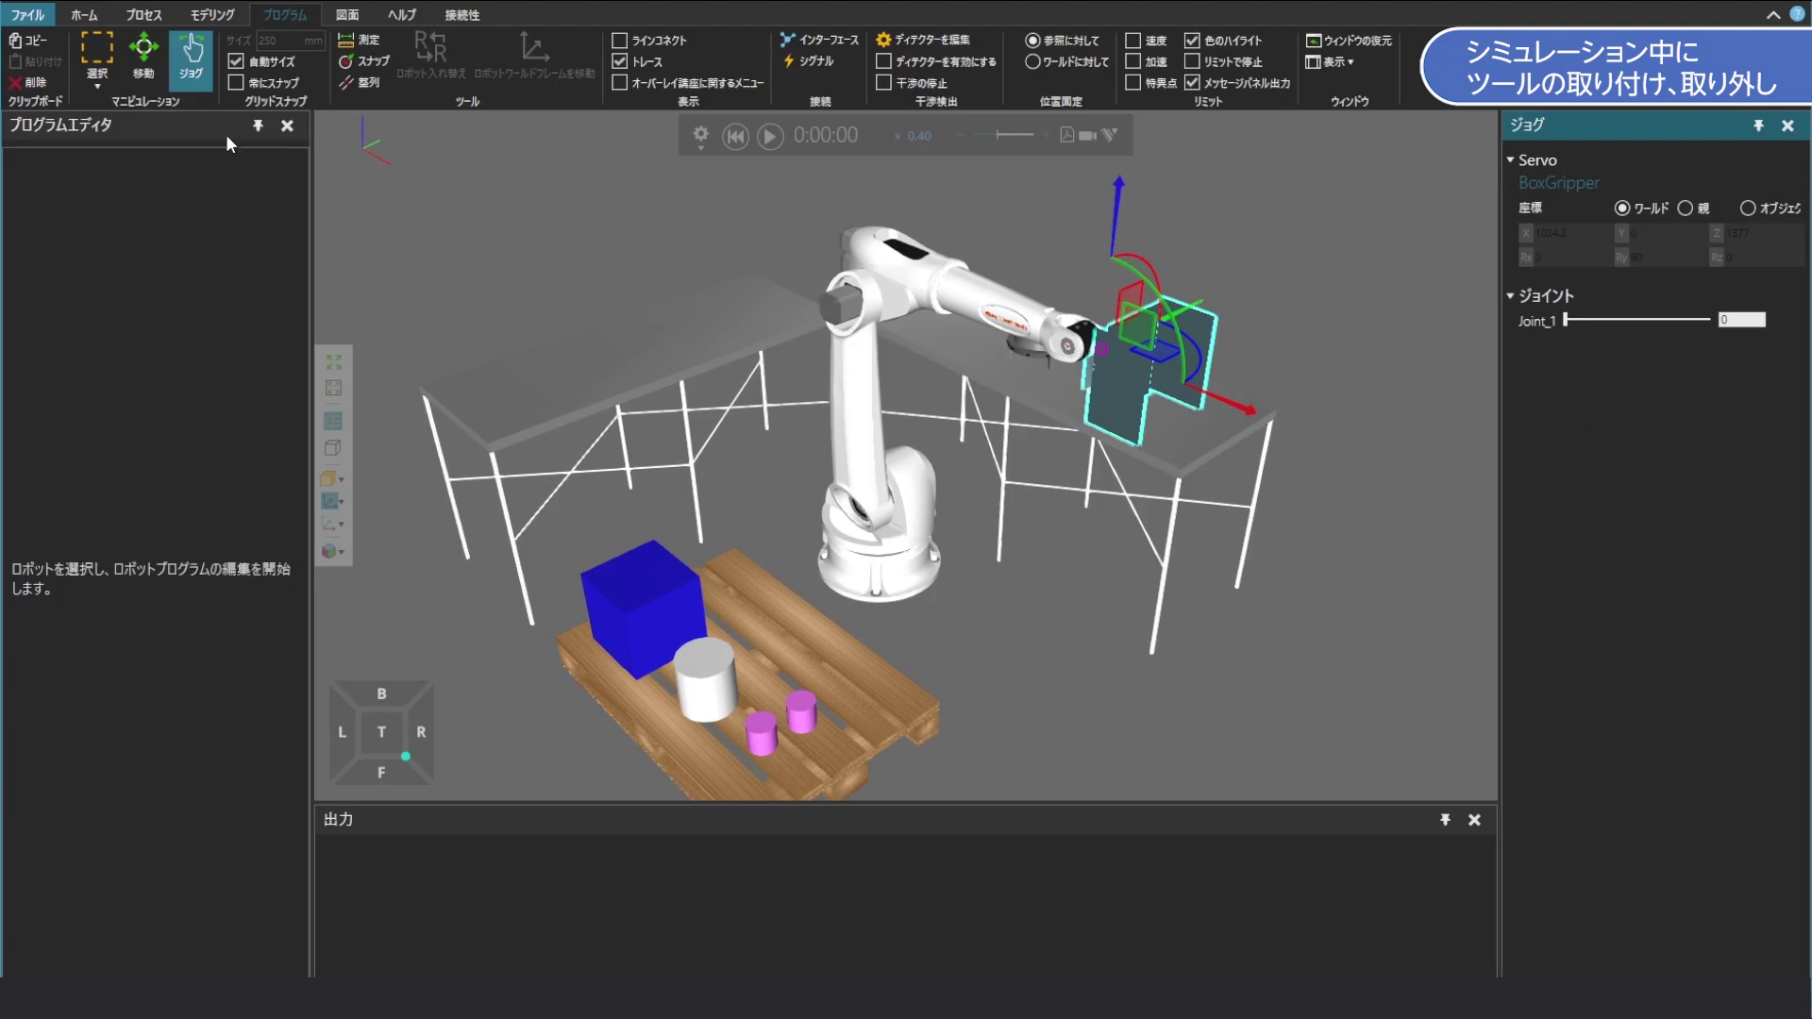
Select the articulated robot and add a subprogram named DismountTool1 to its program
left_click(853, 413)
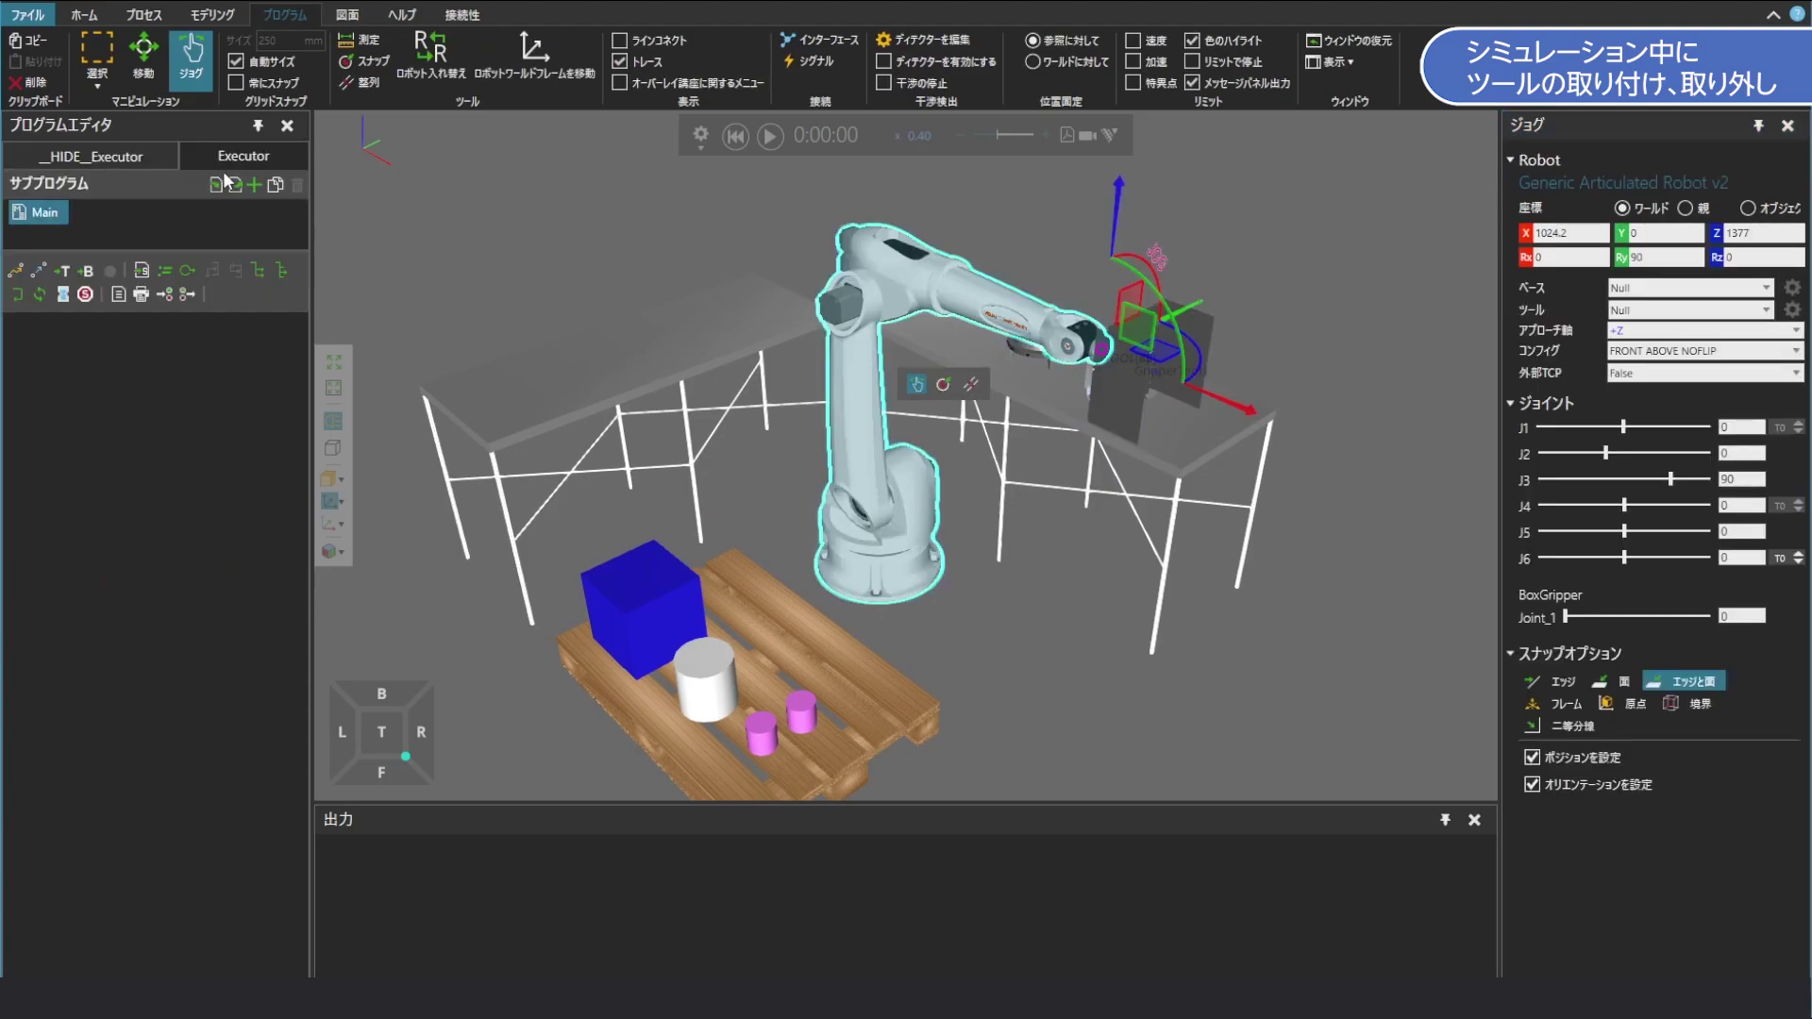
left_click(236, 185)
double_click(152, 215)
key("ctrl+a")
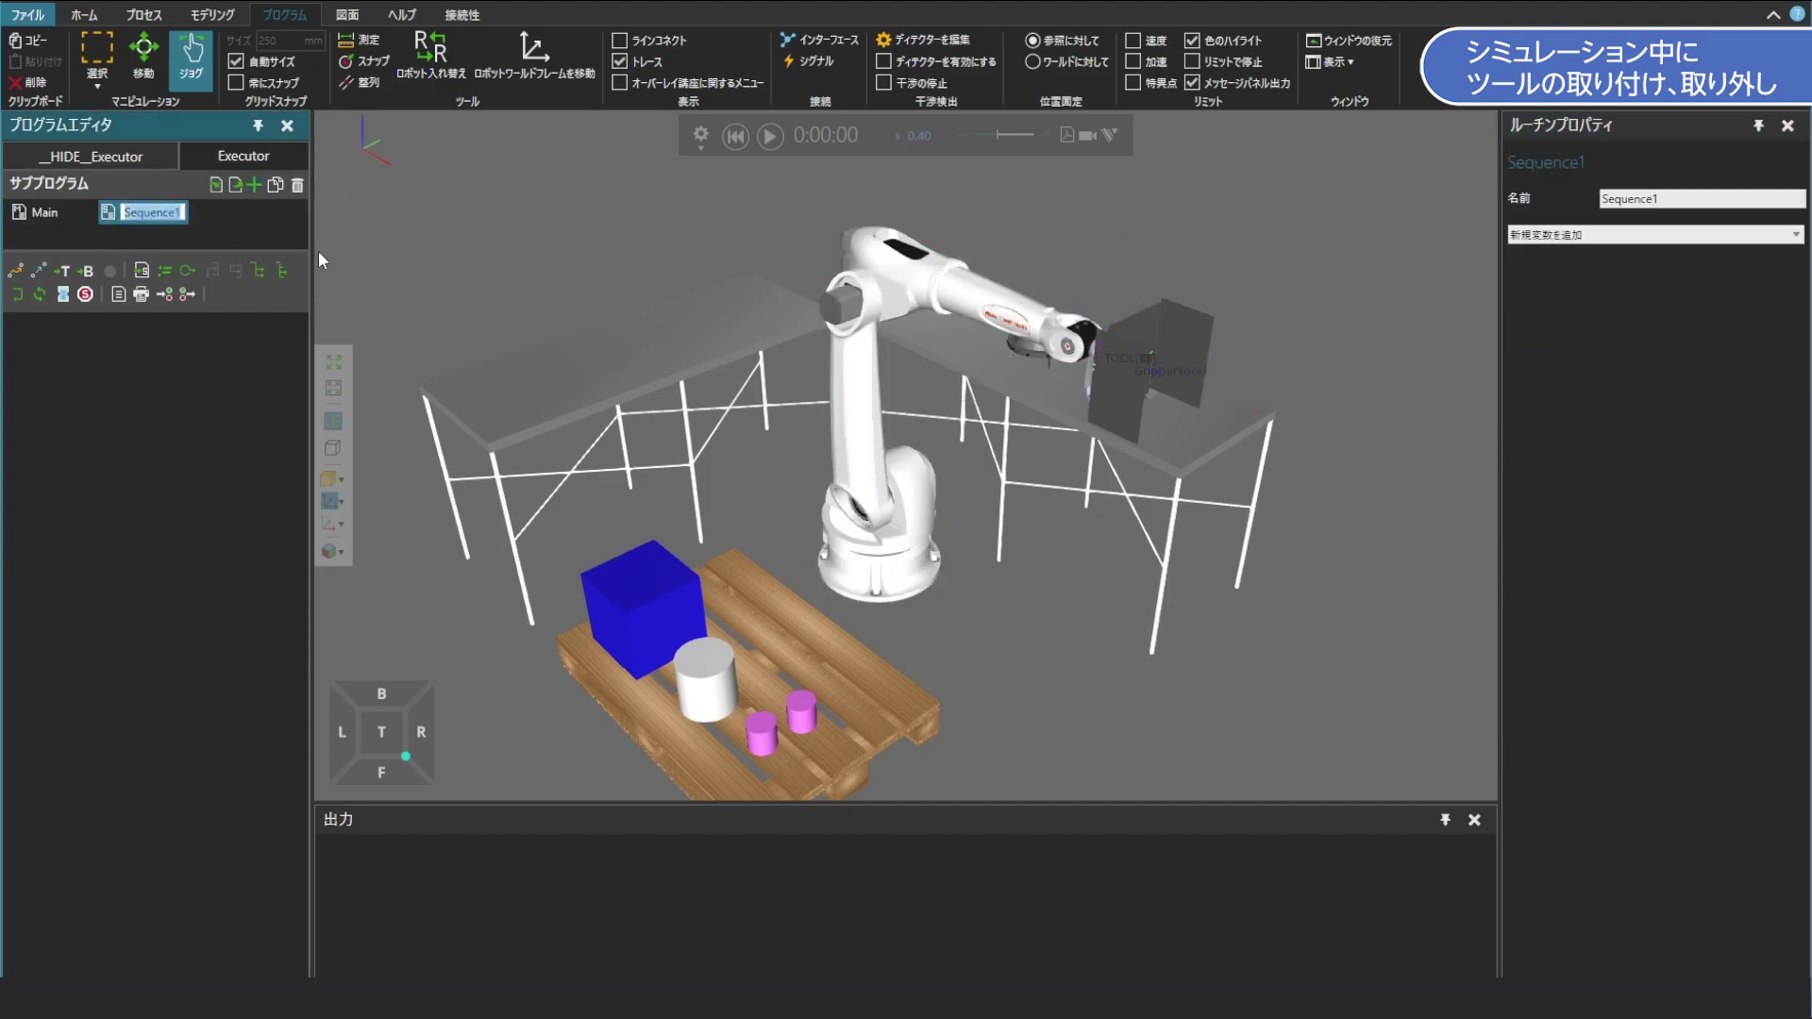
type("DismountTool1")
key("Return")
Add a second subprogram to the robot's program and name it MountTool1
left_click(253, 185)
double_click(81, 238)
type("M")
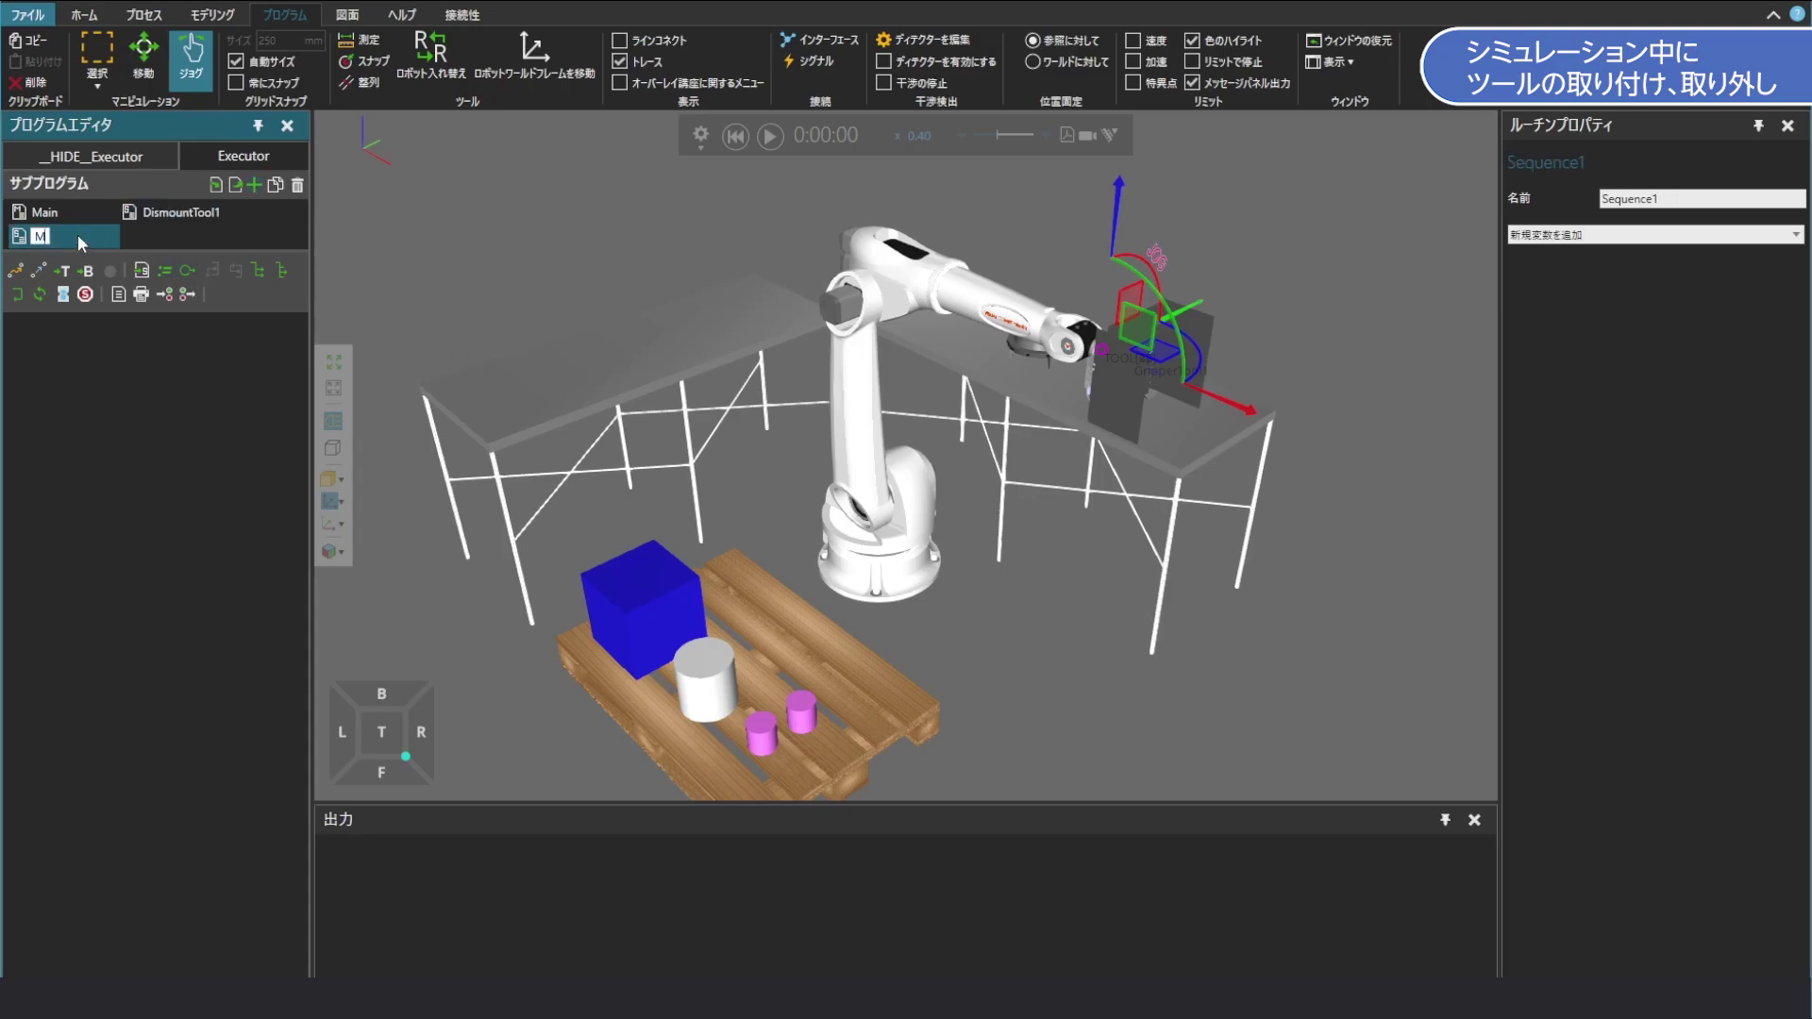
type("ountTool1")
key("Return")
Rotate the robot's tool centre point by jogging so the box gripper faces straight down, with Rx 180, Ry 0, Rz 180
right_click_drag(1240, 476, 1091, 469)
scroll(877, 415, "up", 5)
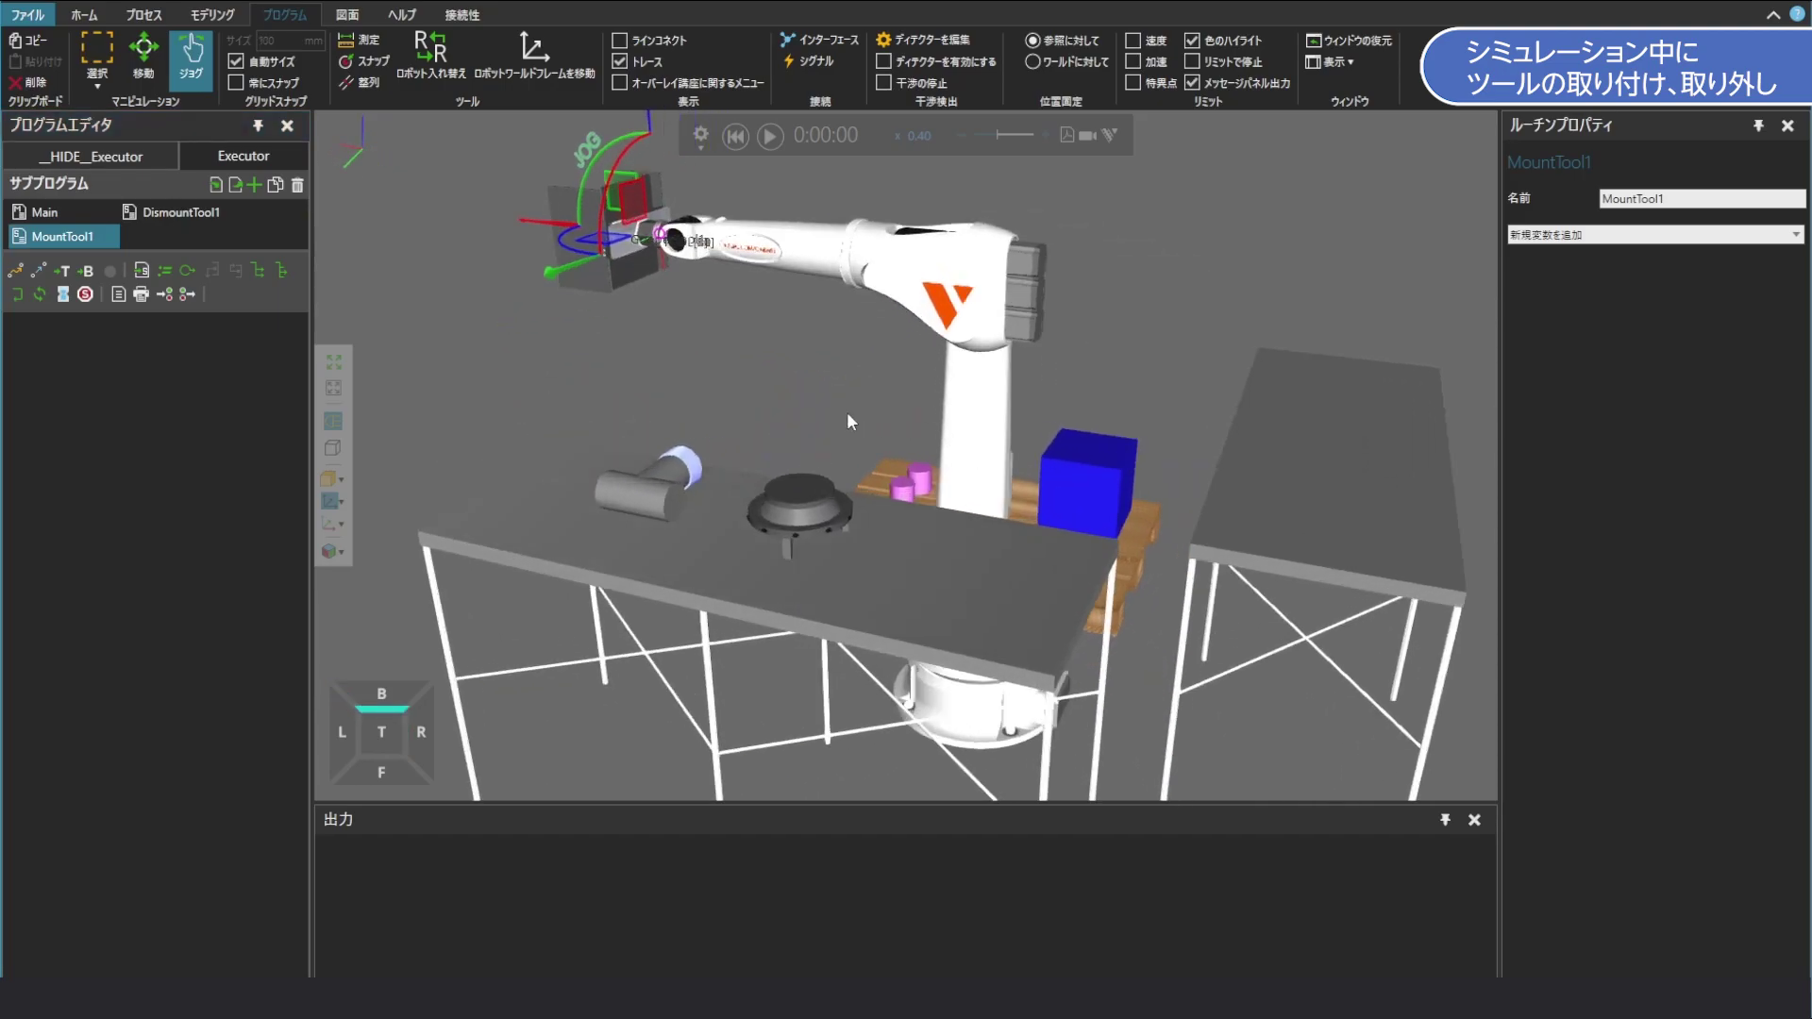
middle_click_drag(842, 387, 885, 402)
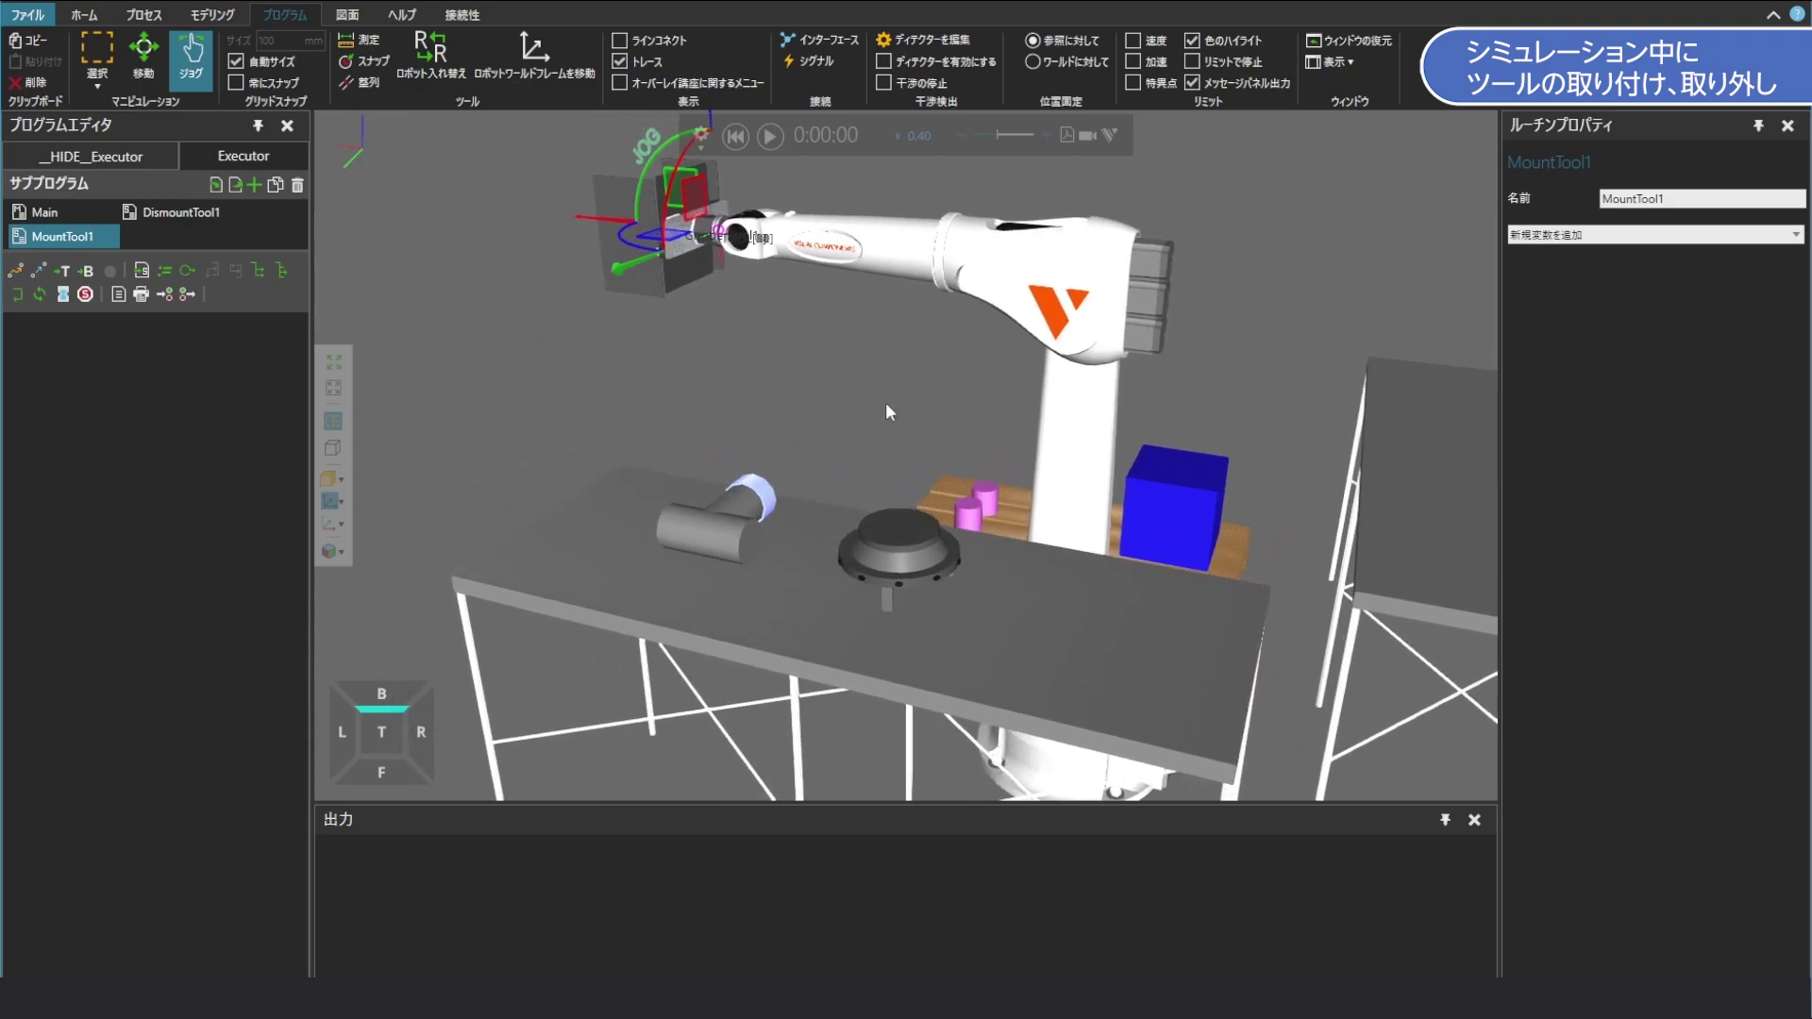
scroll(886, 402, "up", 1)
left_click_drag(650, 139, 626, 298)
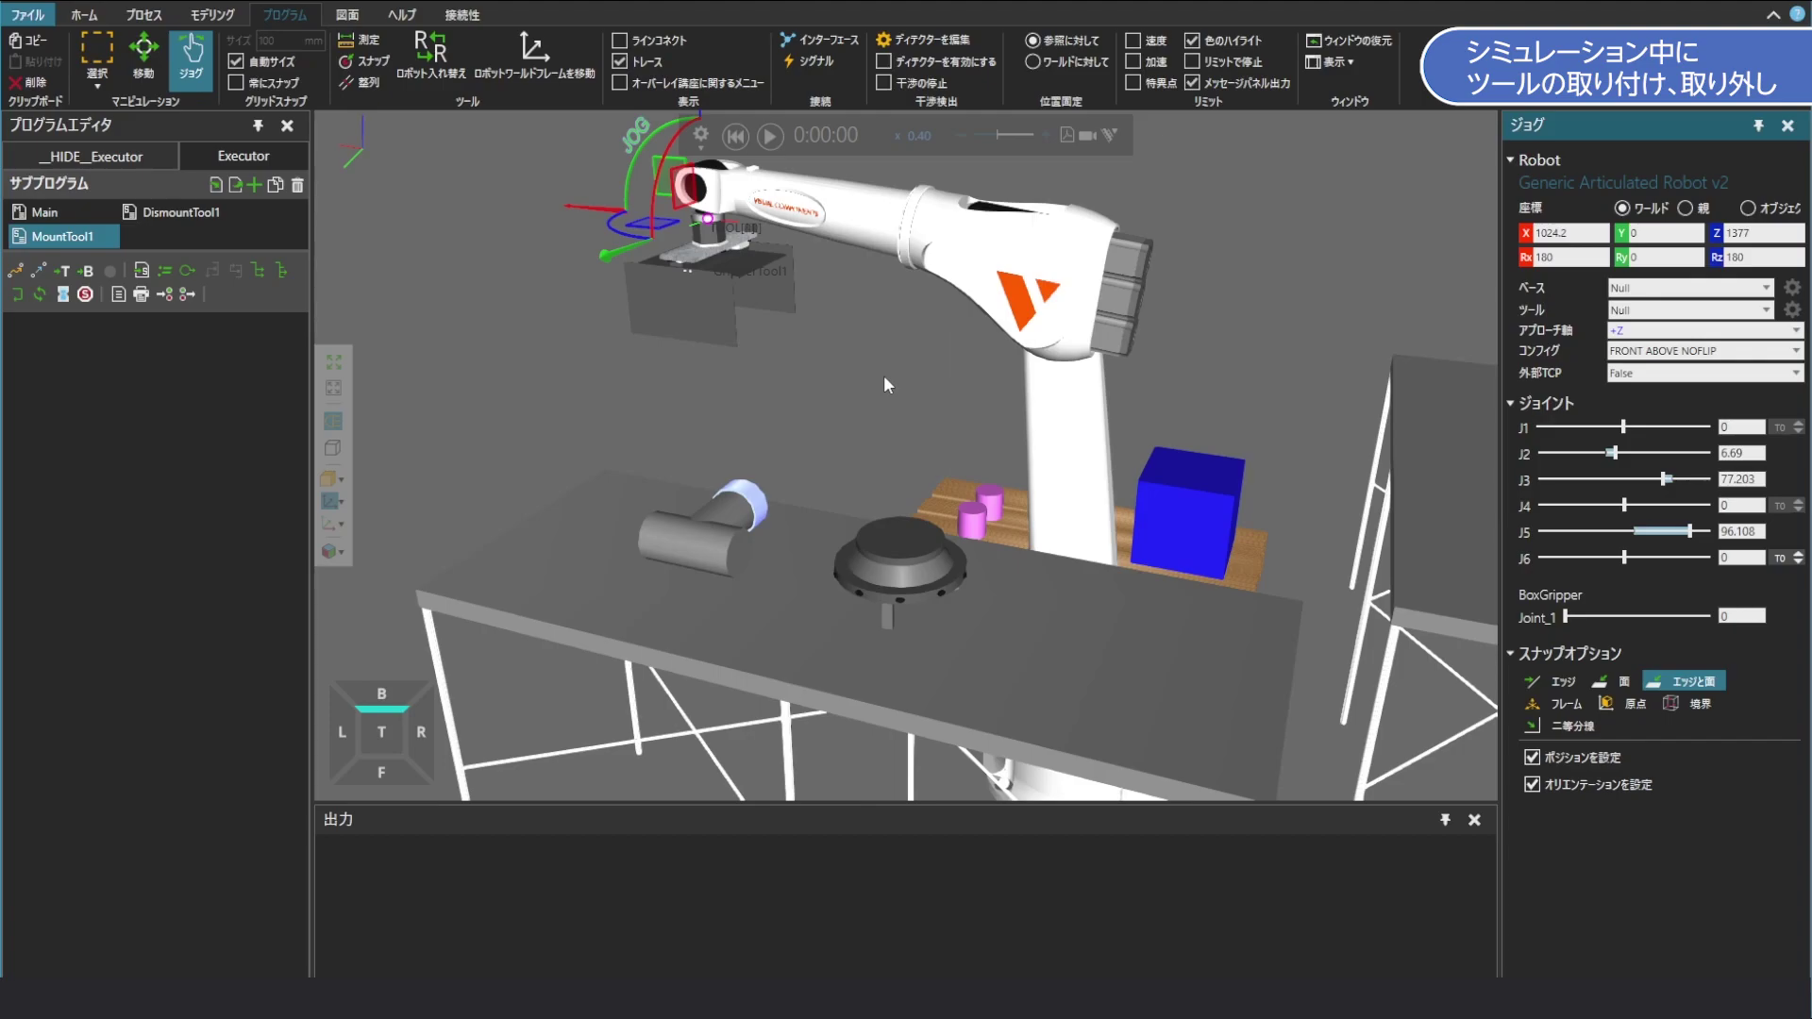
With the DismountTool1 subprogram active, align the gripper's lower edge with the top surface of the tool table beside the black tool
left_click(134, 209)
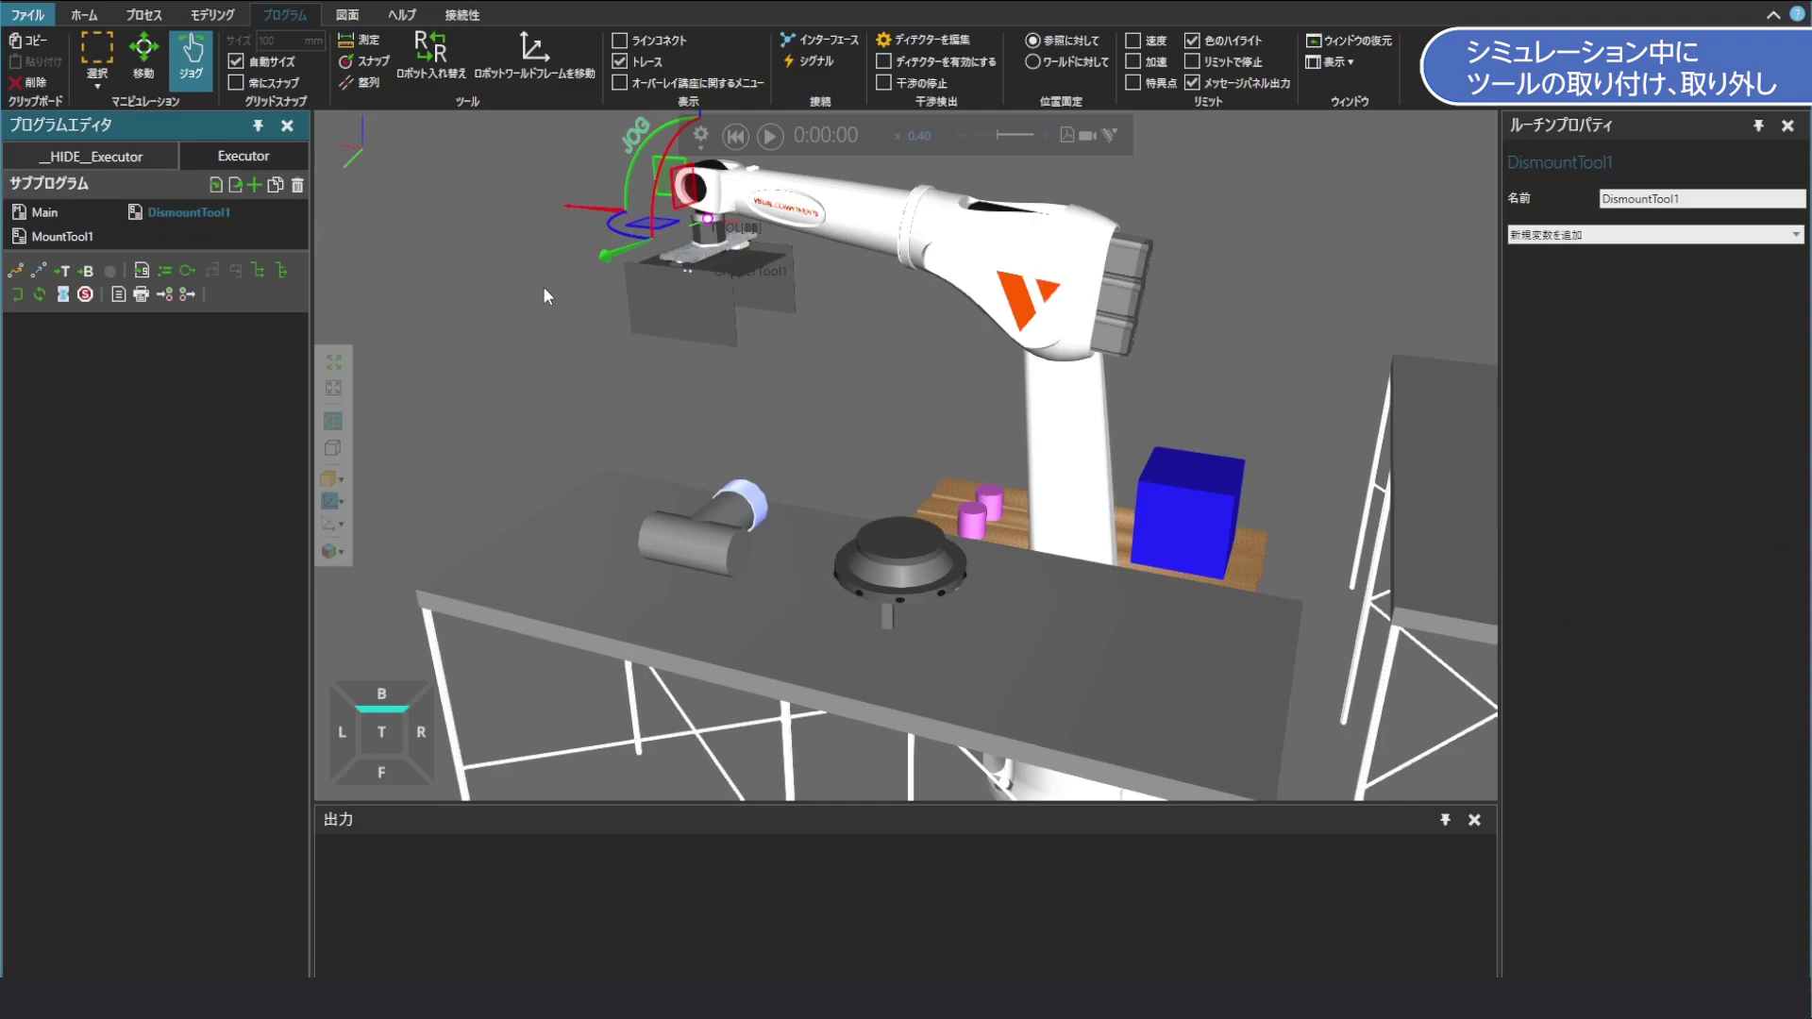
left_click(638, 348)
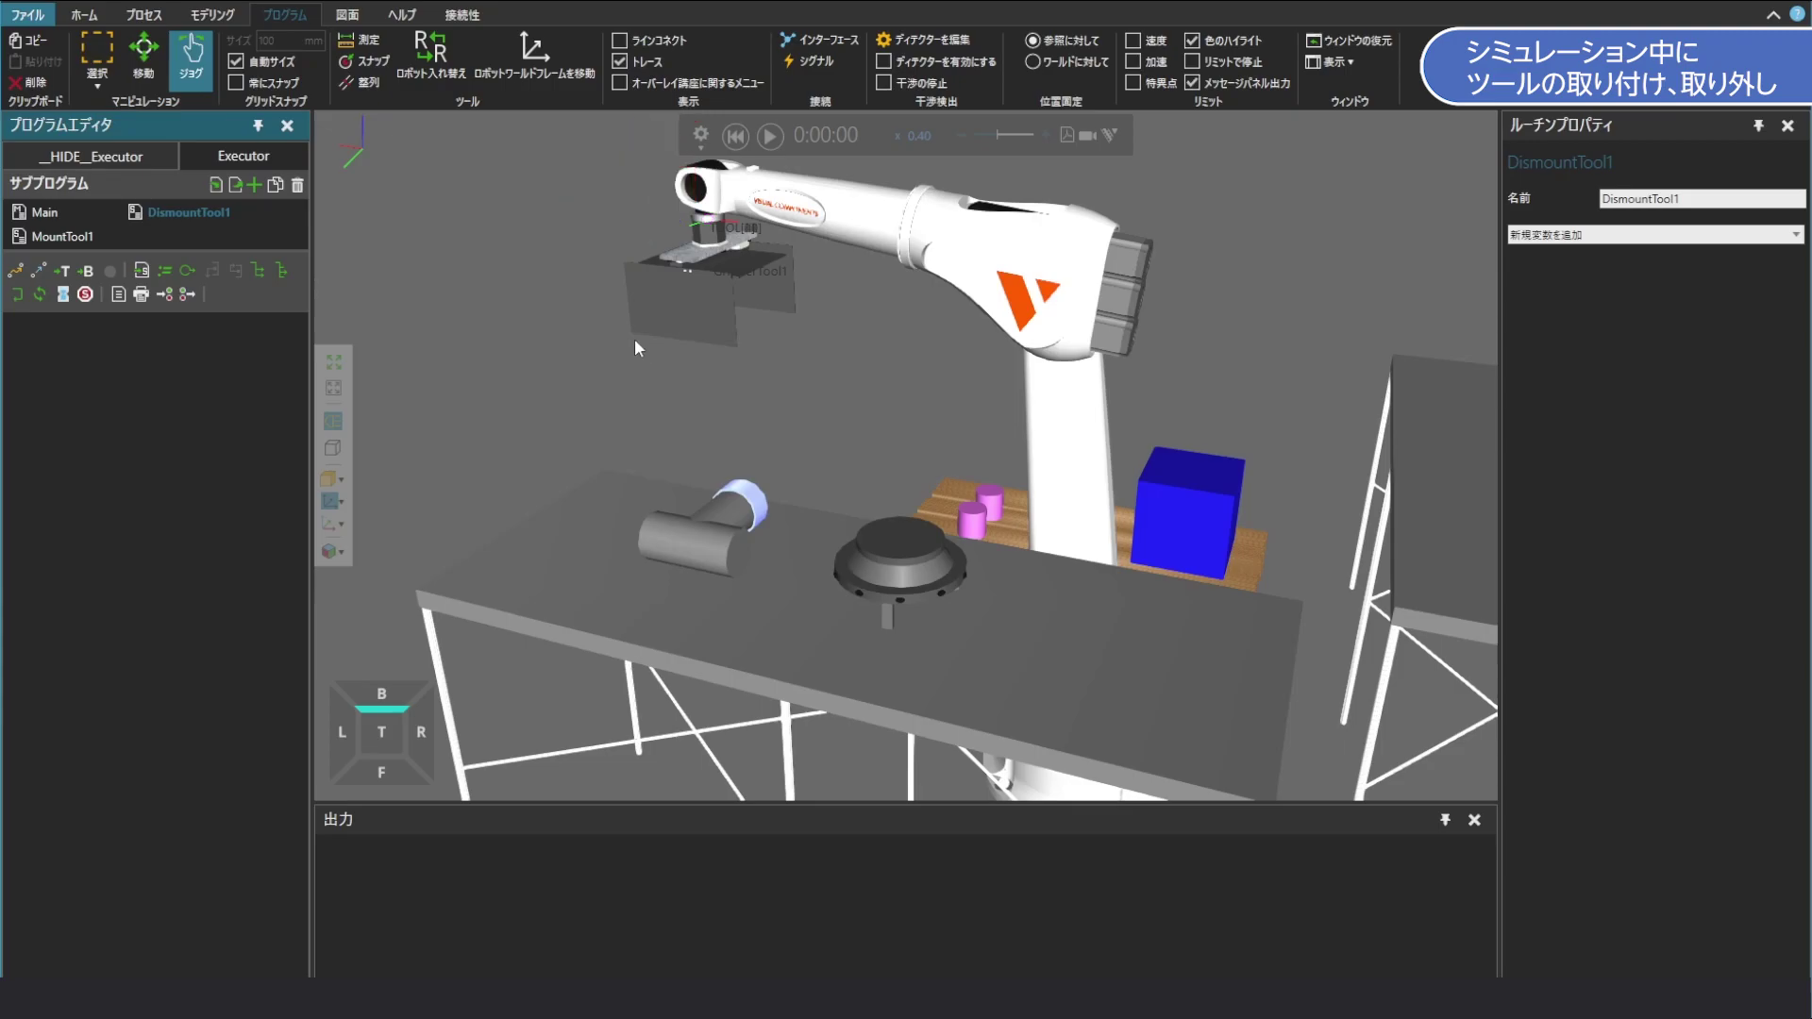
left_click(632, 336)
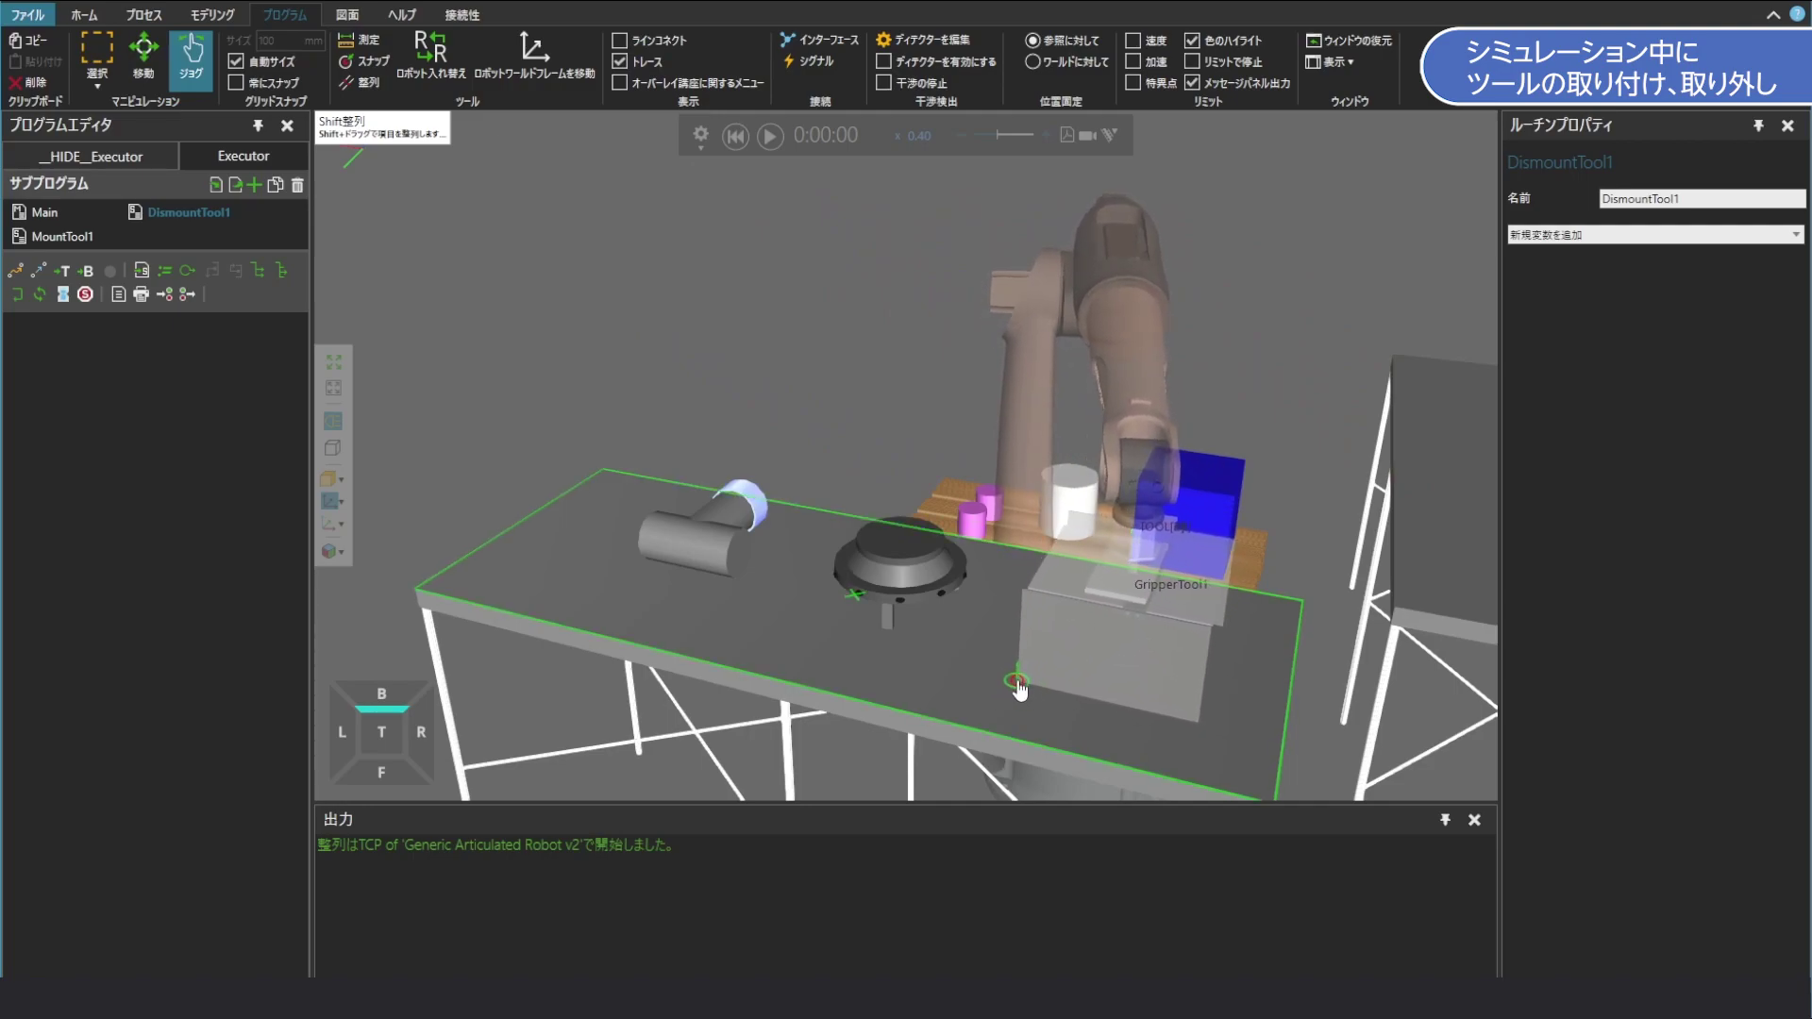
left_click(1008, 683)
right_click_drag(1098, 653, 1136, 618)
left_click(1135, 616)
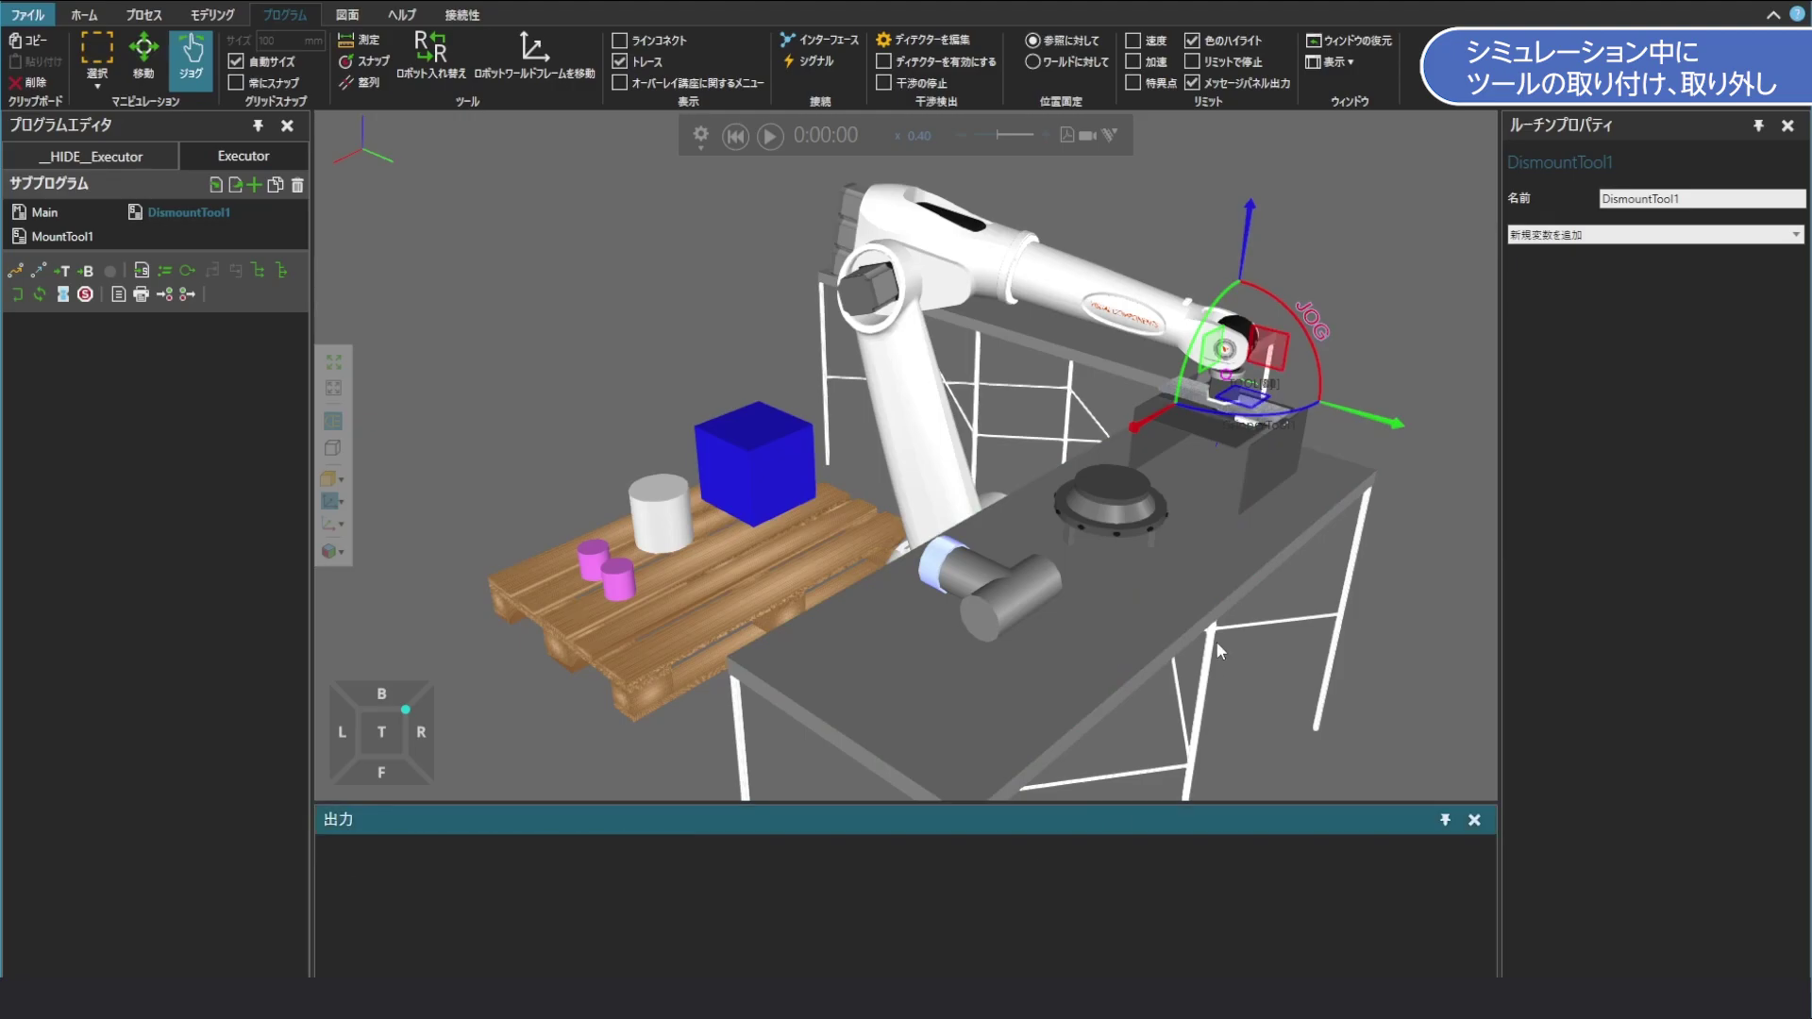
Add a linear motion statement at the gripper's position on the table, followed by a set binary output statement, to DismountTool1
left_click(38, 271)
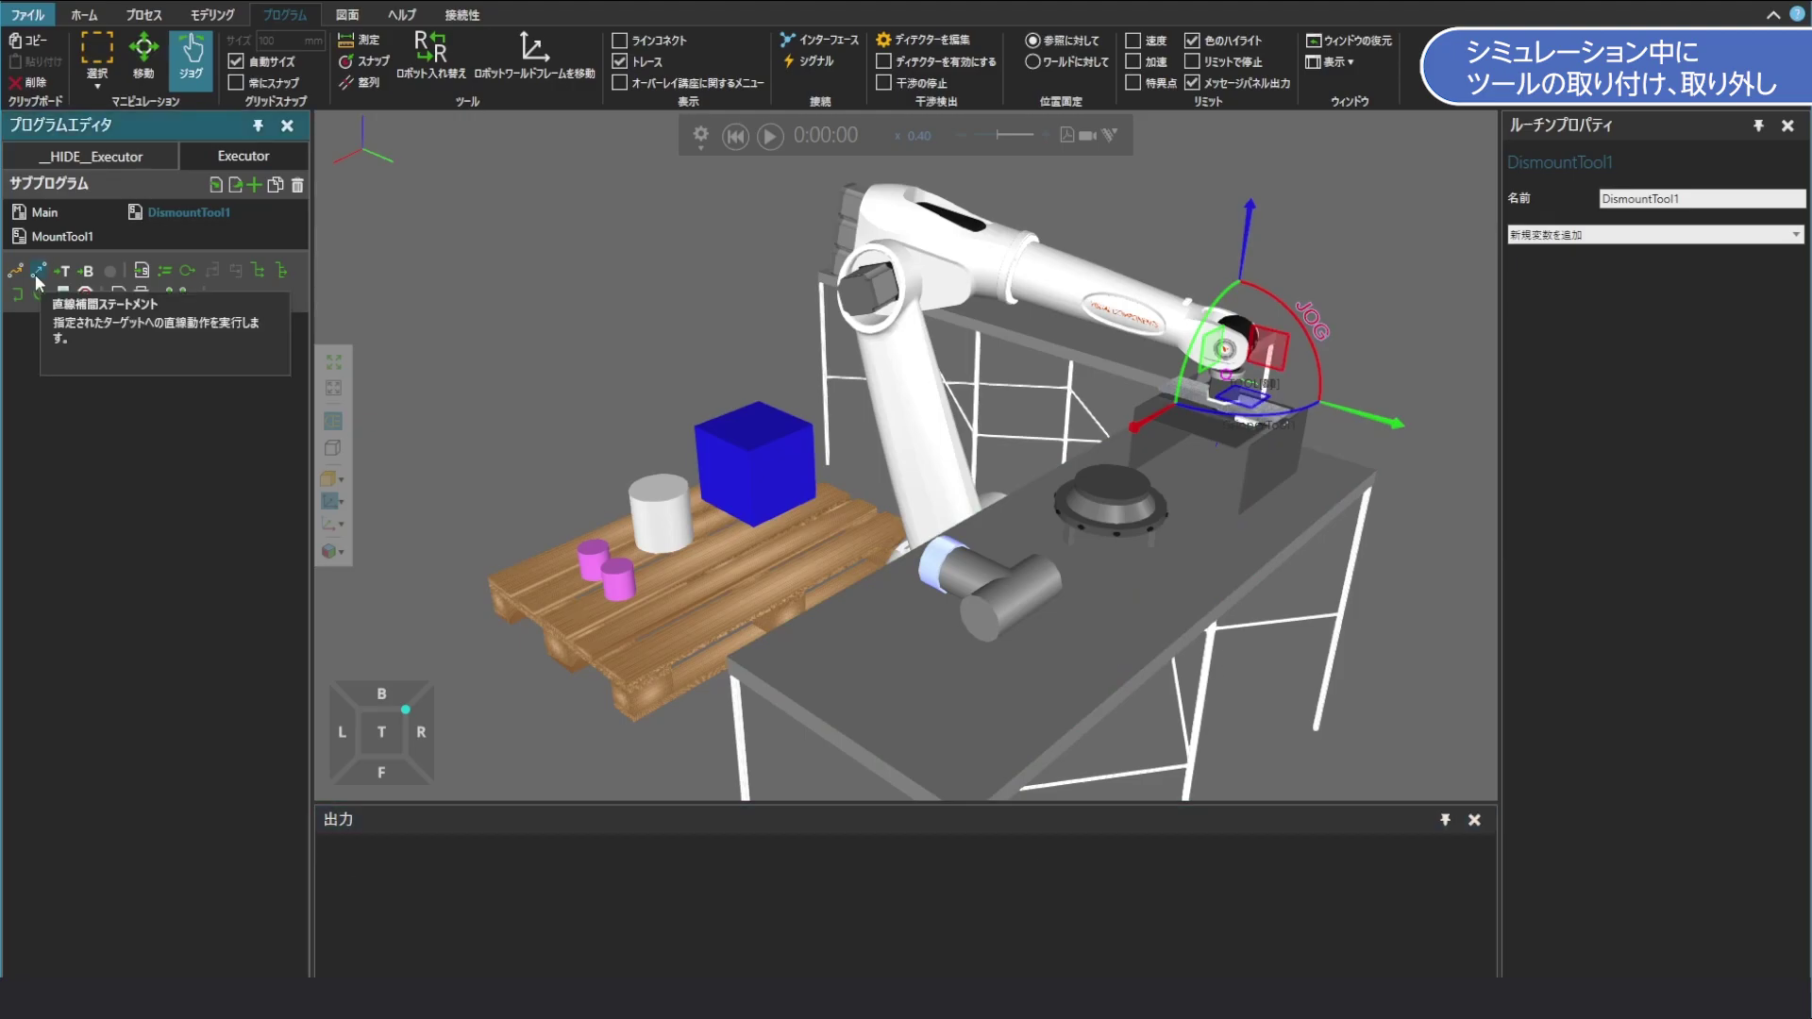
left_click(119, 323)
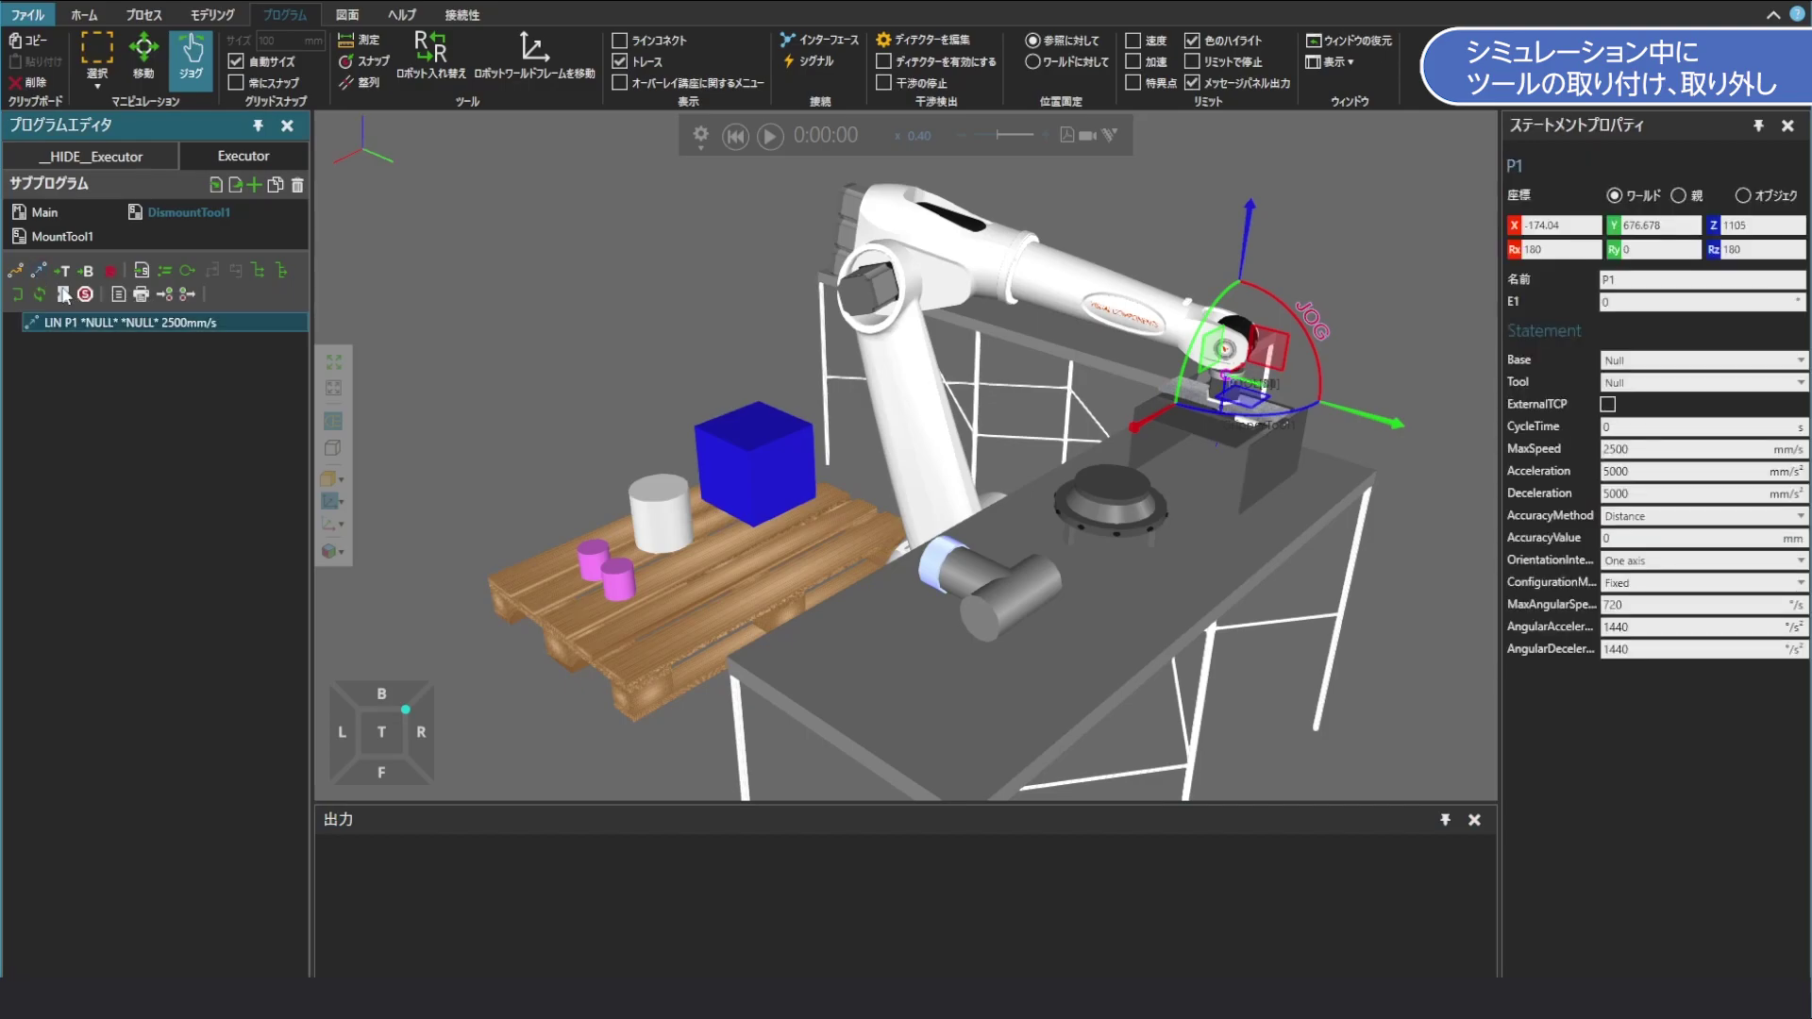
left_click(187, 294)
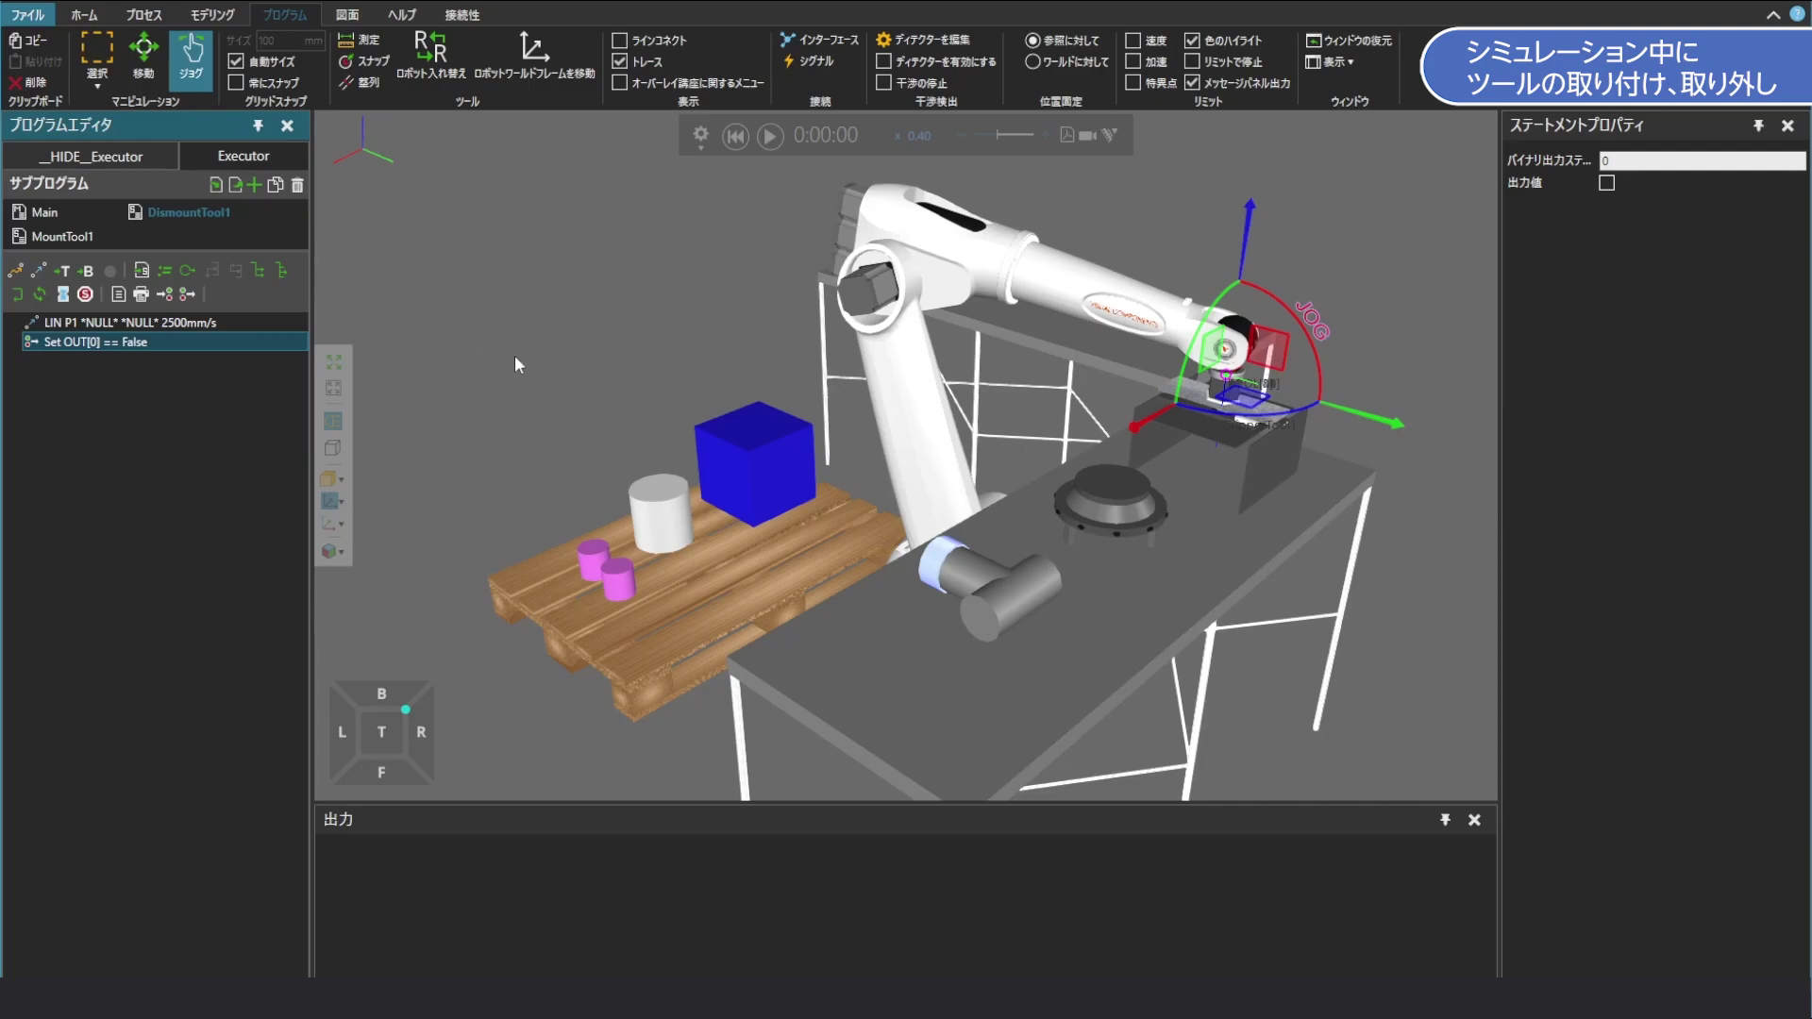
Display the robot's signal action settings for output 33 and examine its on-true, on-false, mount tool and unmount tool options
left_click(937, 446)
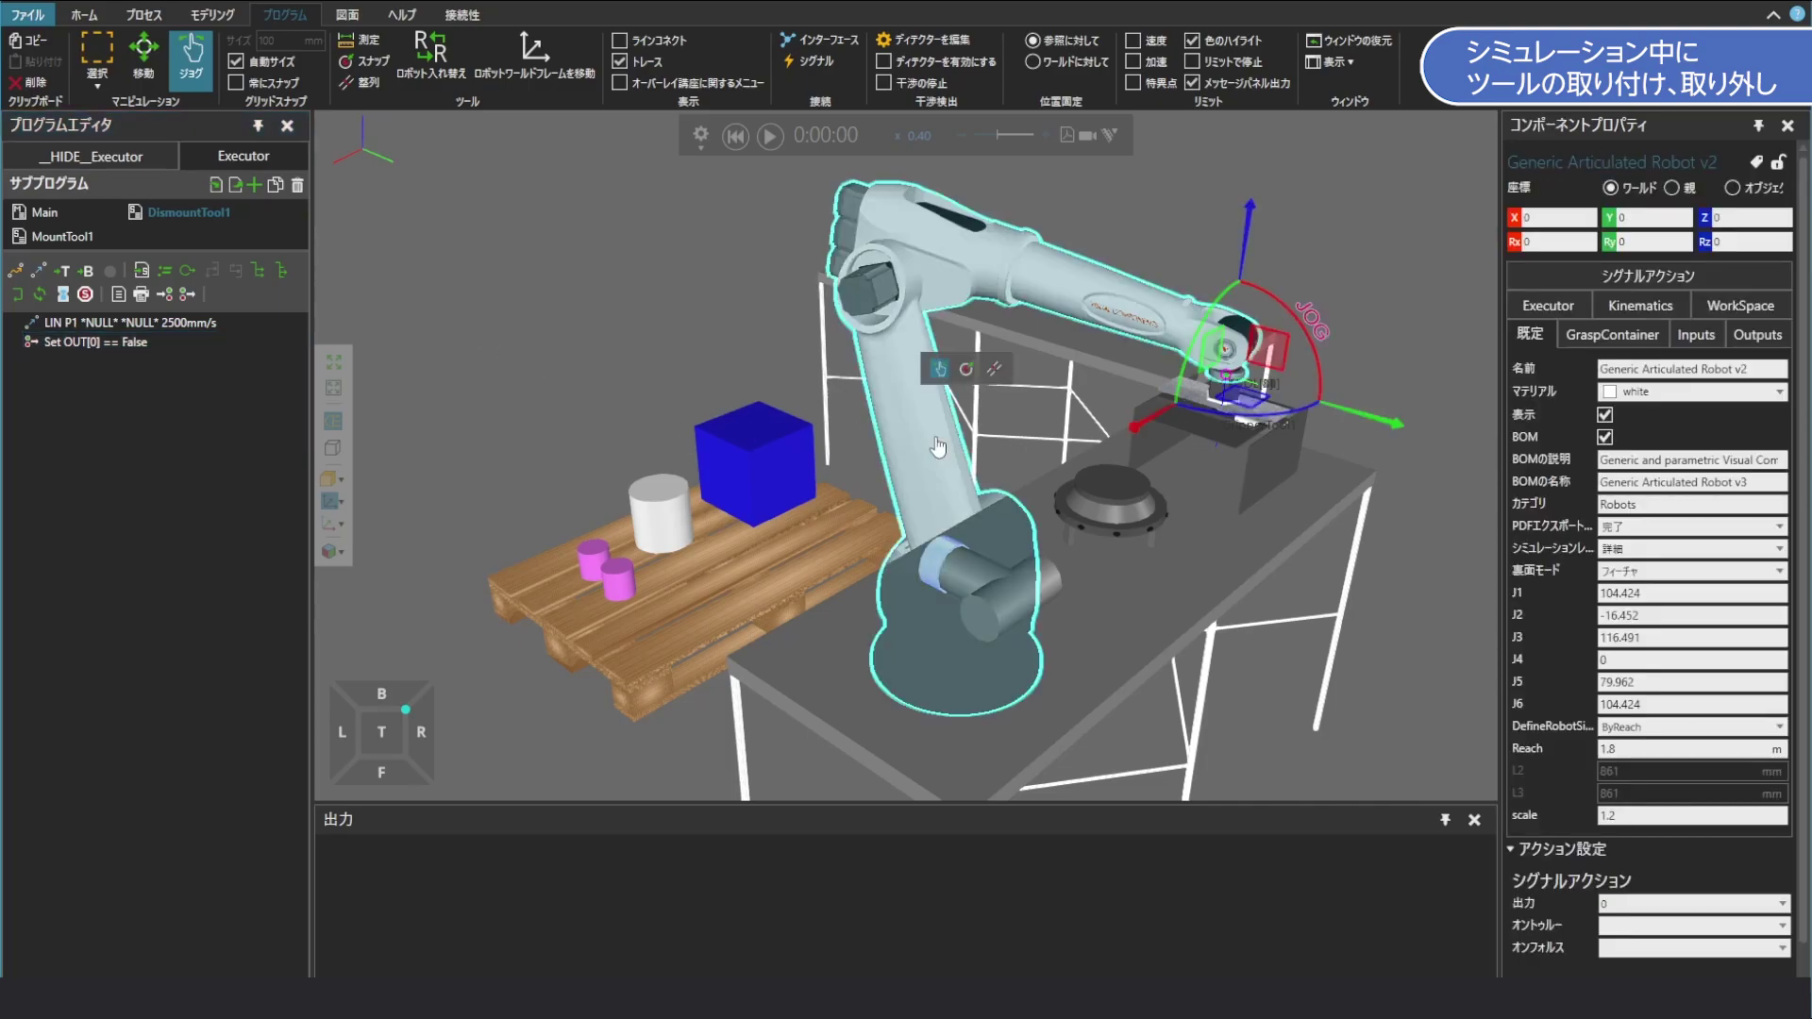
scroll(1672, 561, "down", 1)
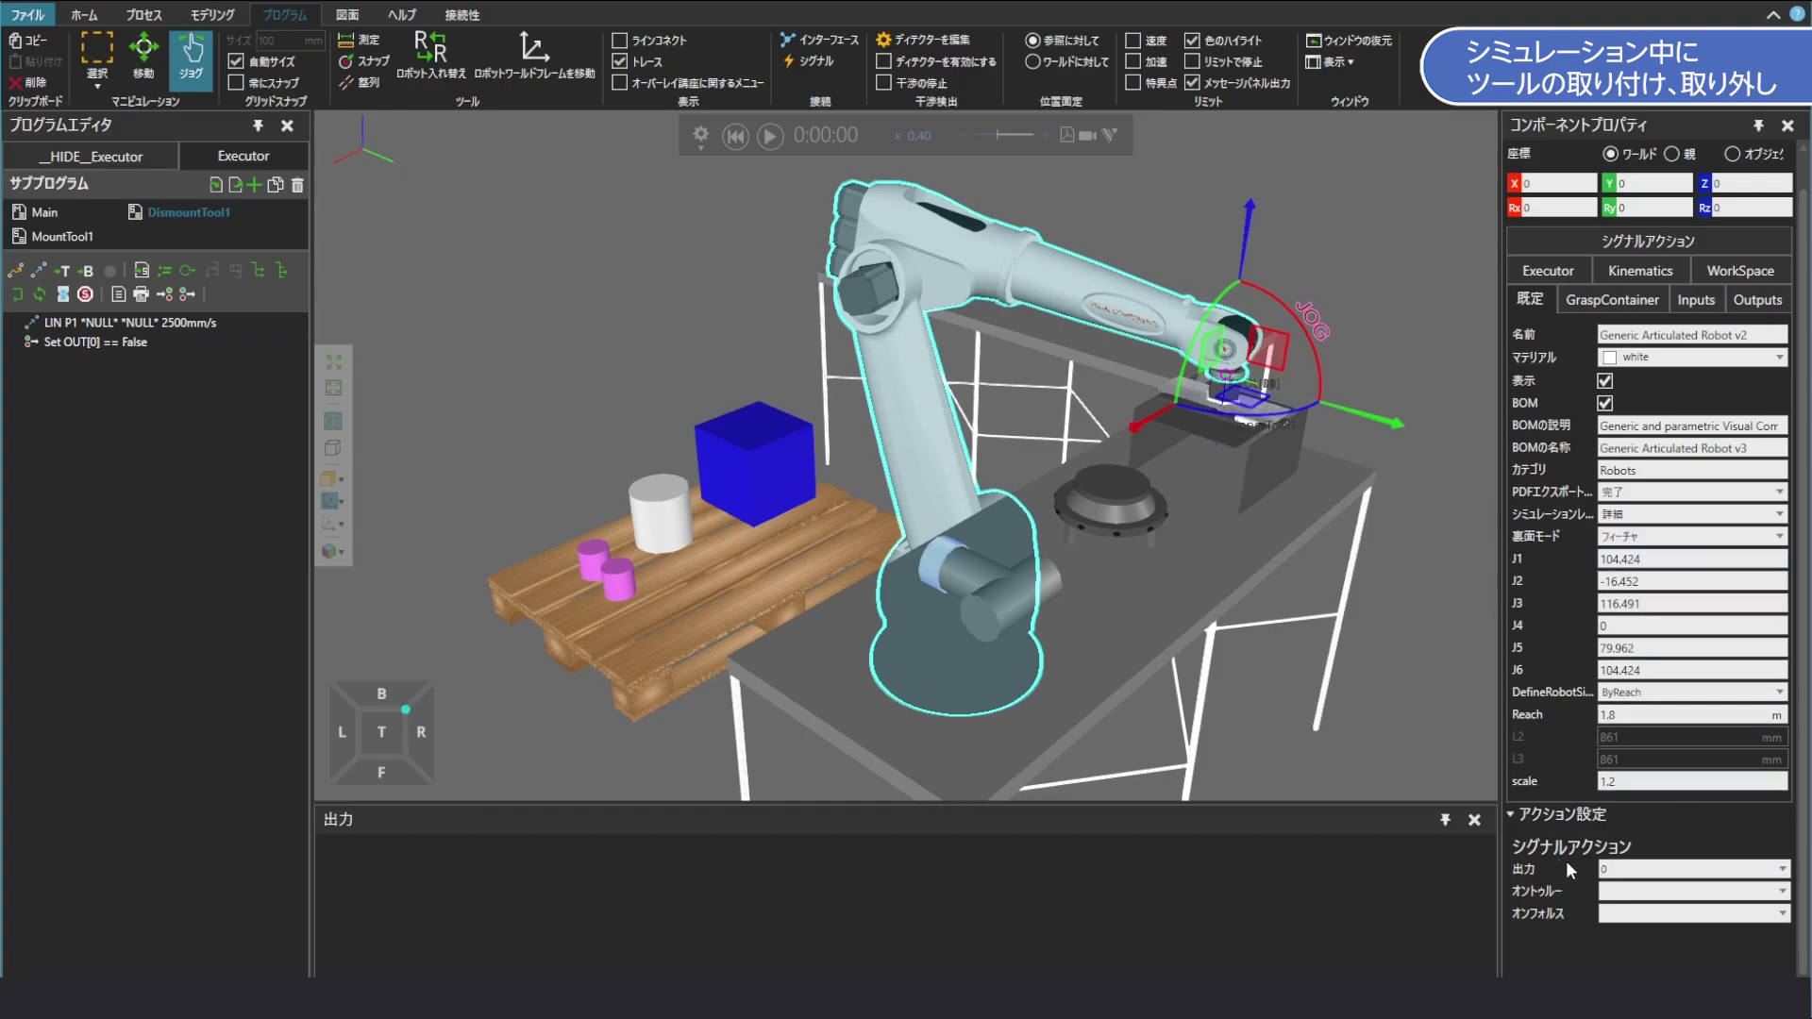
left_click(1783, 870)
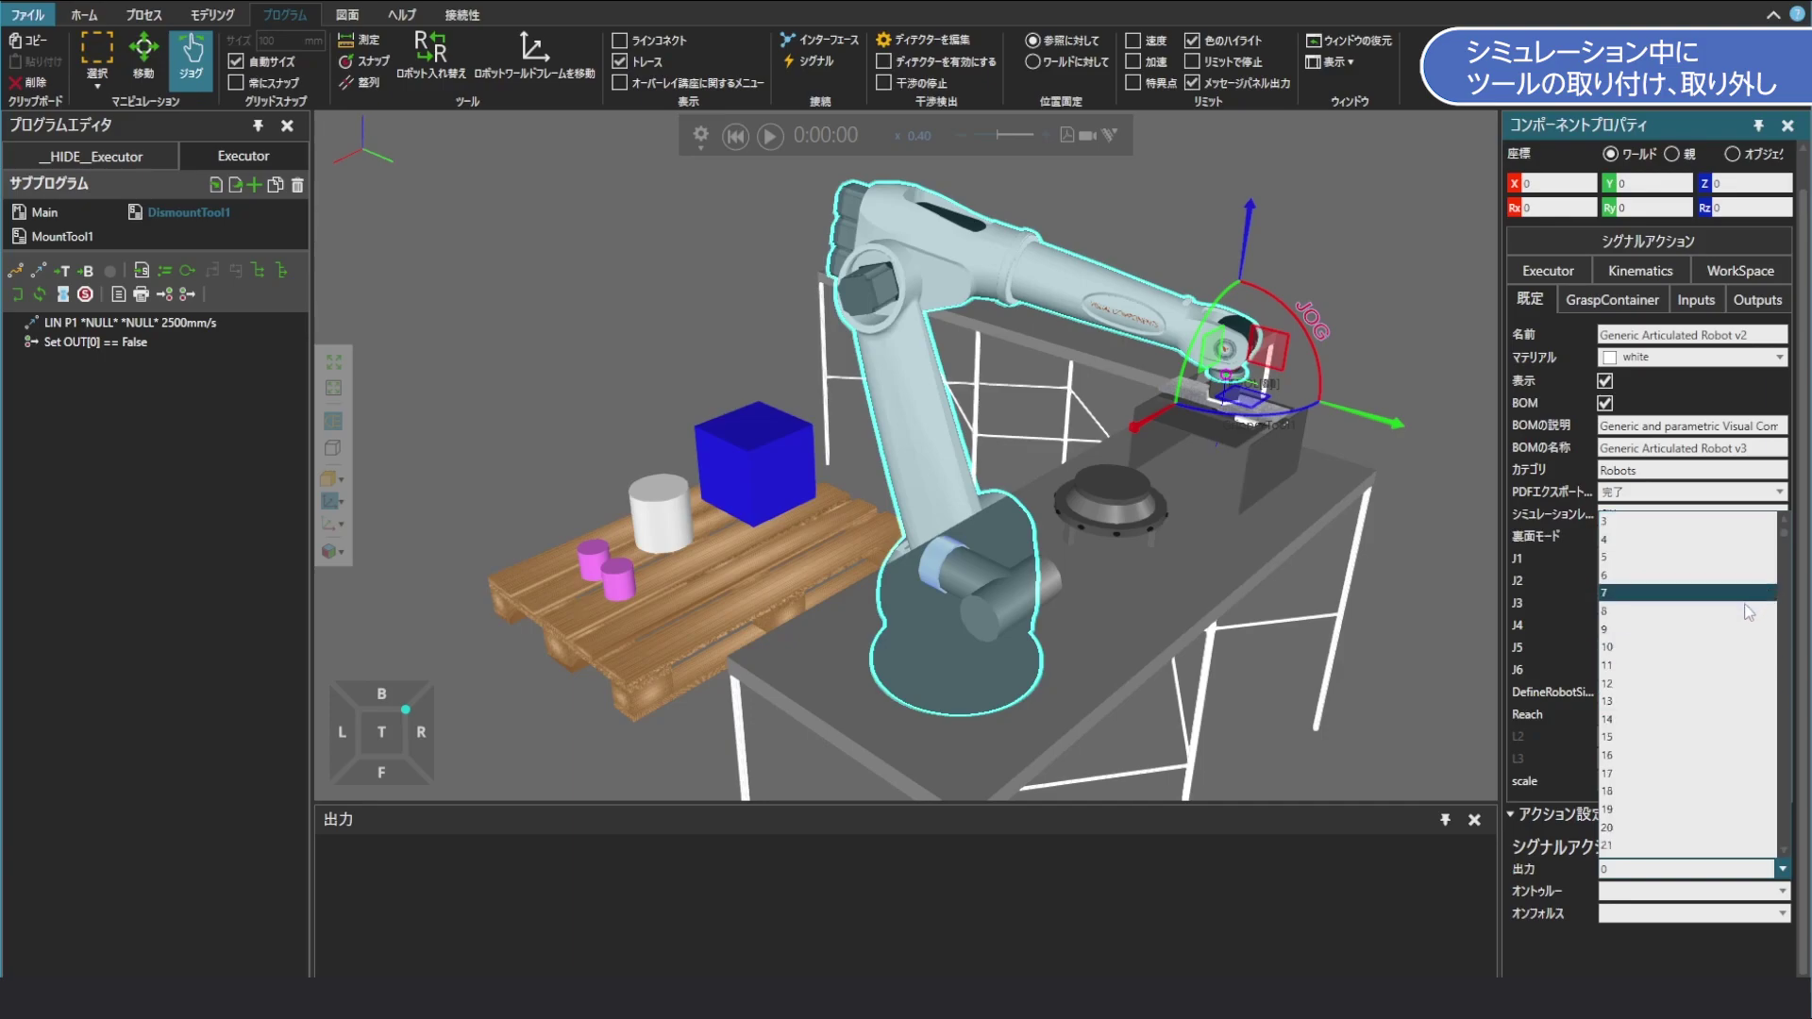
scroll(1746, 612, "down", 1)
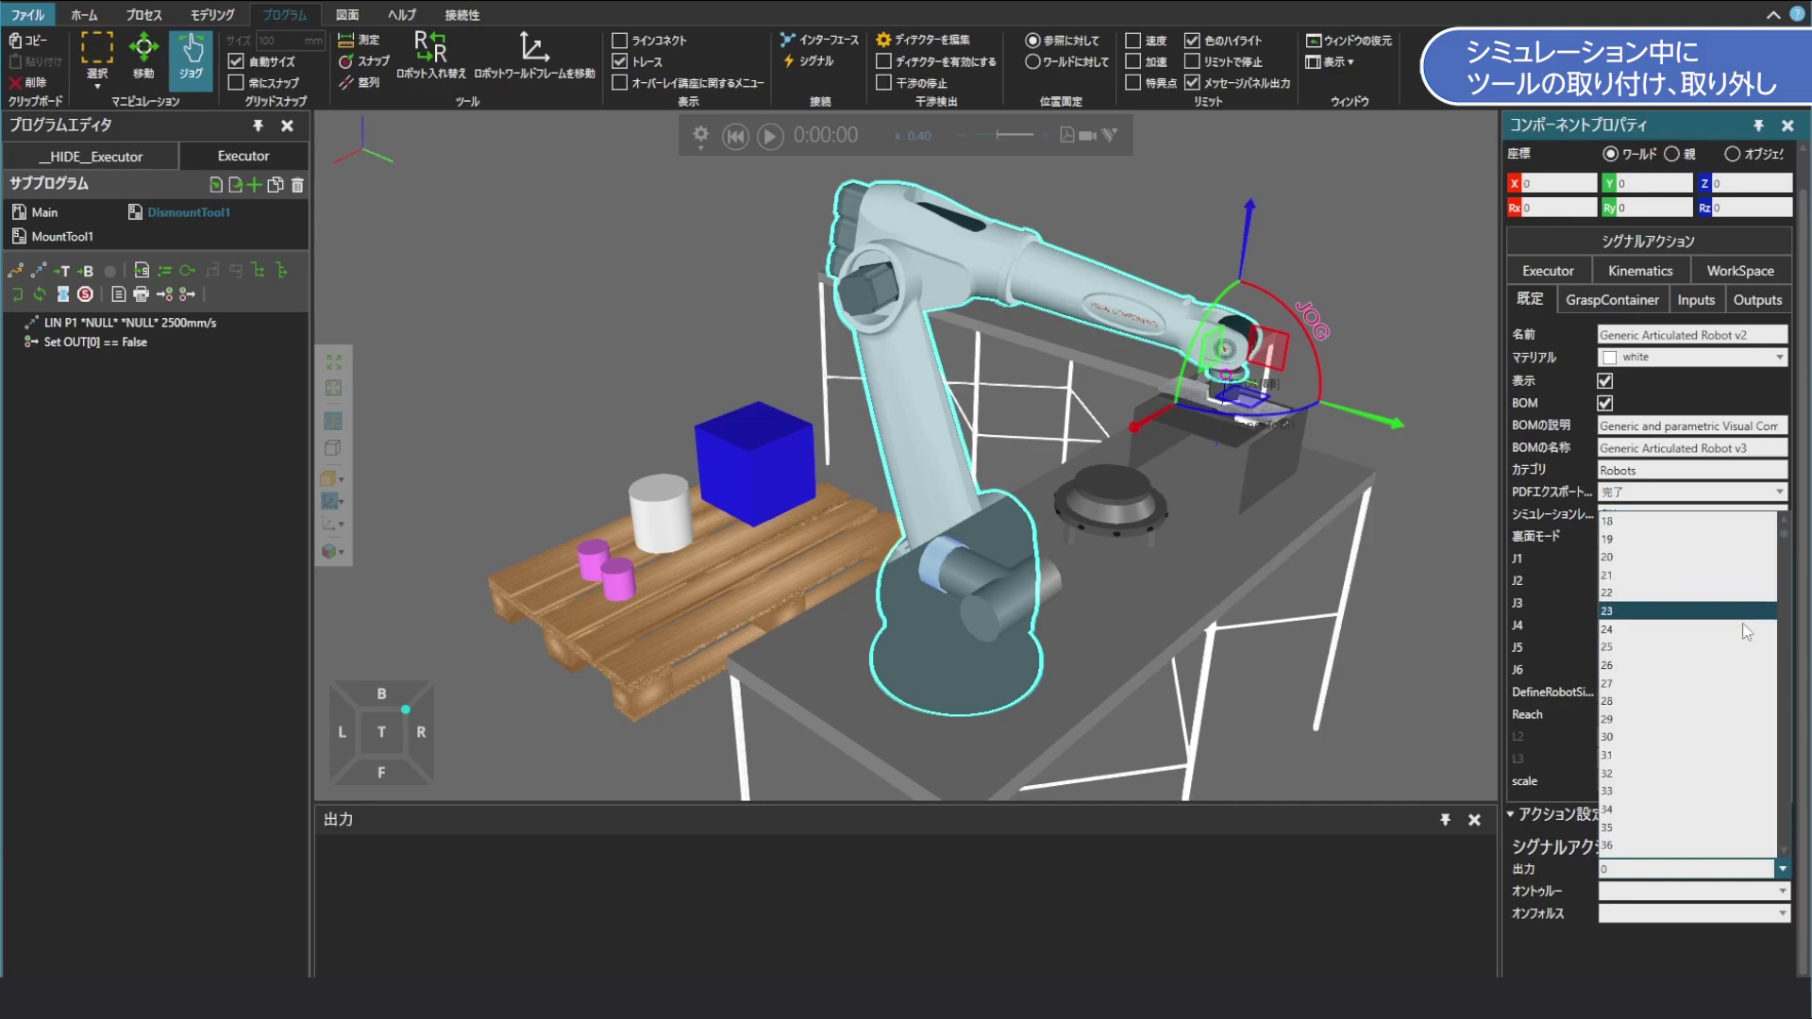
left_click(1723, 791)
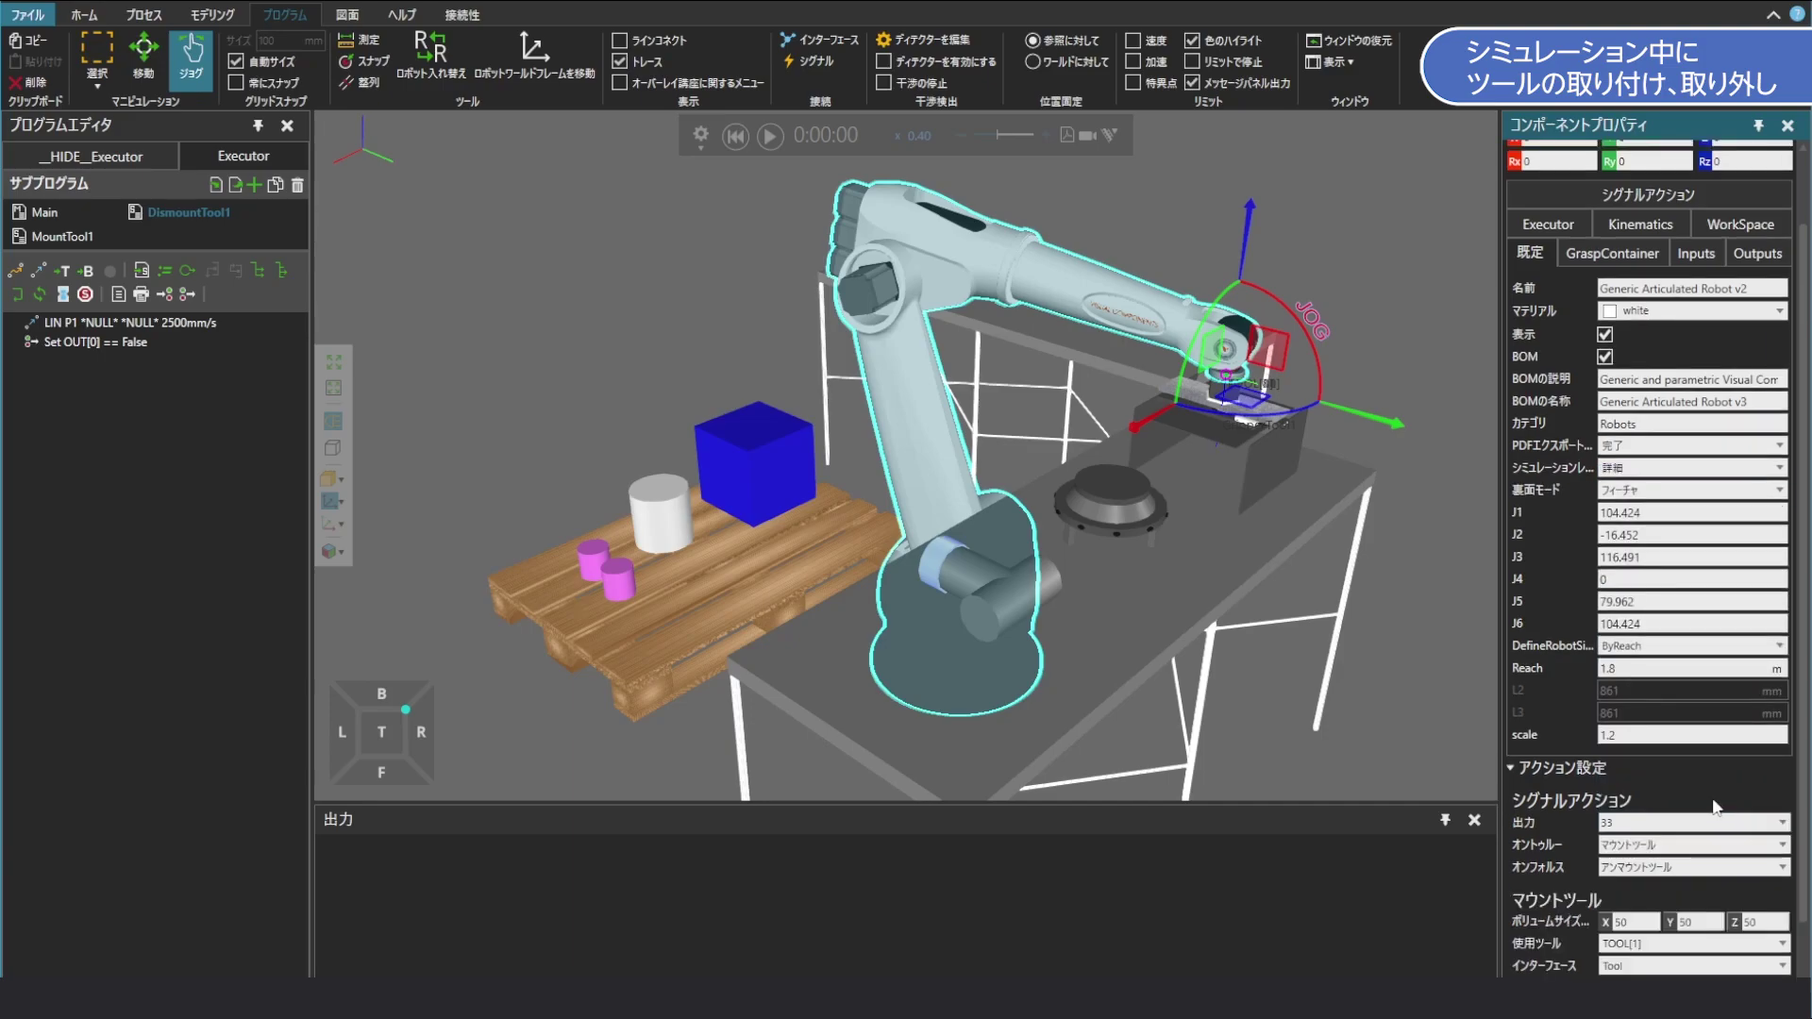
scroll(1727, 850, "down", 1)
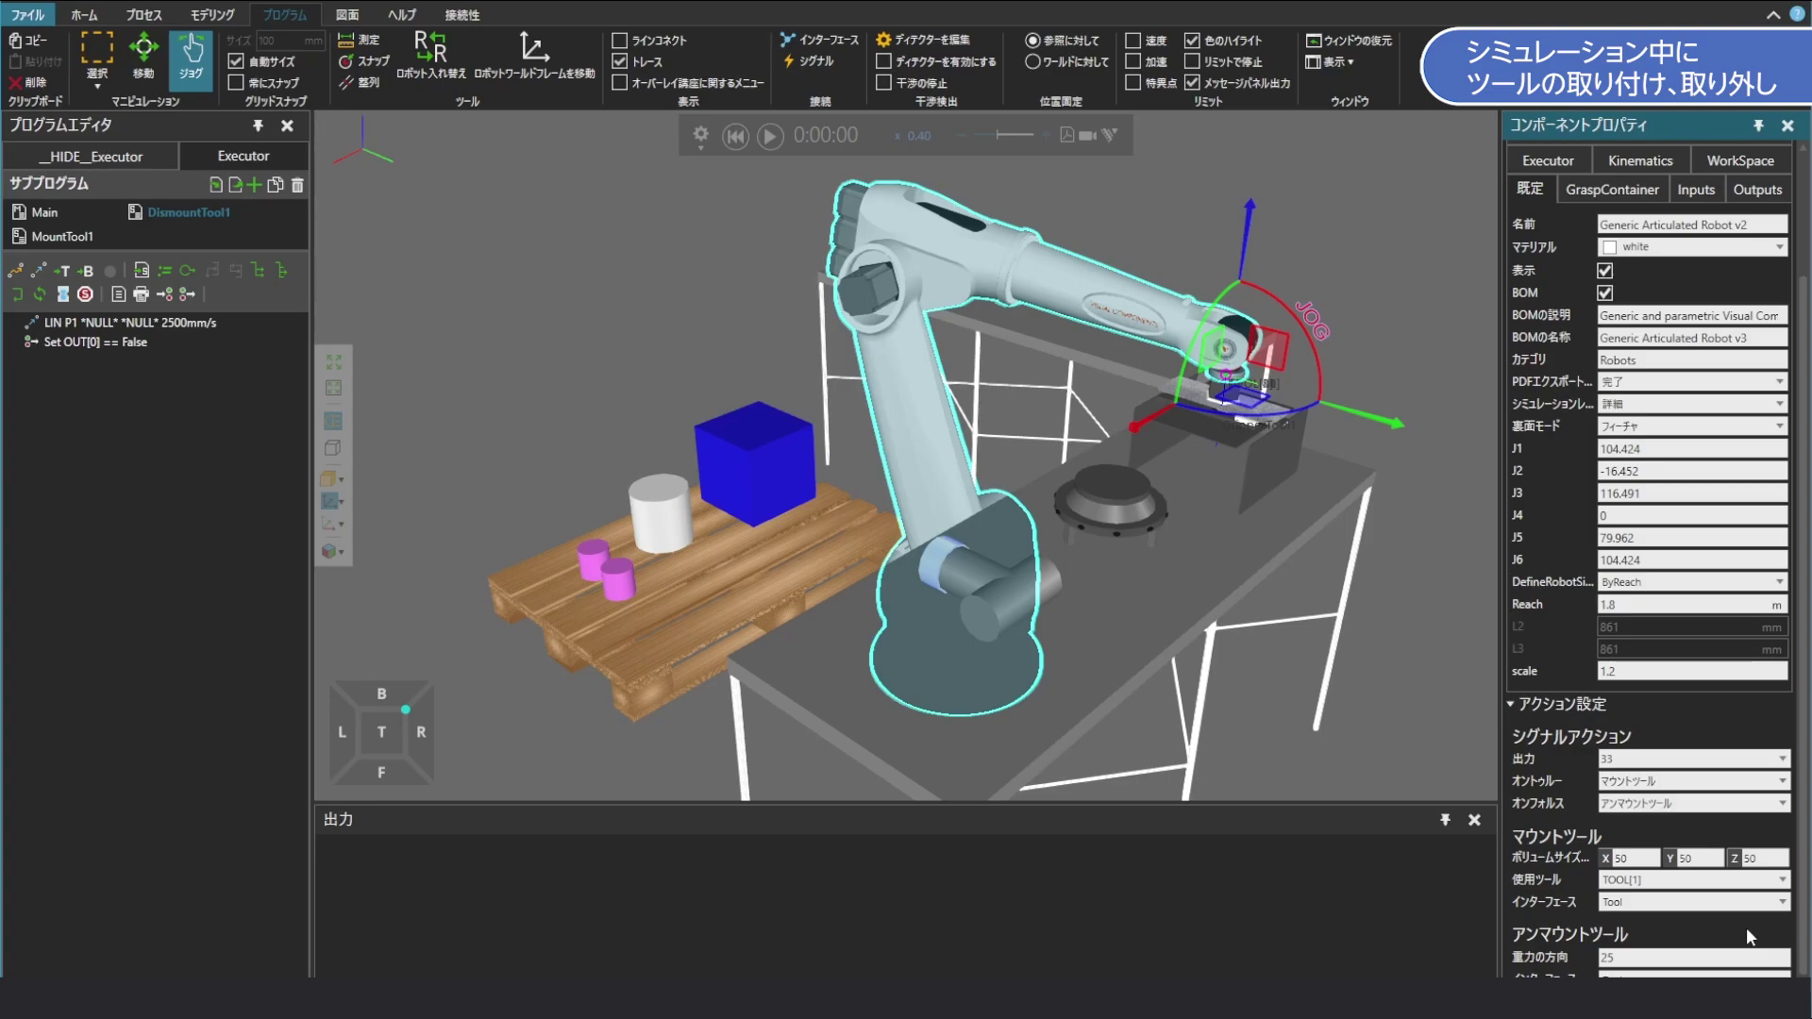
Set the output number of the binary output statement in DismountTool1 to 33, leaving its value False
left_click(230, 342)
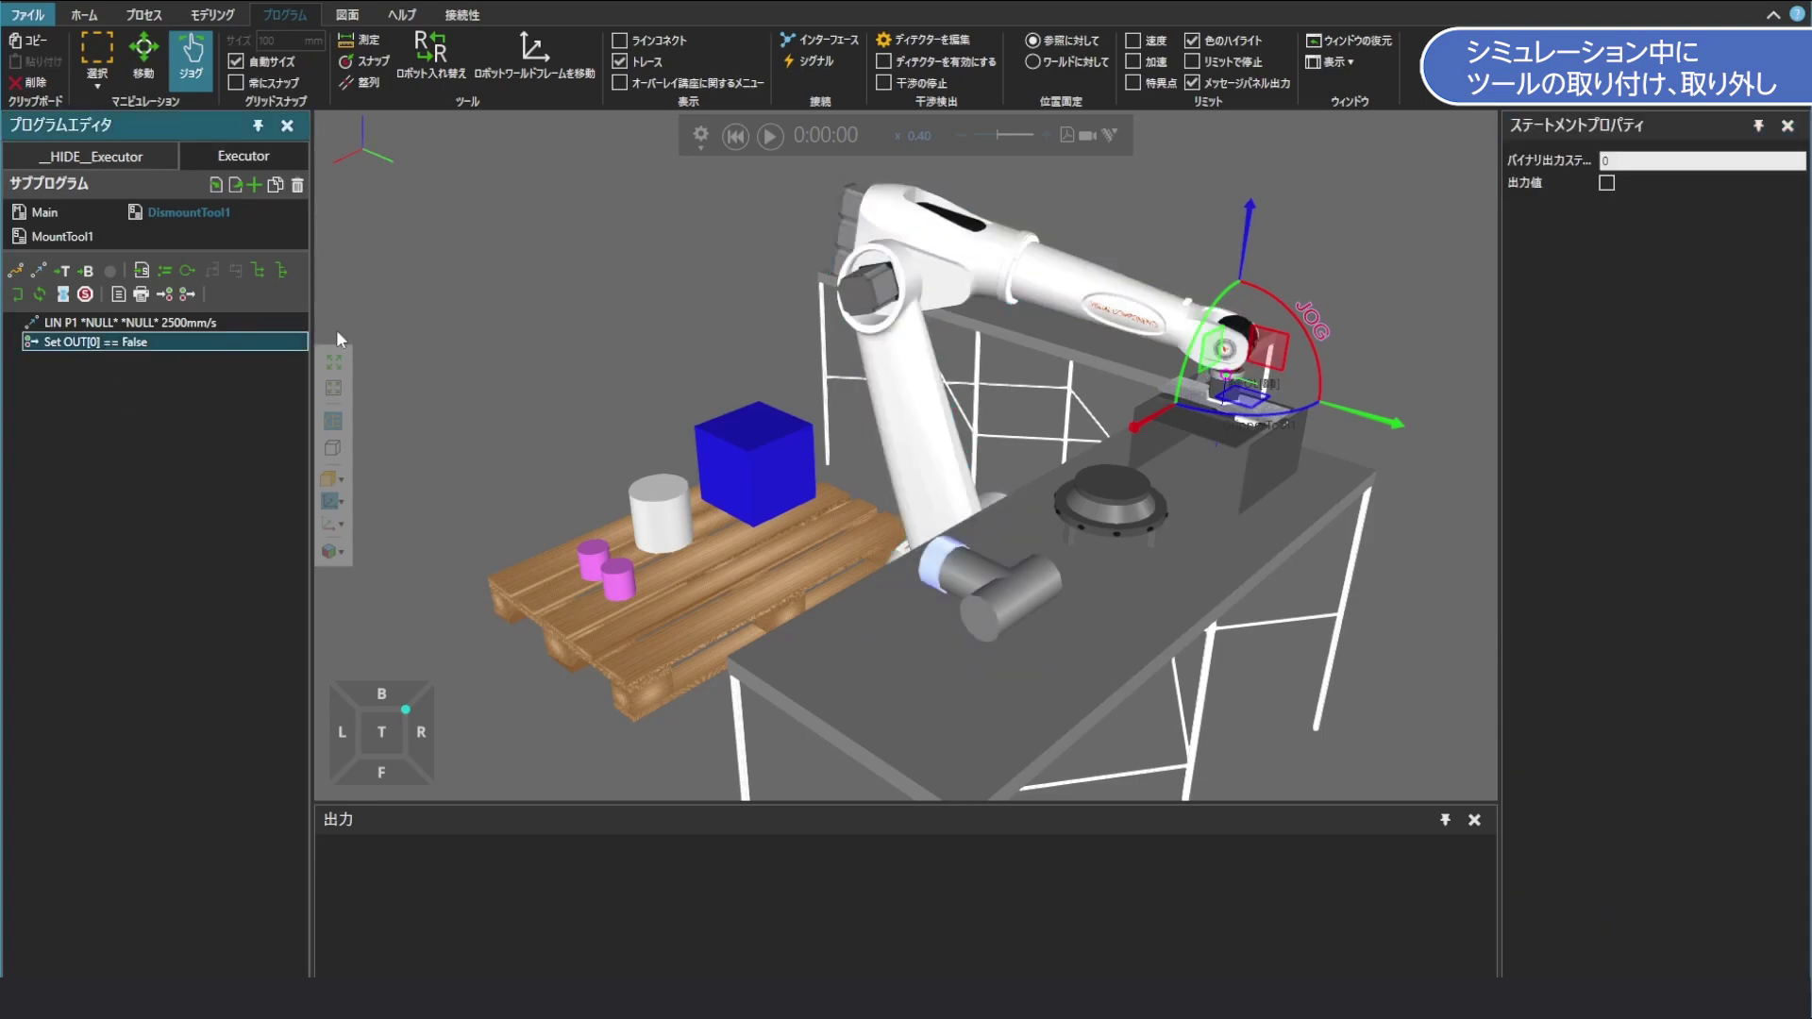
left_click(1661, 160)
type("33")
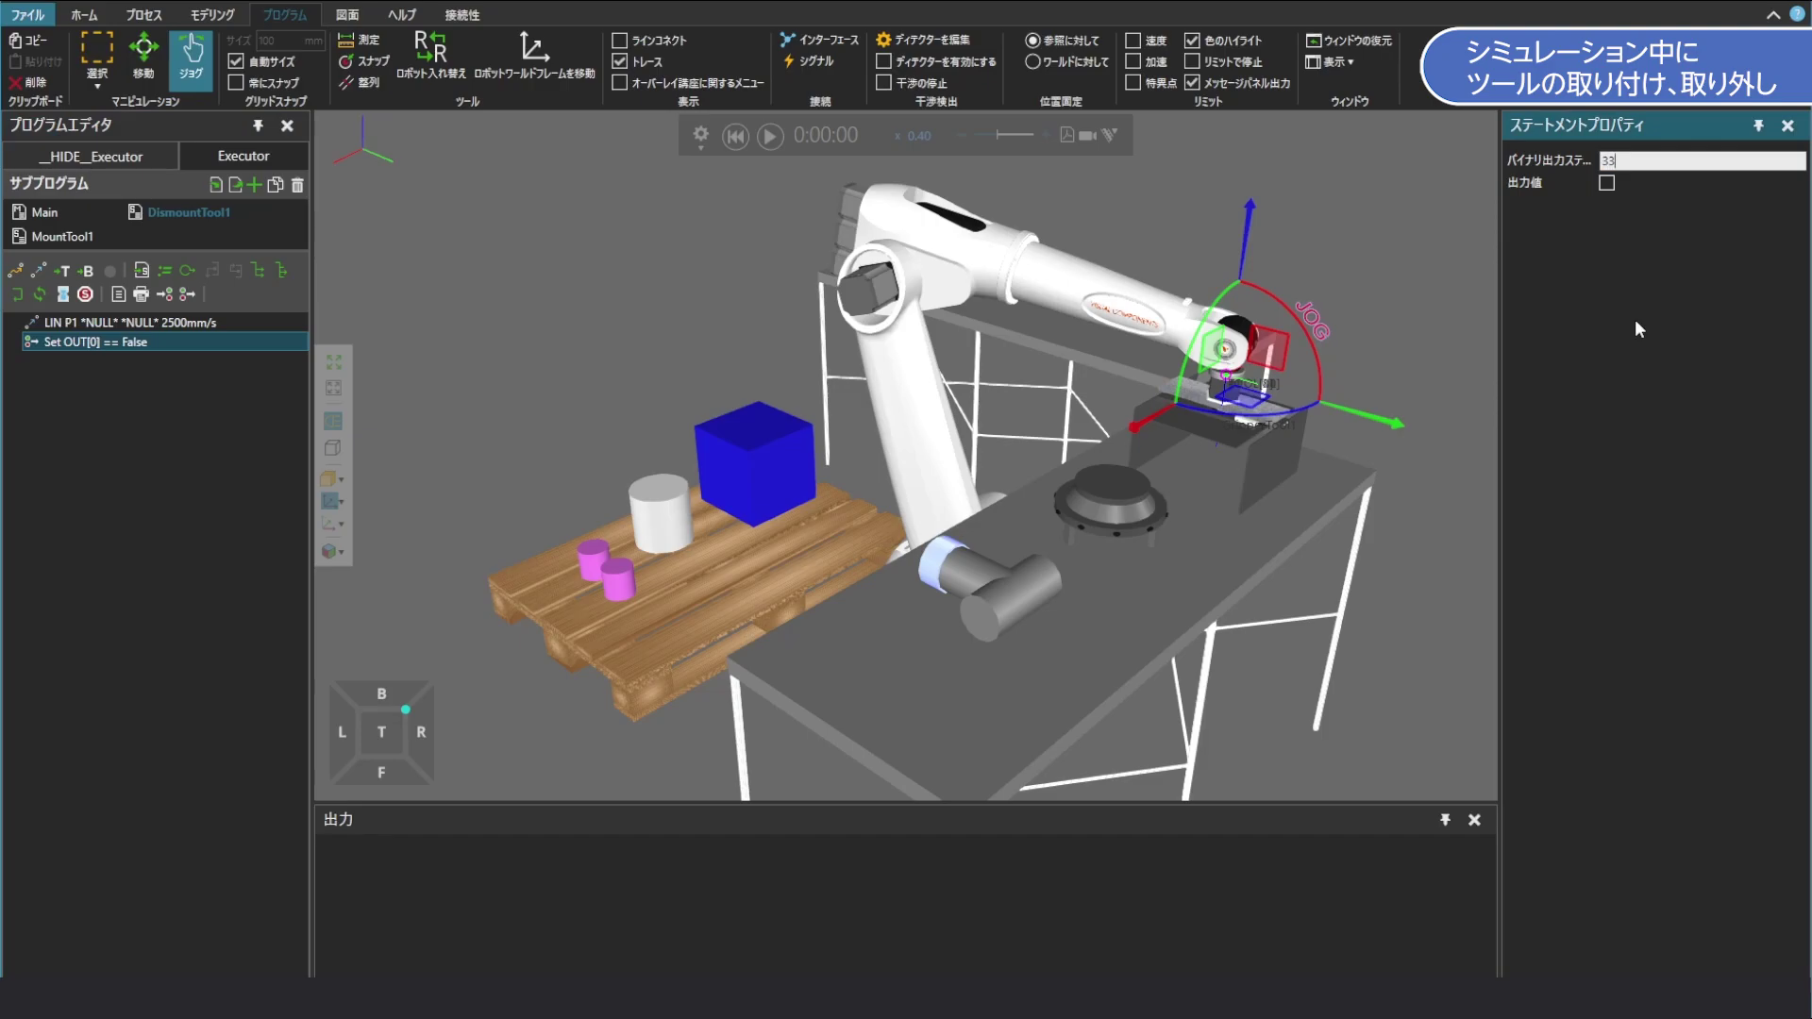
key("Return")
Raise the robot's tool vertically to Z about 1489 mm and add a linear motion statement there
middle_click_drag(1388, 358, 1309, 559)
left_click_drag(1159, 460, 1158, 290)
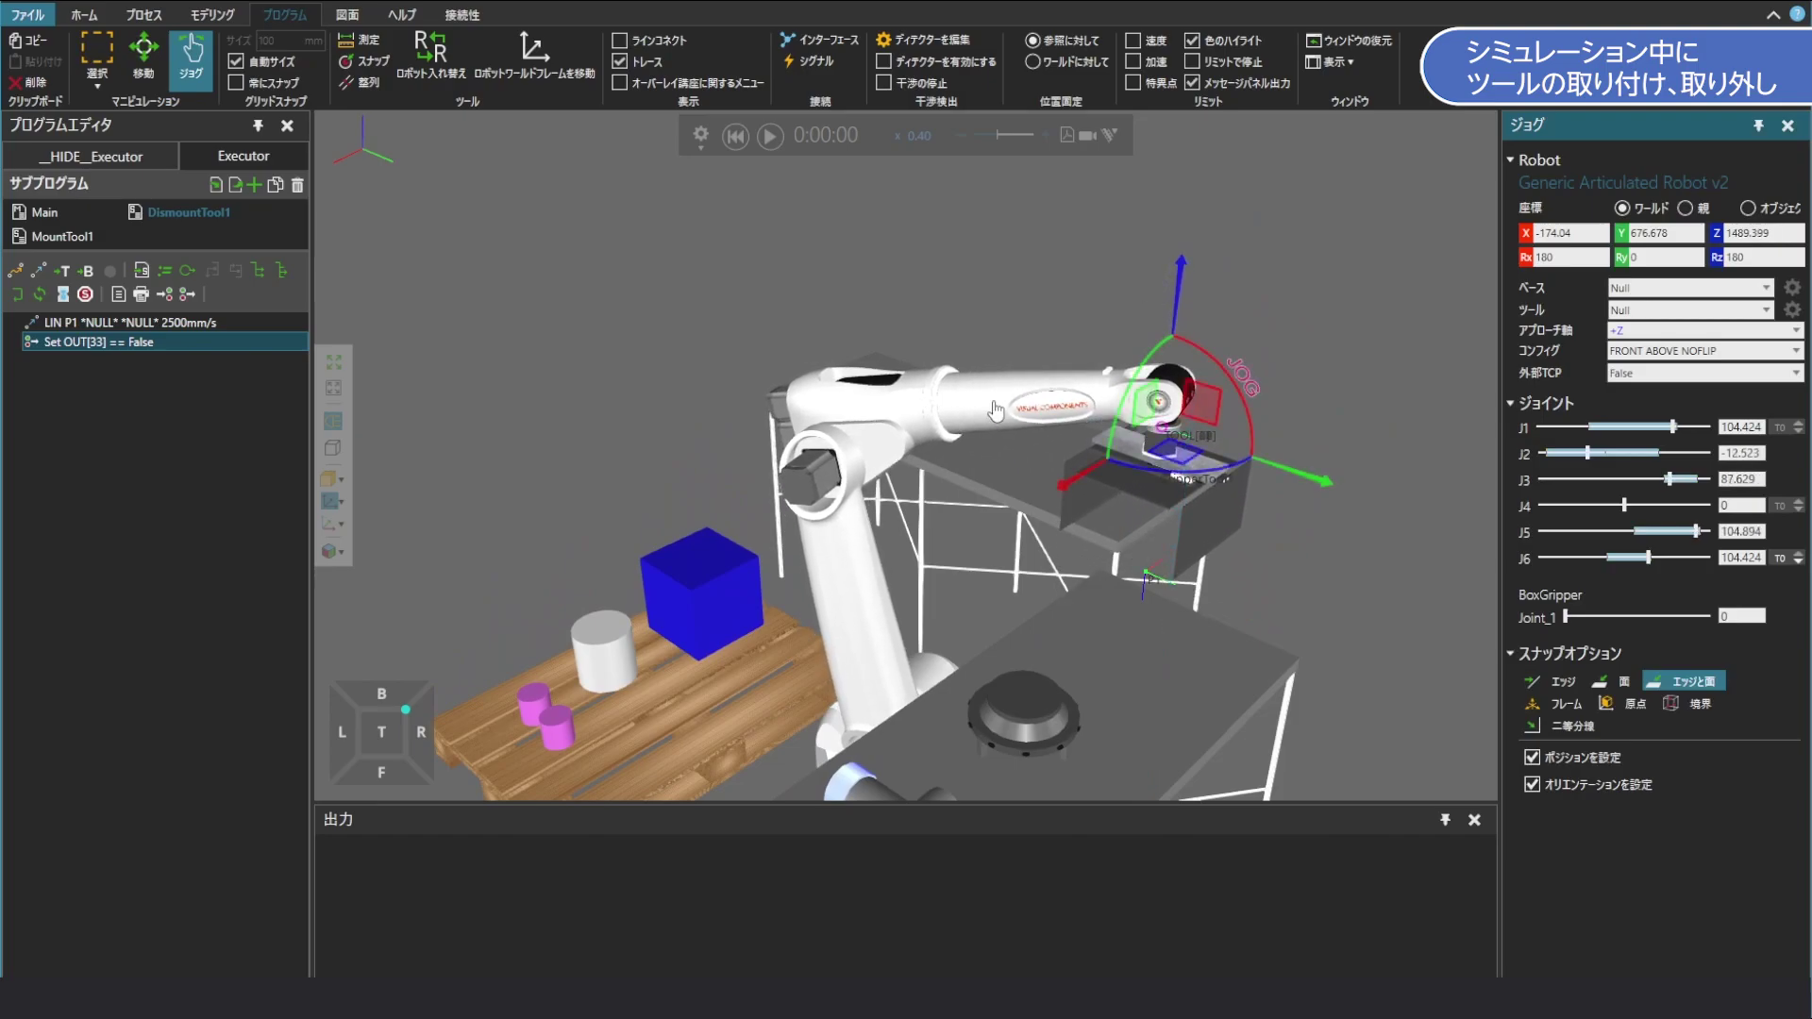
left_click(41, 272)
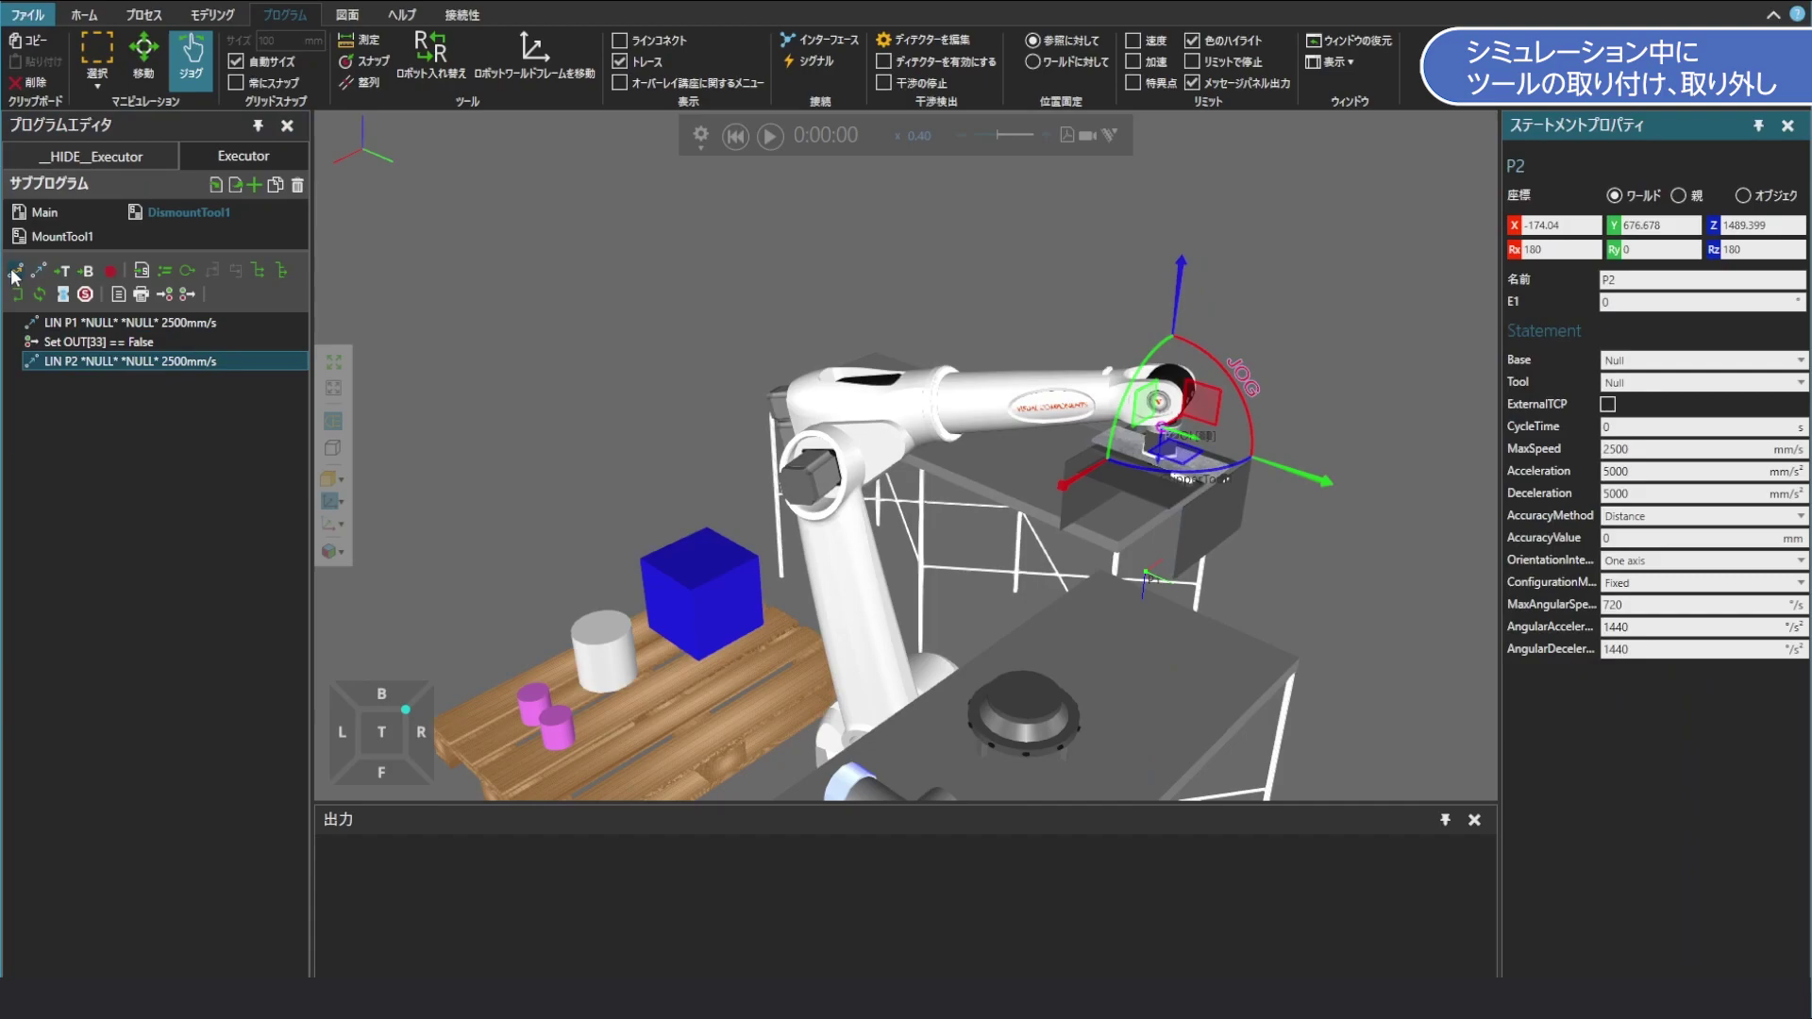
Add a point-to-point motion at the raised position and move it to the start of DismountTool1
left_click(15, 271)
left_click_drag(163, 381, 166, 317)
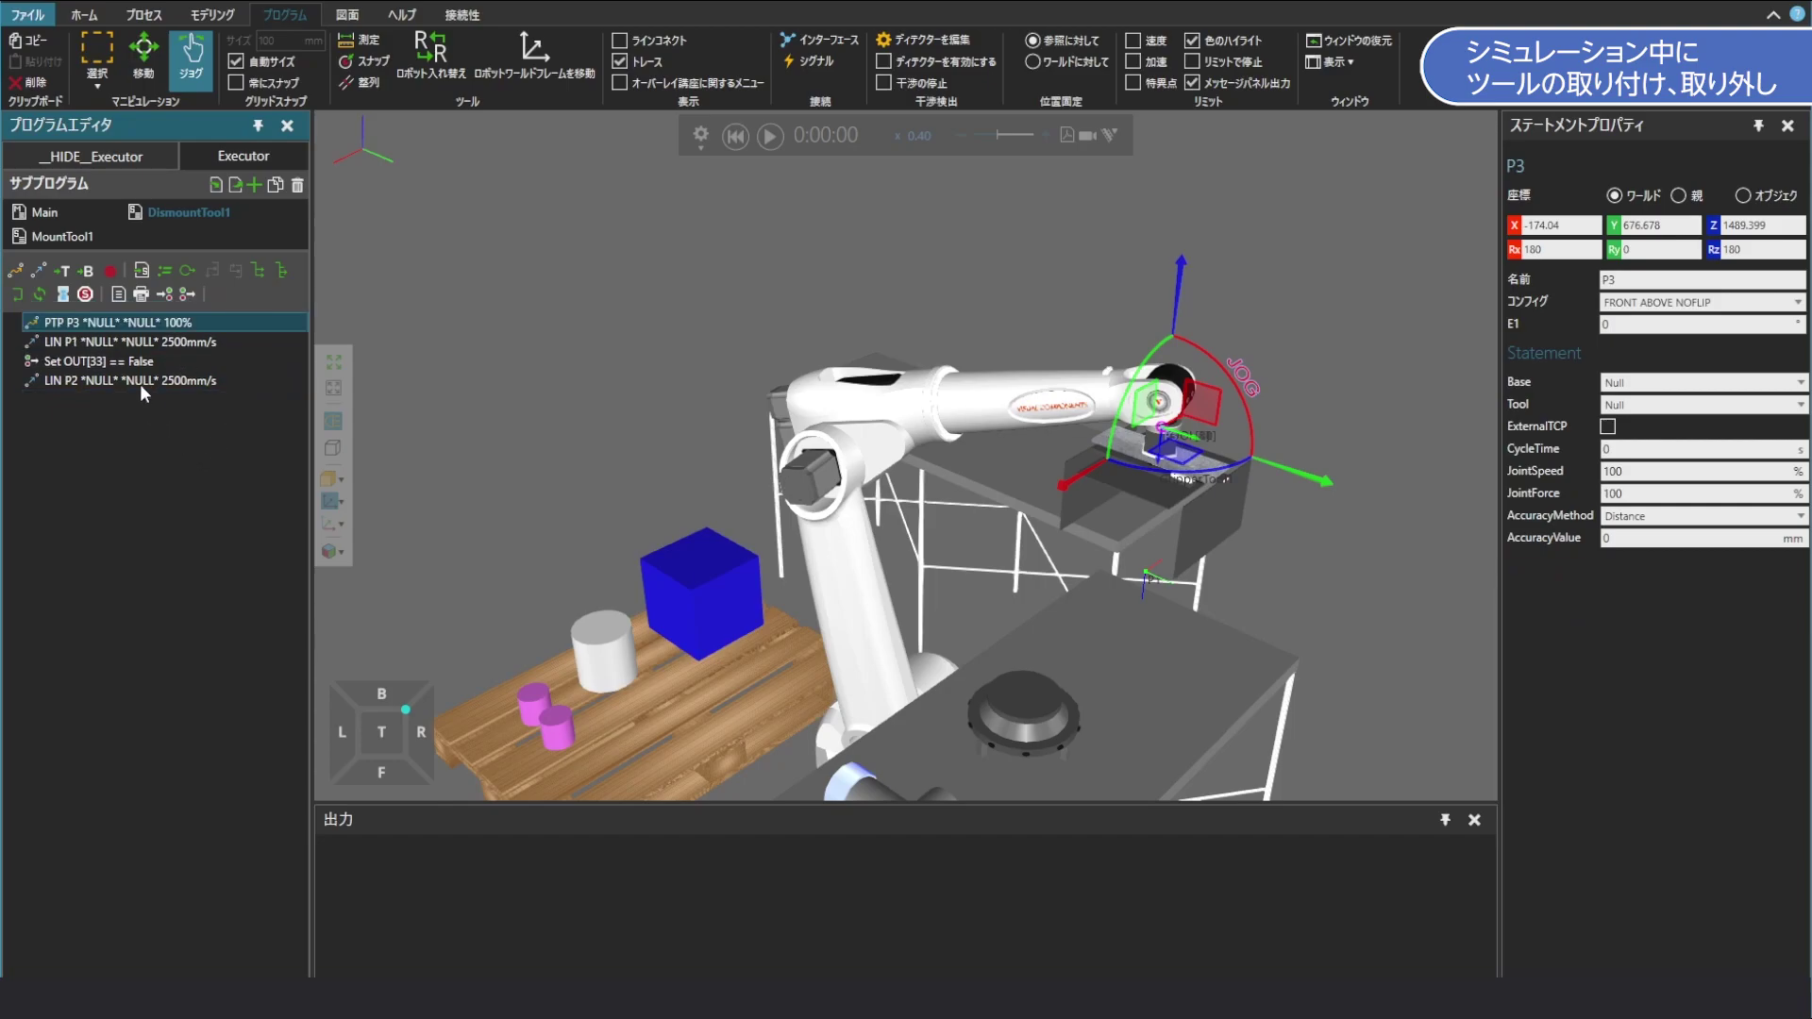
Go through the DismountTool1 statements one by one to check the robot's pose at each
left_click(139, 341)
left_click(134, 361)
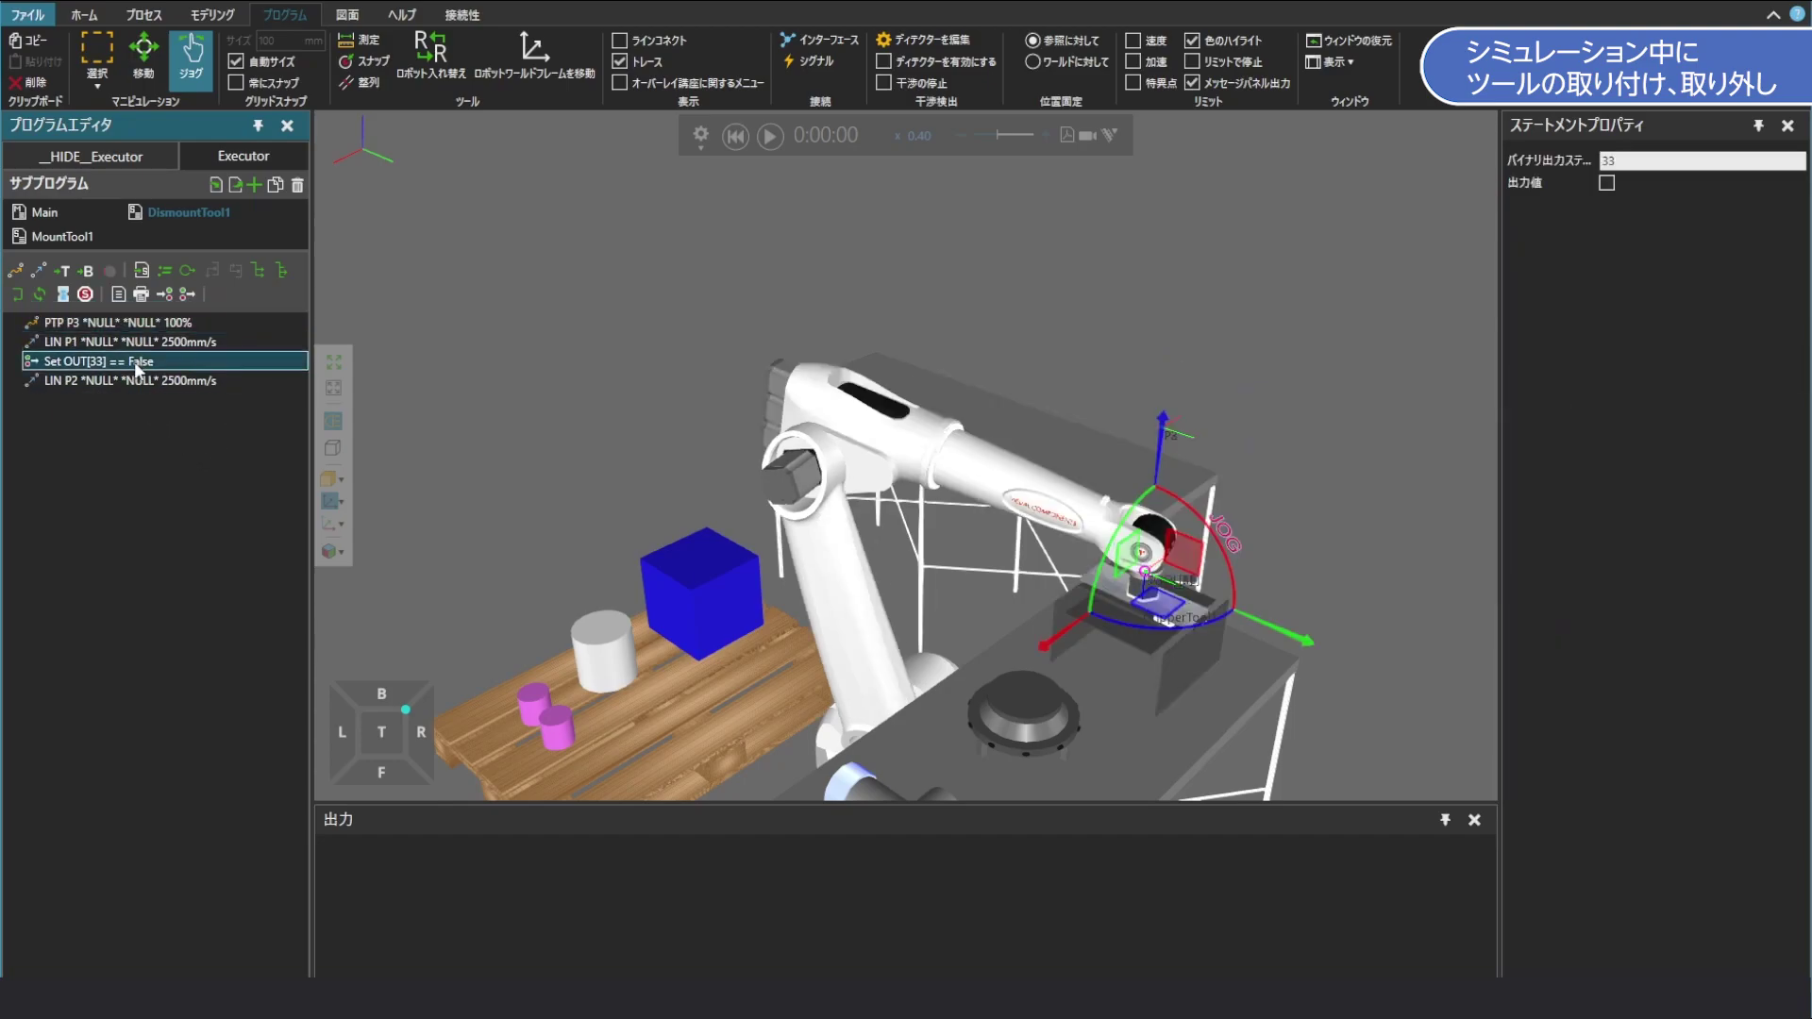
left_click(134, 380)
right_click(689, 573)
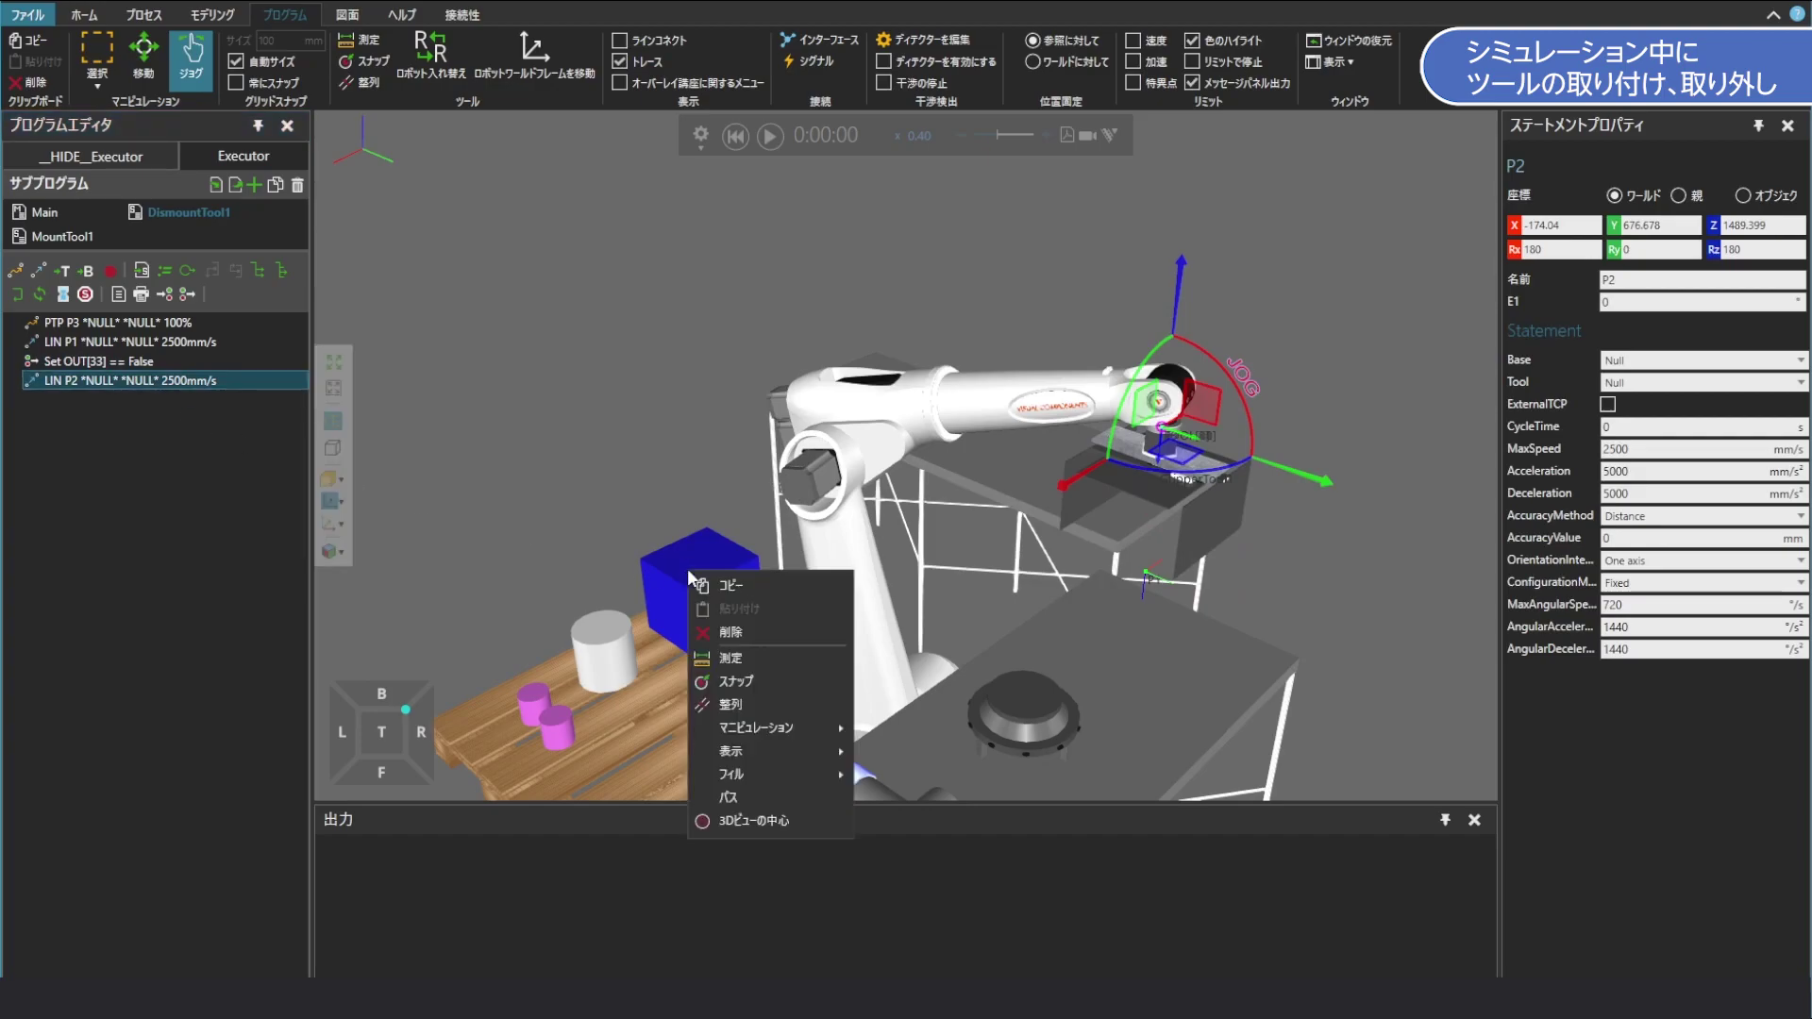
left_click(640, 490)
right_click_drag(600, 585, 765, 513)
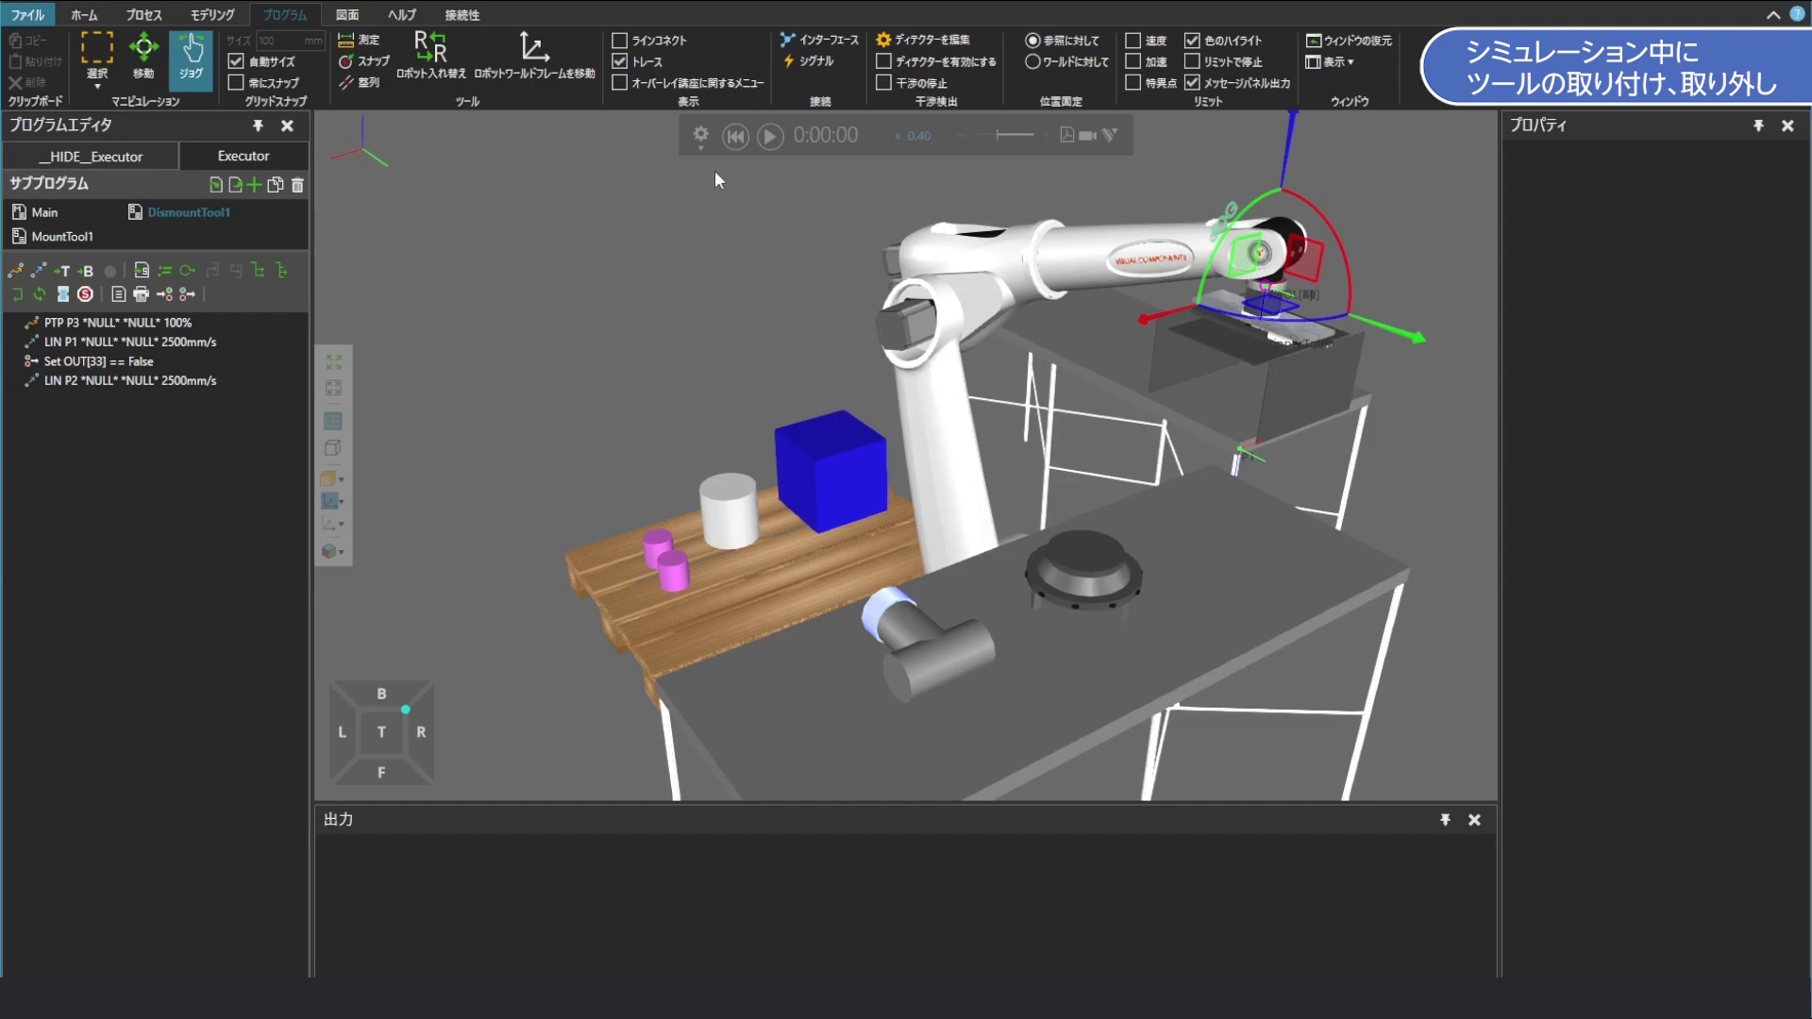
Reset the simulation and add a call statement for the DismountTool1 routine to the Main program
left_click(748, 140)
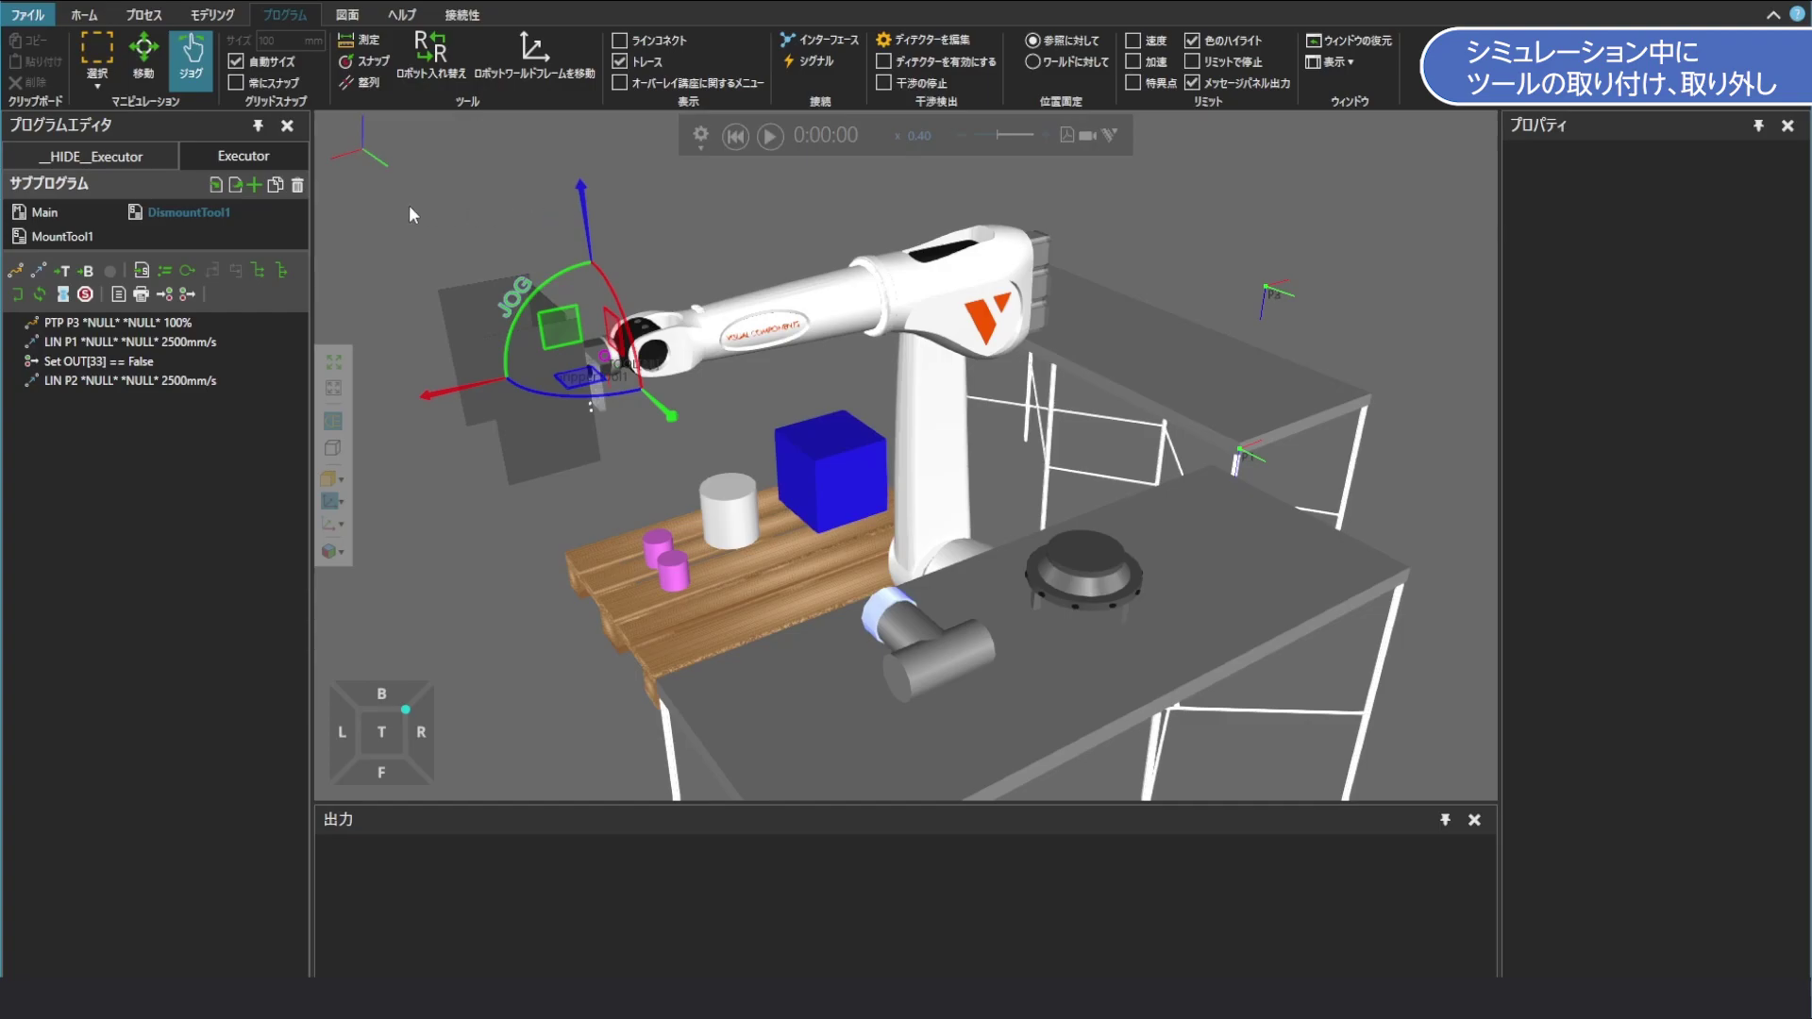
left_click(28, 213)
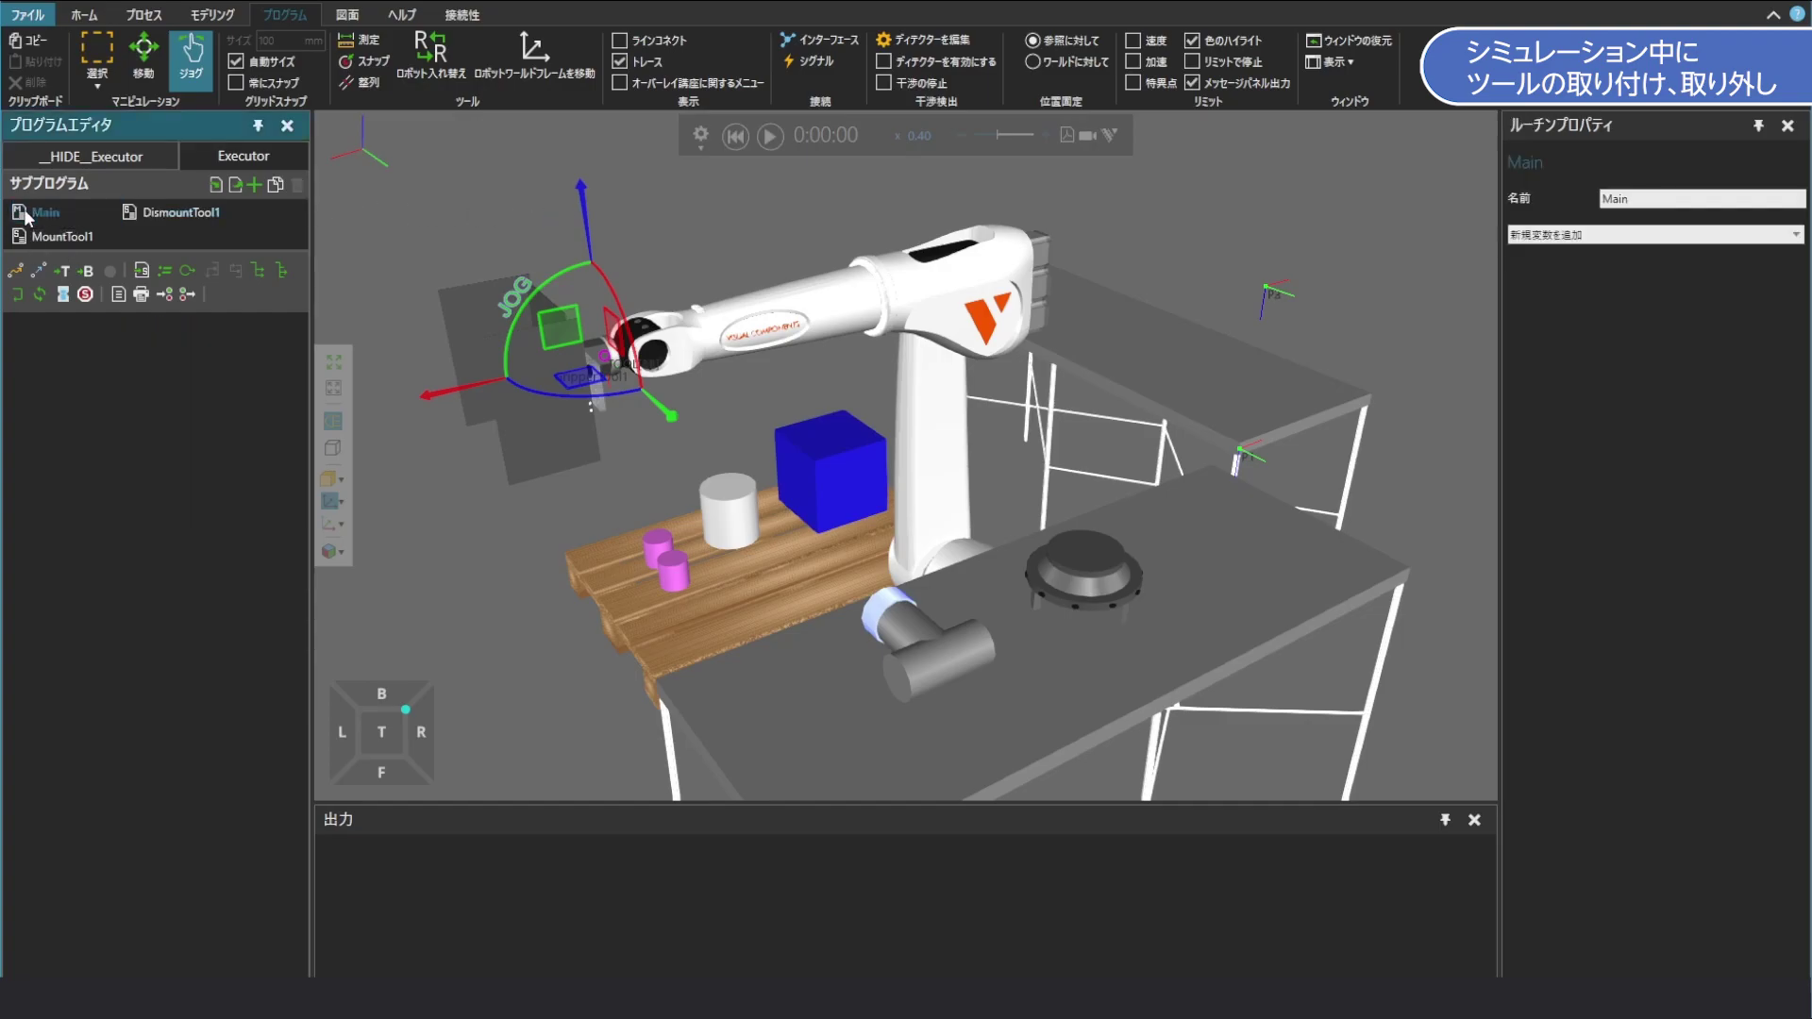
left_click(142, 272)
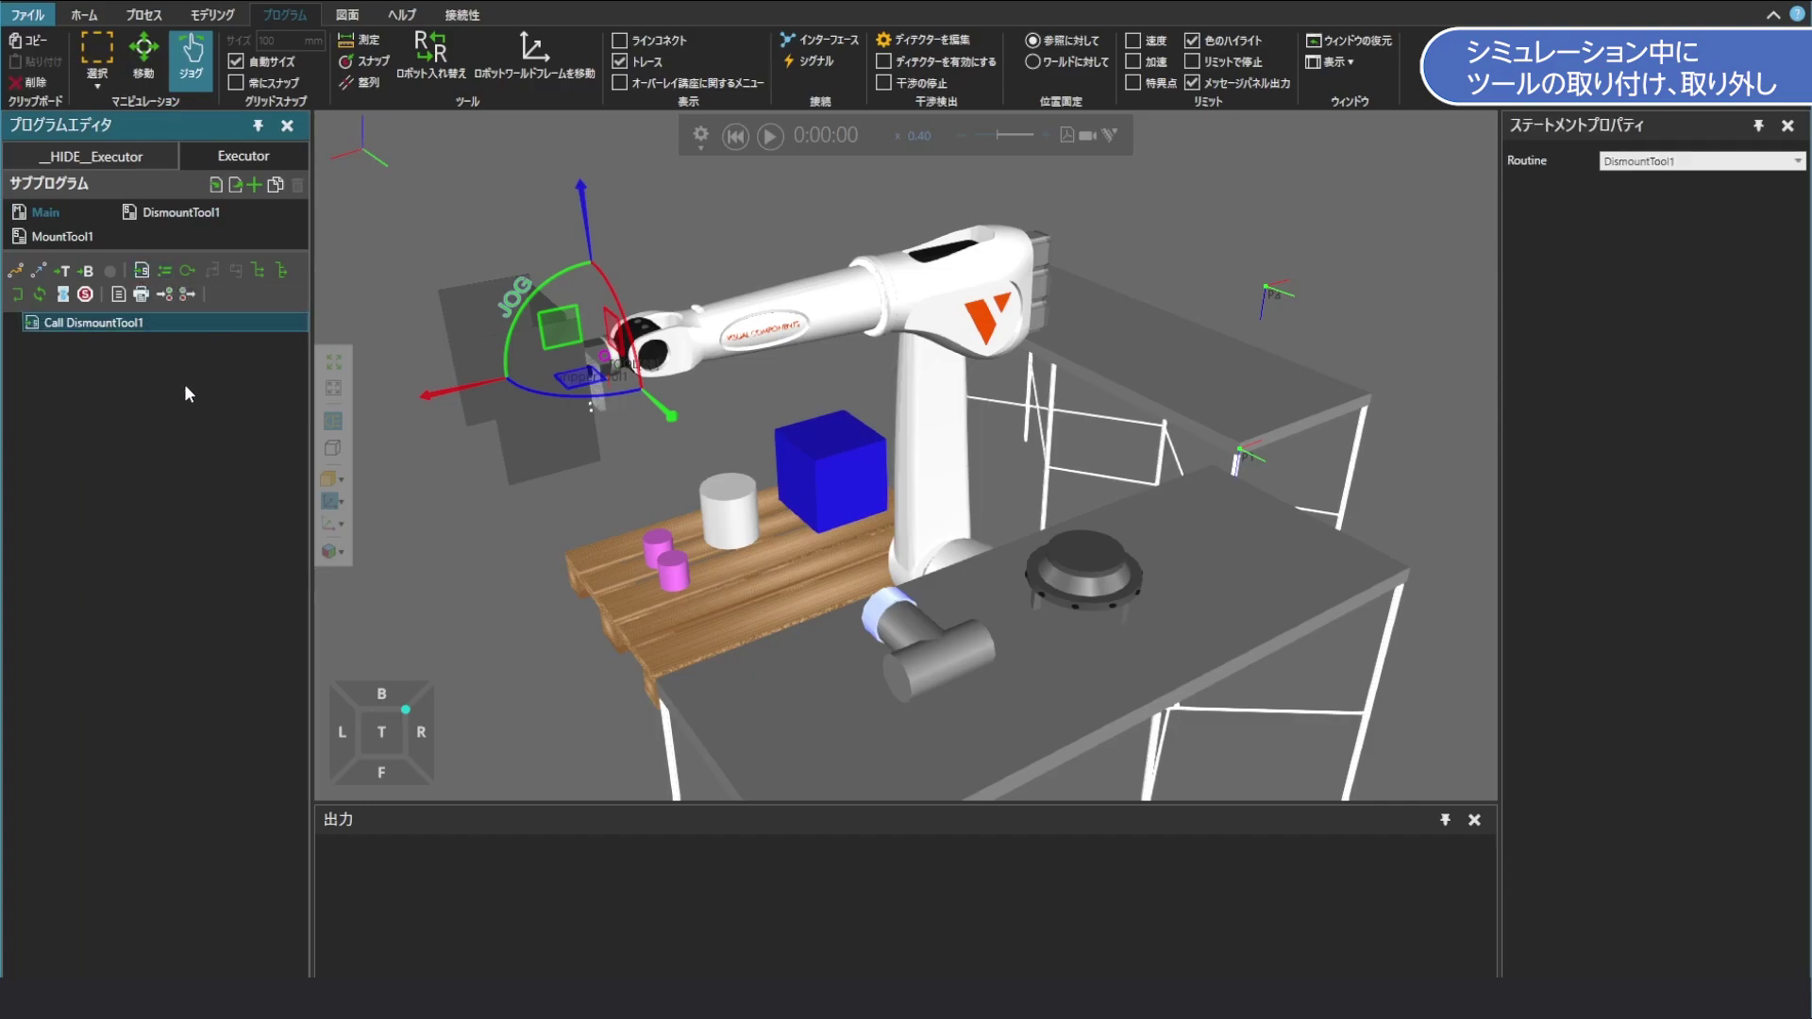
left_click(1796, 163)
left_click(1776, 200)
Run the simulation to check how the gripper is dismounted on the table, and reset it
left_click(770, 136)
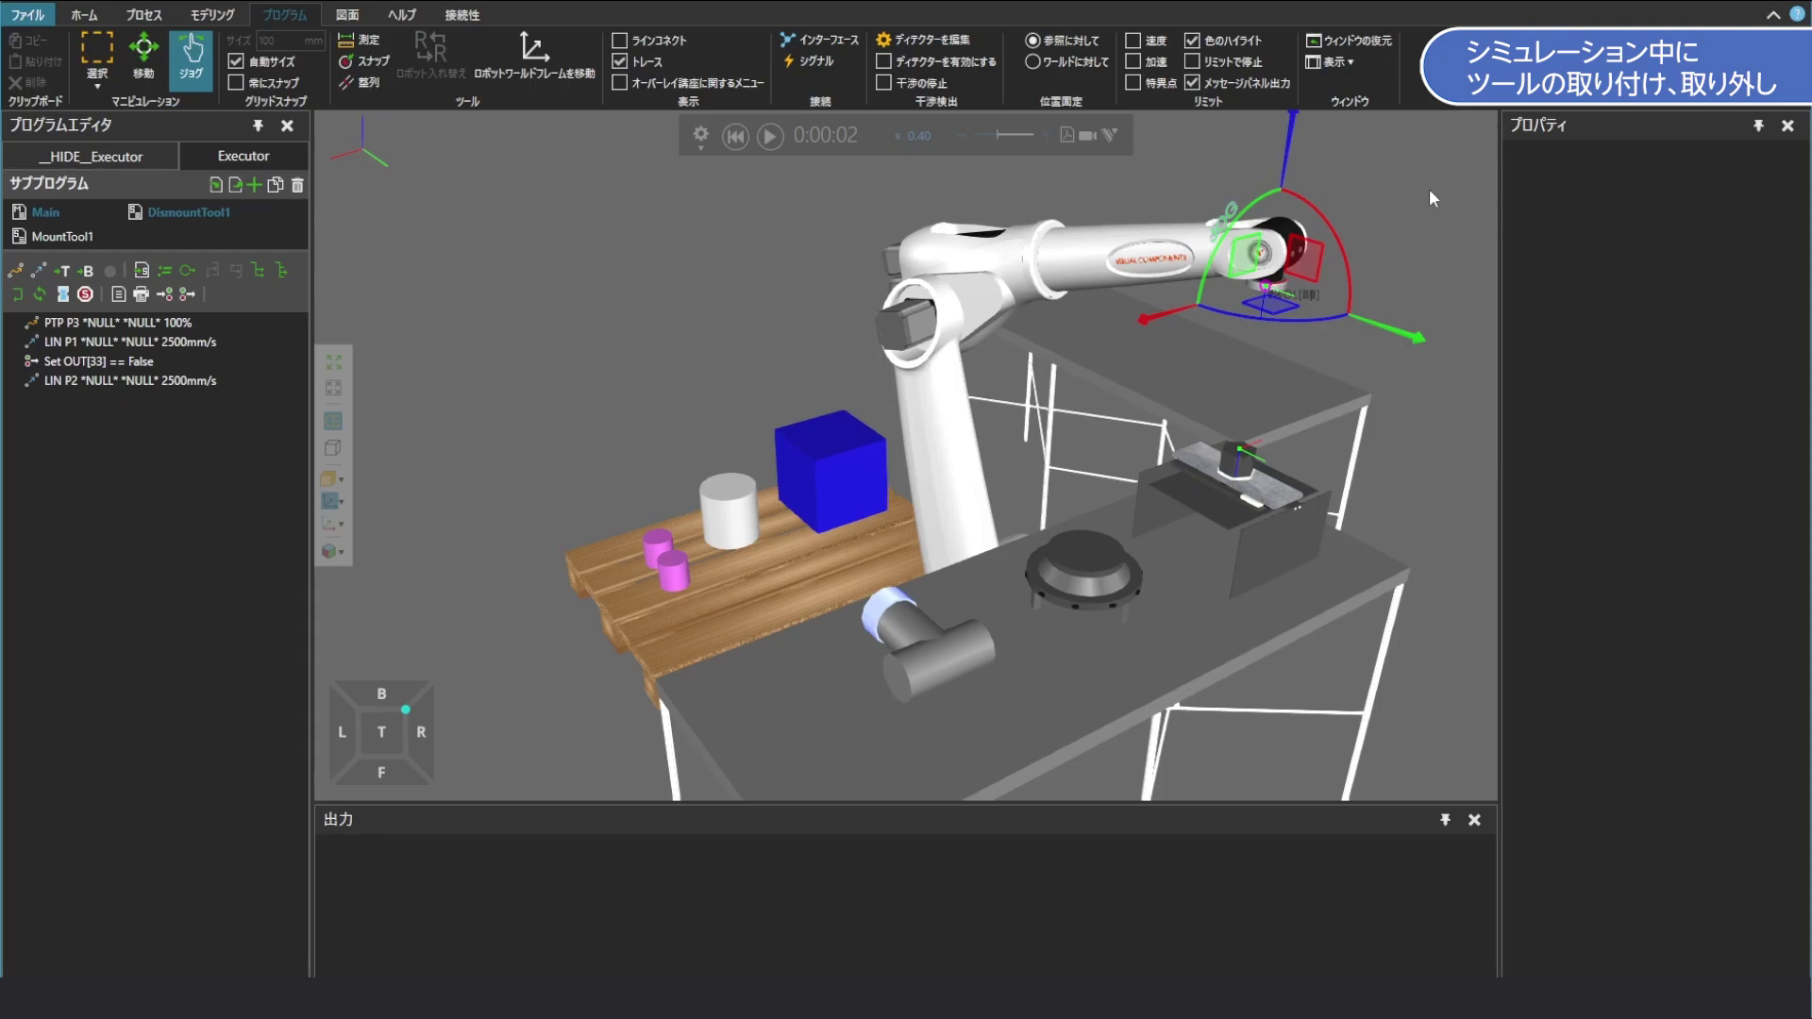
left_click(735, 136)
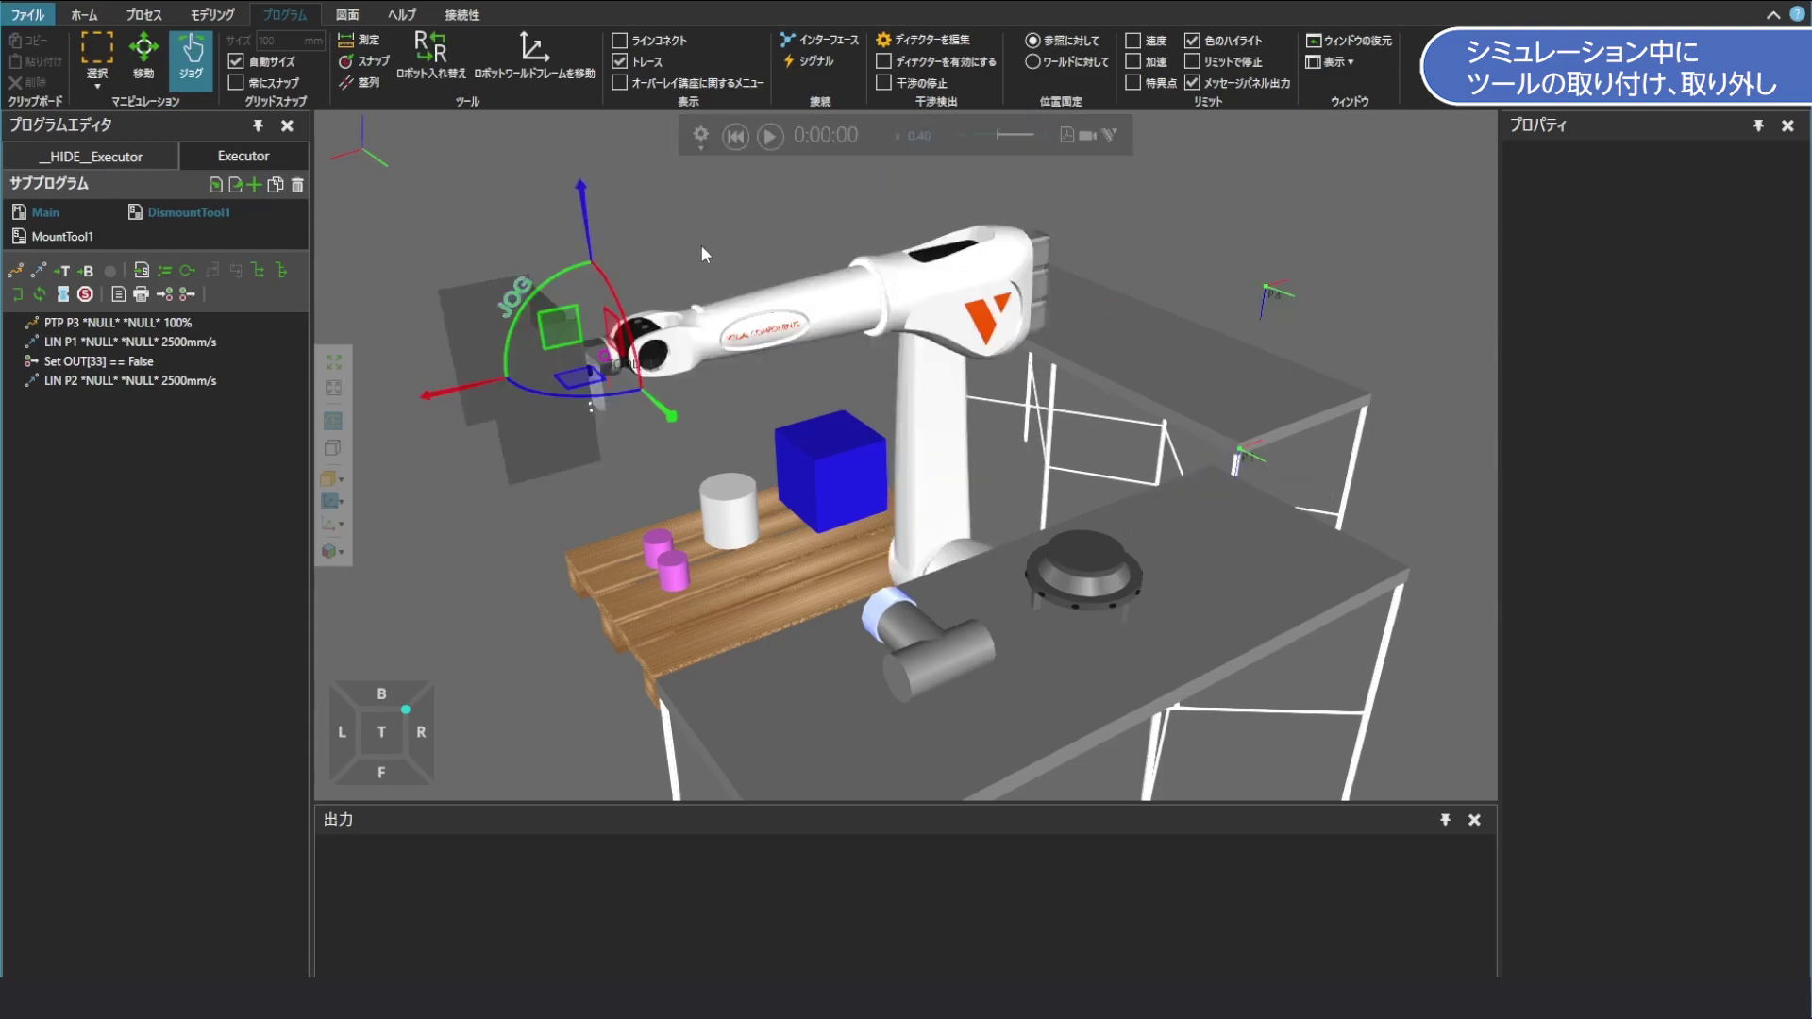
Open the MountTool1 subprogram and add a point-to-point motion at the robot's raised position above the table
left_click(61, 236)
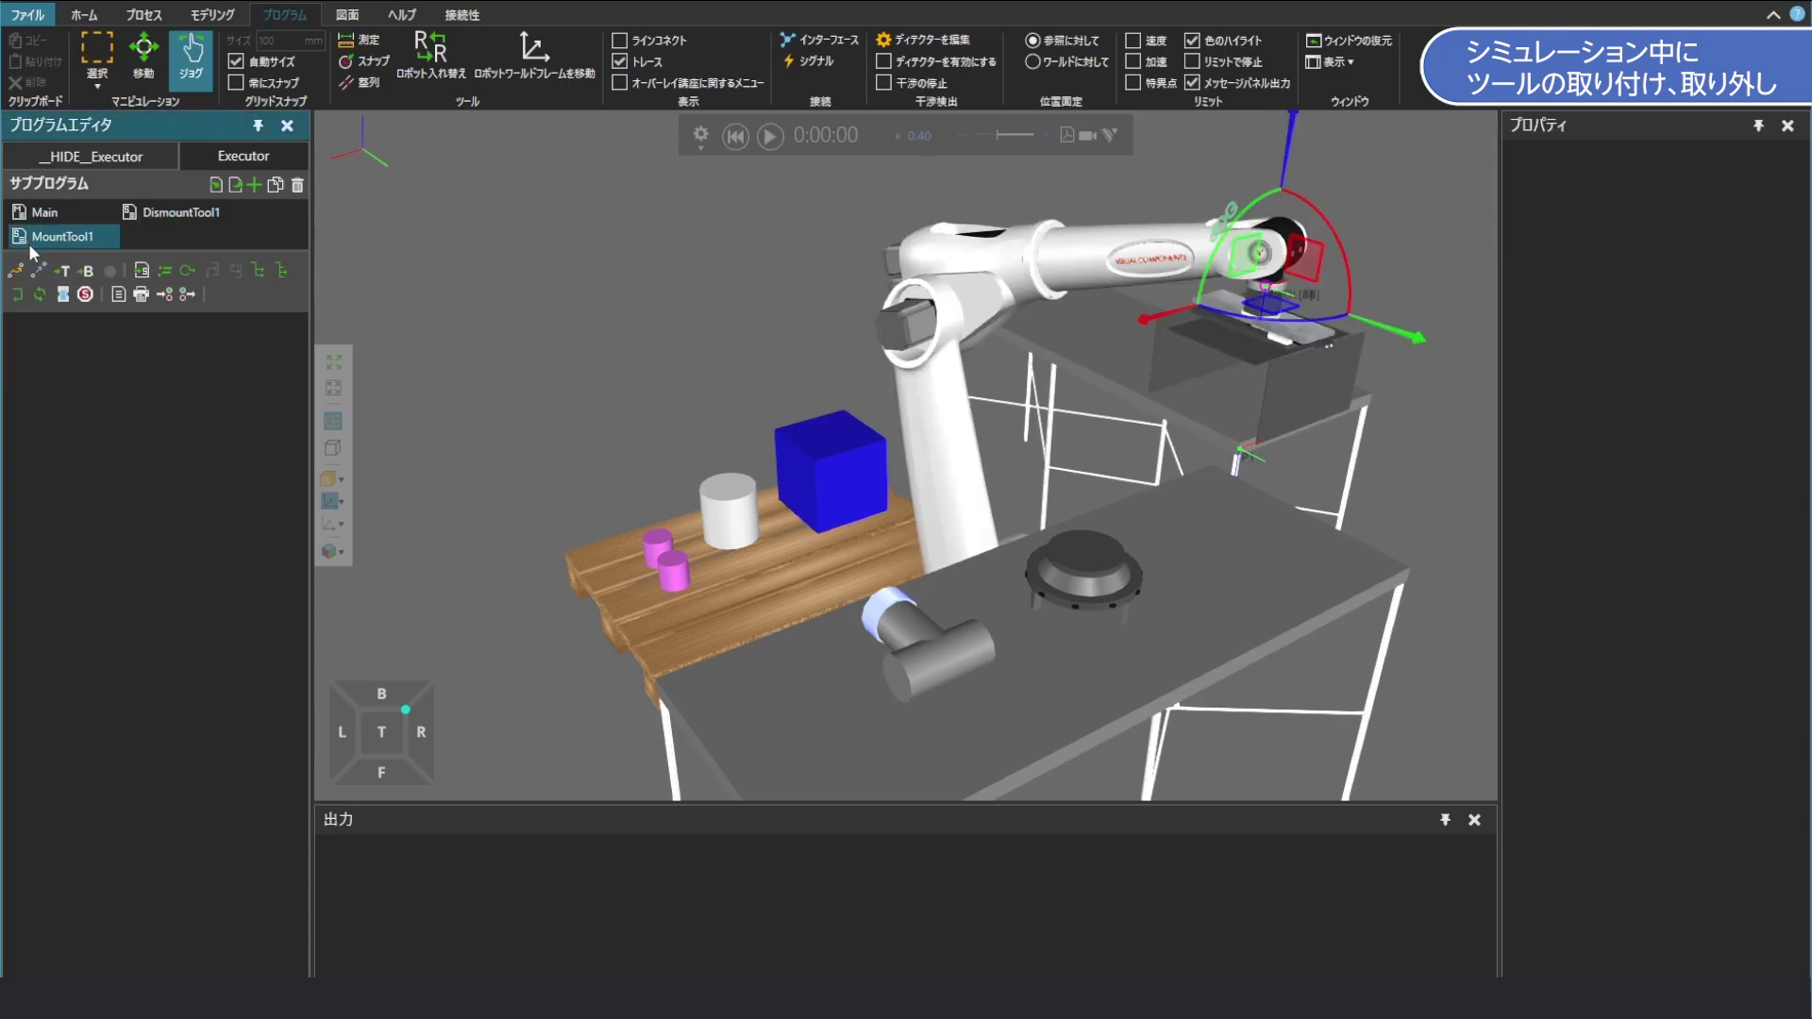
left_click(33, 238)
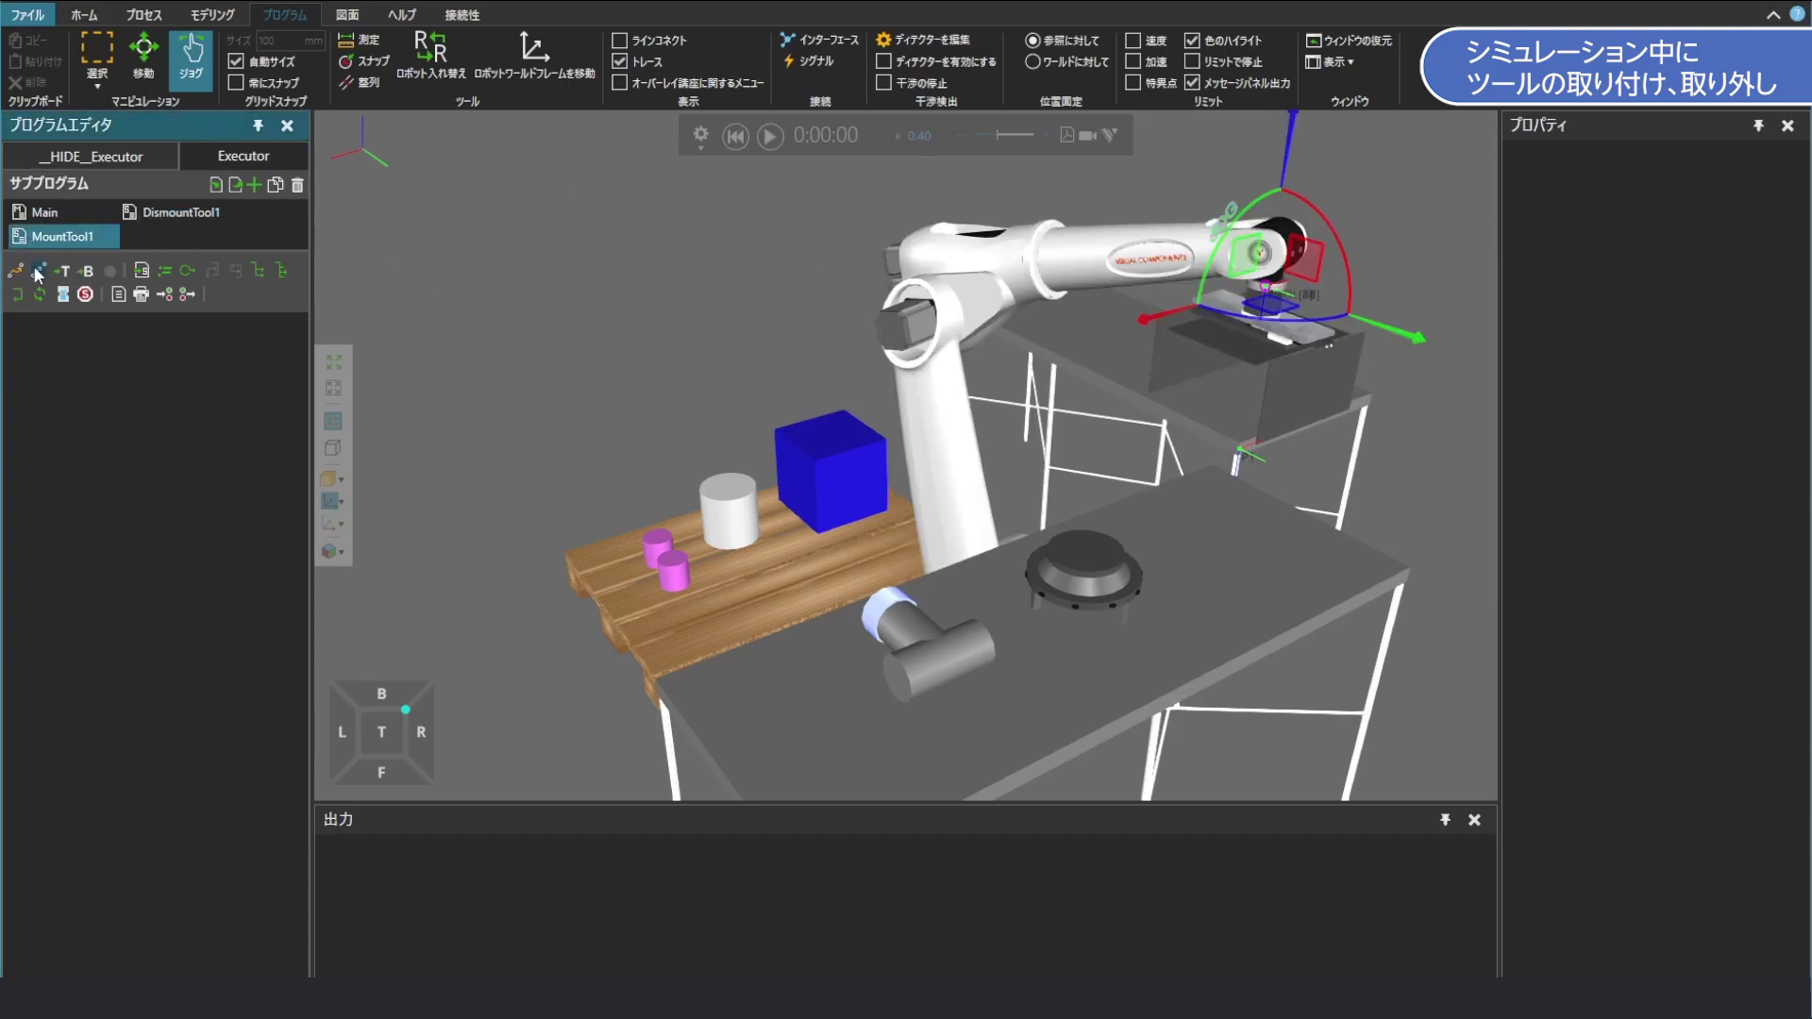
left_click(16, 271)
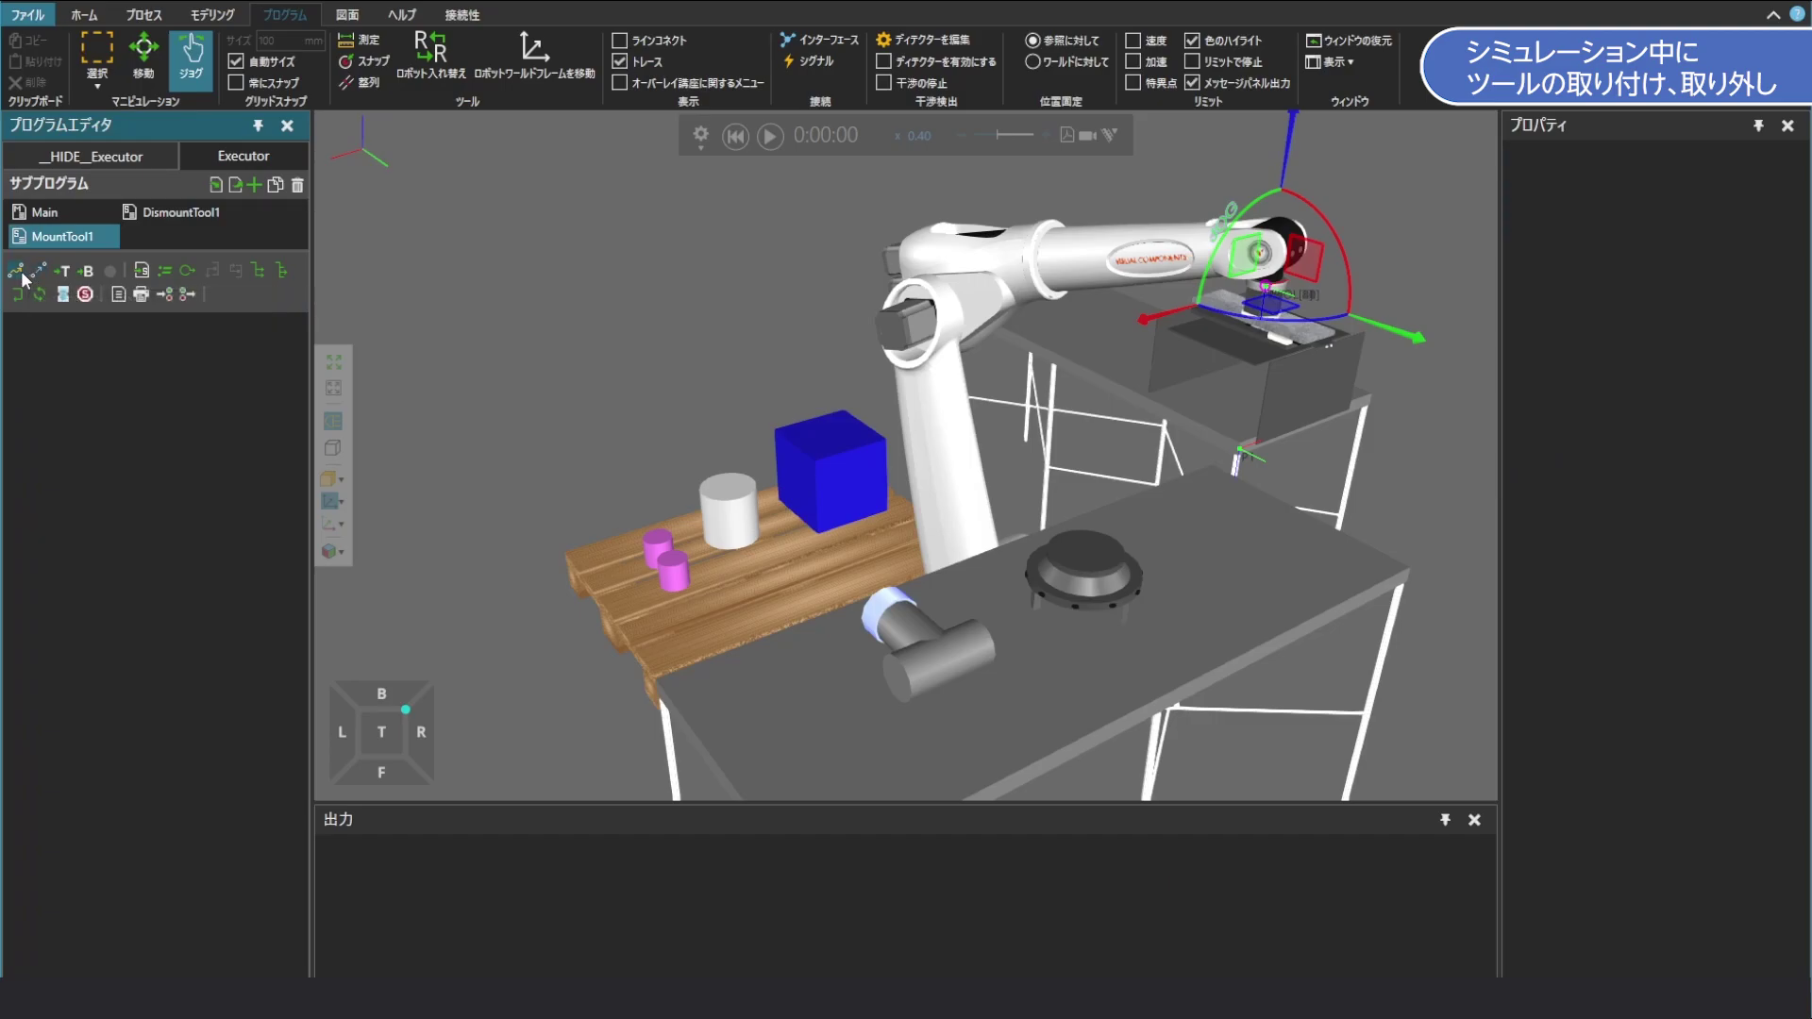
Move the robot to the lowered LIN P1 pose of DismountTool1 and add a linear motion there in MountTool1
left_click(133, 216)
left_click(168, 342)
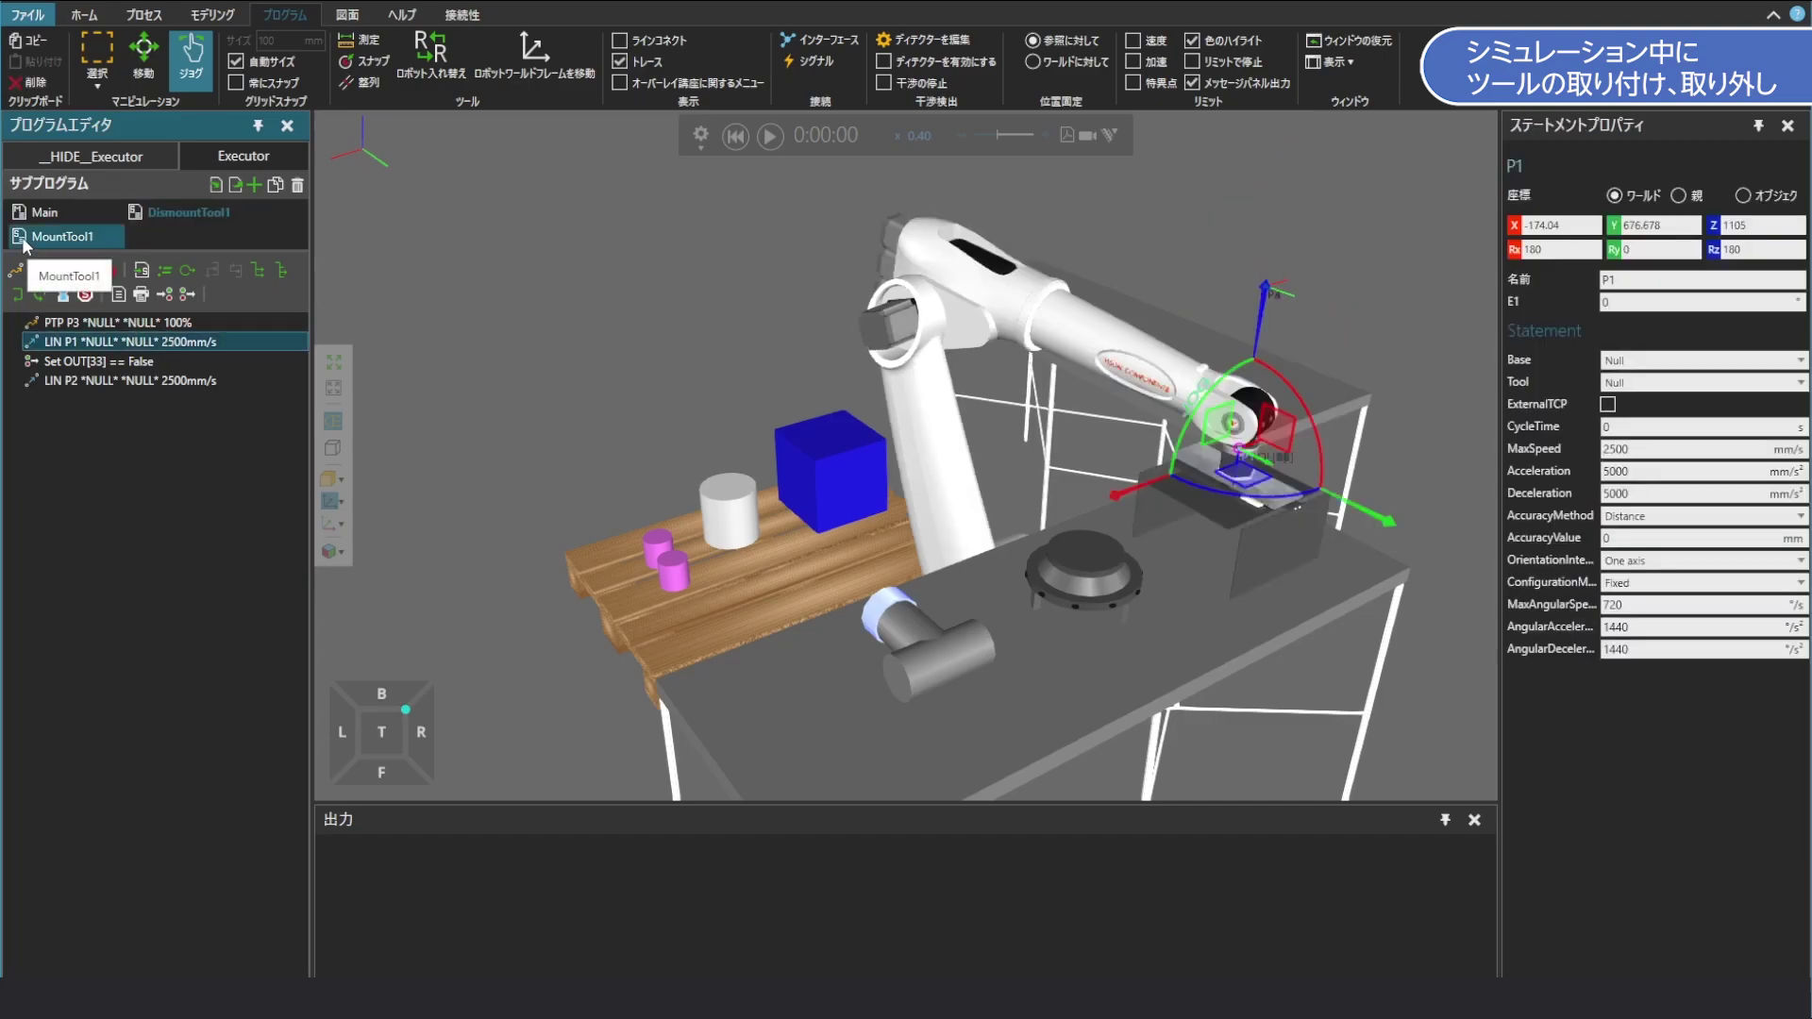
left_click(57, 237)
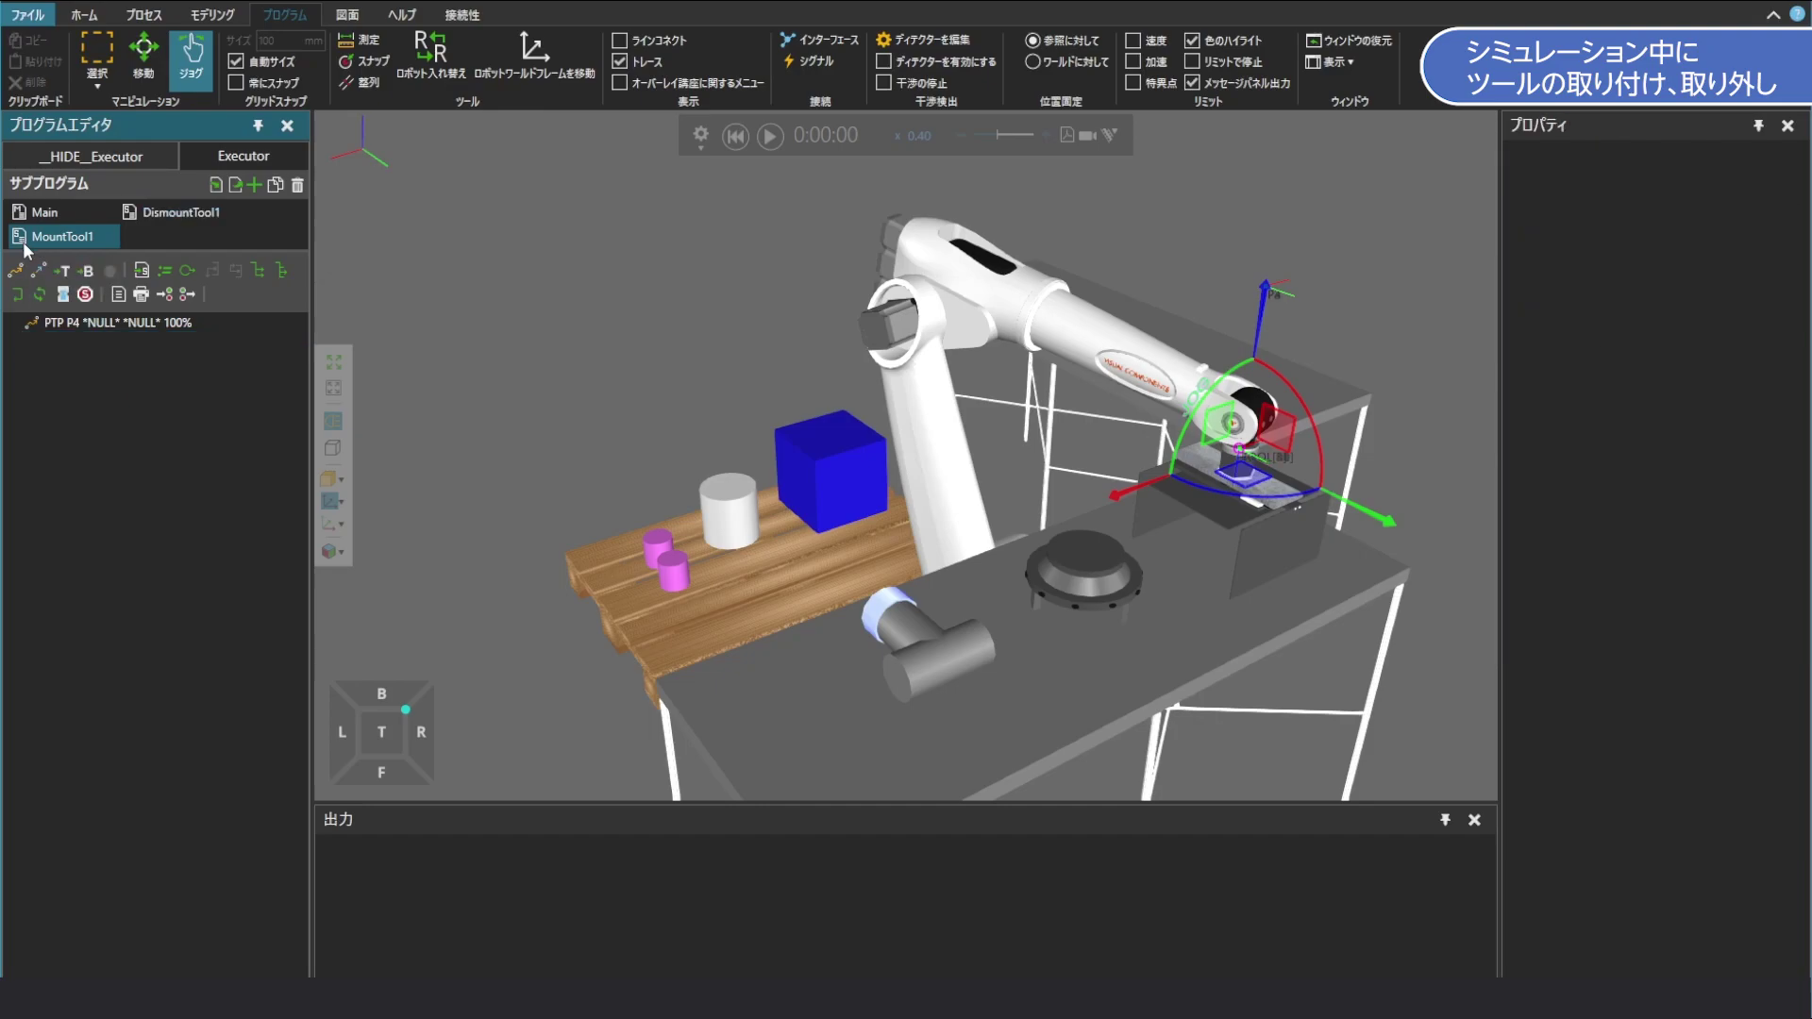
left_click(39, 272)
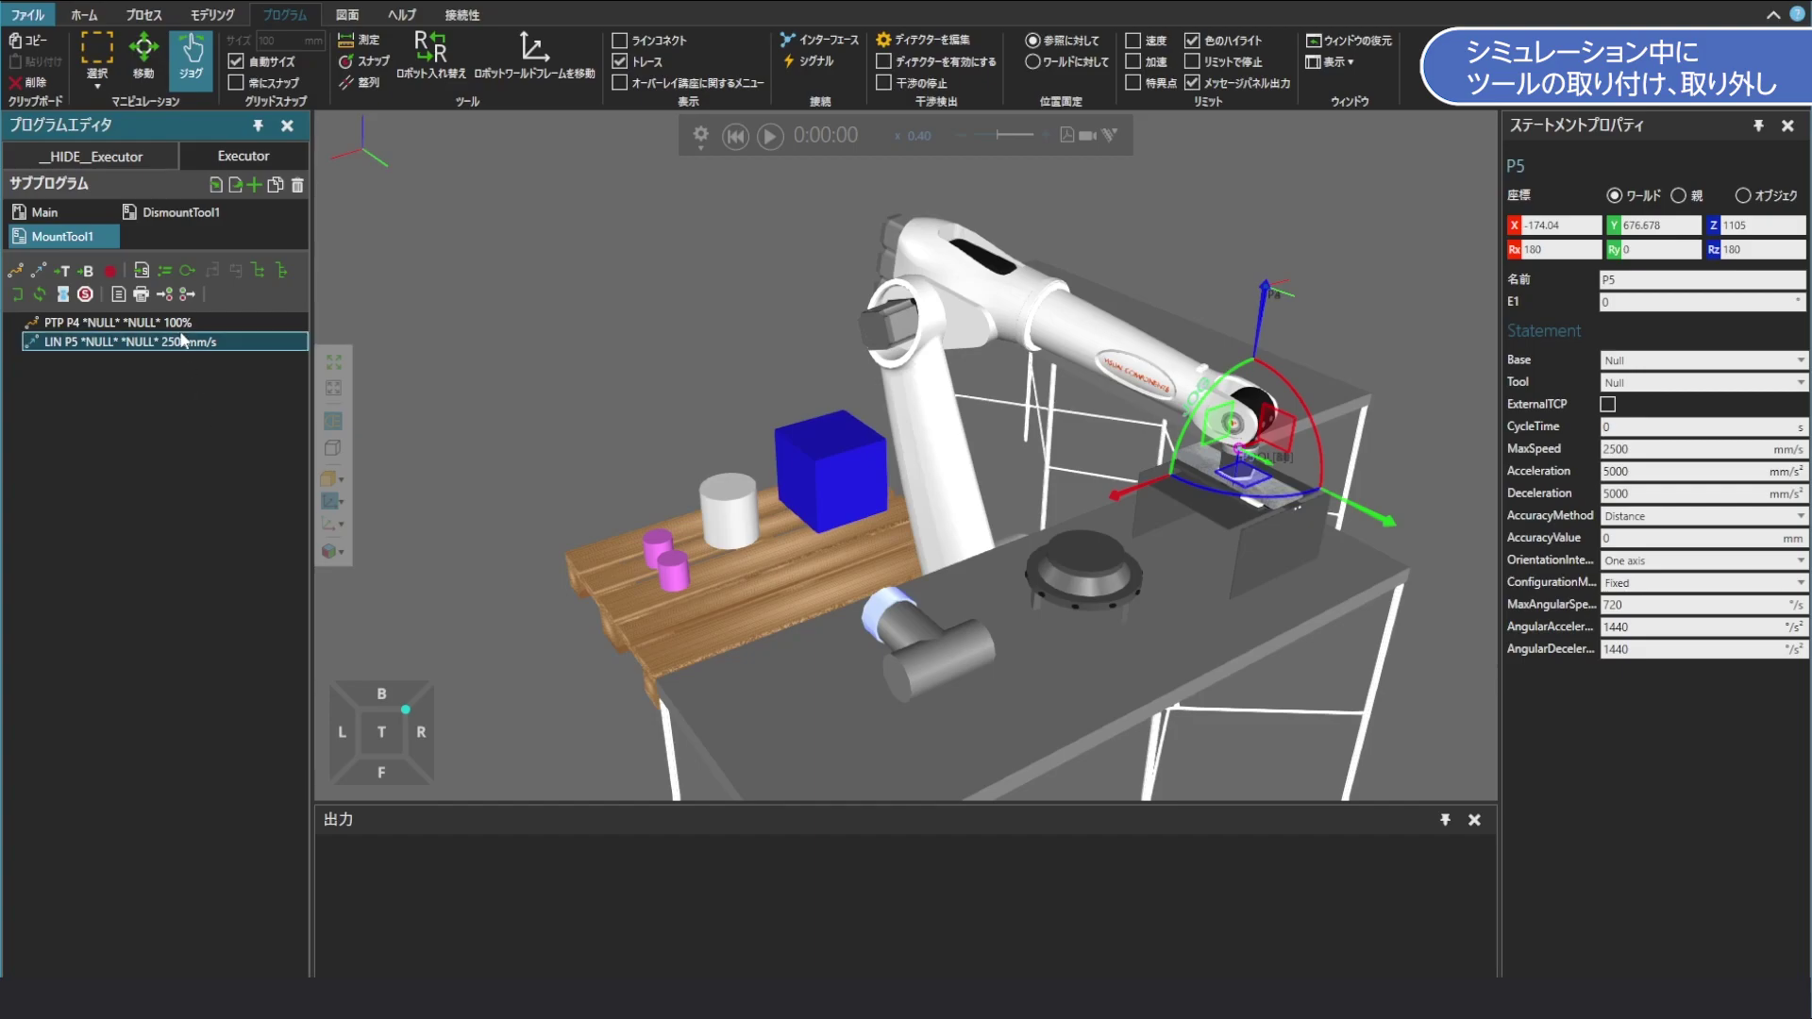
Add a binary output statement to MountTool1 that sets output 33 to True
left_click(188, 296)
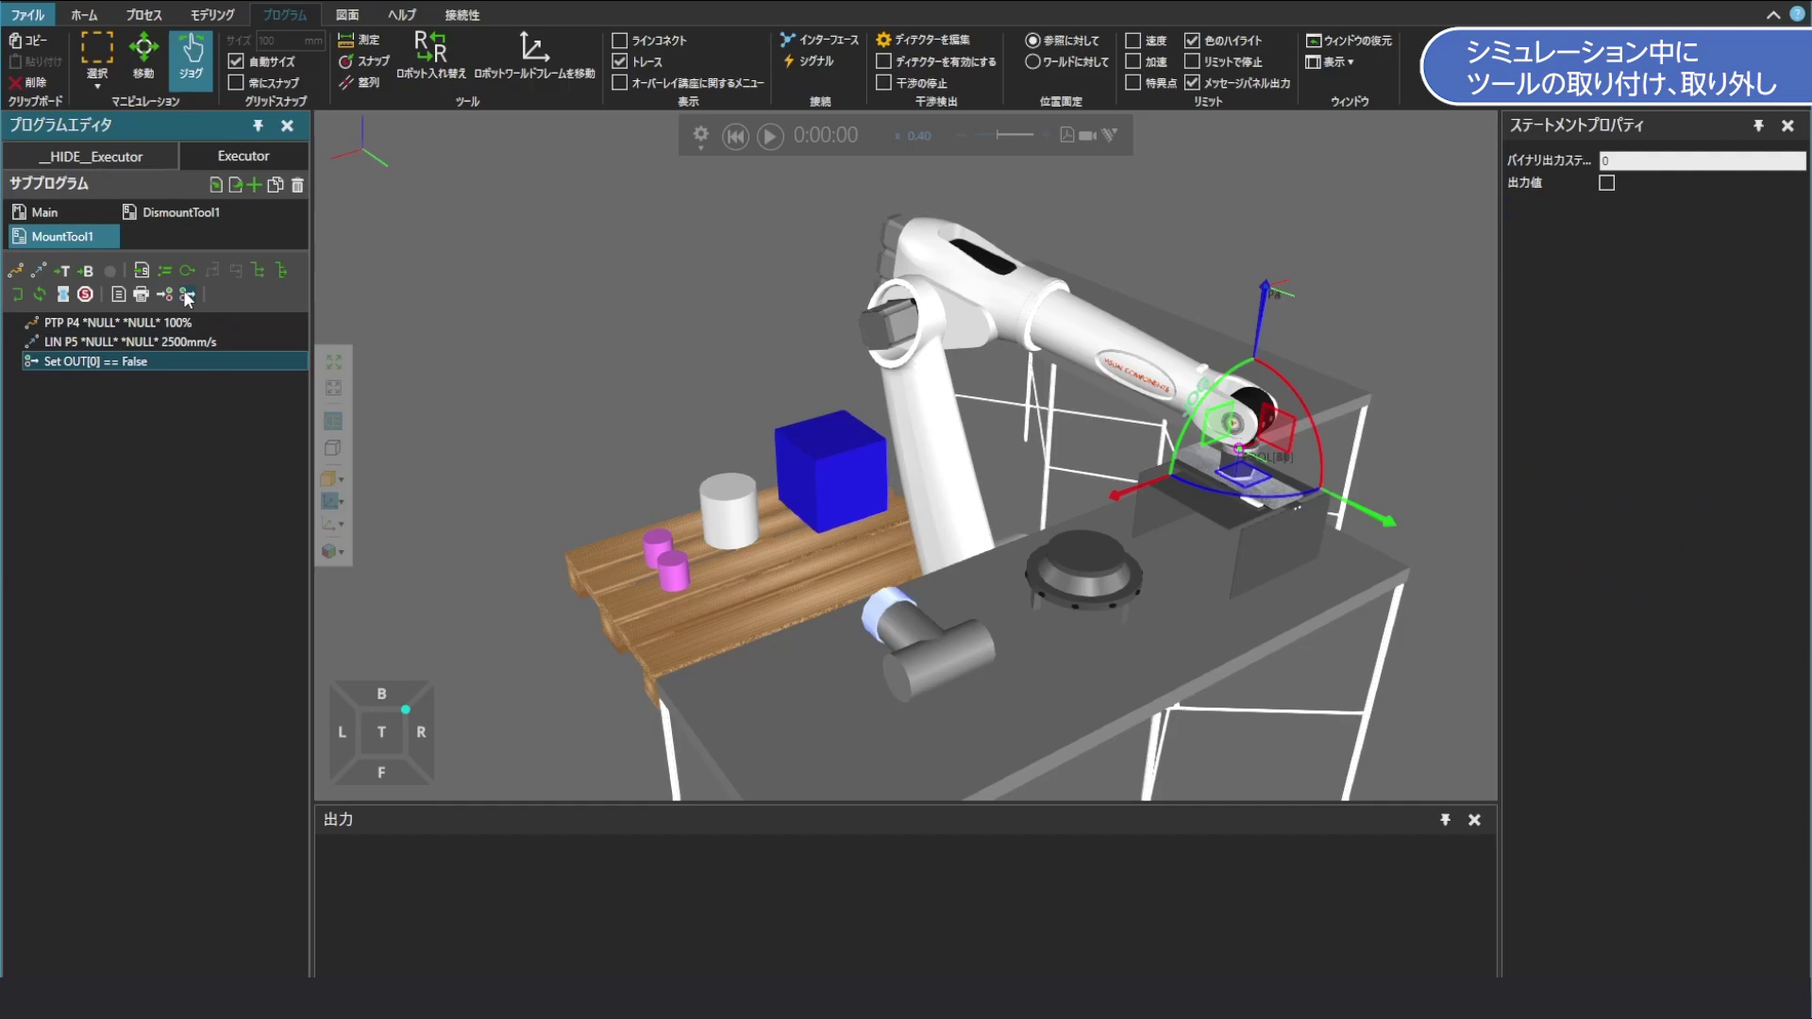
left_click(1614, 162)
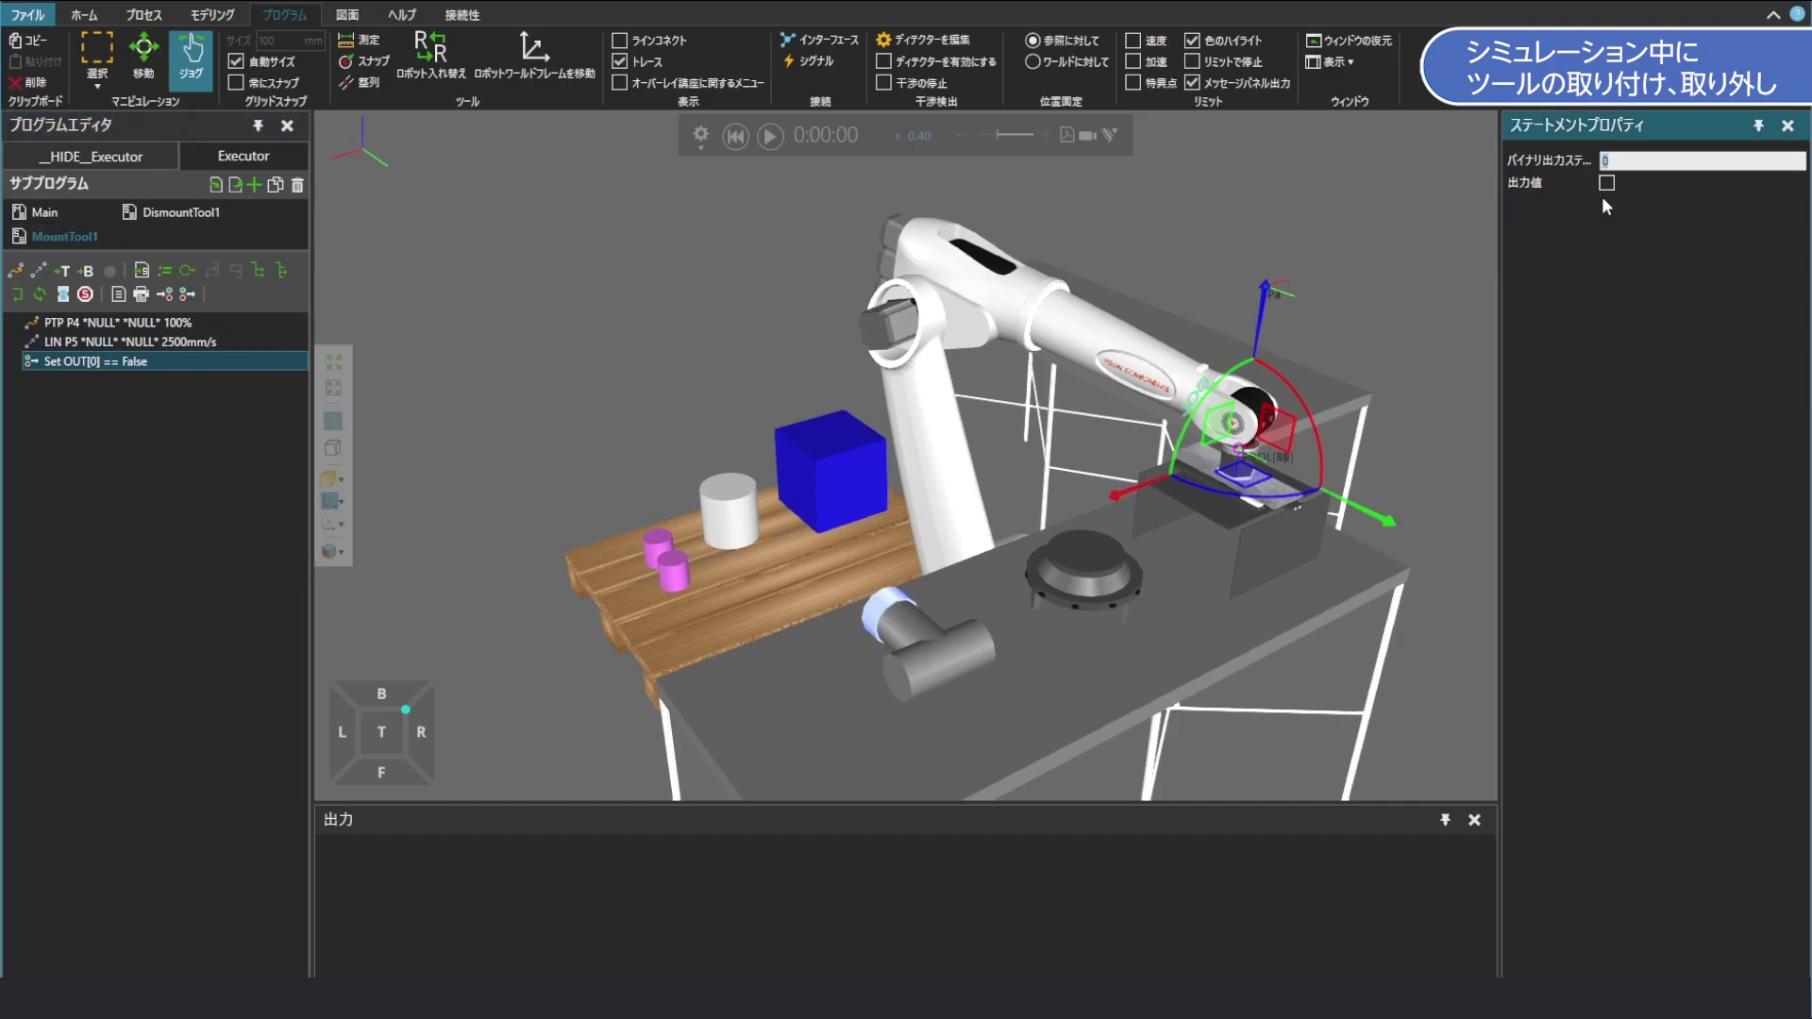
type("33")
left_click(1607, 182)
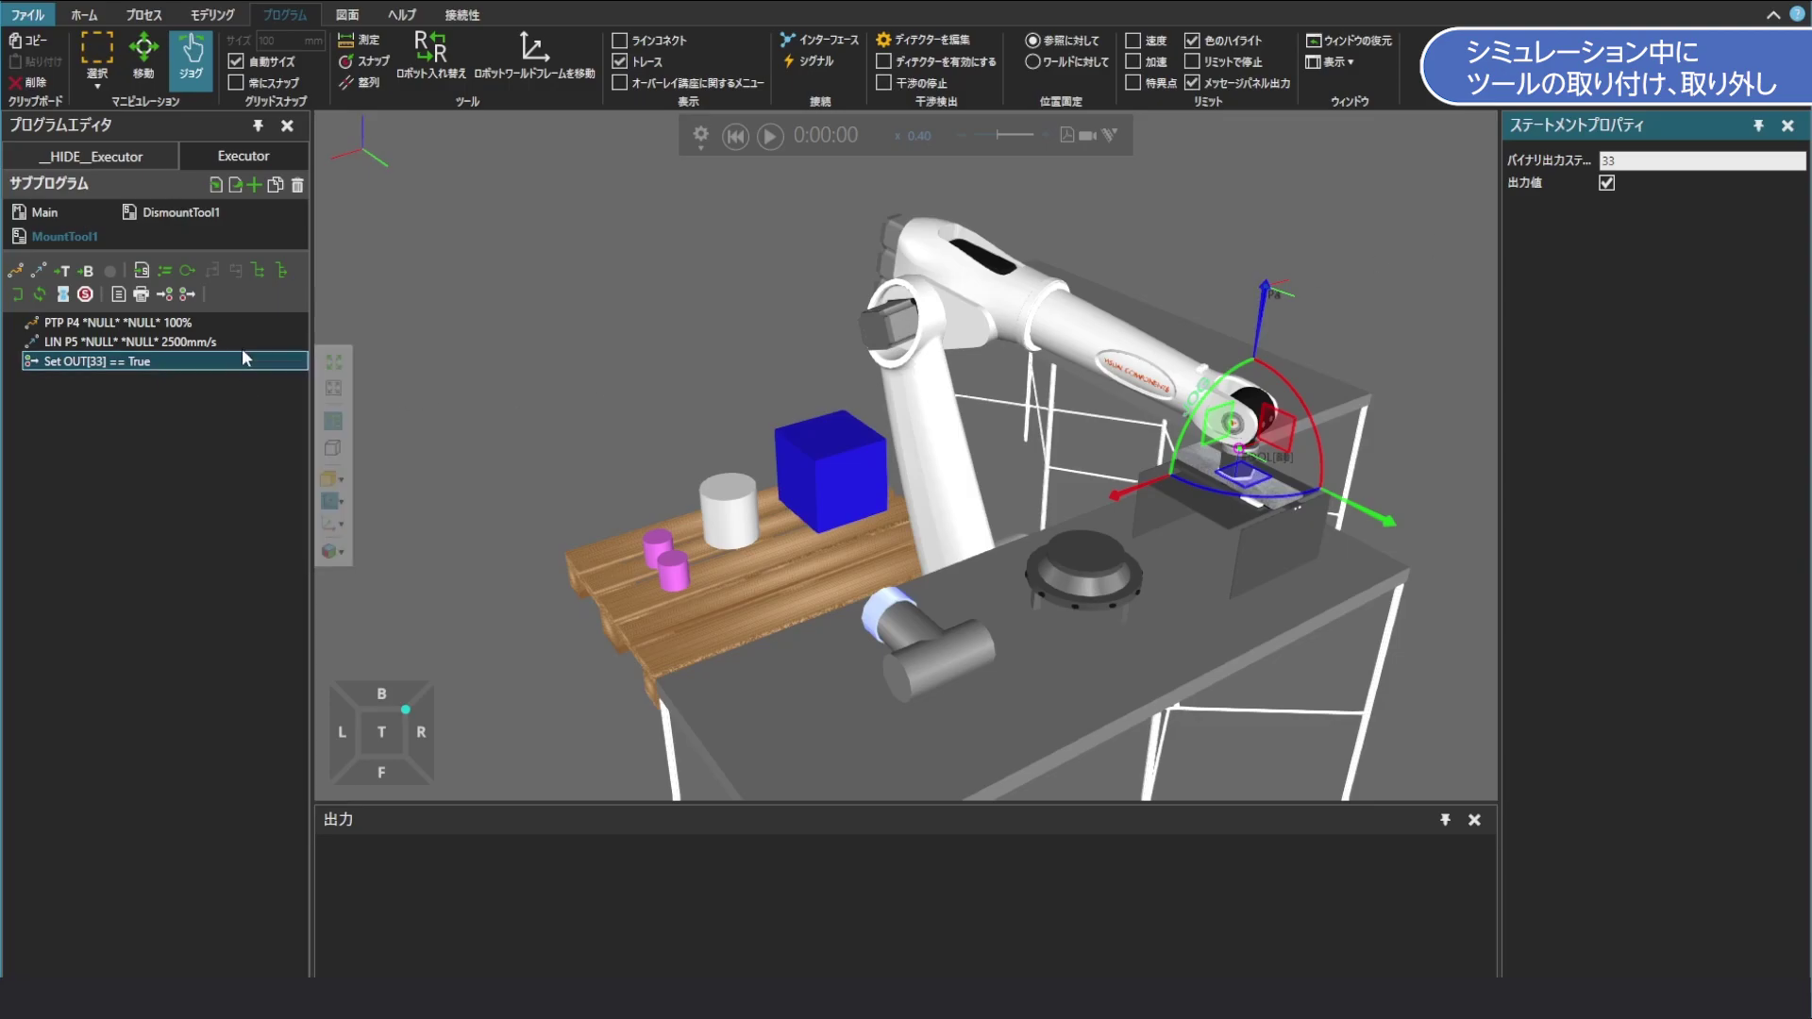
Return the robot to the raised P4 pose and add a linear motion there as the last statement of MountTool1
left_click(222, 323)
left_click(206, 342)
left_click(182, 363)
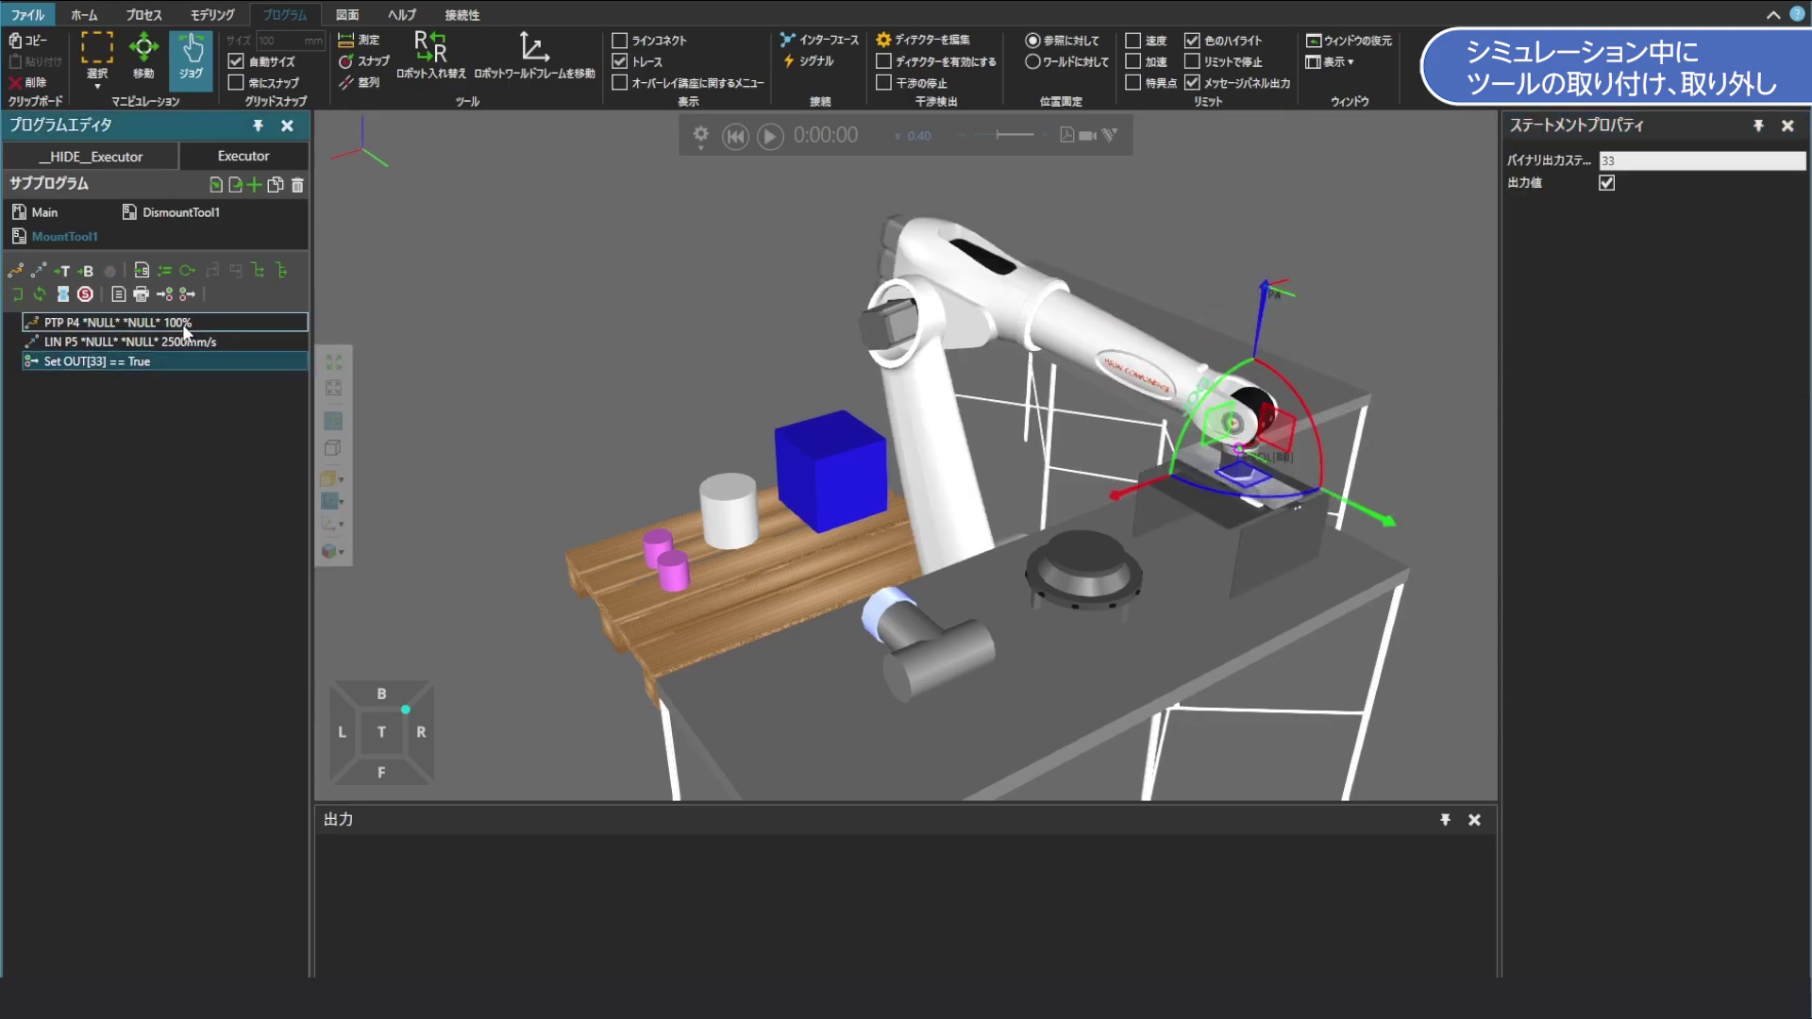
left_click(184, 325)
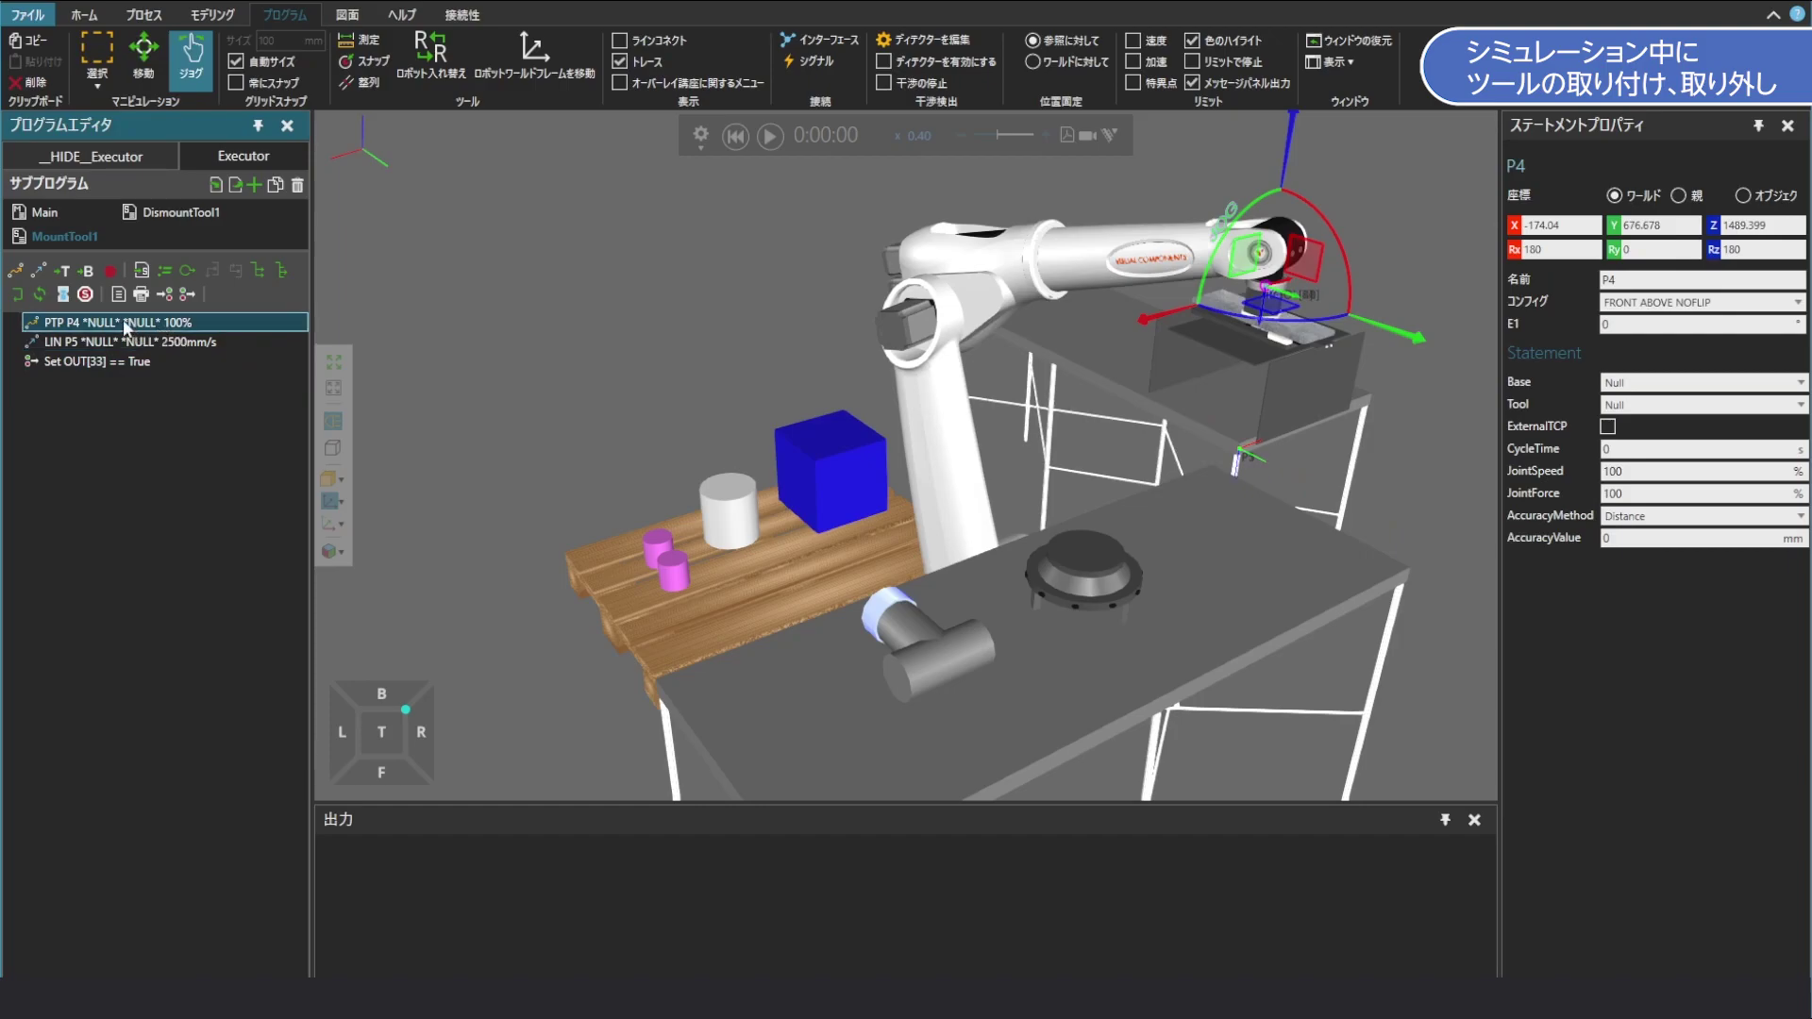
left_click(37, 271)
left_click_drag(92, 344, 104, 387)
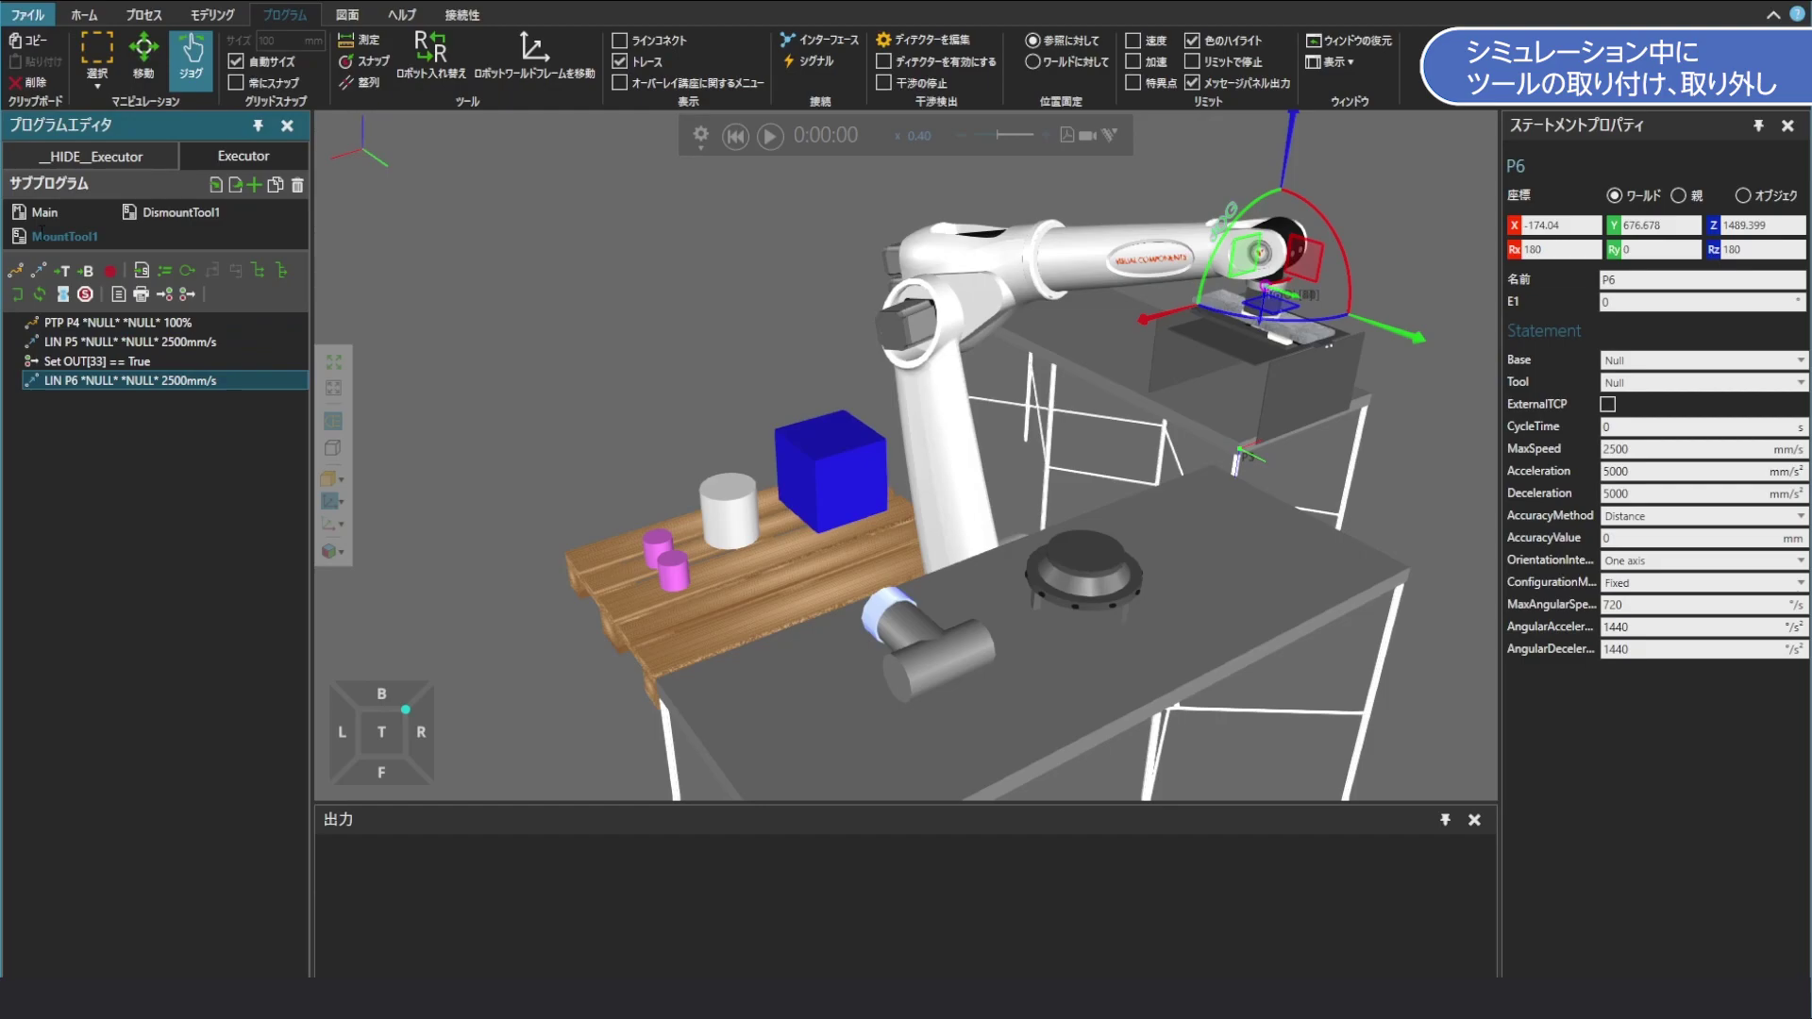
Add a second call statement to the Main program and set its routine to MountTool1
left_click(47, 213)
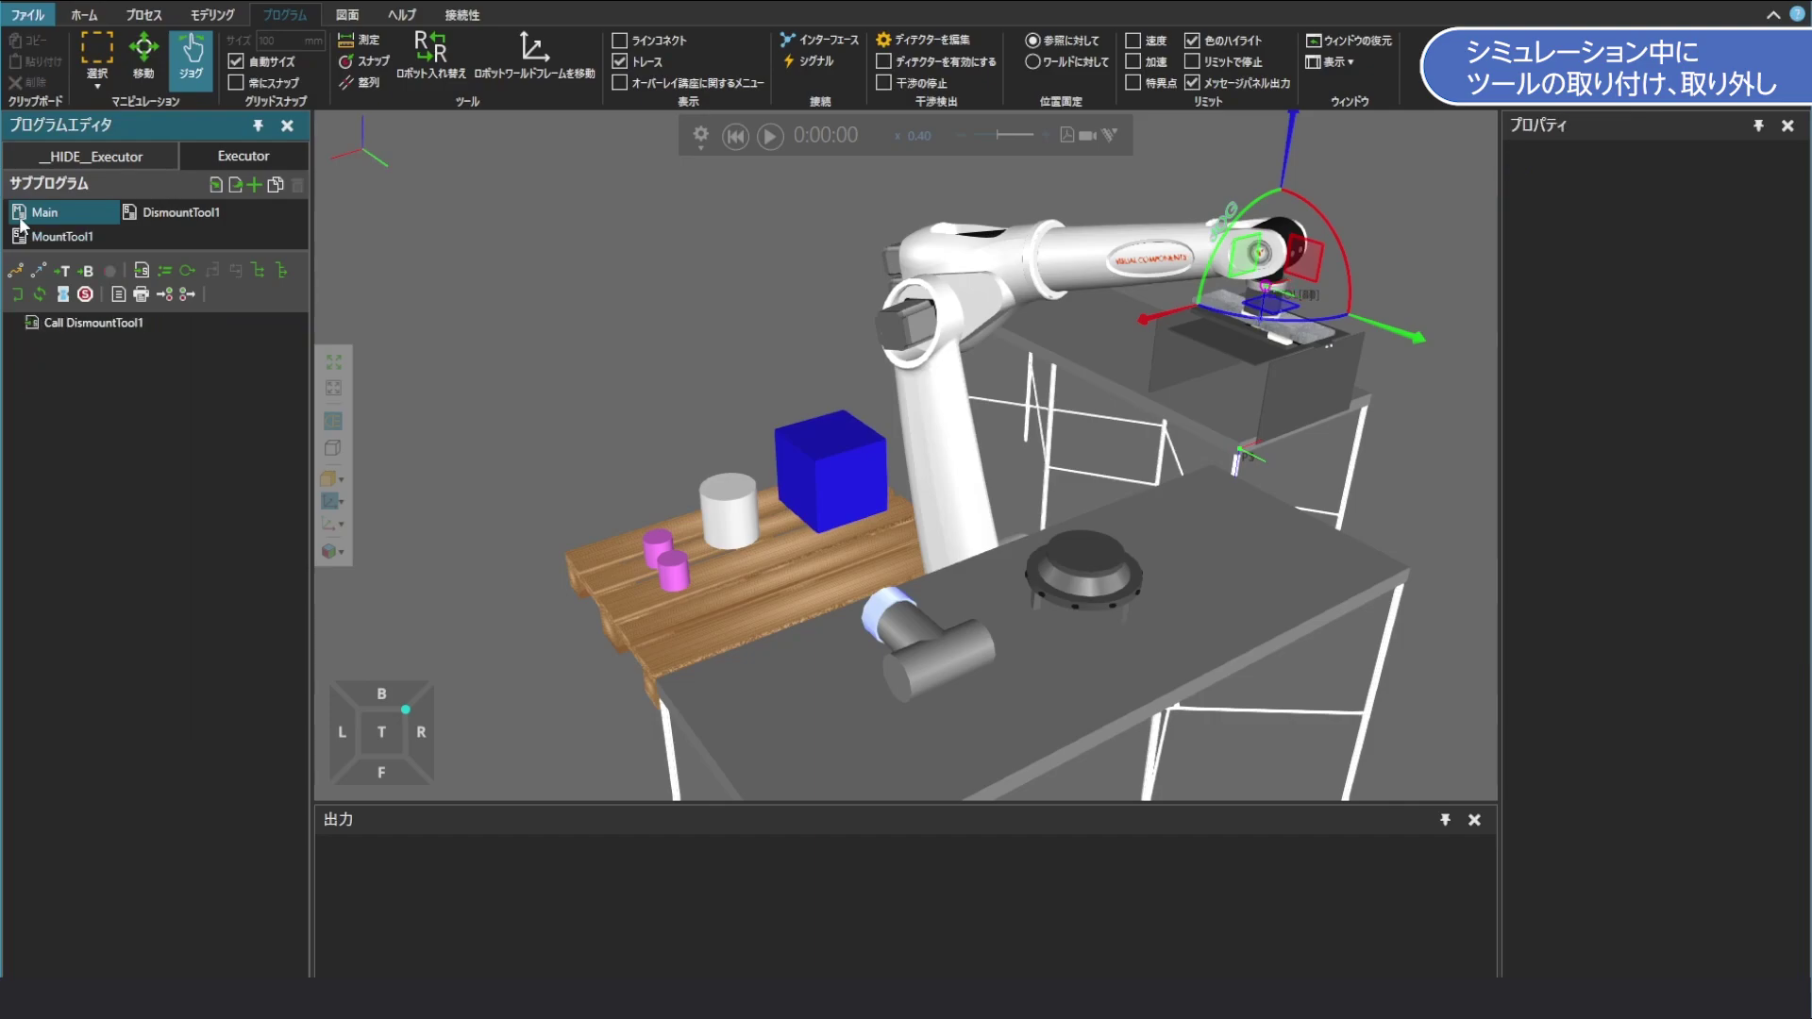
left_click(142, 274)
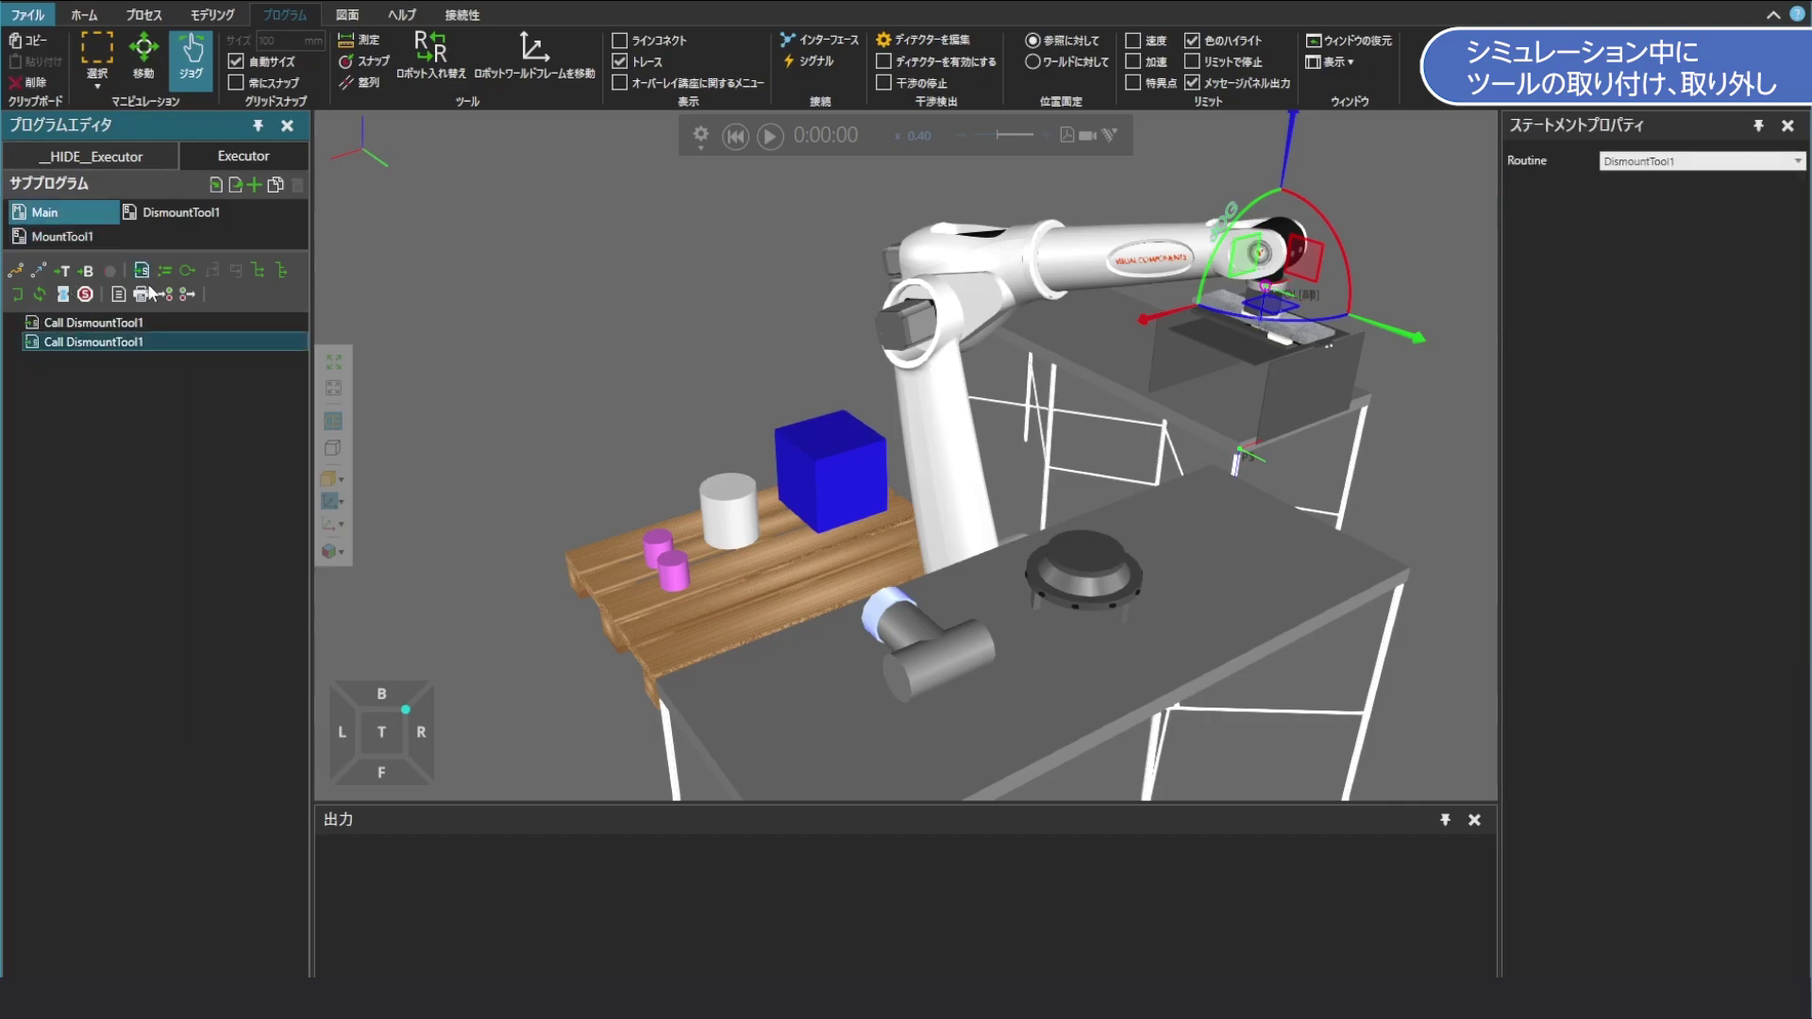
left_click(1710, 161)
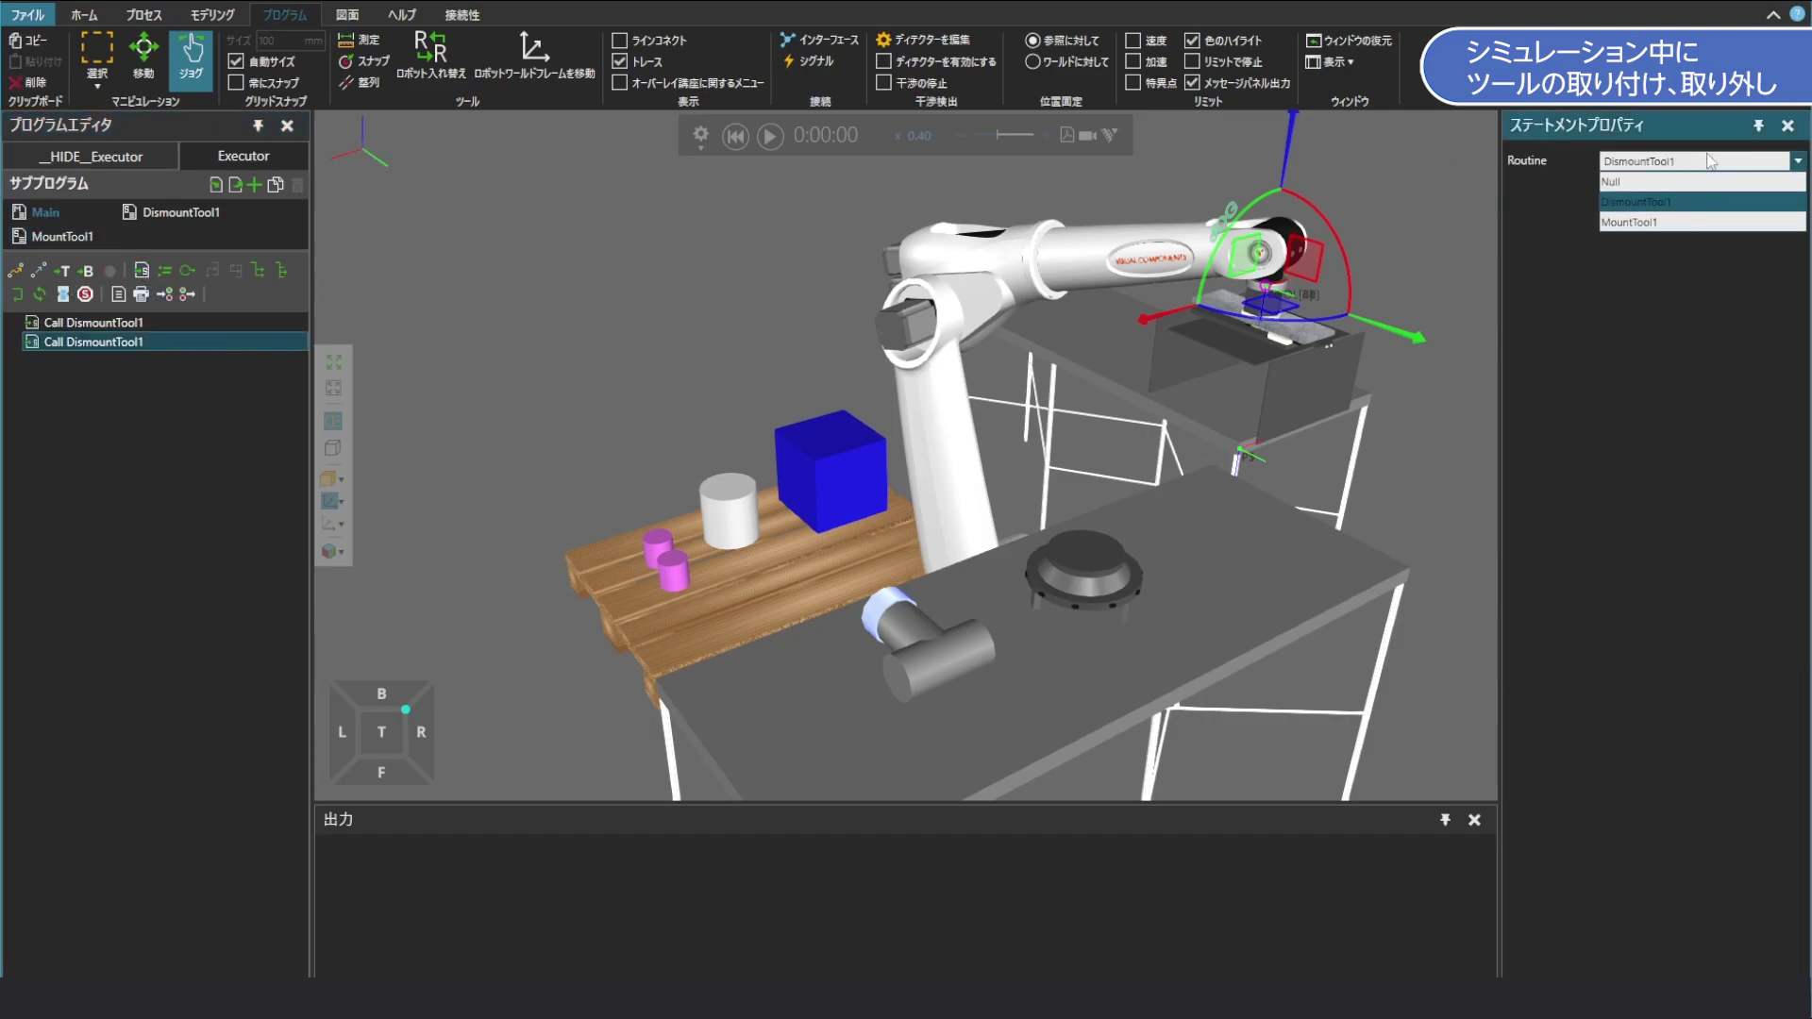
left_click(1685, 222)
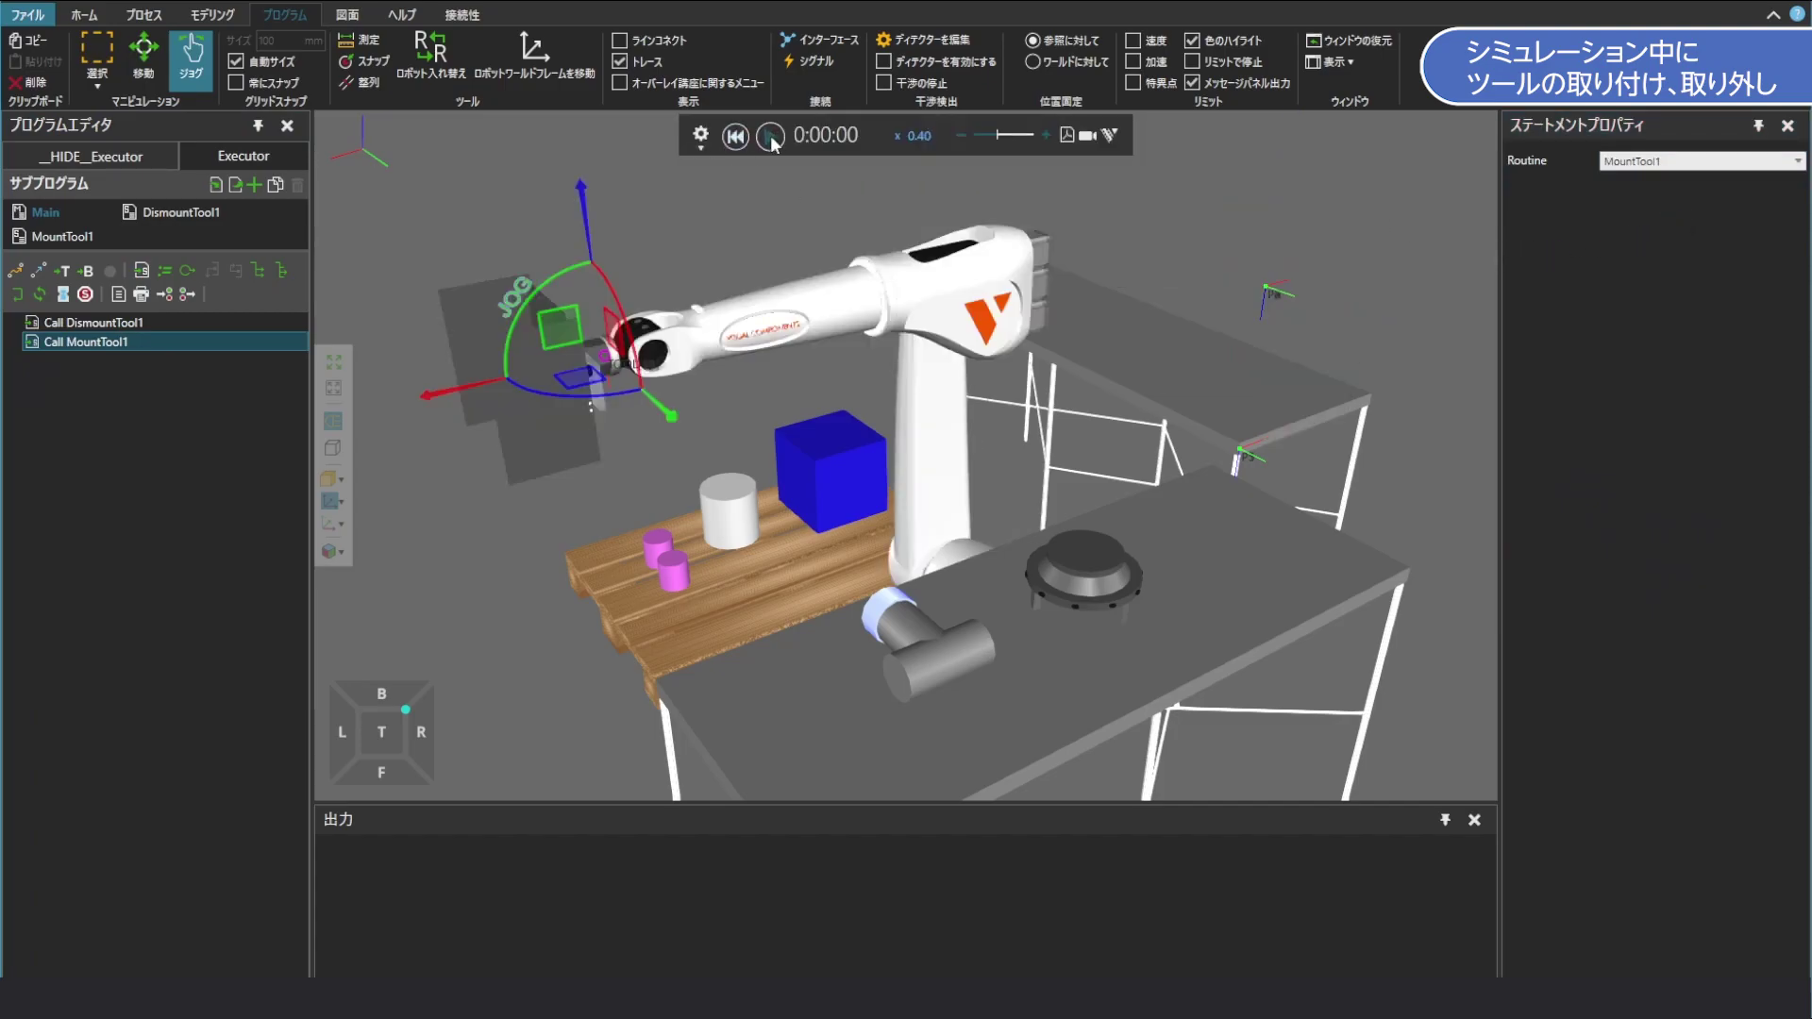
Run the simulation to check the gripper's dismounting and mounting, and reset it
left_click(770, 137)
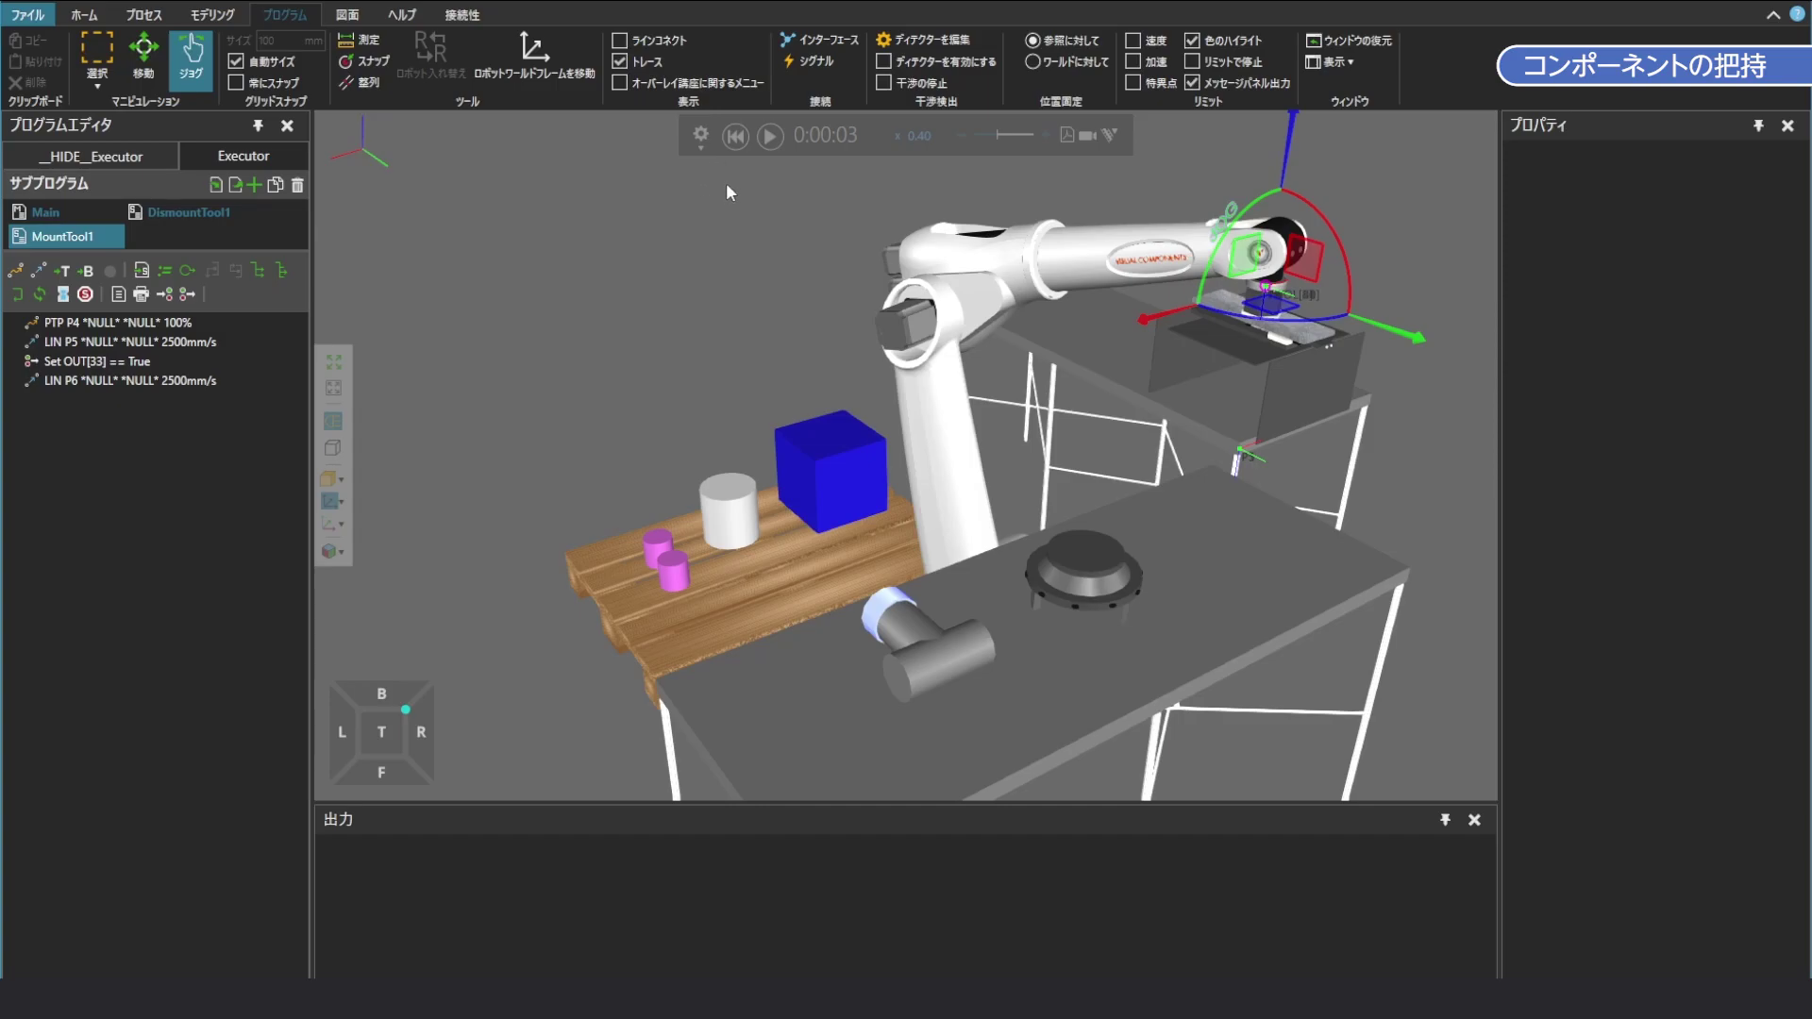
left_click(736, 135)
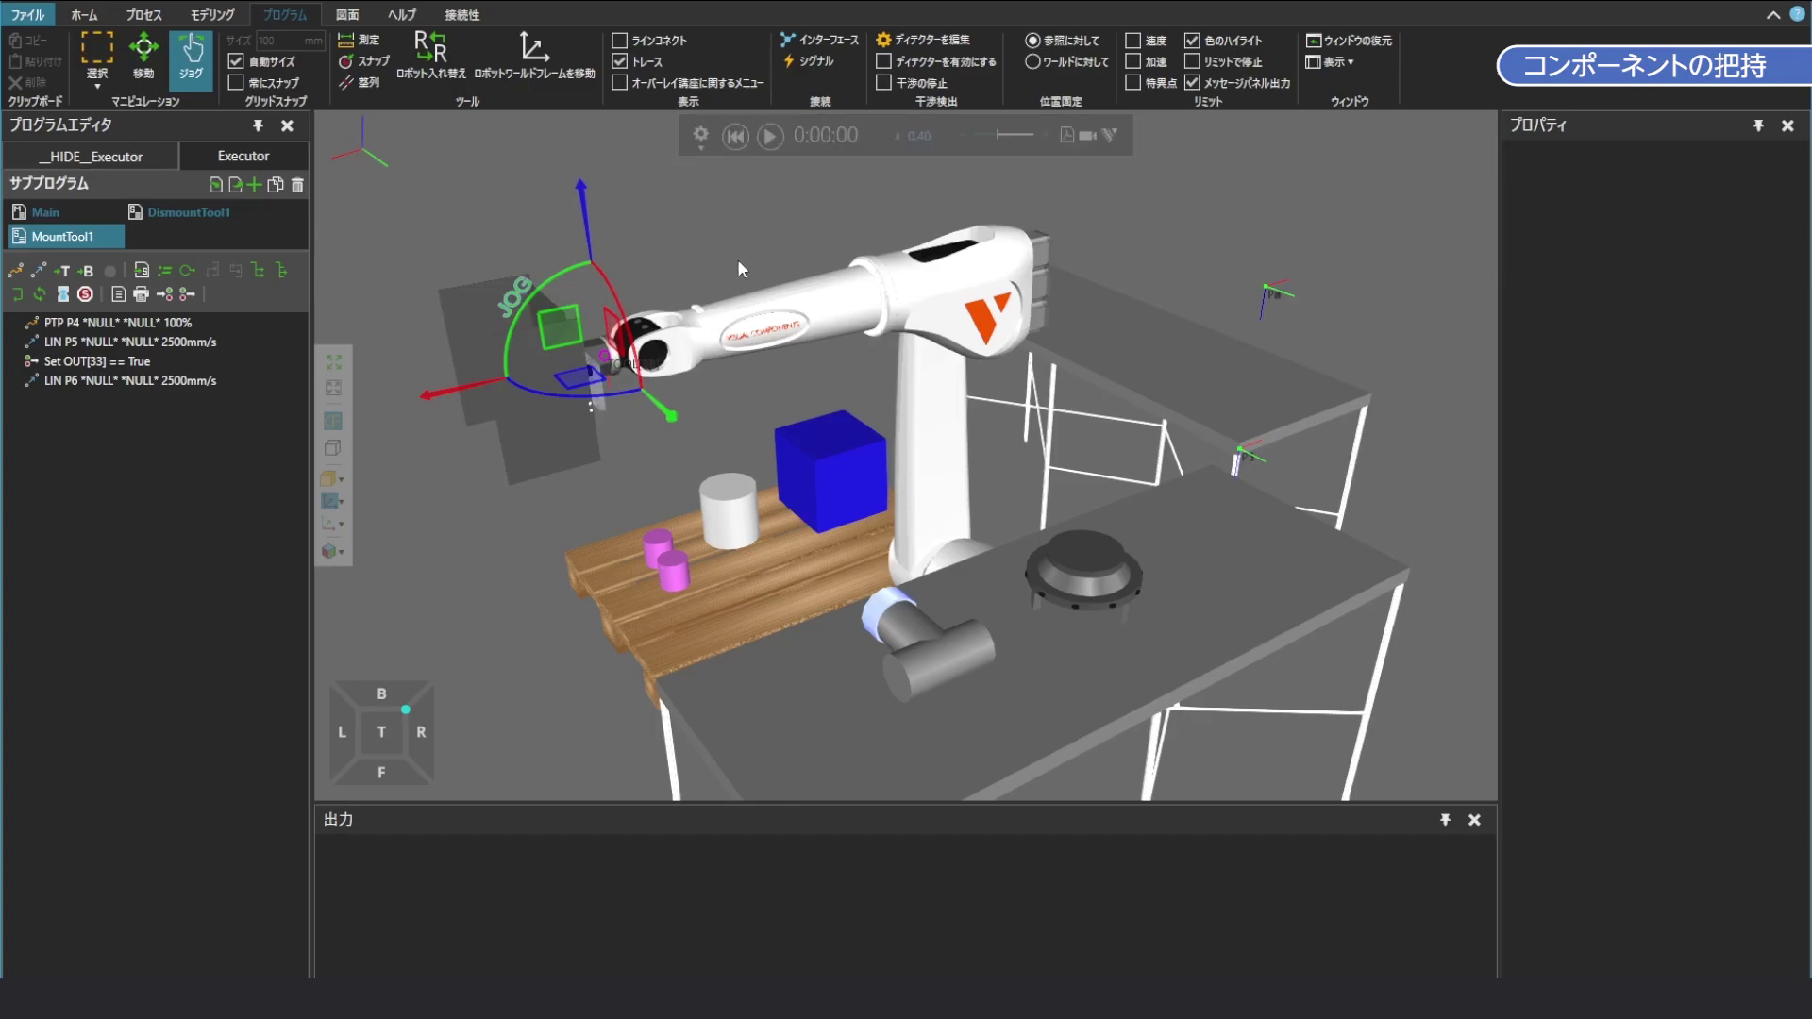
Show the robot's signal connections to examine how it is wired to the BoxGripper, and close the signal view
right_click_drag(745, 296, 876, 380)
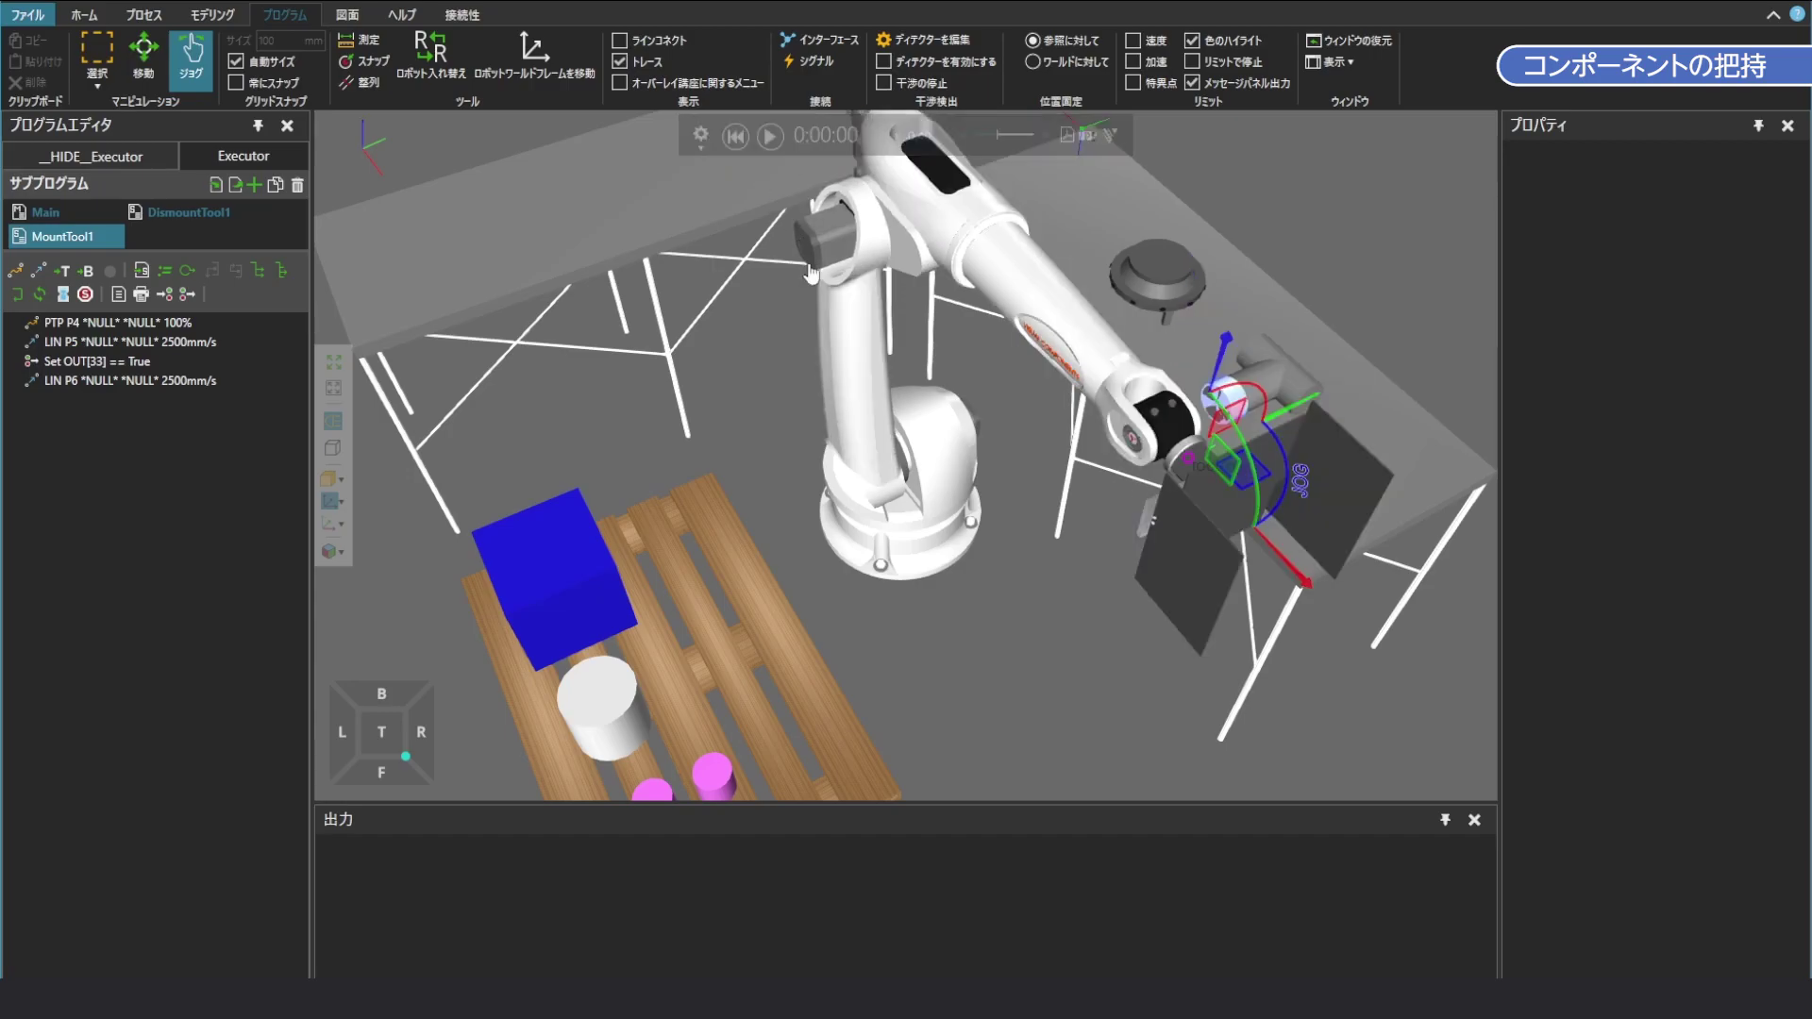
mouse_move(838, 401)
right_mouse_down()
mouse_move(854, 358)
mouse_move(821, 431)
right_mouse_up()
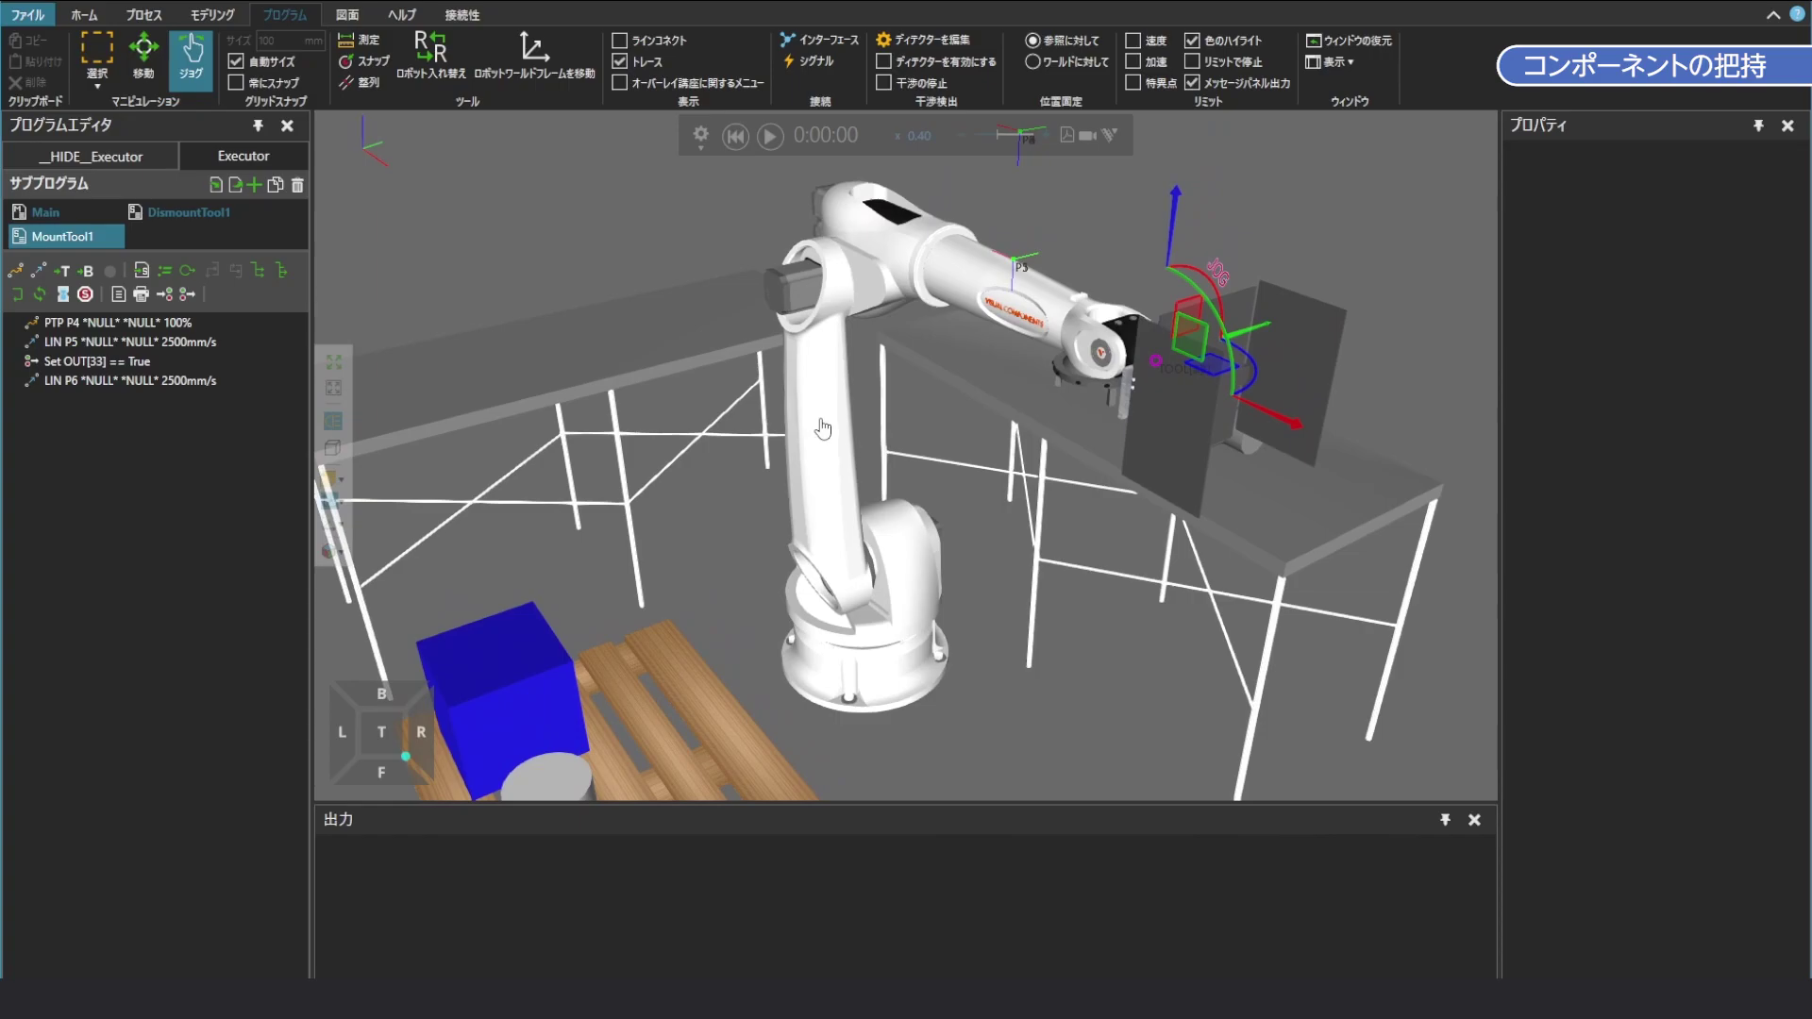
left_click(818, 61)
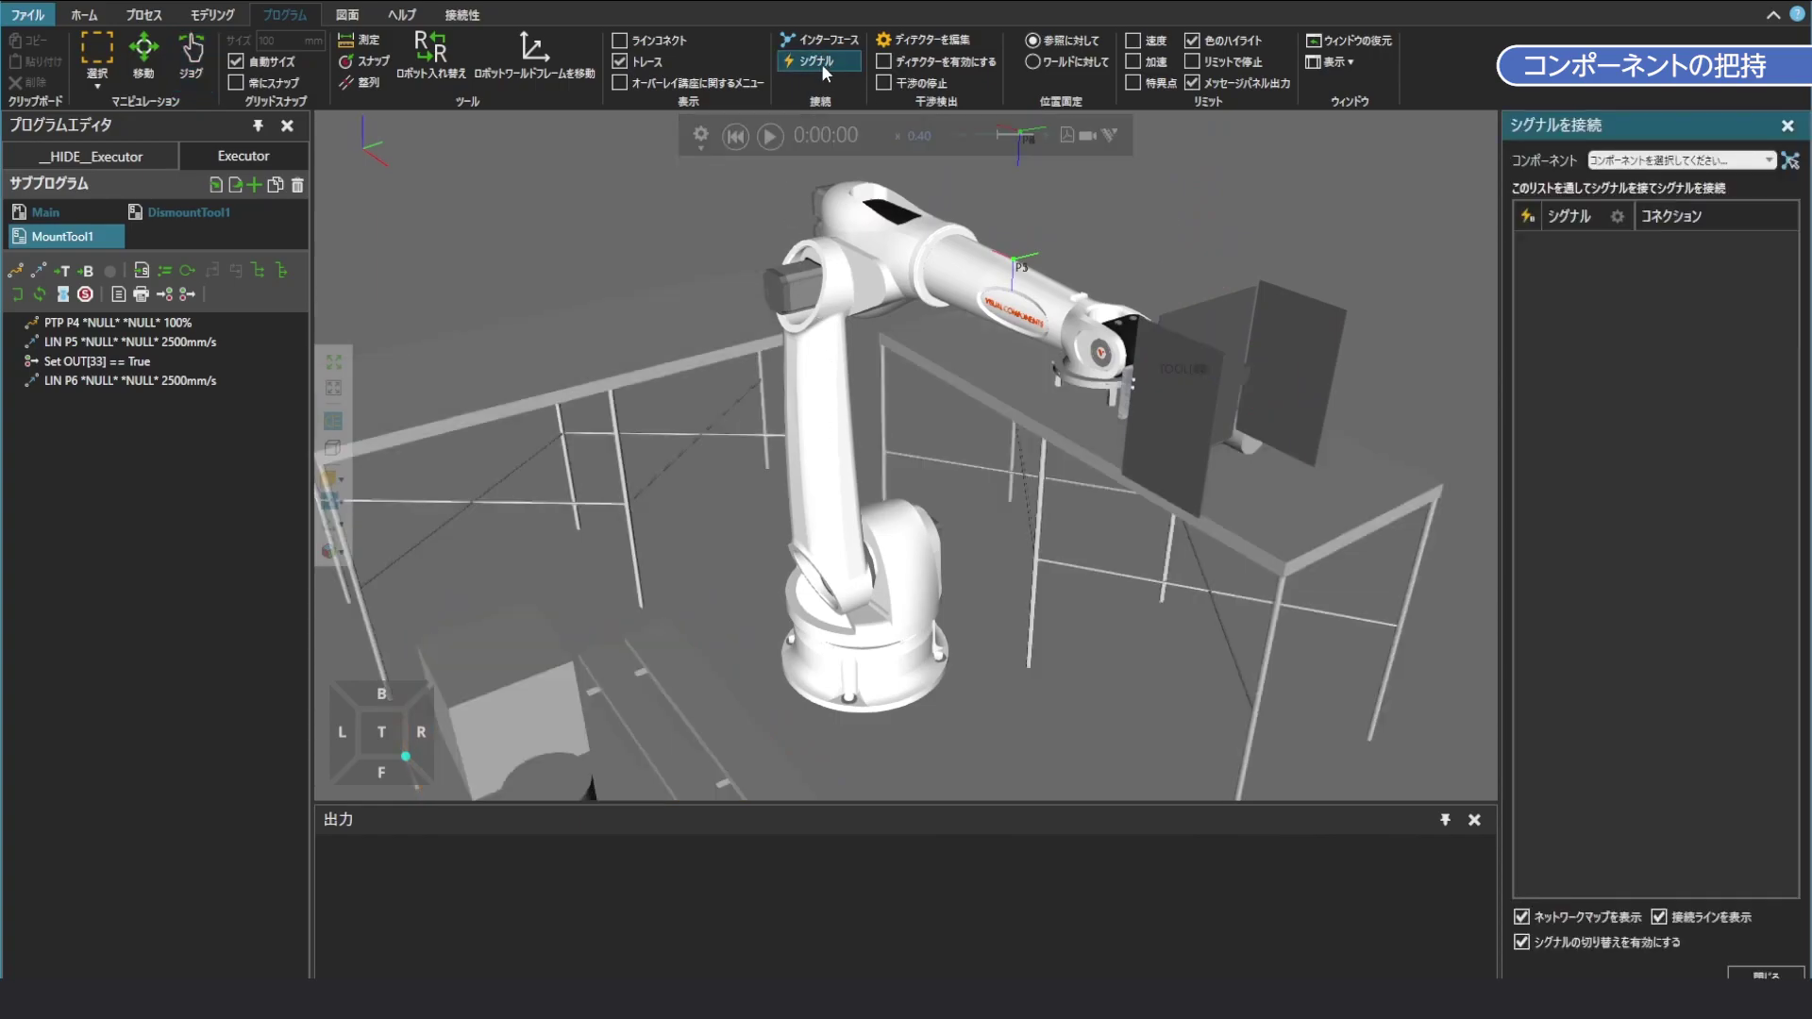
left_click(864, 410)
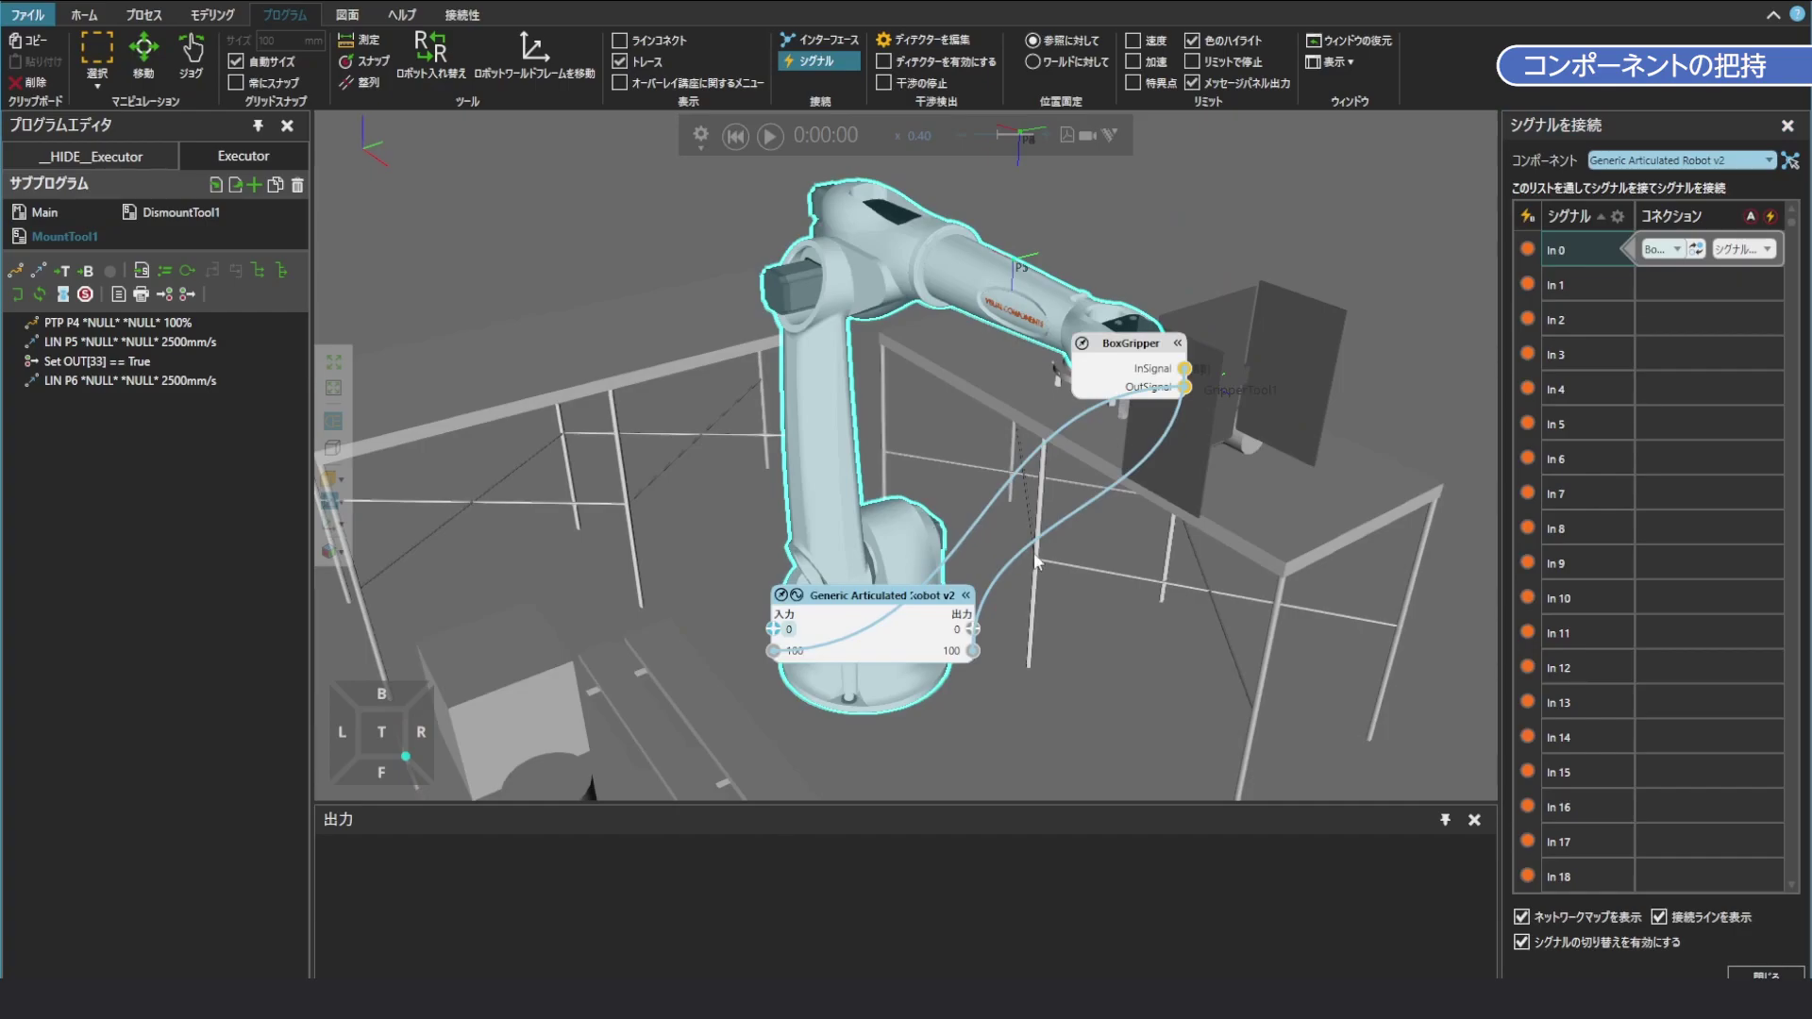
left_click_drag(1132, 349, 1234, 422)
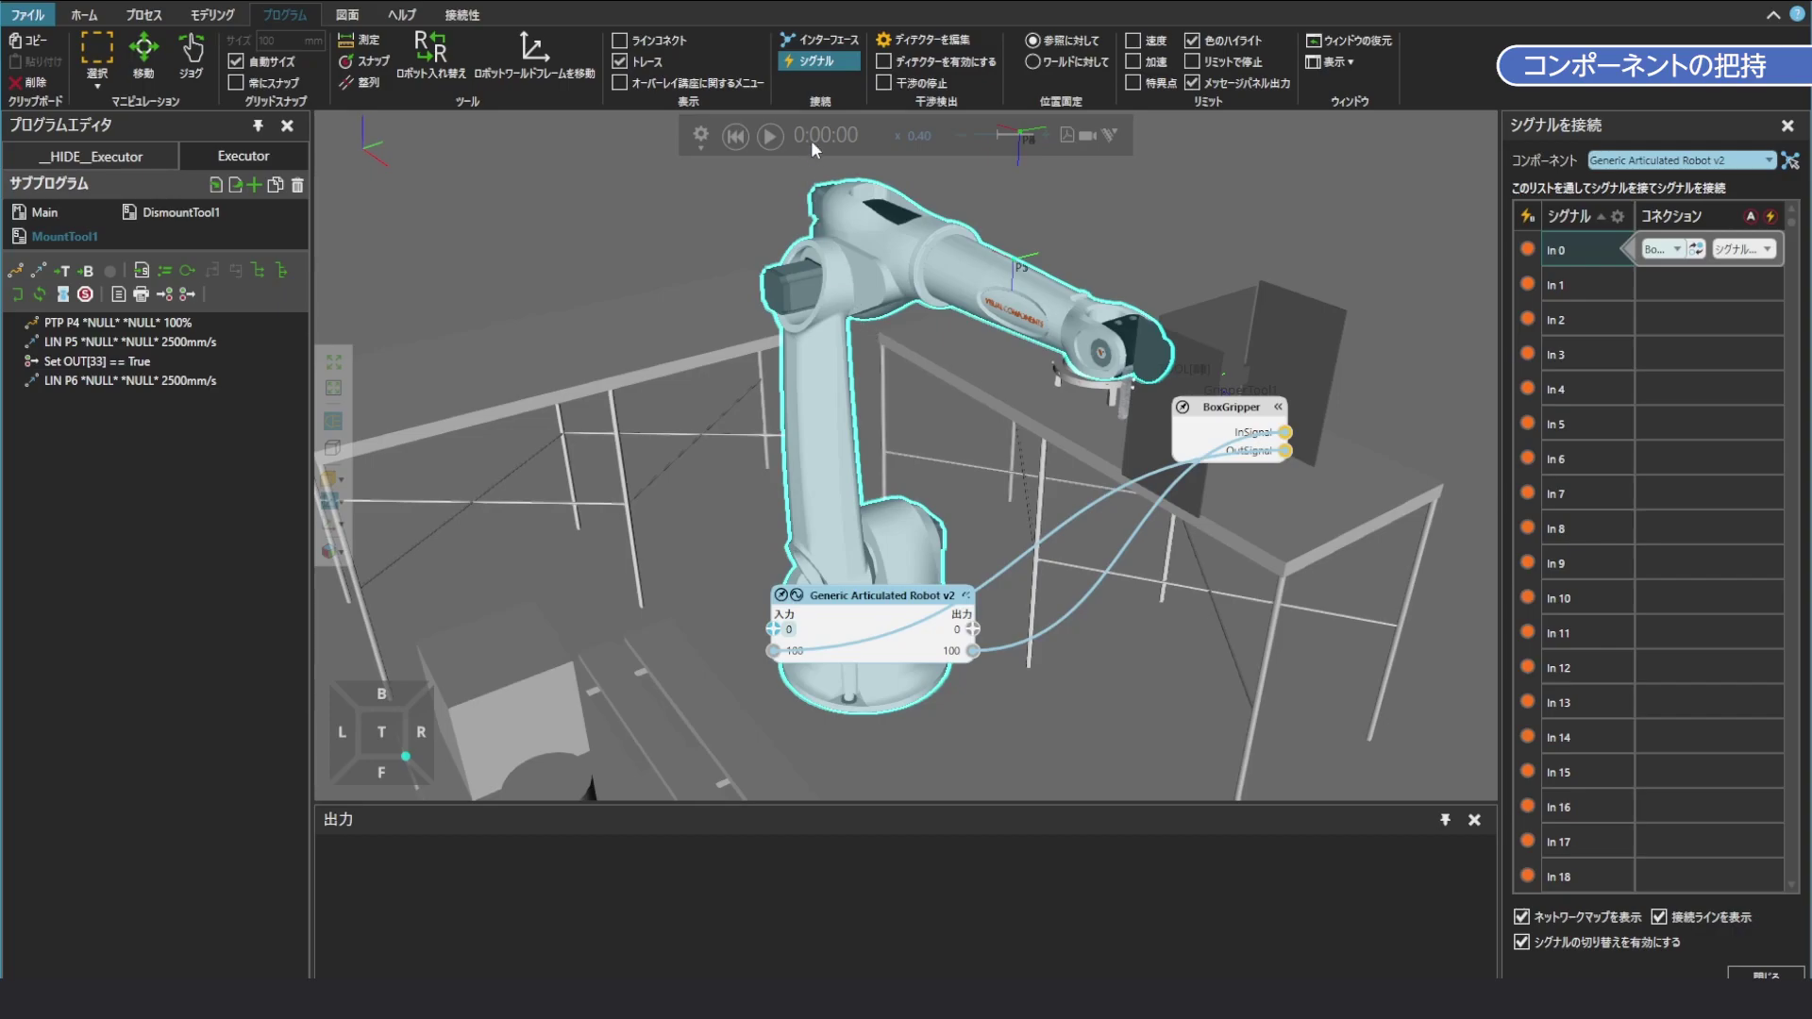
left_click(825, 67)
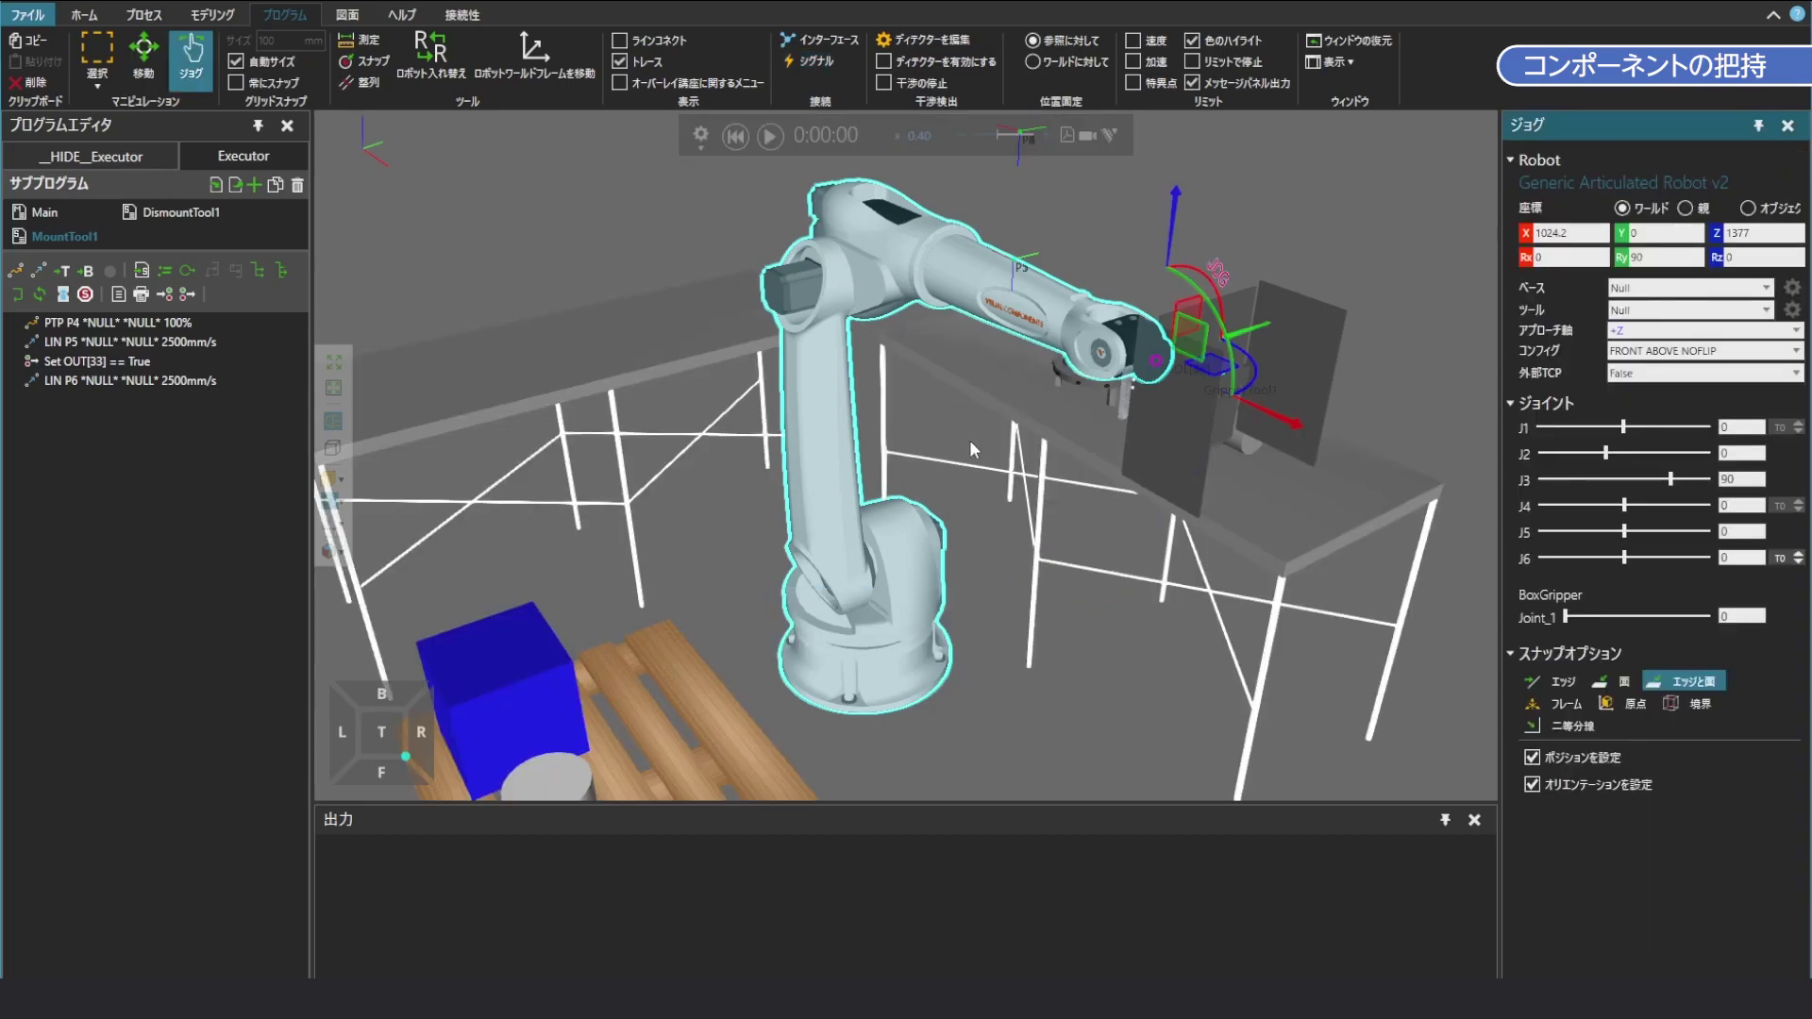
Try jogging the BoxGripper's jaws directly in the 3D view, and return them to their initial position
scroll(1194, 411, "up", 3)
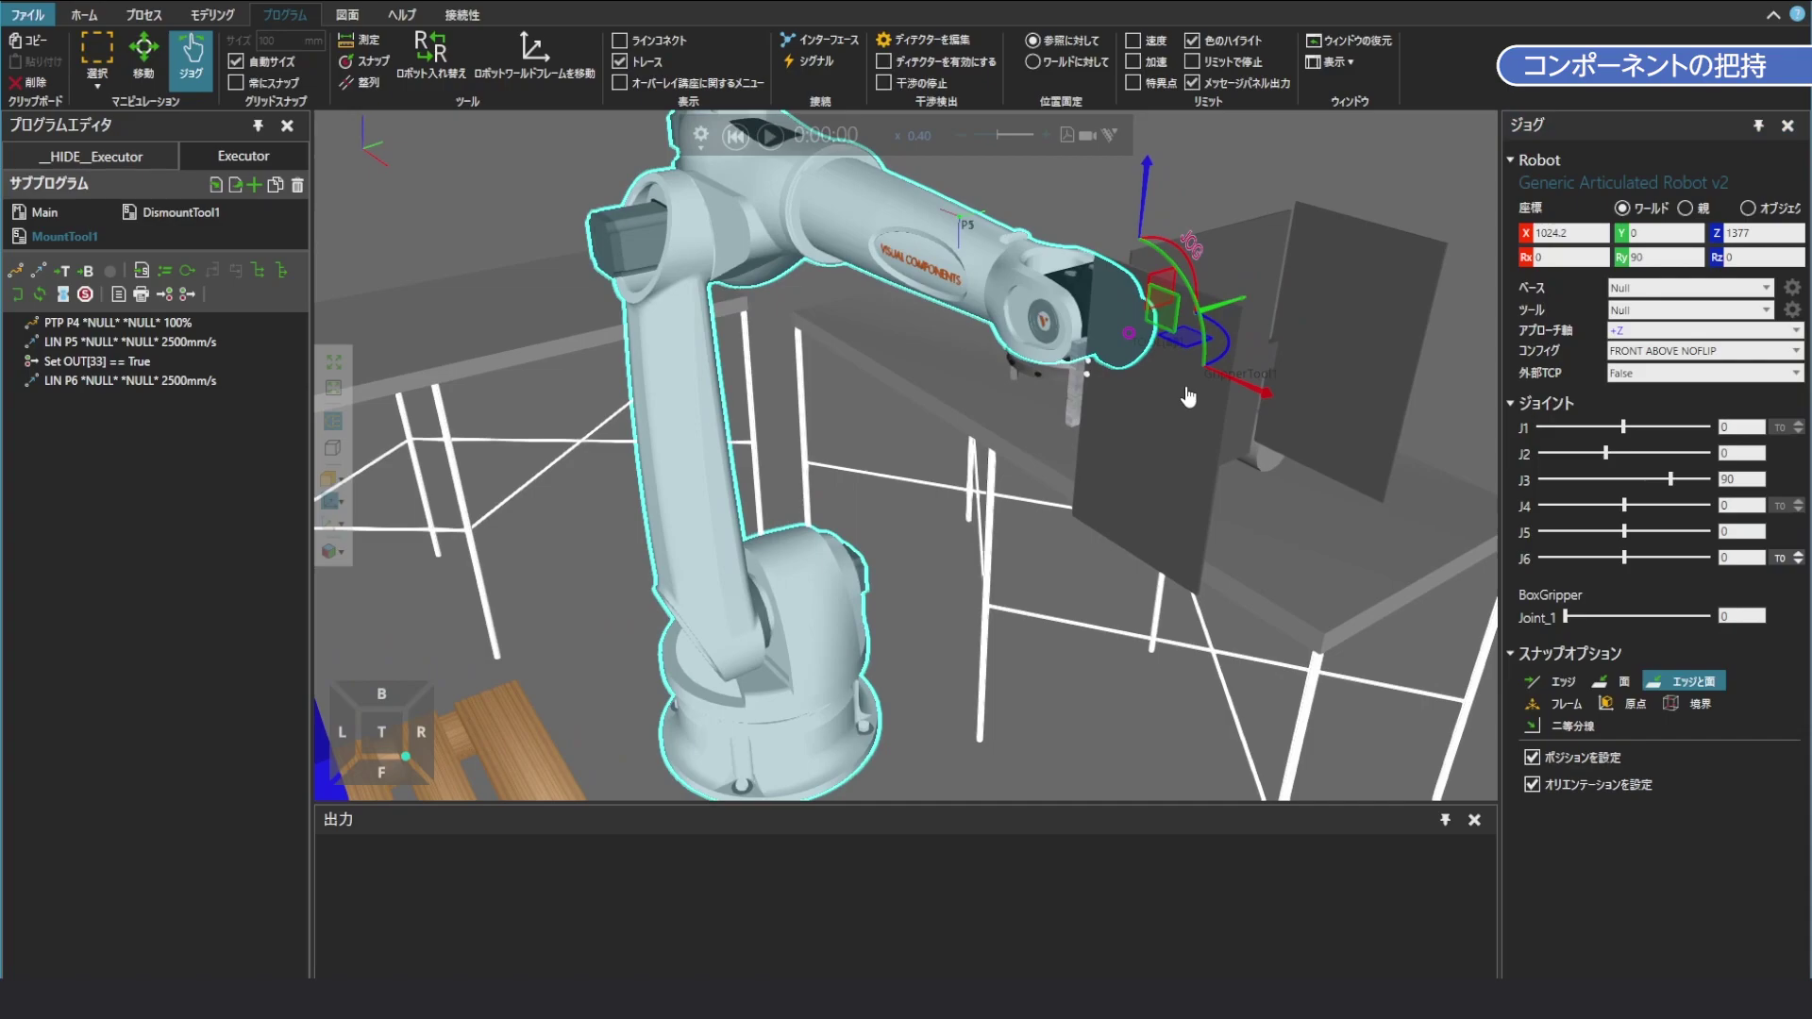
right_click_drag(1188, 396, 1193, 409)
right_click_drag(1020, 264, 1082, 450)
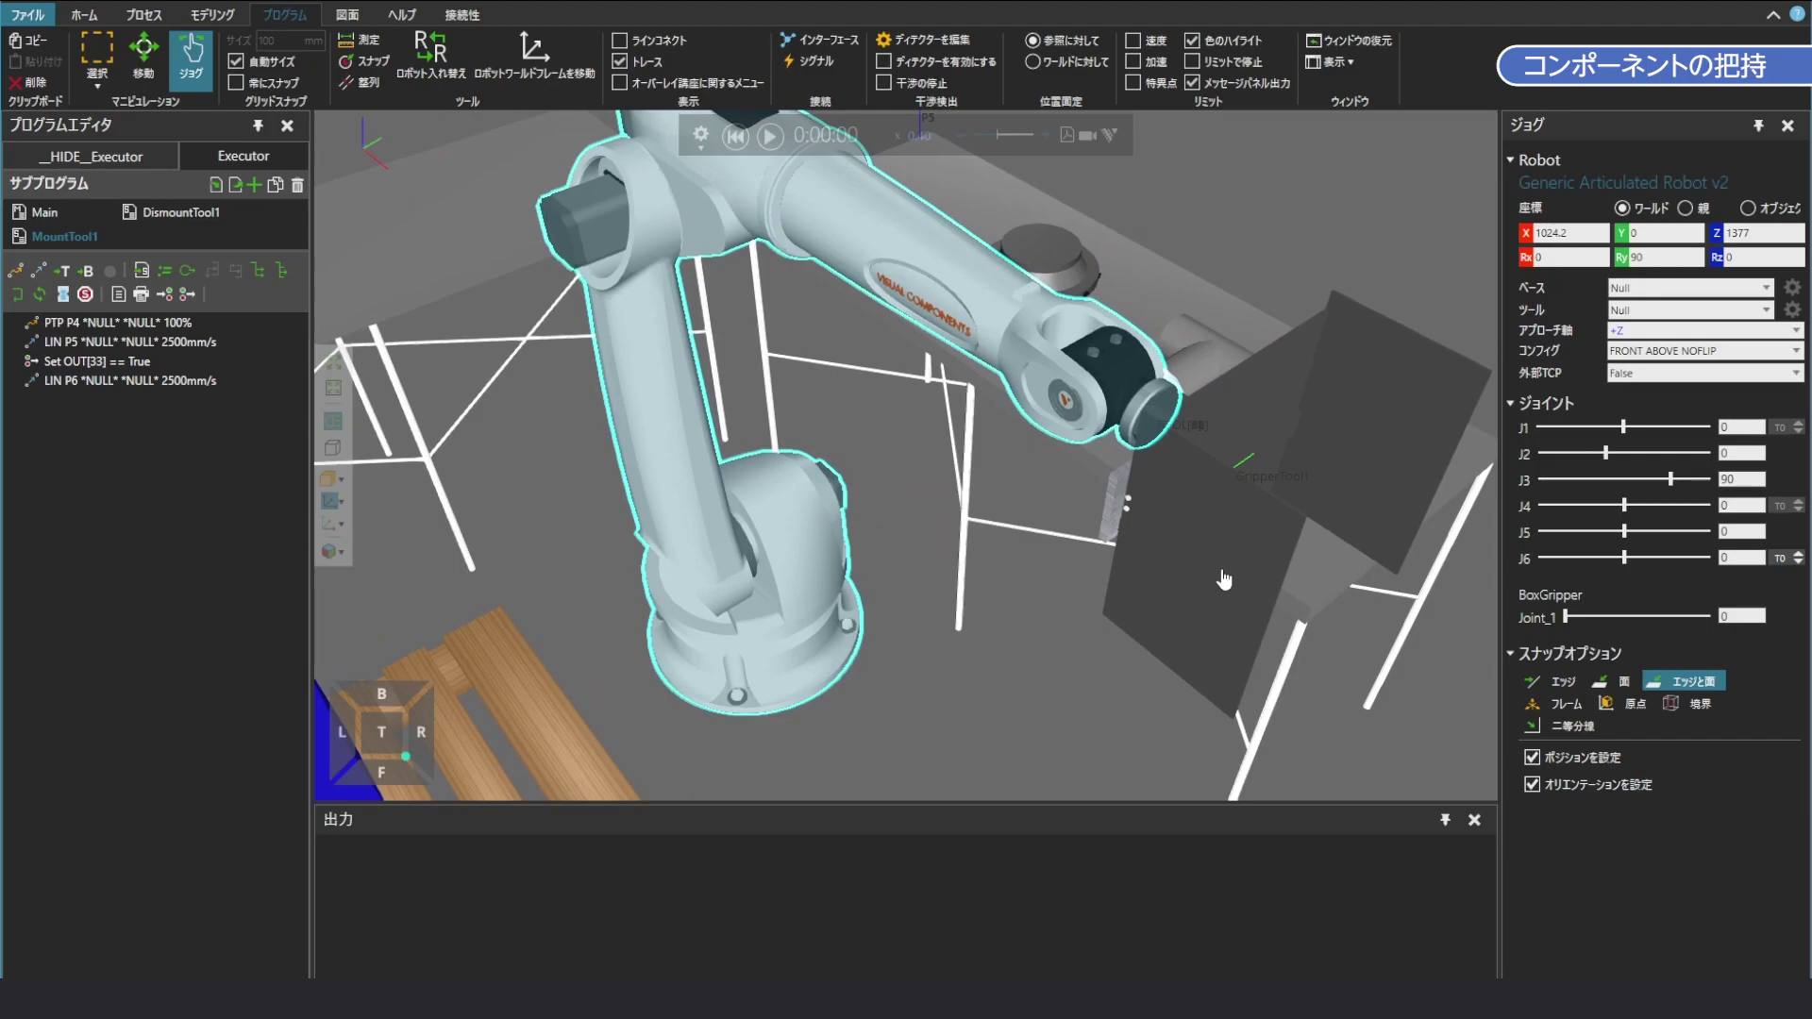
mouse_move(1224, 579)
left_mouse_down()
mouse_move(971, 639)
mouse_move(1284, 507)
mouse_move(1200, 555)
left_mouse_up()
right_click_drag(1227, 566, 1161, 496)
mouse_move(1080, 500)
left_mouse_down()
mouse_move(930, 527)
mouse_move(1064, 516)
left_mouse_up()
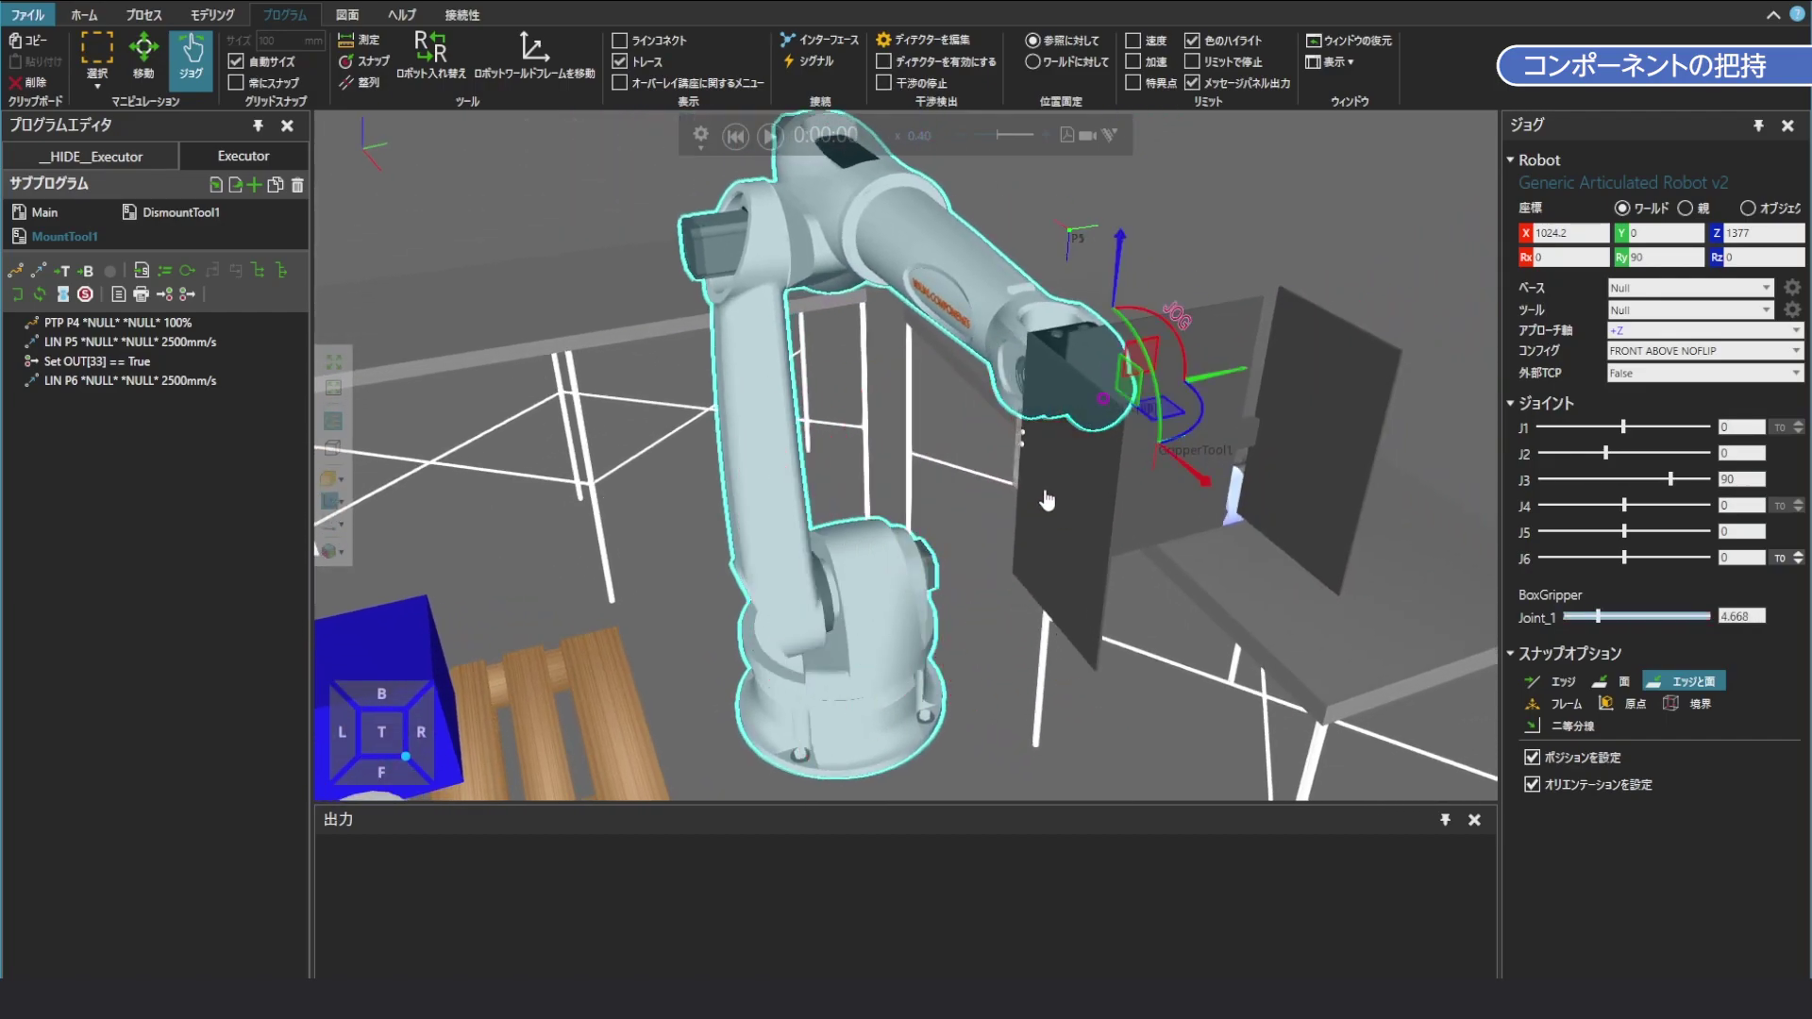
left_click(751, 140)
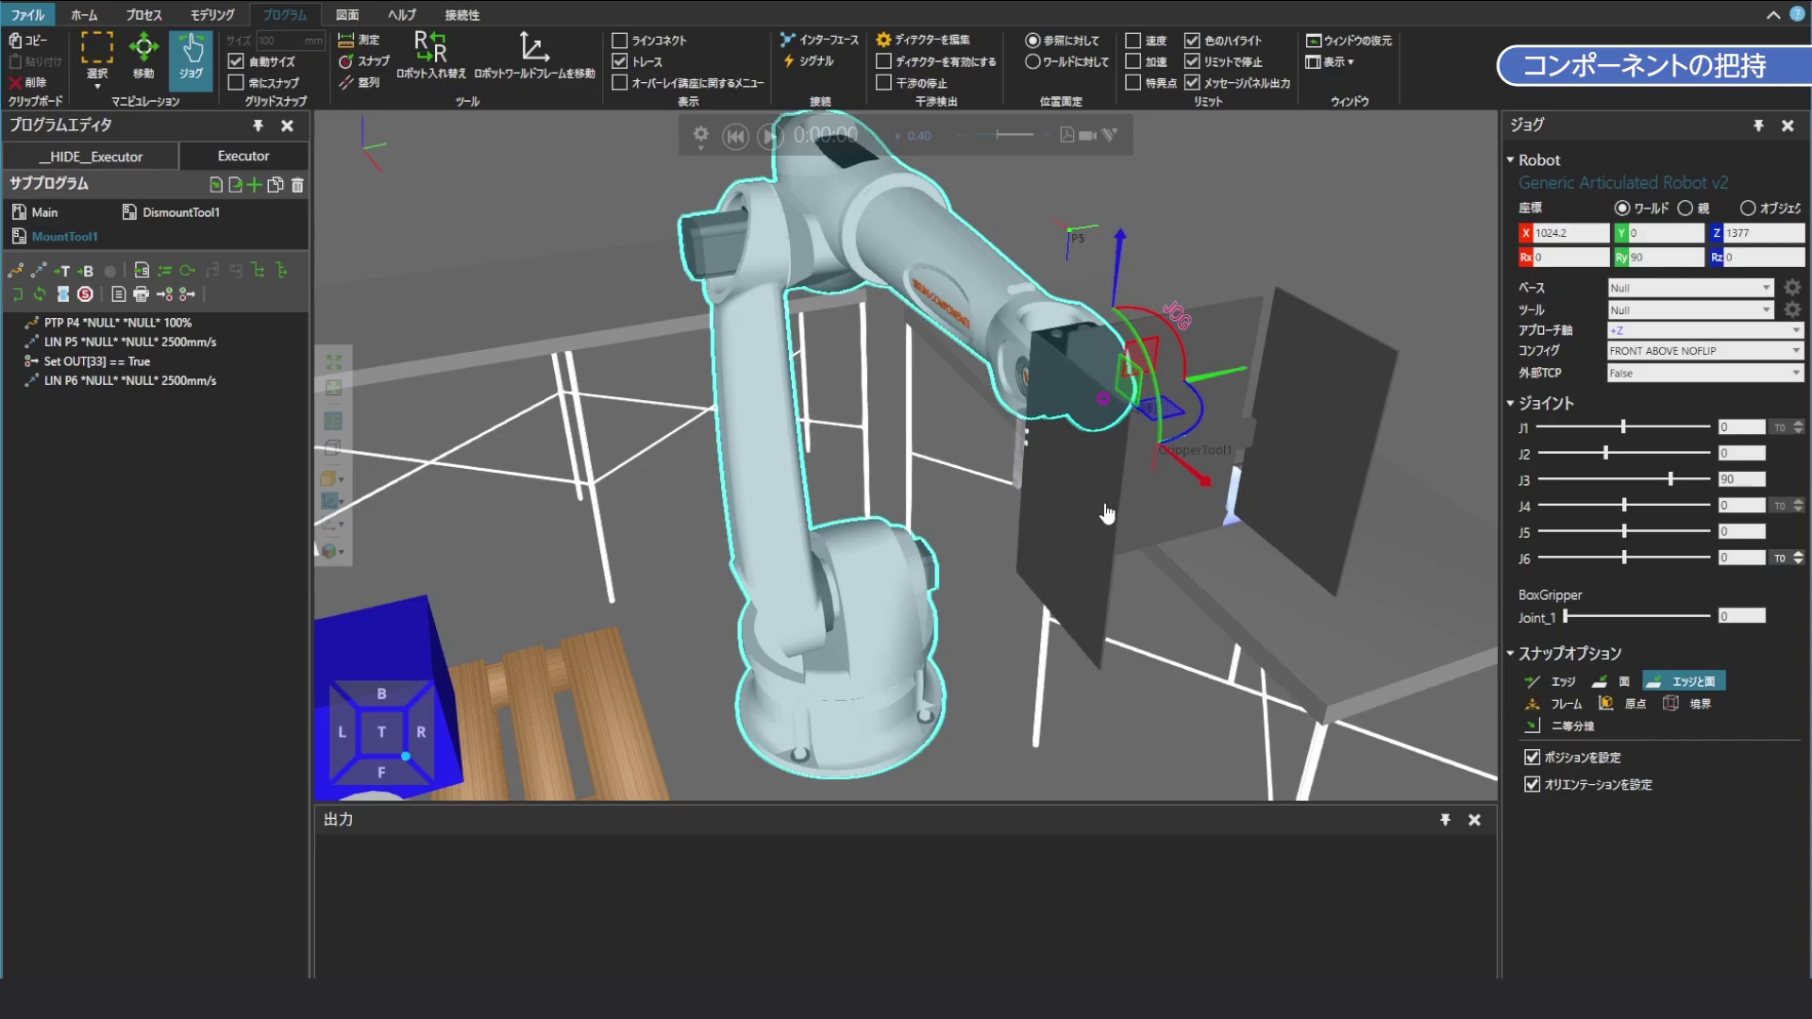
Open the BoxGripper's jaws fully by jogging Joint_1 to 20
left_click_drag(1104, 506, 1104, 507)
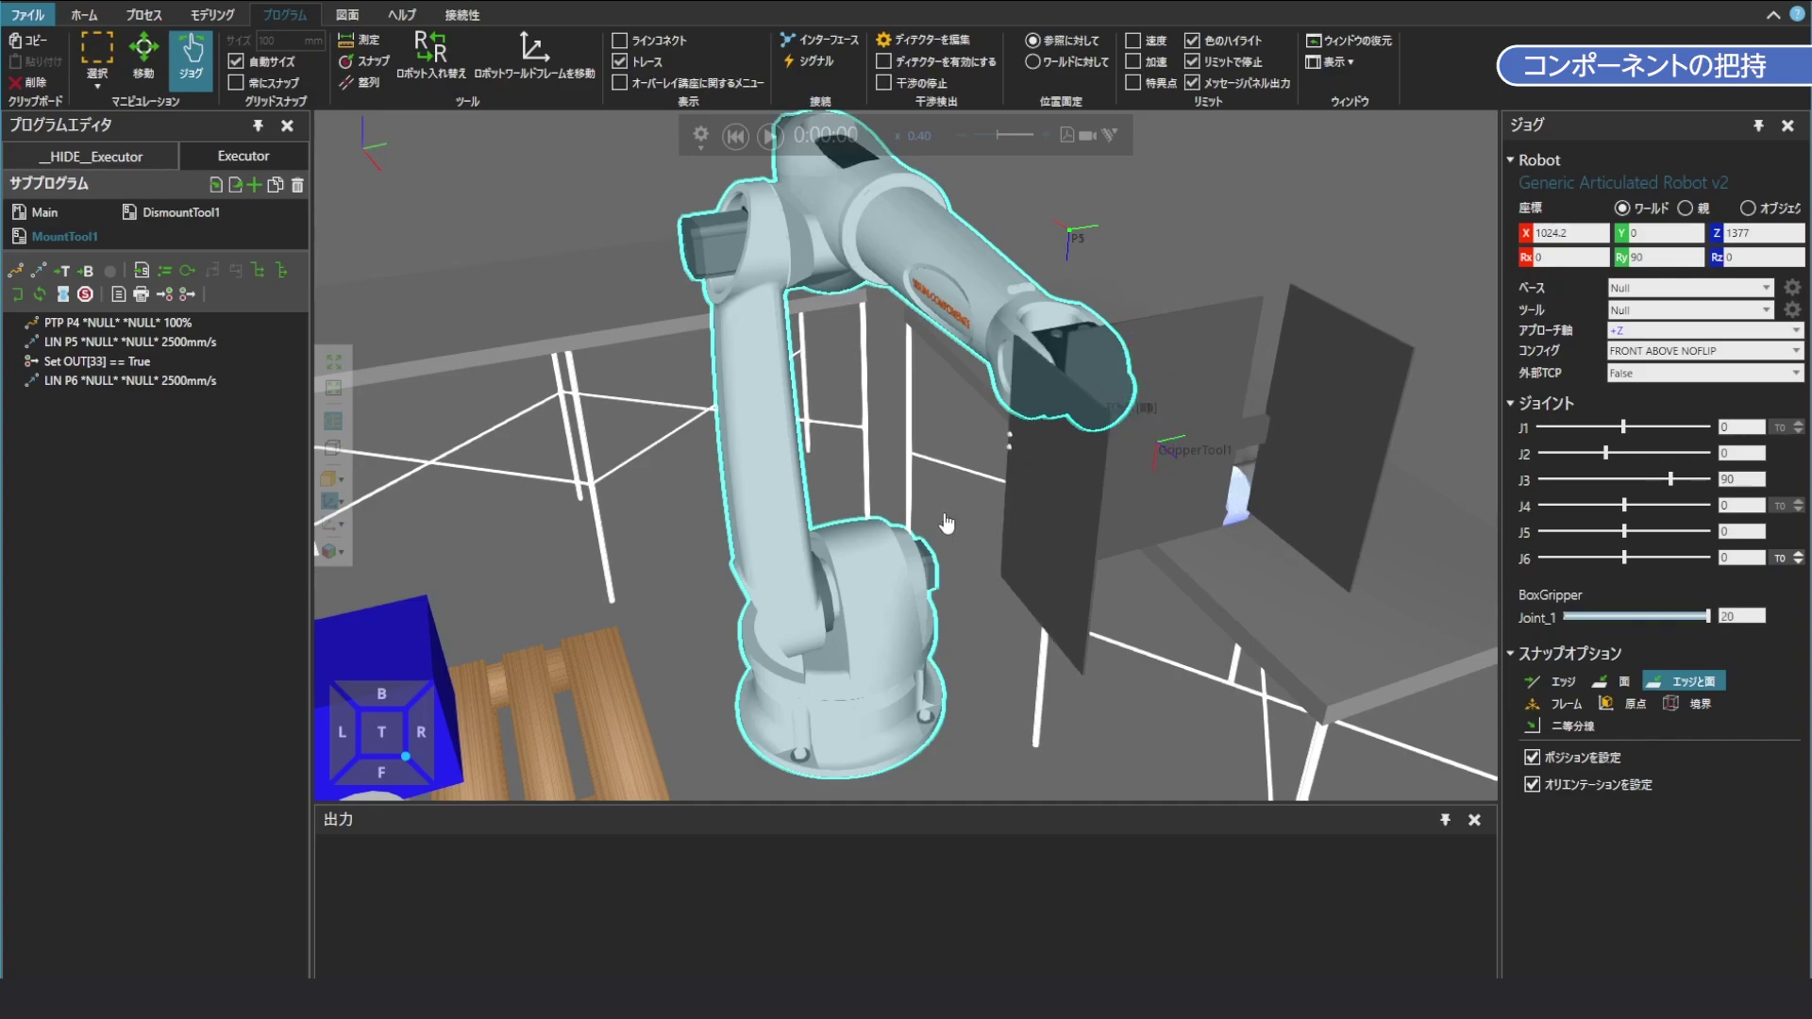
left_click_drag(1142, 513, 846, 519)
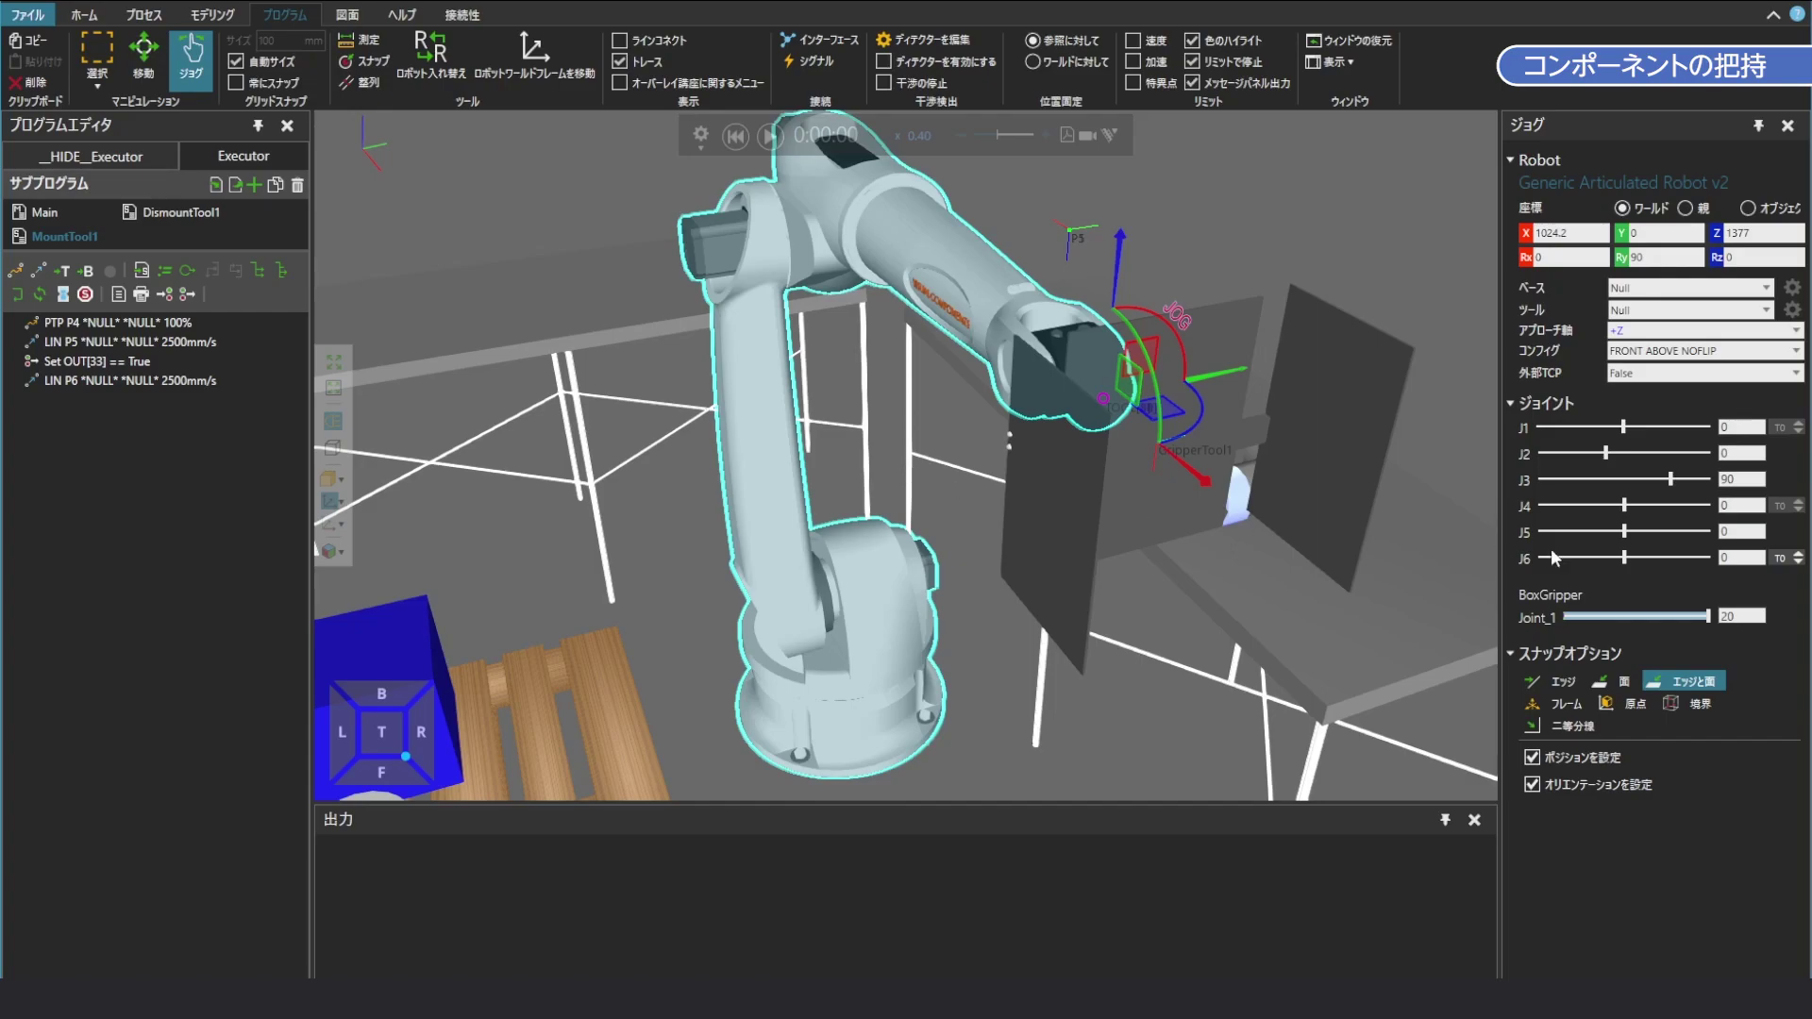
left_click(1707, 619)
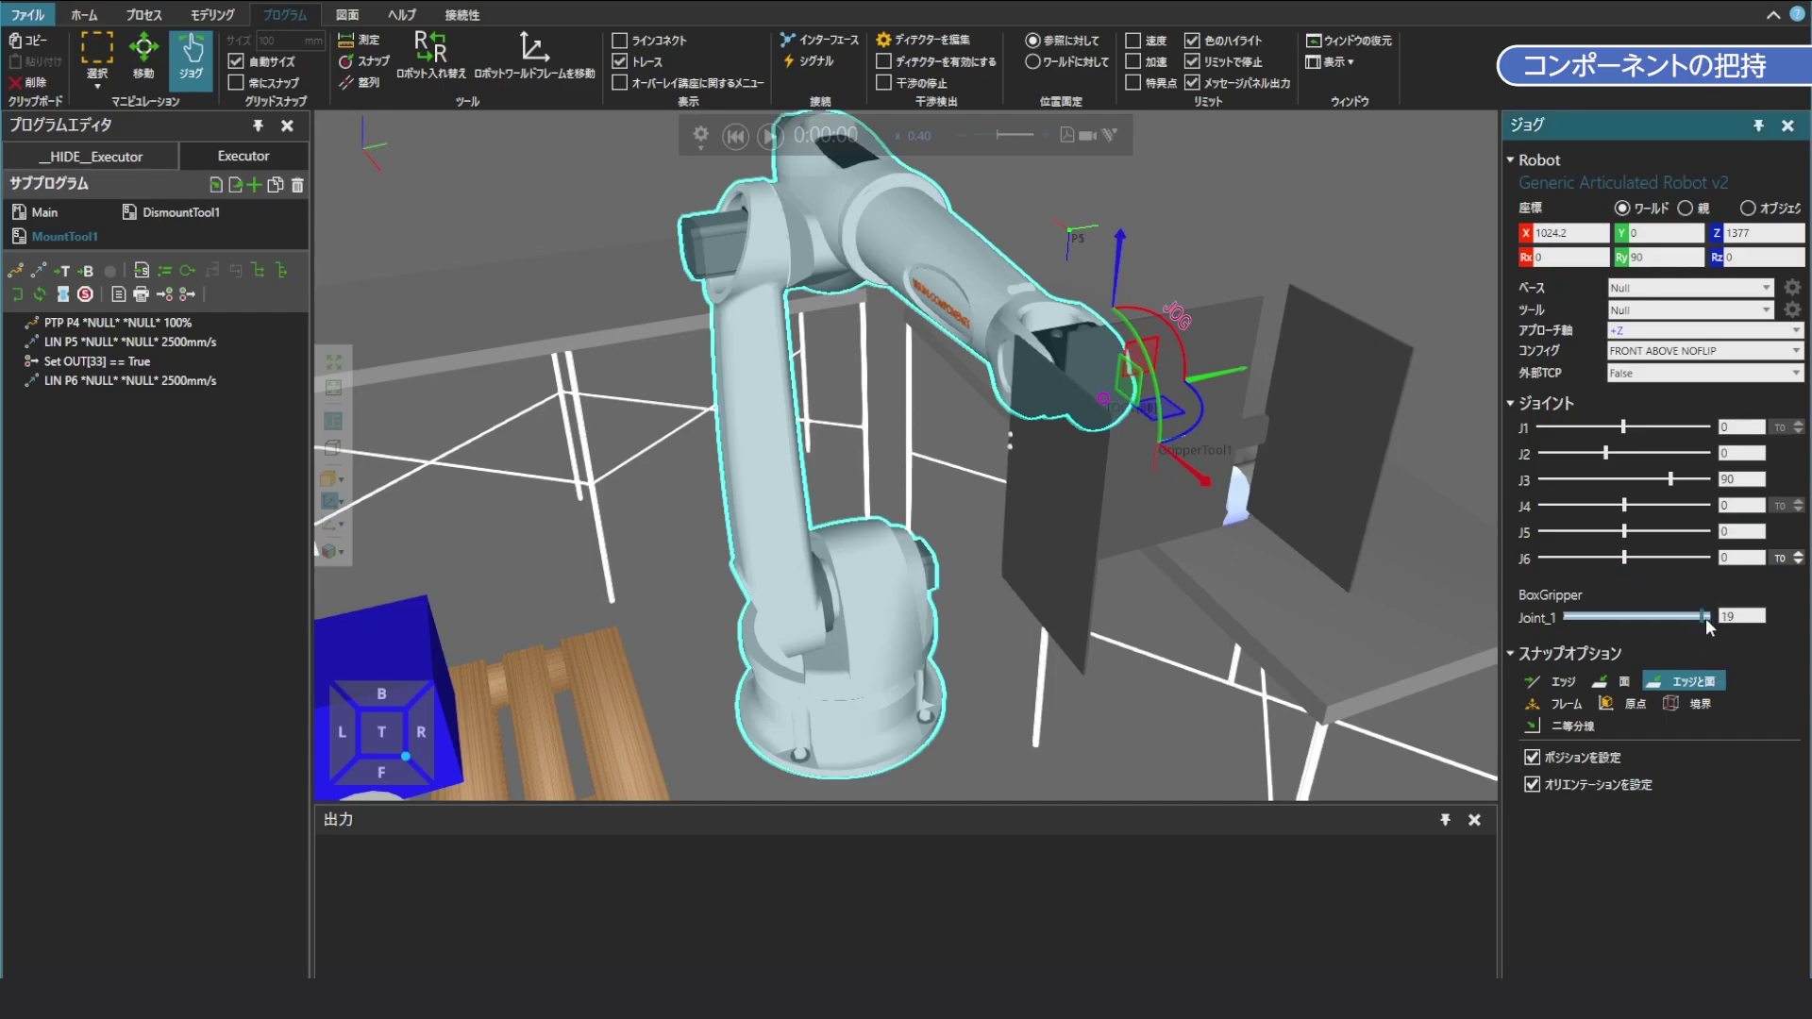
mouse_move(1705, 619)
left_mouse_down()
mouse_move(1536, 621)
mouse_move(1714, 621)
left_mouse_up()
Show the robot's signal connections again and add a new subprogram named PickCube
left_click(808, 62)
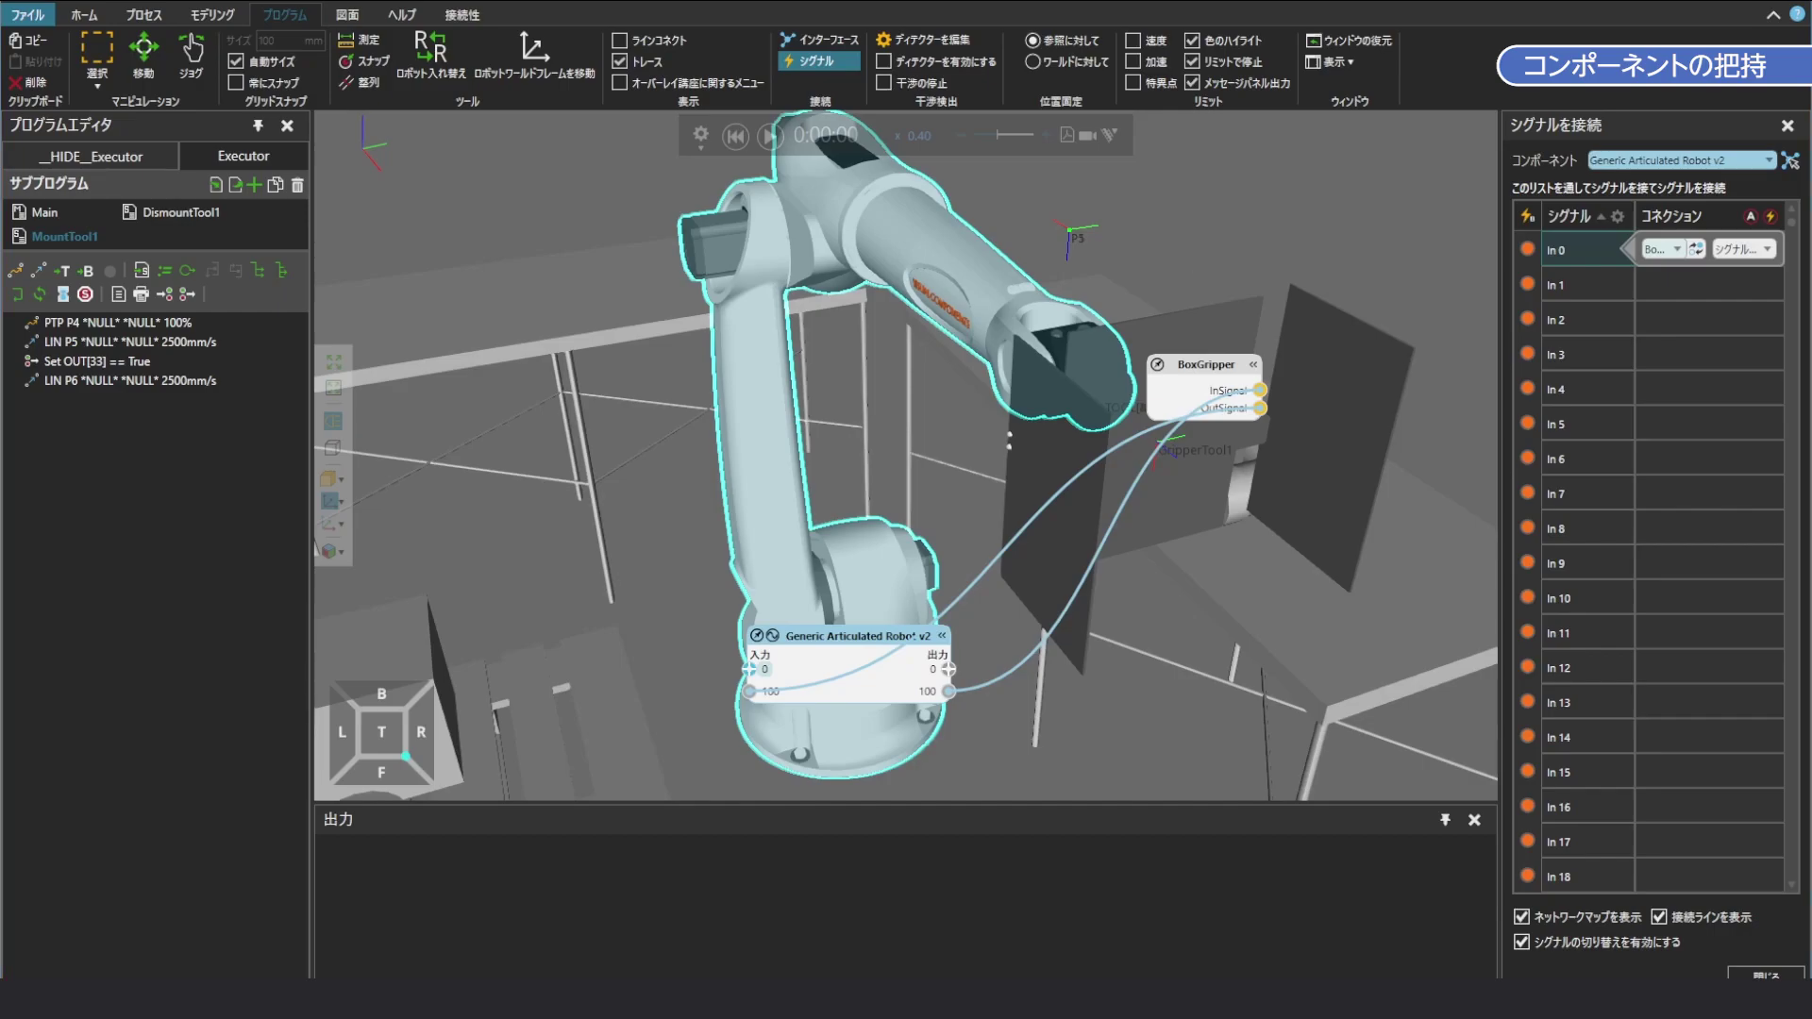
left_click(255, 185)
left_click(206, 238)
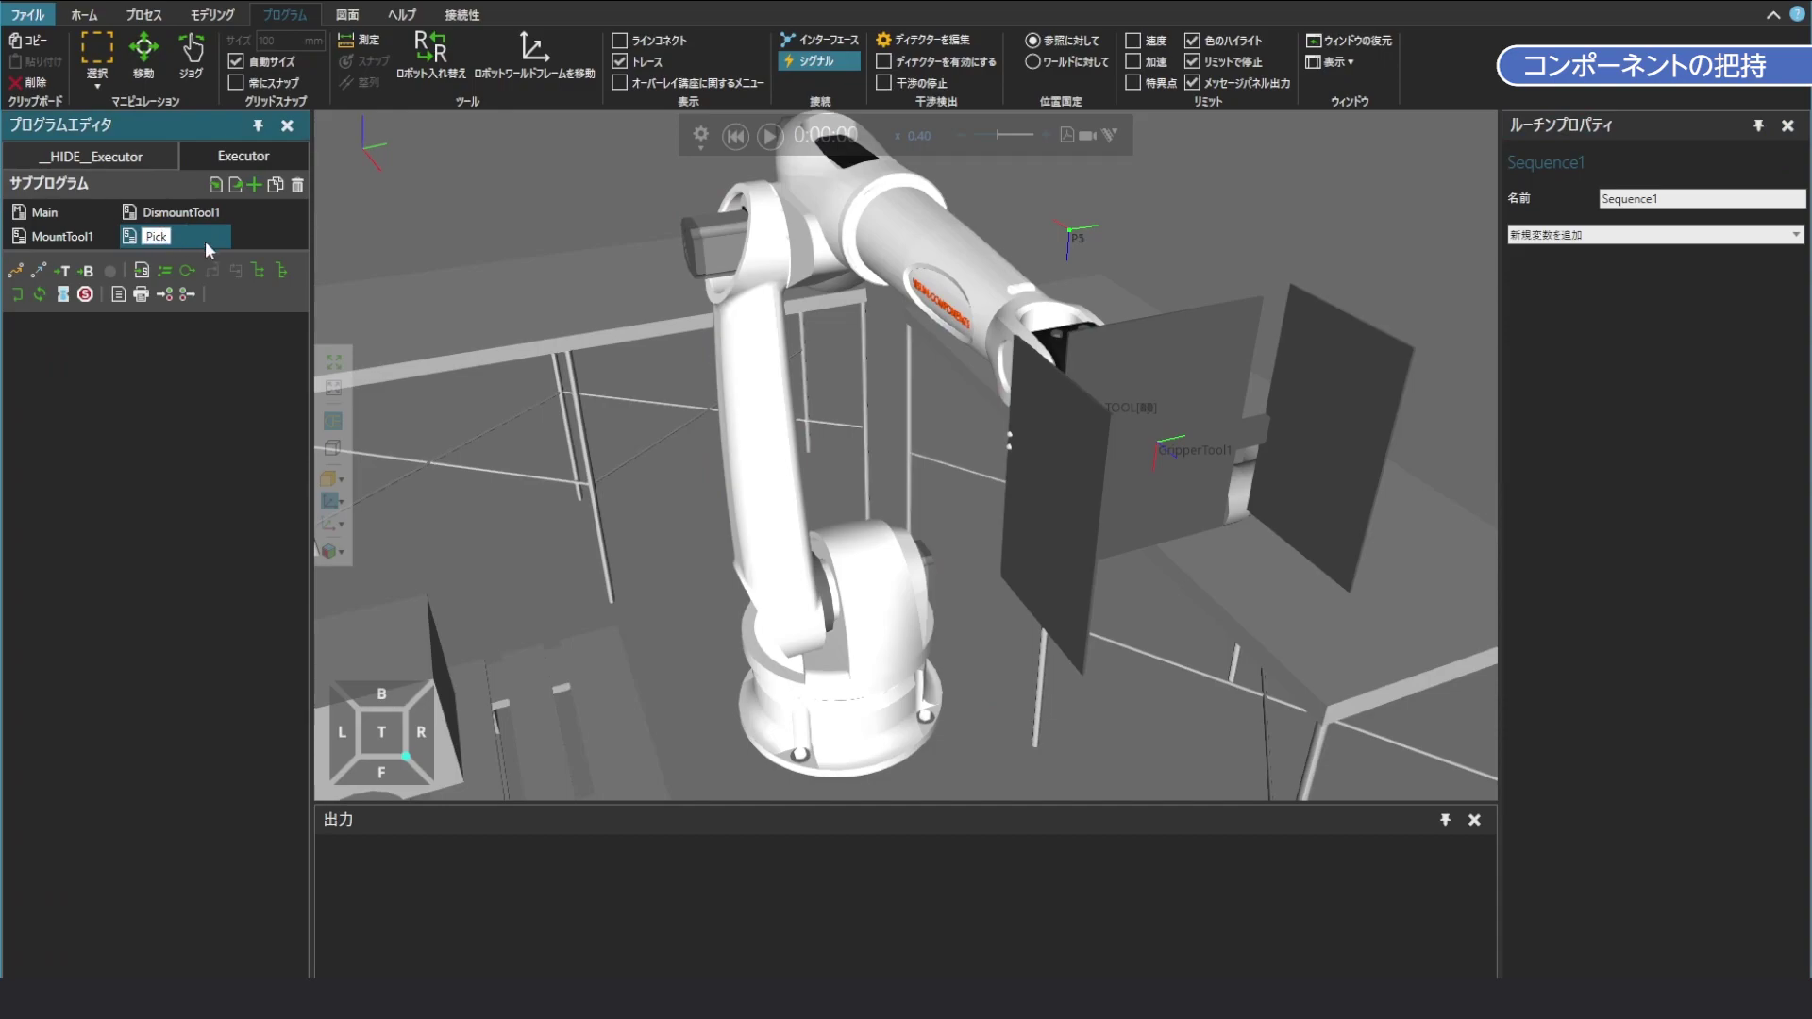
type("PickCube")
key("Return")
Select the robot for jogging and set its base to BASE_1 and its tool to GripperTool1
left_click(727, 374)
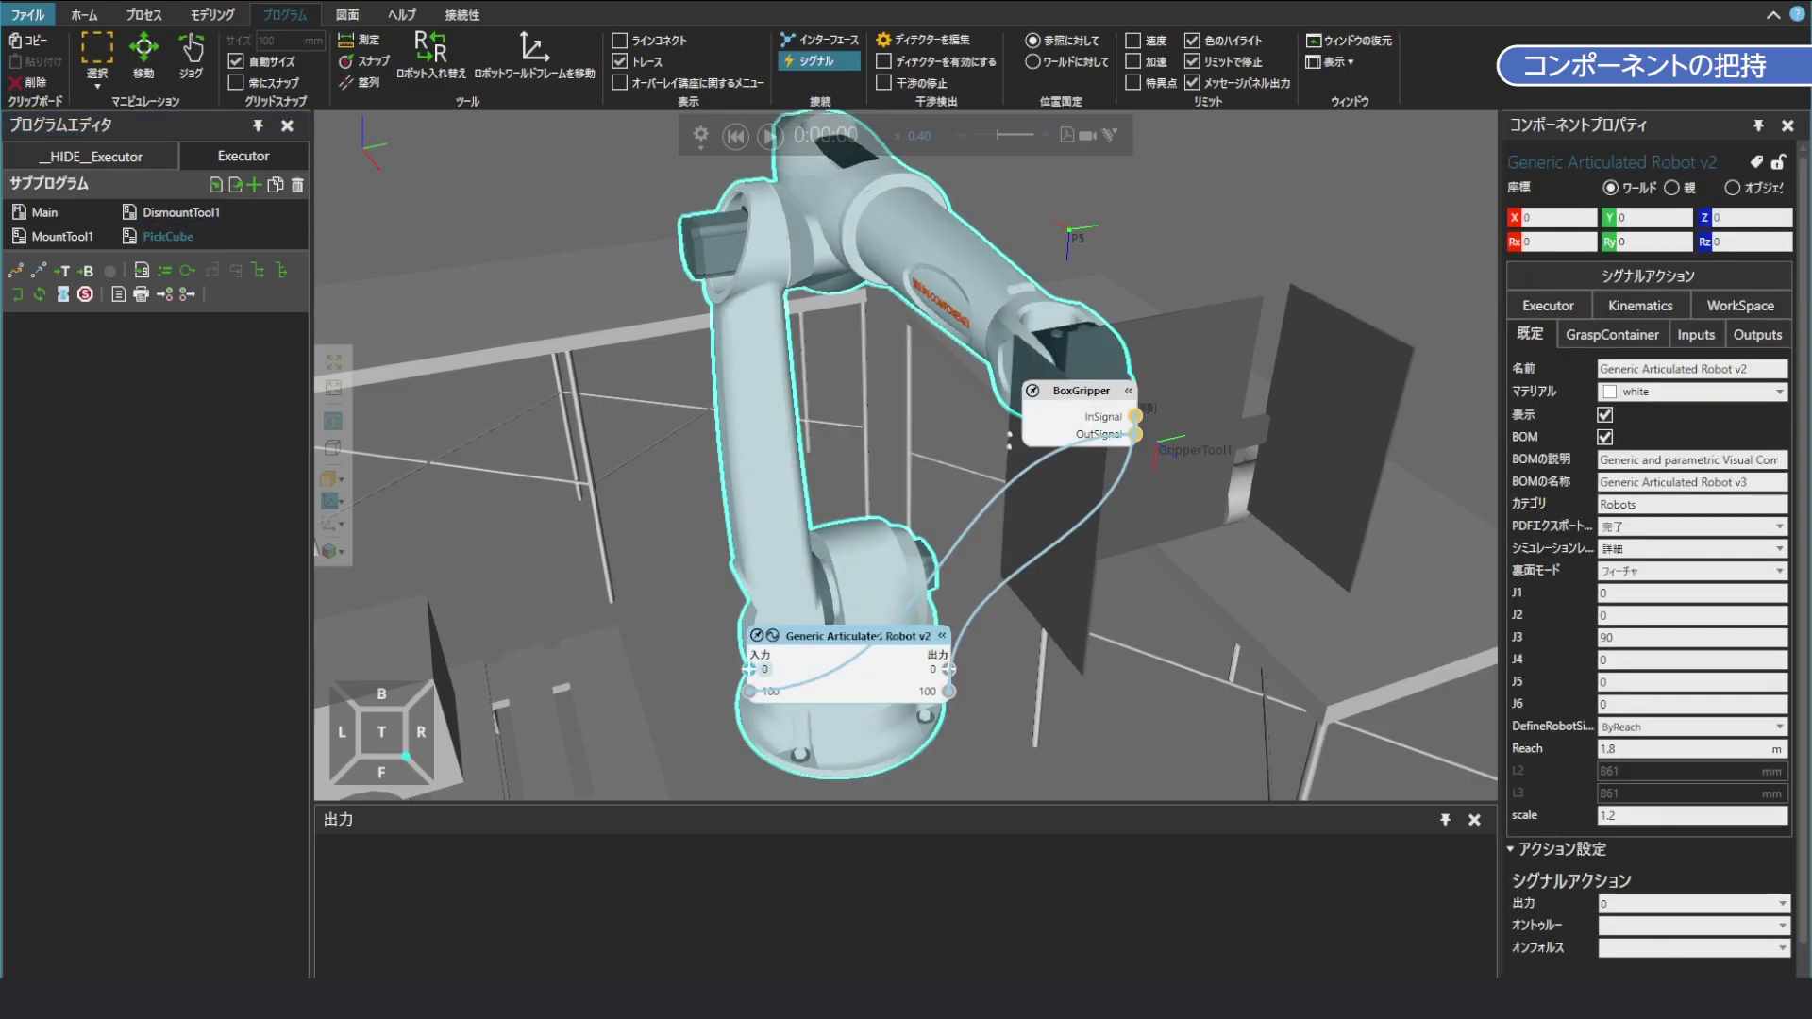
left_click(191, 59)
left_click(1644, 288)
left_click(1633, 327)
left_click(1765, 310)
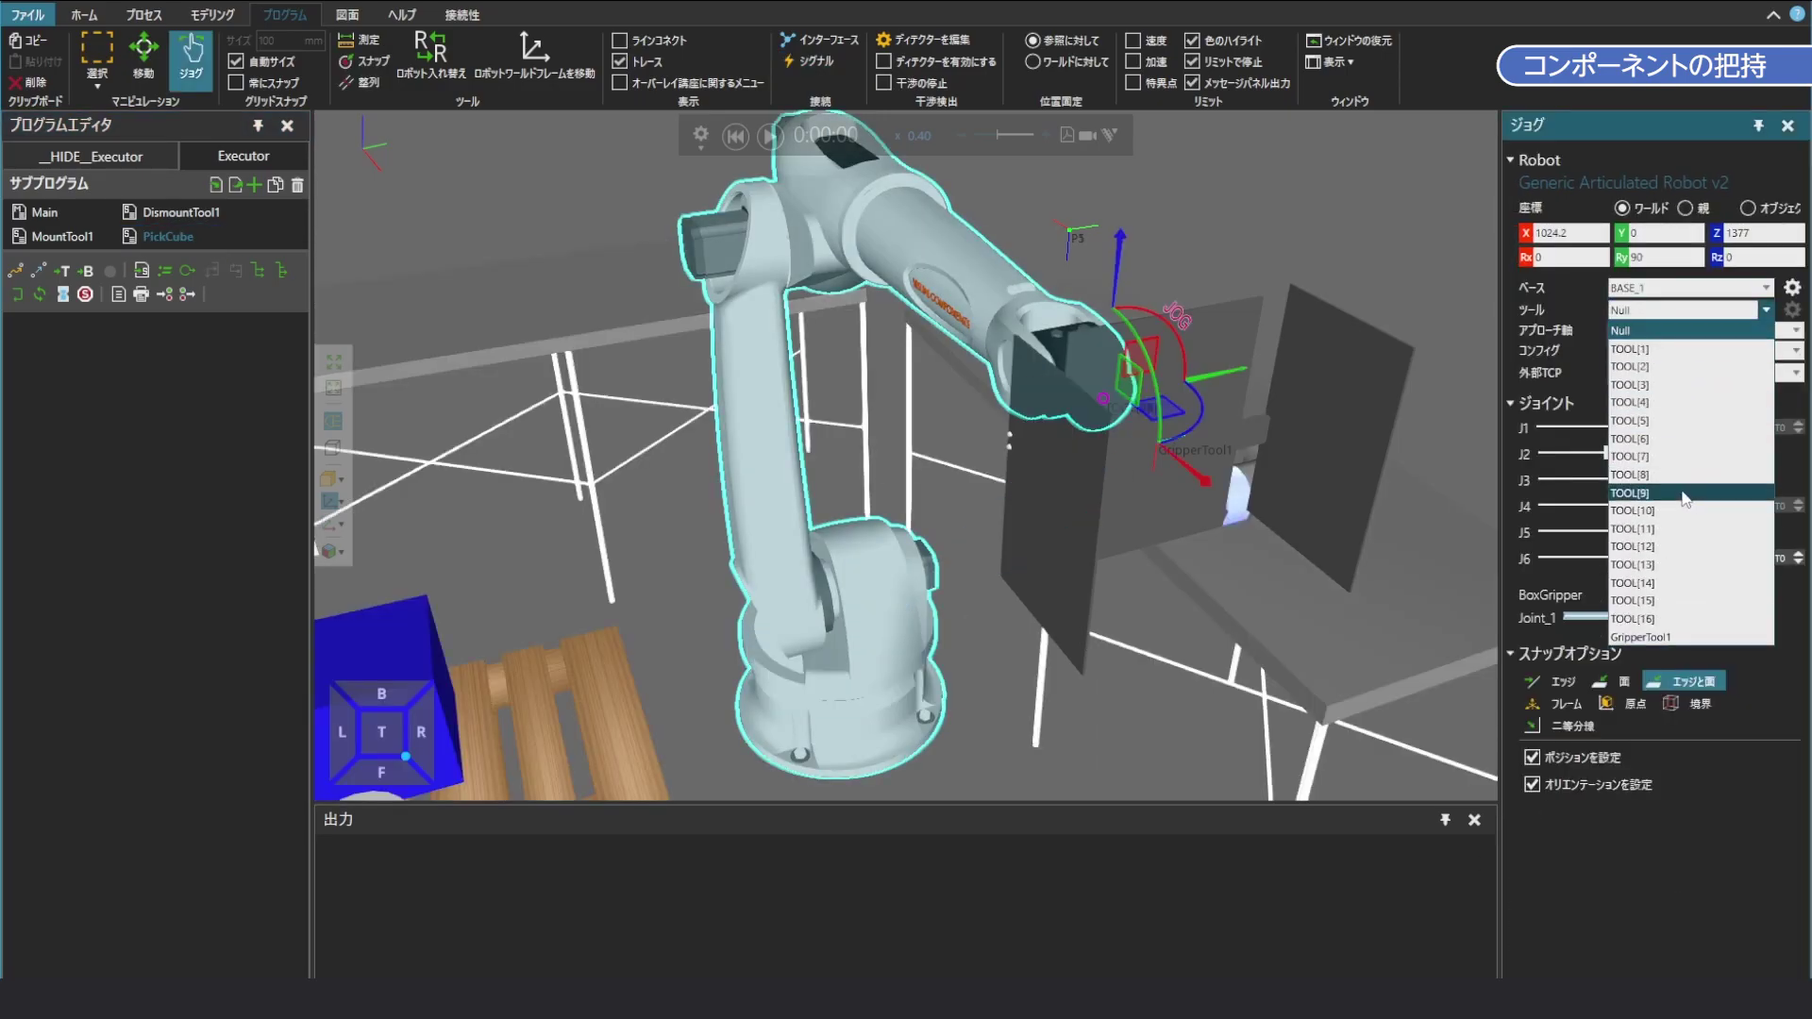
left_click(1691, 636)
right_click_drag(1282, 663, 1310, 659)
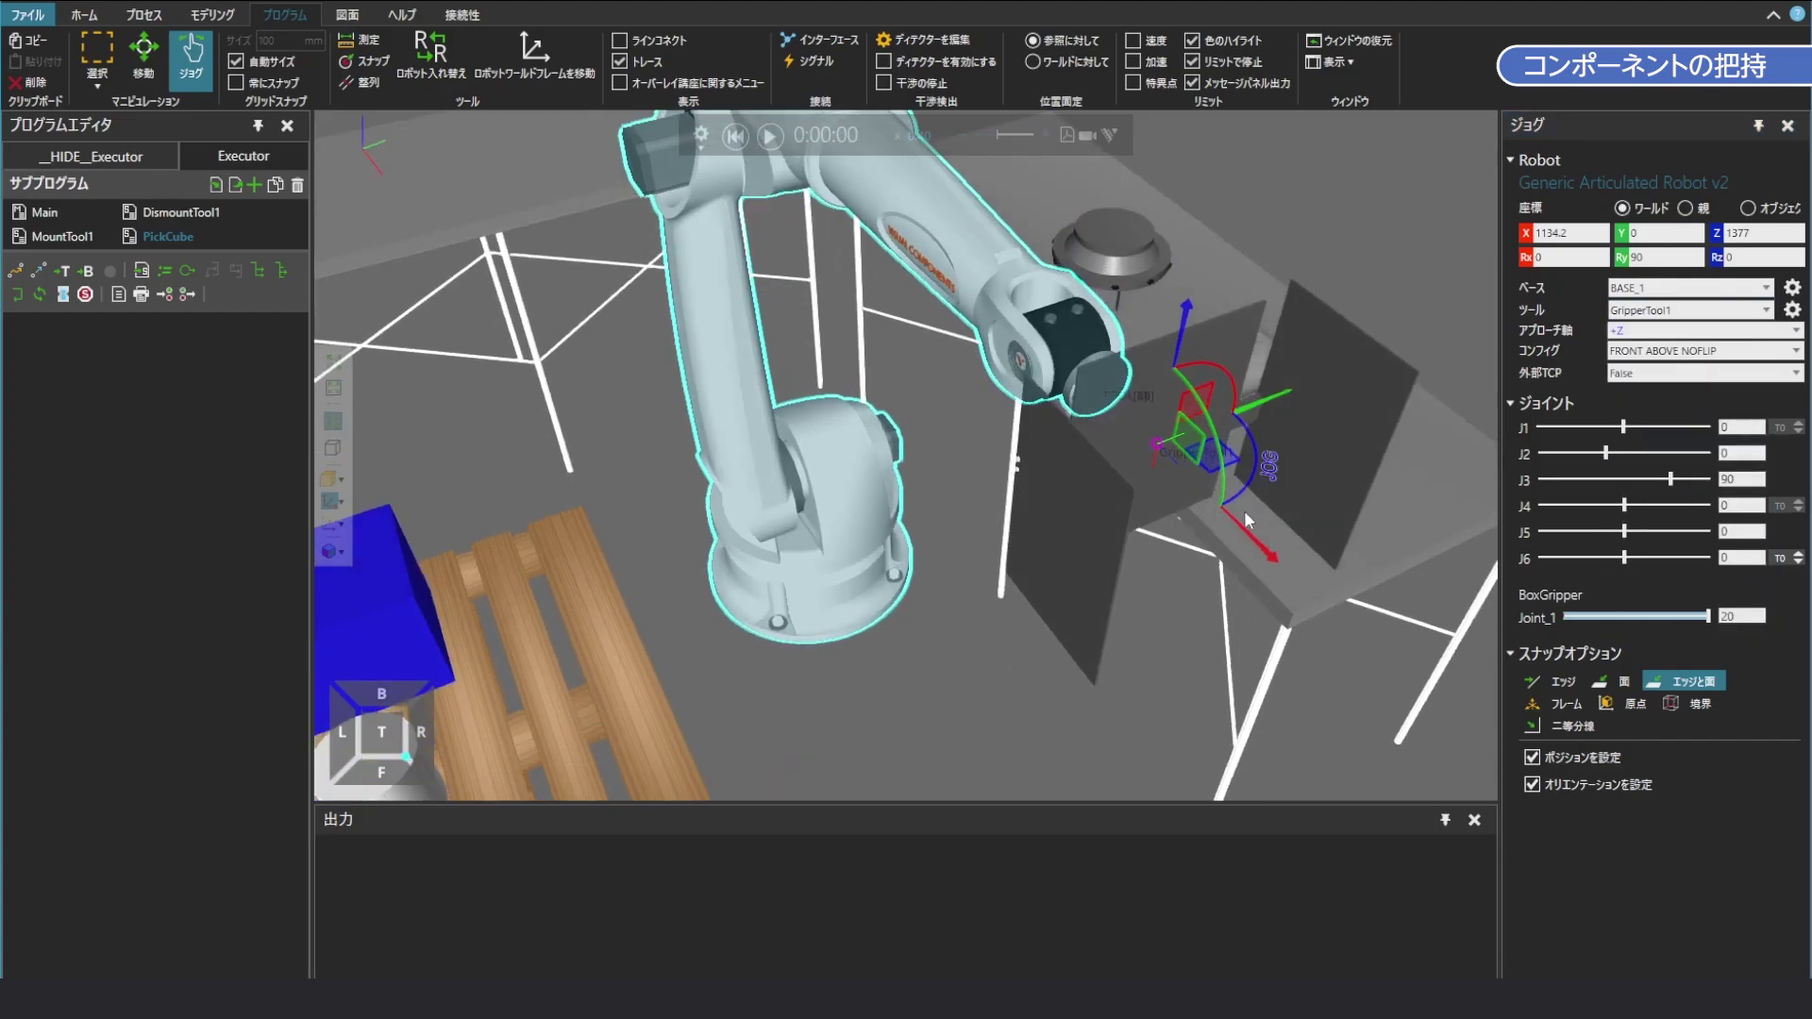
Show the robot tool frames in the 3D view
scroll(1181, 447, "up", 3)
right_click_drag(1182, 447, 1201, 458)
right_click_drag(1080, 446, 1114, 517)
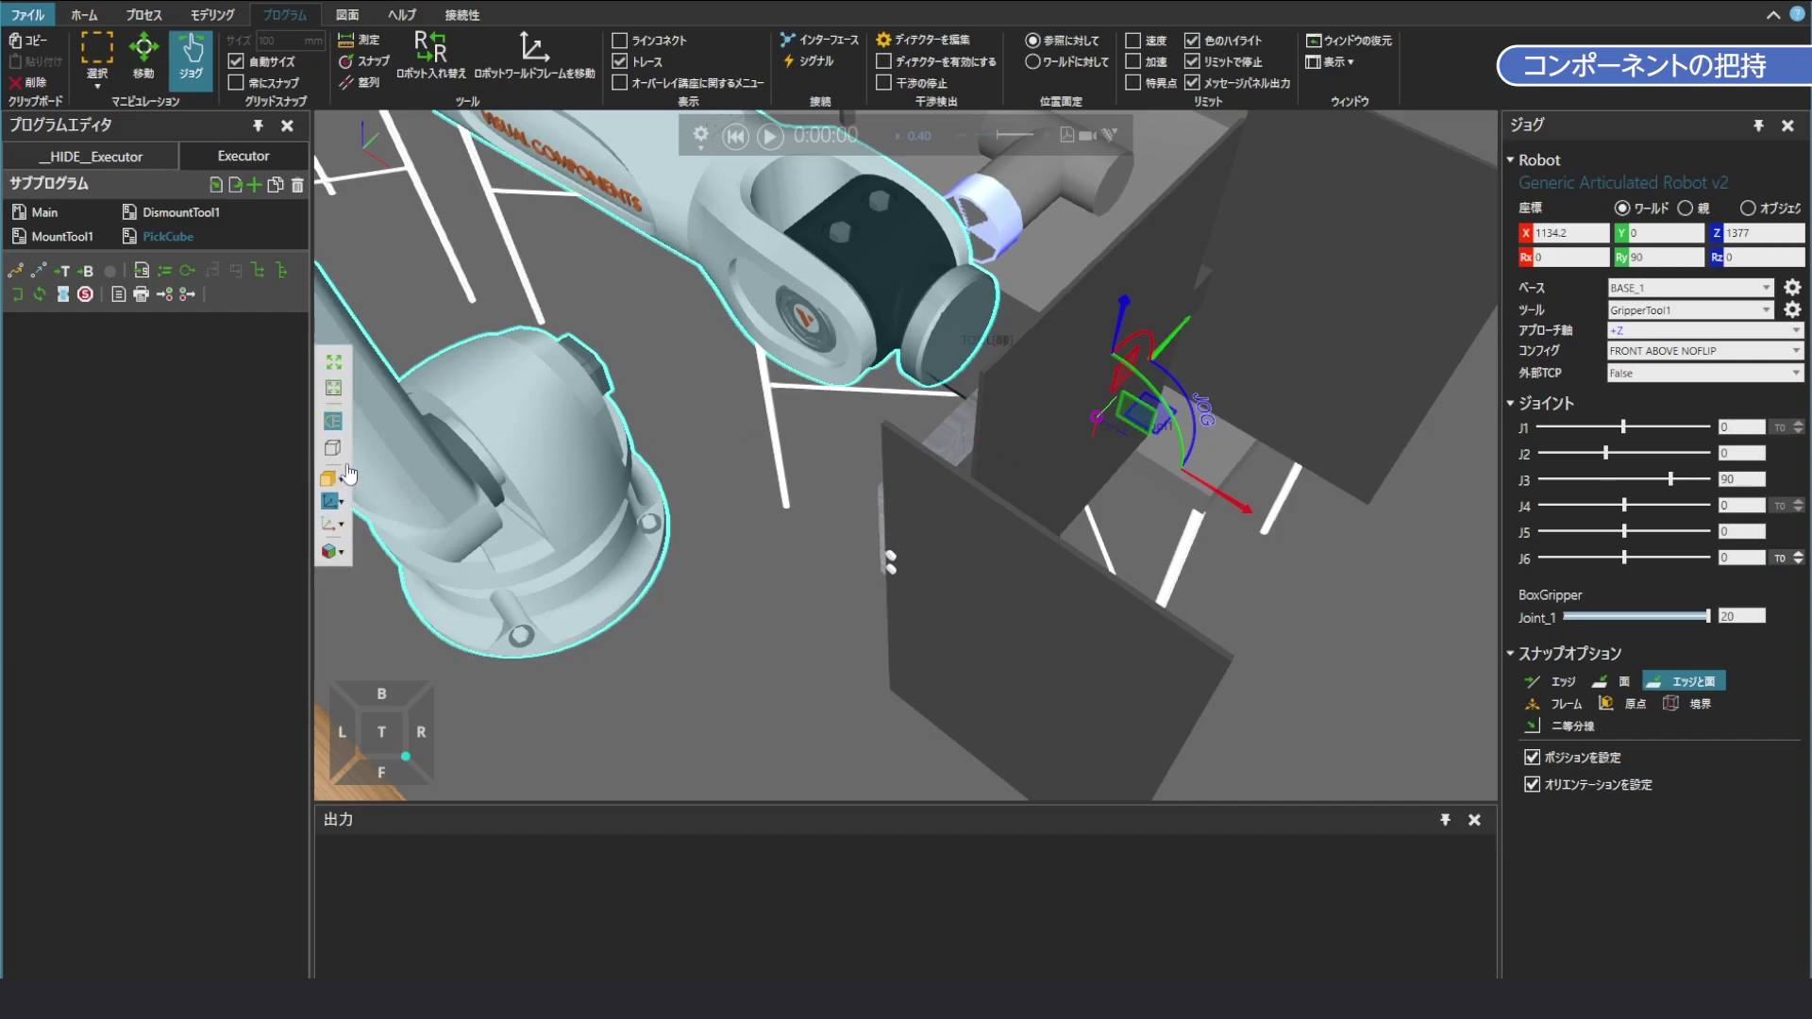
left_click(332, 500)
left_click(333, 545)
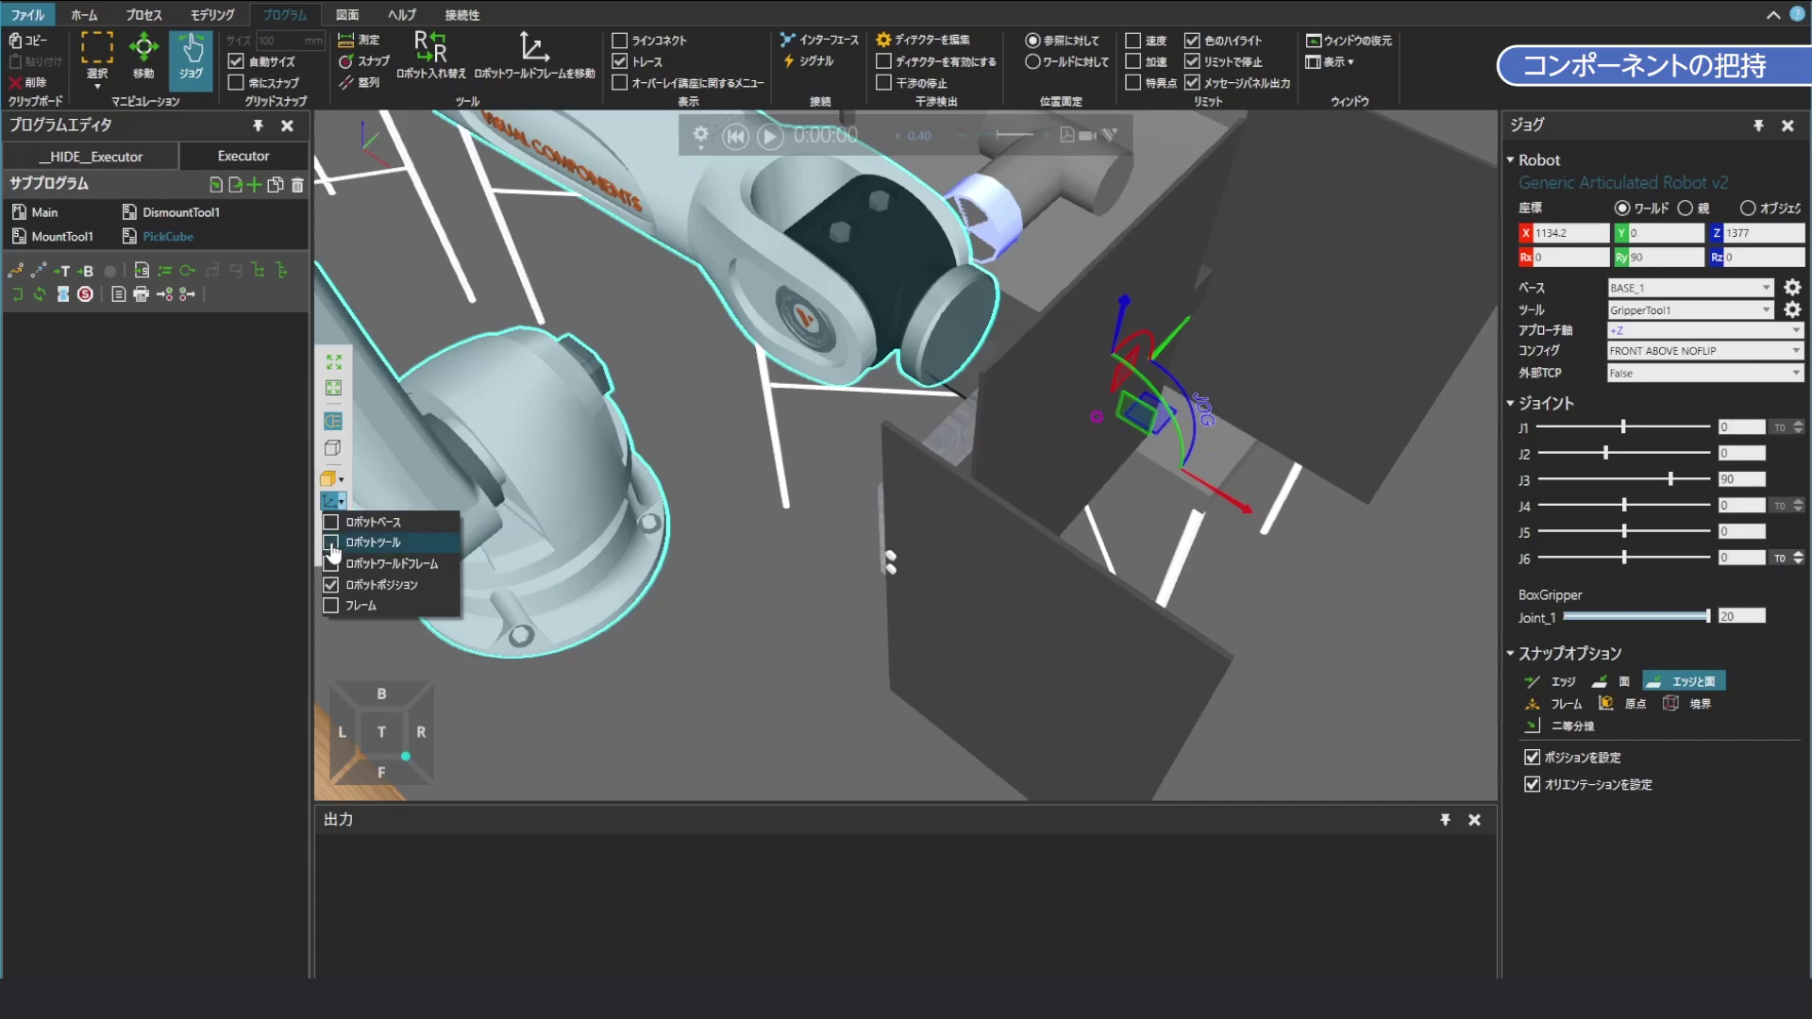
left_click(332, 546)
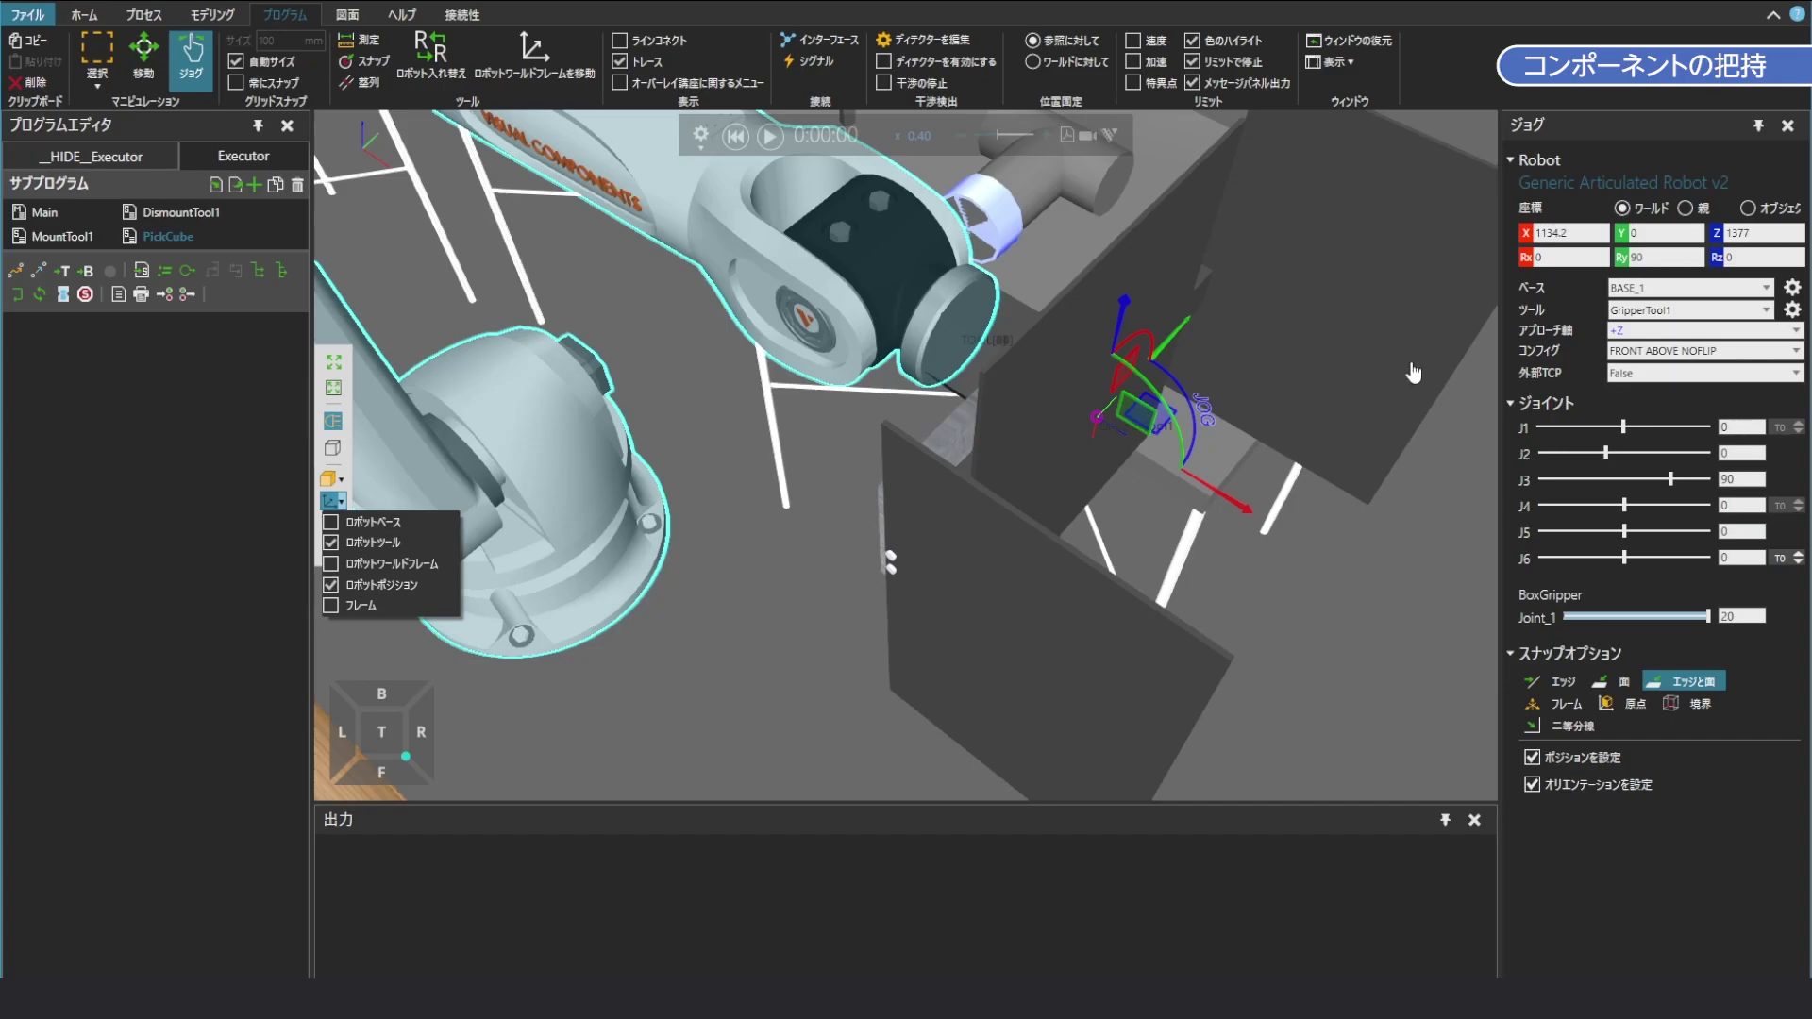
Select TOOL[1] as the robot's tool and snap its frame onto the GripperTool1 frame
left_click(1762, 313)
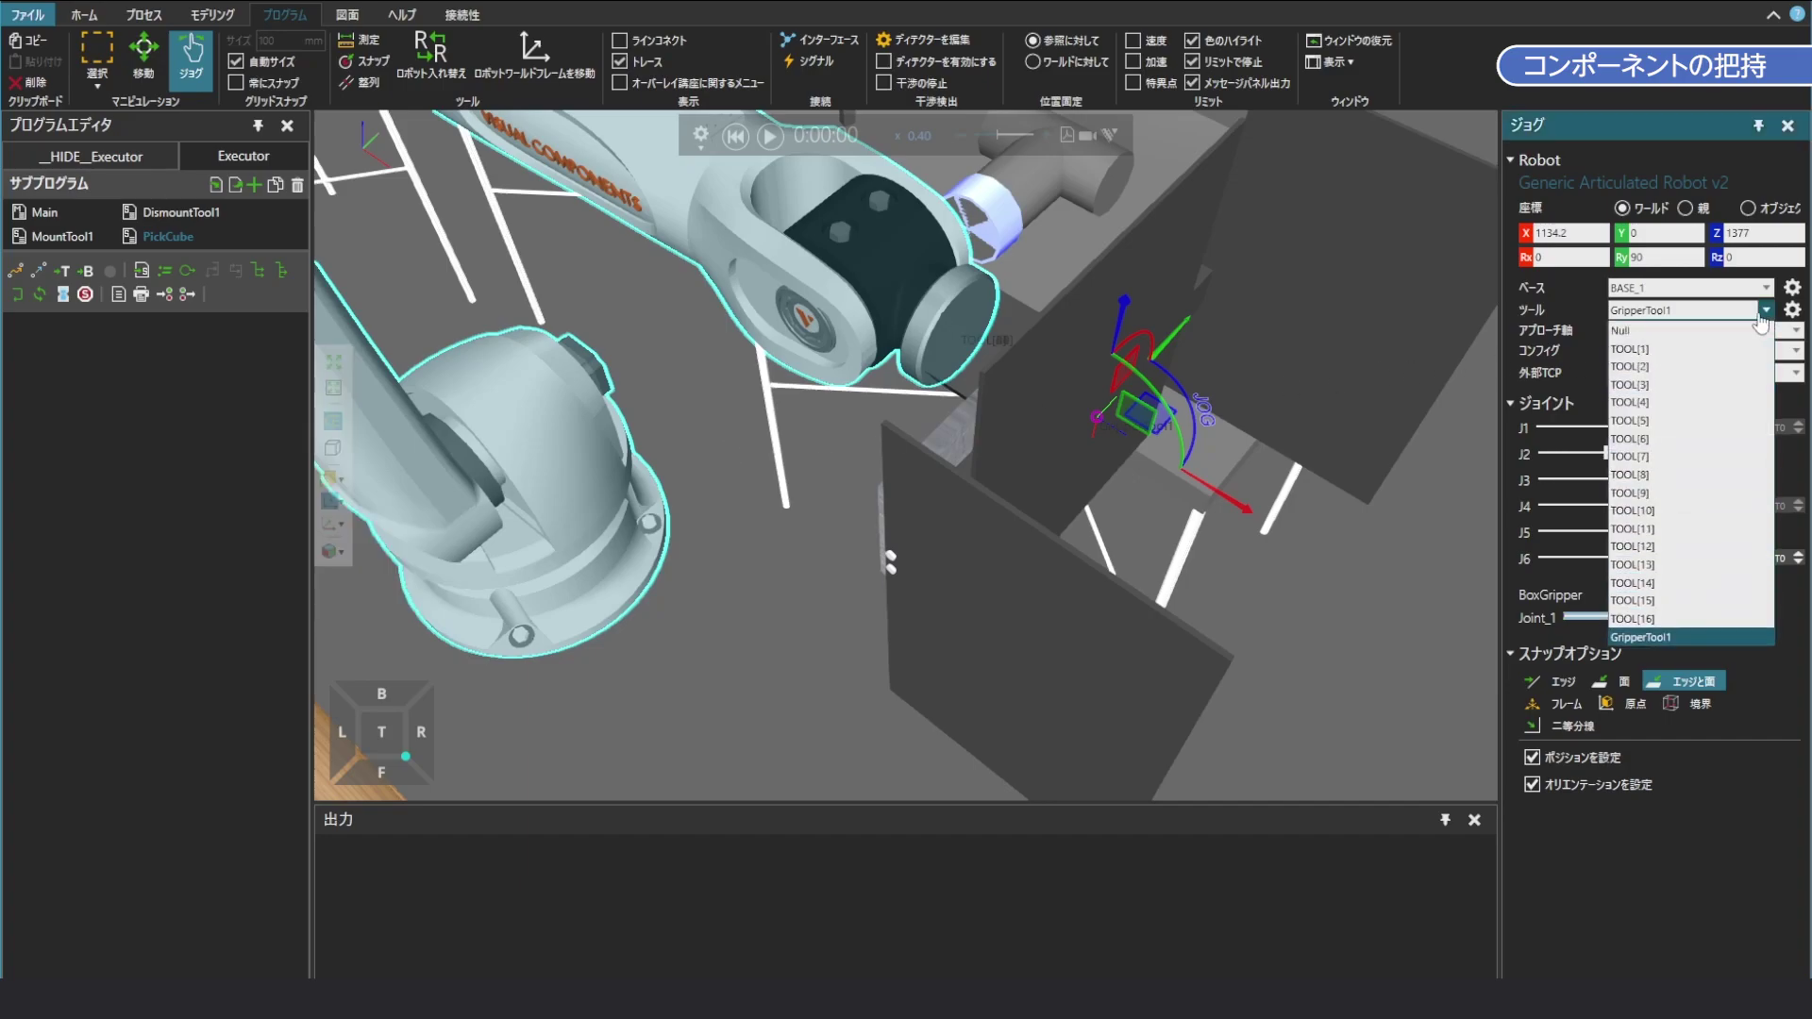
left_click(1696, 351)
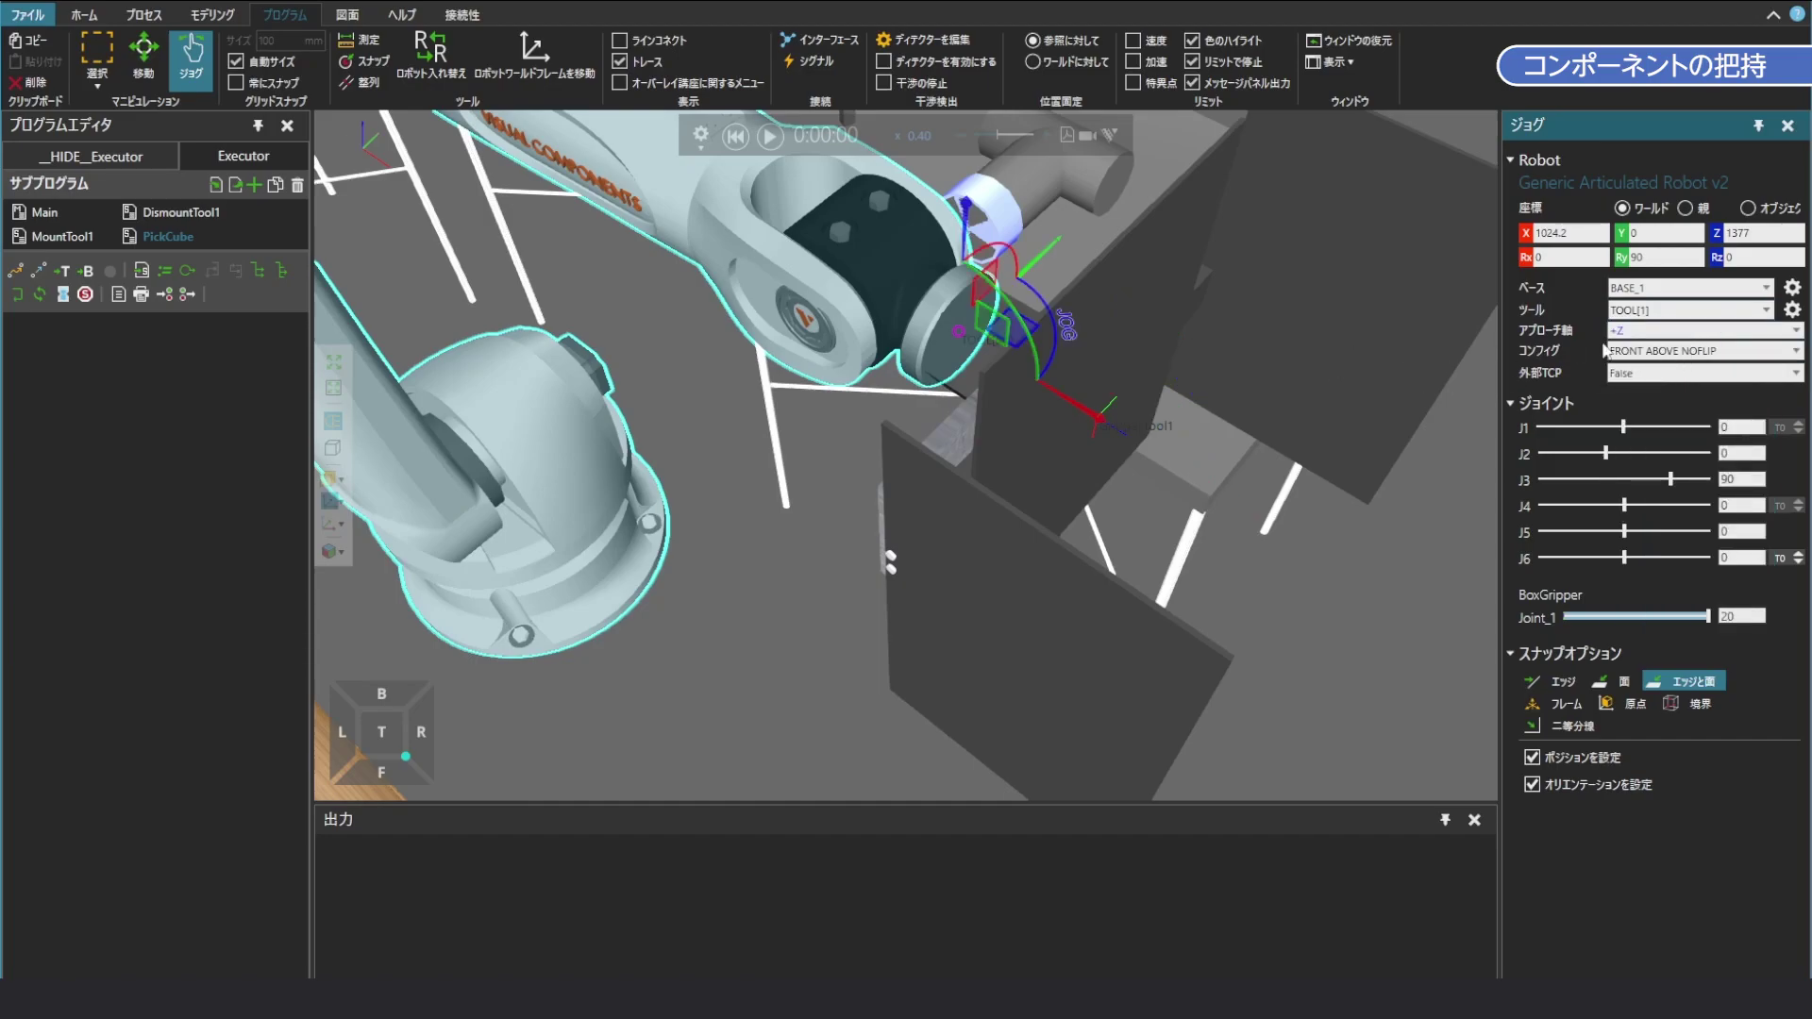
left_click(1793, 314)
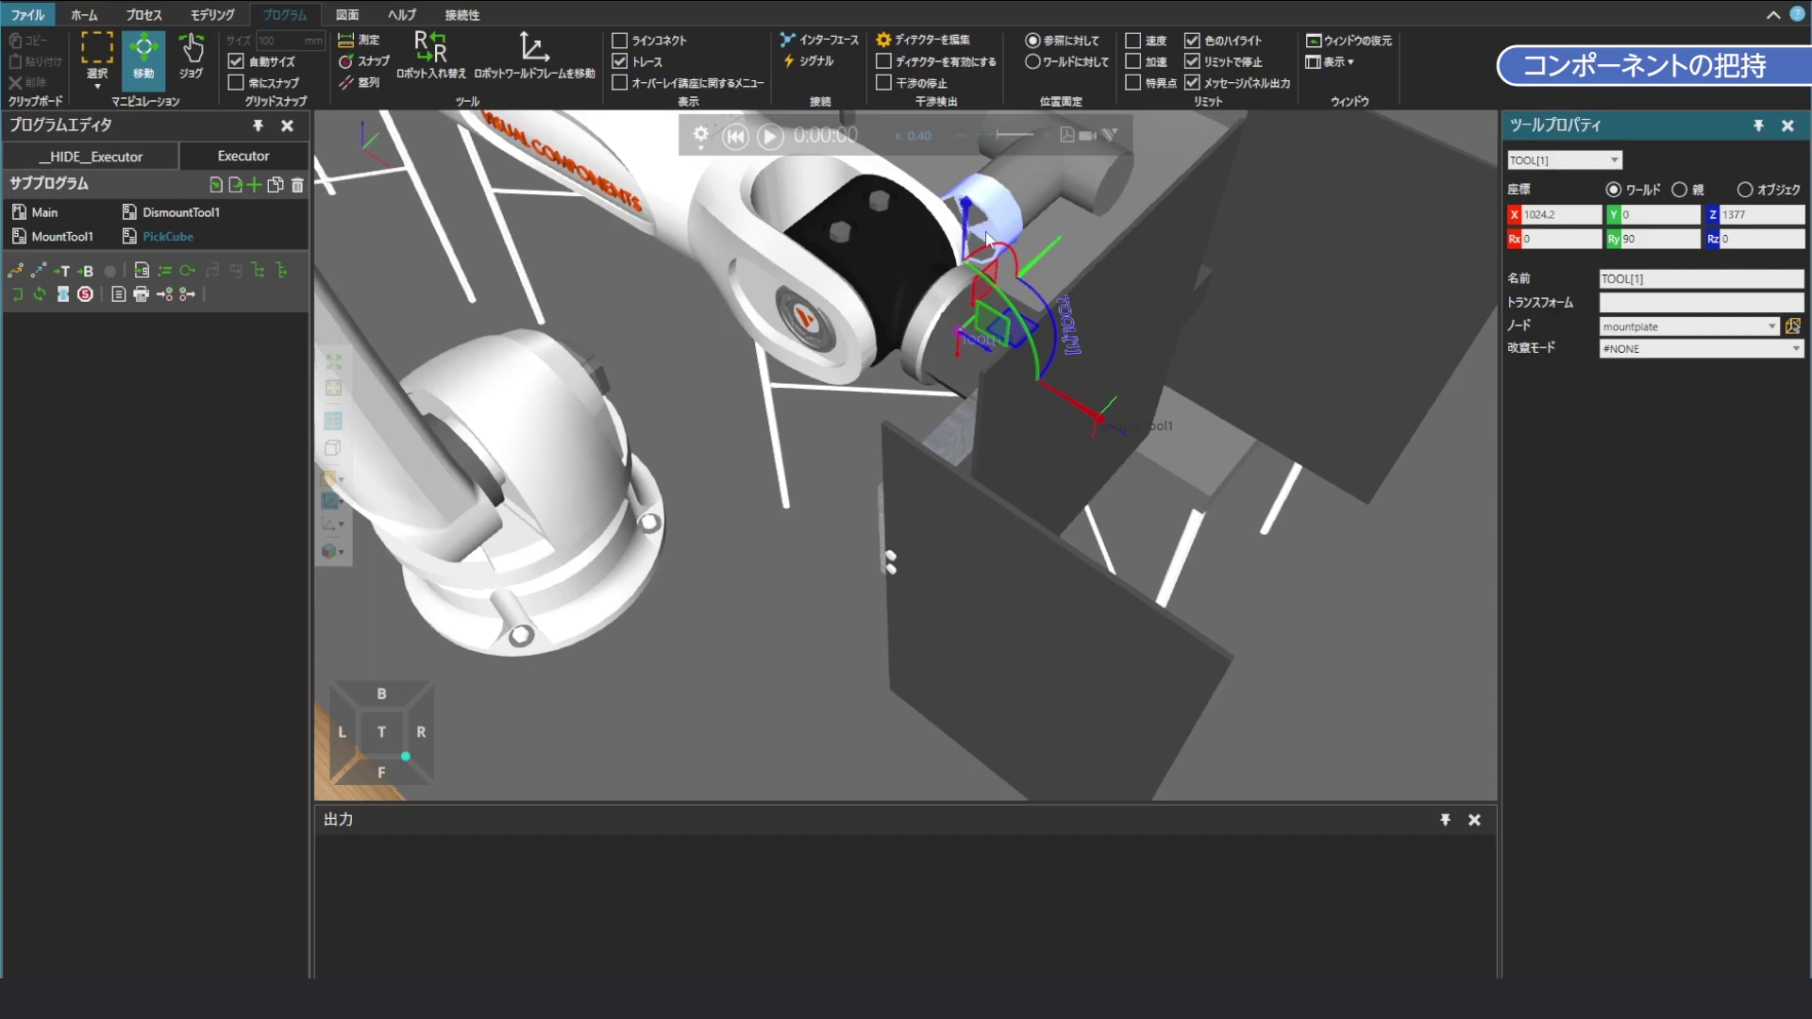
left_click(364, 59)
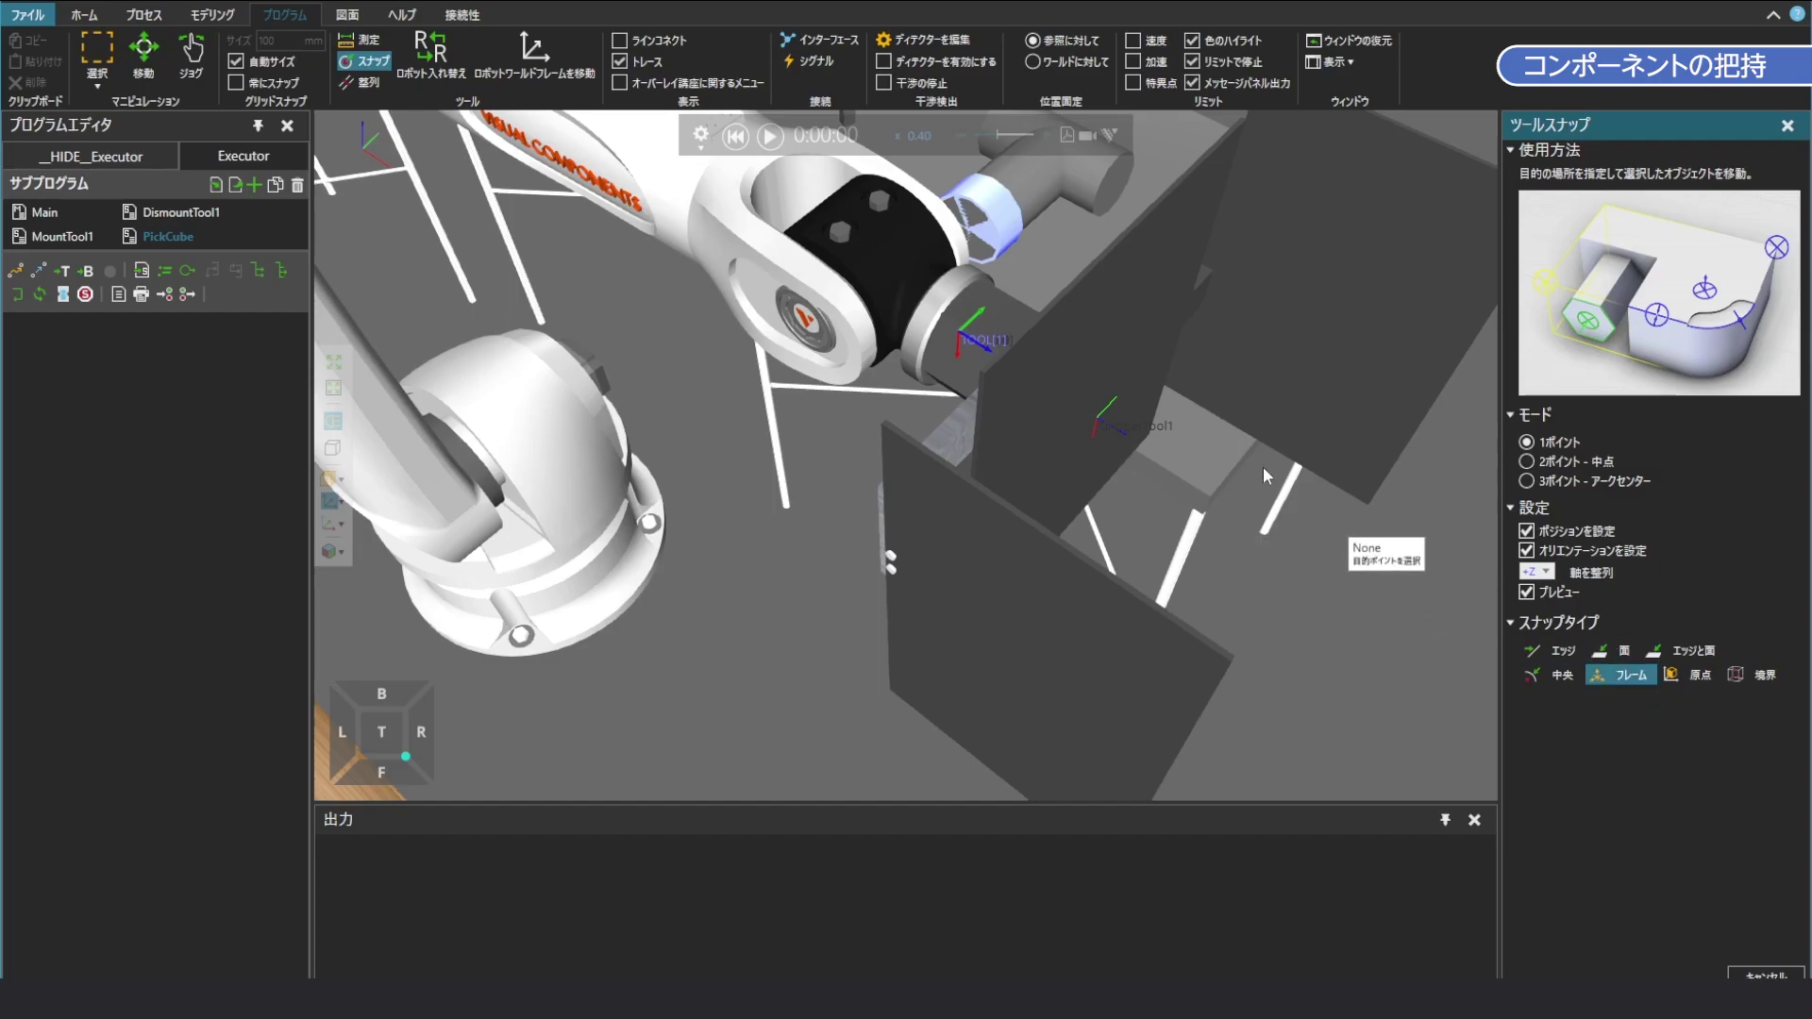
left_click(1097, 417)
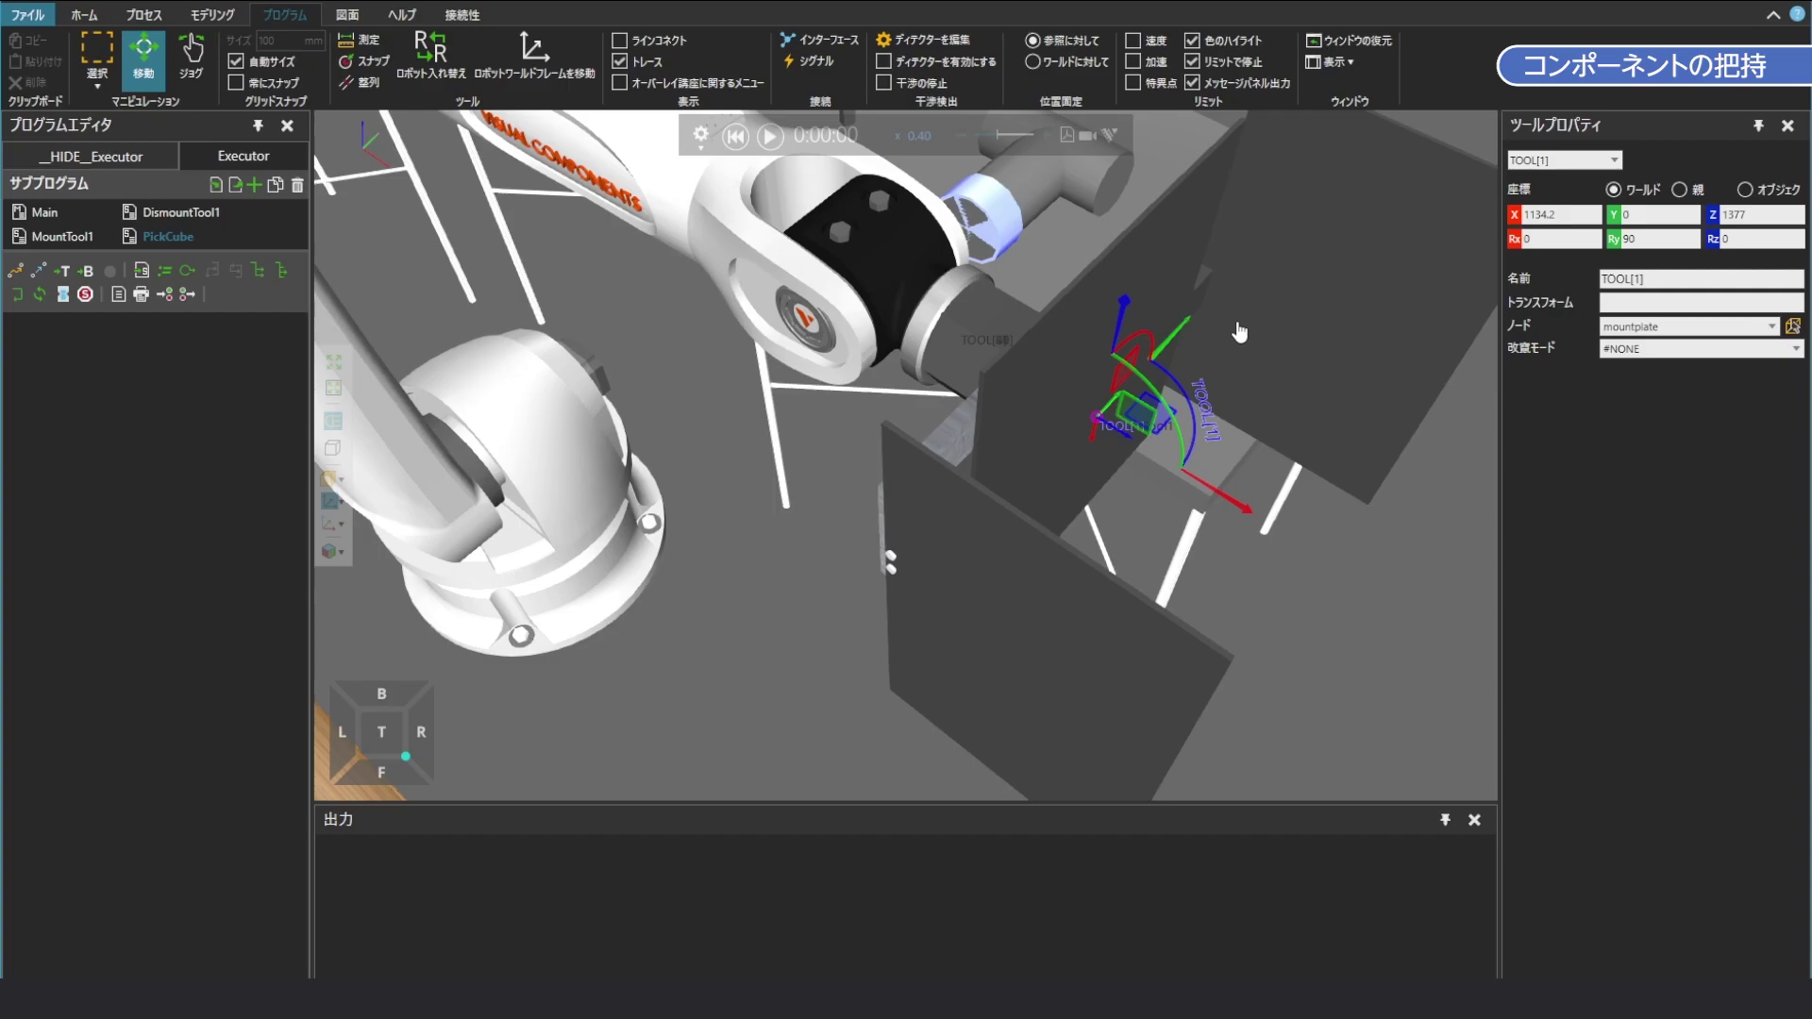
Select the PickCube subprogram and resume jogging the robot with GripperTool1 as the tool
right_click_drag(1206, 383, 1152, 387)
right_click_drag(915, 373, 1230, 437)
scroll(1264, 406, "down", 5)
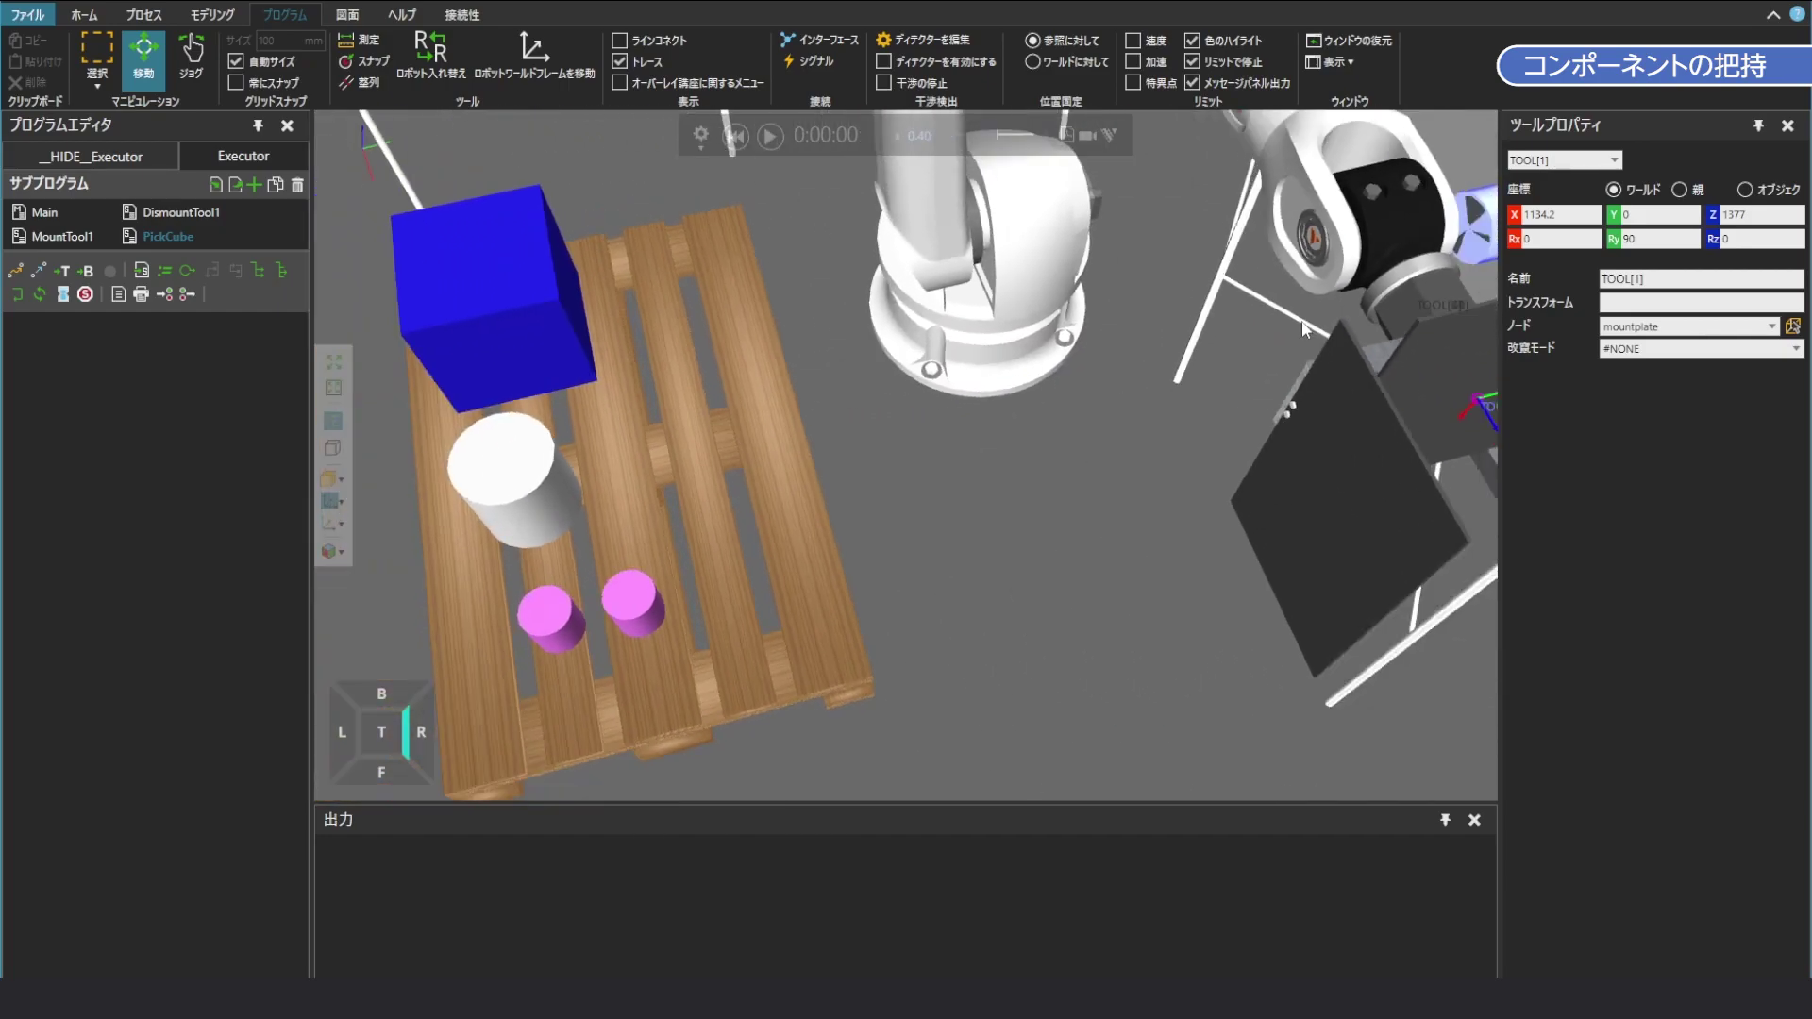
mouse_move(1307, 388)
right_mouse_down()
mouse_move(1300, 372)
mouse_move(1283, 383)
right_mouse_up()
right_click_drag(1220, 323, 1214, 366)
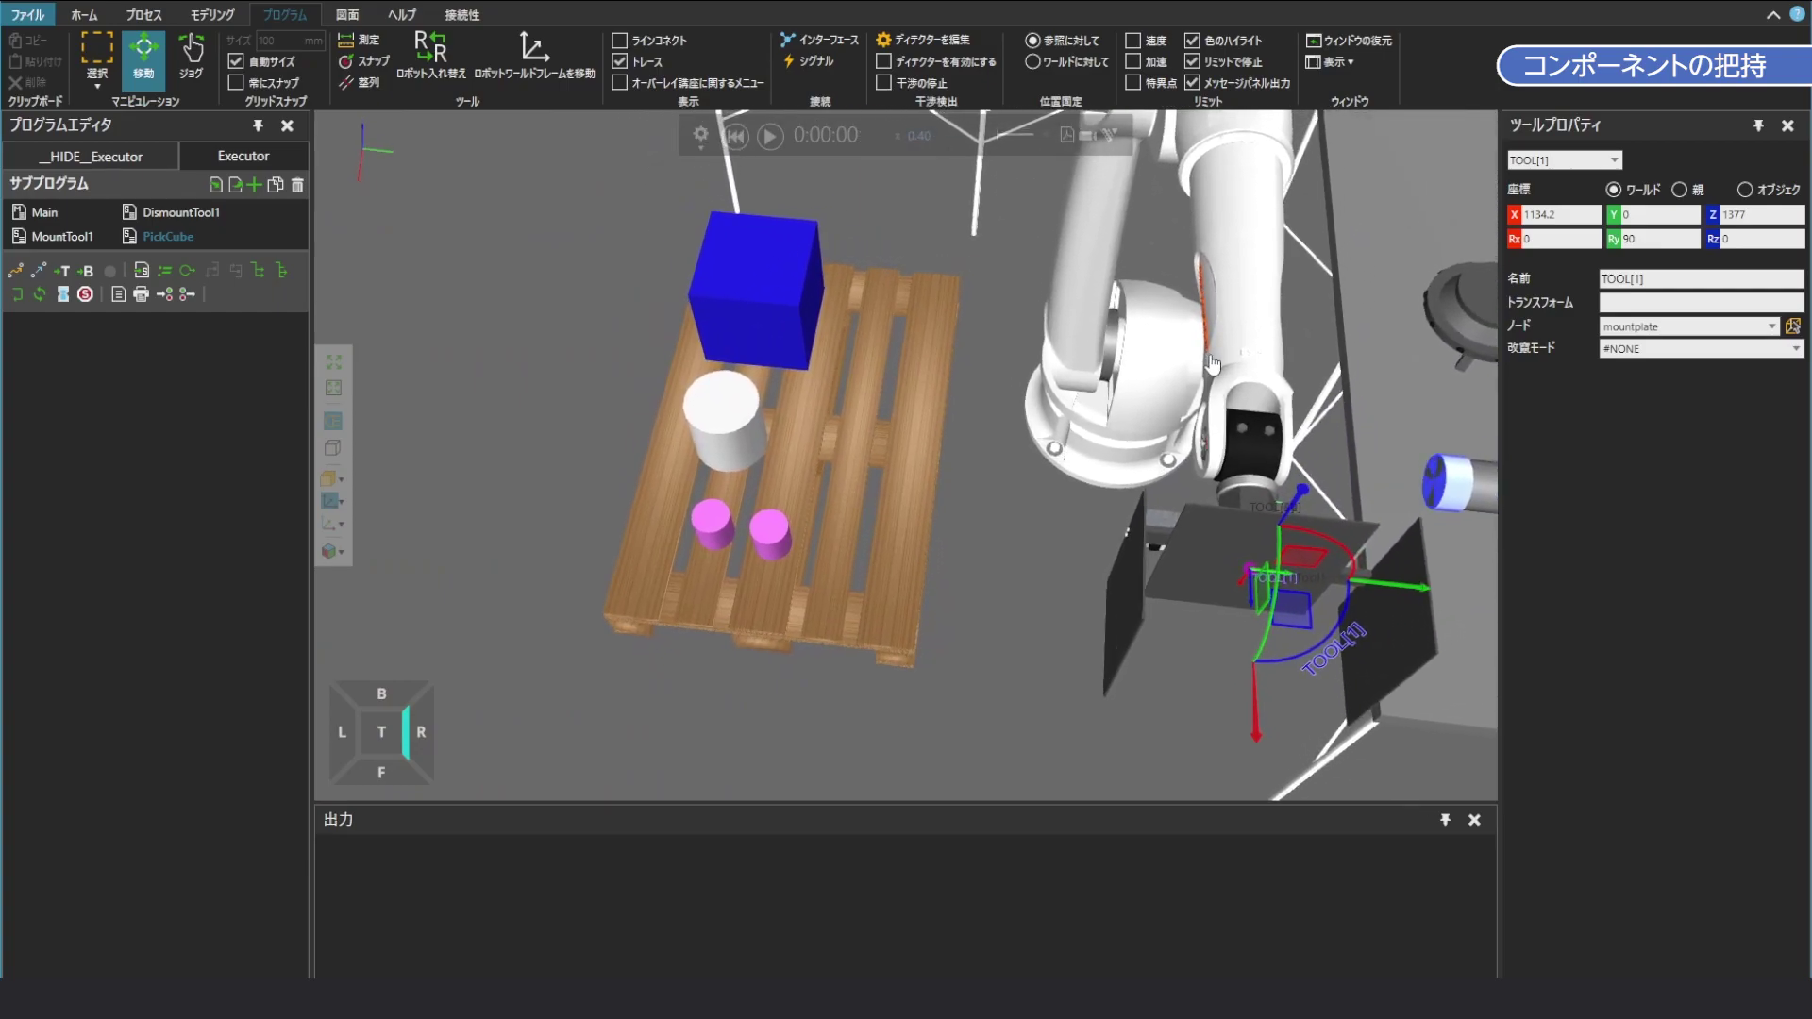
left_click(142, 239)
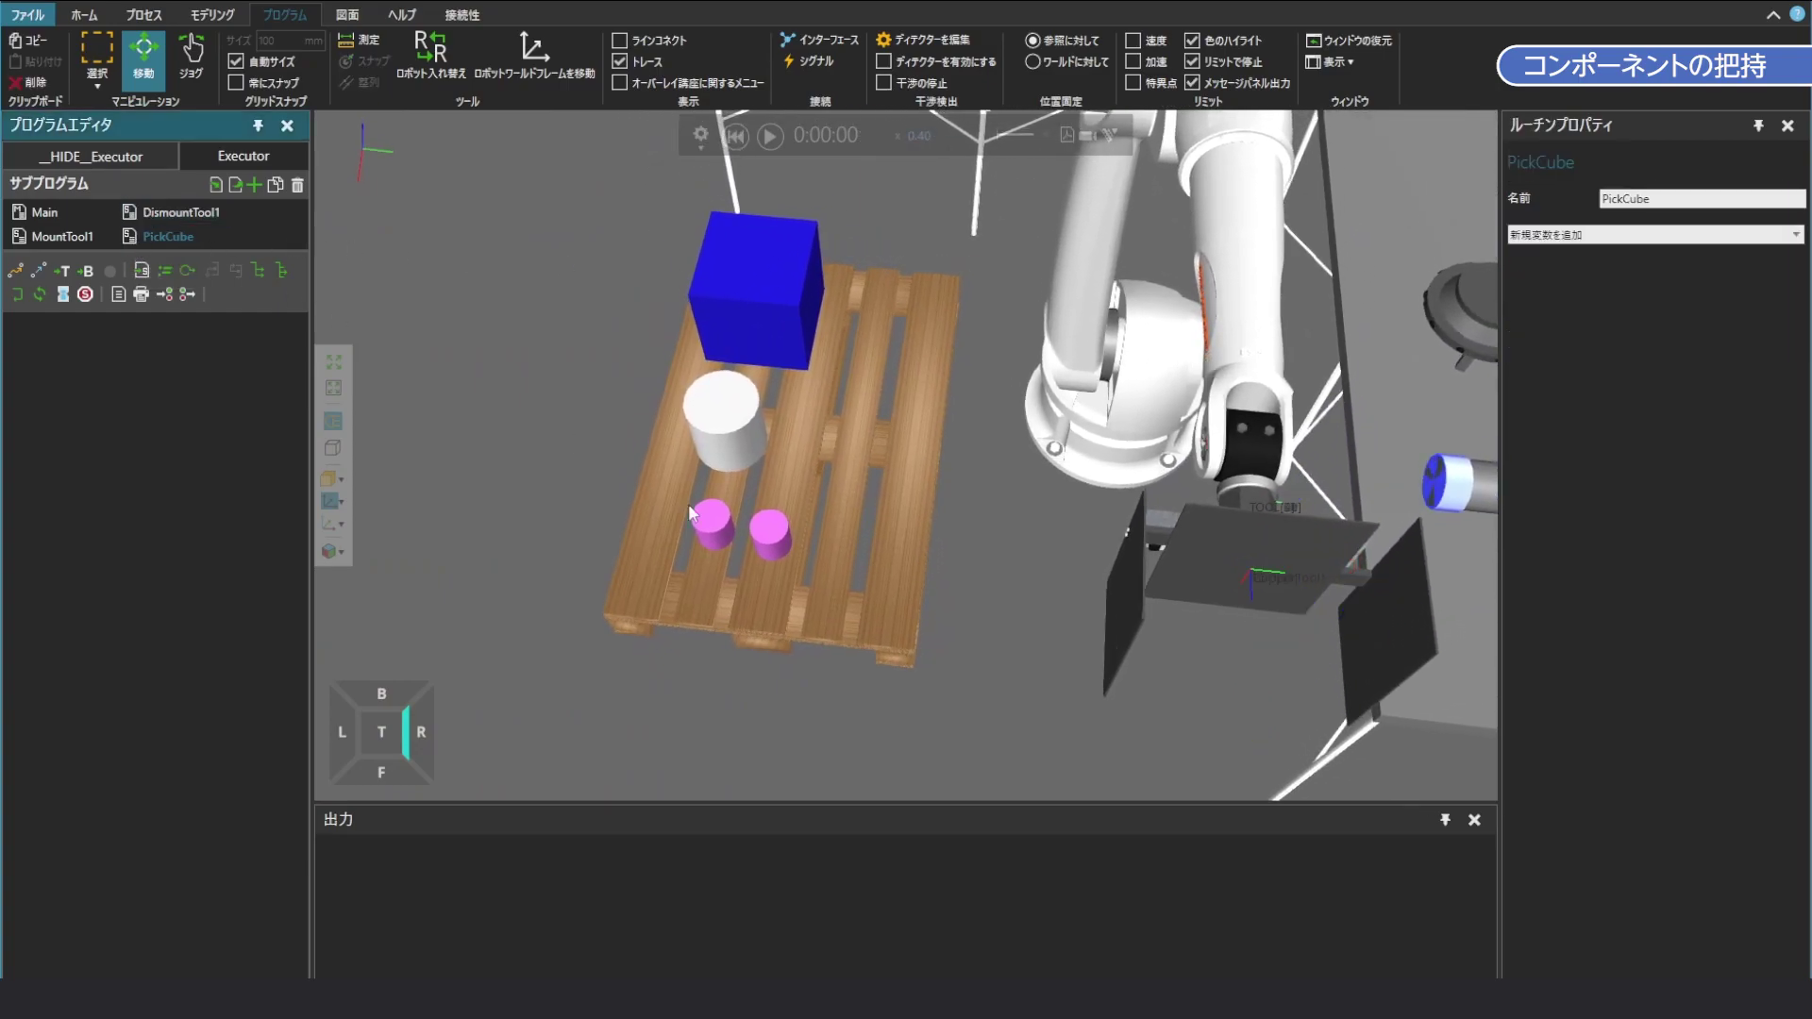
left_click(191, 56)
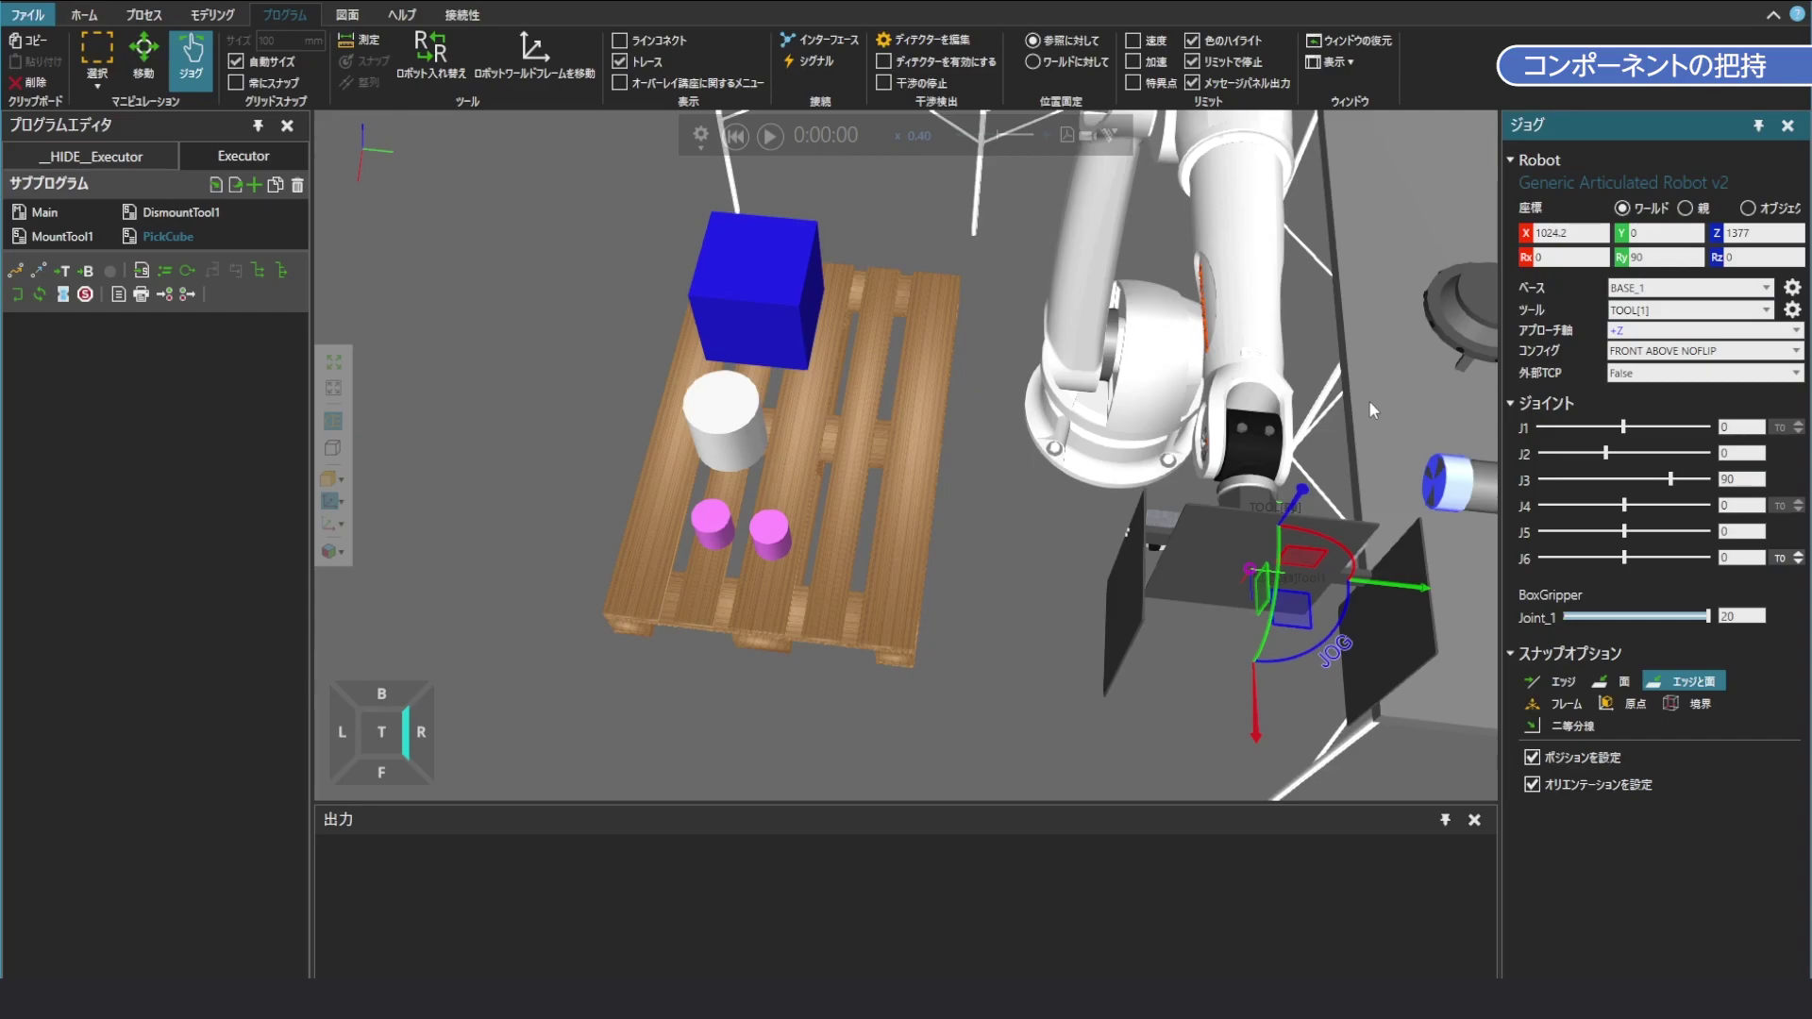
left_click(1765, 310)
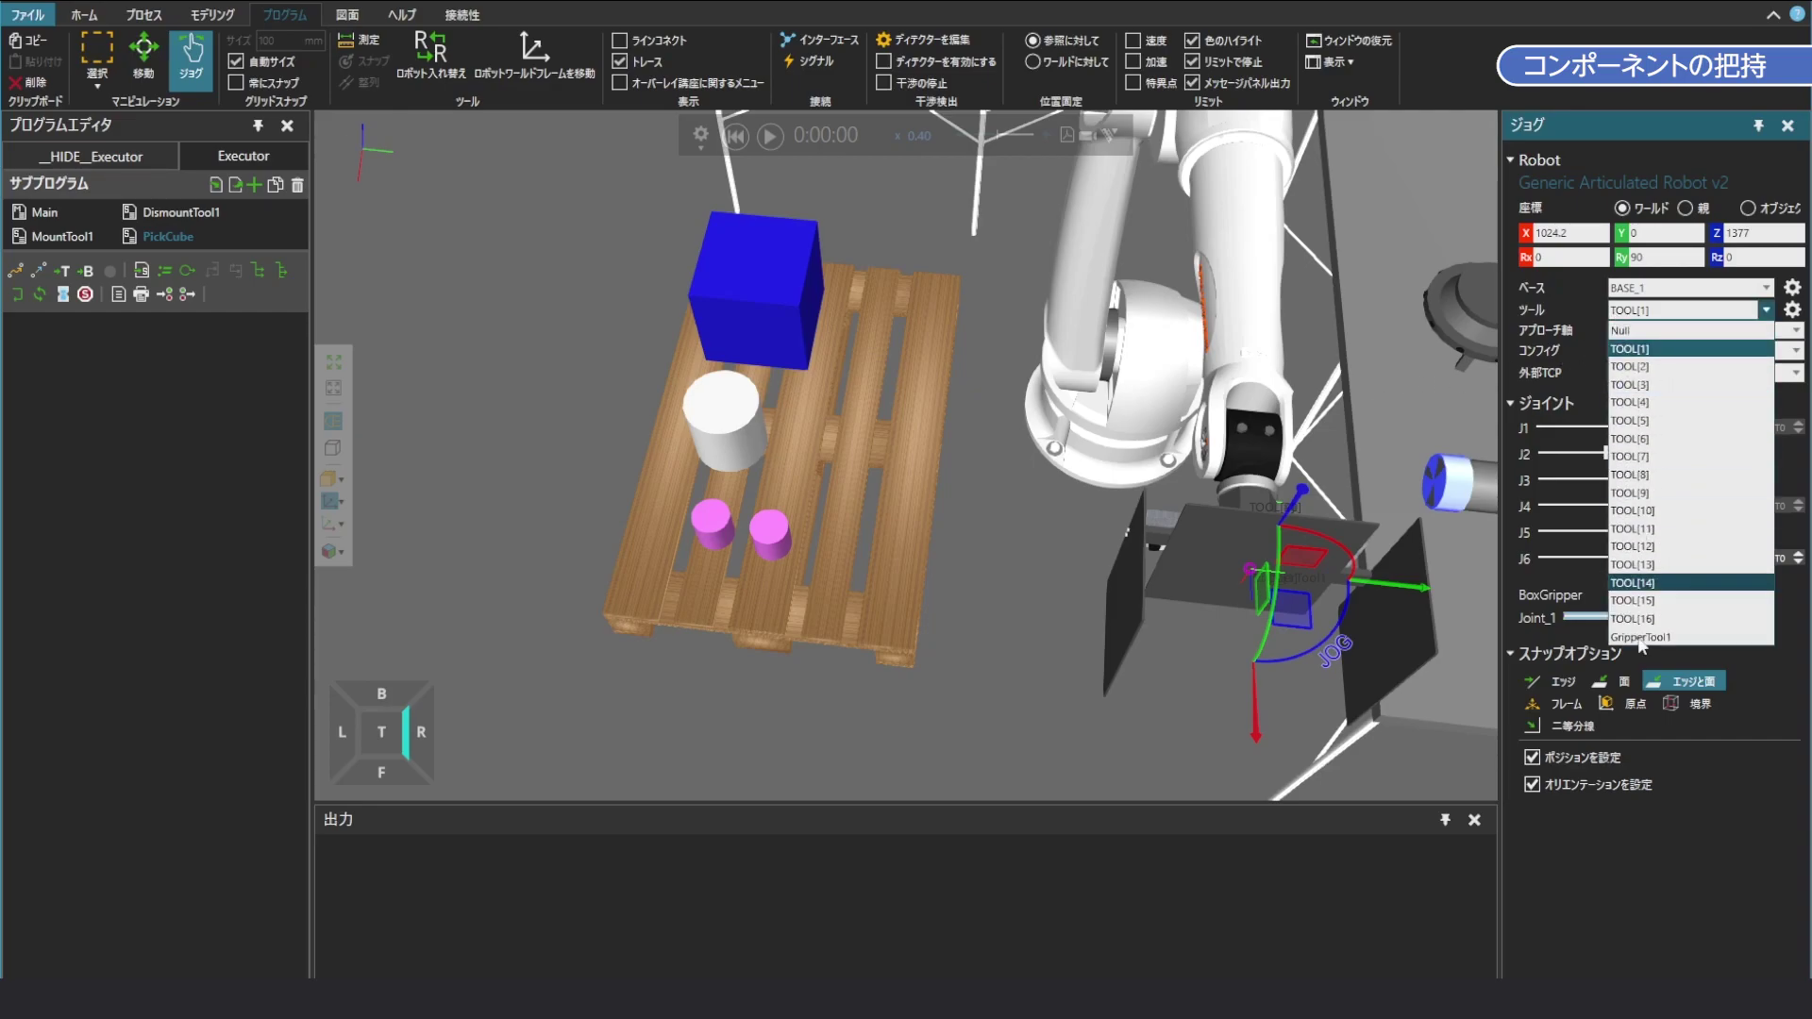
left_click(1645, 638)
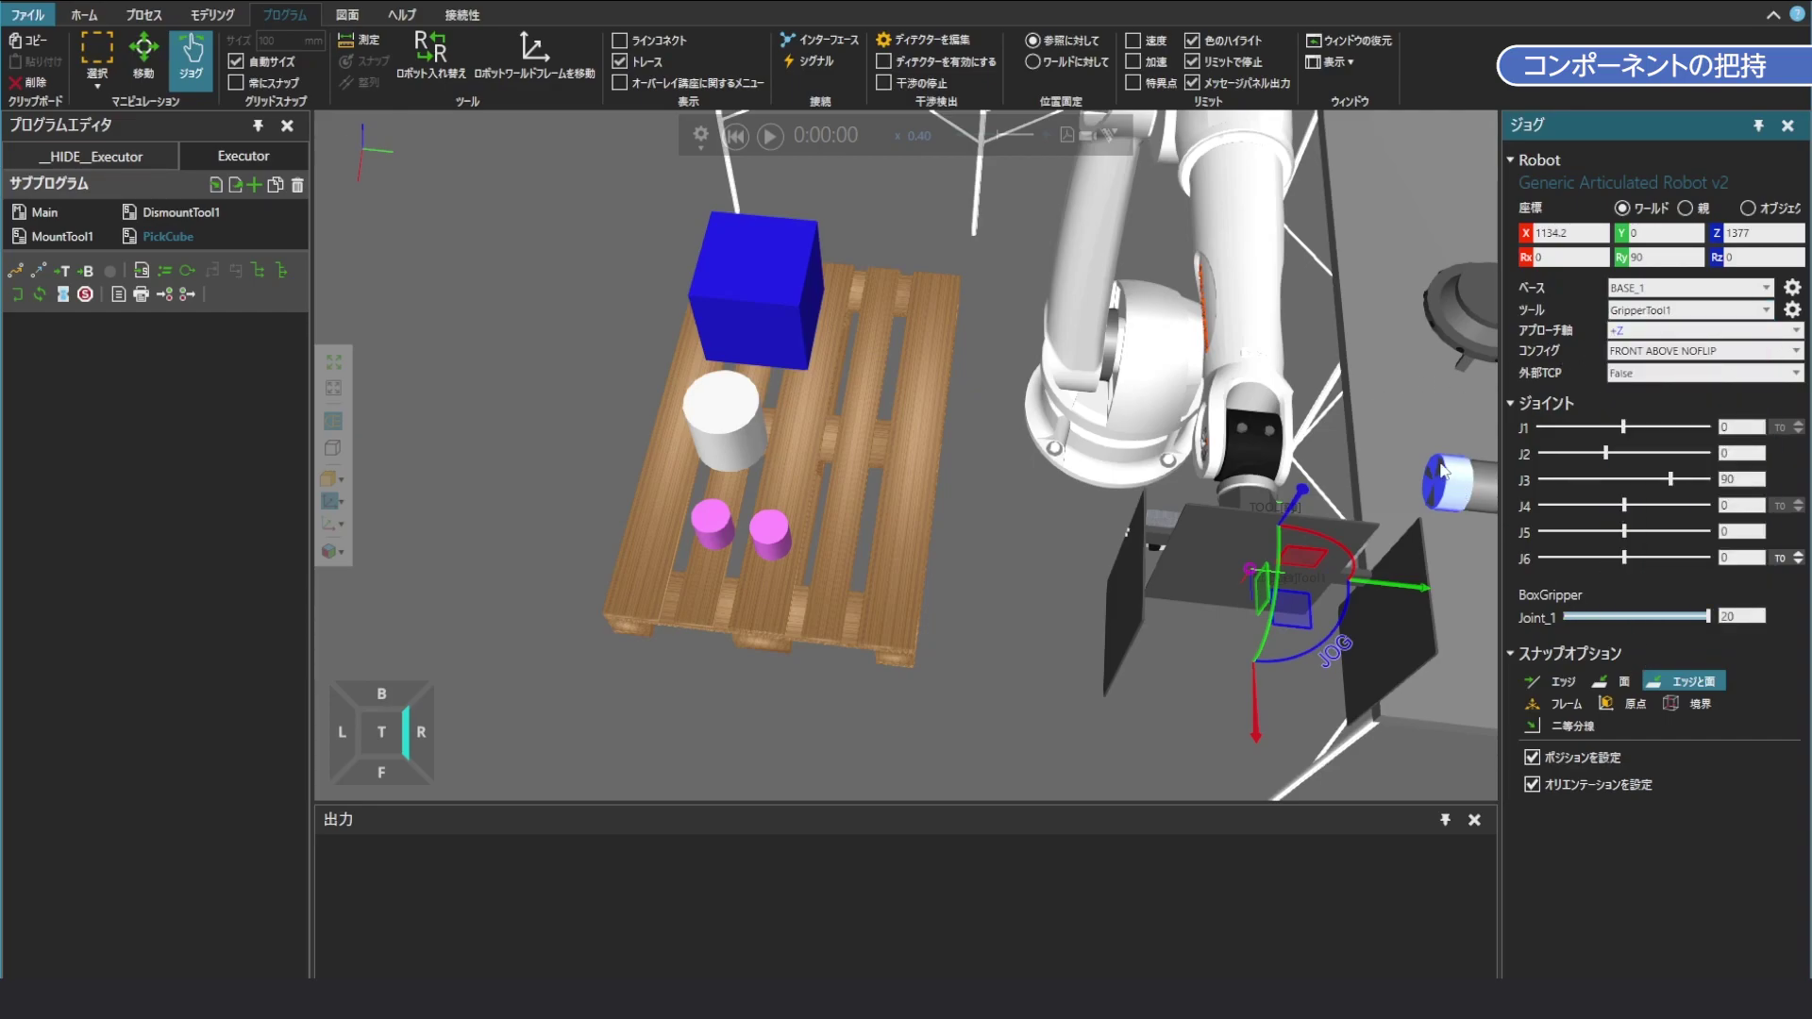
Snap the gripper to the centre of the blue cube's top face and try closing its jaws to 0
left_click(444, 57)
left_click(368, 68)
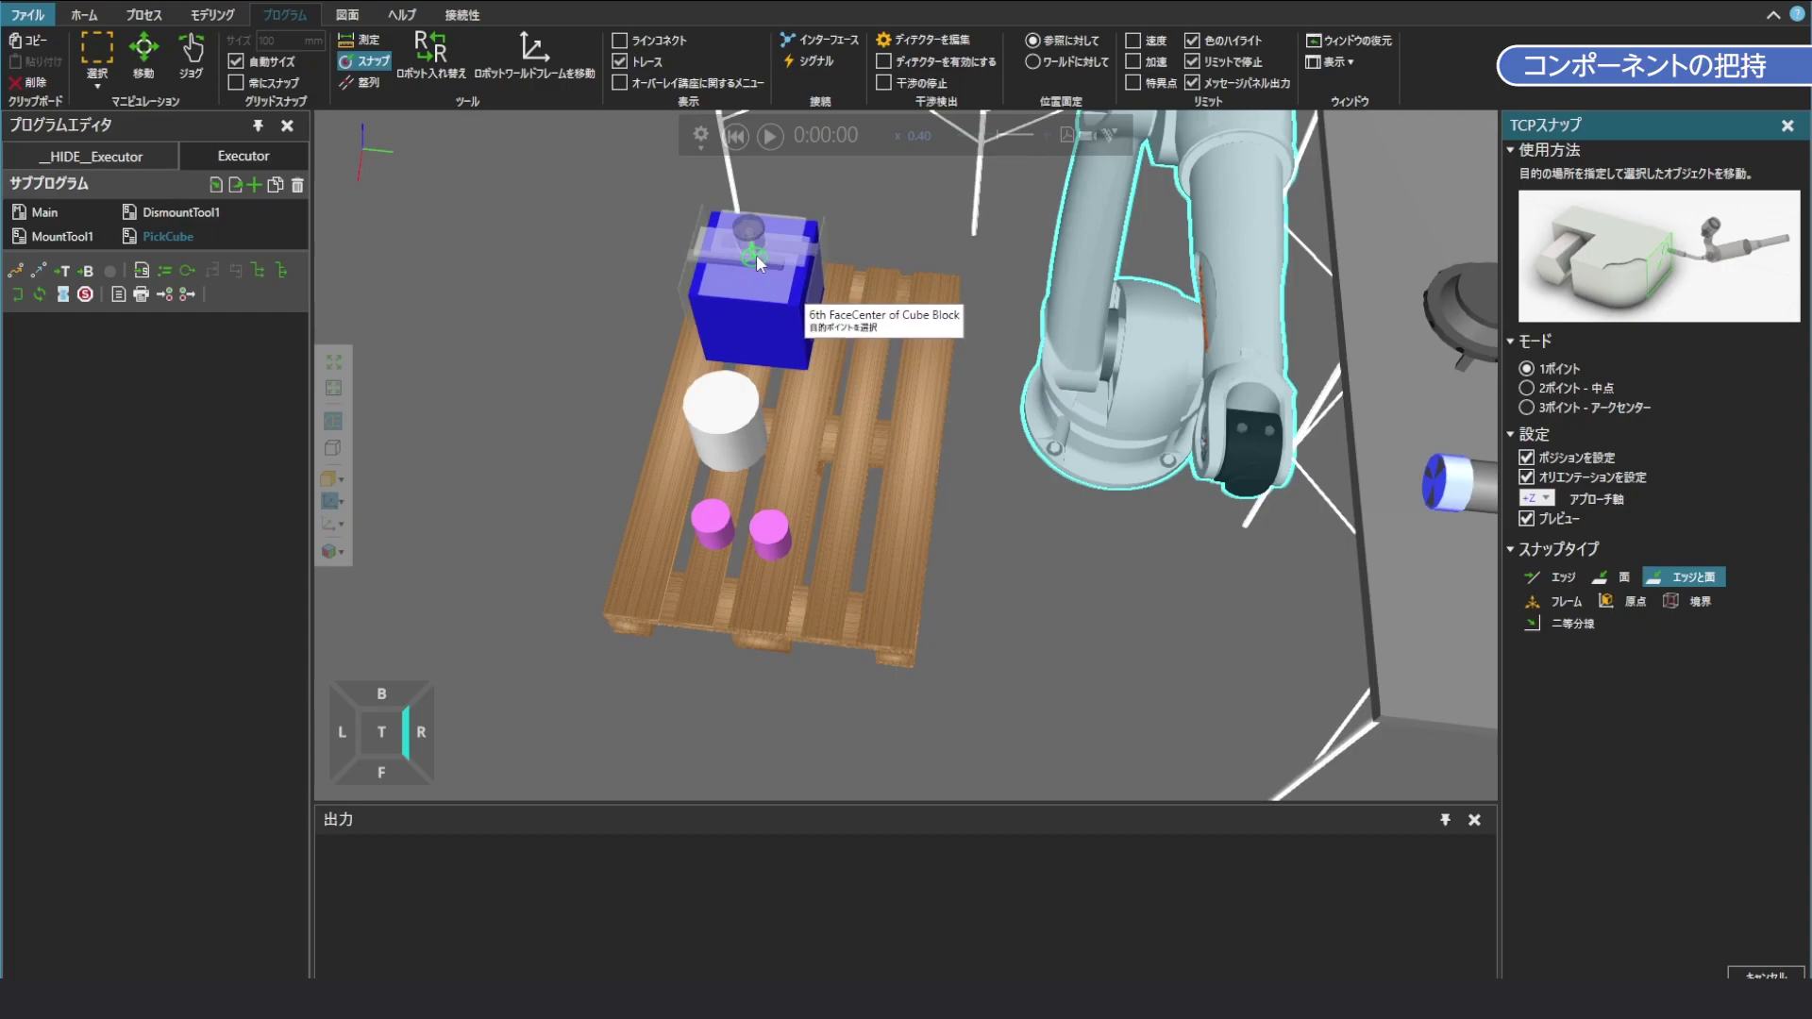
left_click(756, 253)
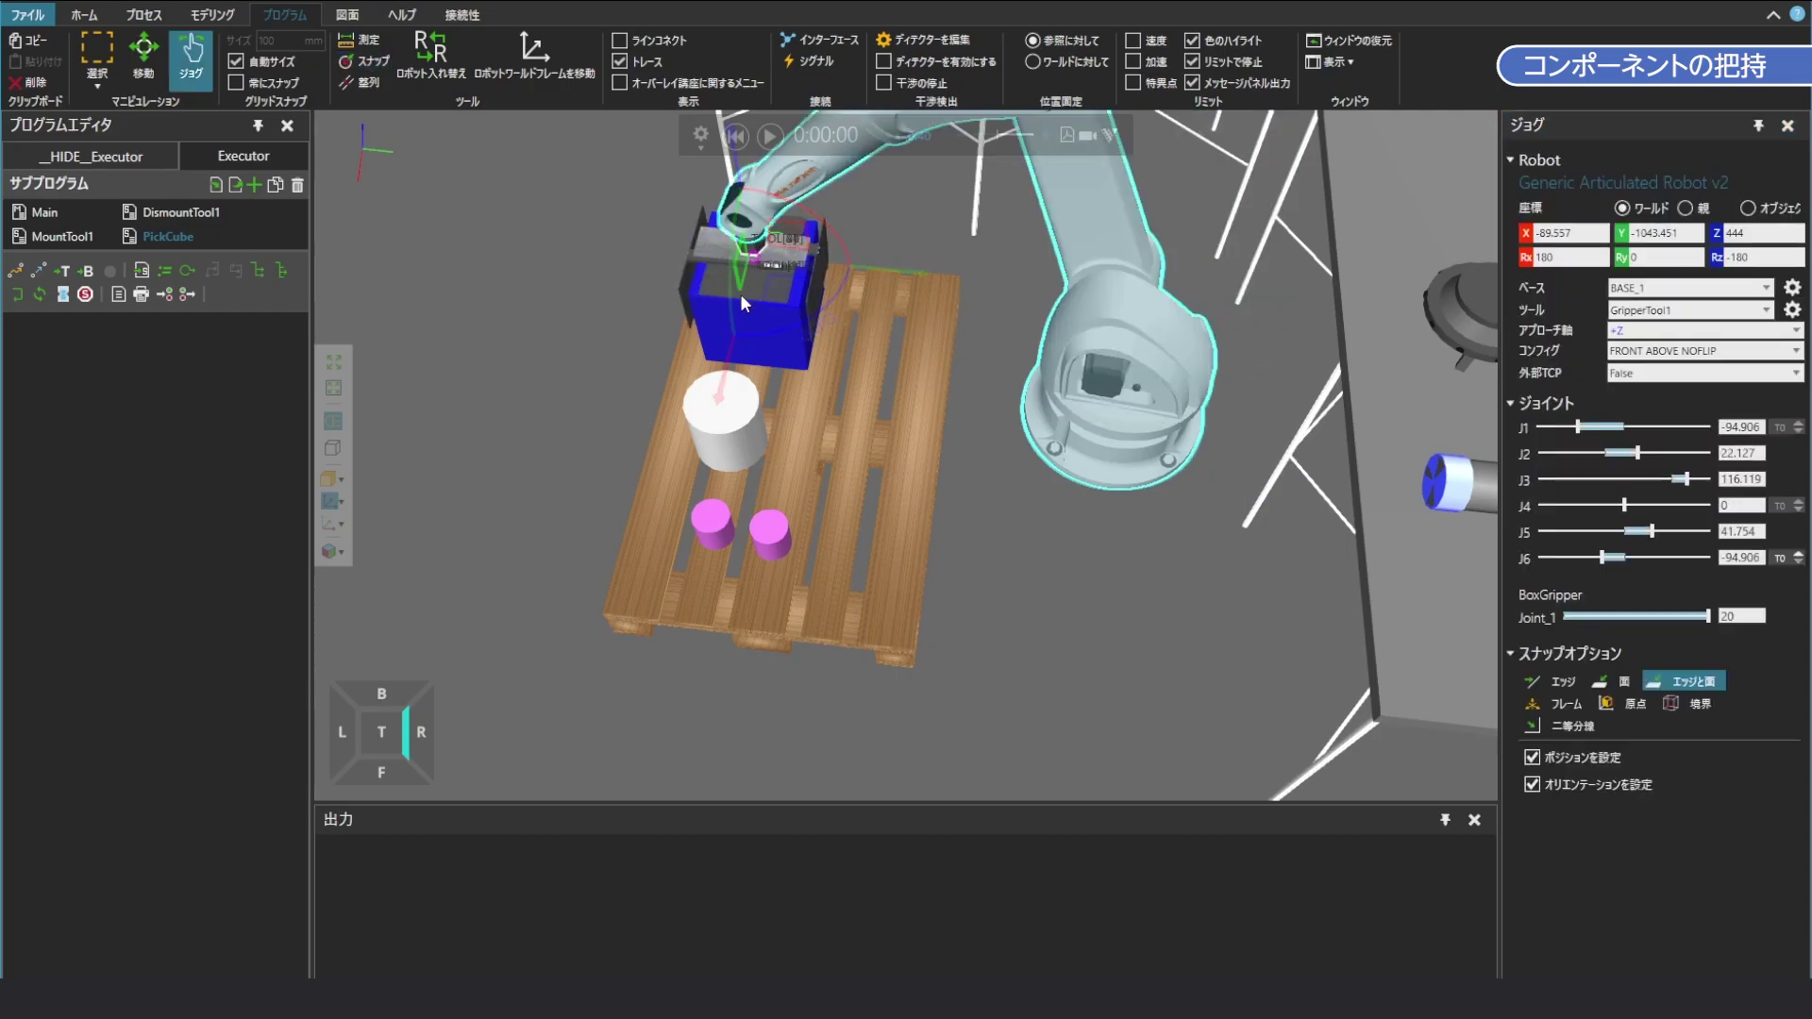
scroll(750, 305, "up", 5)
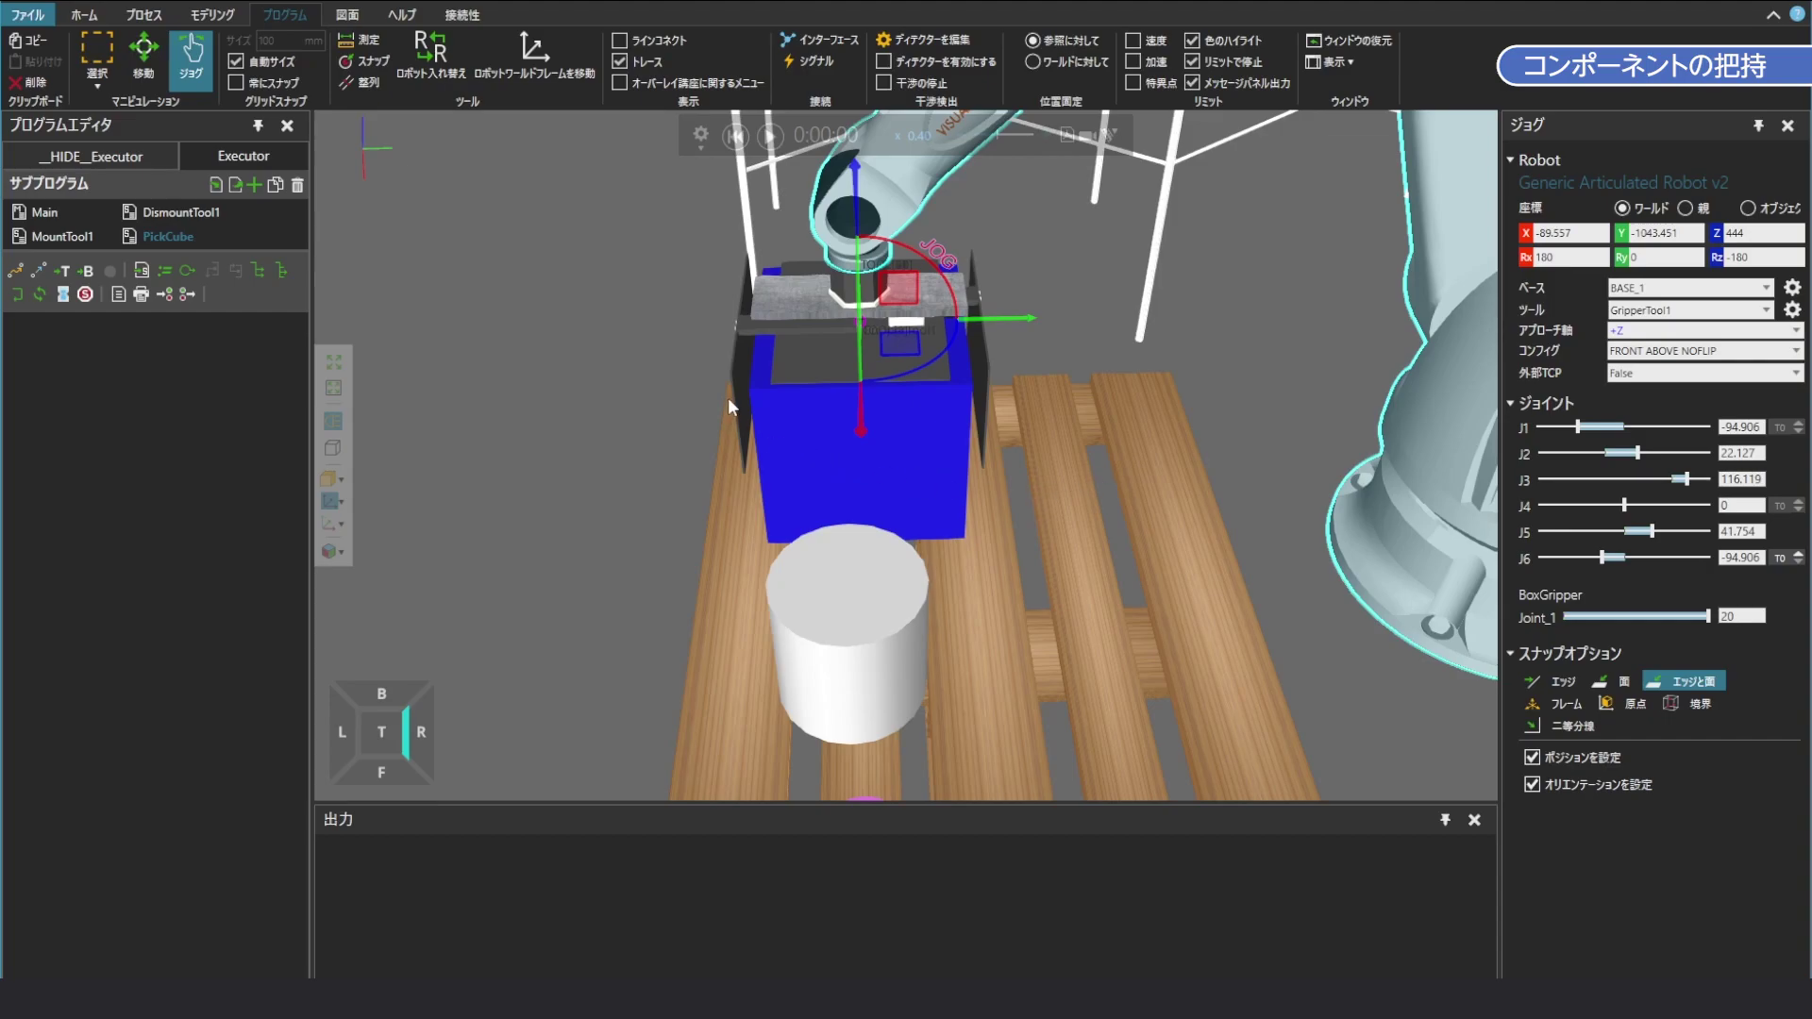
left_click_drag(736, 398, 796, 403)
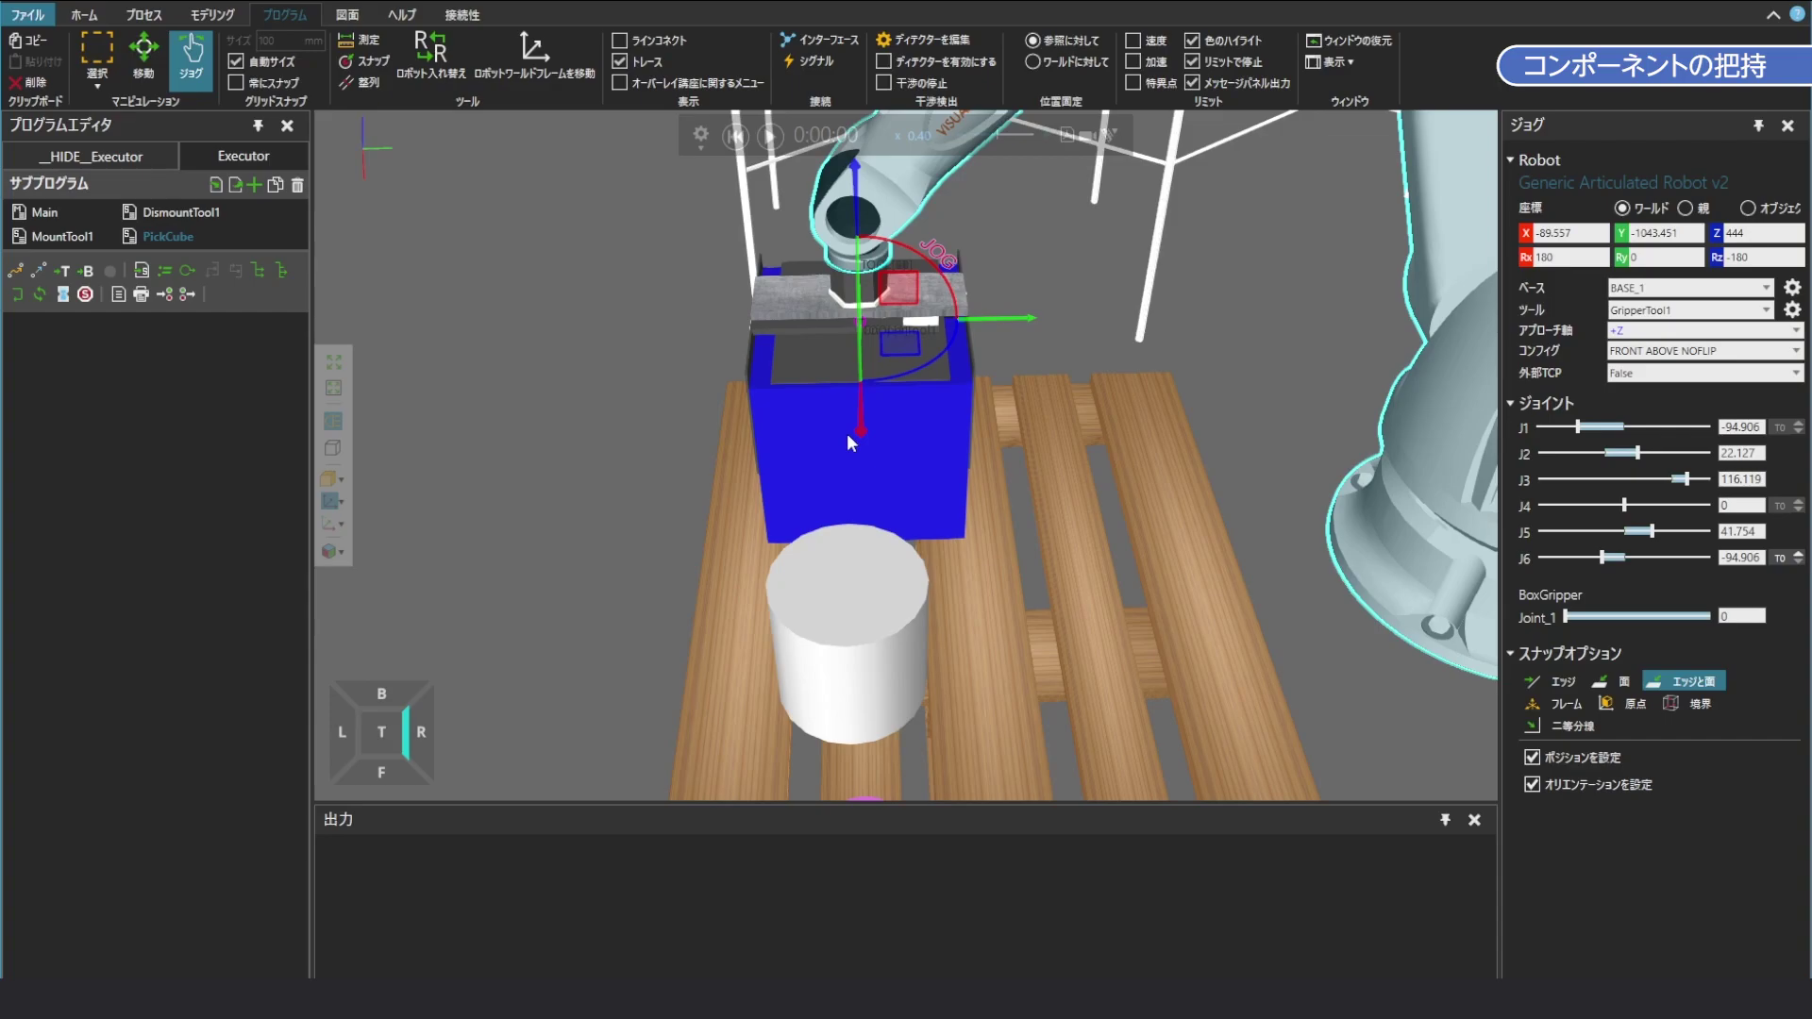
Reset the simulation and save the initial state with the BoxGripper's Joint_1 jogged open to 20
left_click(699, 143)
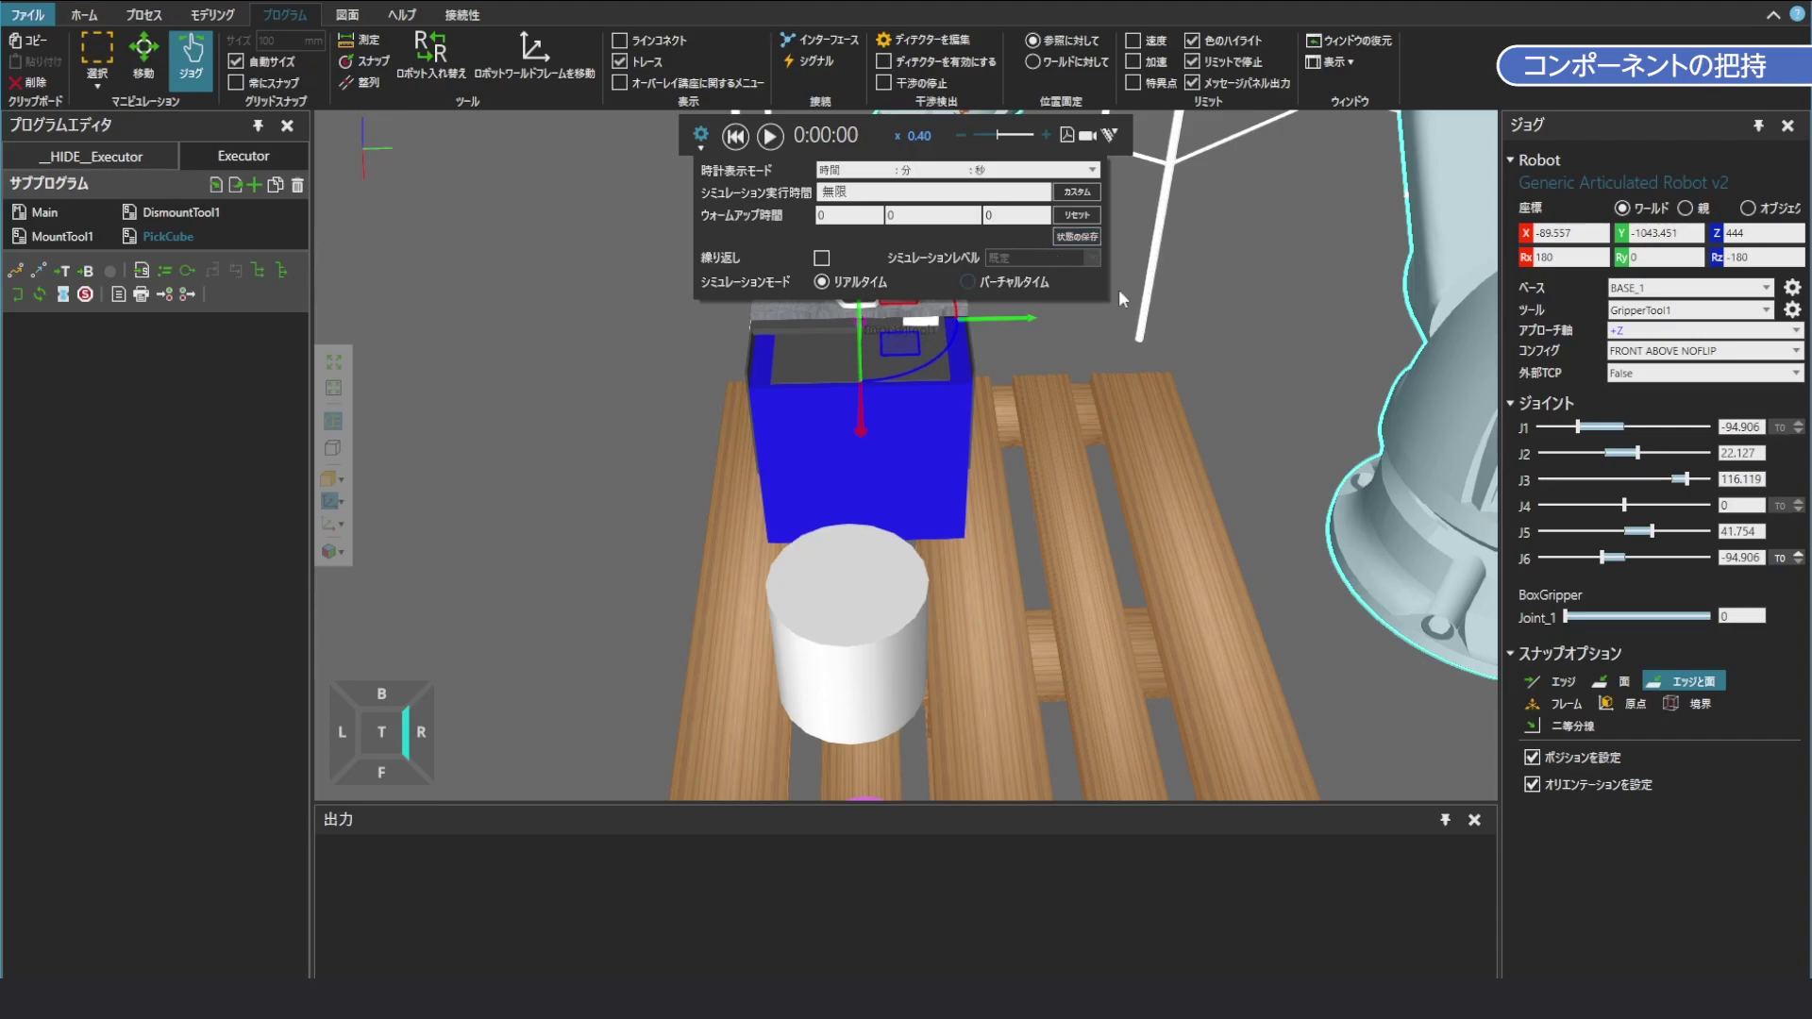
left_click(736, 135)
scroll(1344, 498, "down", 1)
right_click_drag(1373, 498, 940, 496)
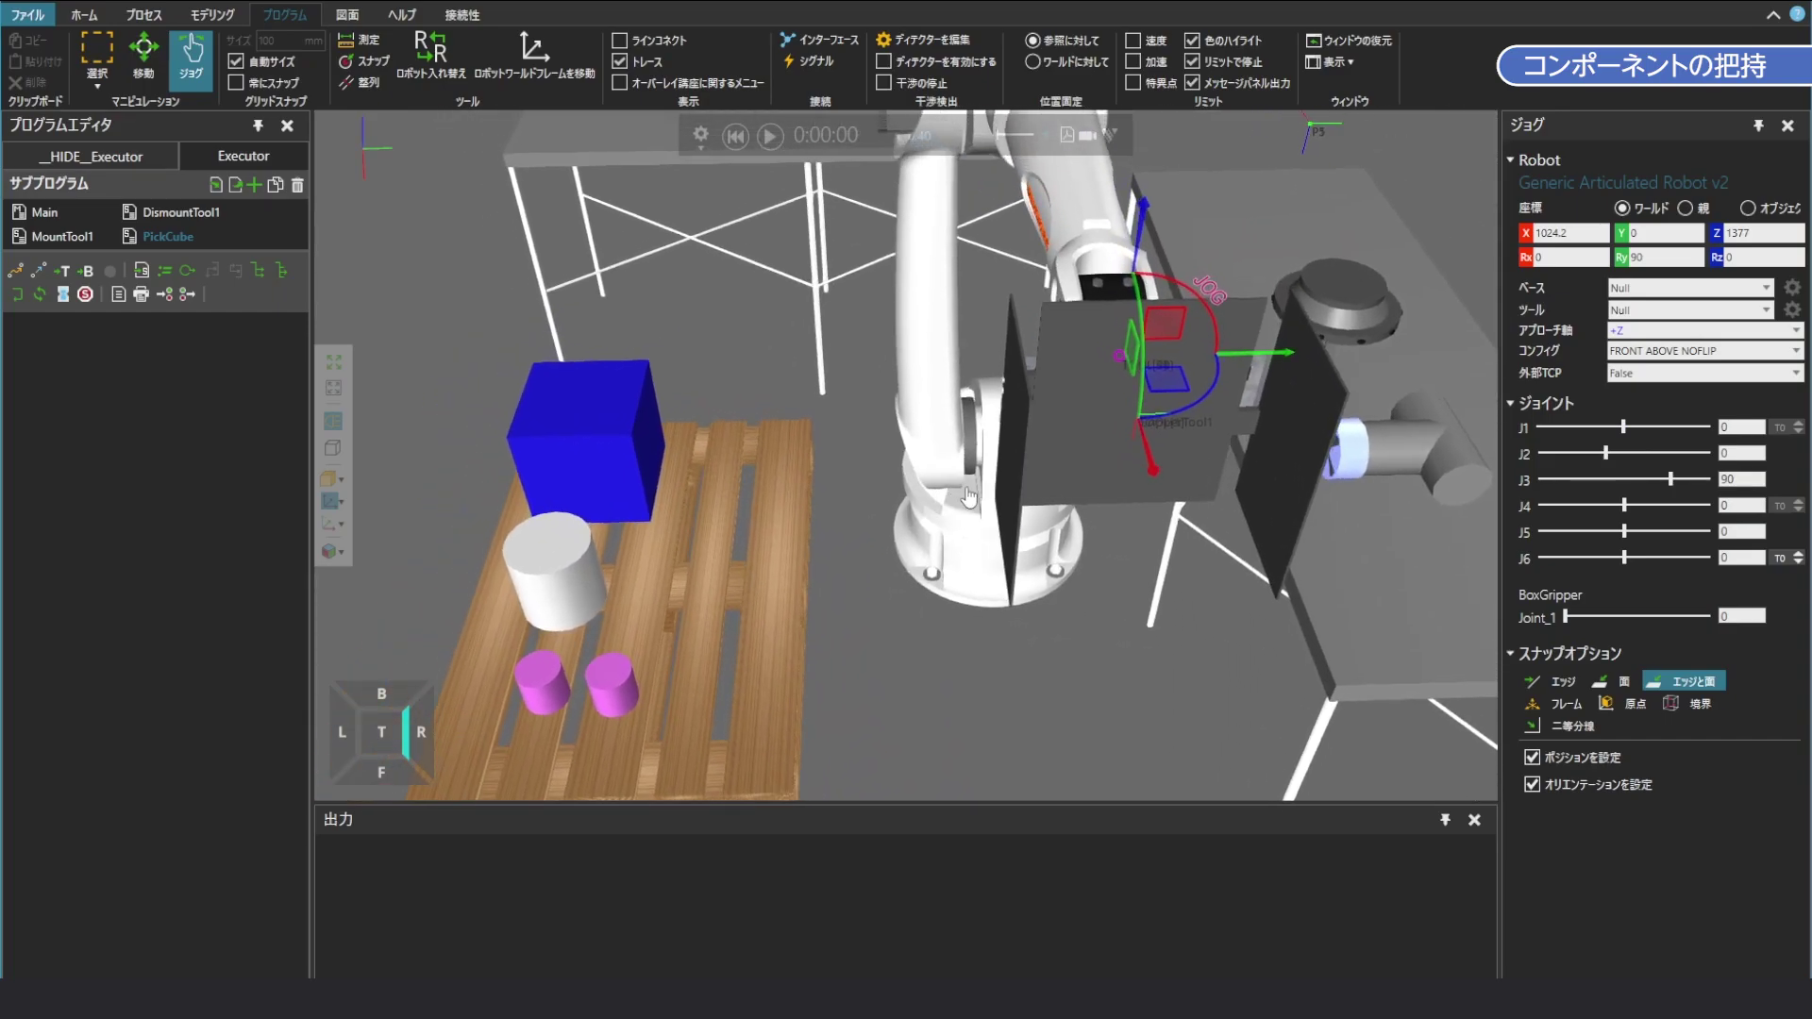
left_click_drag(1566, 617, 1708, 619)
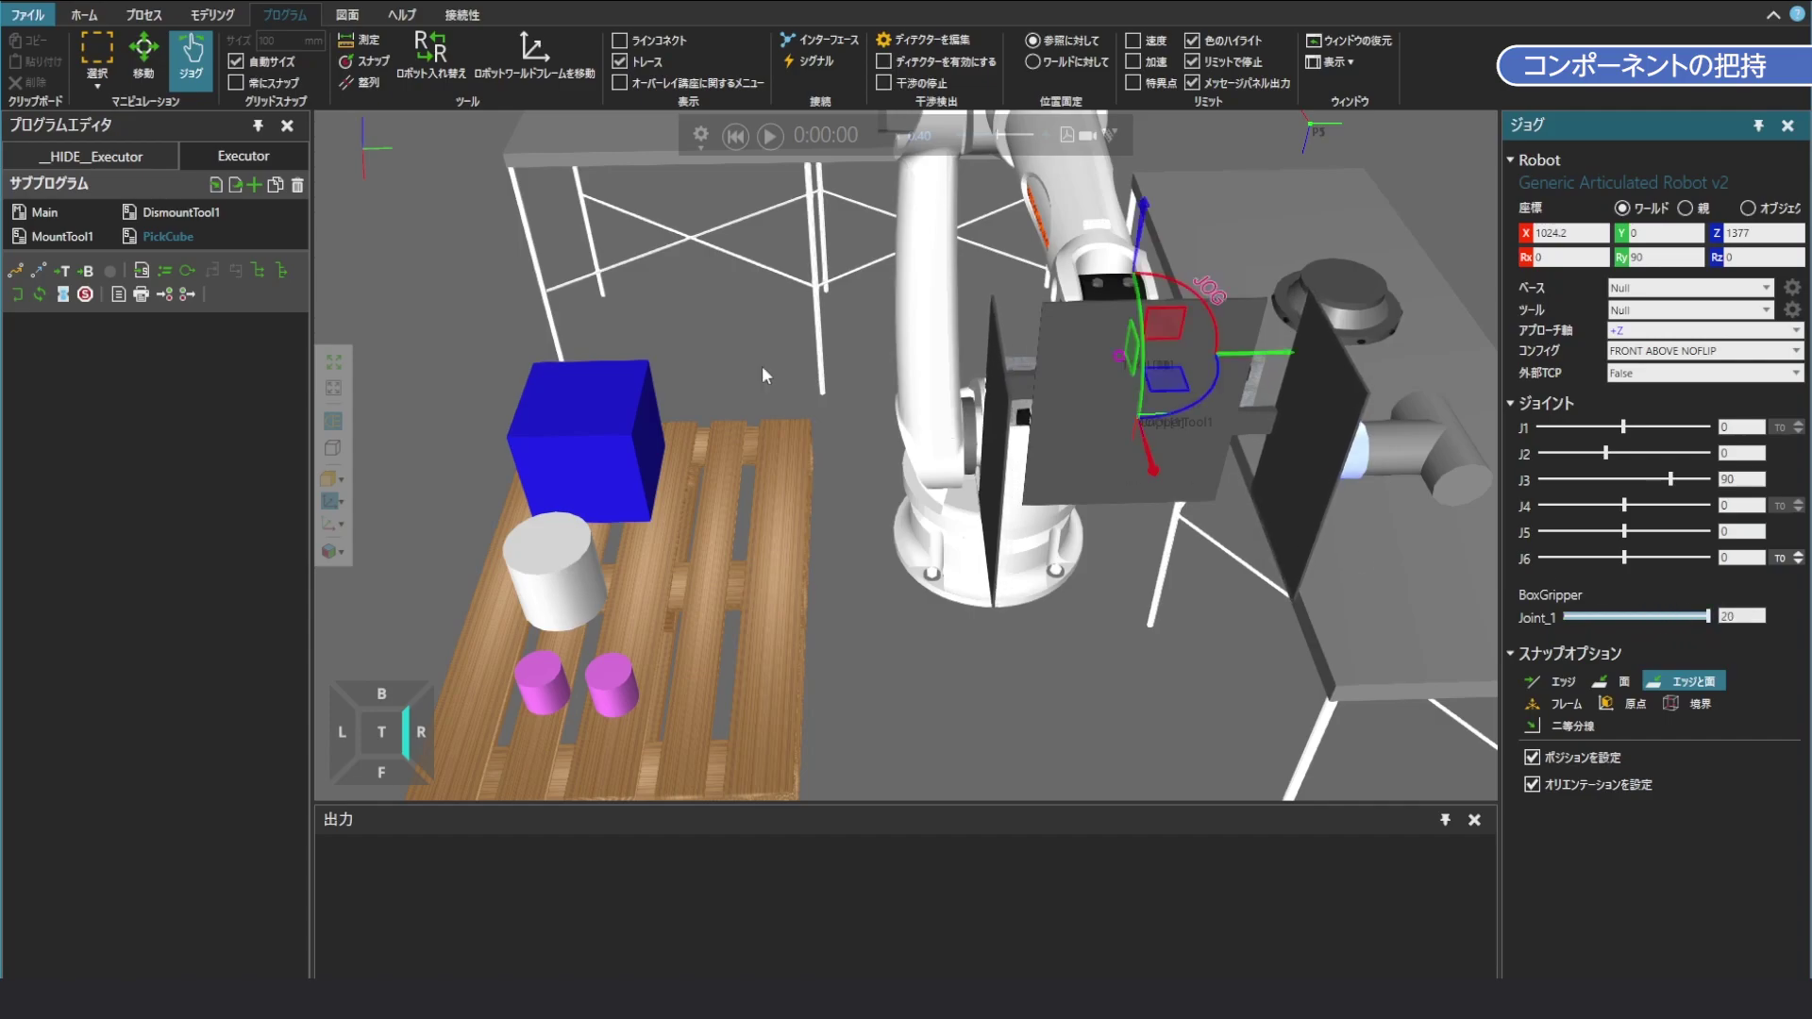
left_click(700, 135)
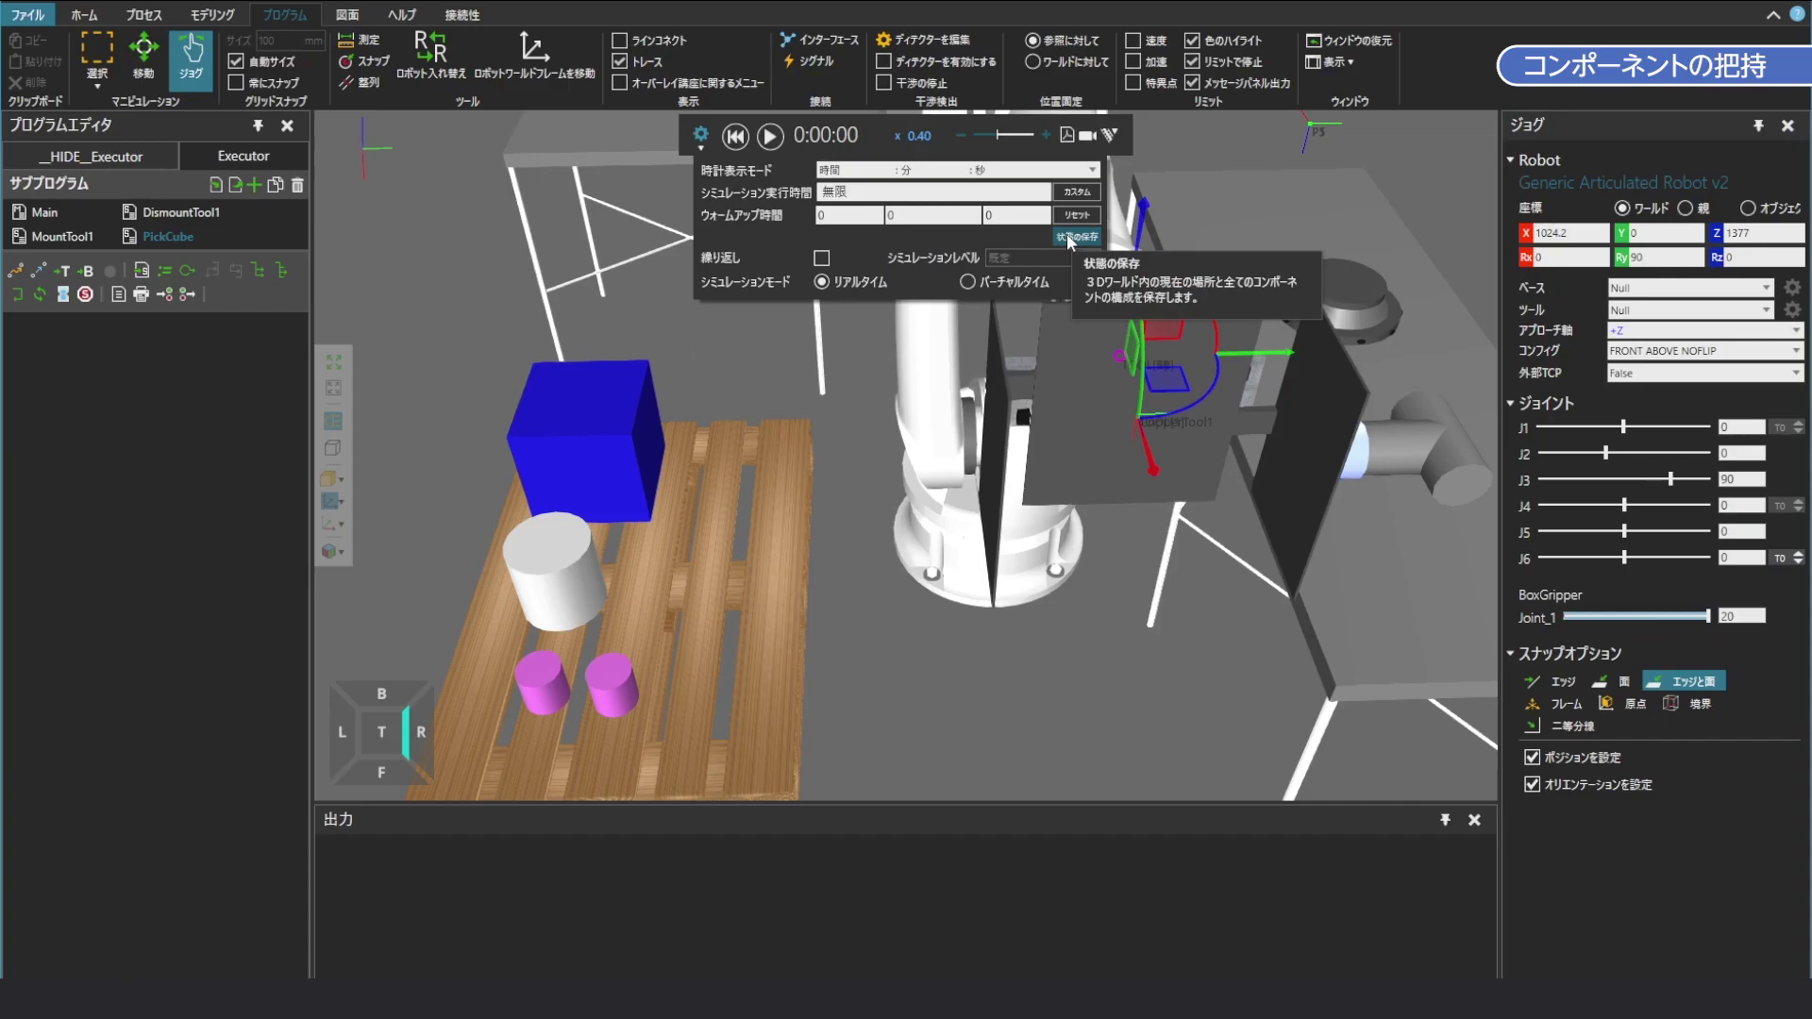
Set the robot's jog tool to GripperTool1 and its base to BASE_1 again
left_click(359, 64)
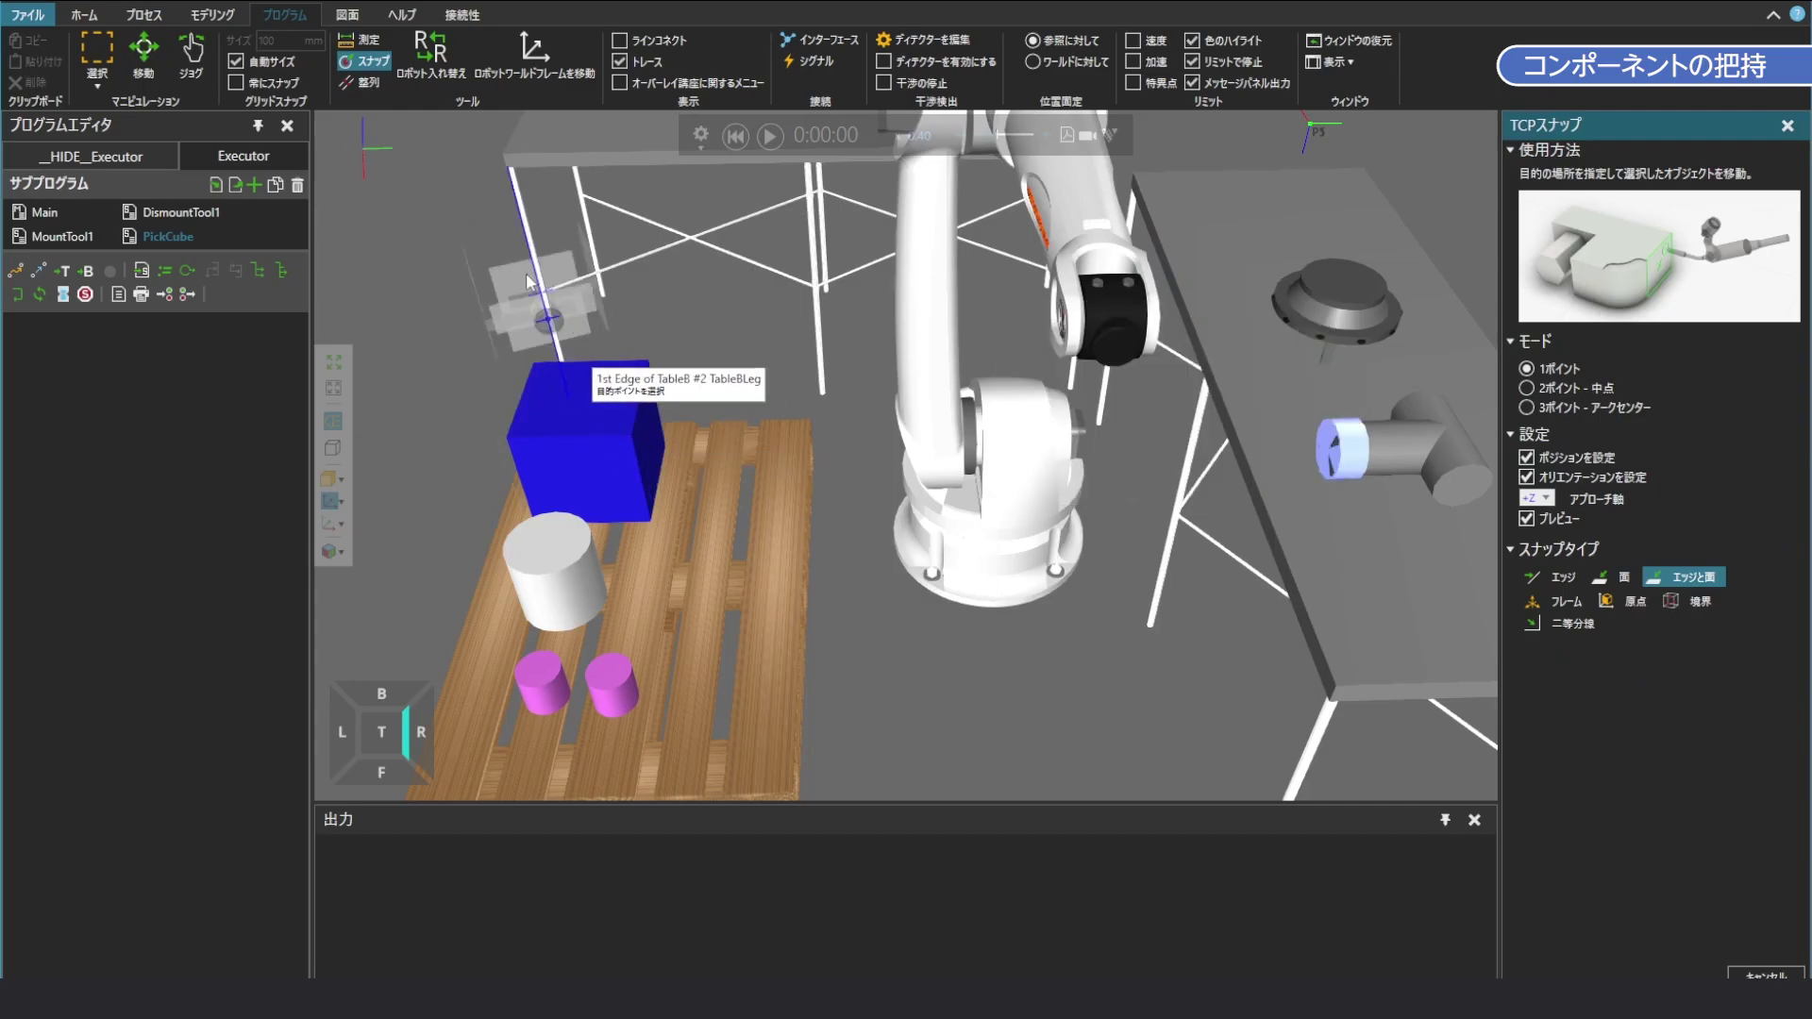
key("Escape")
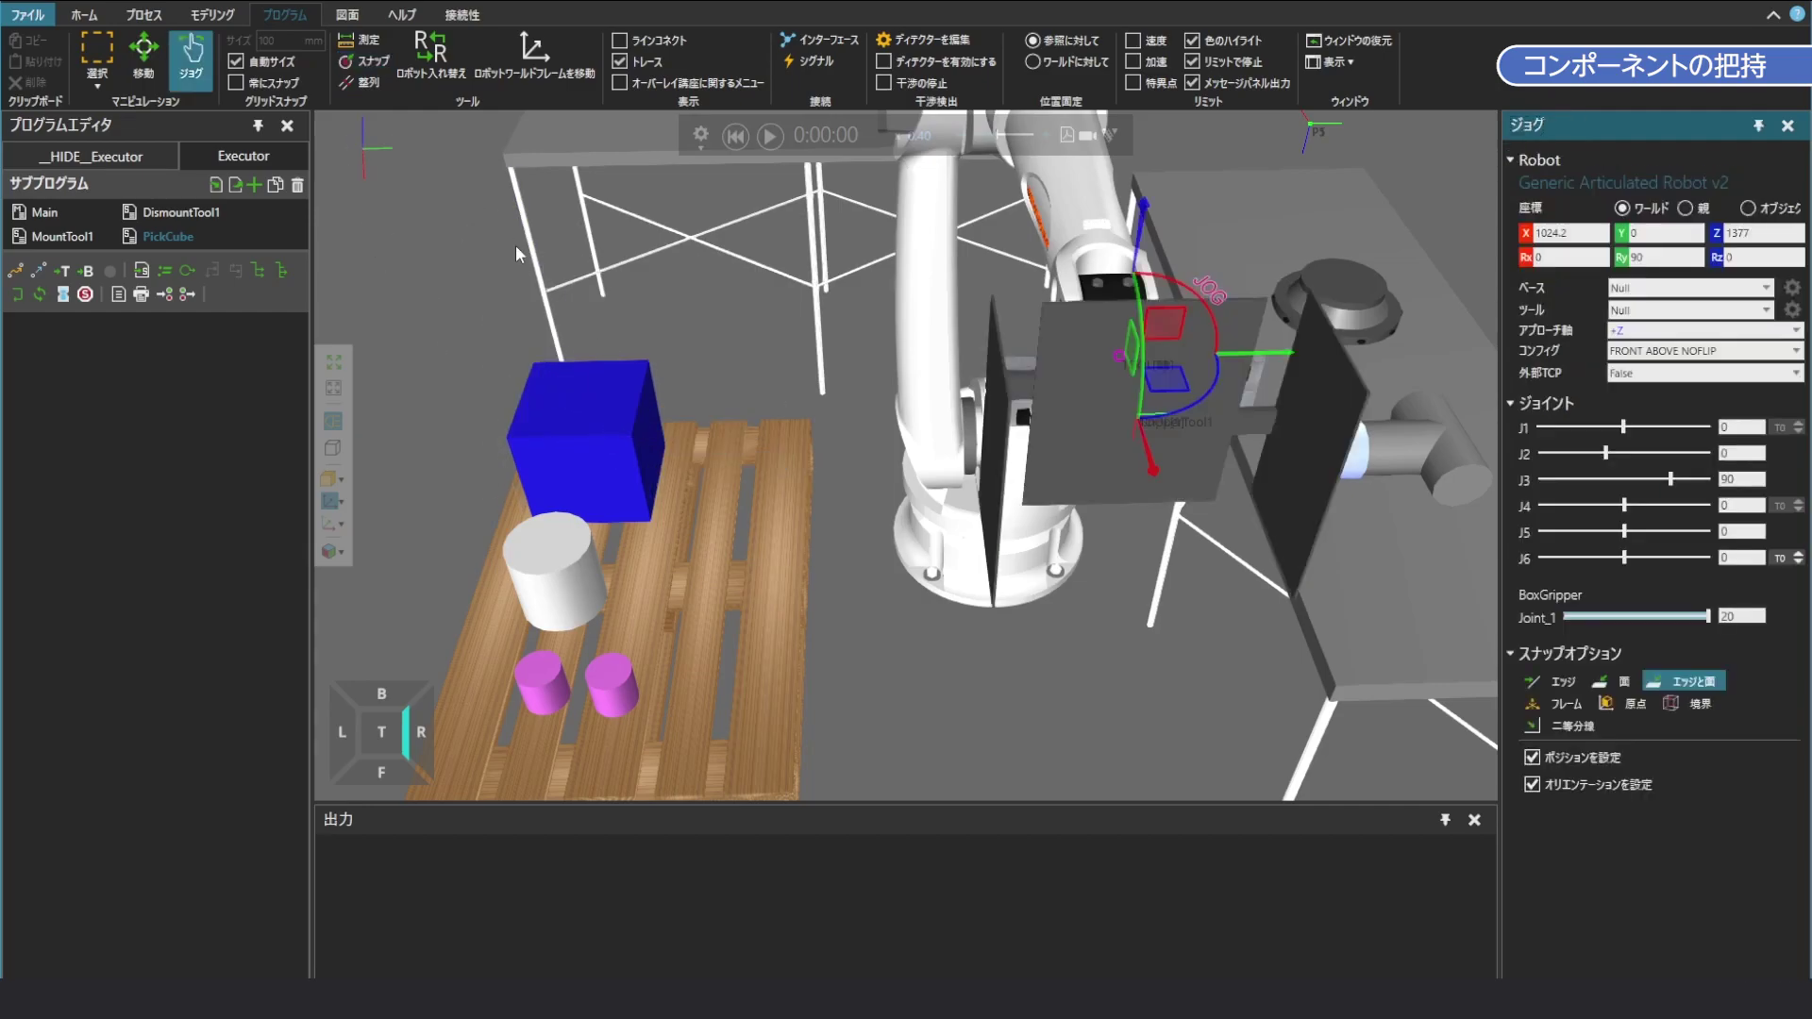
left_click(1672, 310)
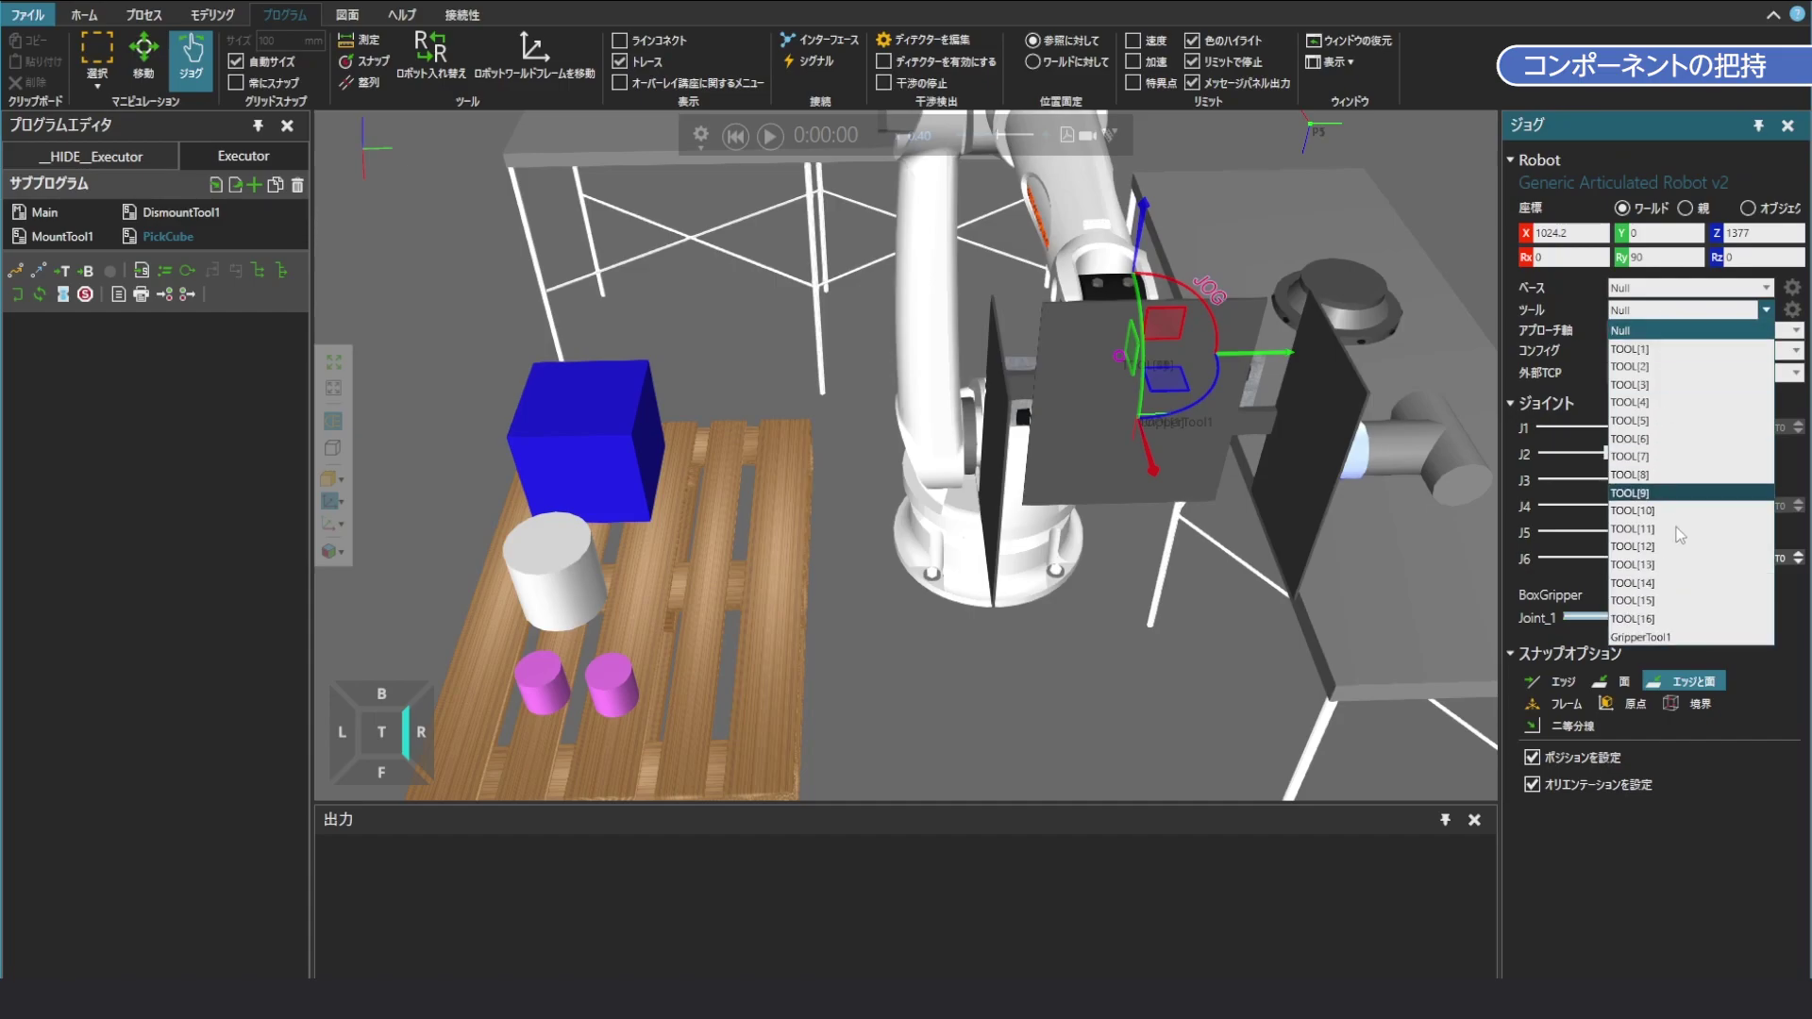
left_click(1684, 636)
left_click(1652, 287)
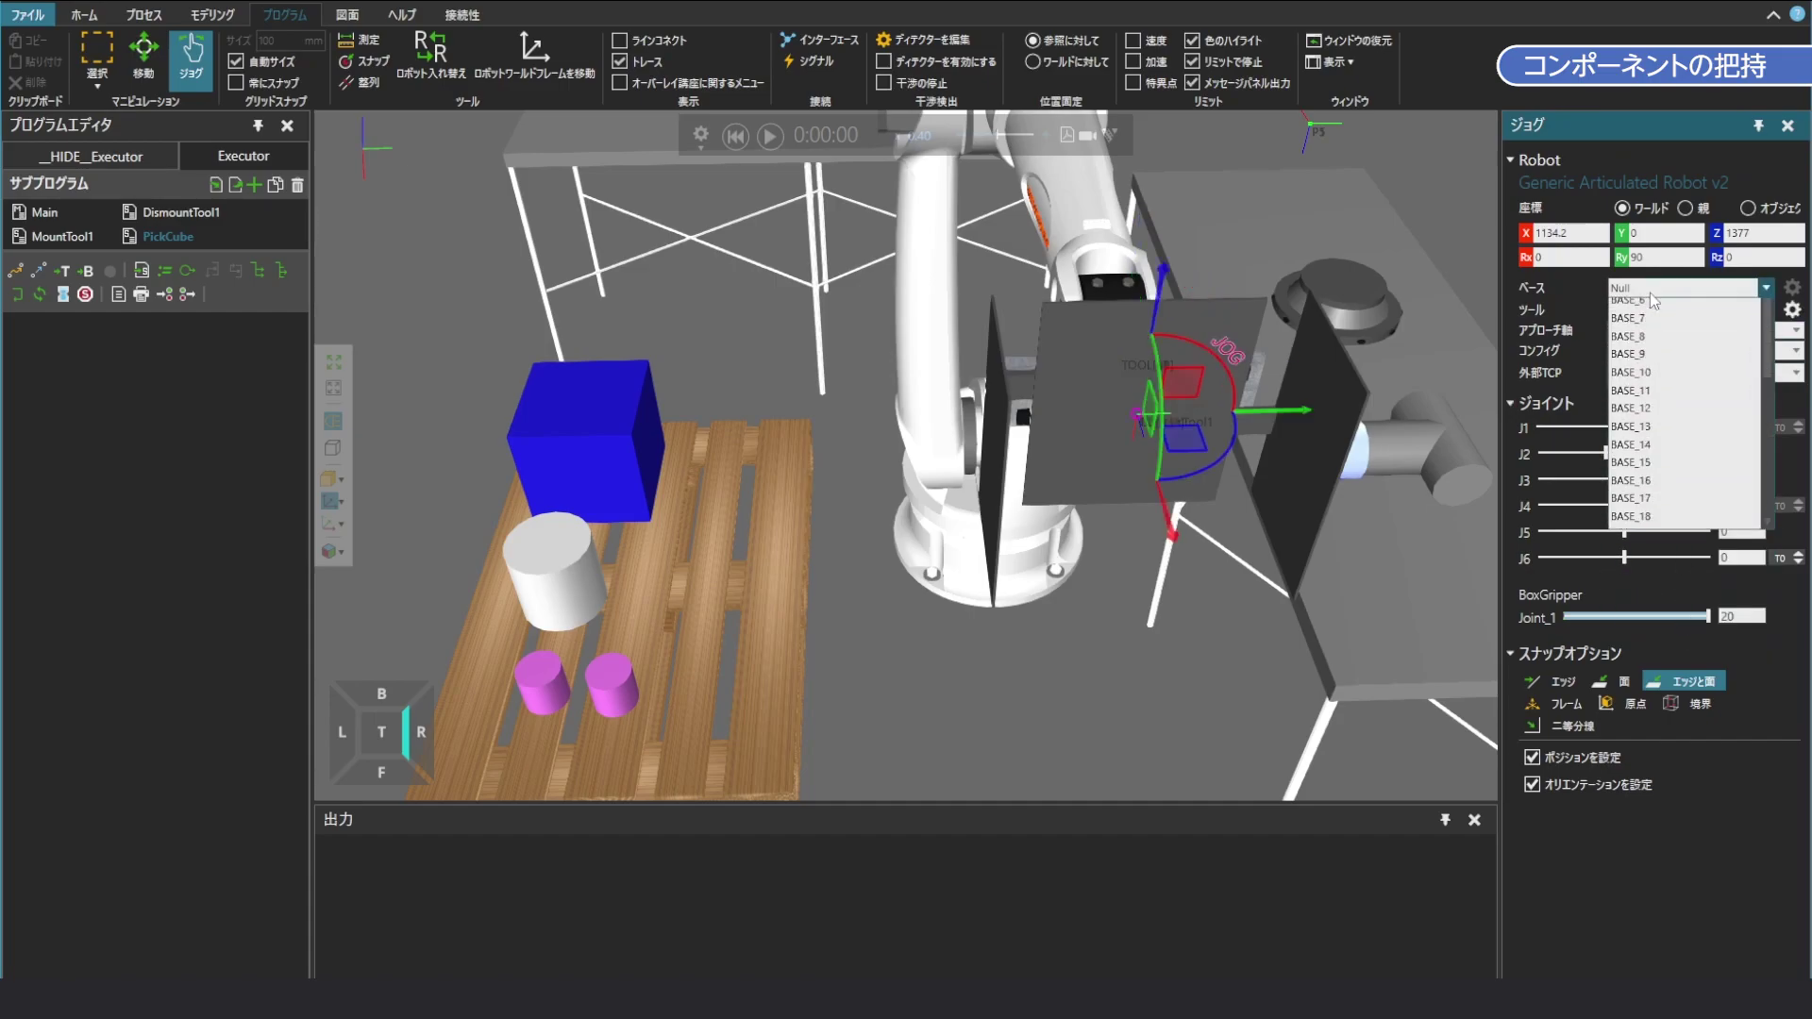
left_click(1651, 329)
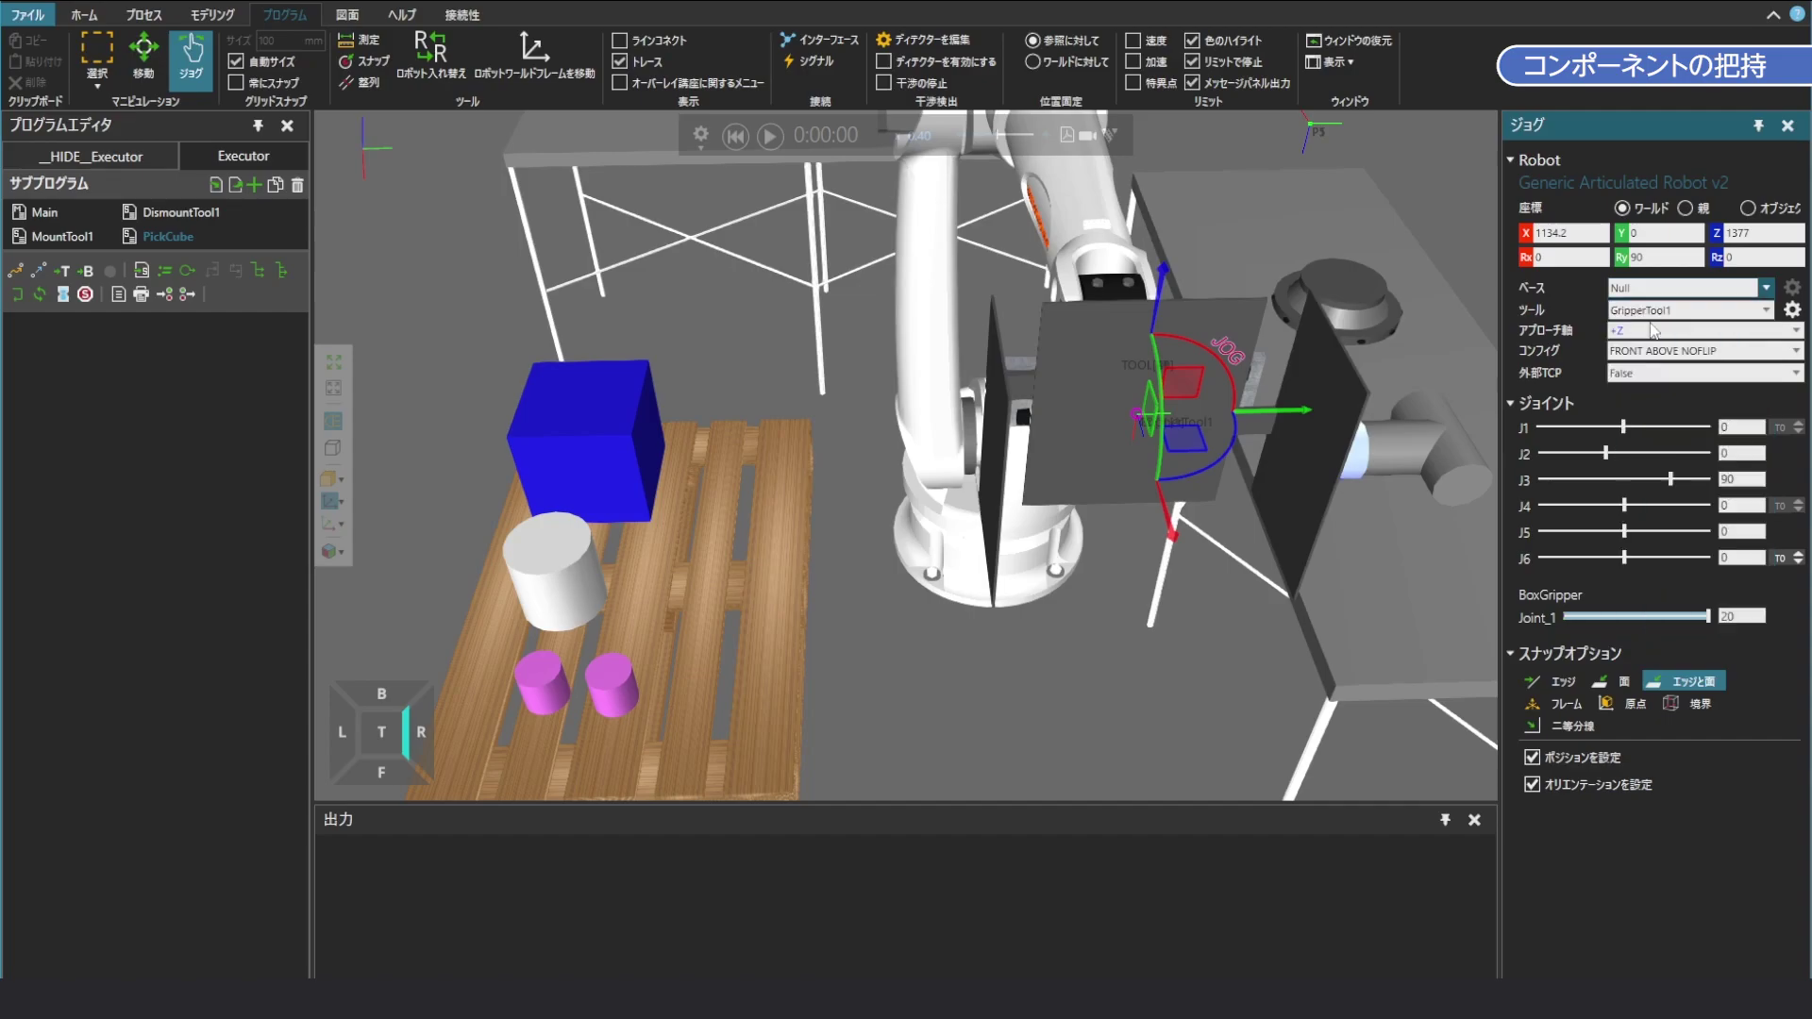
Snap the open gripper to the centre of the blue cube's top face
left_click(364, 61)
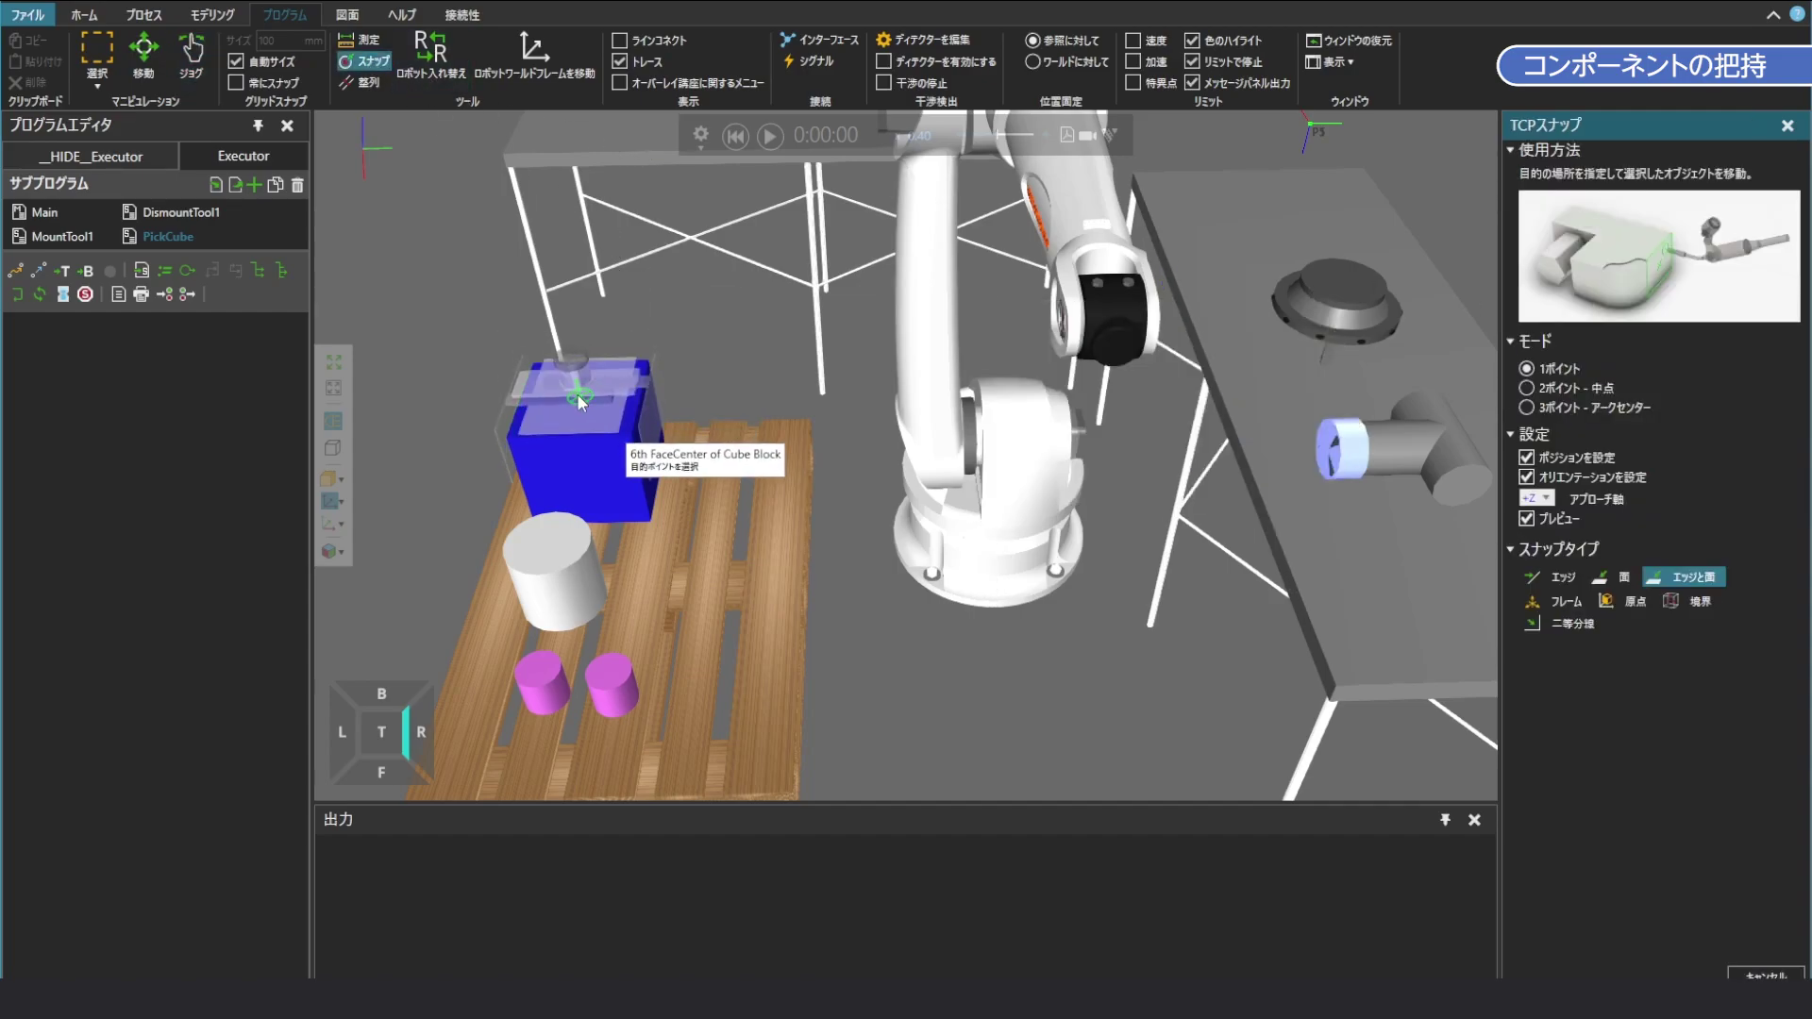
left_click(581, 395)
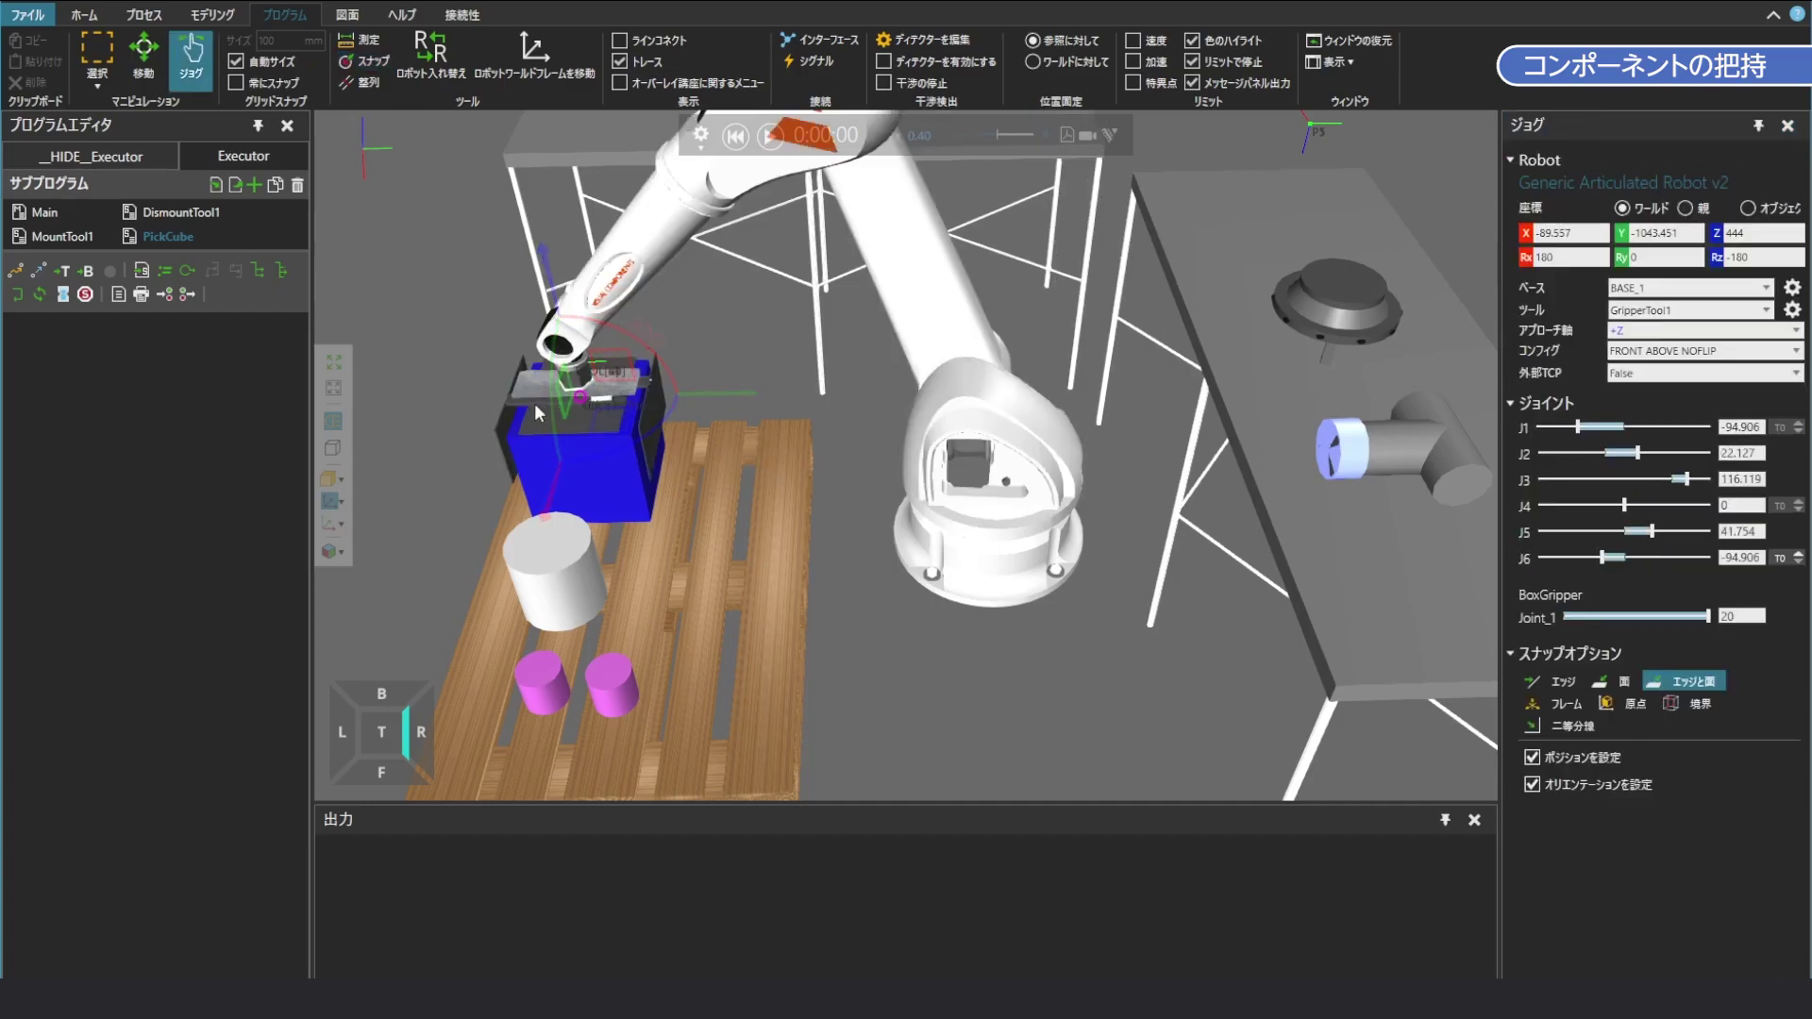
scroll(548, 404, "up", 5)
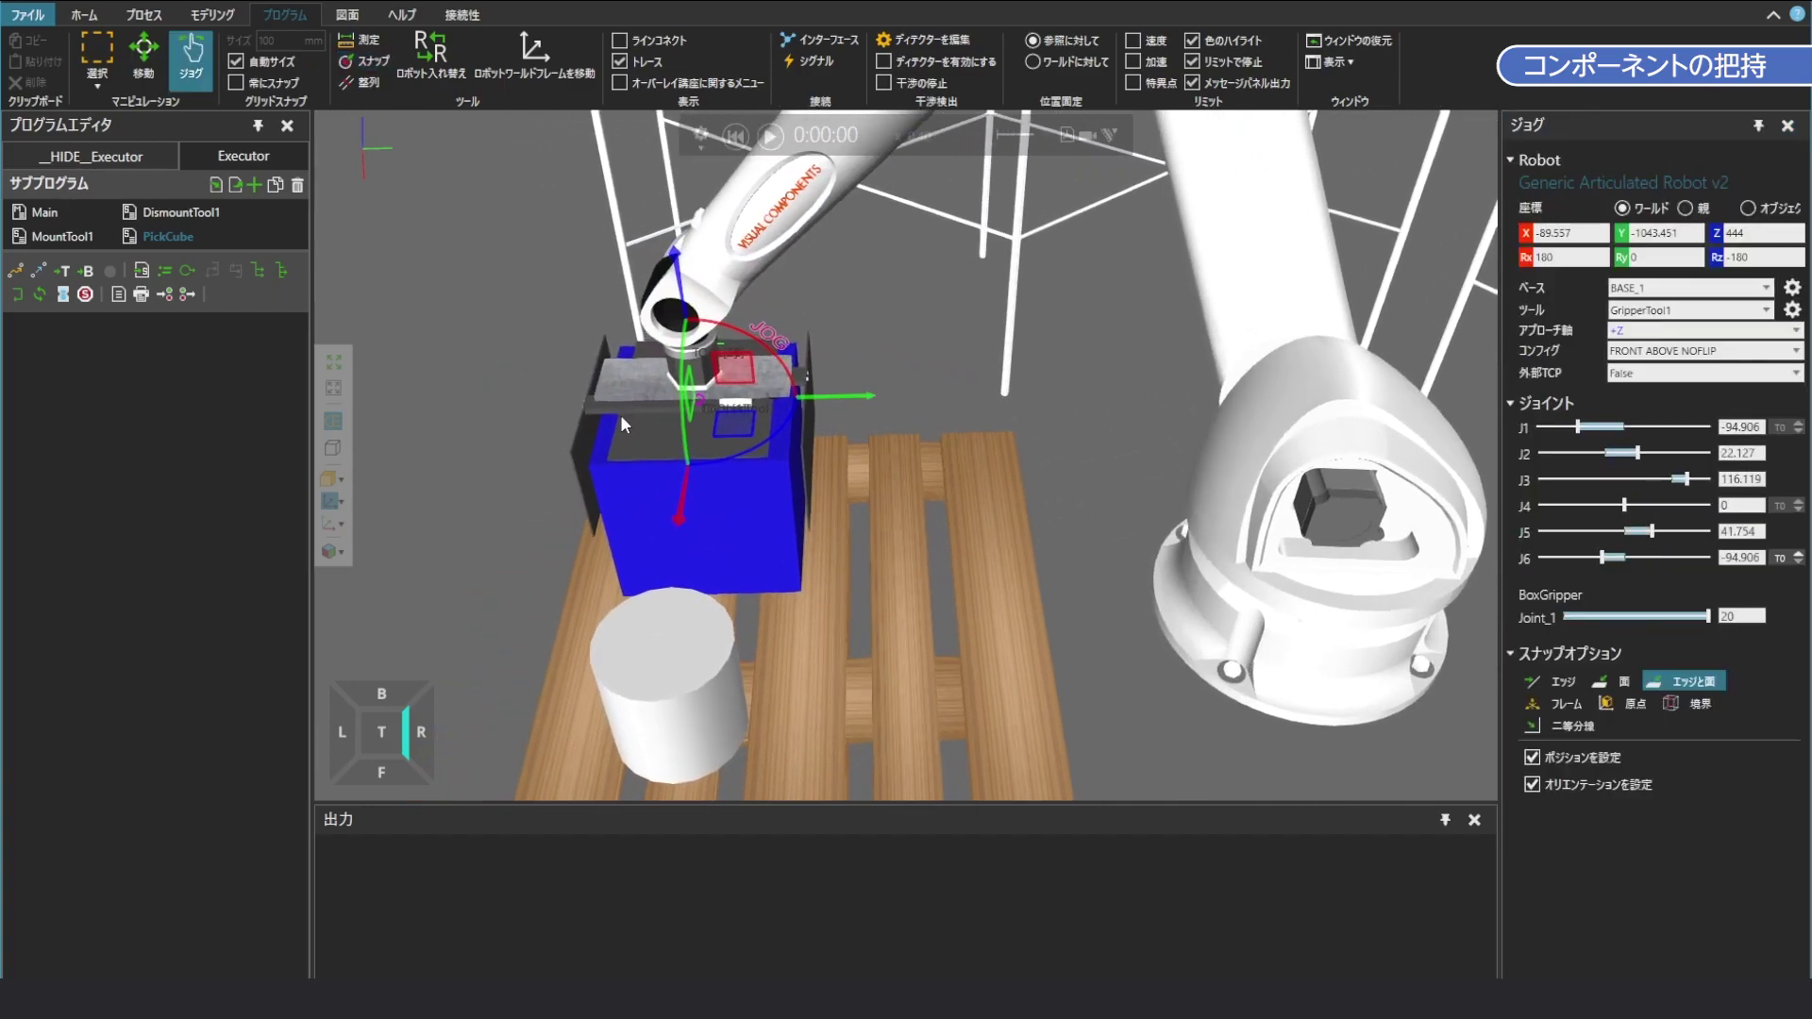
Record a linear motion at the cube's top face in PickCube and add a binary output statement setting output 100 to True
left_click(38, 270)
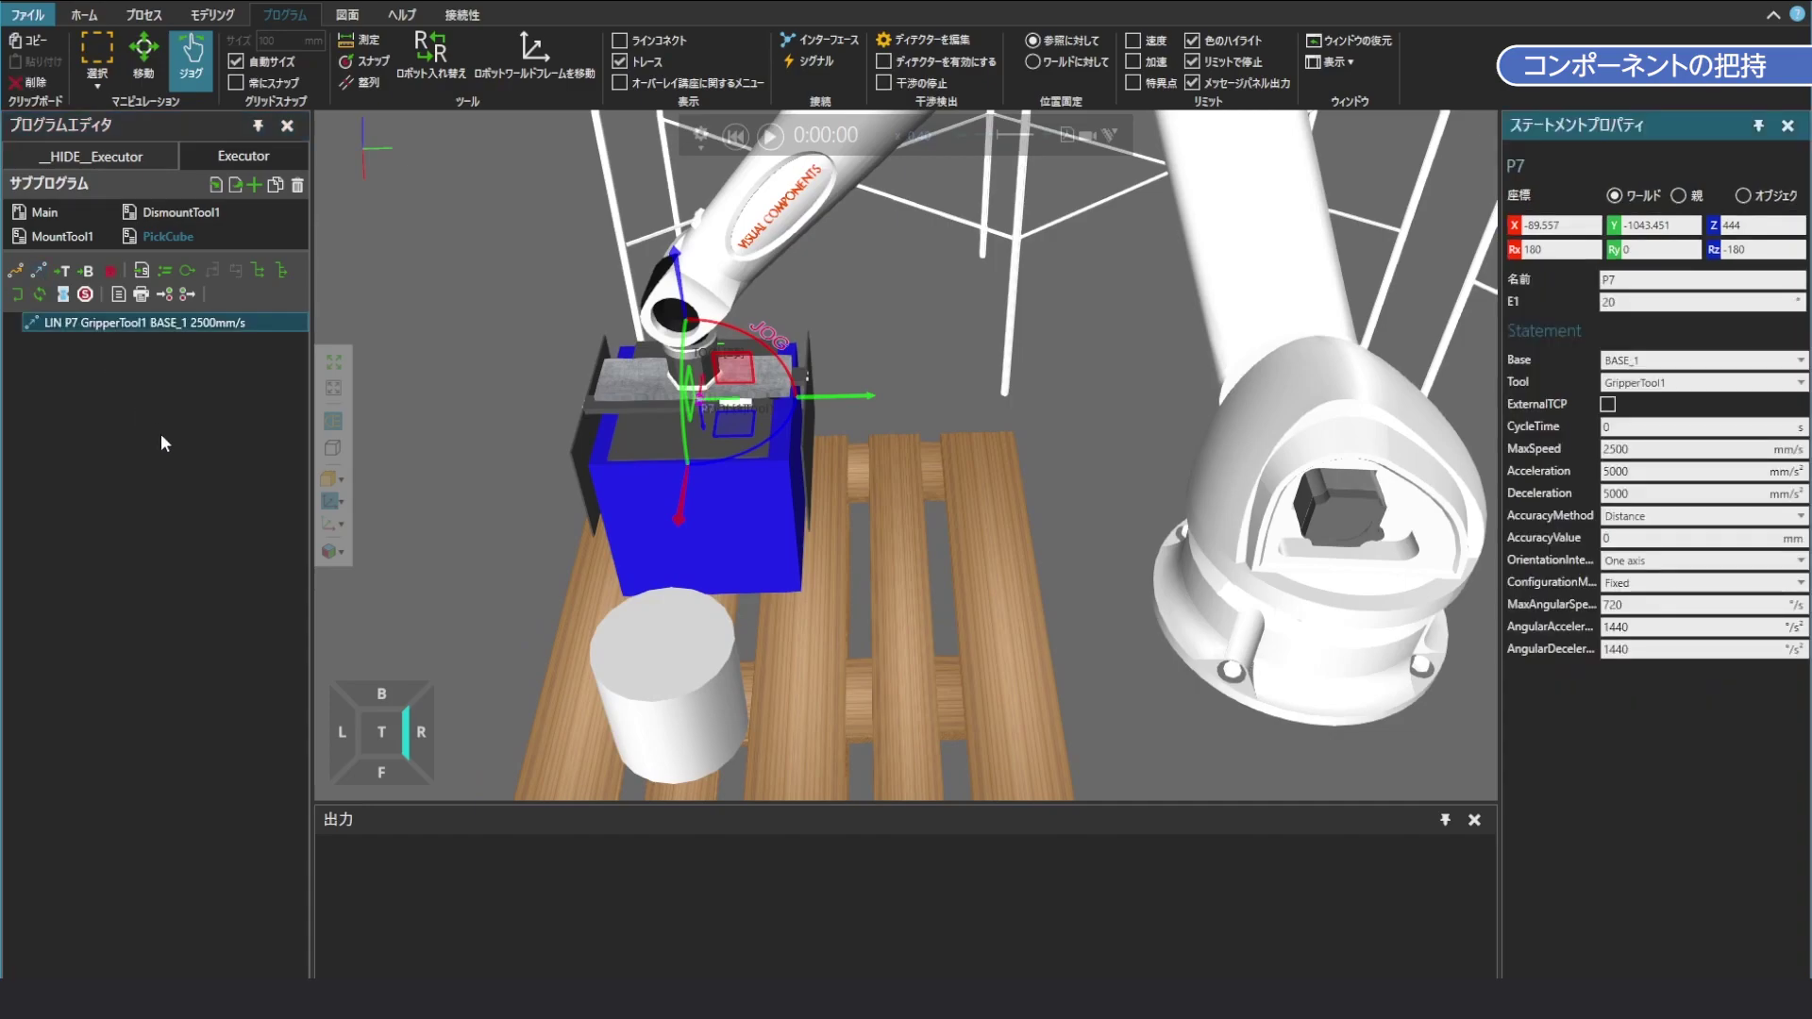
left_click(186, 294)
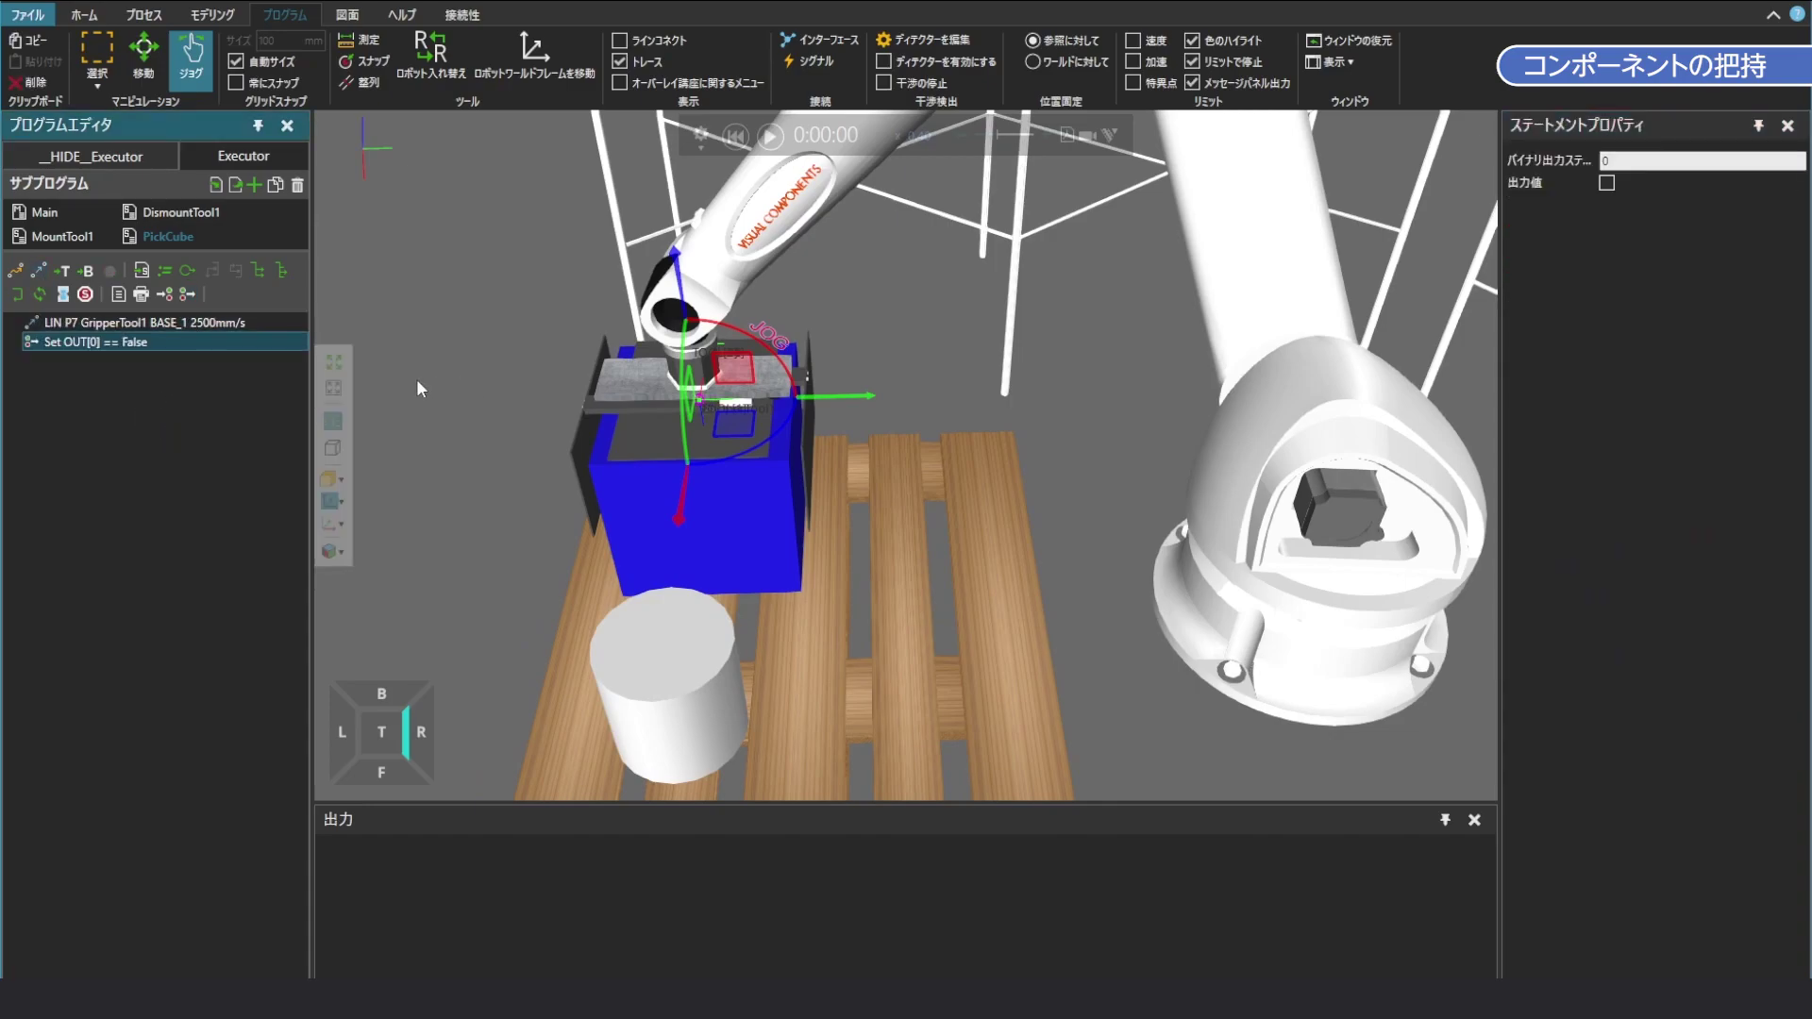
left_click_drag(1615, 162, 1595, 164)
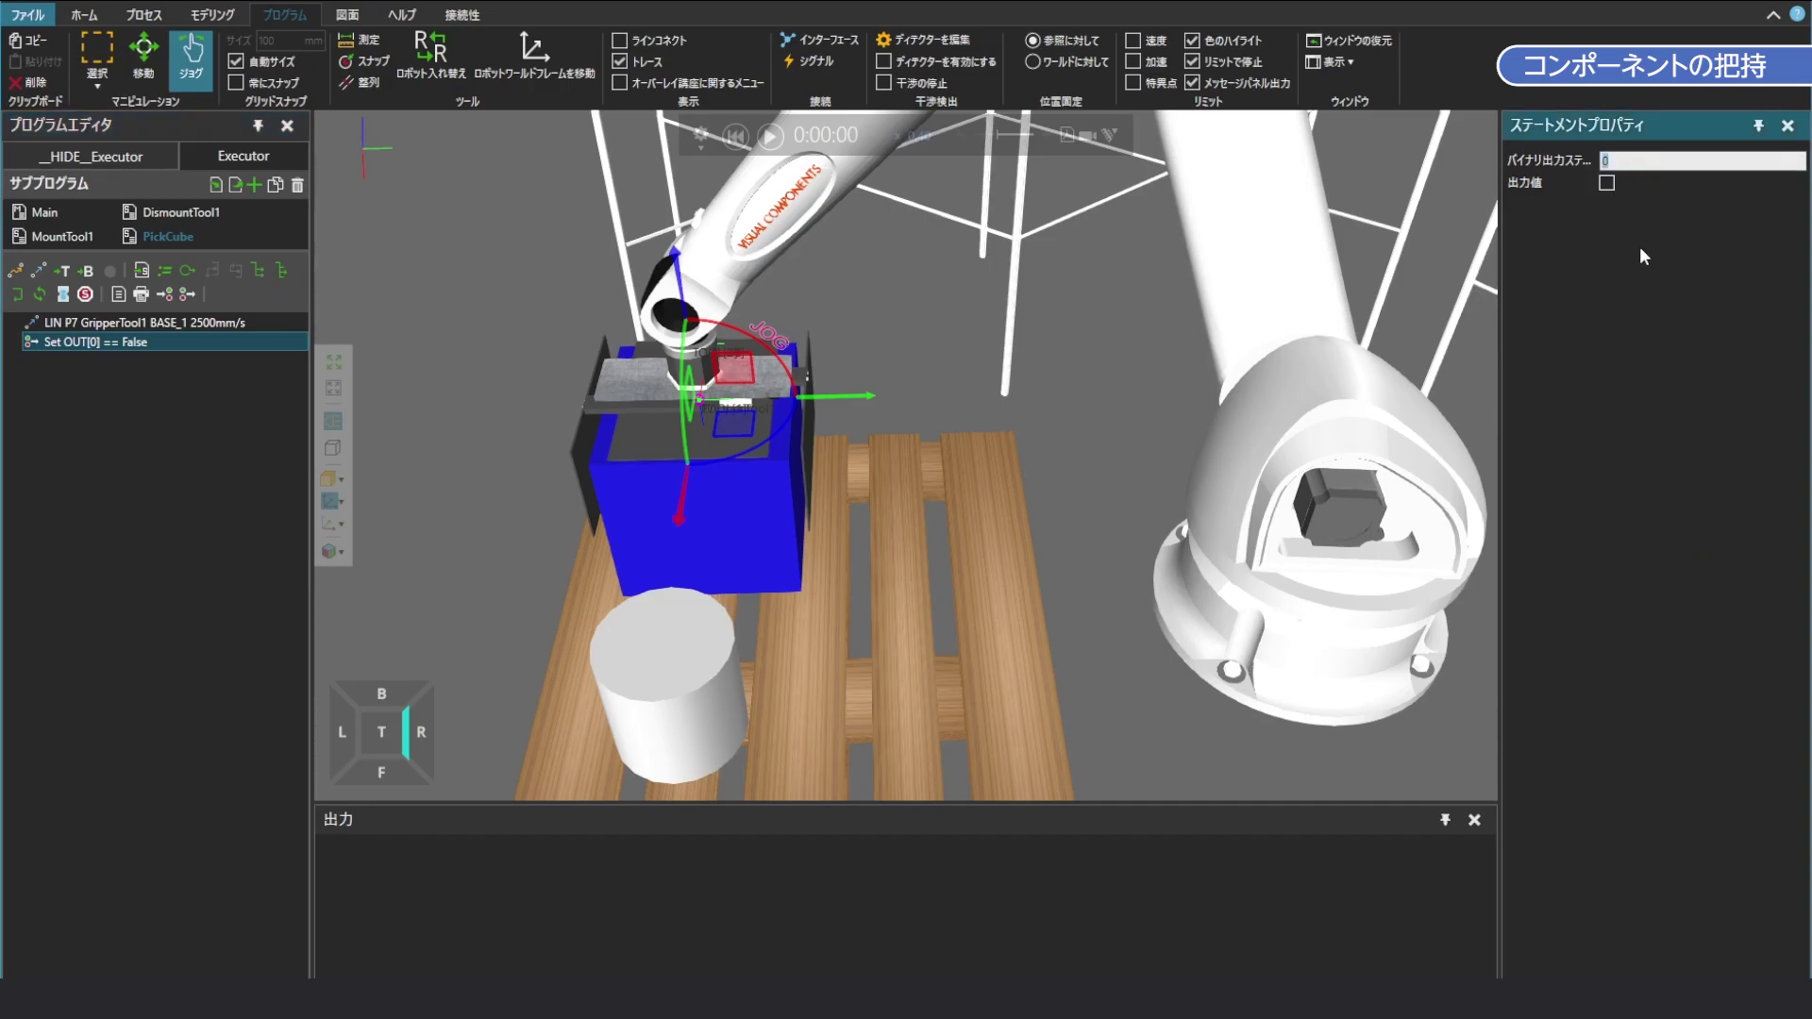
type("100")
left_click(1608, 183)
Add a second binary output statement to PickCube that sets output 1 to True
left_click(189, 293)
left_click(1657, 165)
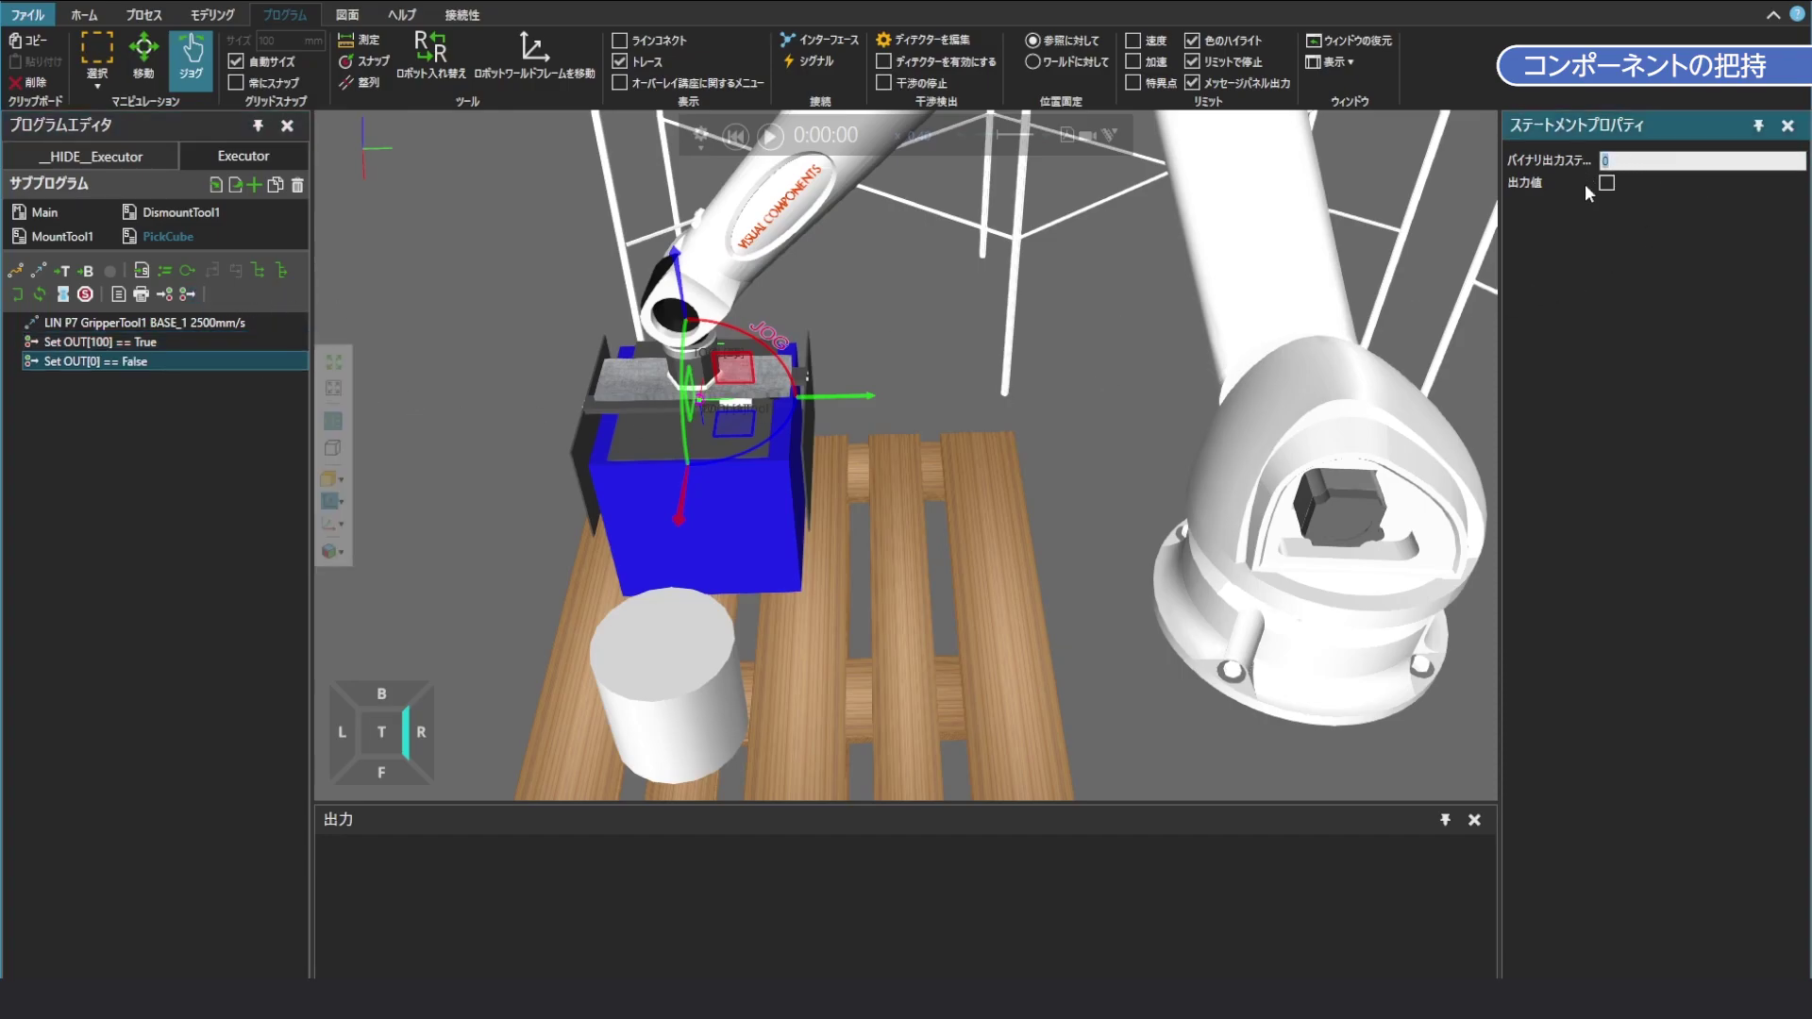
type("1")
left_click(1606, 183)
Jog the gripper straight up to Z 1300, record linear and PTP motions there, and make the PTP motion PickCube's first statement
scroll(1015, 321, "down", 5)
middle_click_drag(1015, 298, 1101, 478)
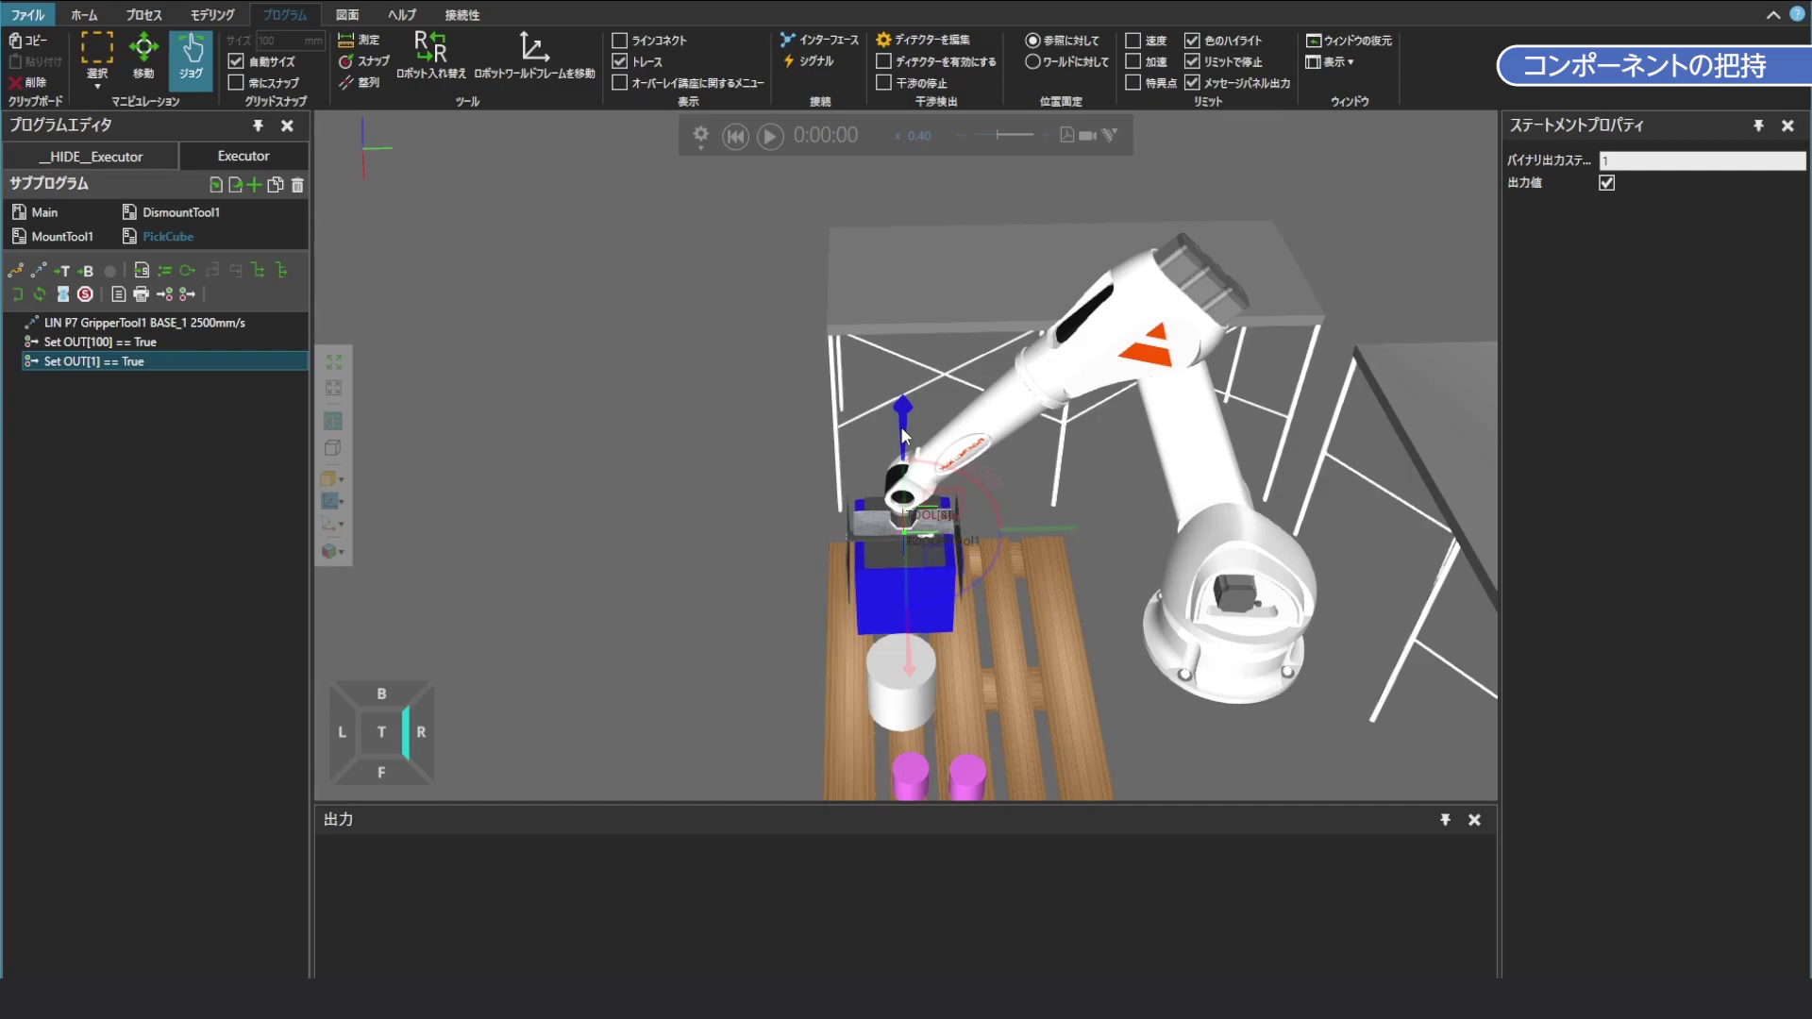
left_click_drag(903, 436, 928, 137)
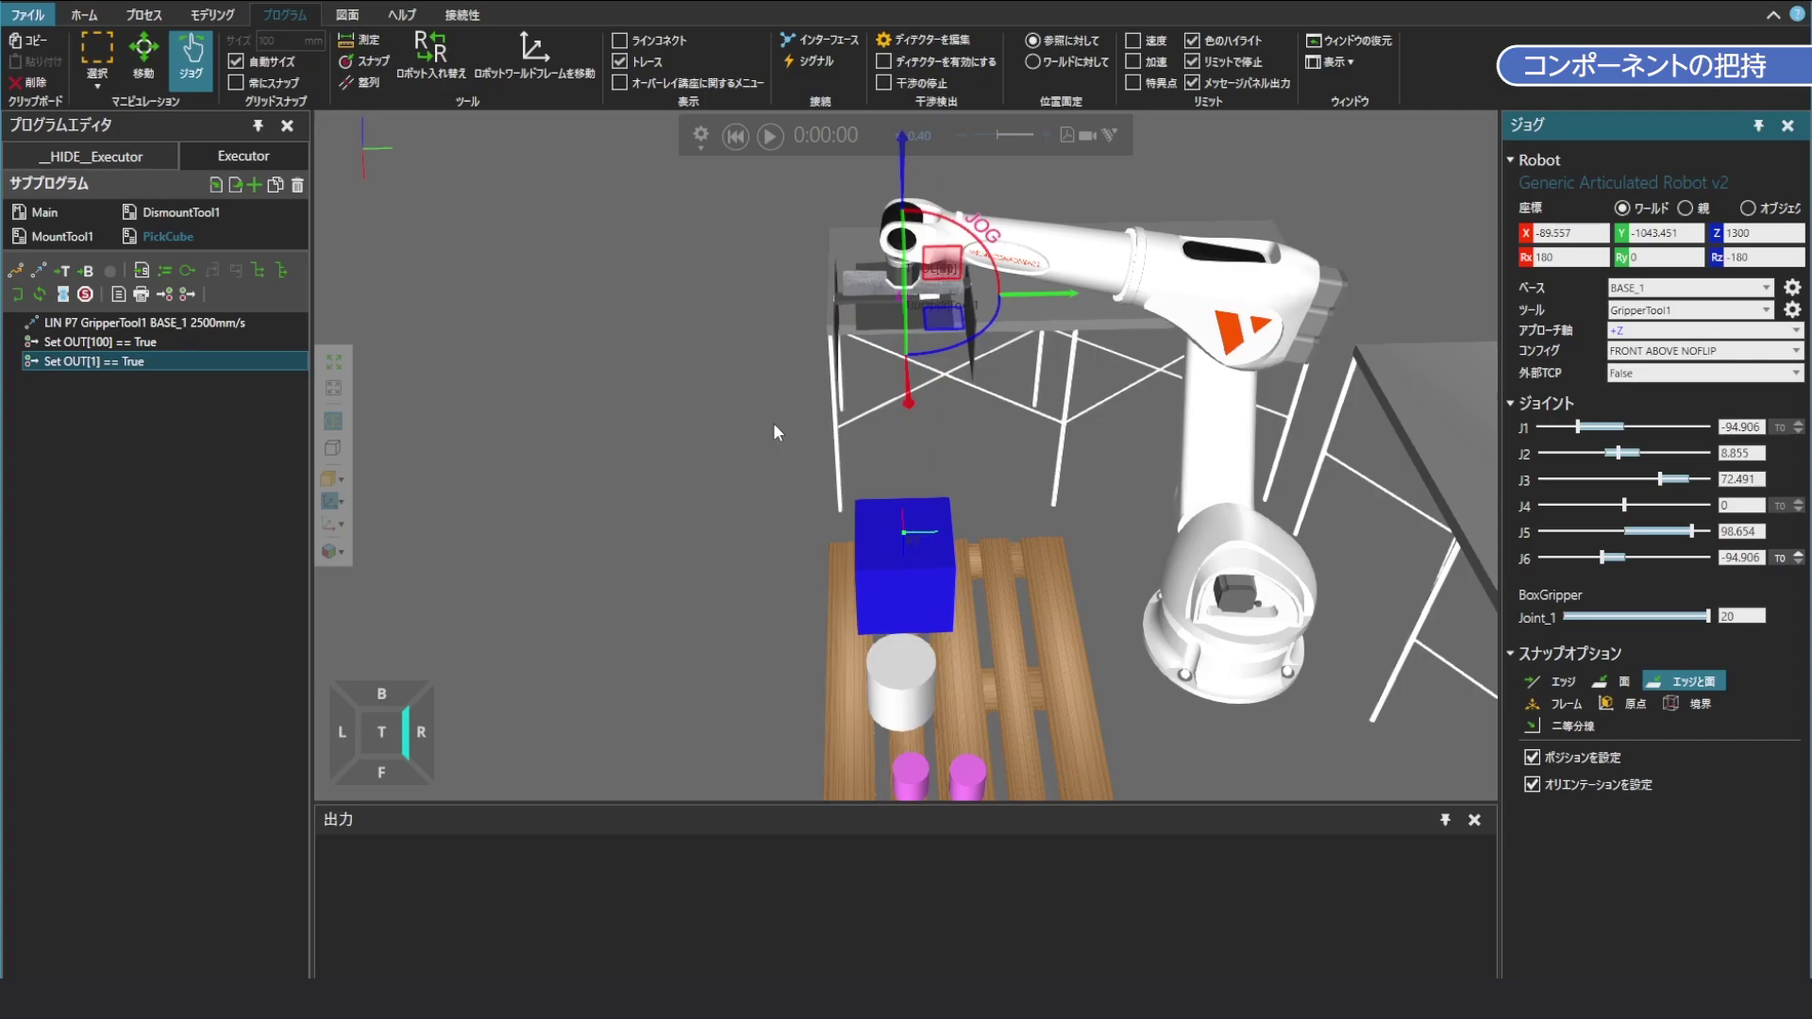
left_click(39, 271)
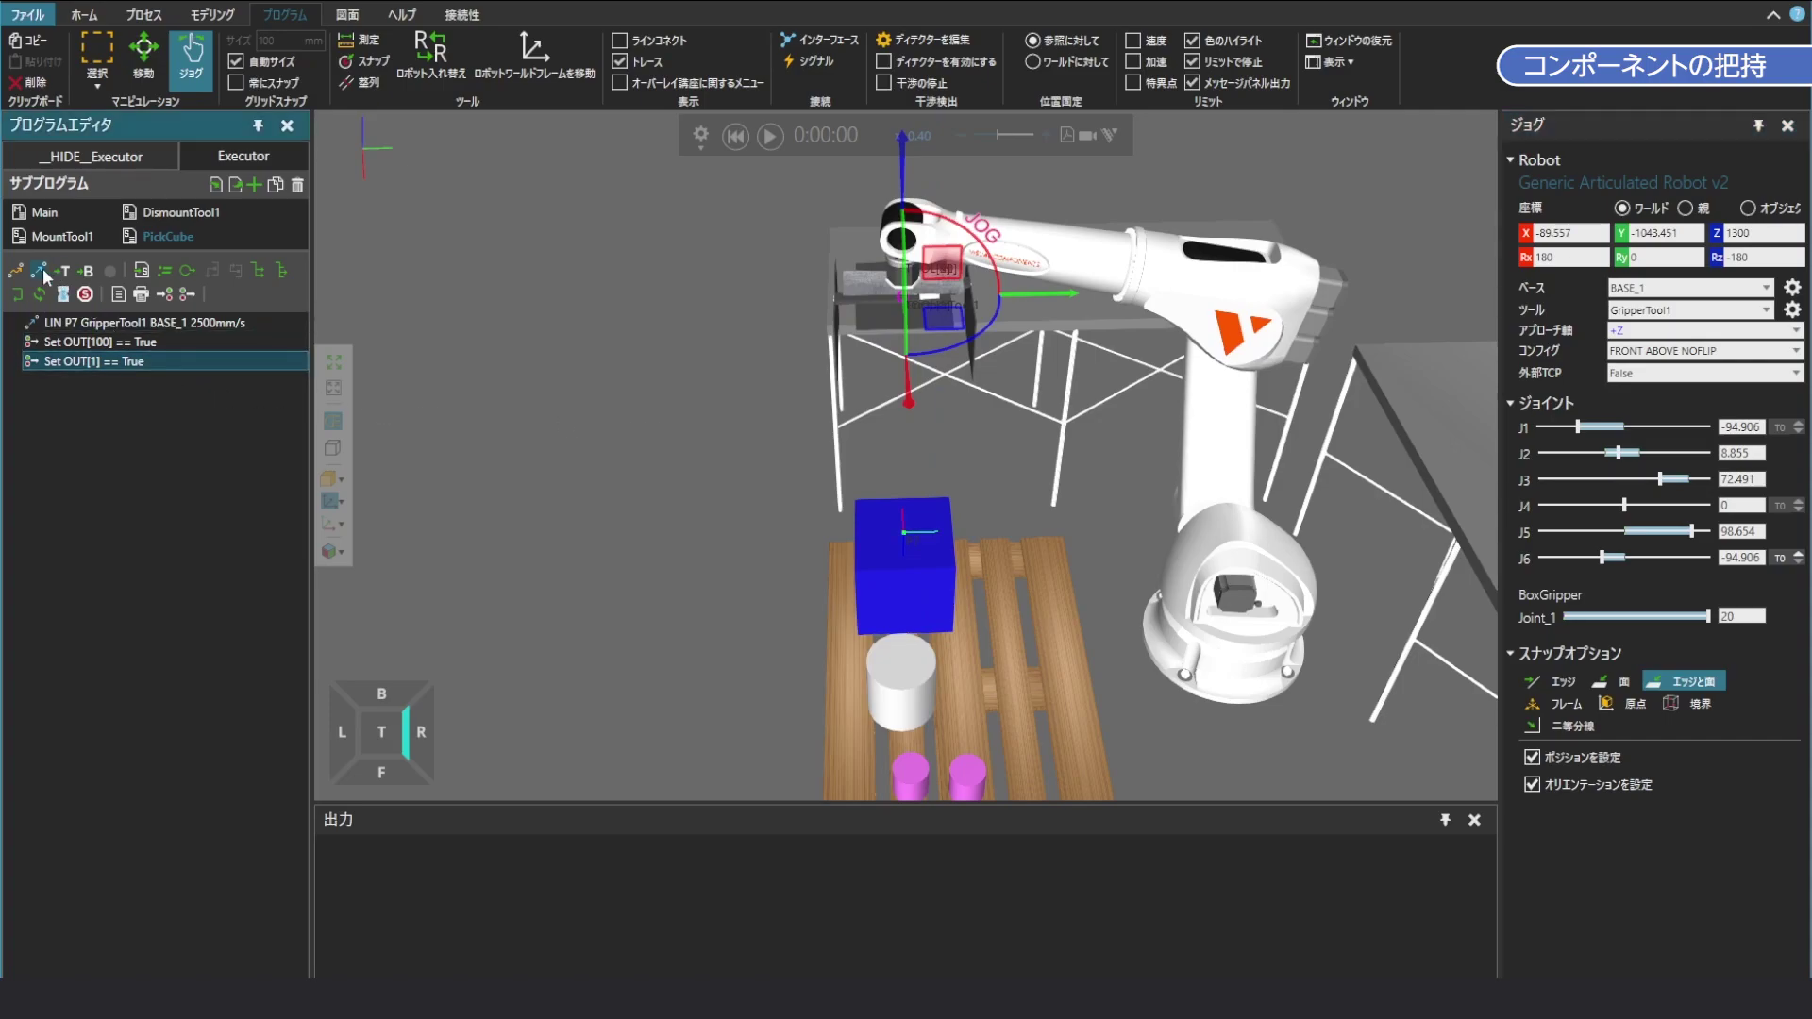
left_click(17, 271)
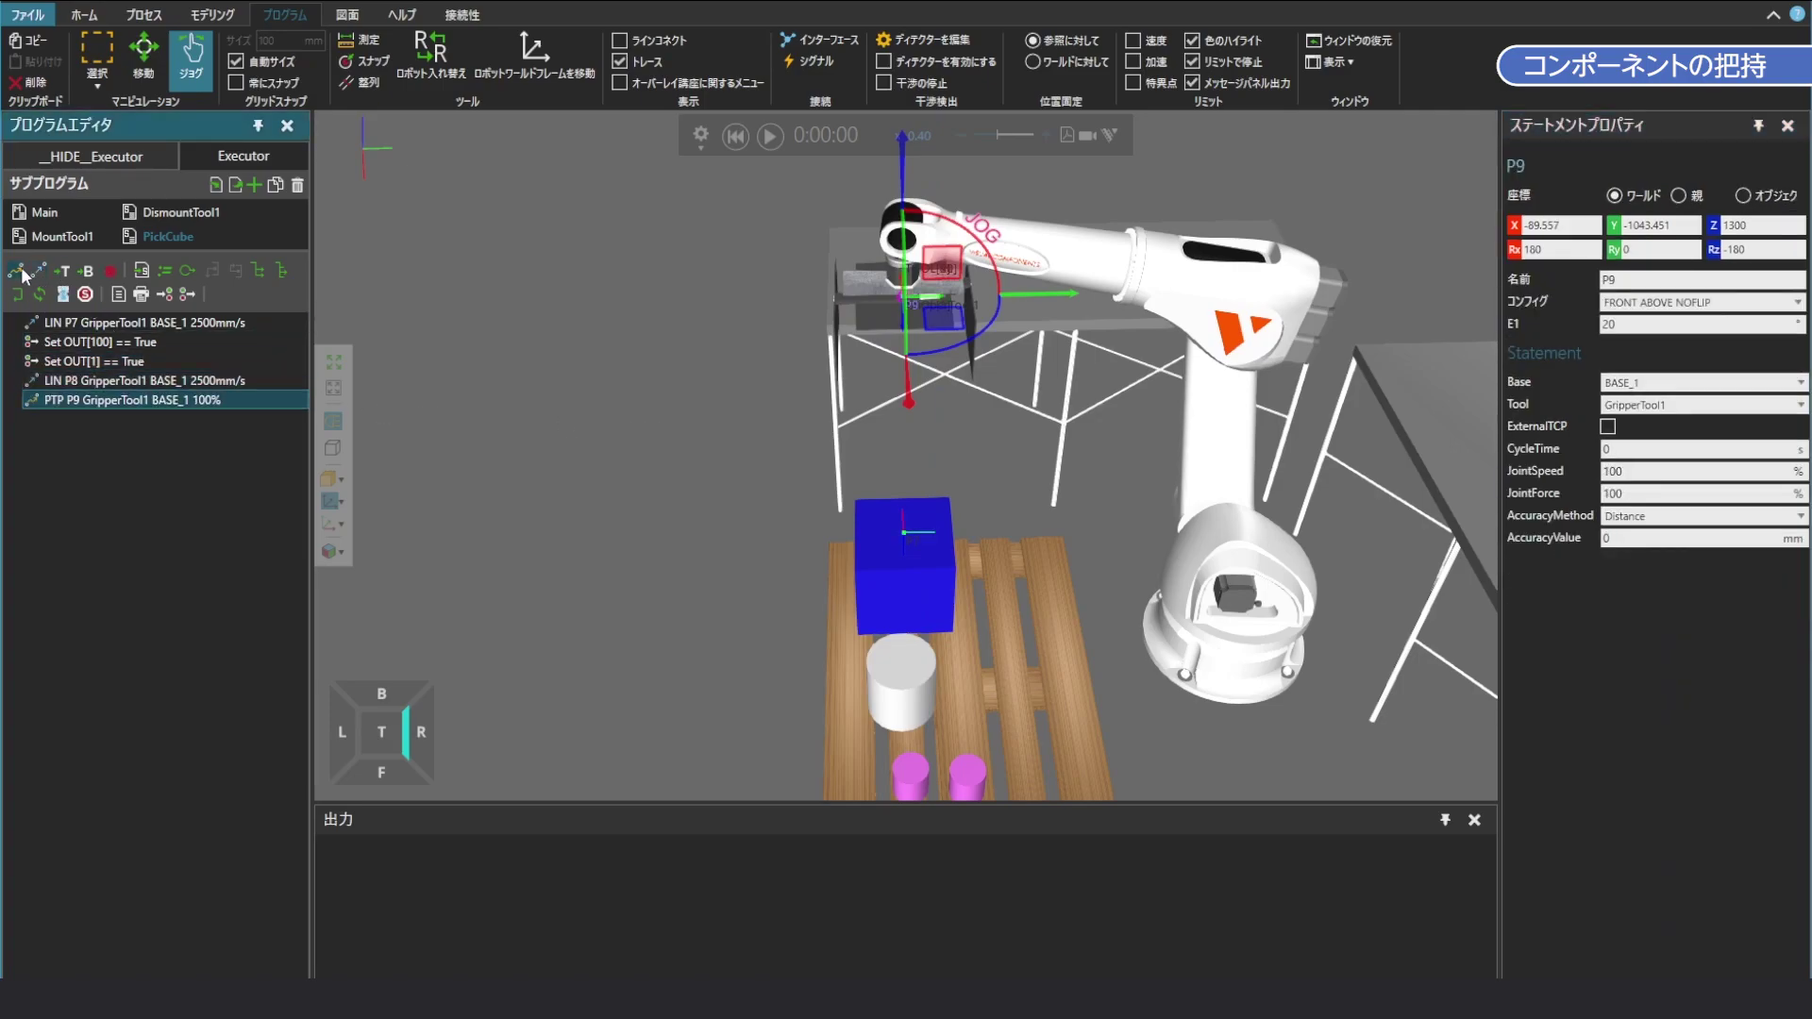
left_click_drag(163, 400, 300, 327)
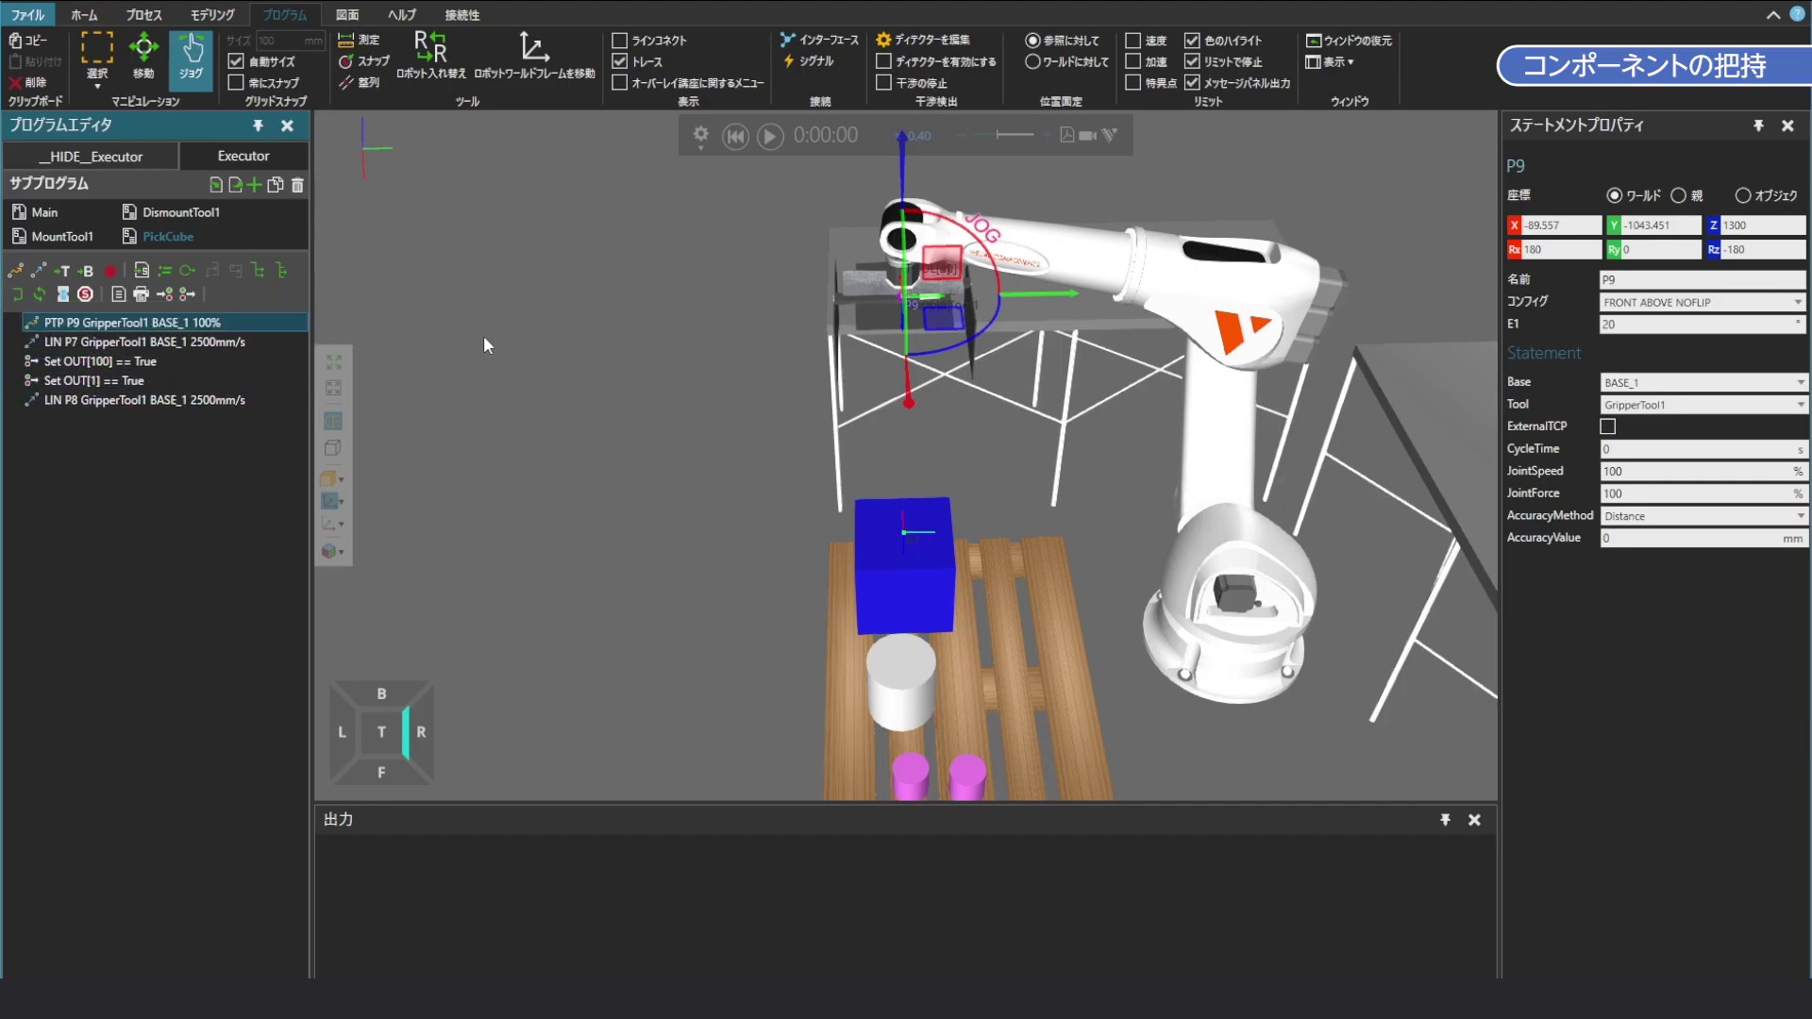
Go through the PickCube statements in order to check the approach, gripping and lifting sequence, and reset the simulation
left_click(176, 345)
left_click(128, 361)
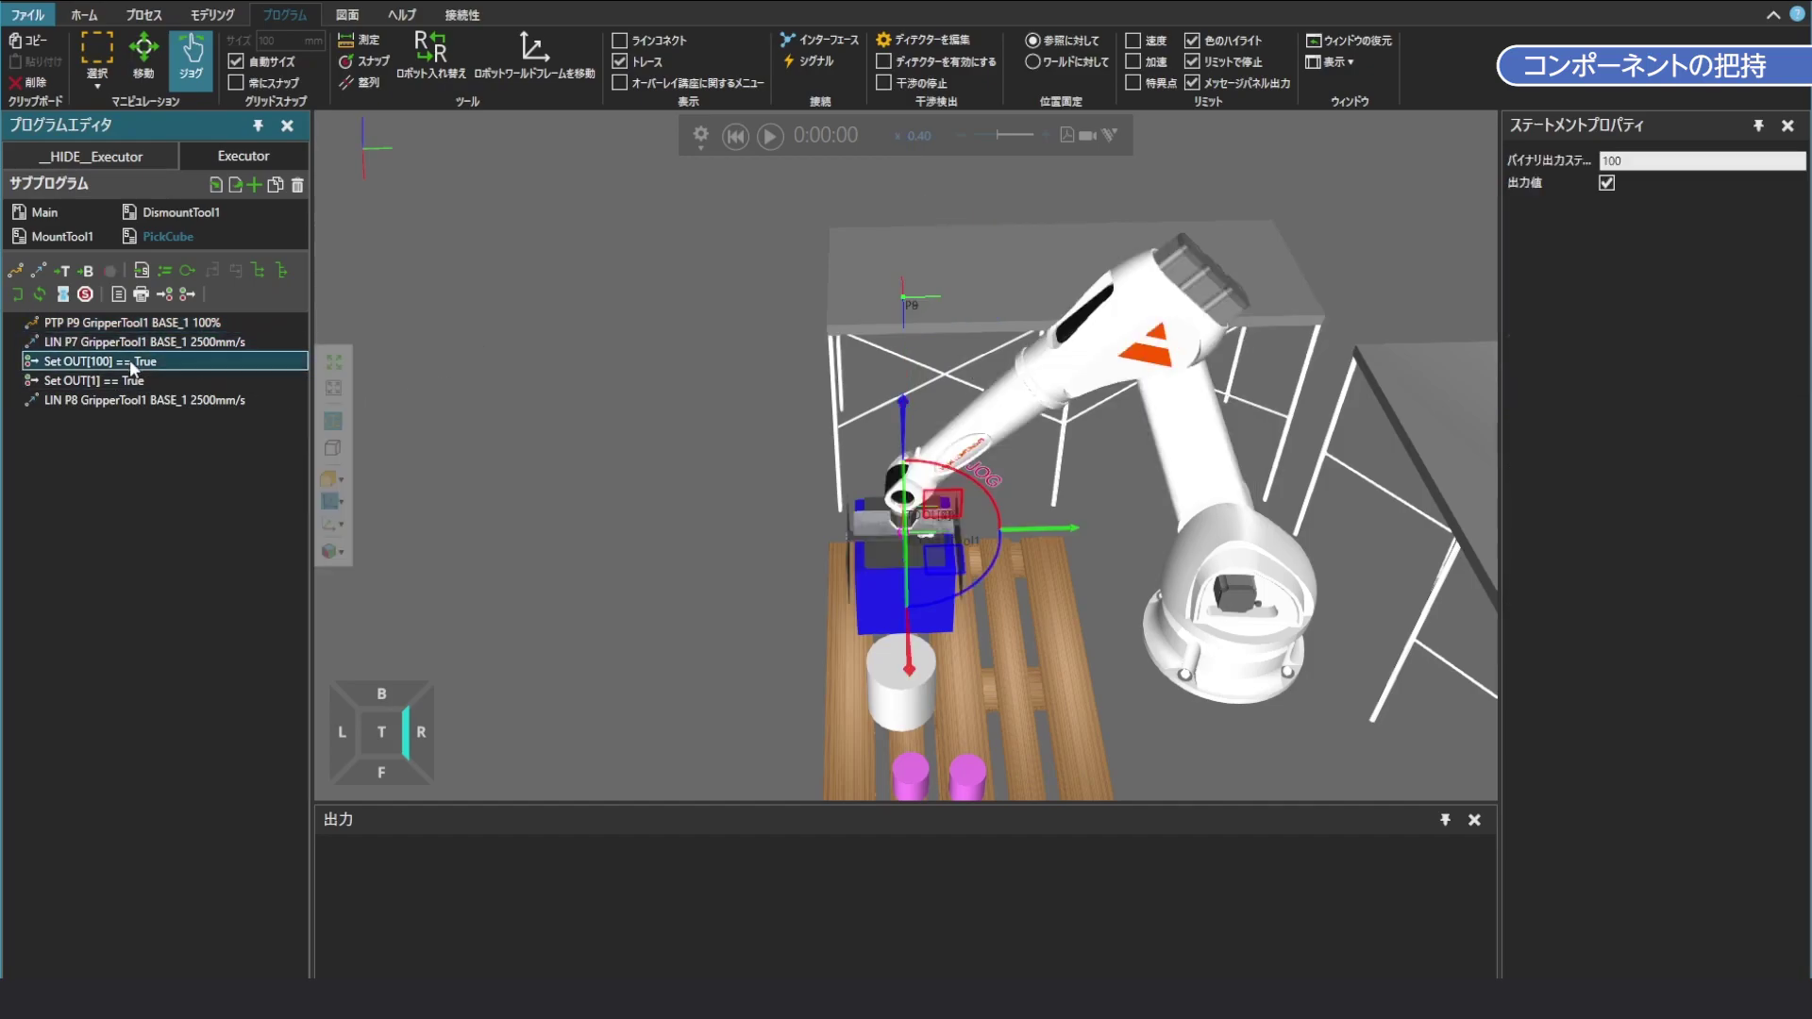
left_click(121, 379)
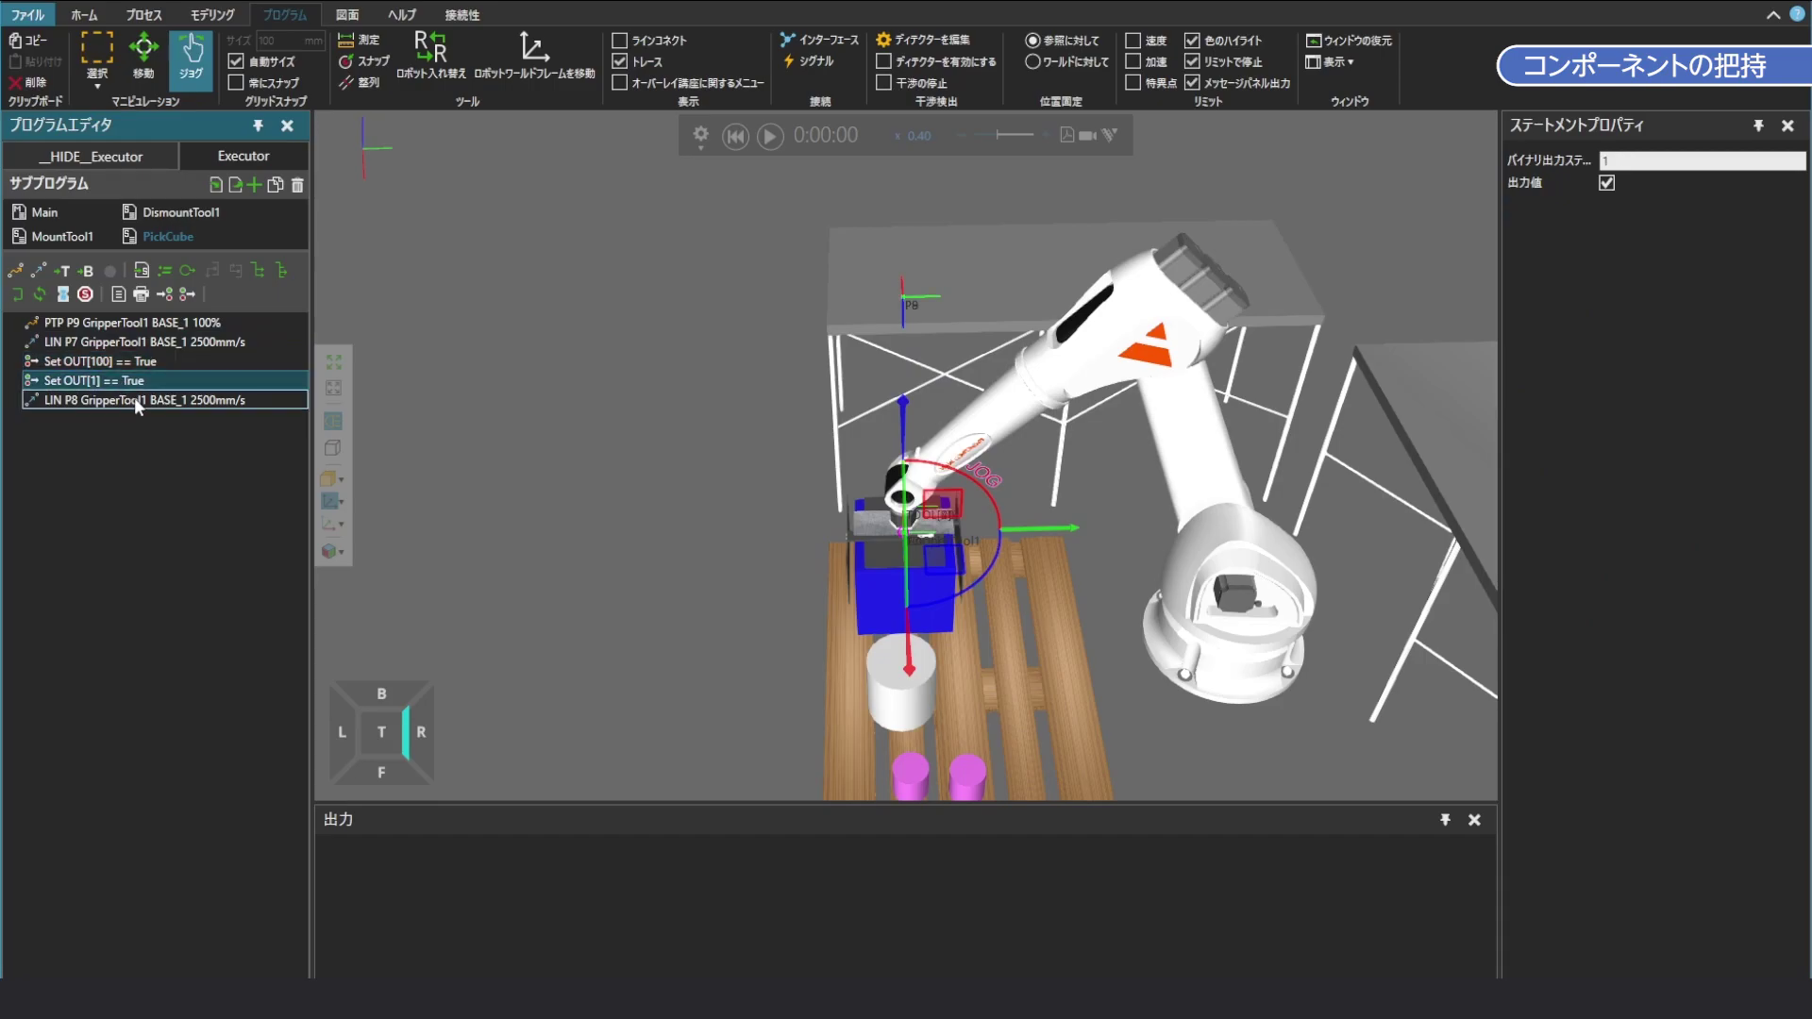
left_click(134, 399)
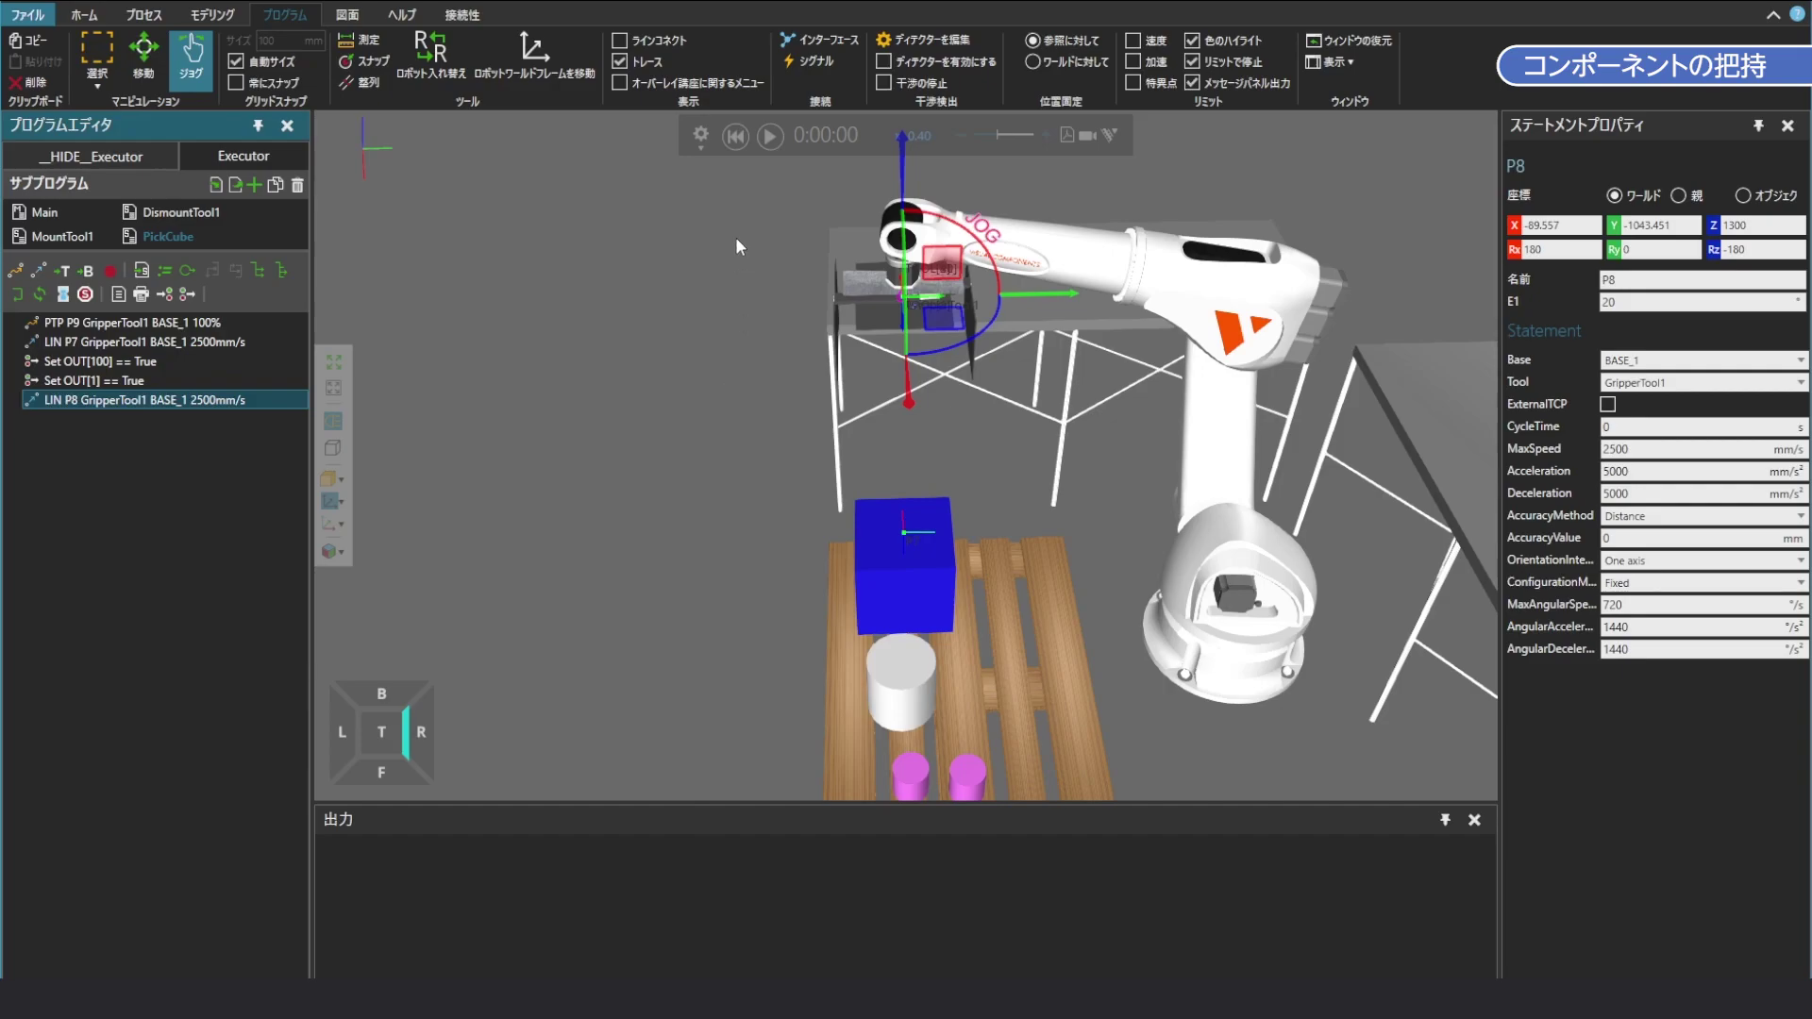
left_click(740, 138)
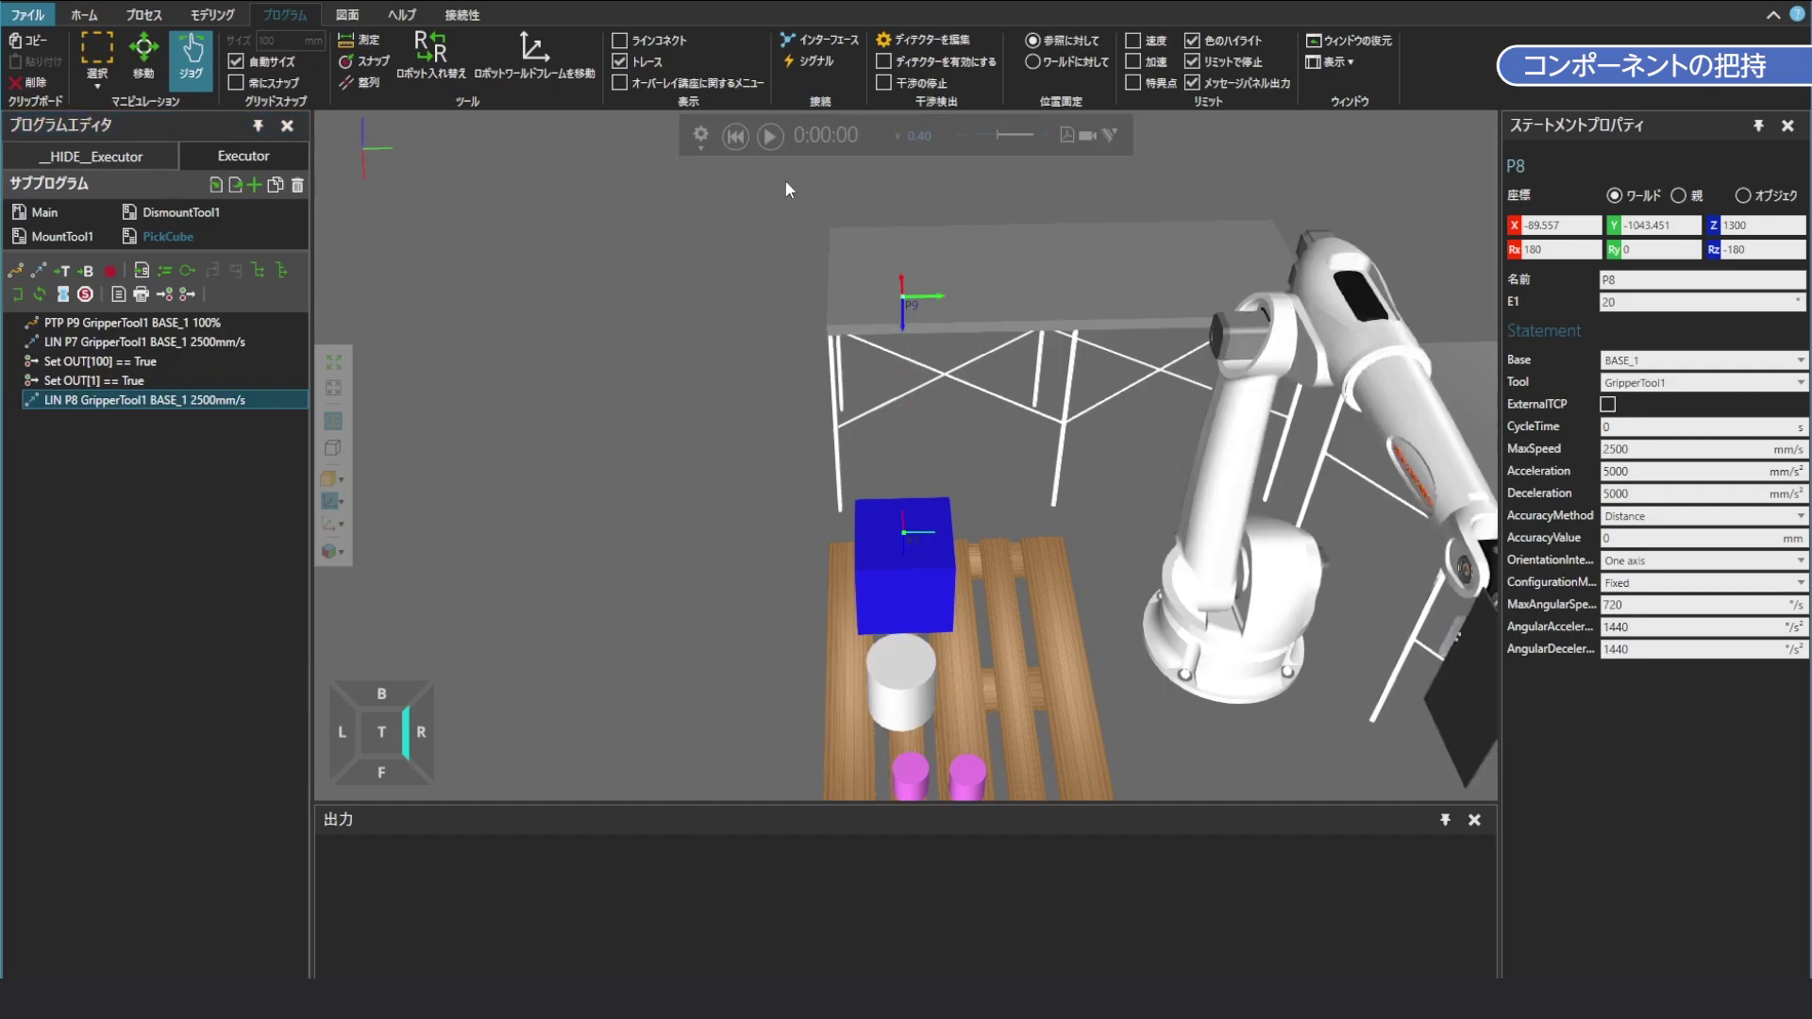
Delete the MountTool1 and DismountTool1 calls from the Main routine
left_click(44, 212)
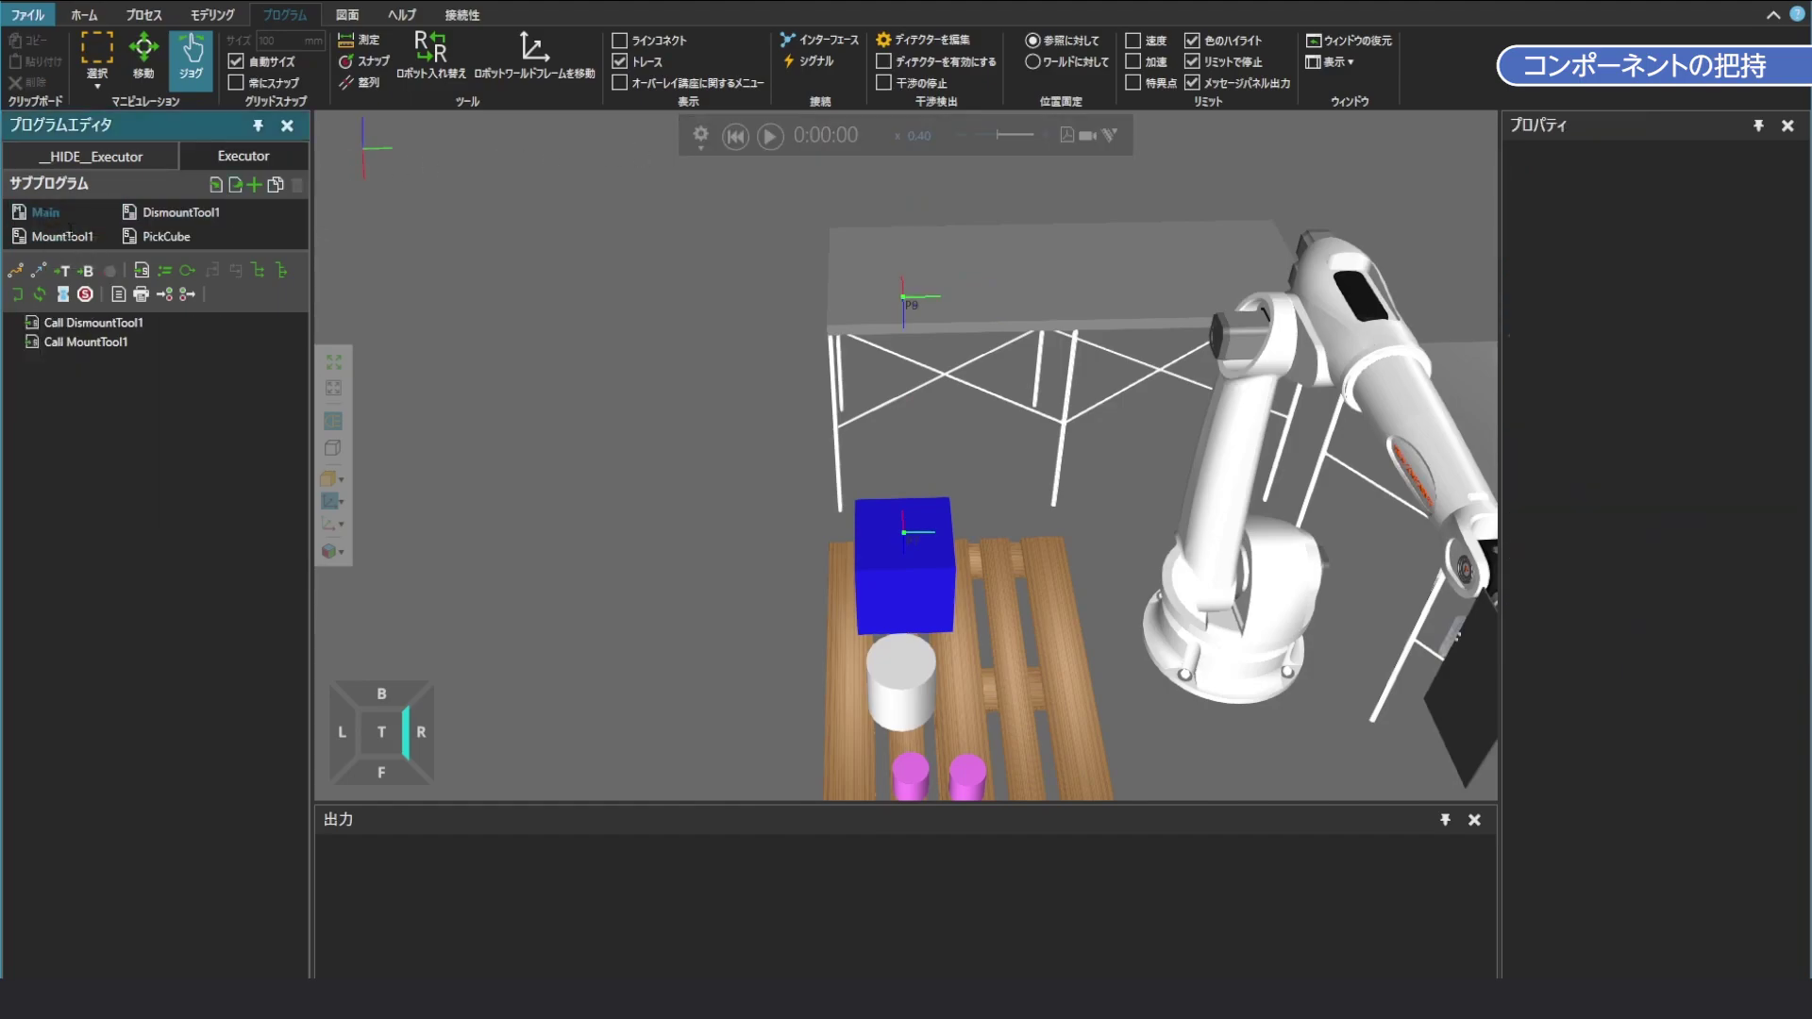
left_click(134, 341)
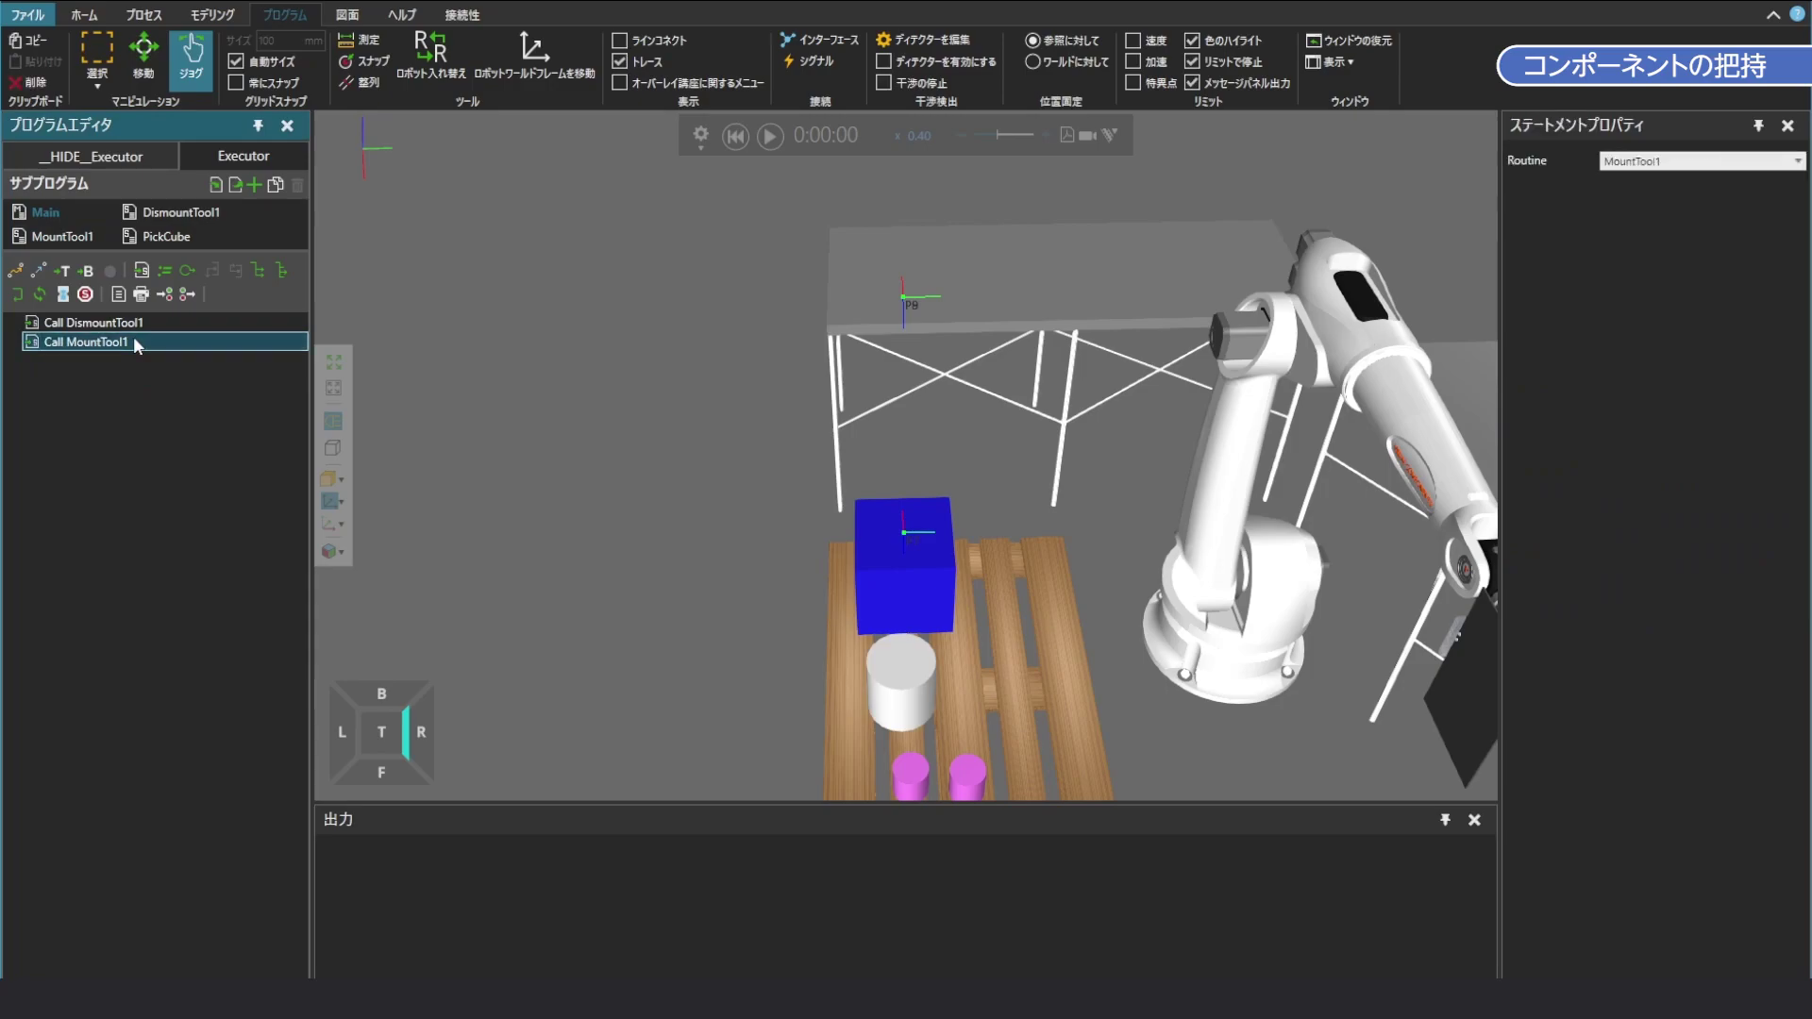
key("Delete")
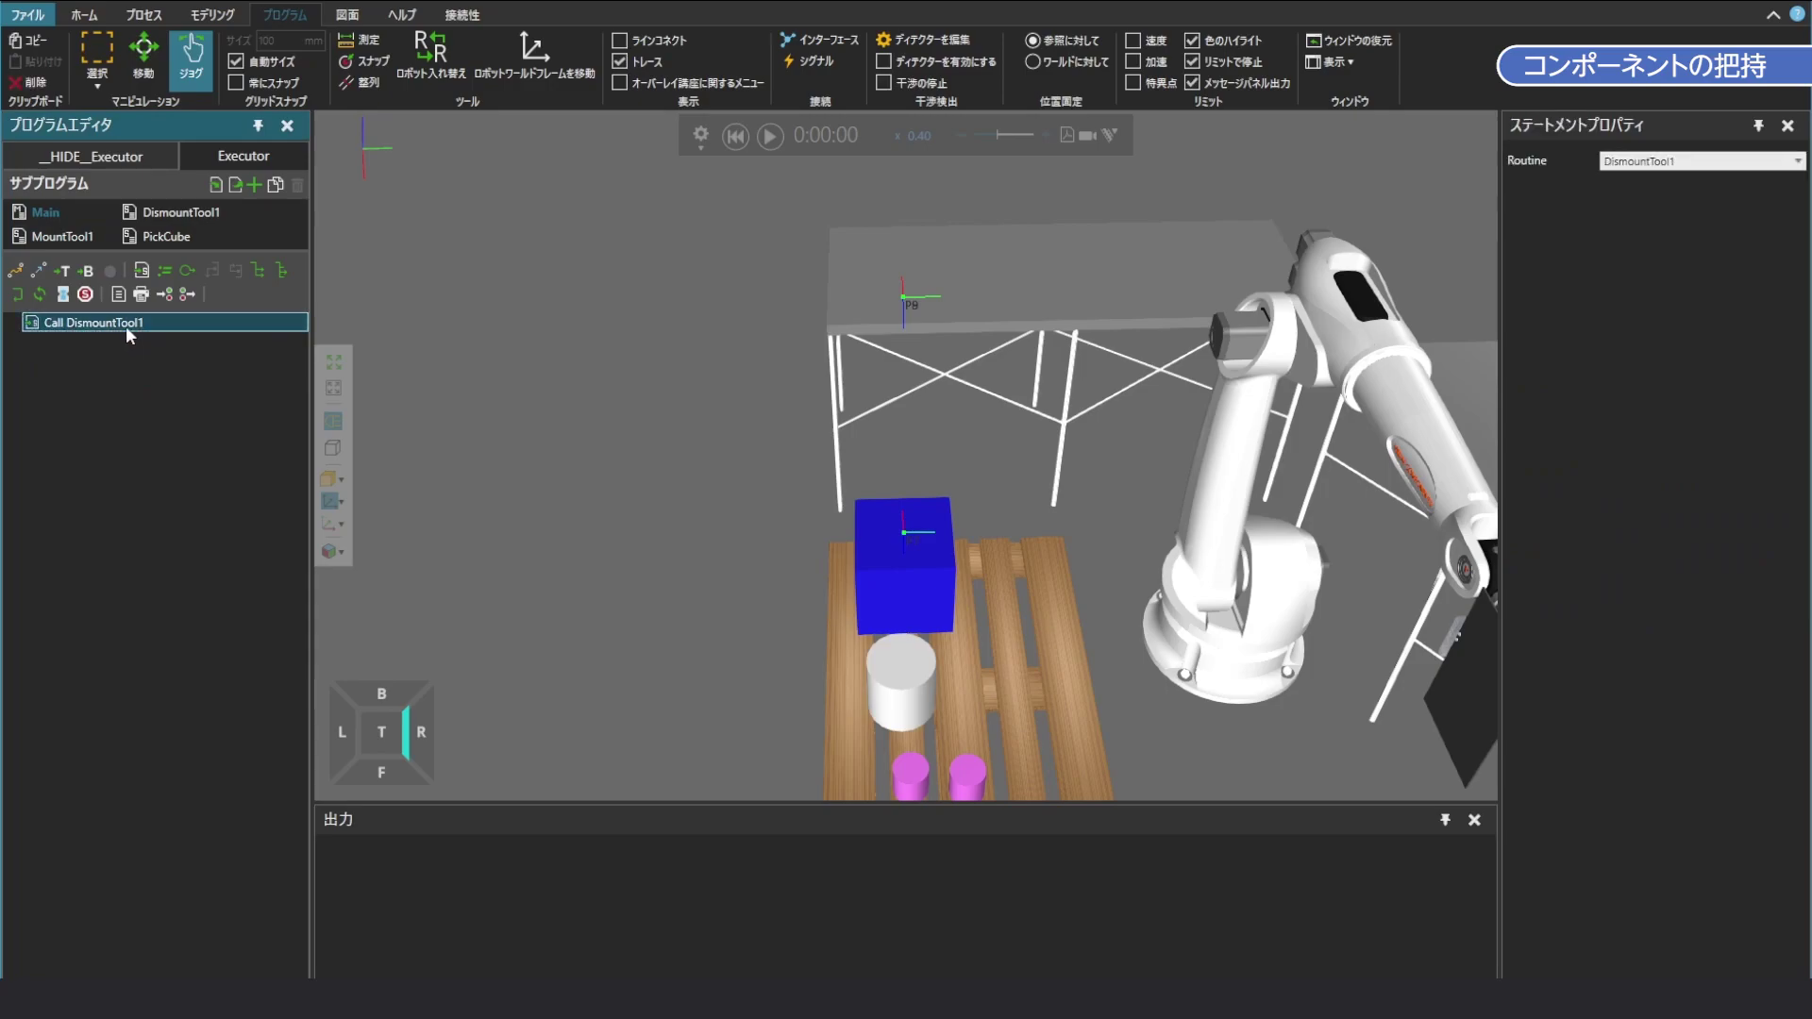
key("Delete")
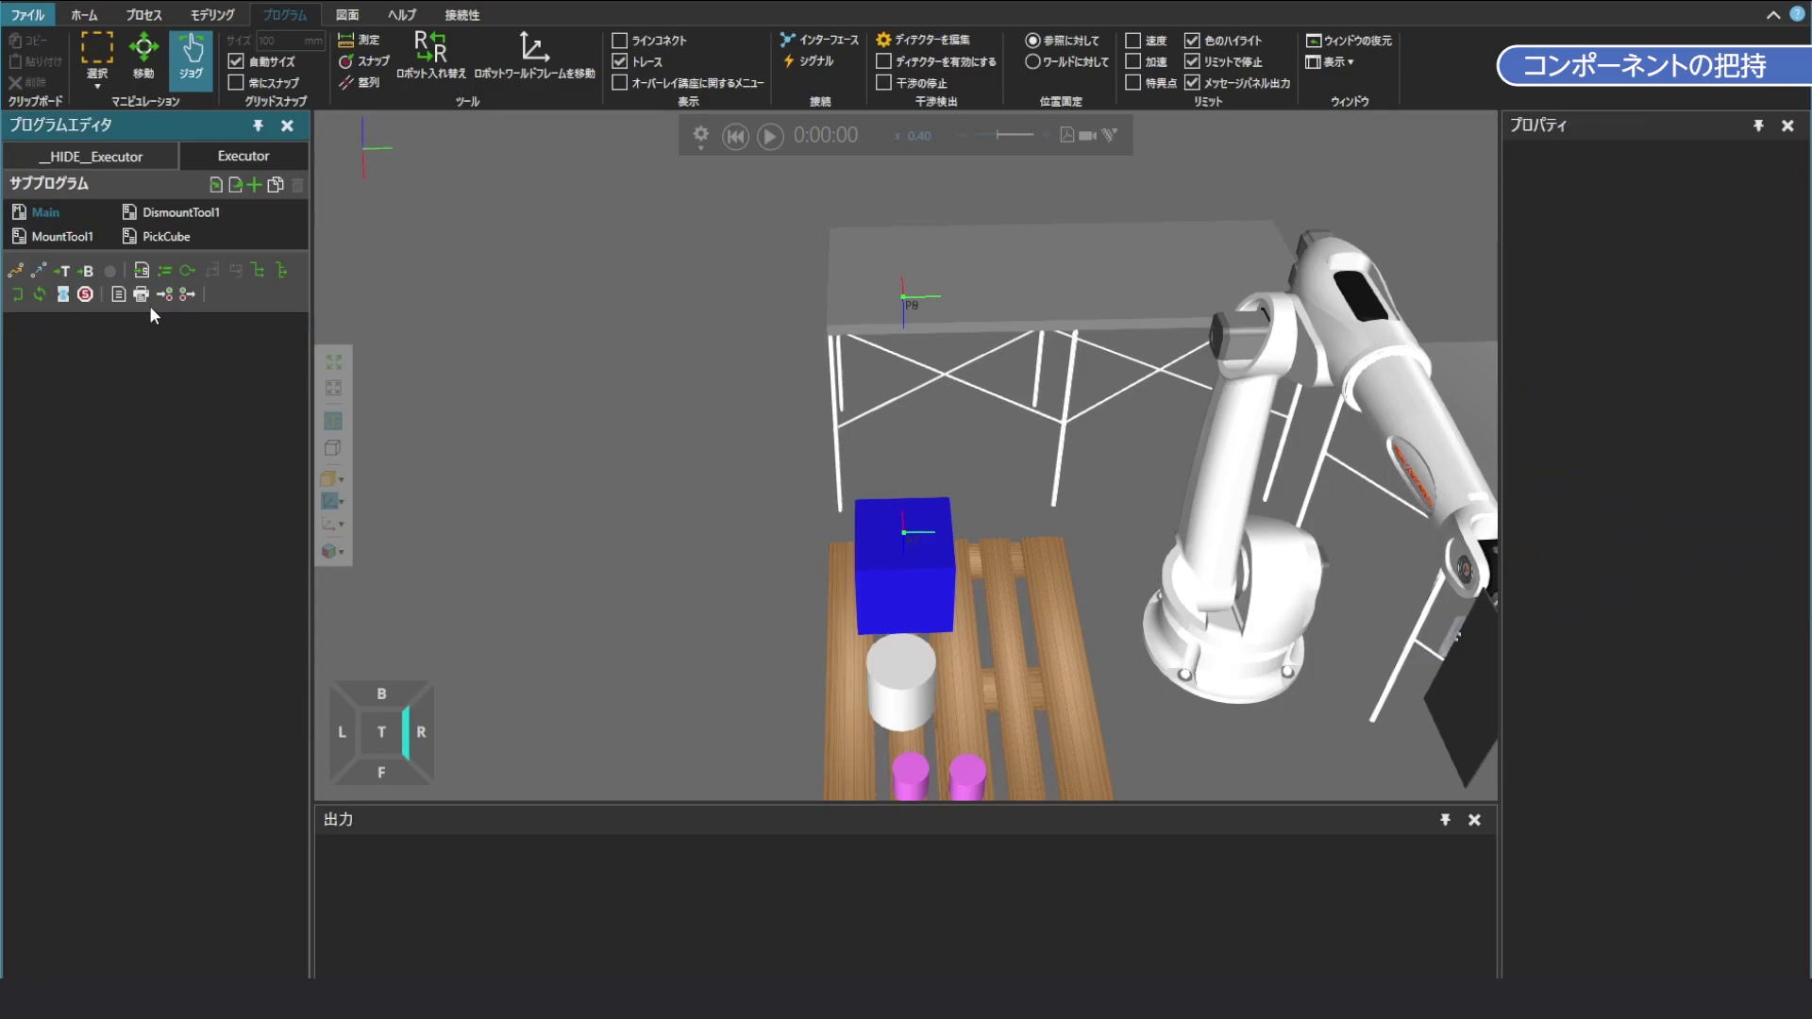
Add a call to PickCube in the Main routine and run the simulation
left_click(142, 272)
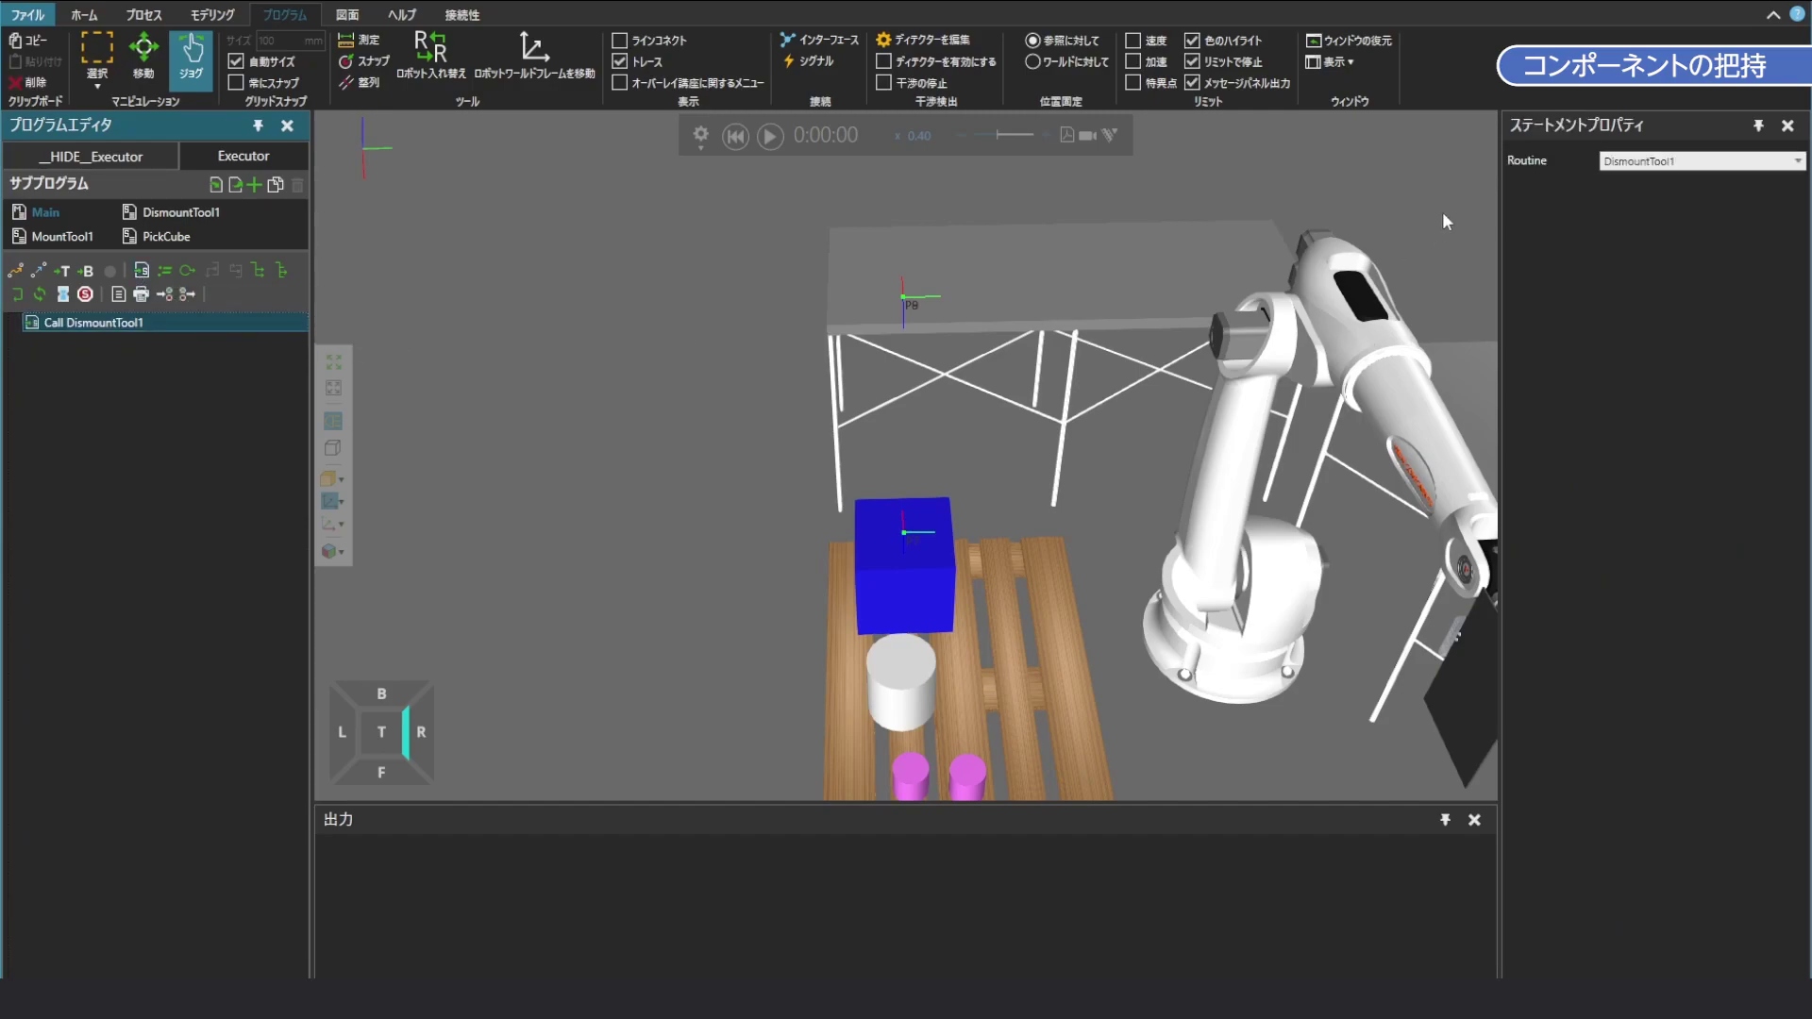
left_click(1800, 162)
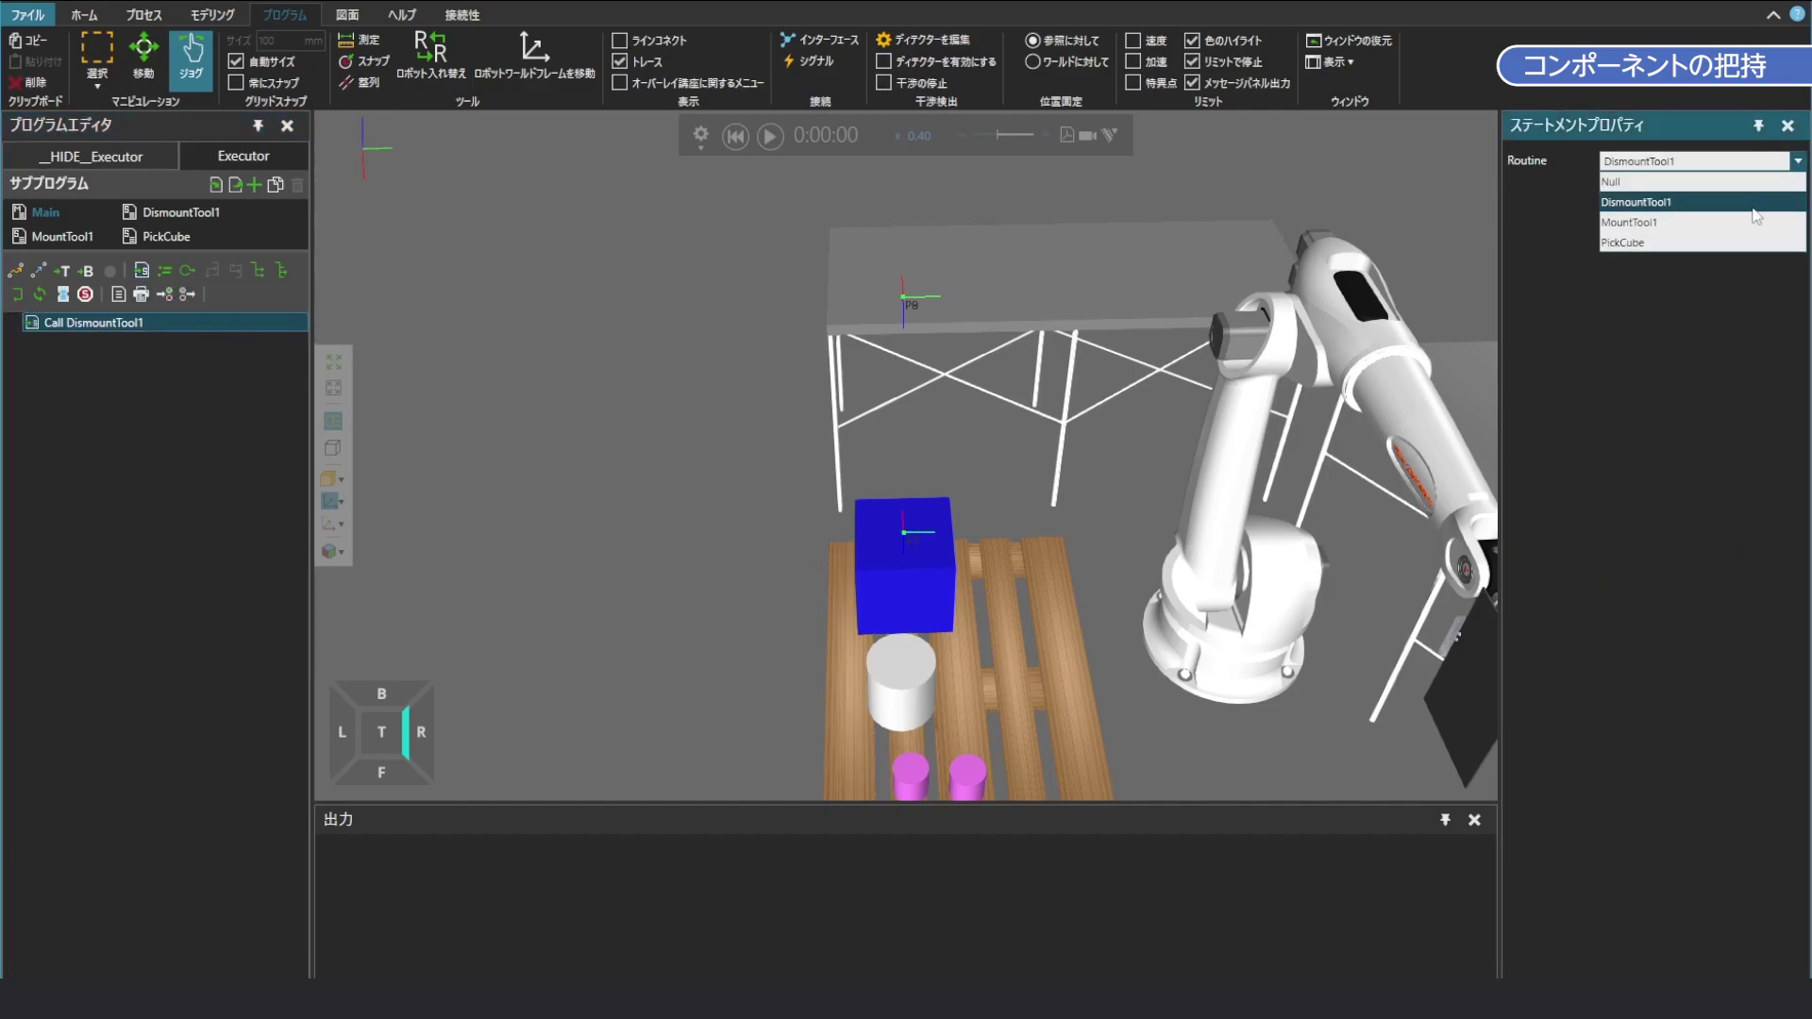
left_click(1661, 231)
left_click(770, 136)
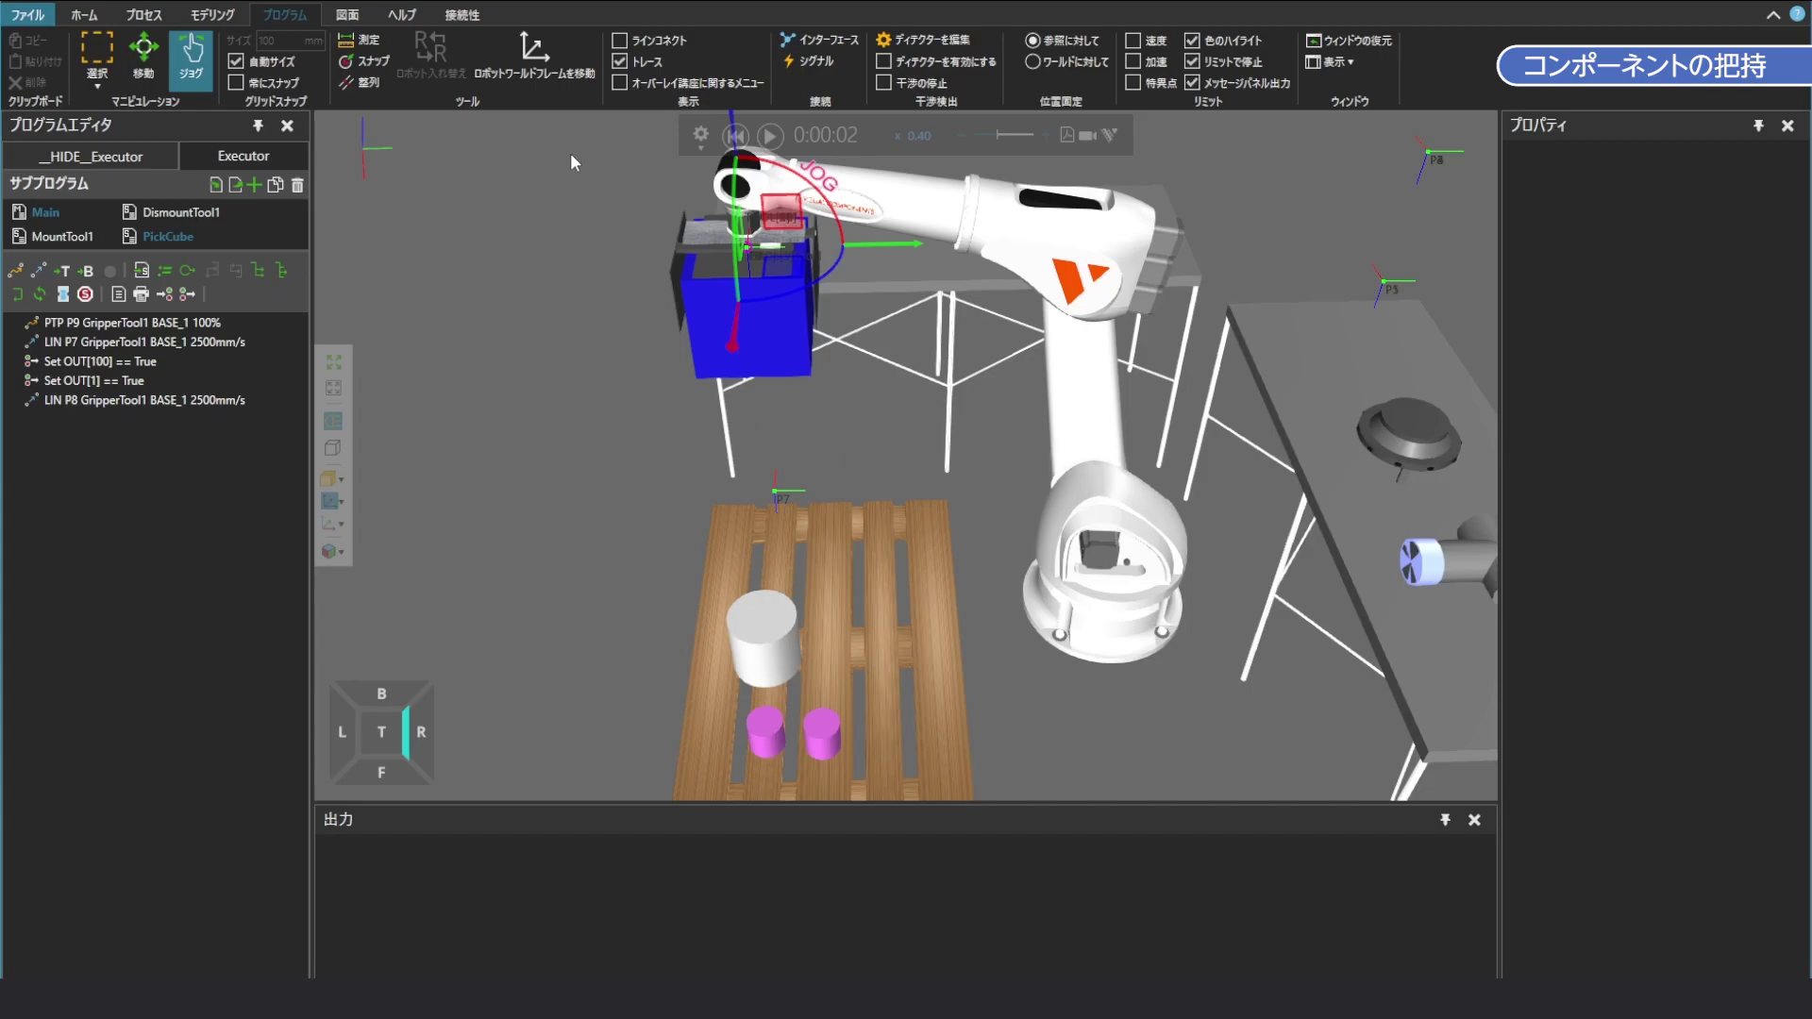
Insert a 1 s delay after the output 100 statement in PickCube
left_click(95, 361)
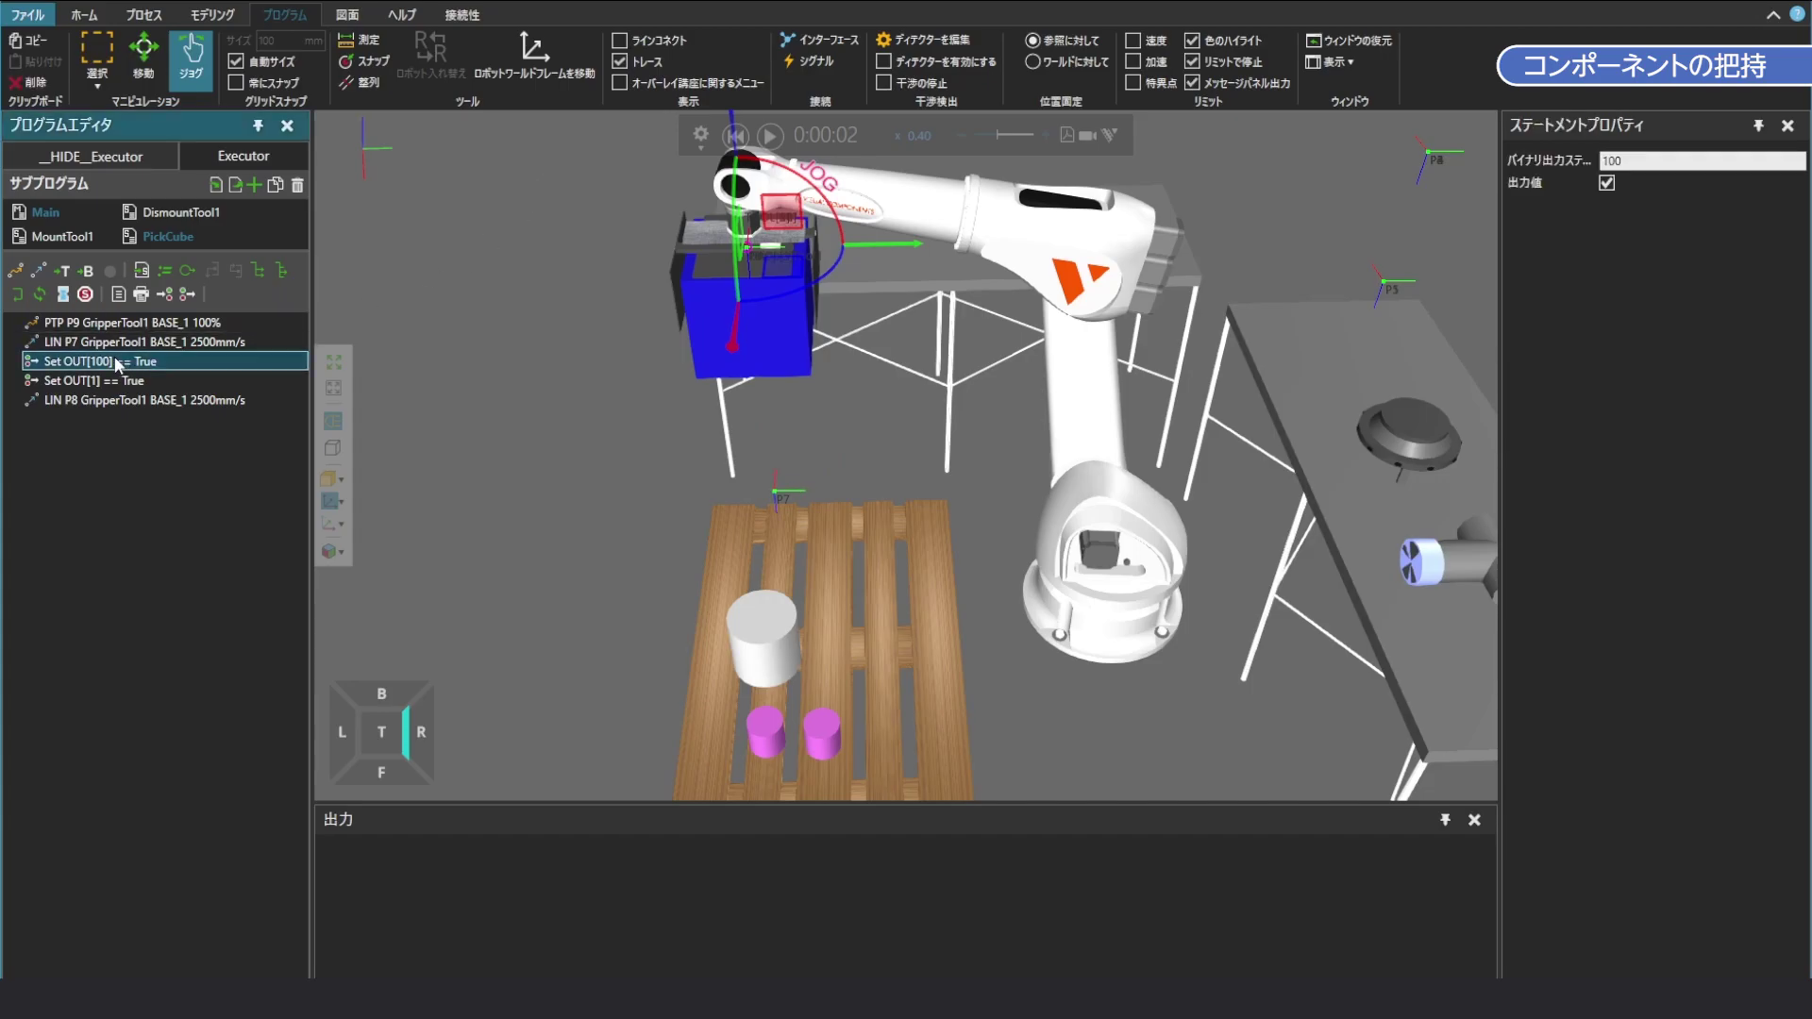
left_click(63, 295)
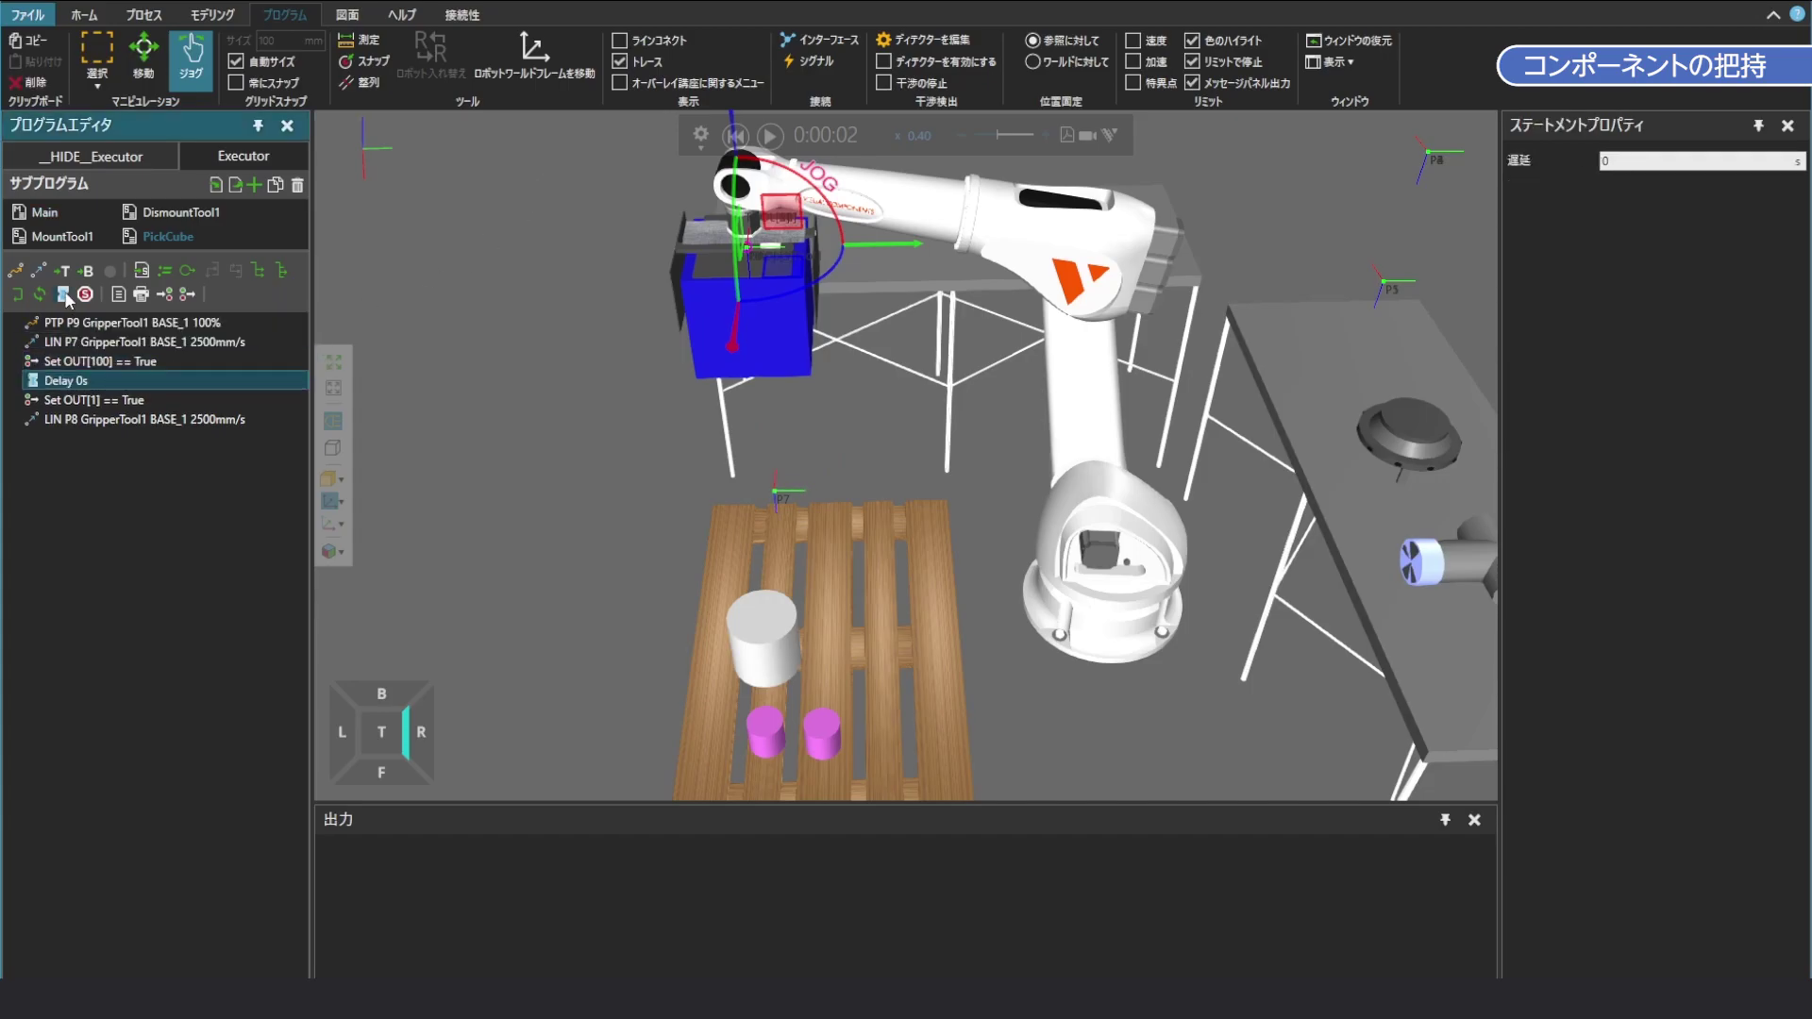
left_click(1620, 162)
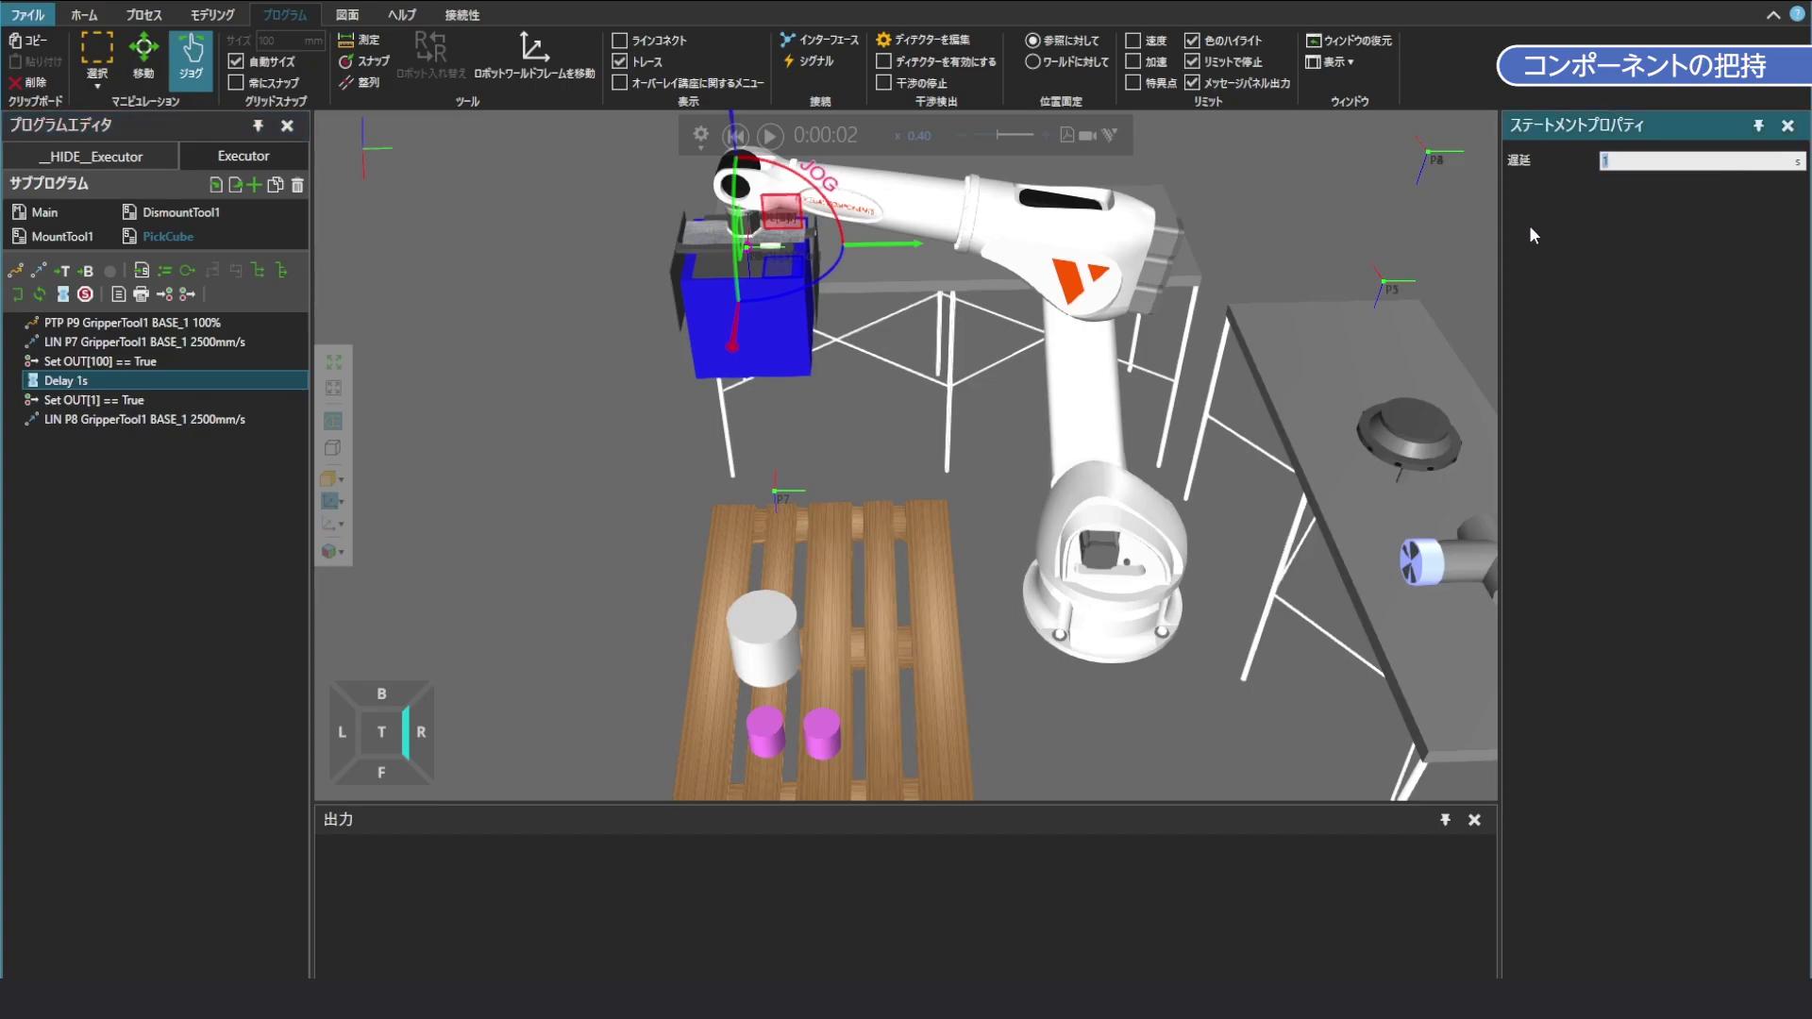
mouse_move(1183, 370)
right_mouse_down()
mouse_move(1197, 431)
mouse_move(1168, 393)
right_mouse_up()
Reset and rerun the simulation to check the cube pick with the added delay
left_click(736, 135)
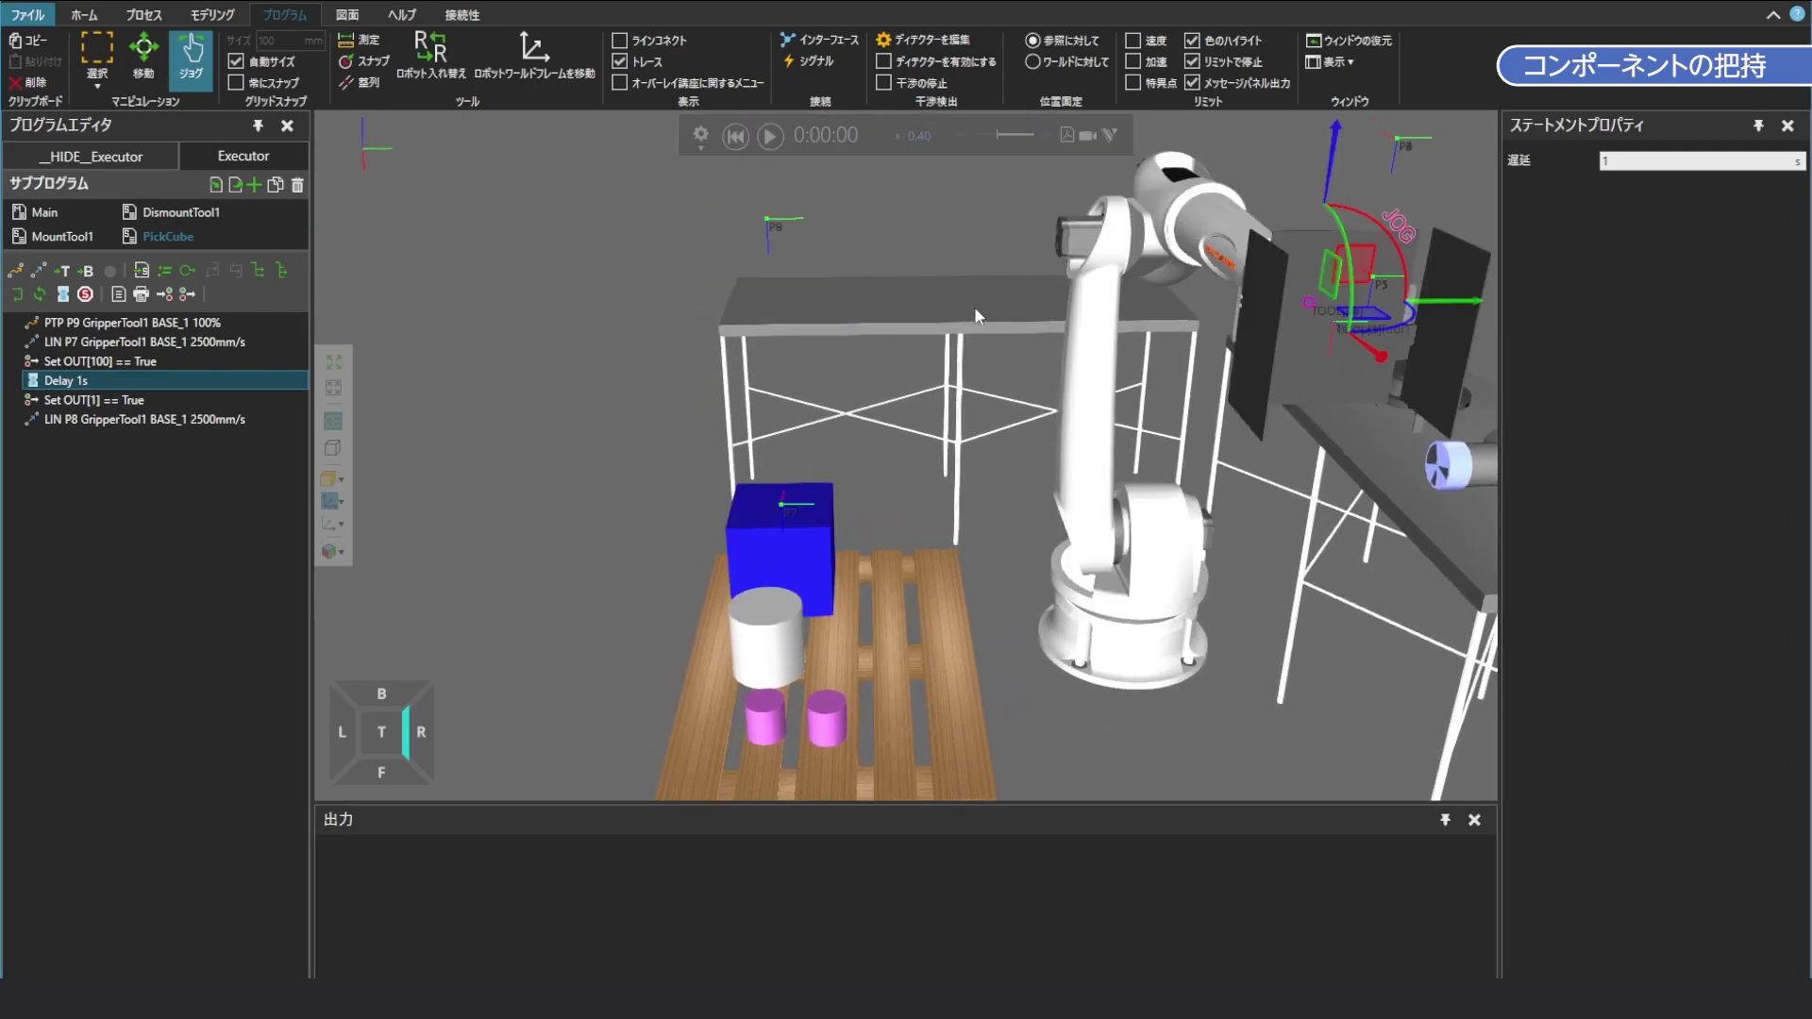
left_click(771, 136)
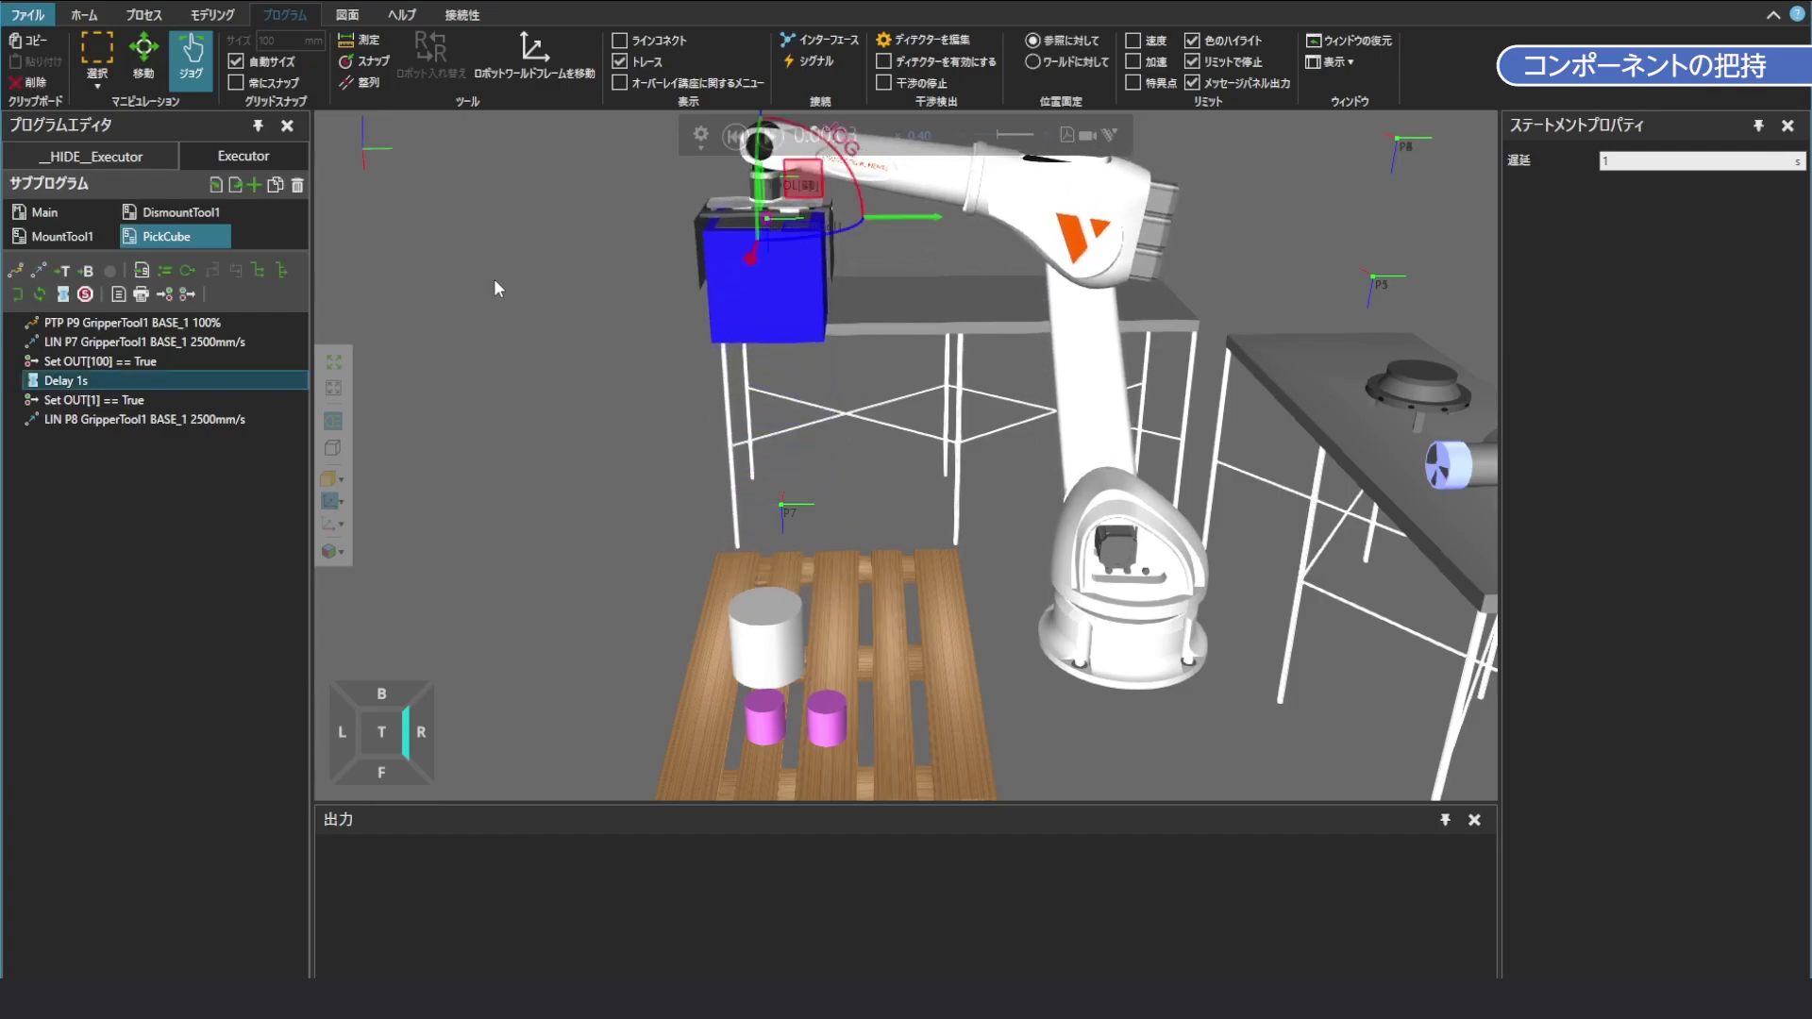
right_click_drag(494, 279, 499, 273)
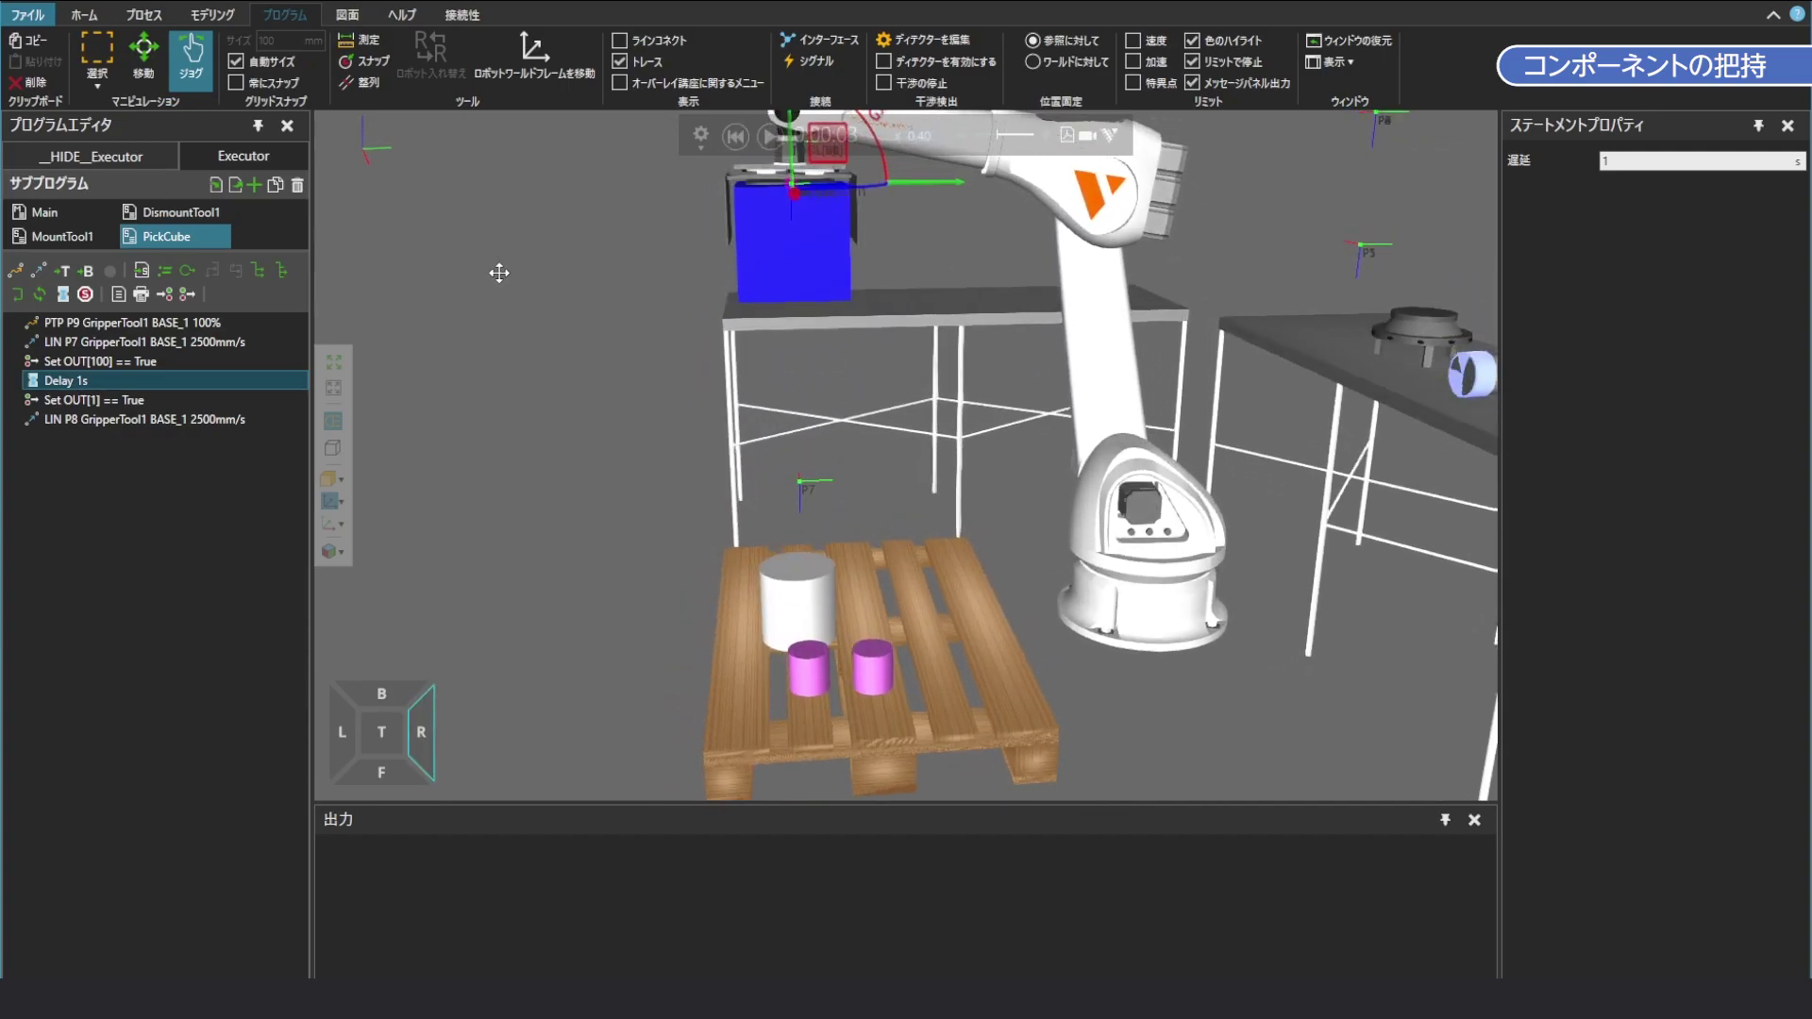
Set the external axis E1 of the final linear motion P8 in PickCube to 0
left_click(187, 425)
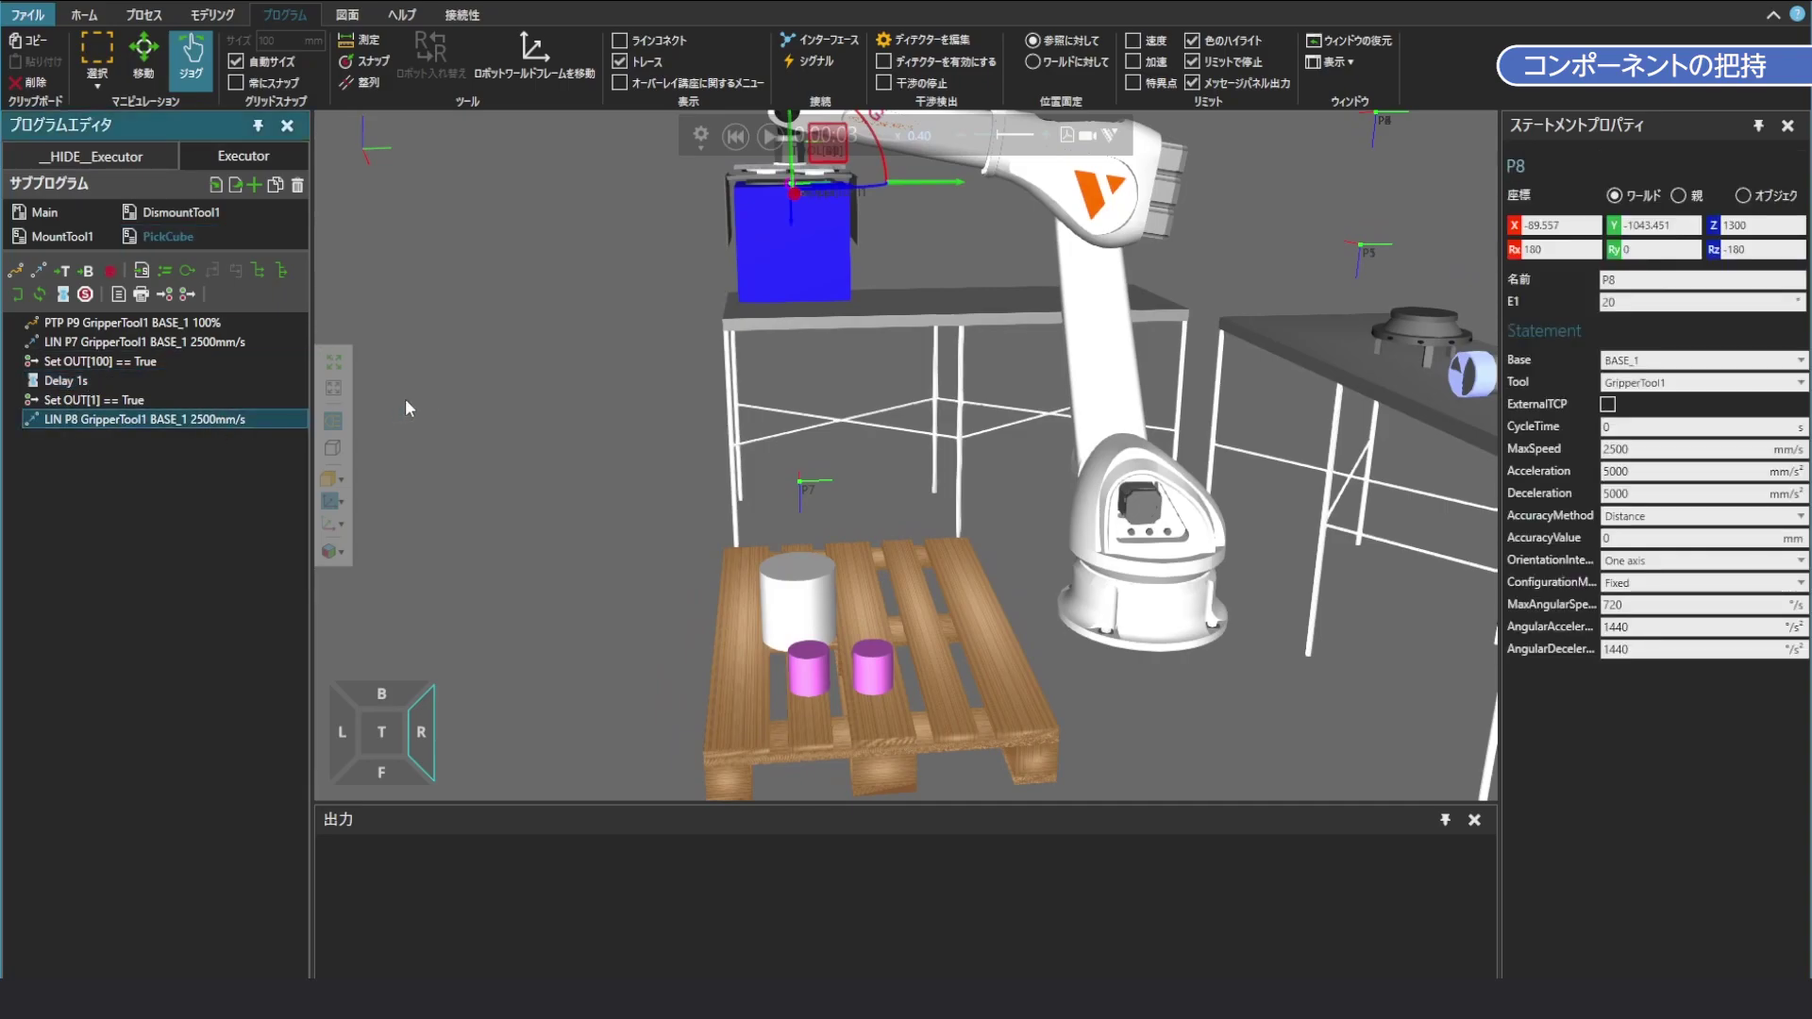
left_click(1637, 303)
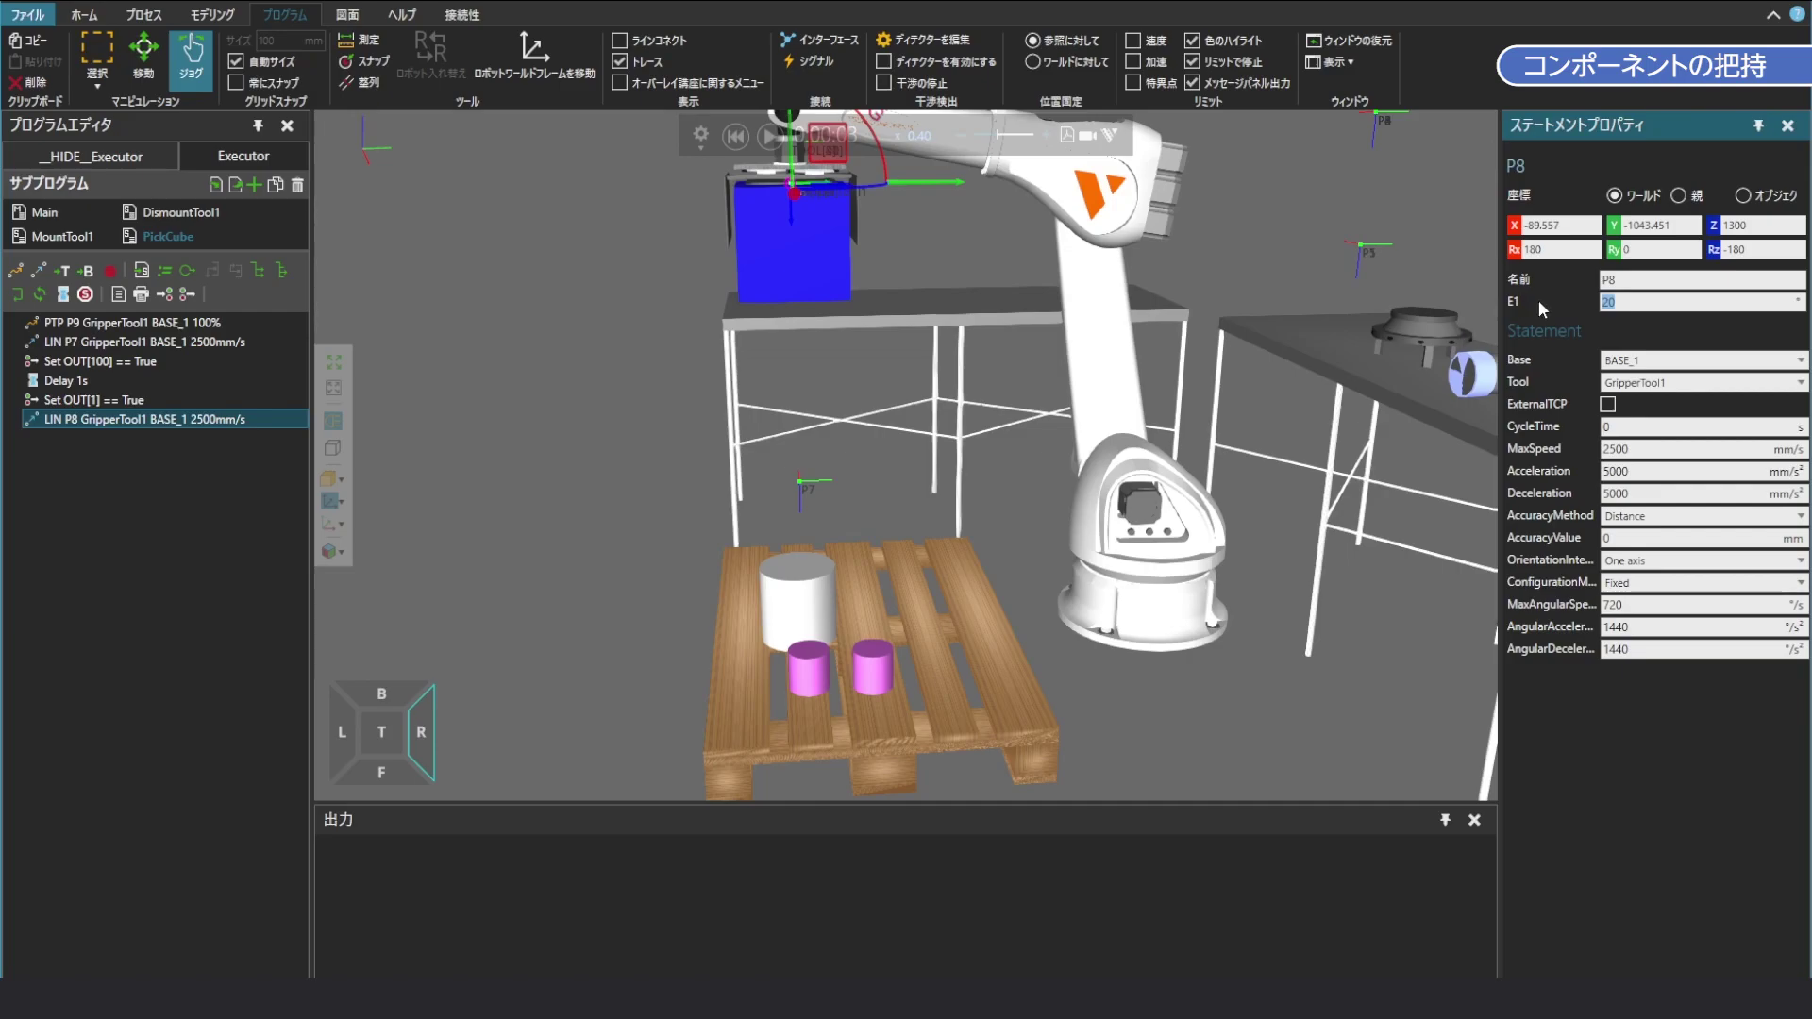
scroll(983, 393, "up", 6)
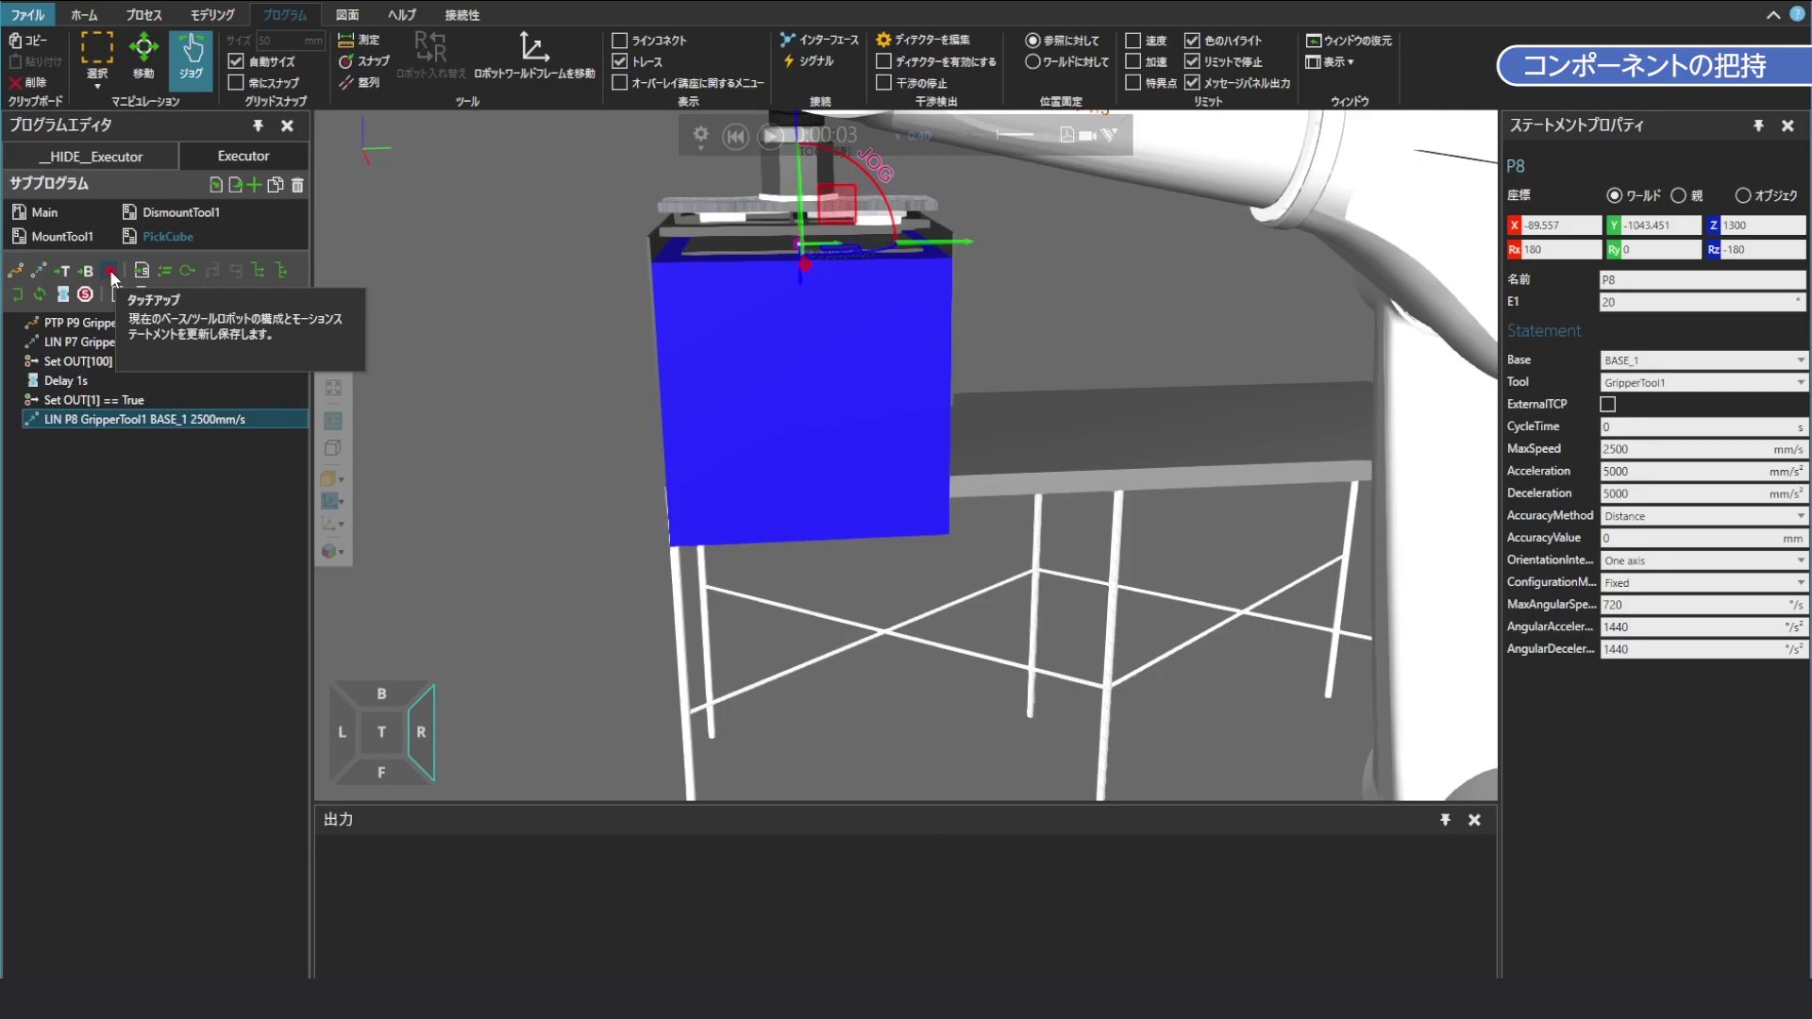
left_click_drag(1648, 306, 1532, 321)
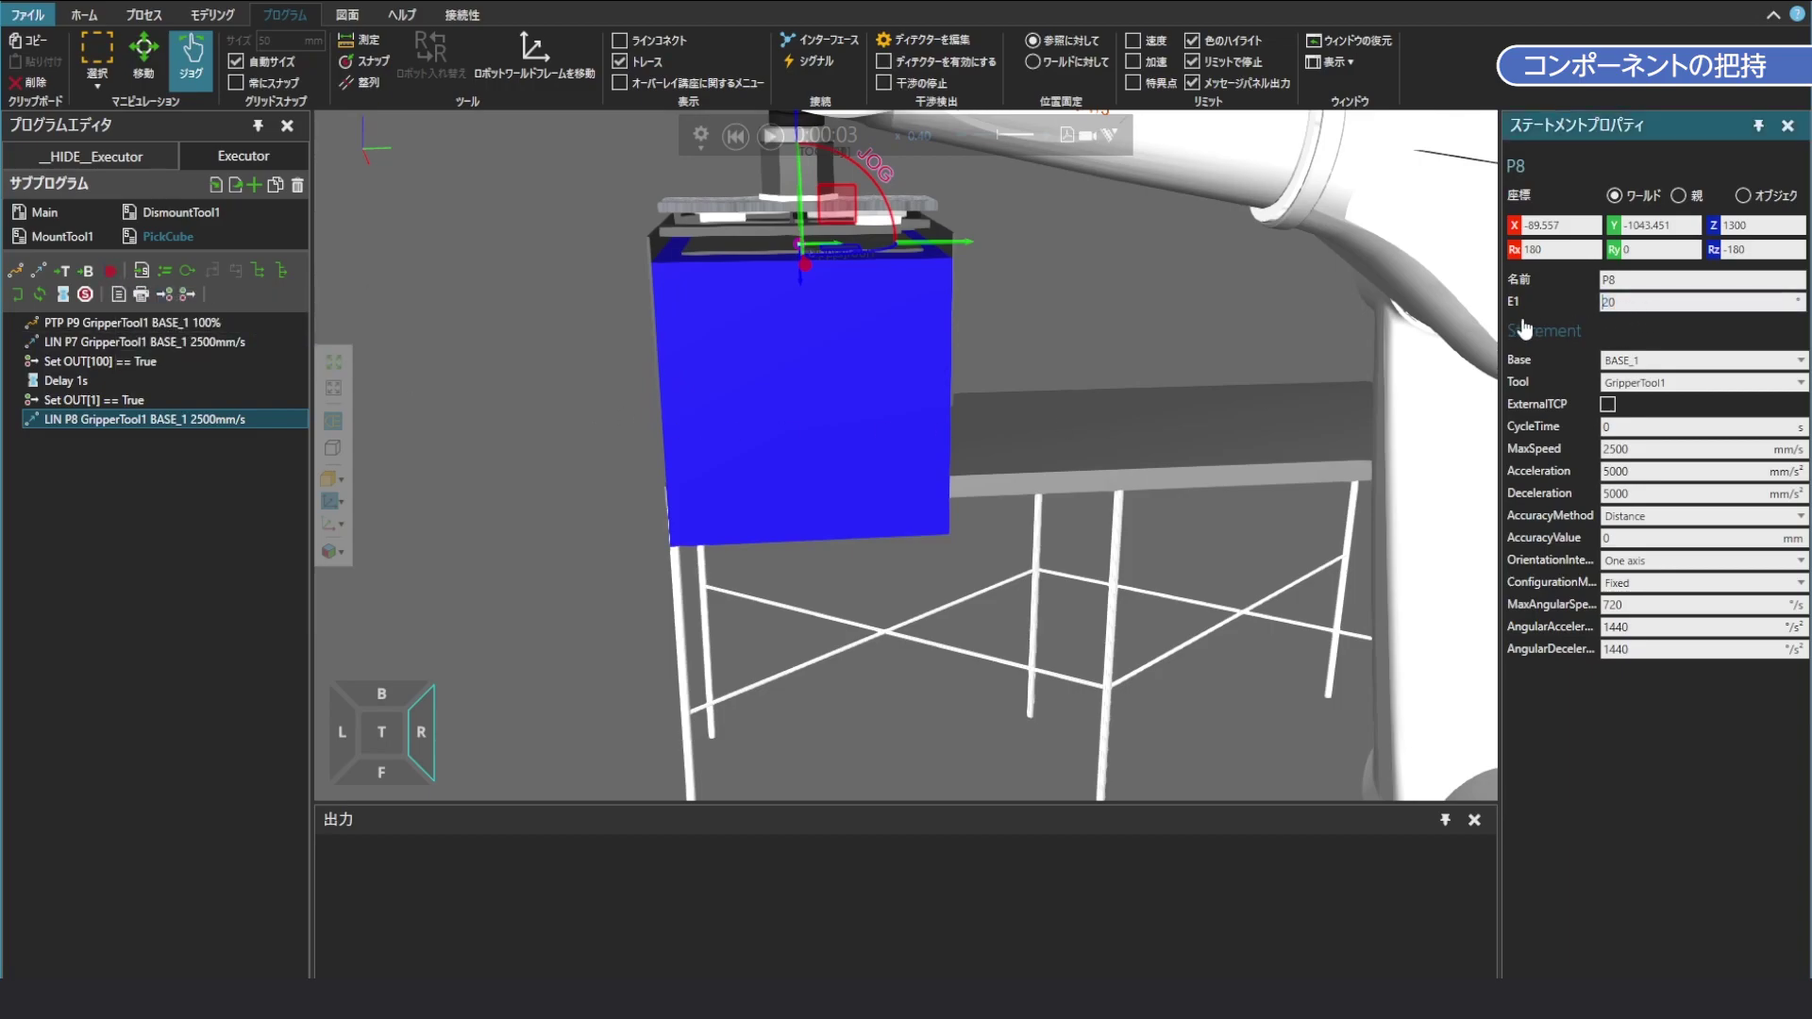
type("0")
Replay the simulation from the start to check the closed gripper while lifting the cube, and reset it
left_click(736, 137)
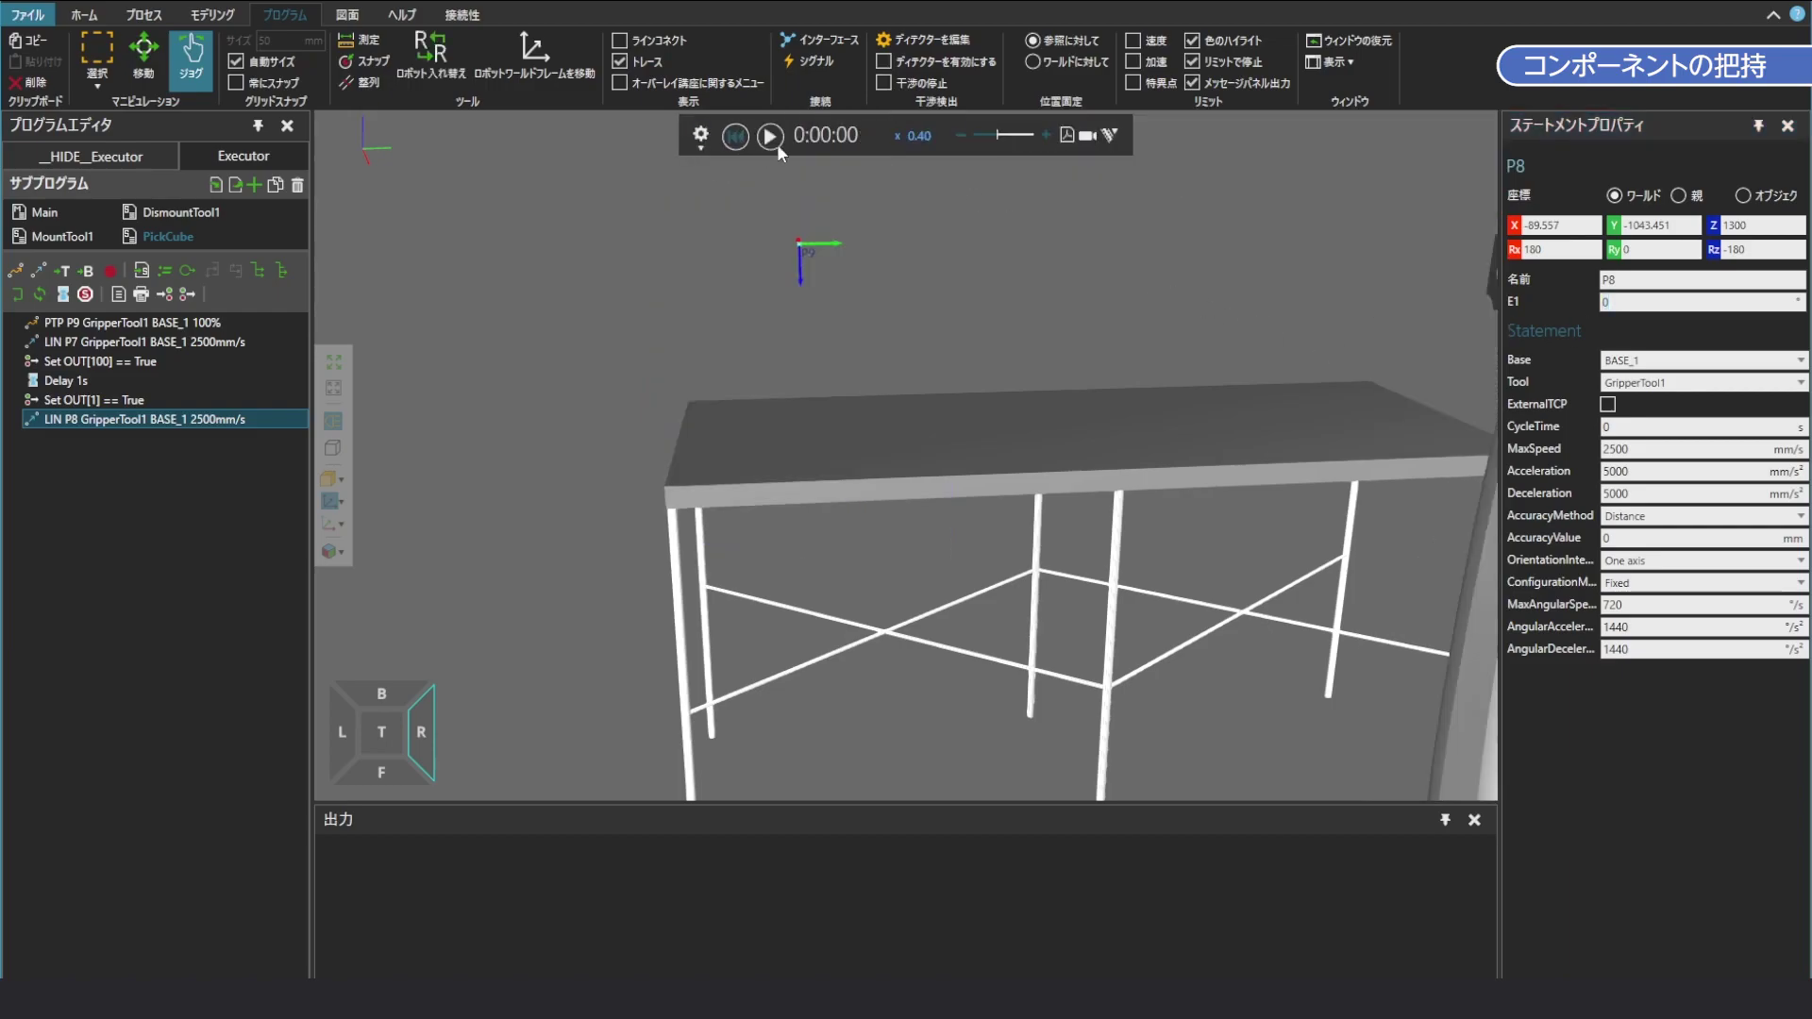
left_click(770, 137)
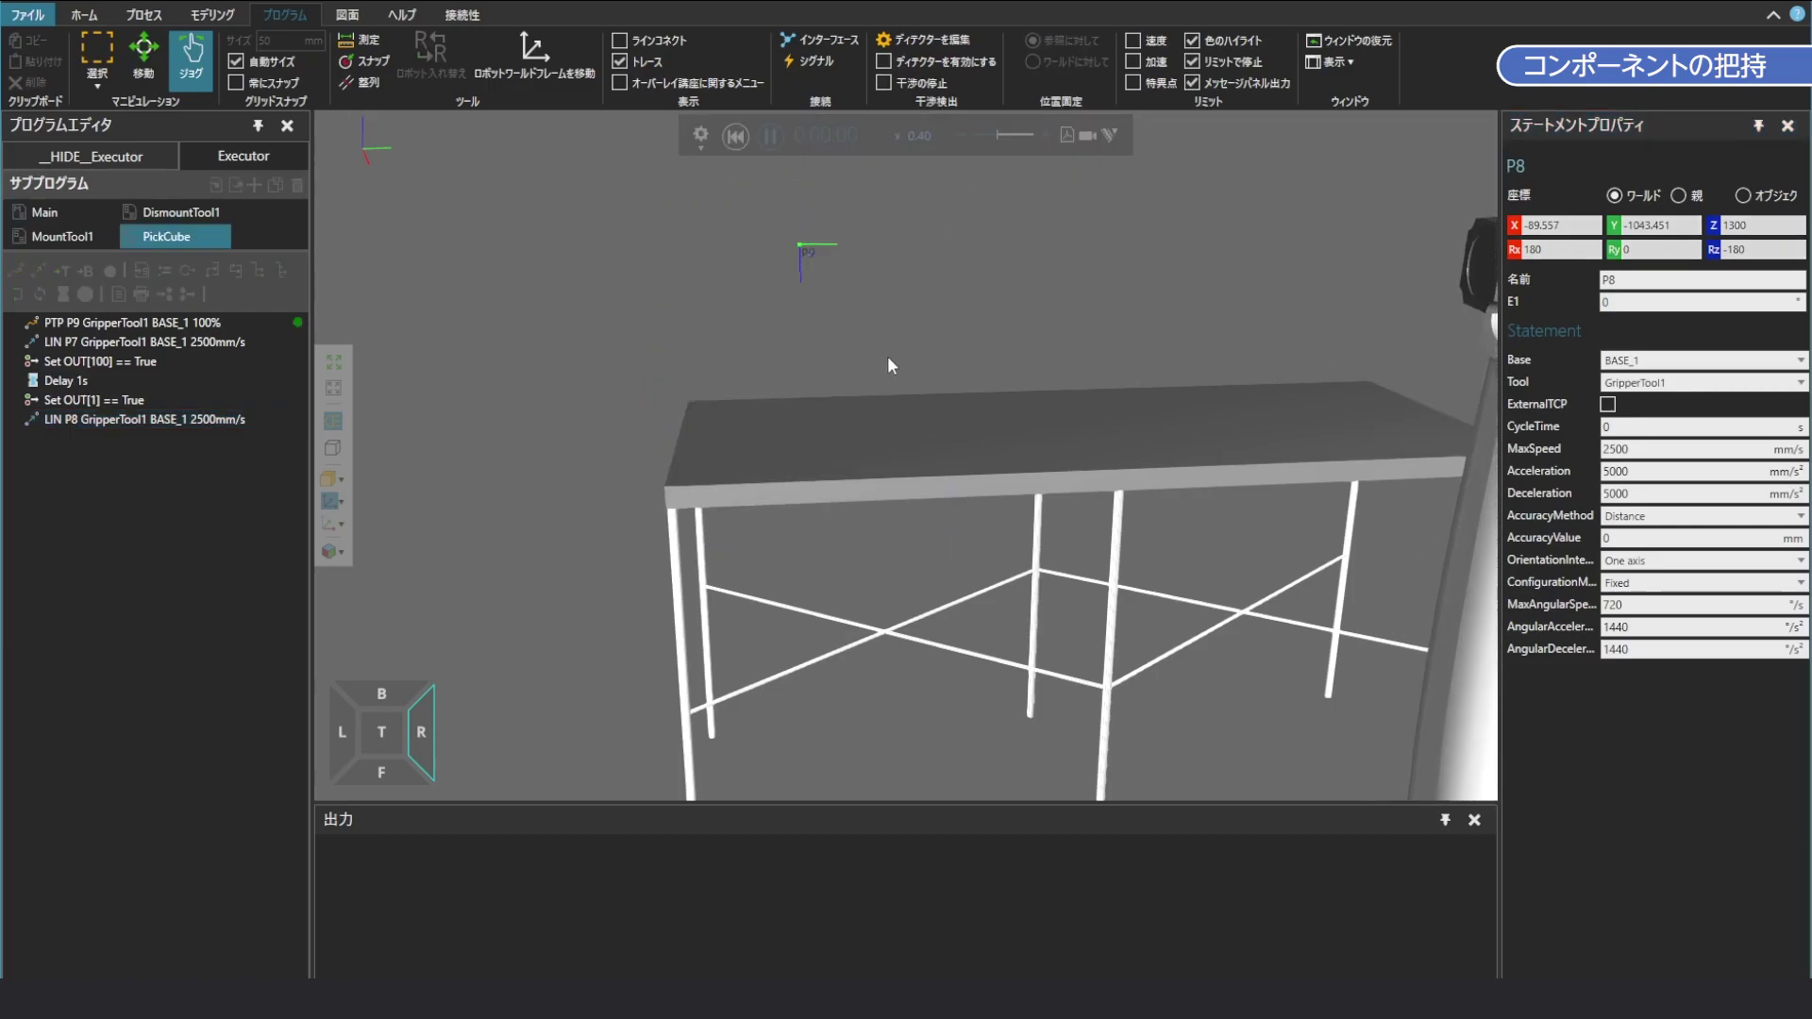
scroll(892, 359, "down", 4)
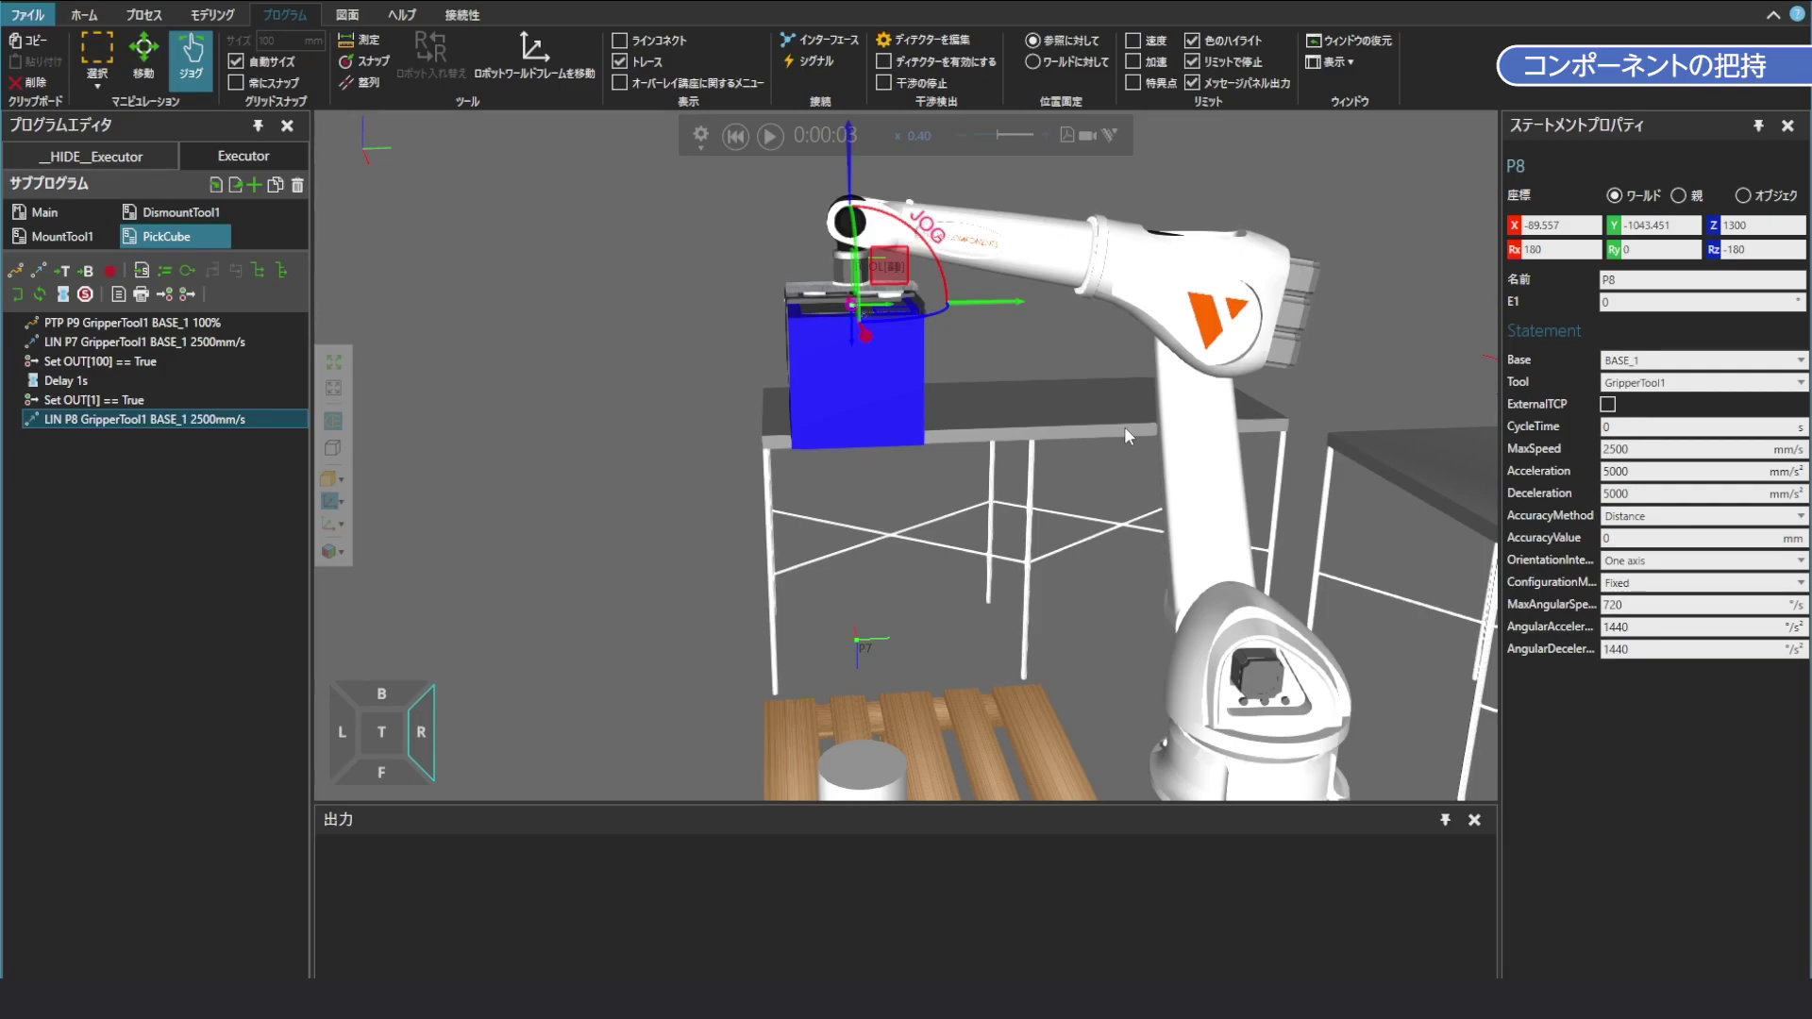
left_click(736, 136)
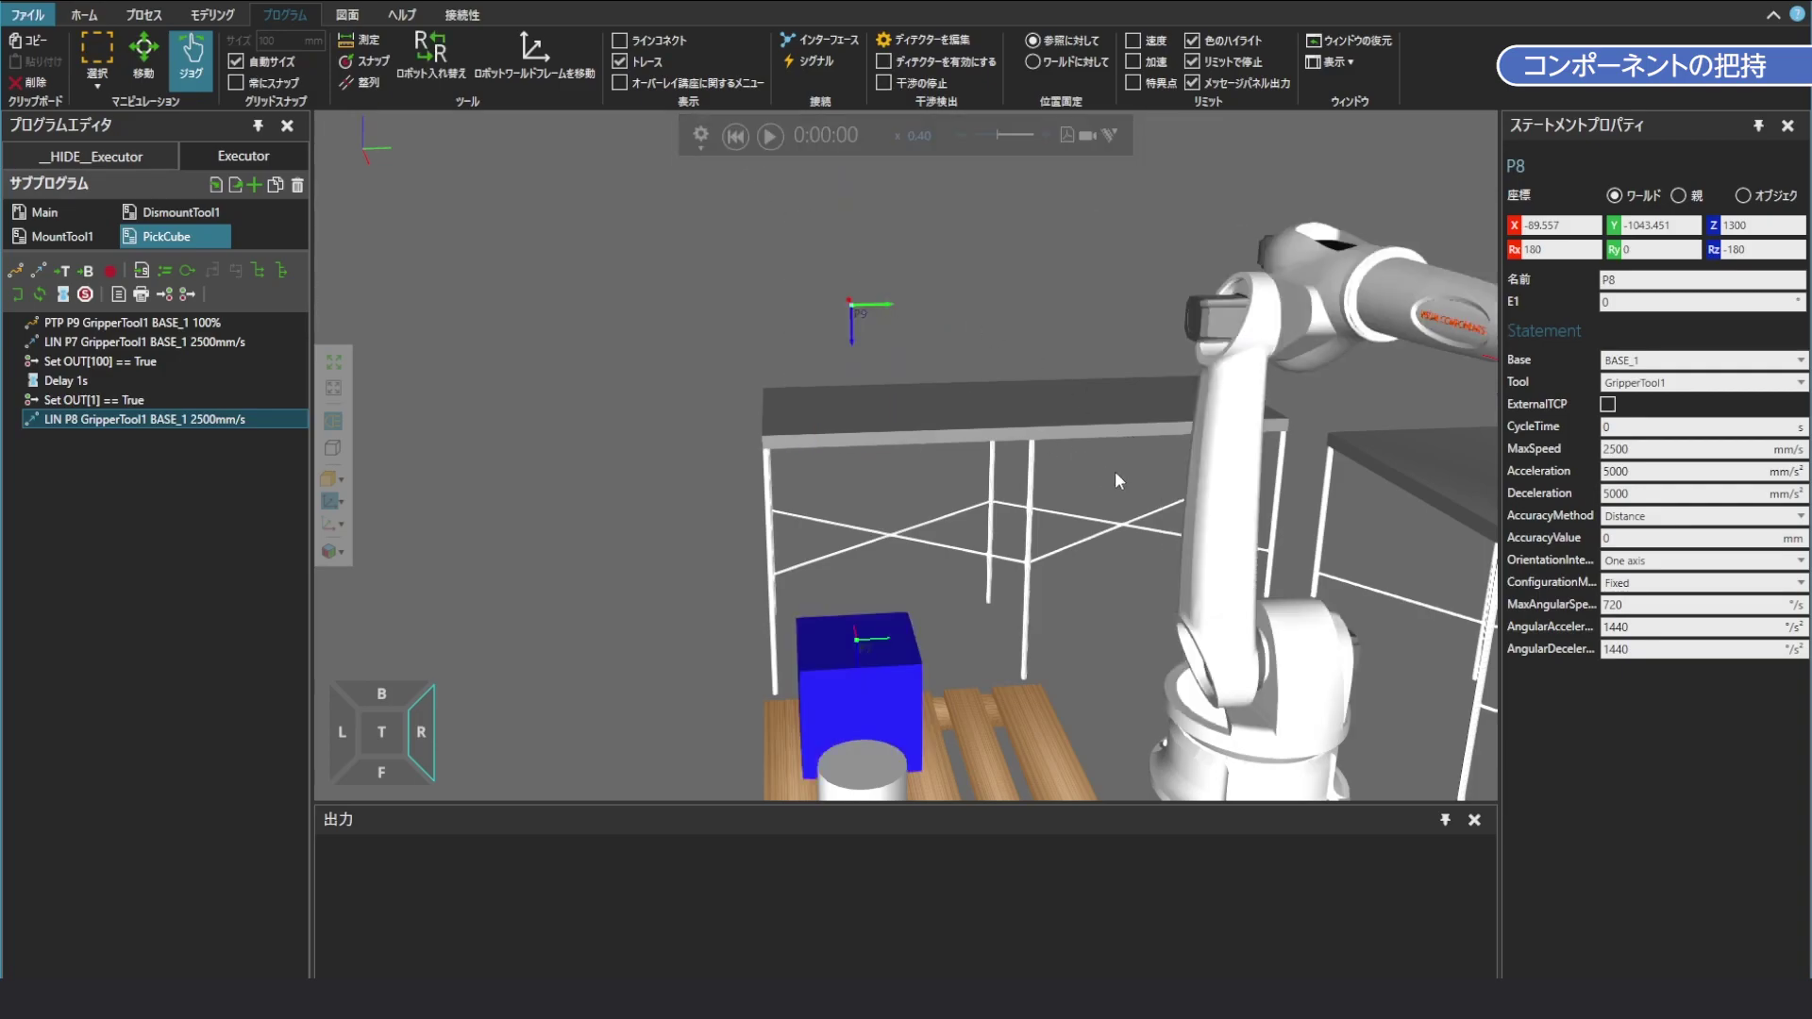
scroll(1202, 483, "down", 3)
middle_click_drag(1201, 484, 967, 447)
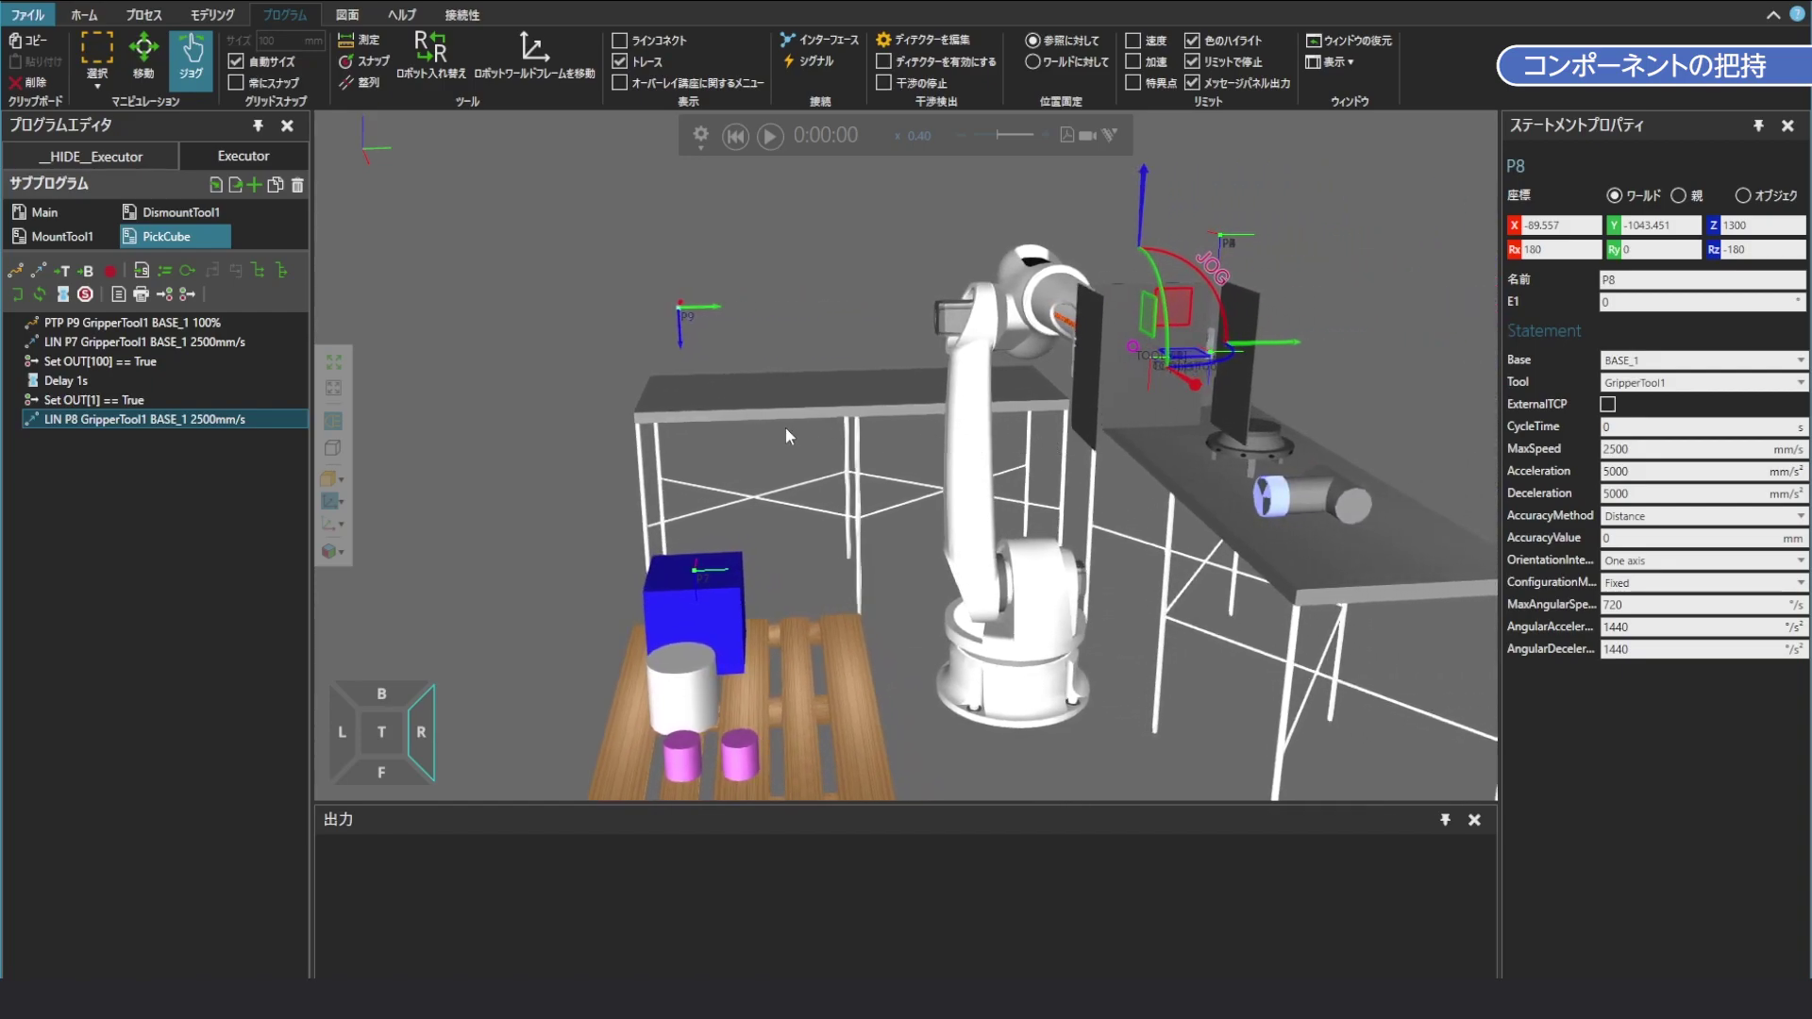
Add calls to DismountTool1 and MountTool1 in Main and move the PickCube call to the end
left_click(52, 213)
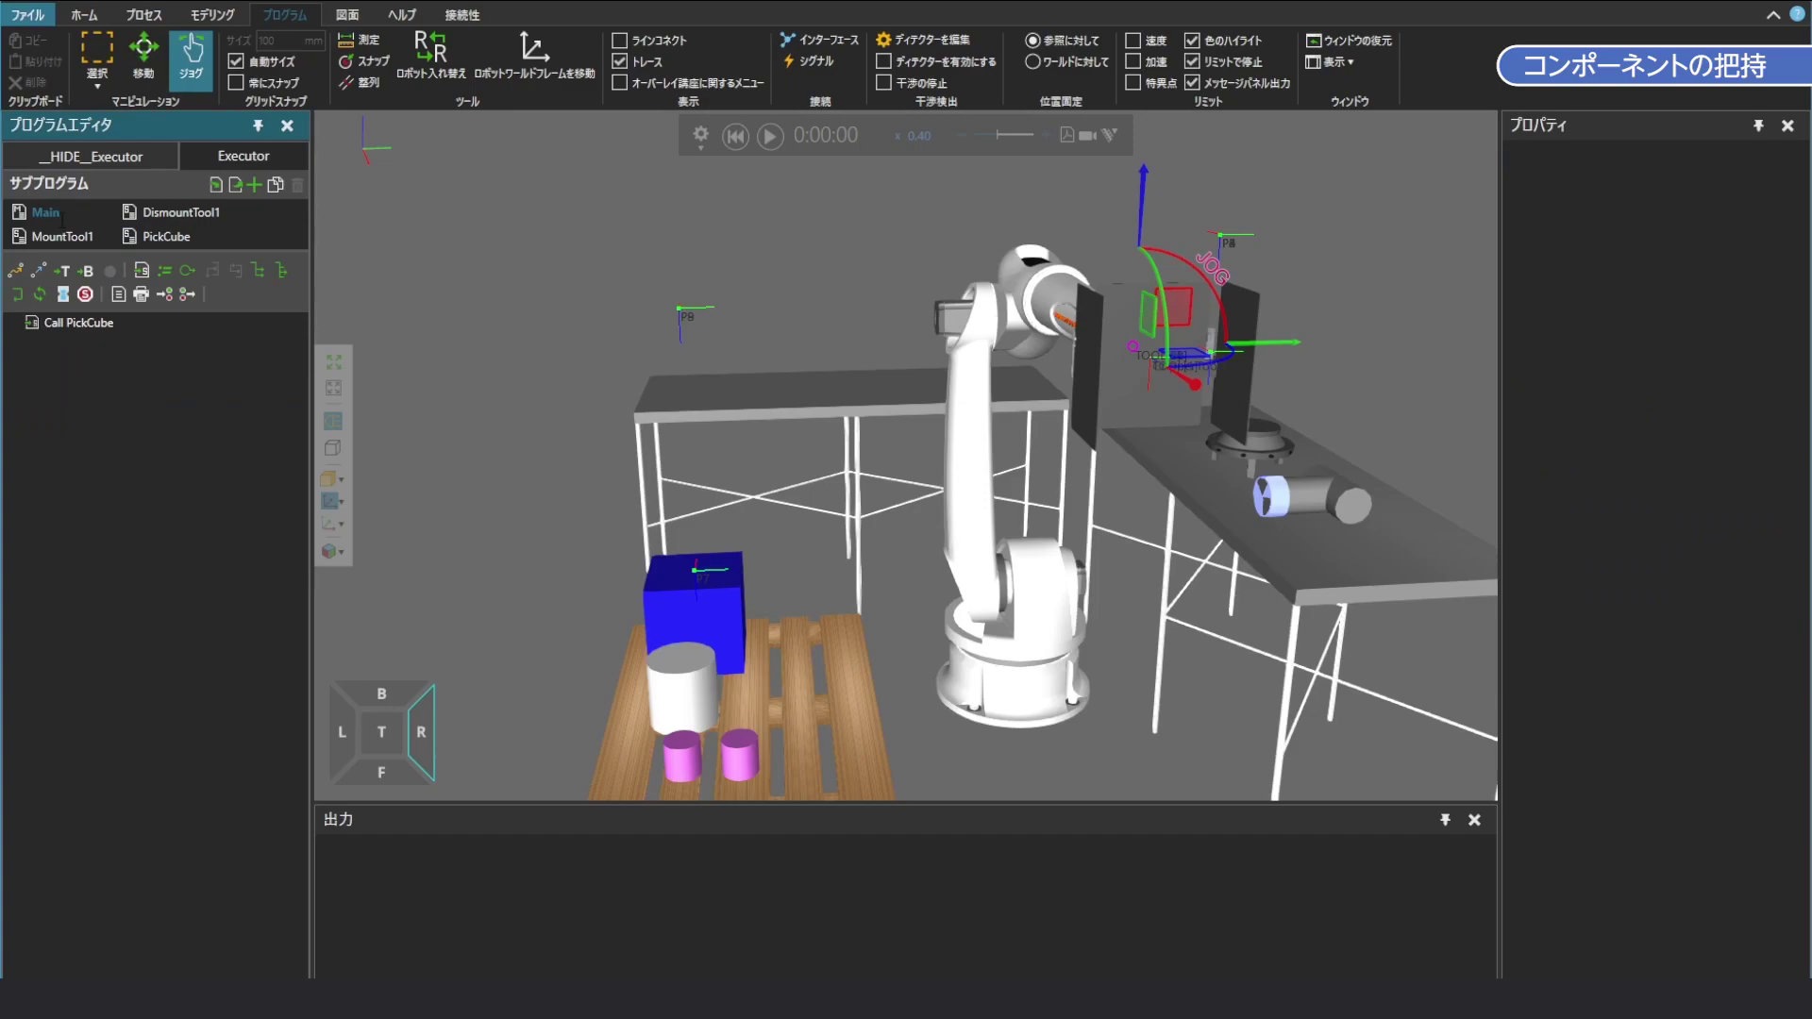
left_click(141, 272)
left_click(141, 271)
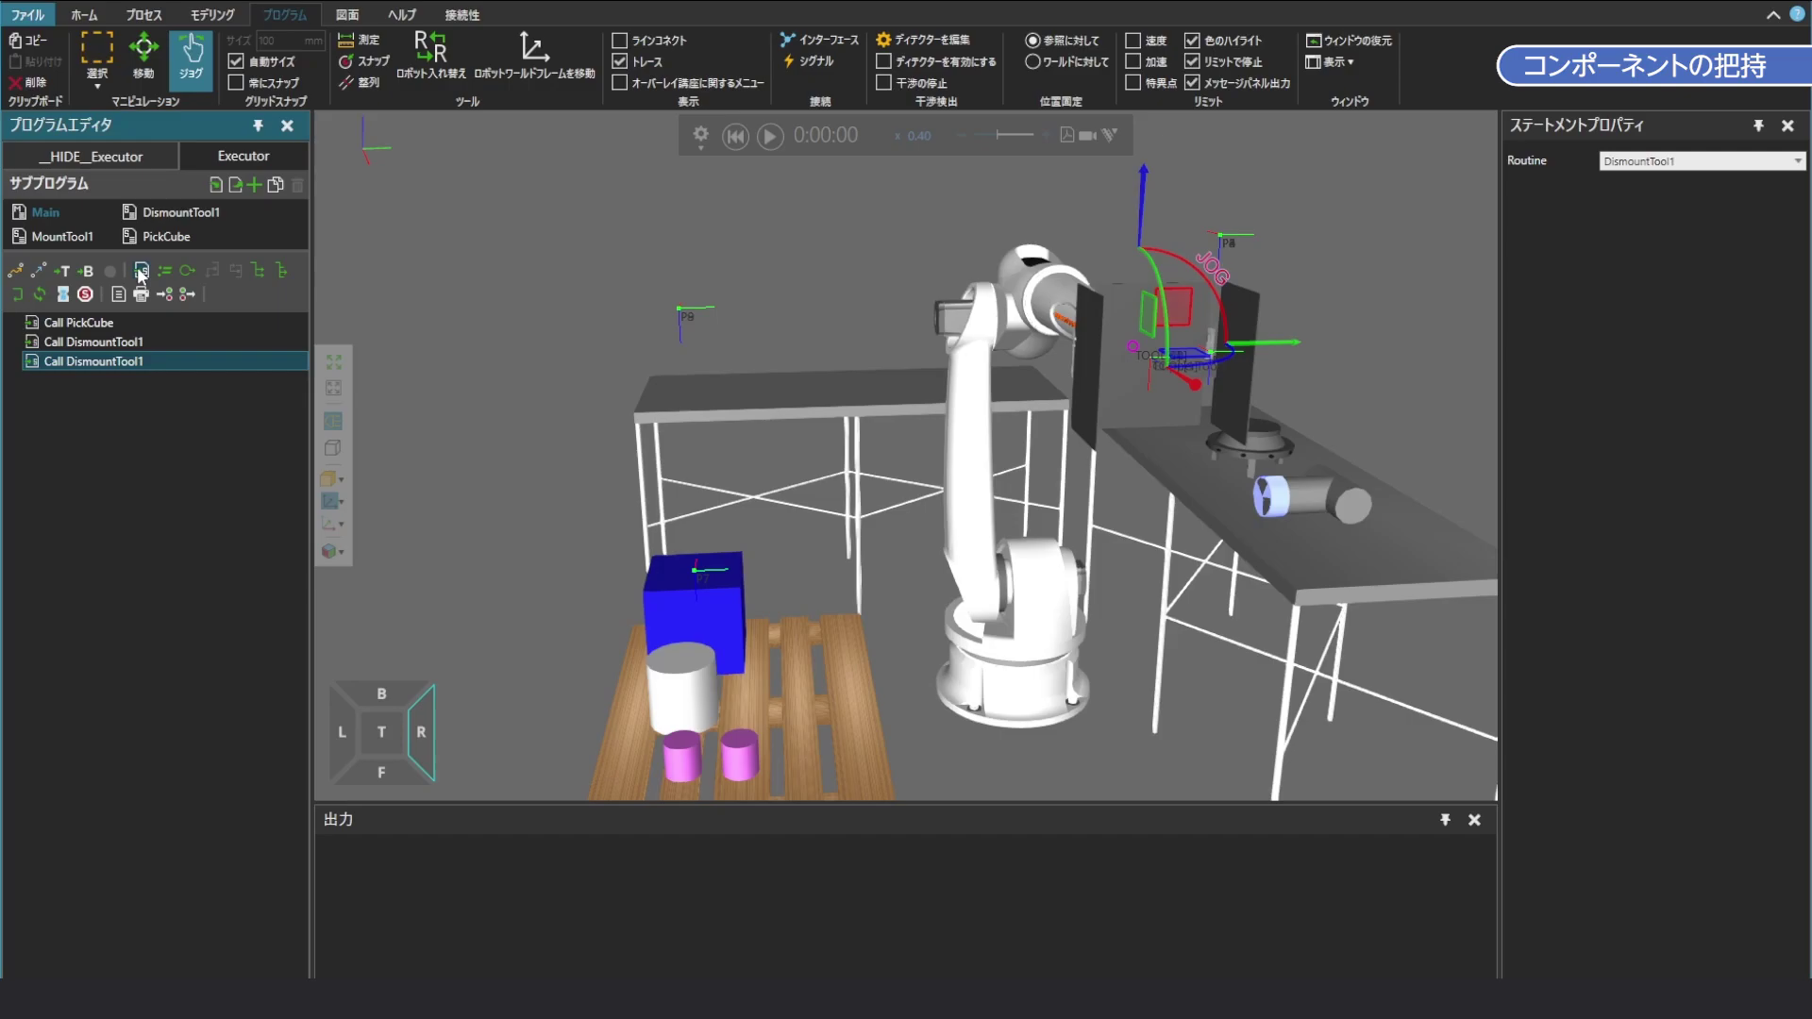
left_click(1623, 162)
left_click(1632, 222)
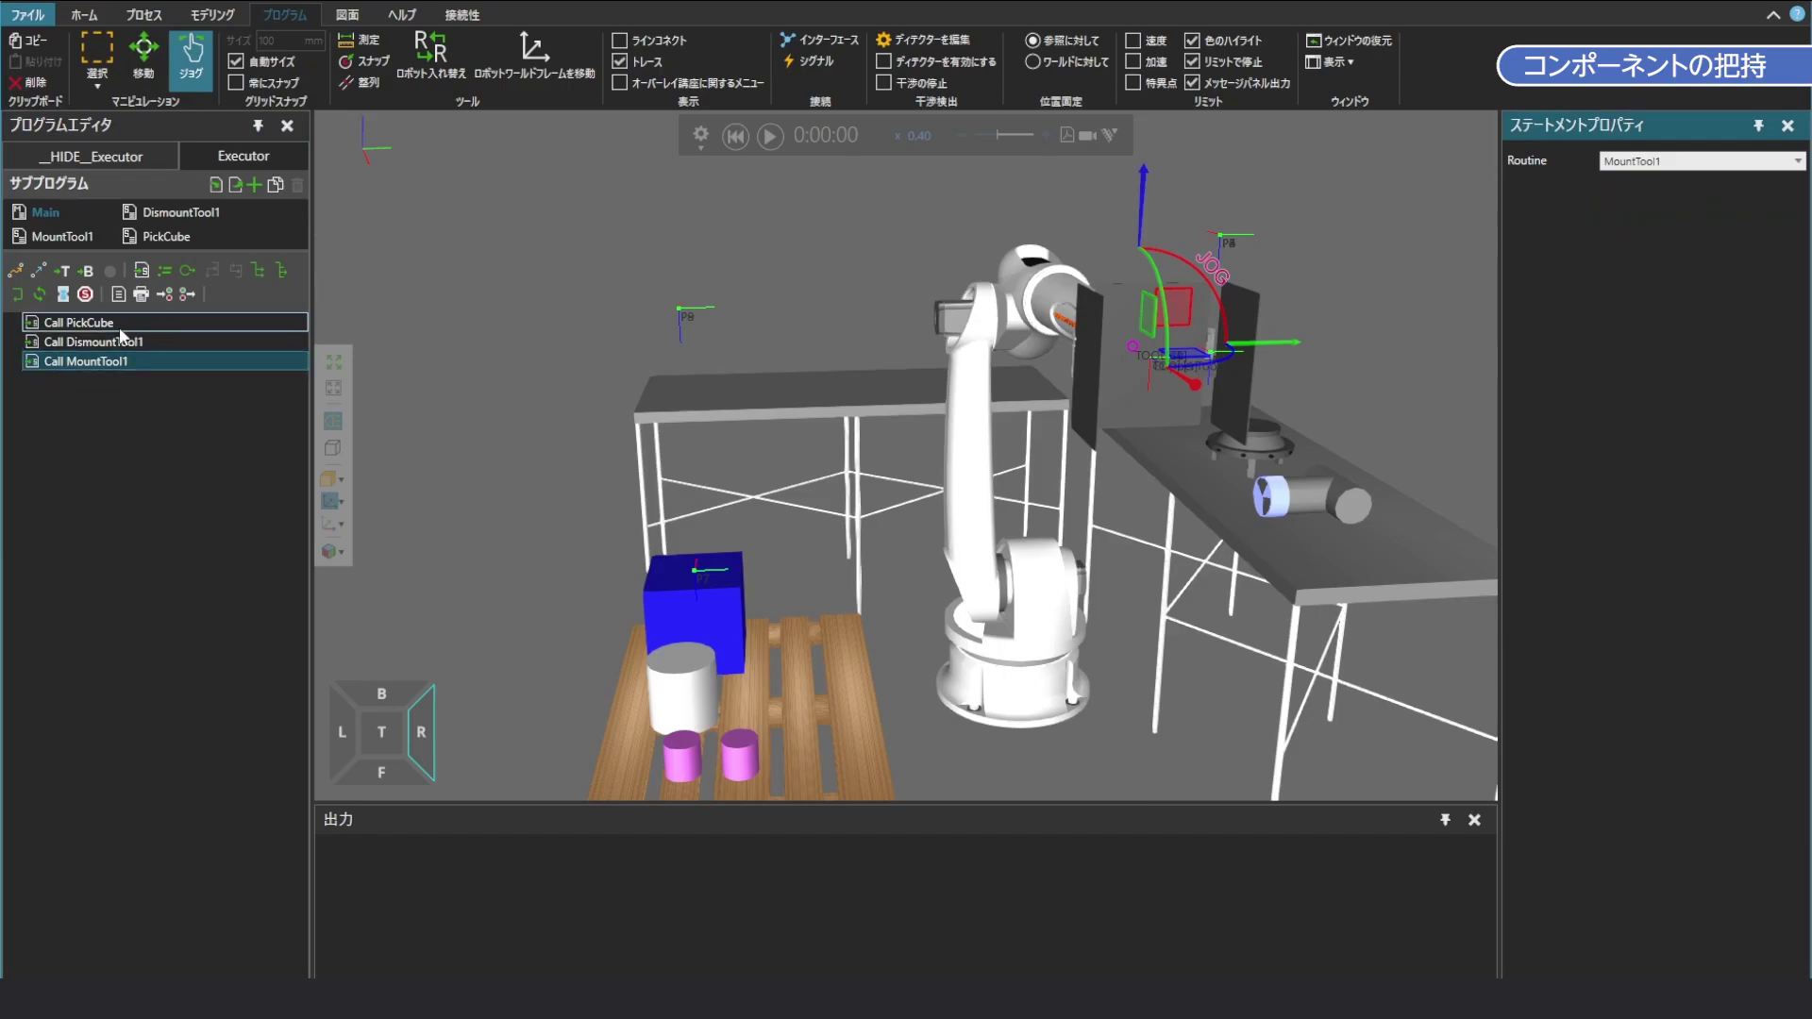
left_click_drag(113, 325, 147, 362)
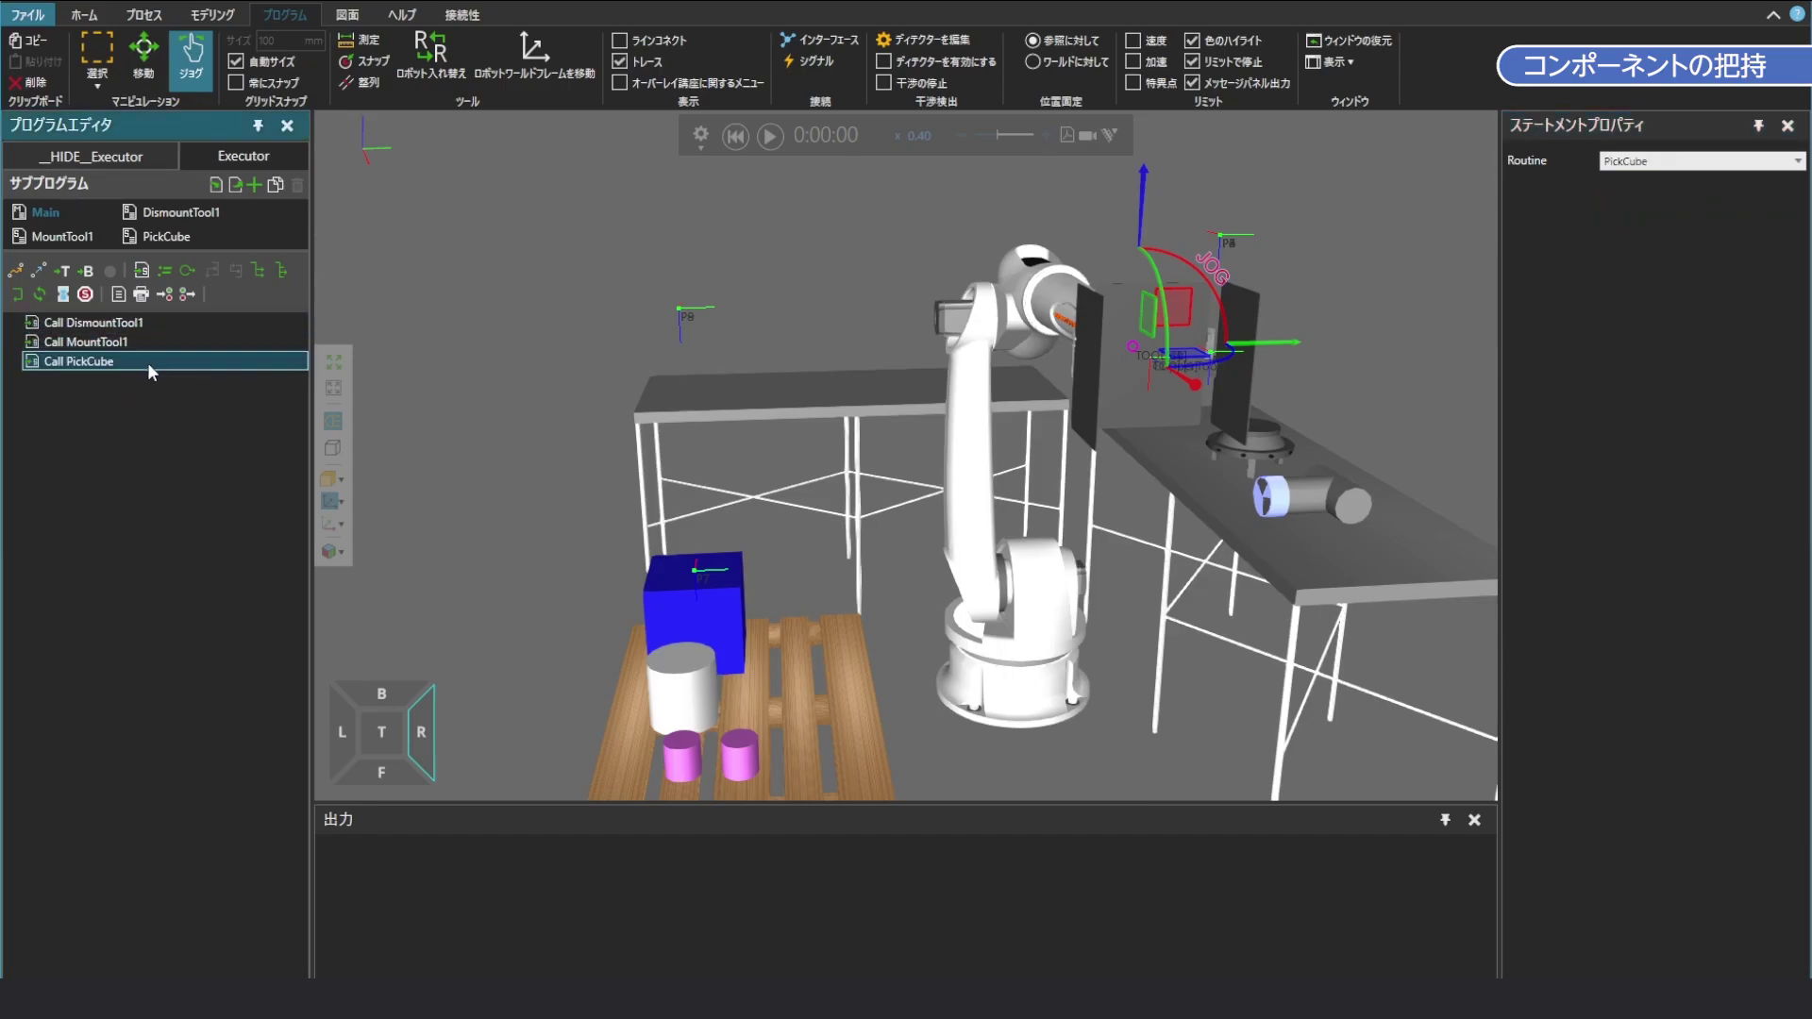
Check the robot poses of the linear motions P8 and P7 in PickCube
left_click(165, 236)
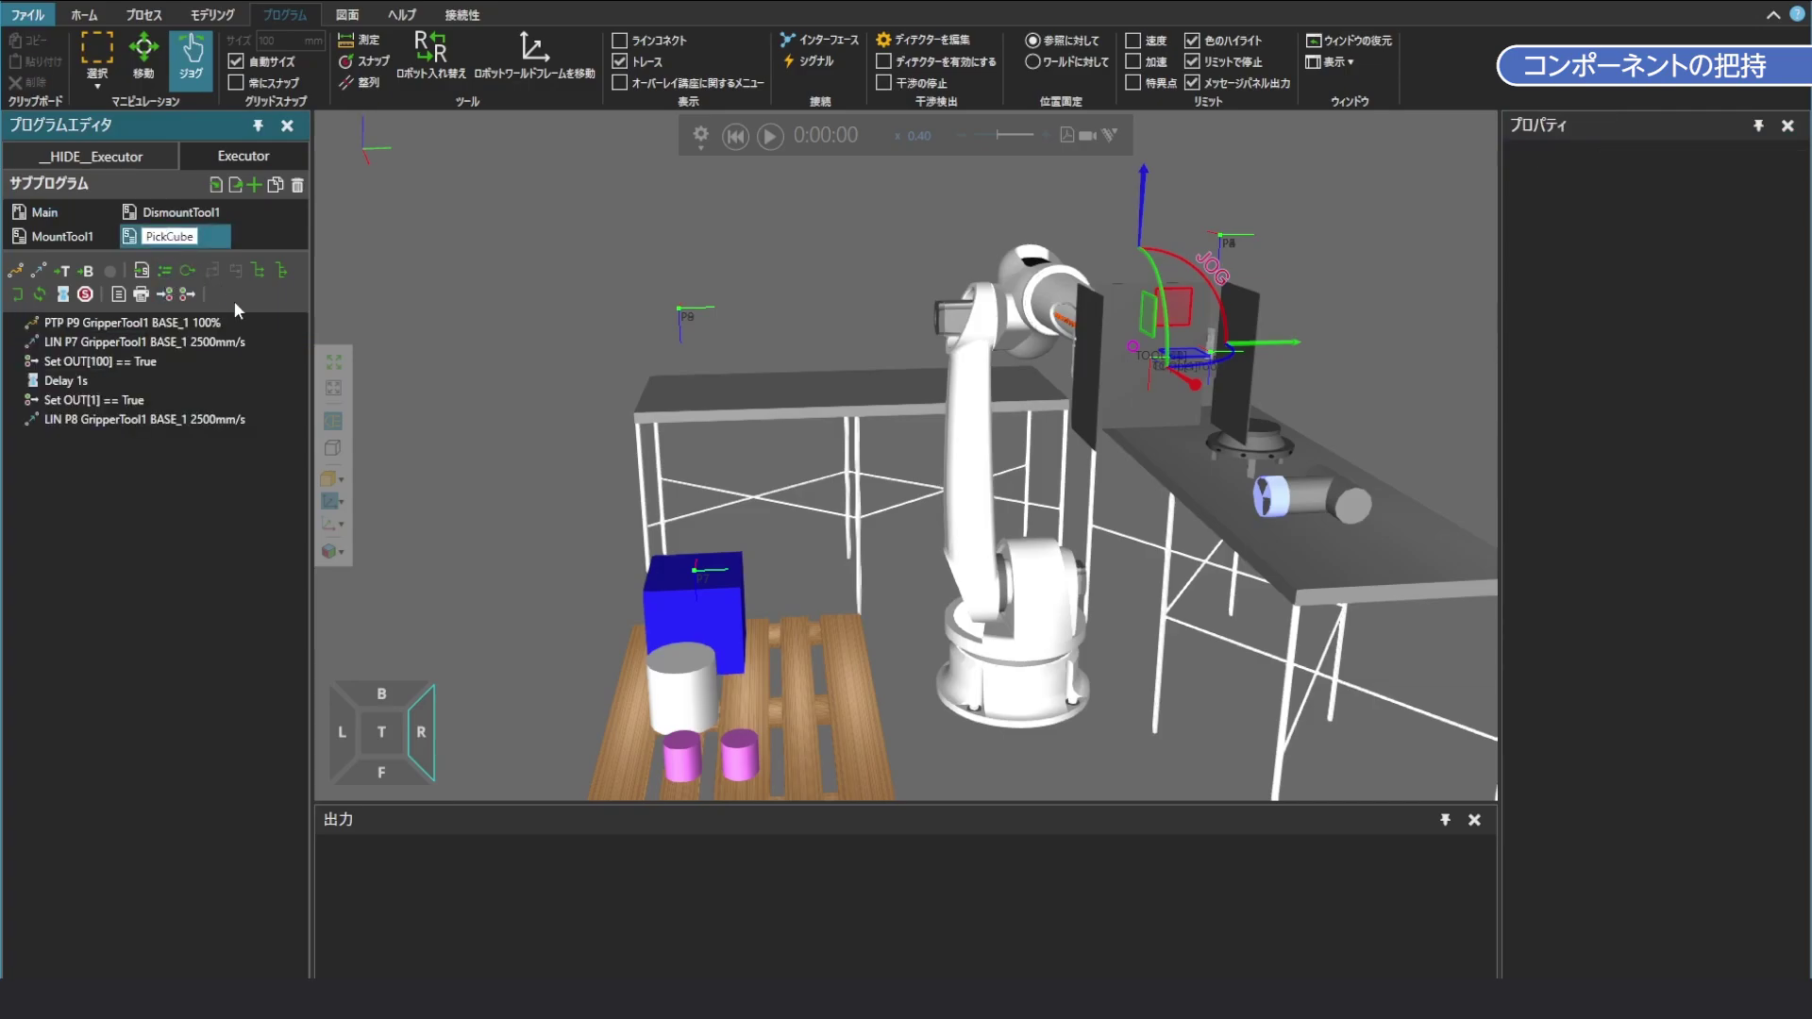
left_click(143, 415)
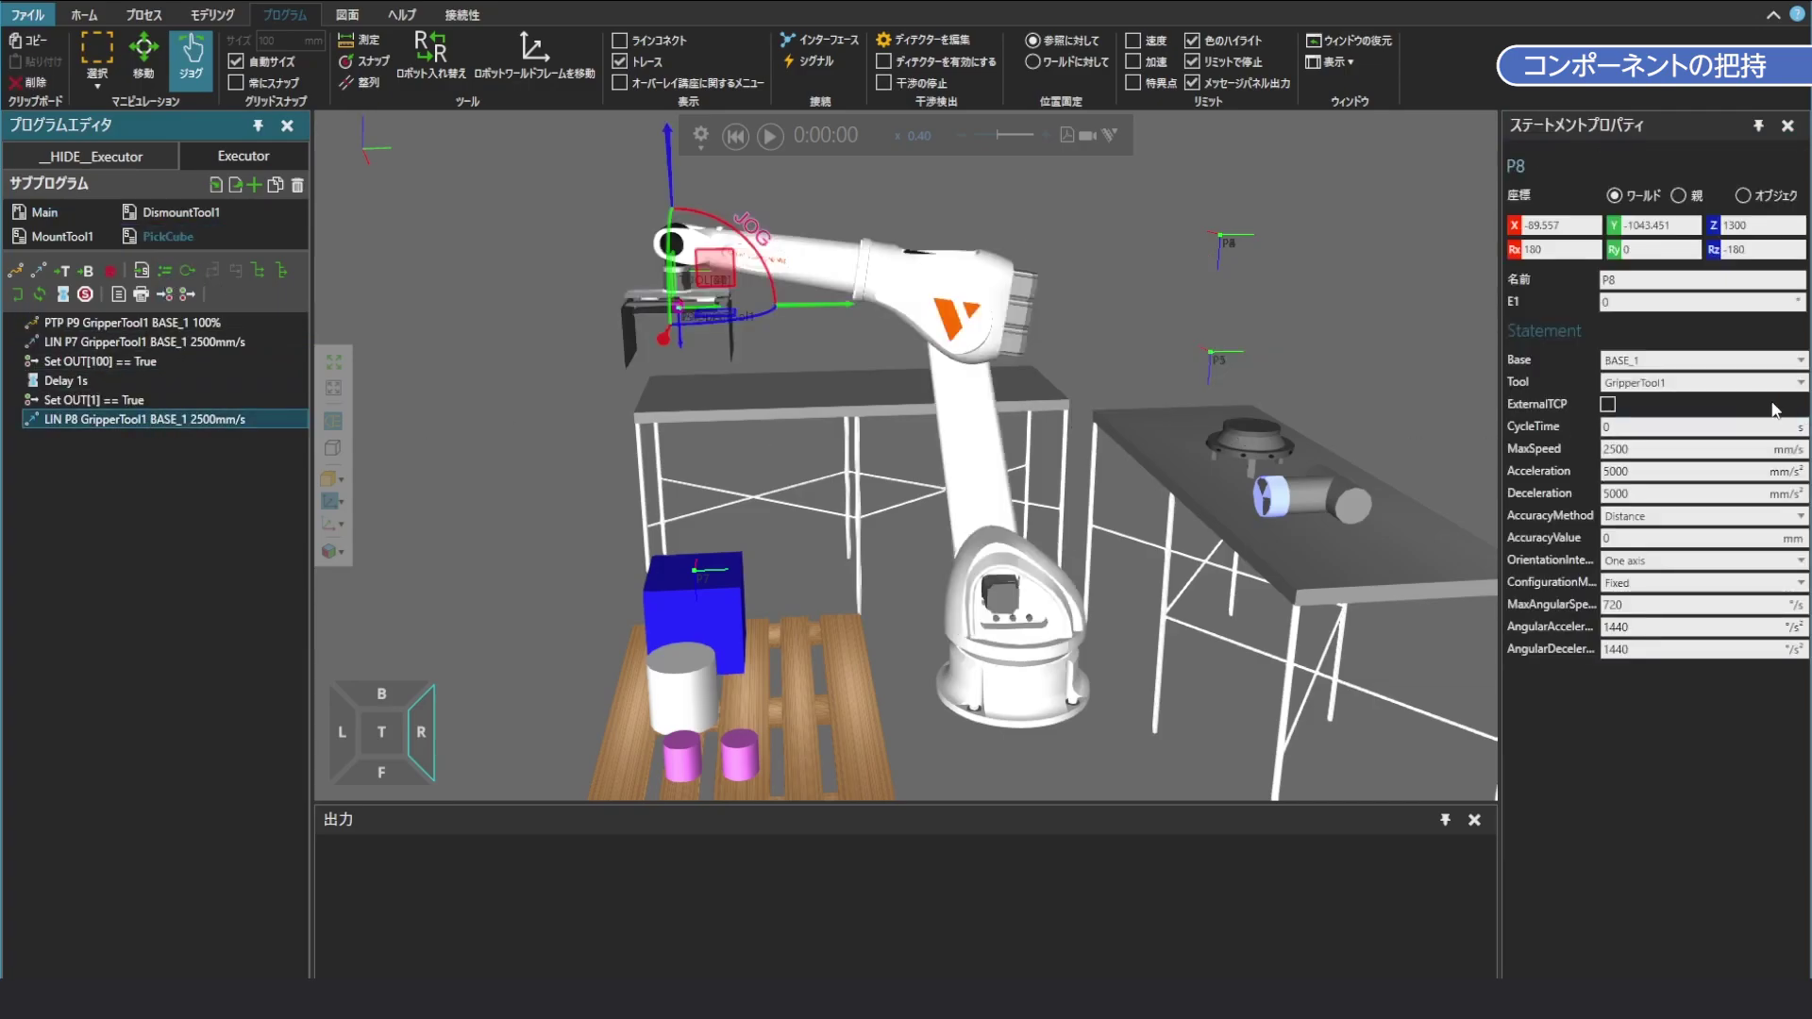
left_click(103, 342)
Run the simulation from Main to check the tool change followed by the cube pick, and reset it
left_click(44, 212)
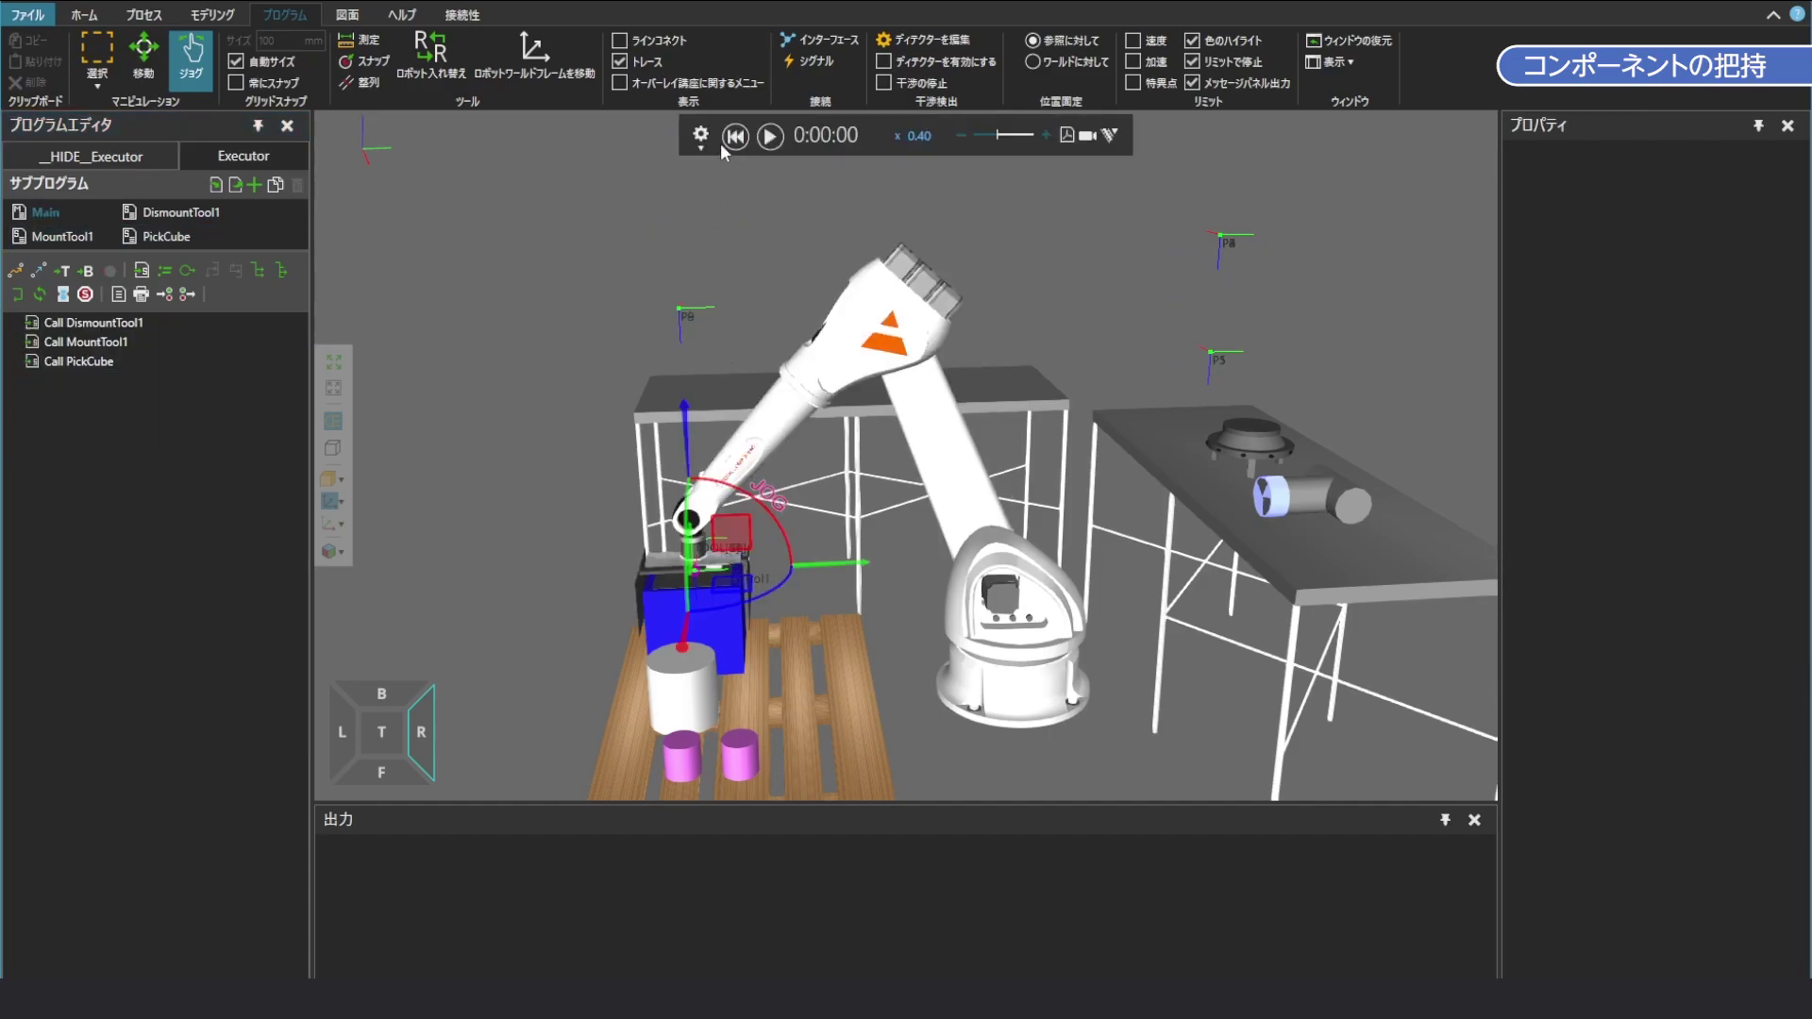
left_click(770, 136)
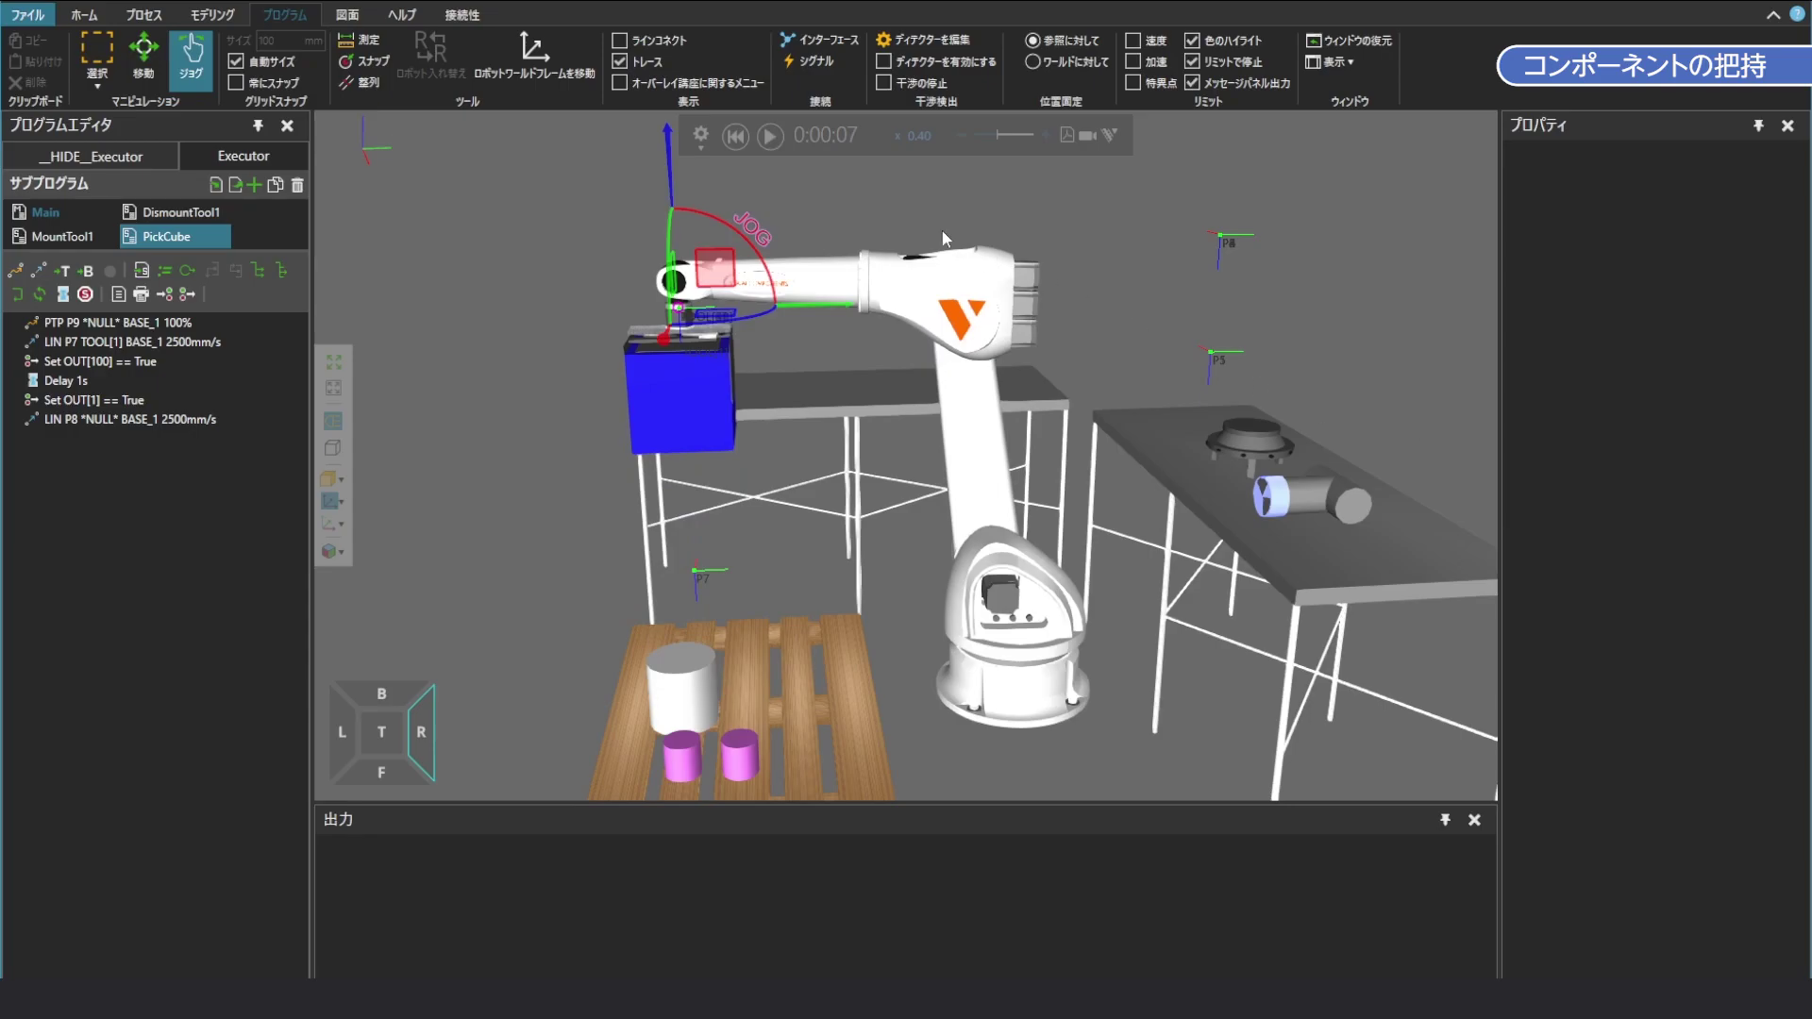
left_click(735, 136)
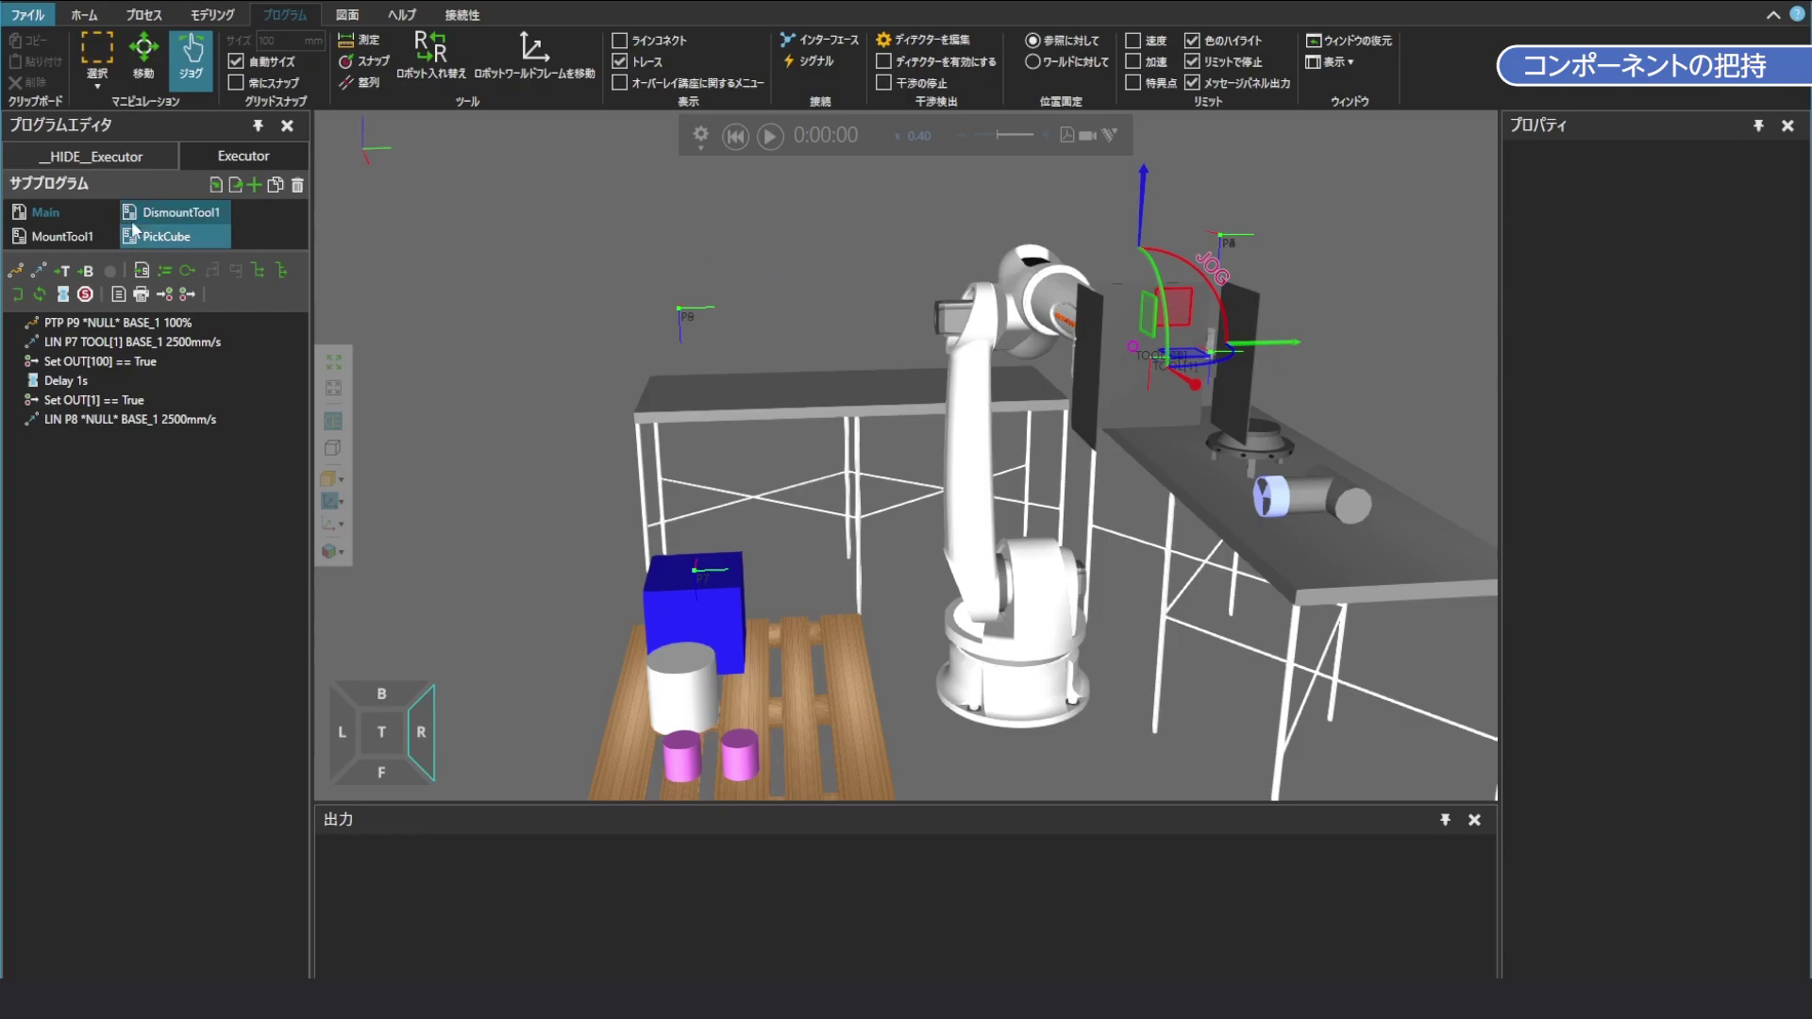
Examine the gripper axis E1 and the pose of each motion statement in DismountTool1 and MountTool1
left_click(181, 212)
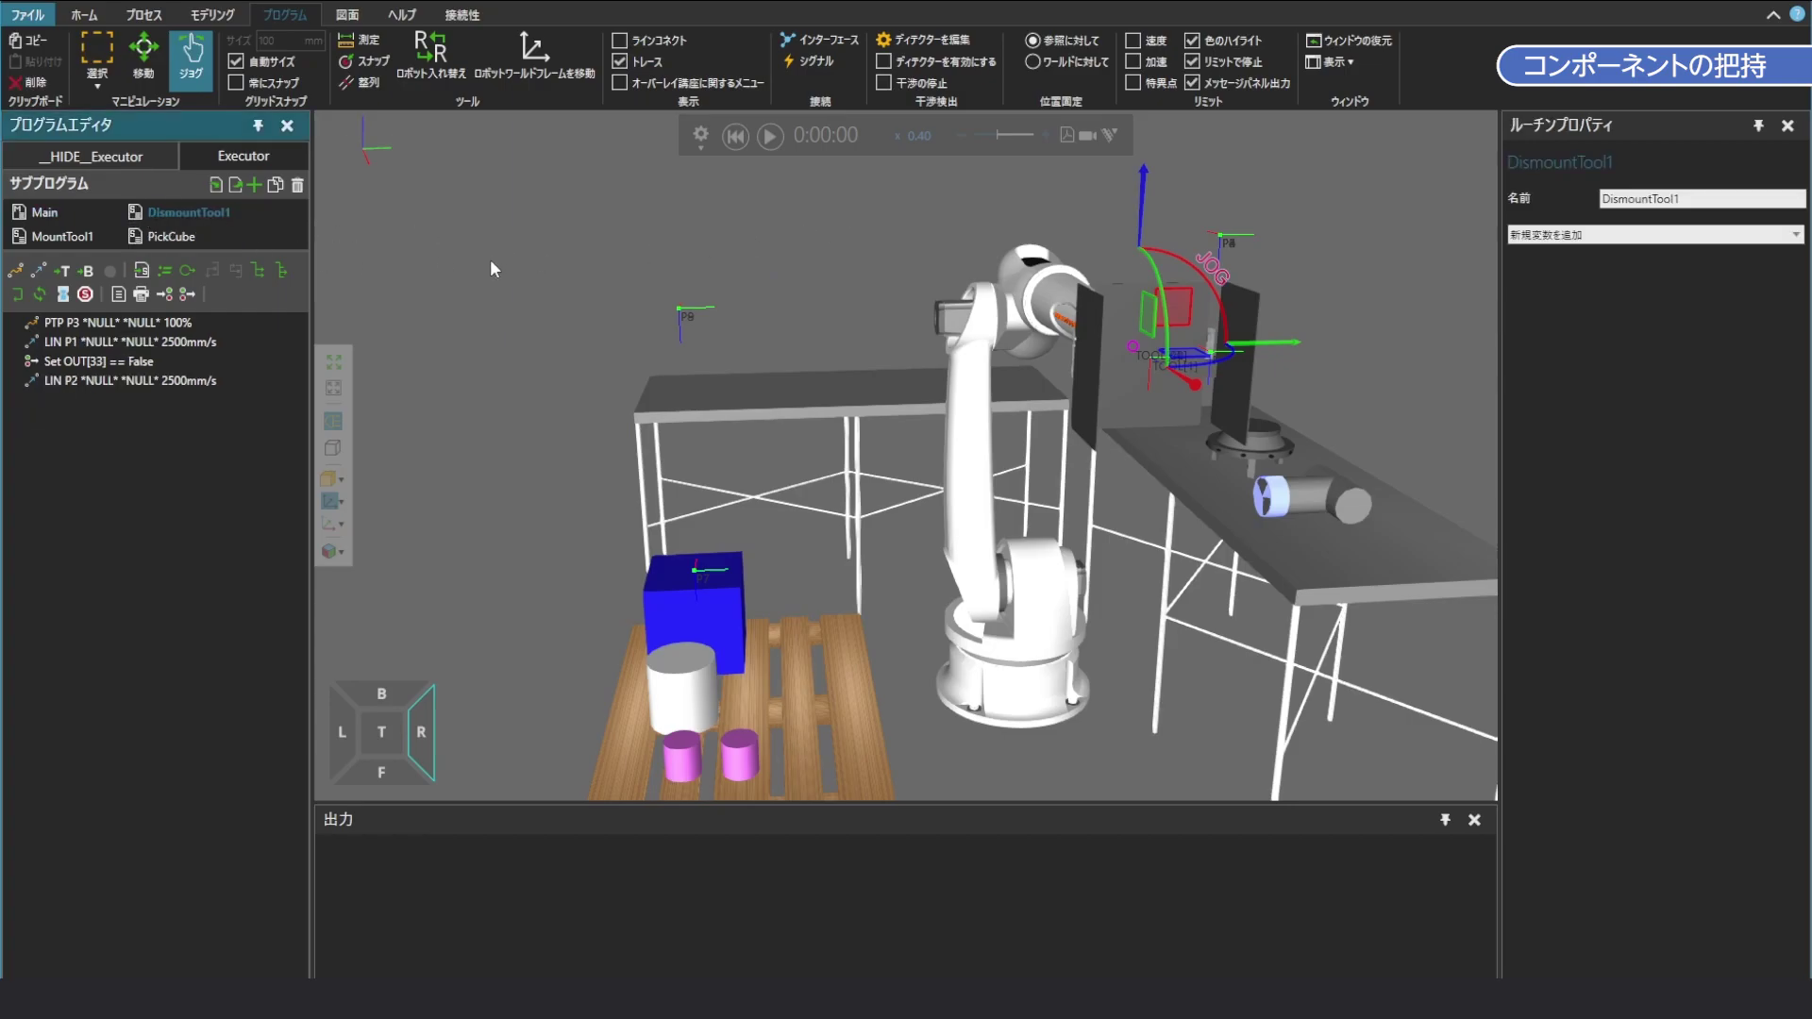
left_click(122, 323)
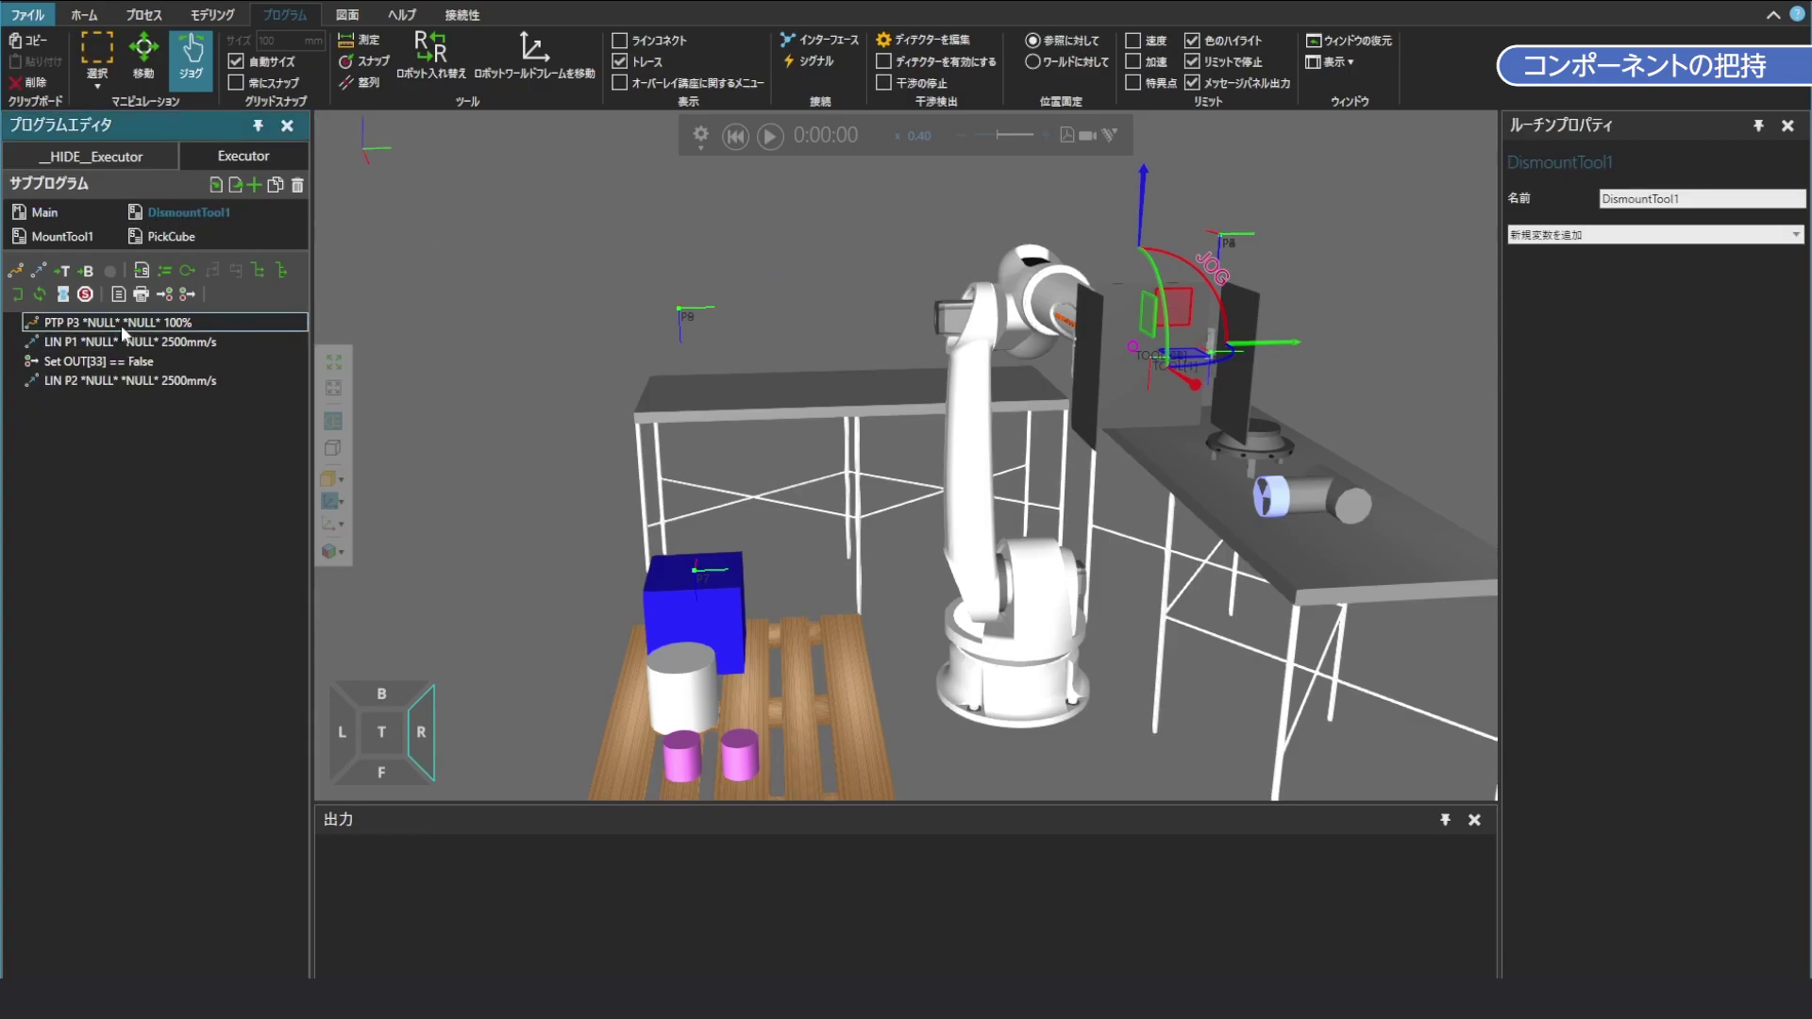
left_click(122, 328)
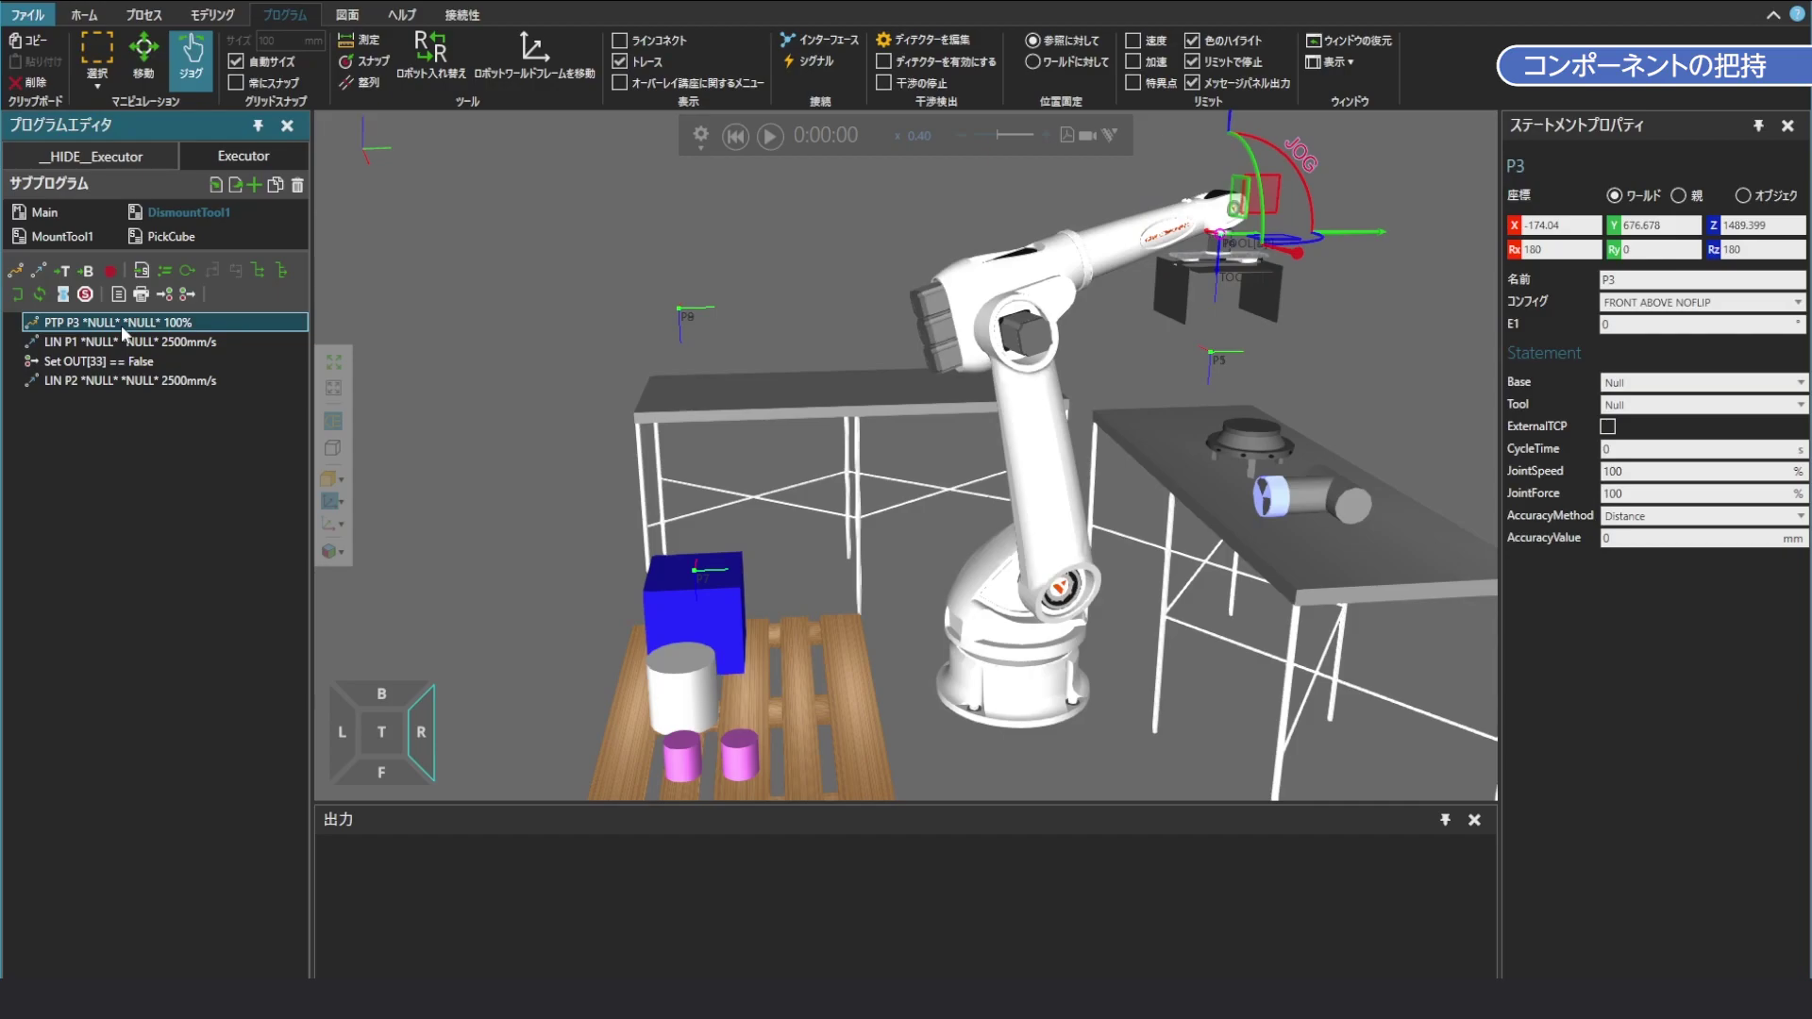
left_click(119, 345)
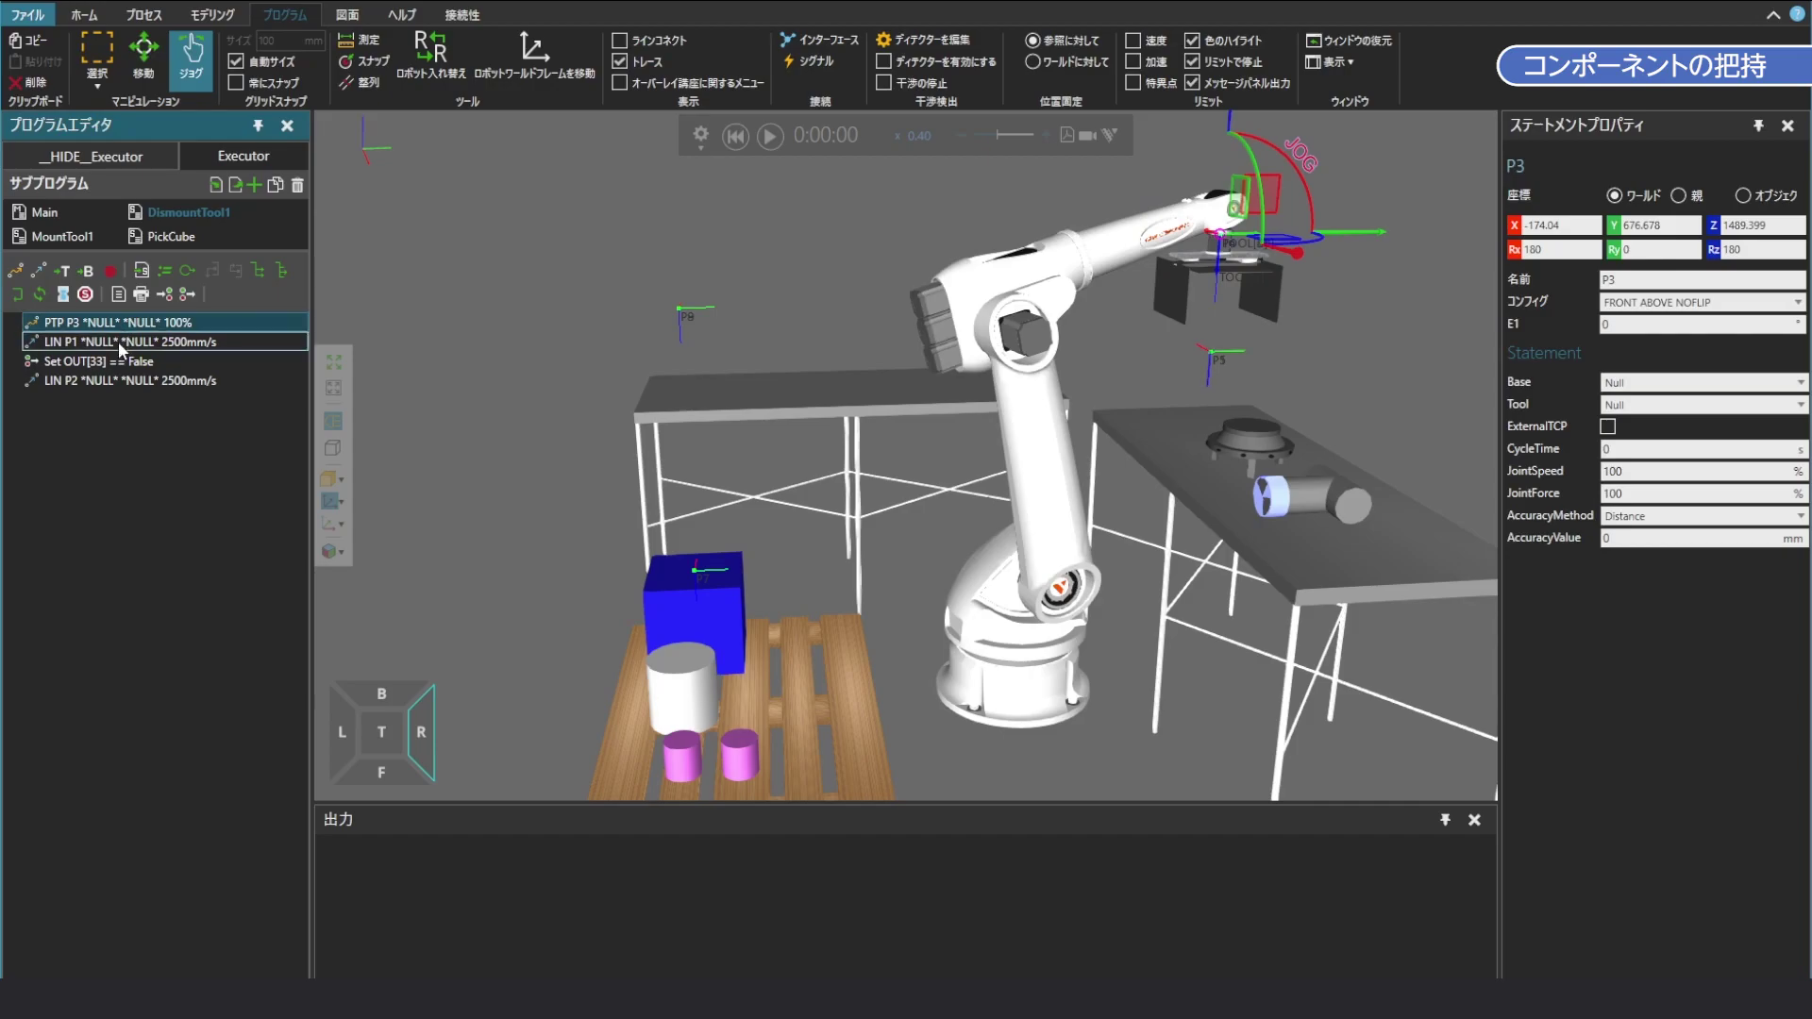
left_click(120, 345)
left_click(107, 379)
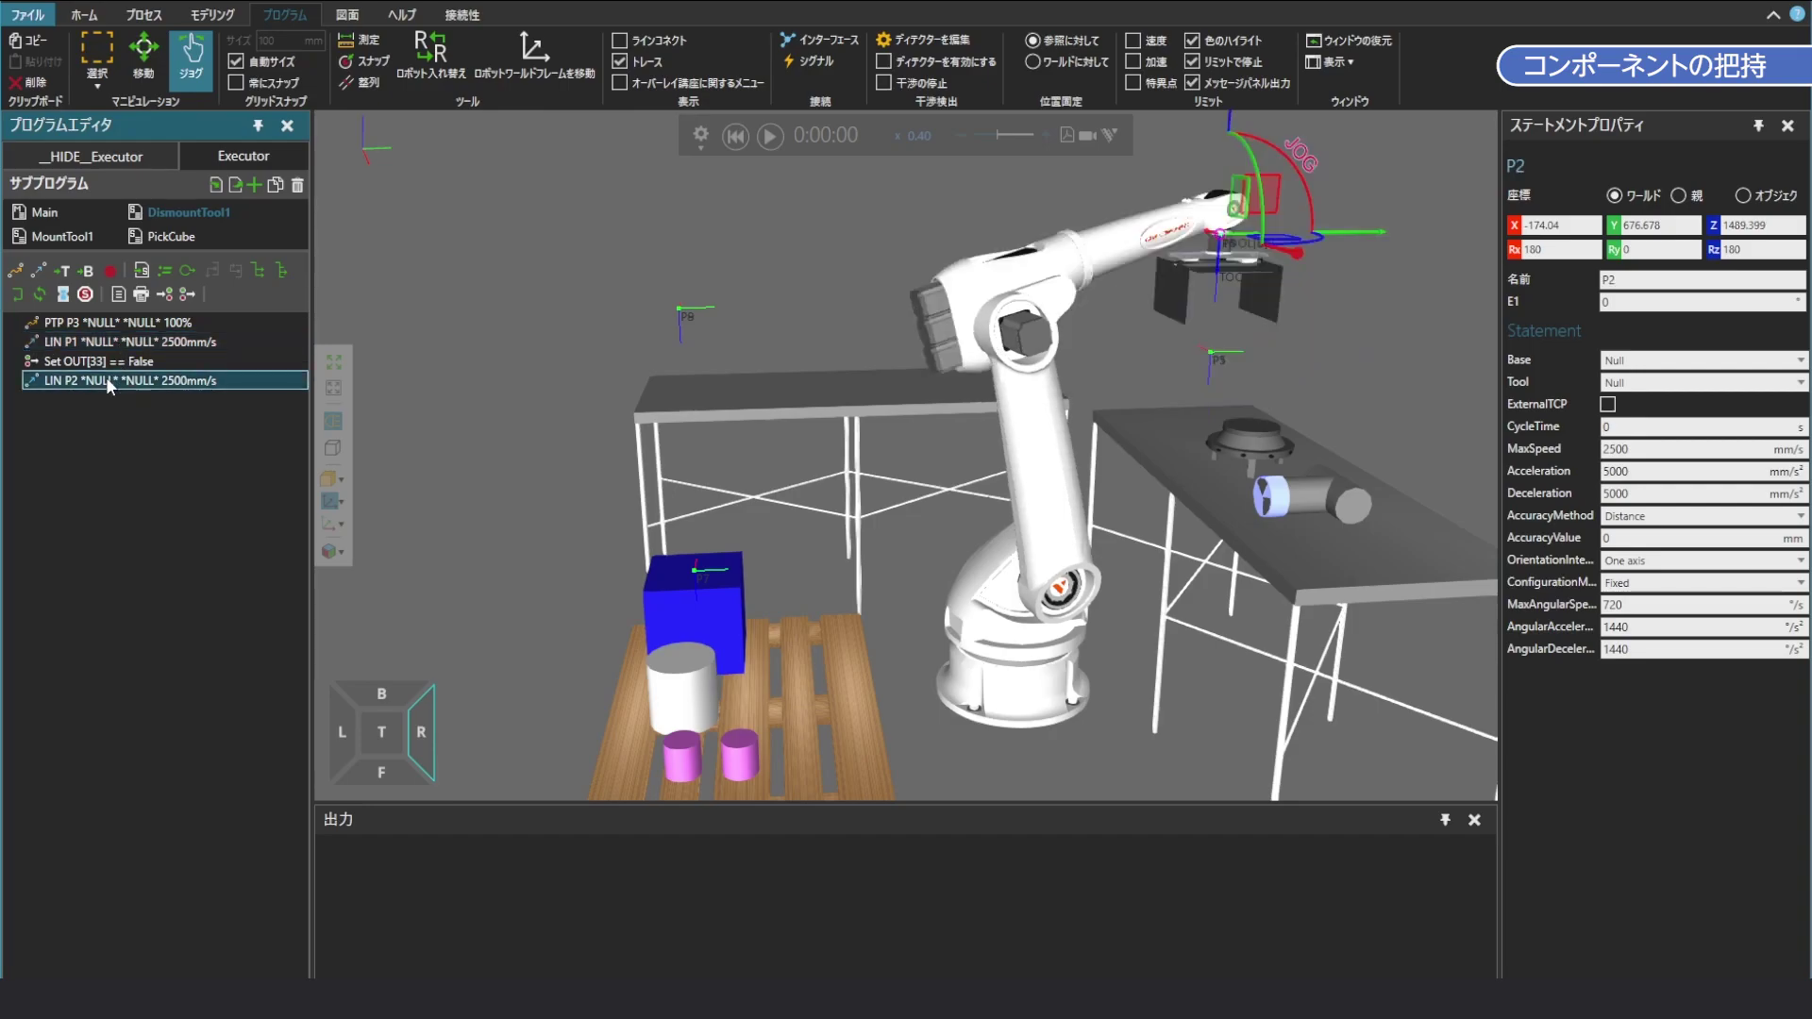
left_click(62, 235)
left_click(89, 326)
left_click(114, 343)
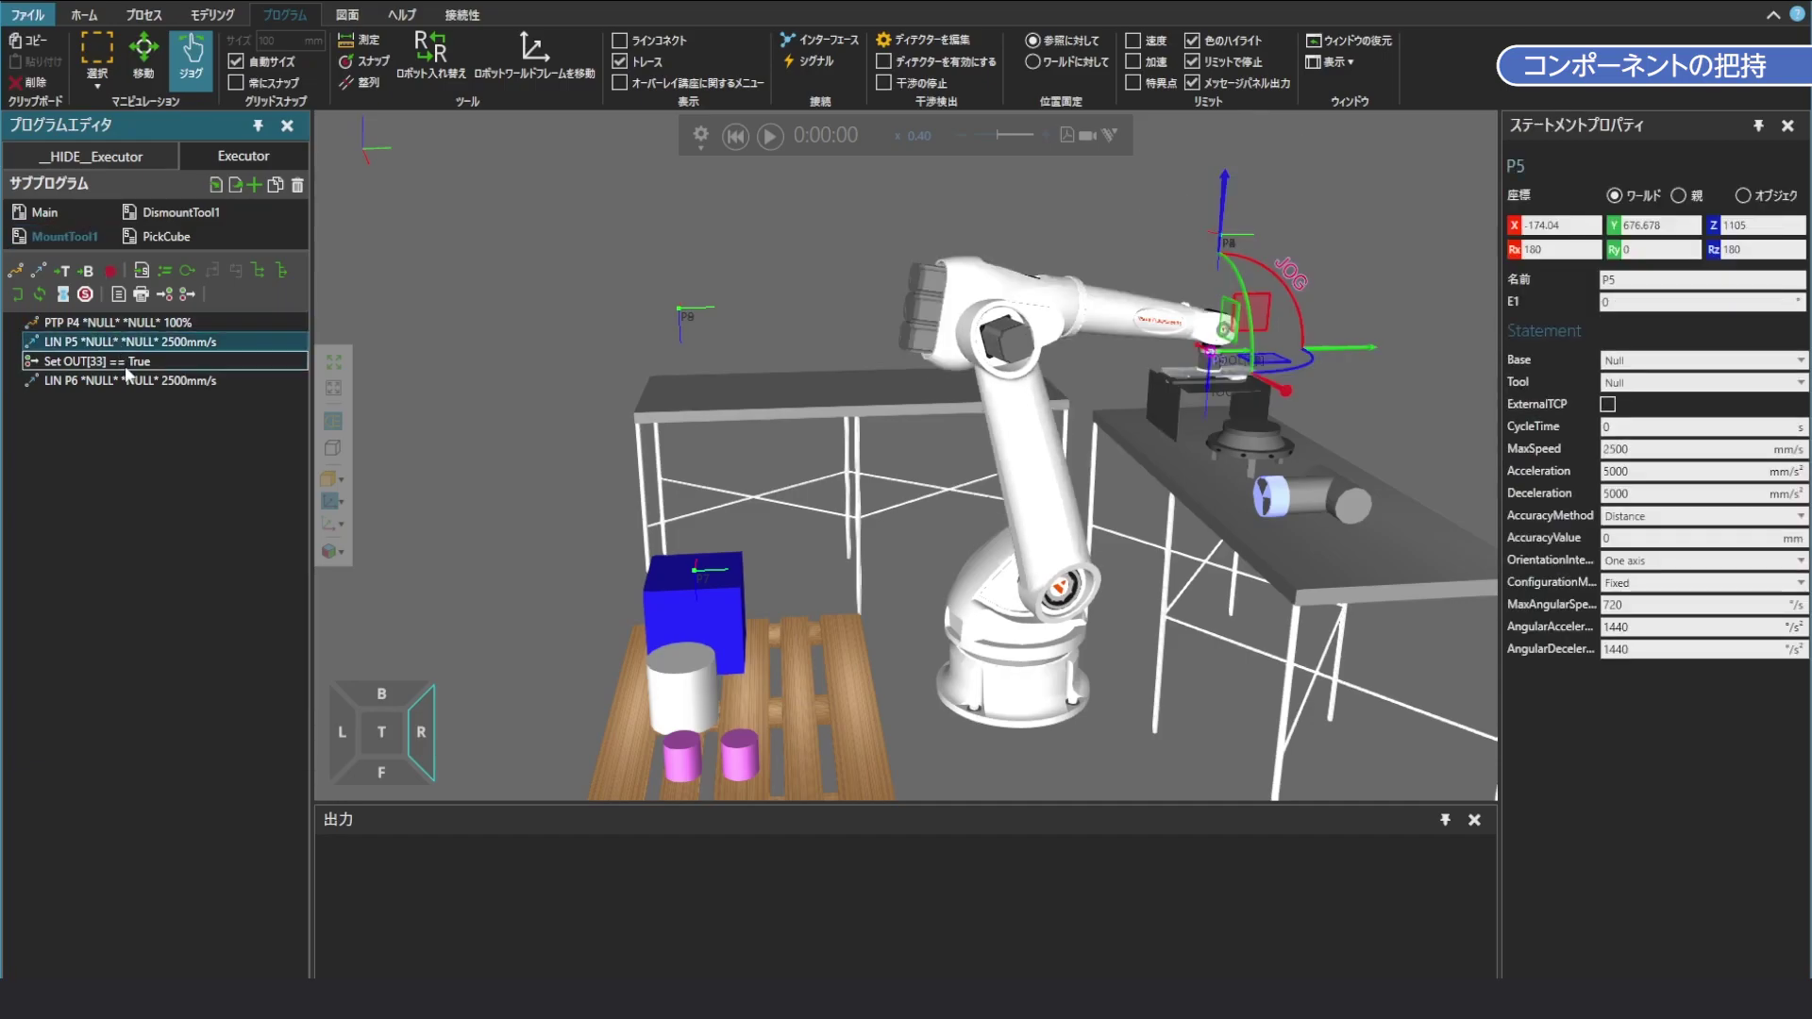
left_click(126, 380)
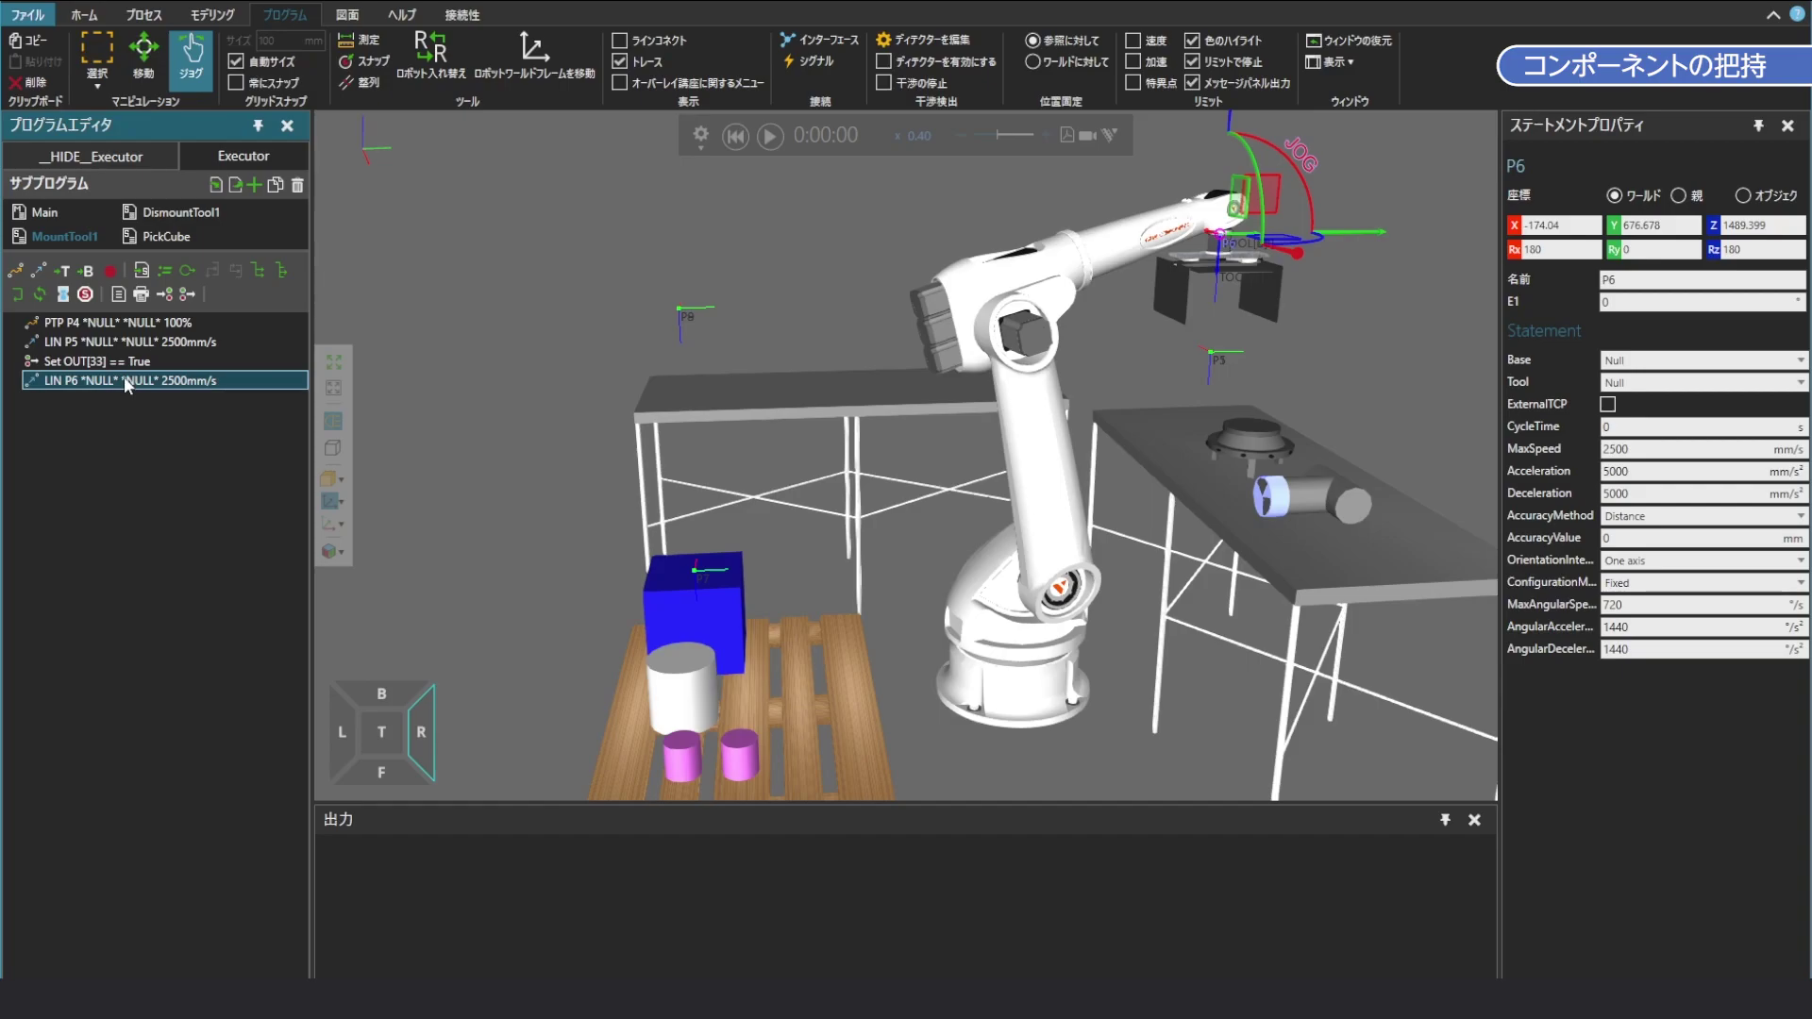
Set the external axis E1 of motions P4, P5 and P6 in MountTool1 to 20 in one edit
left_click(121, 325)
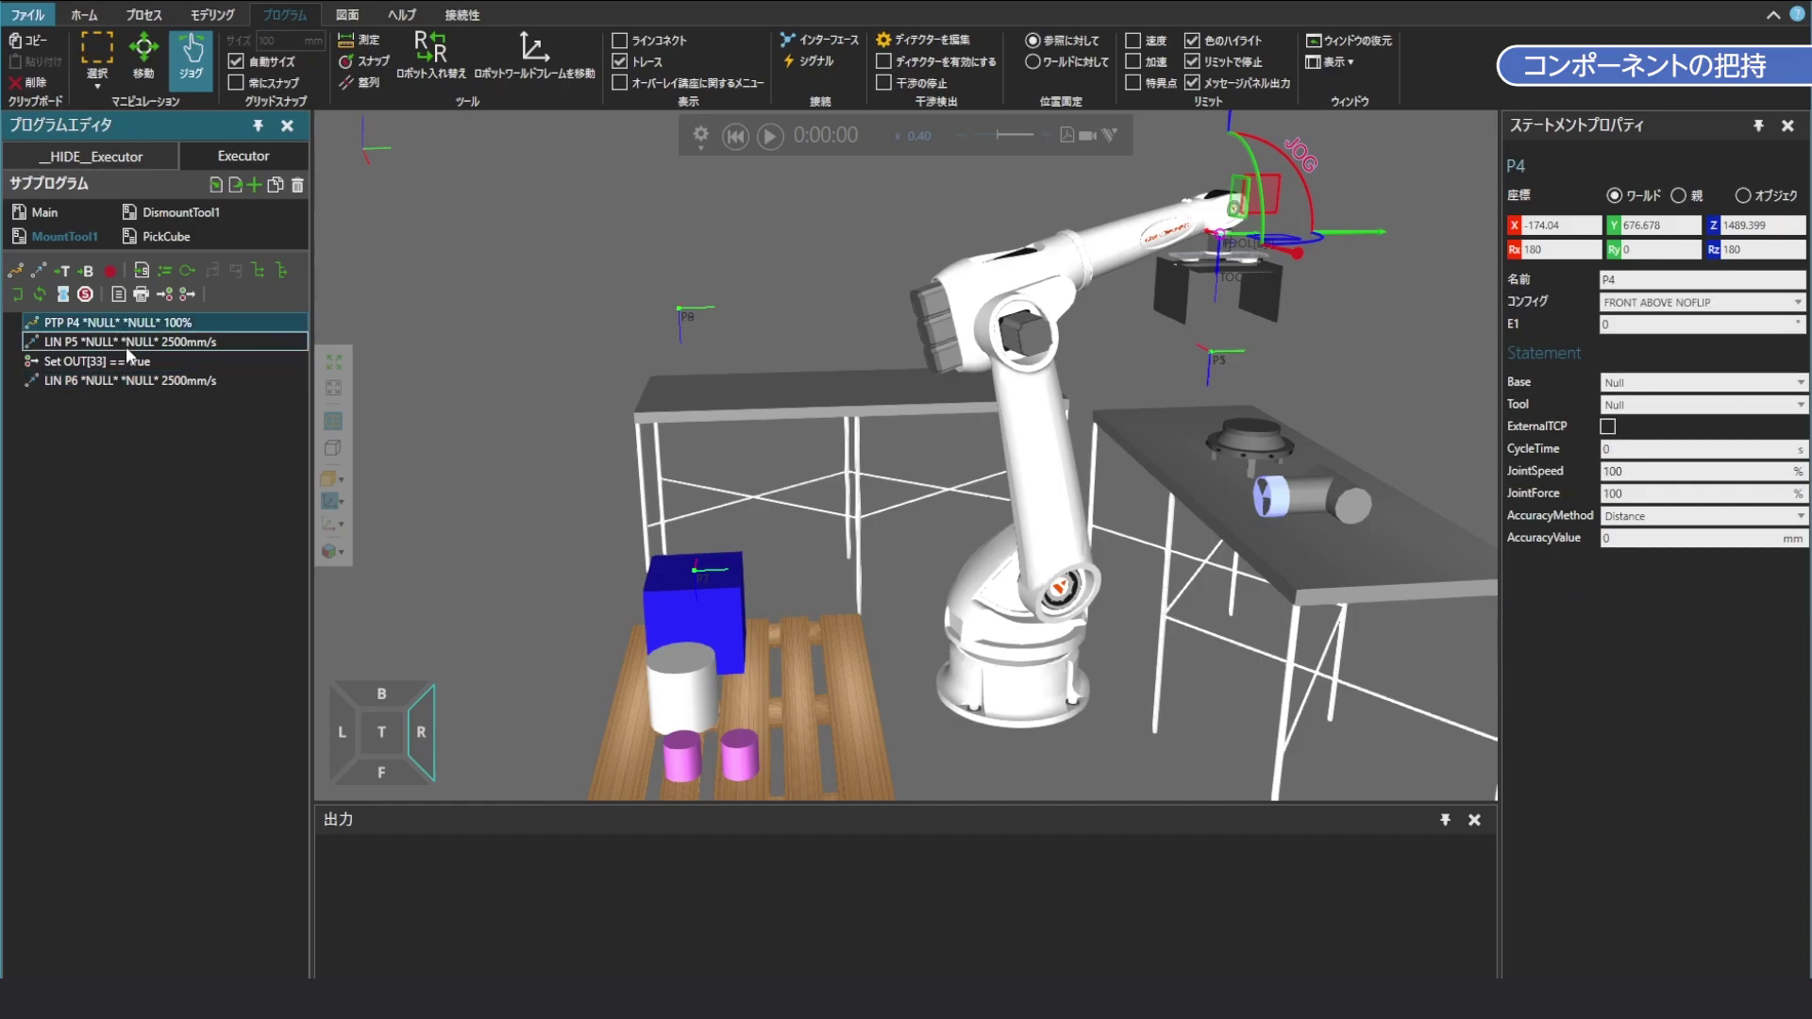
left_click(127, 344, "ctrl")
left_click(126, 381, "ctrl")
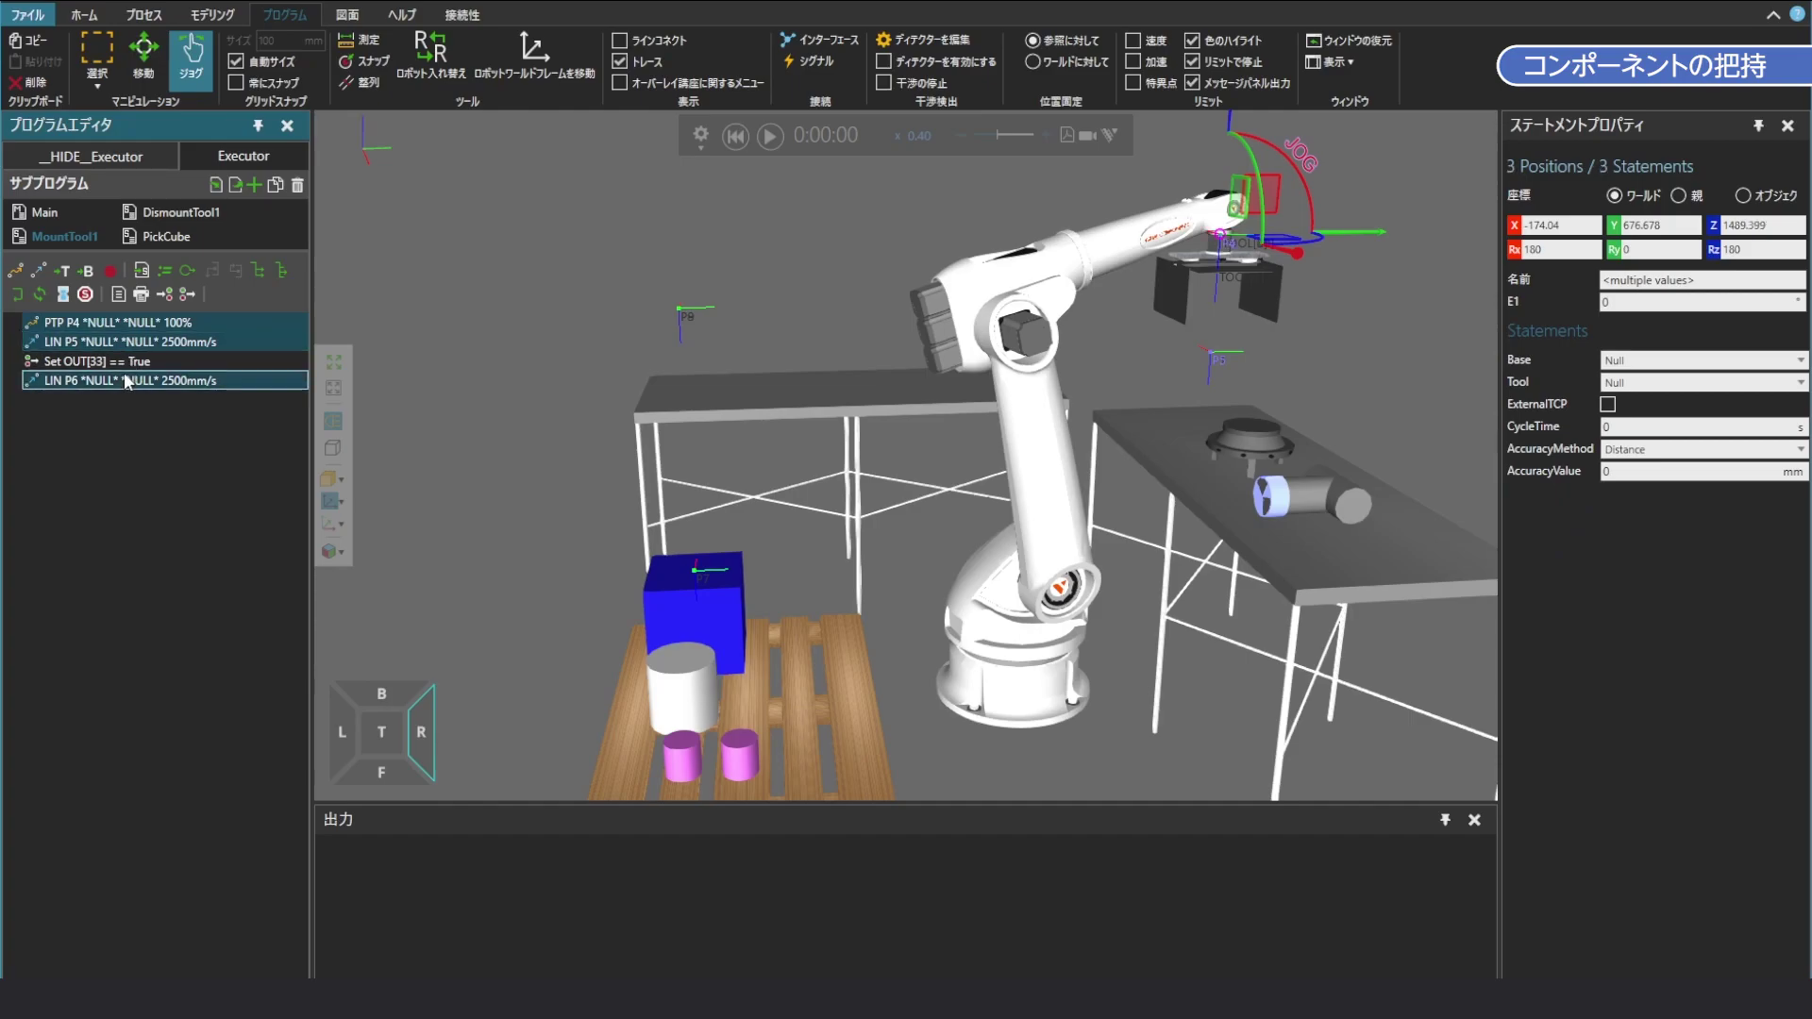
left_click(1605, 302)
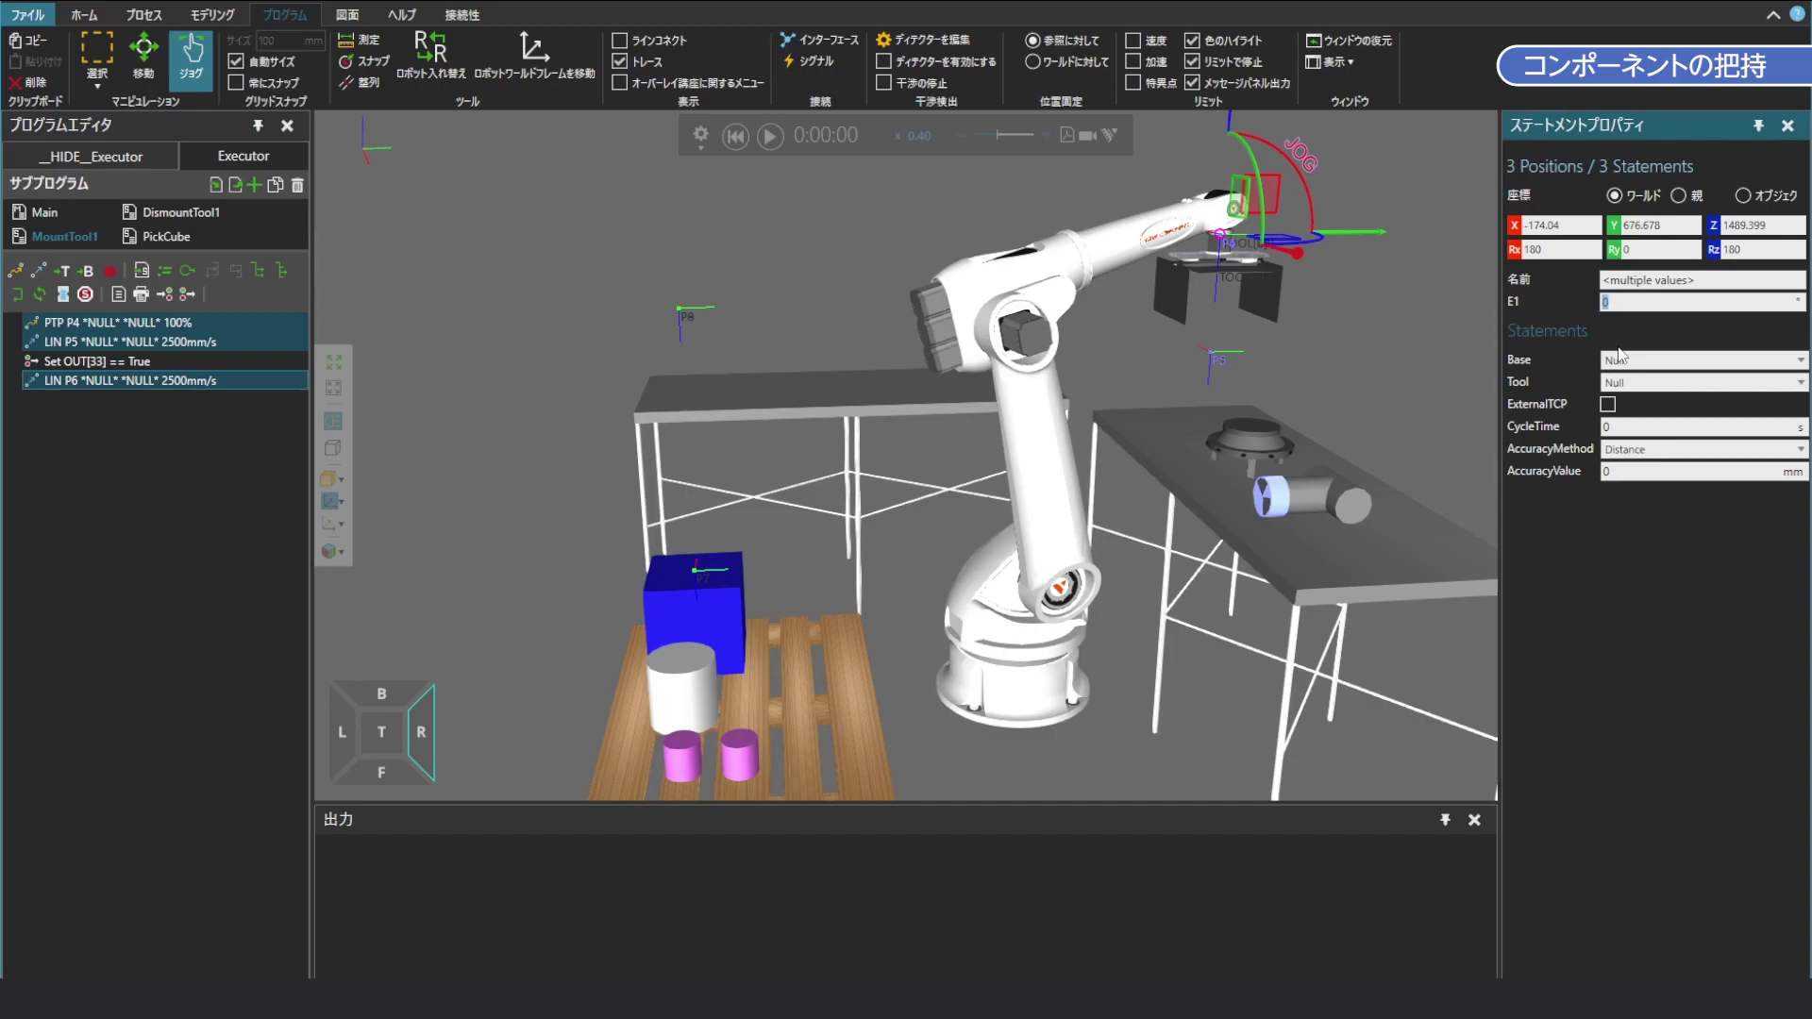
type("20")
left_click(1152, 307)
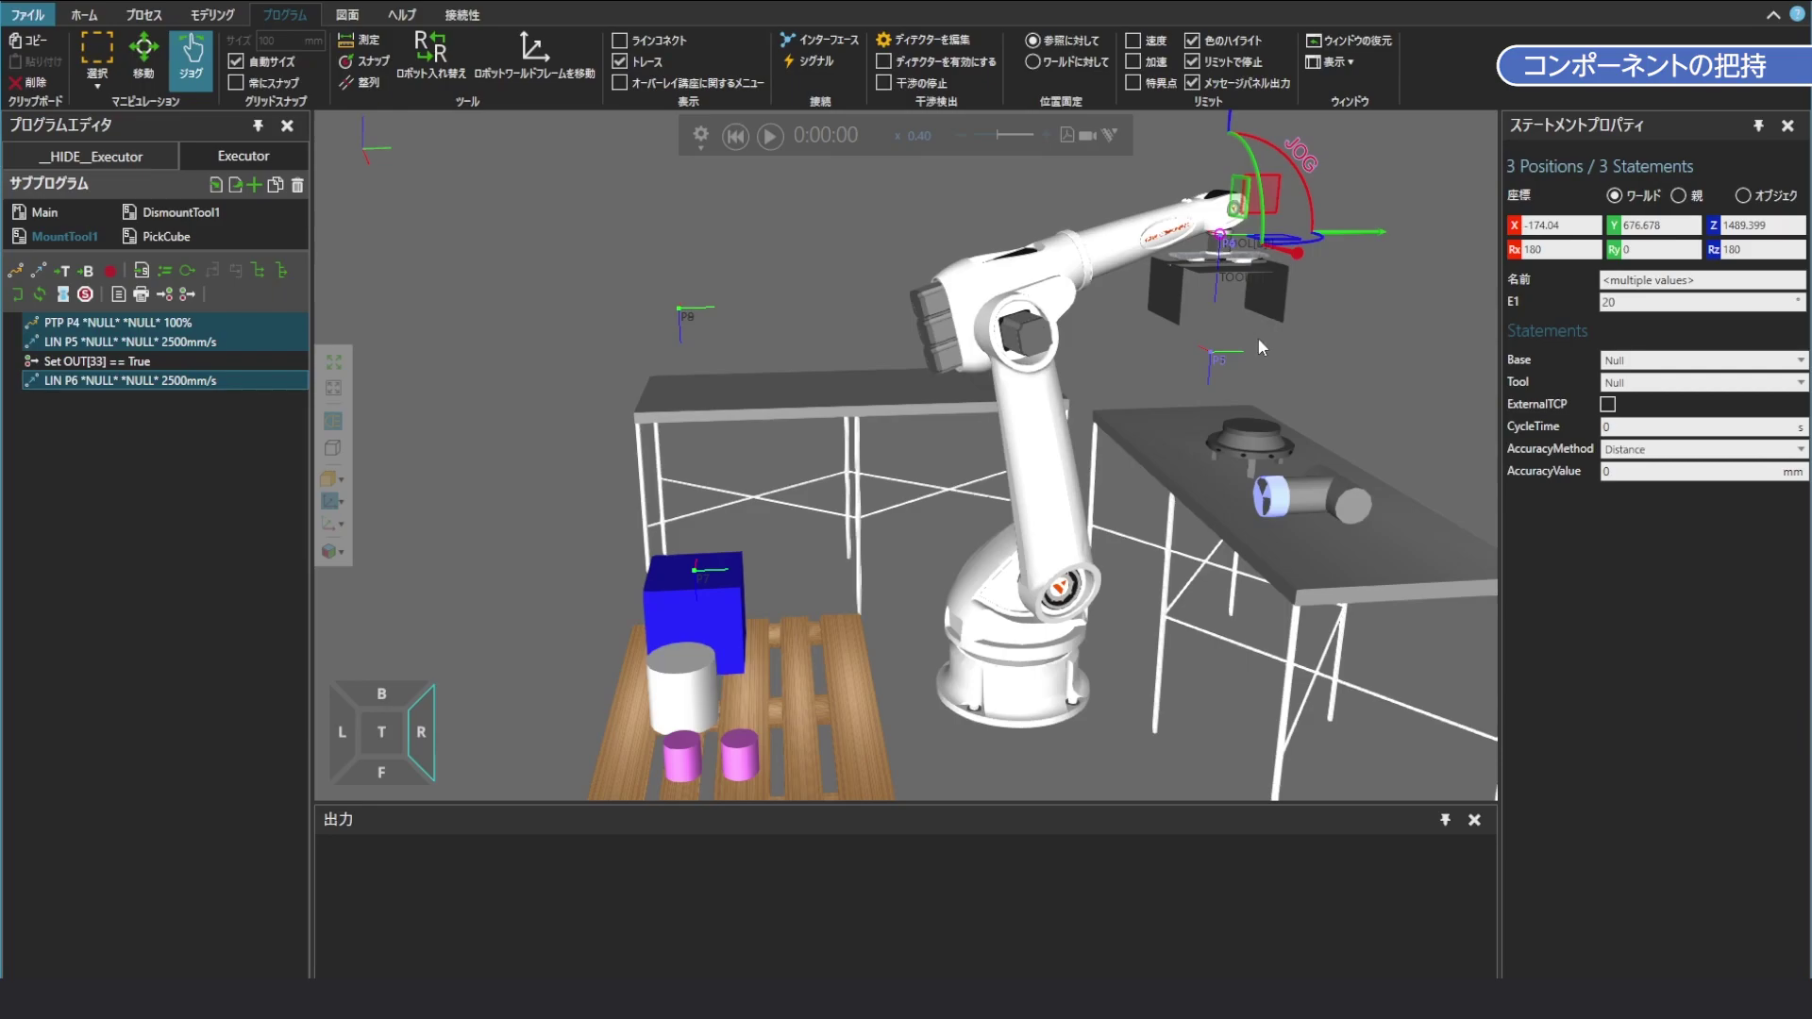
left_click(266, 298)
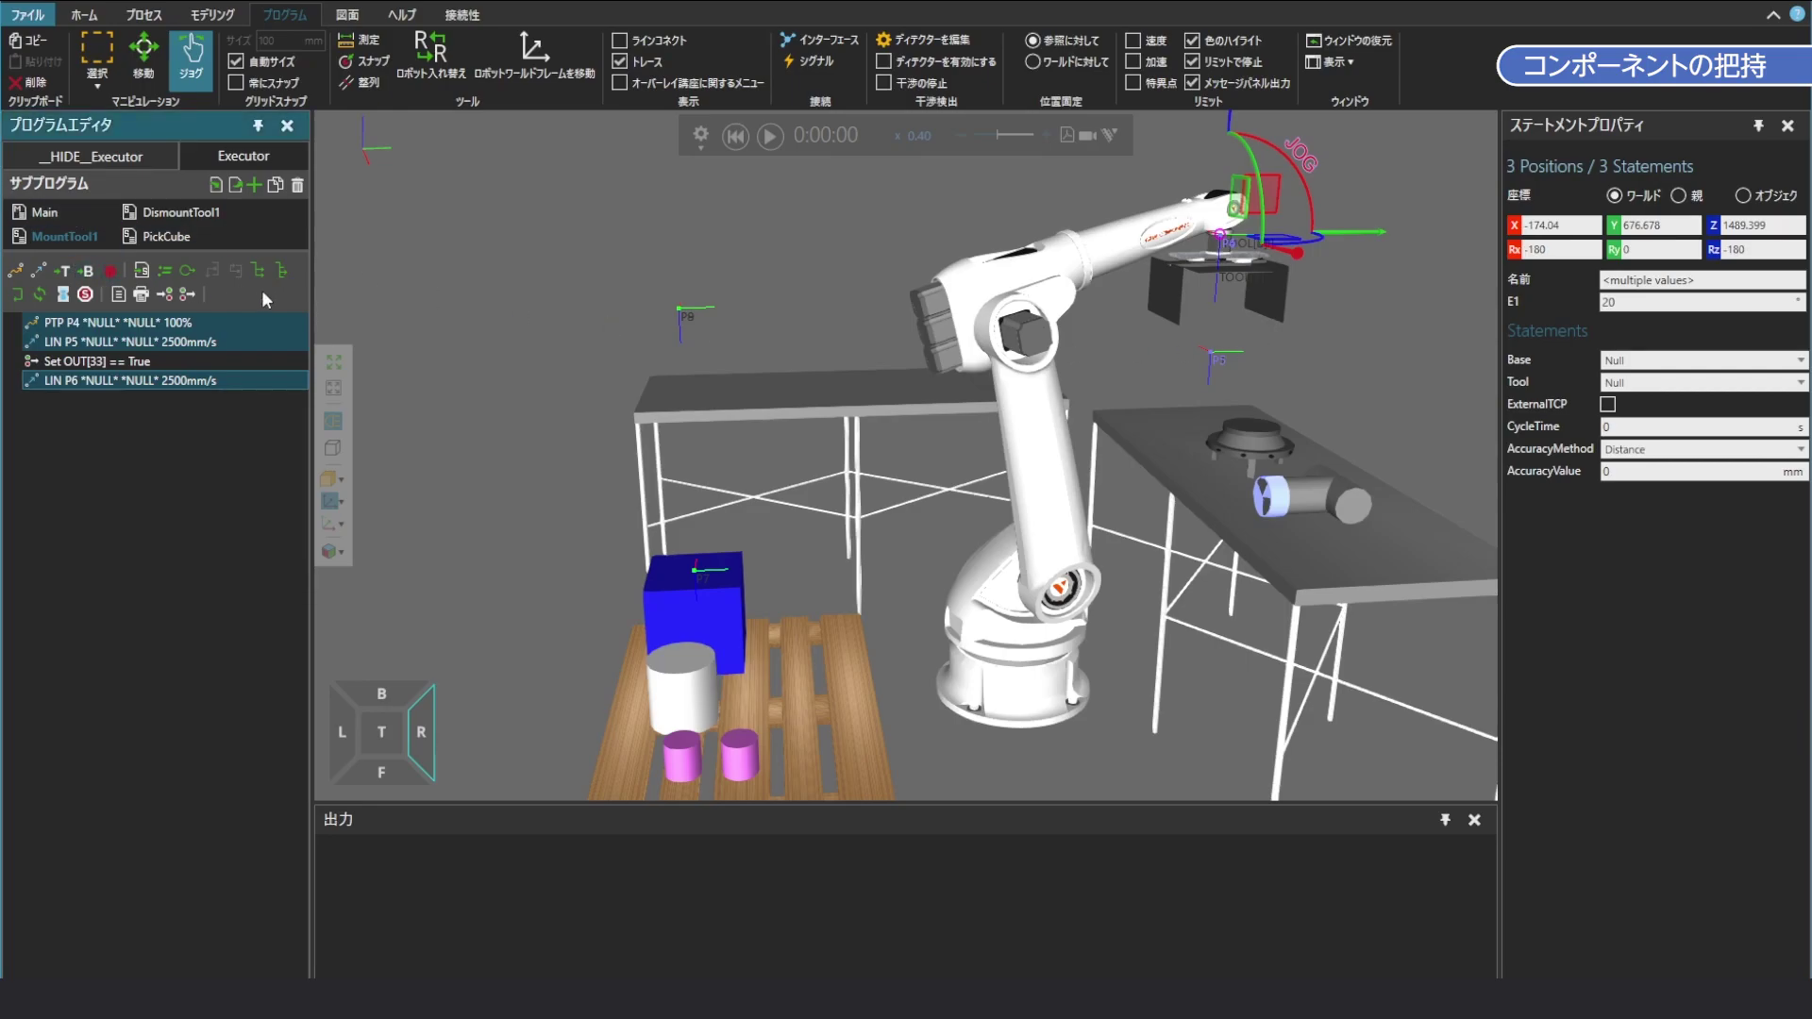
left_click(1645, 304)
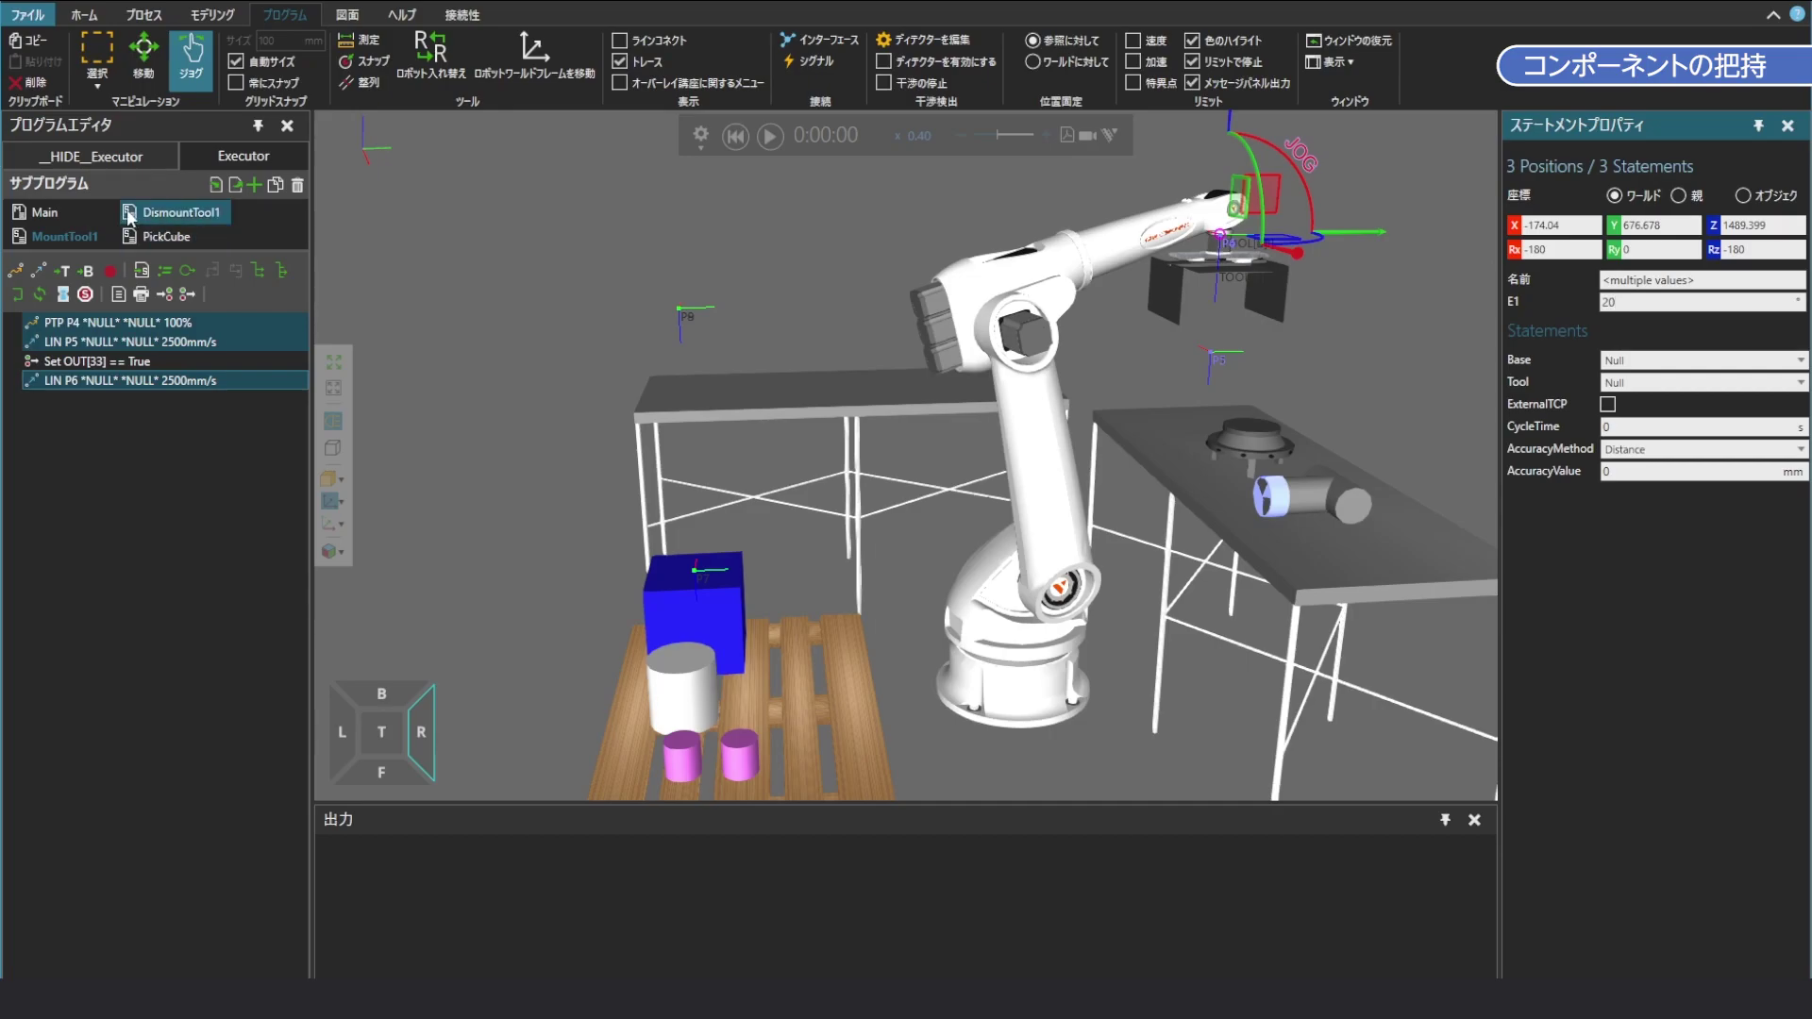
Set the external axis E1 to 20 for motions P3, P1 and P2 in DismountTool1 together
left_click(182, 213)
left_click(149, 324)
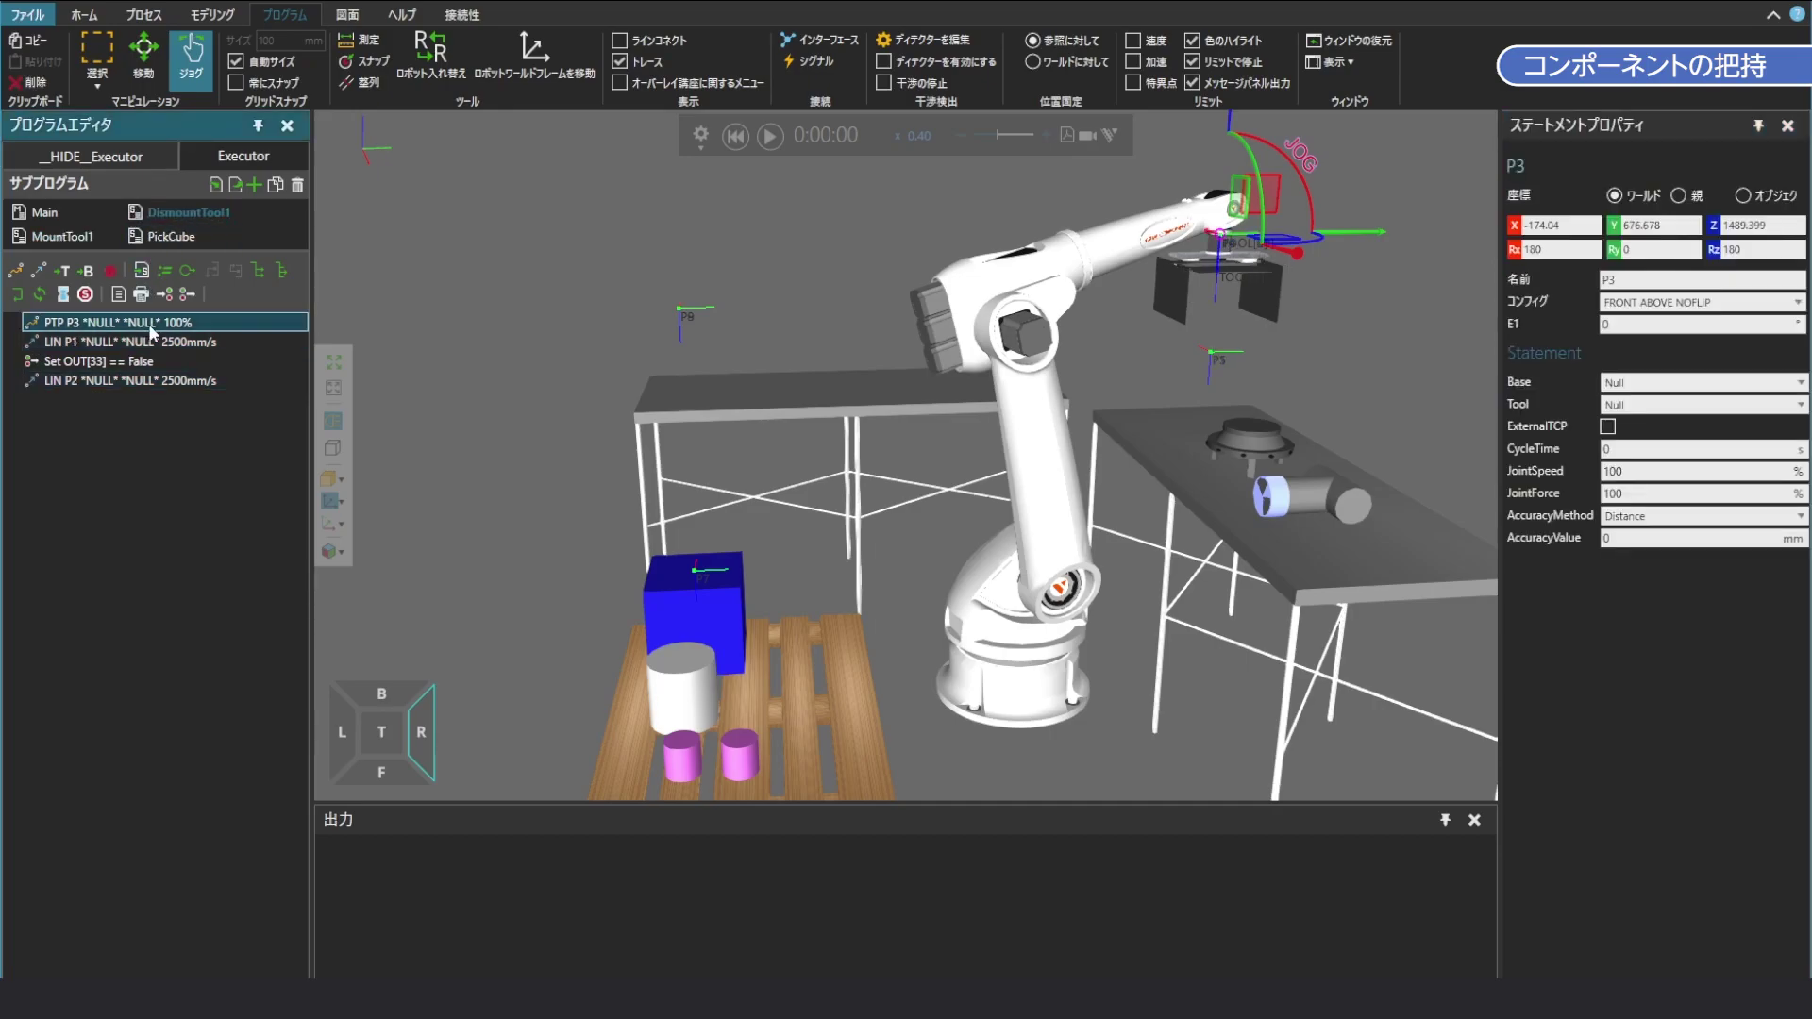
left_click(165, 345, "ctrl")
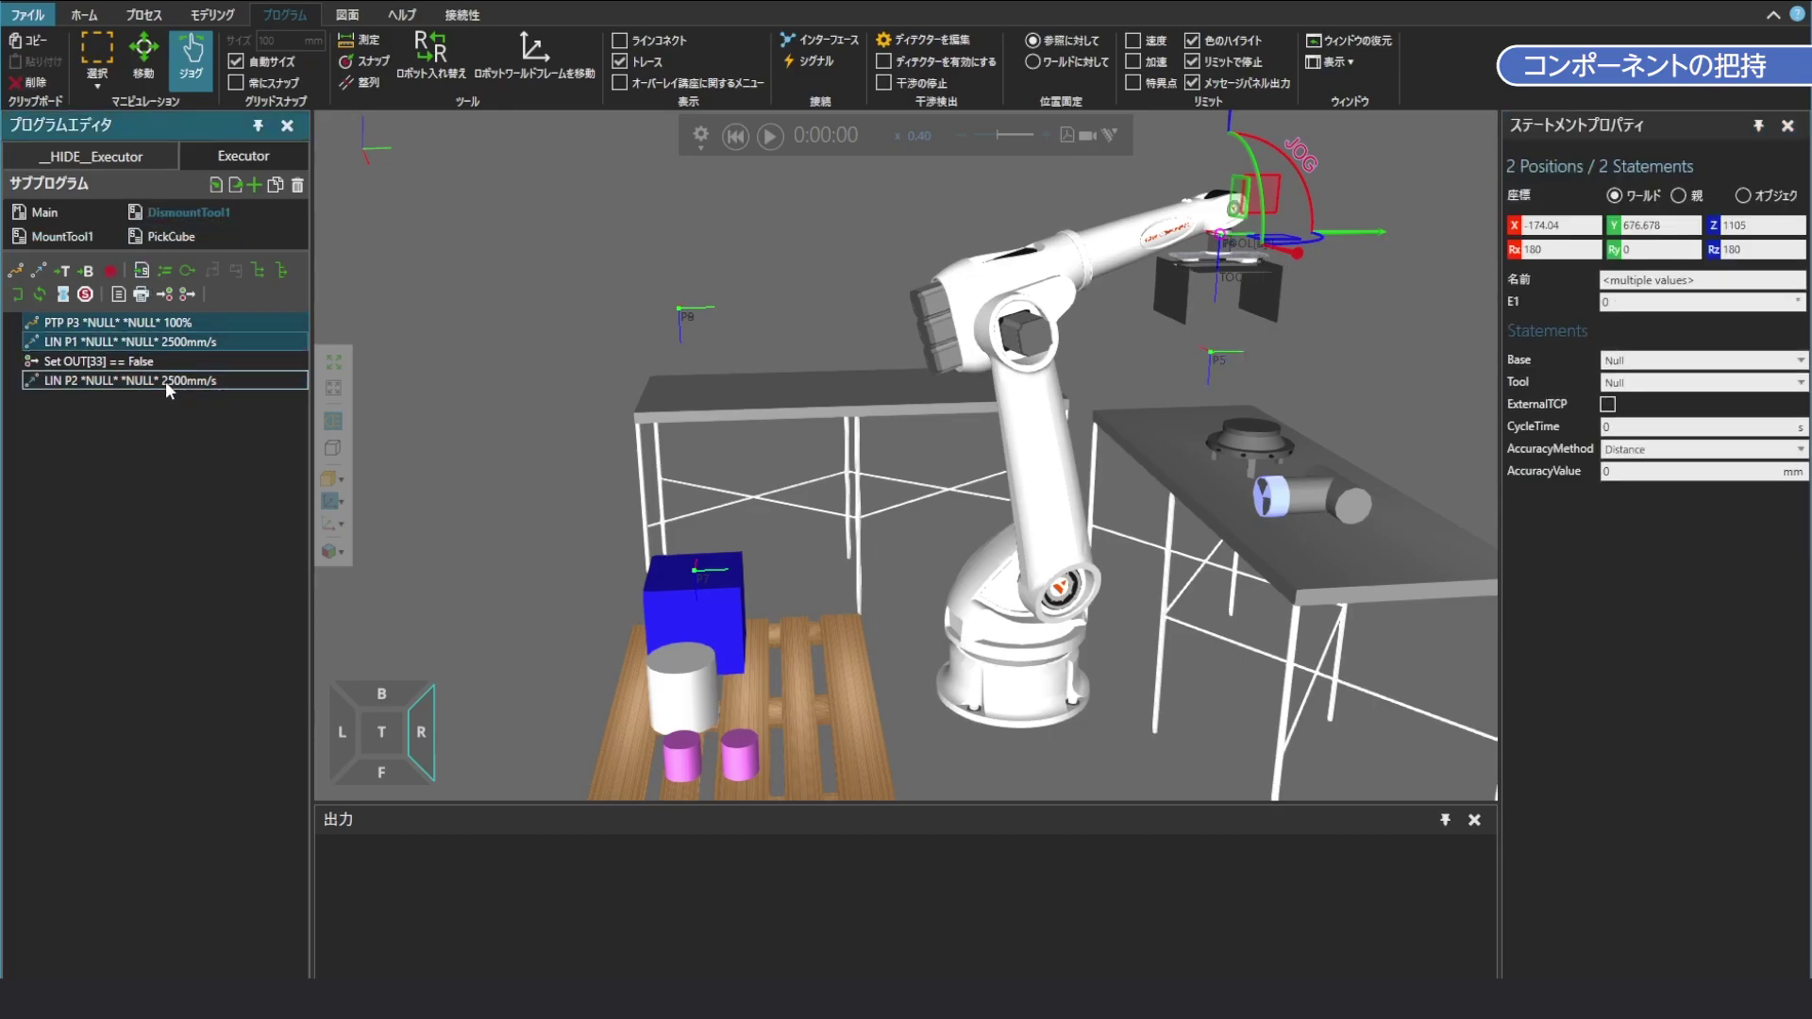
left_click(166, 381, "ctrl")
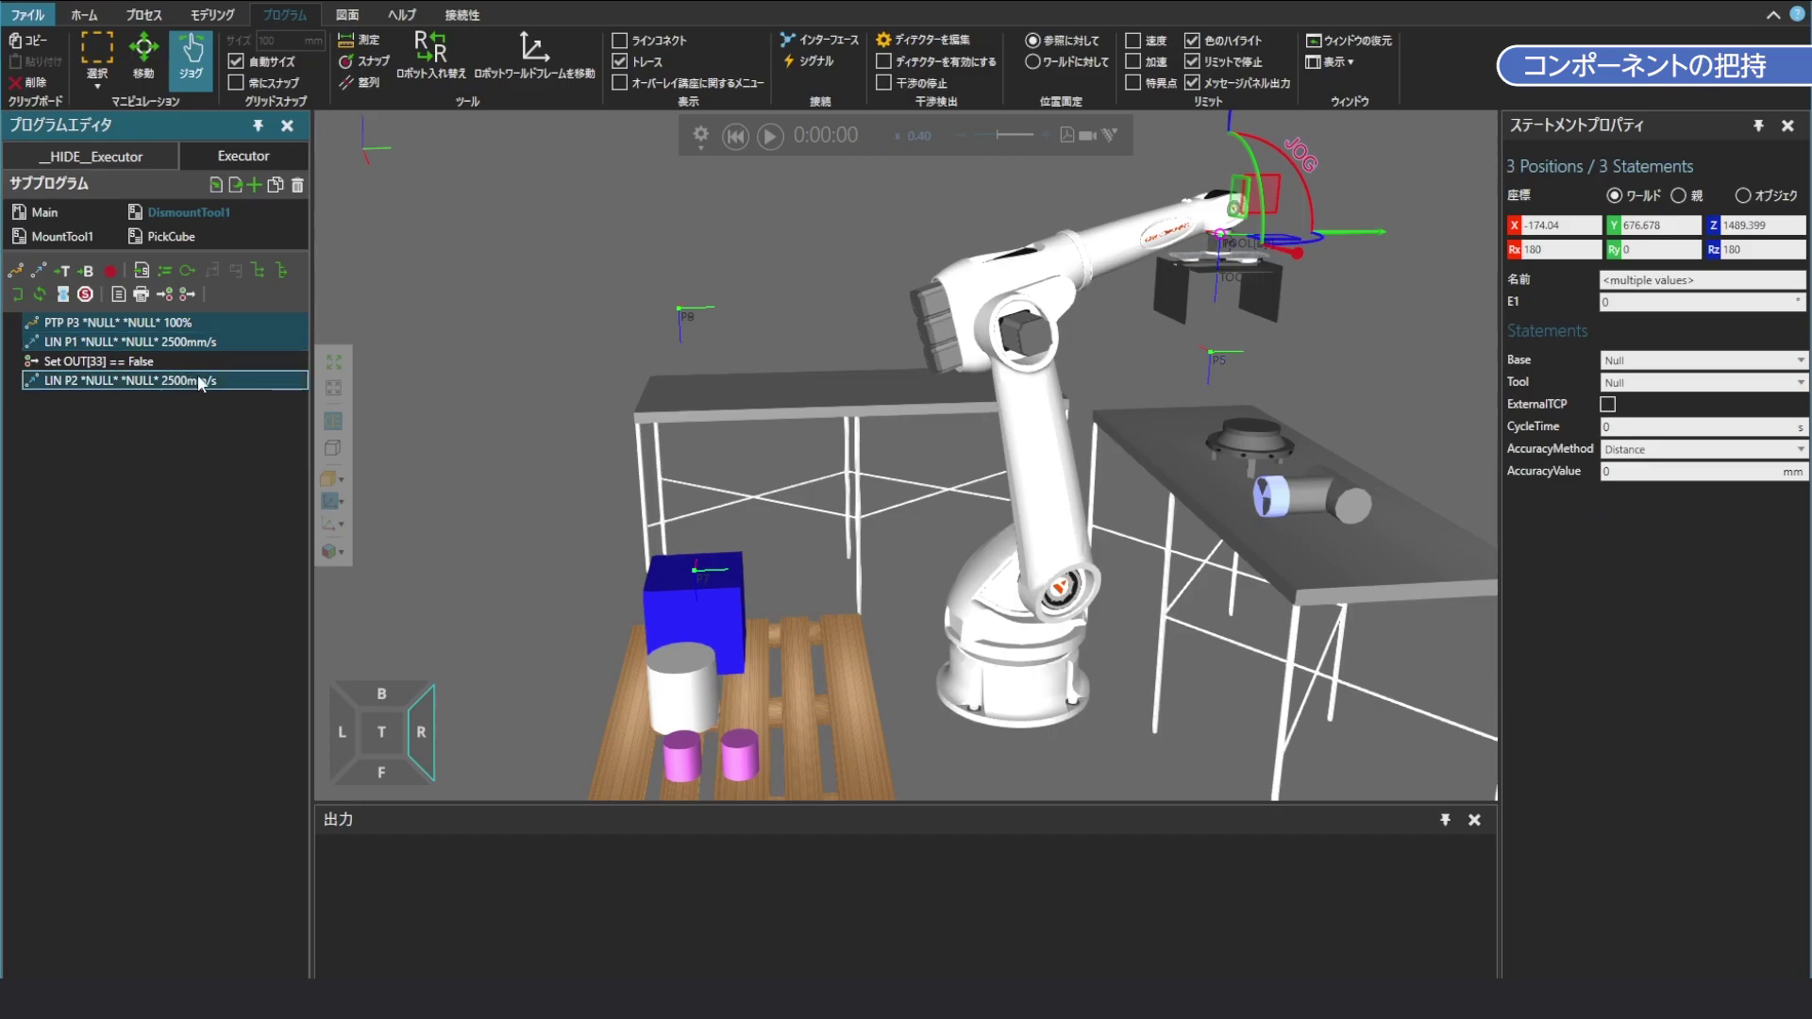
left_click_drag(1171, 291, 1086, 300)
left_click(158, 346, "ctrl")
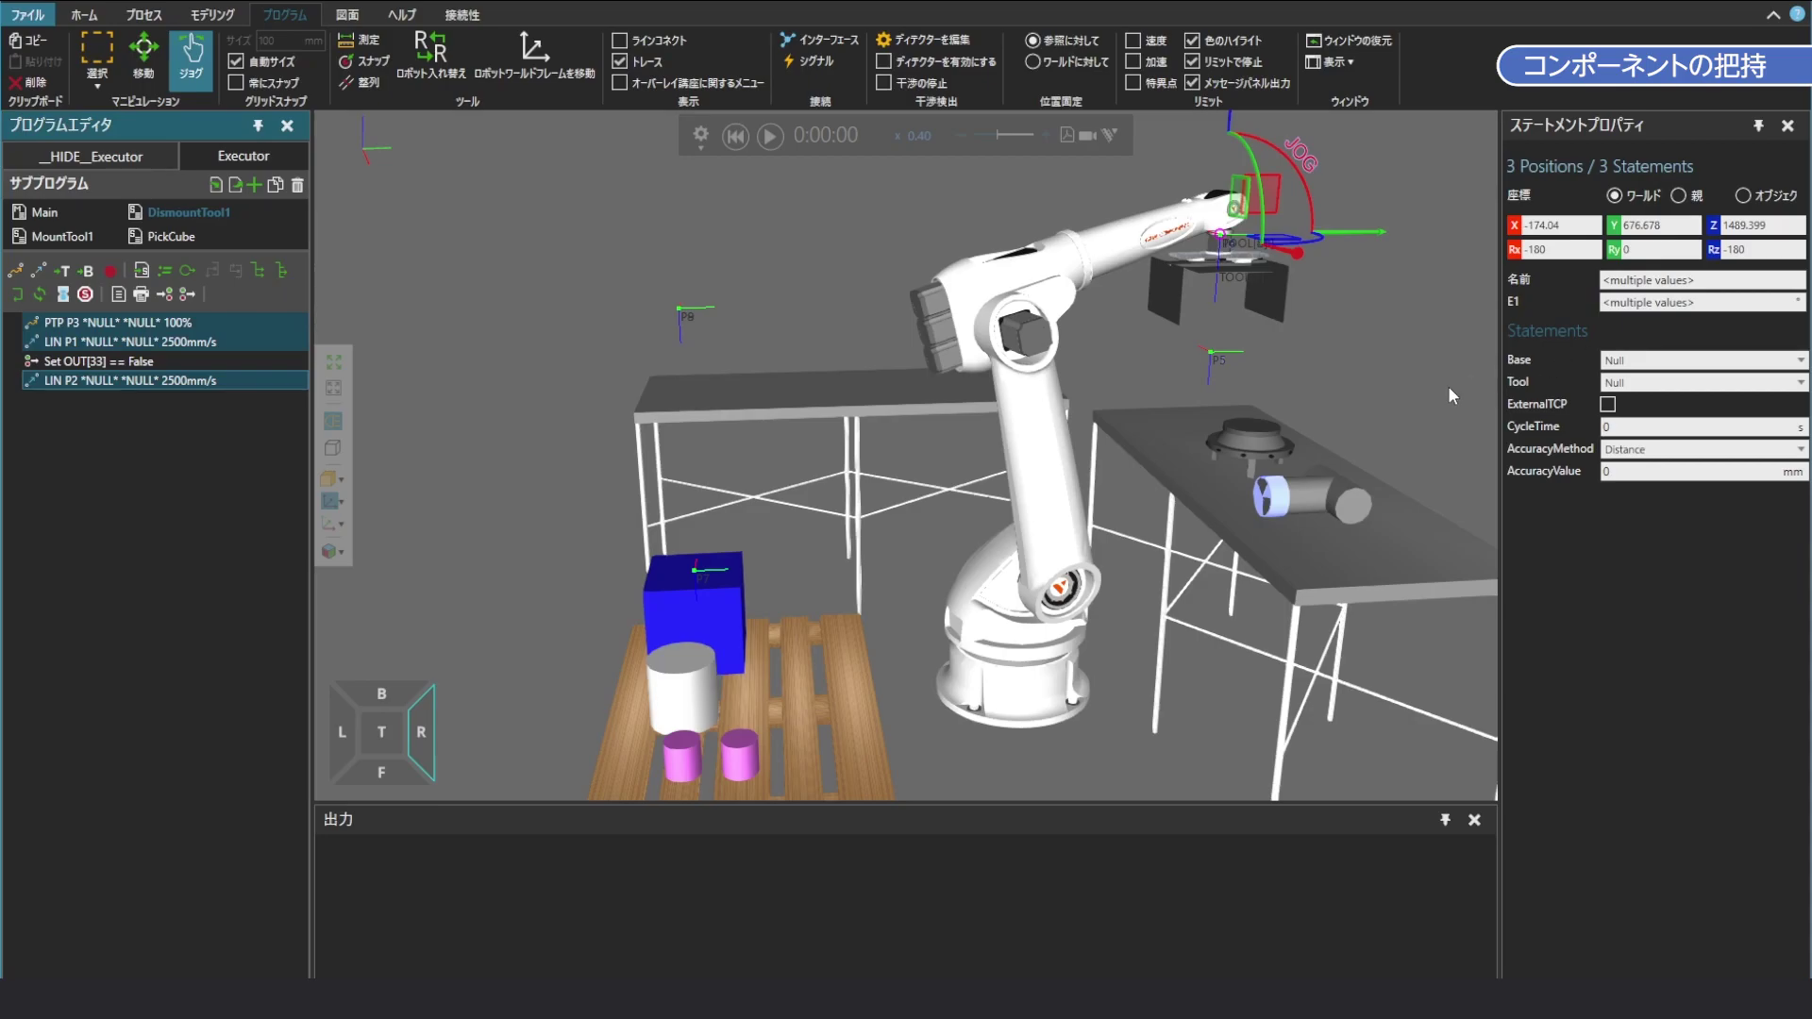
Compare E1 of the linear motions P1 and P2 in DismountTool1, and set E1 of P1 to 20
left_click(220, 343)
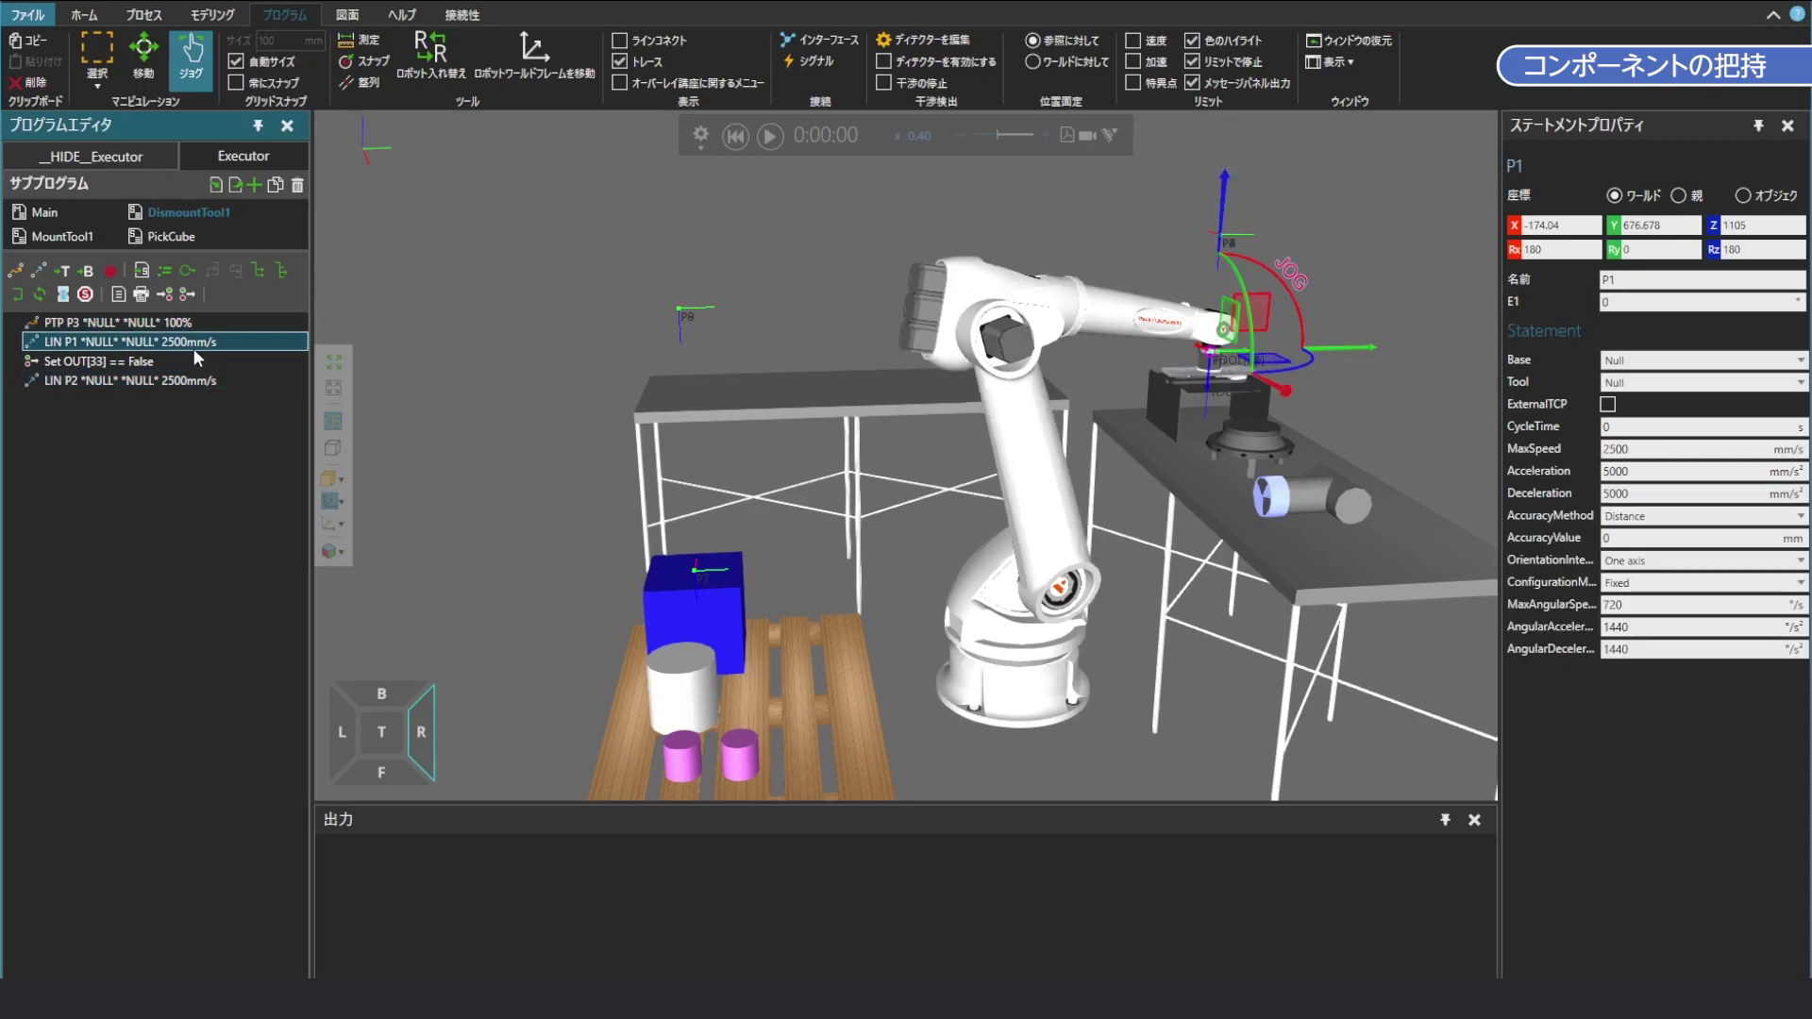
left_click(151, 382, "ctrl")
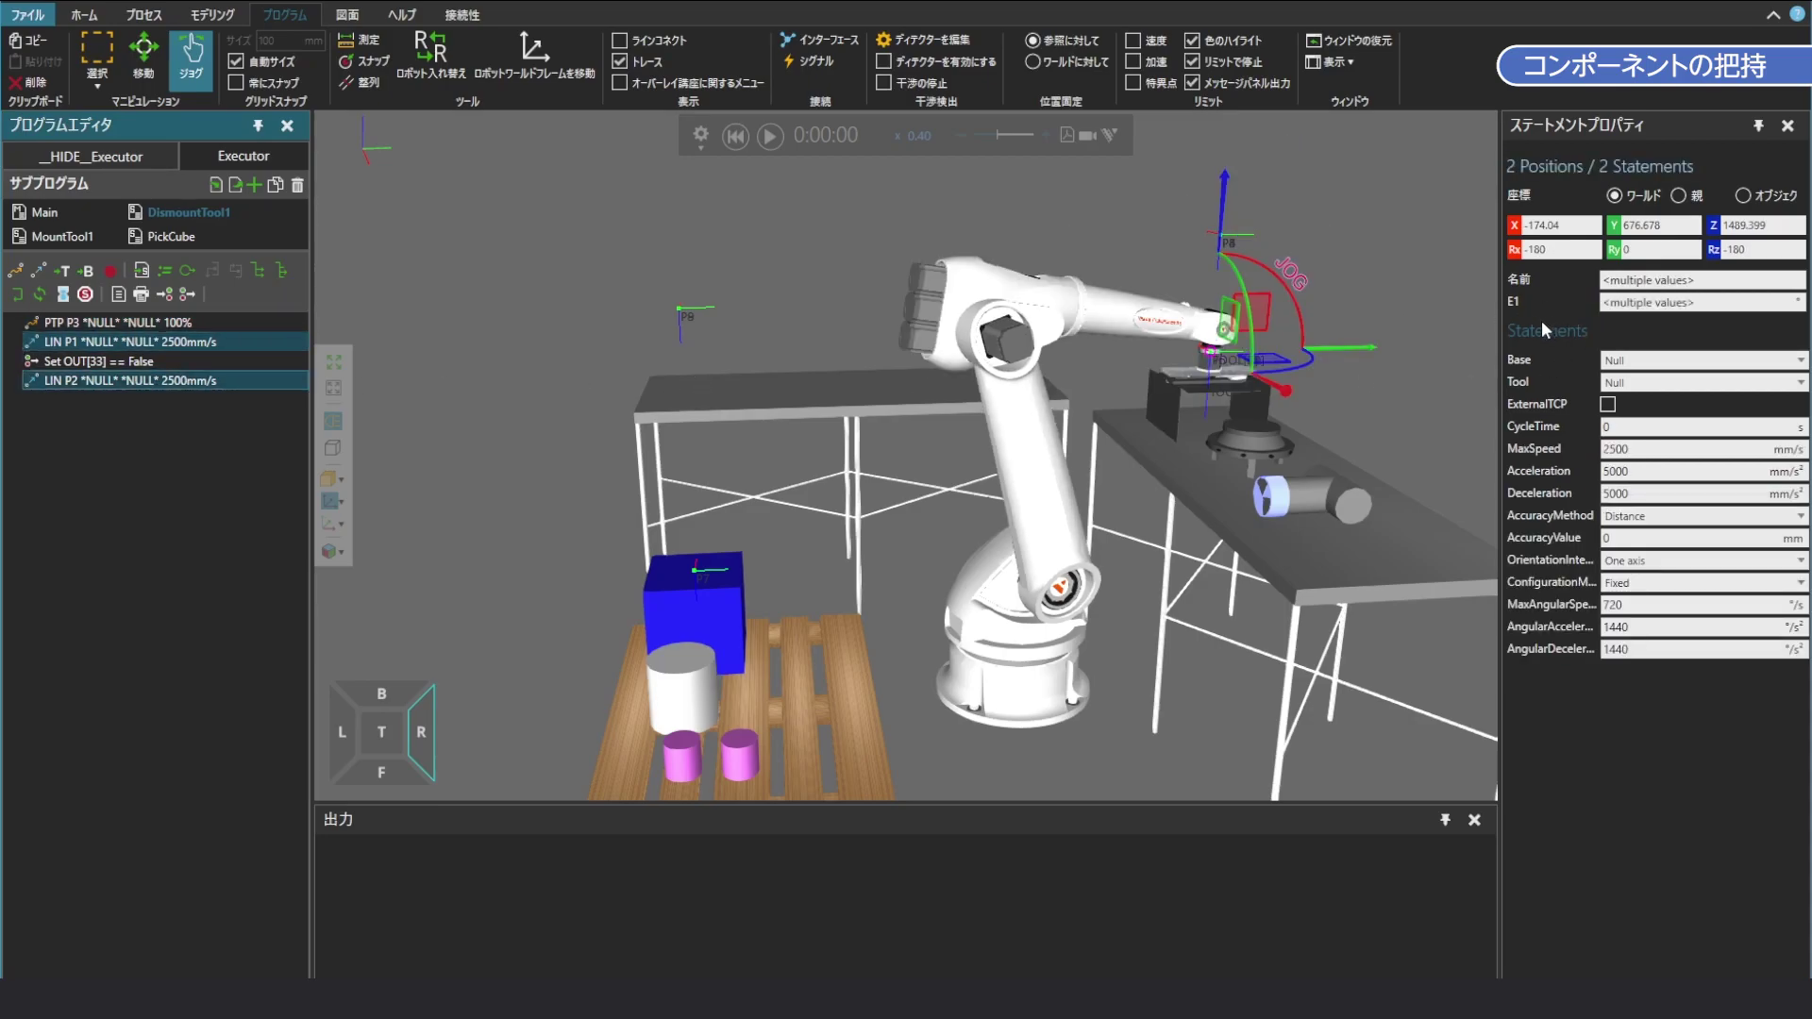
left_click(1696, 304)
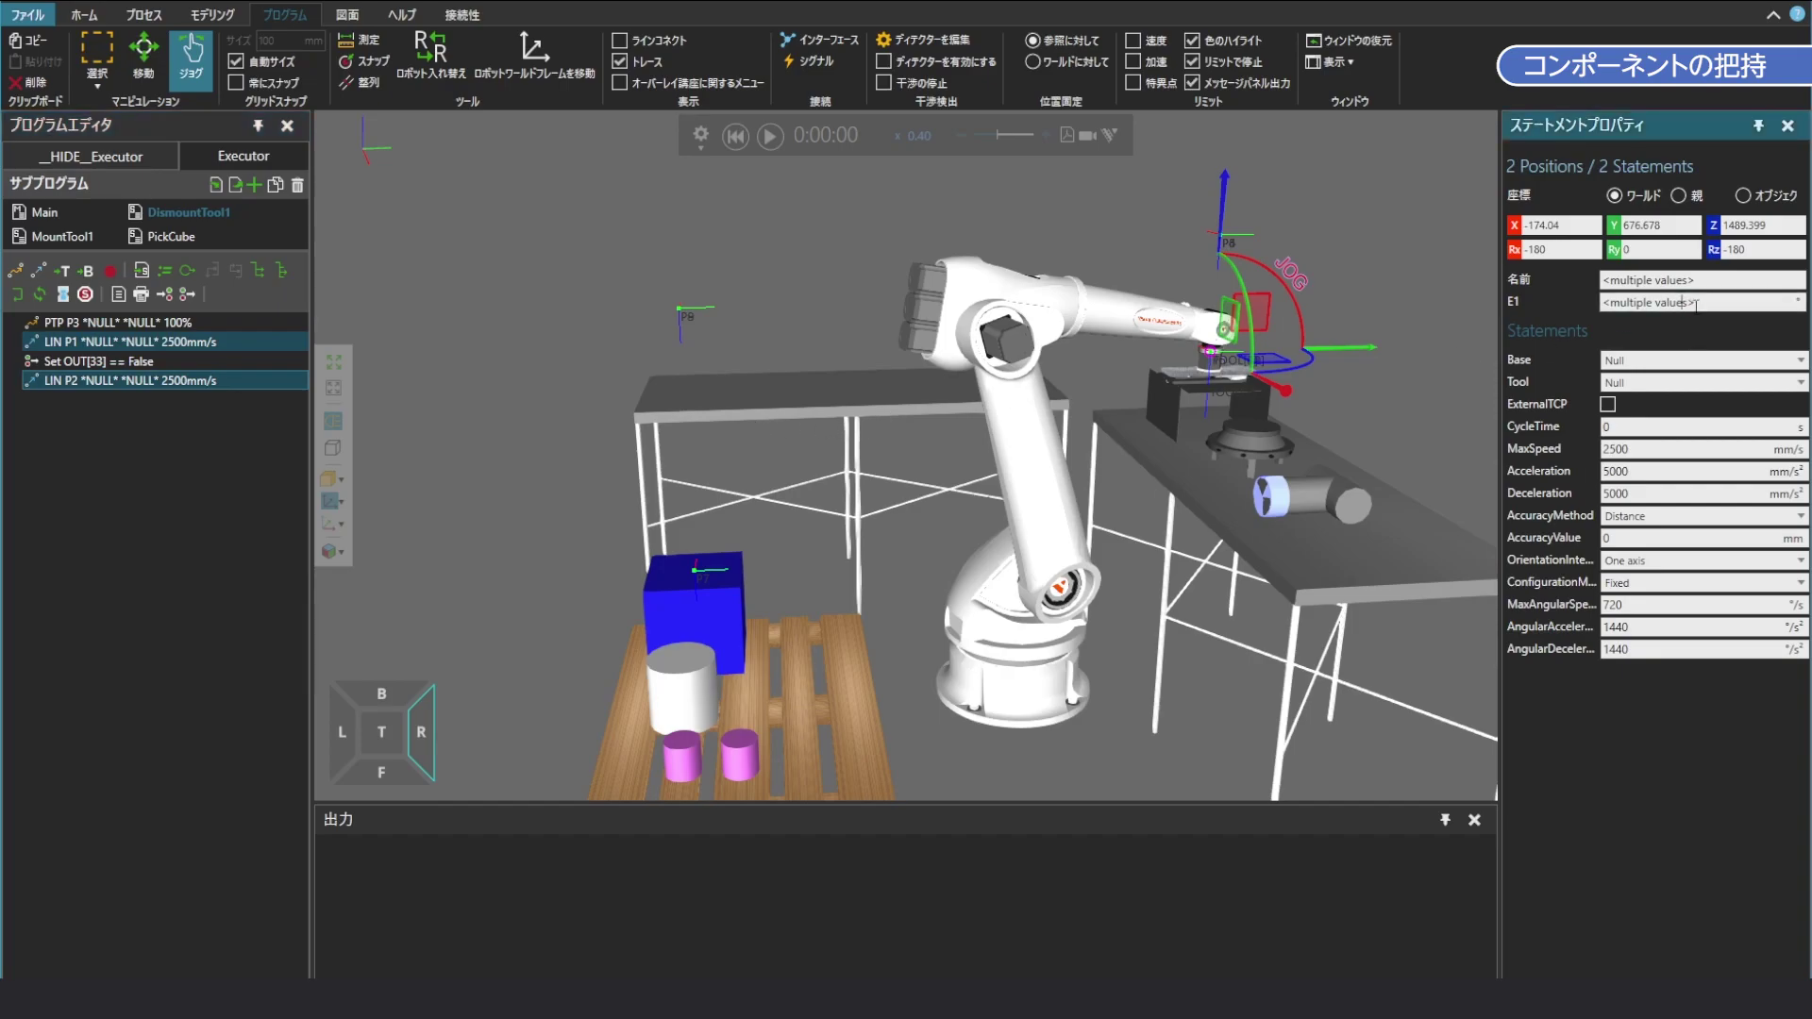
left_click(132, 382)
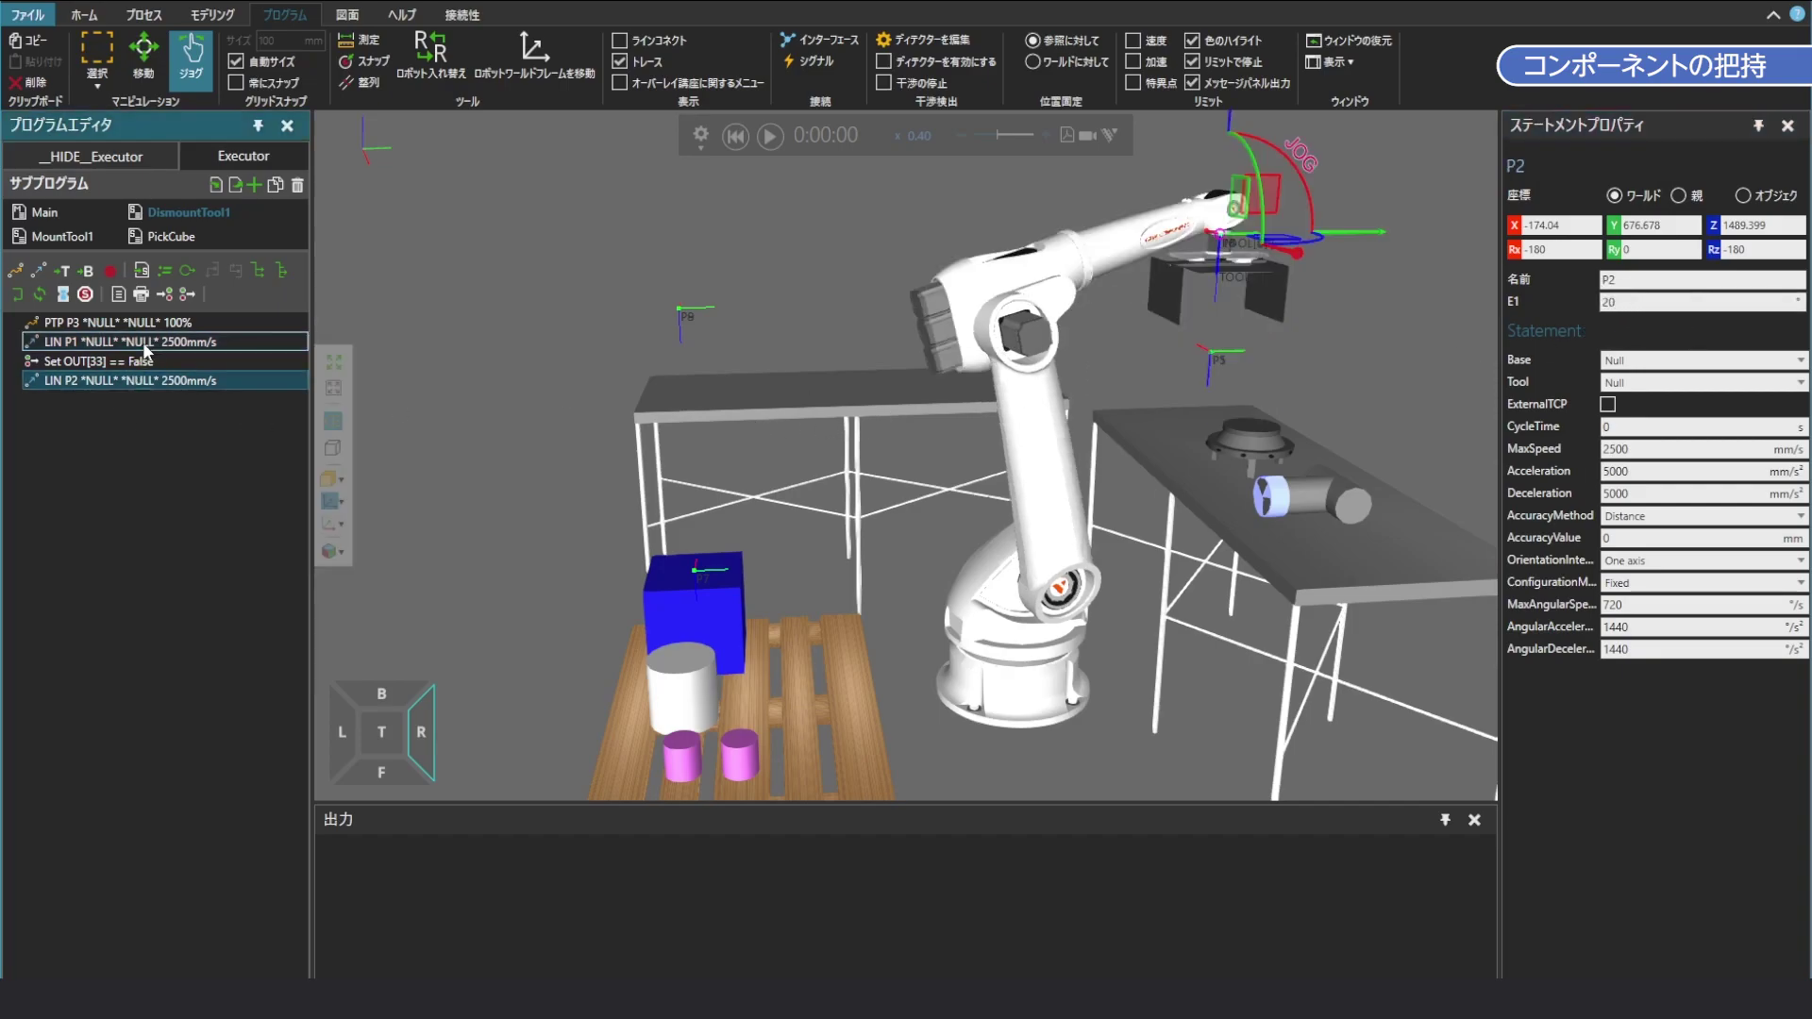
left_click(144, 344)
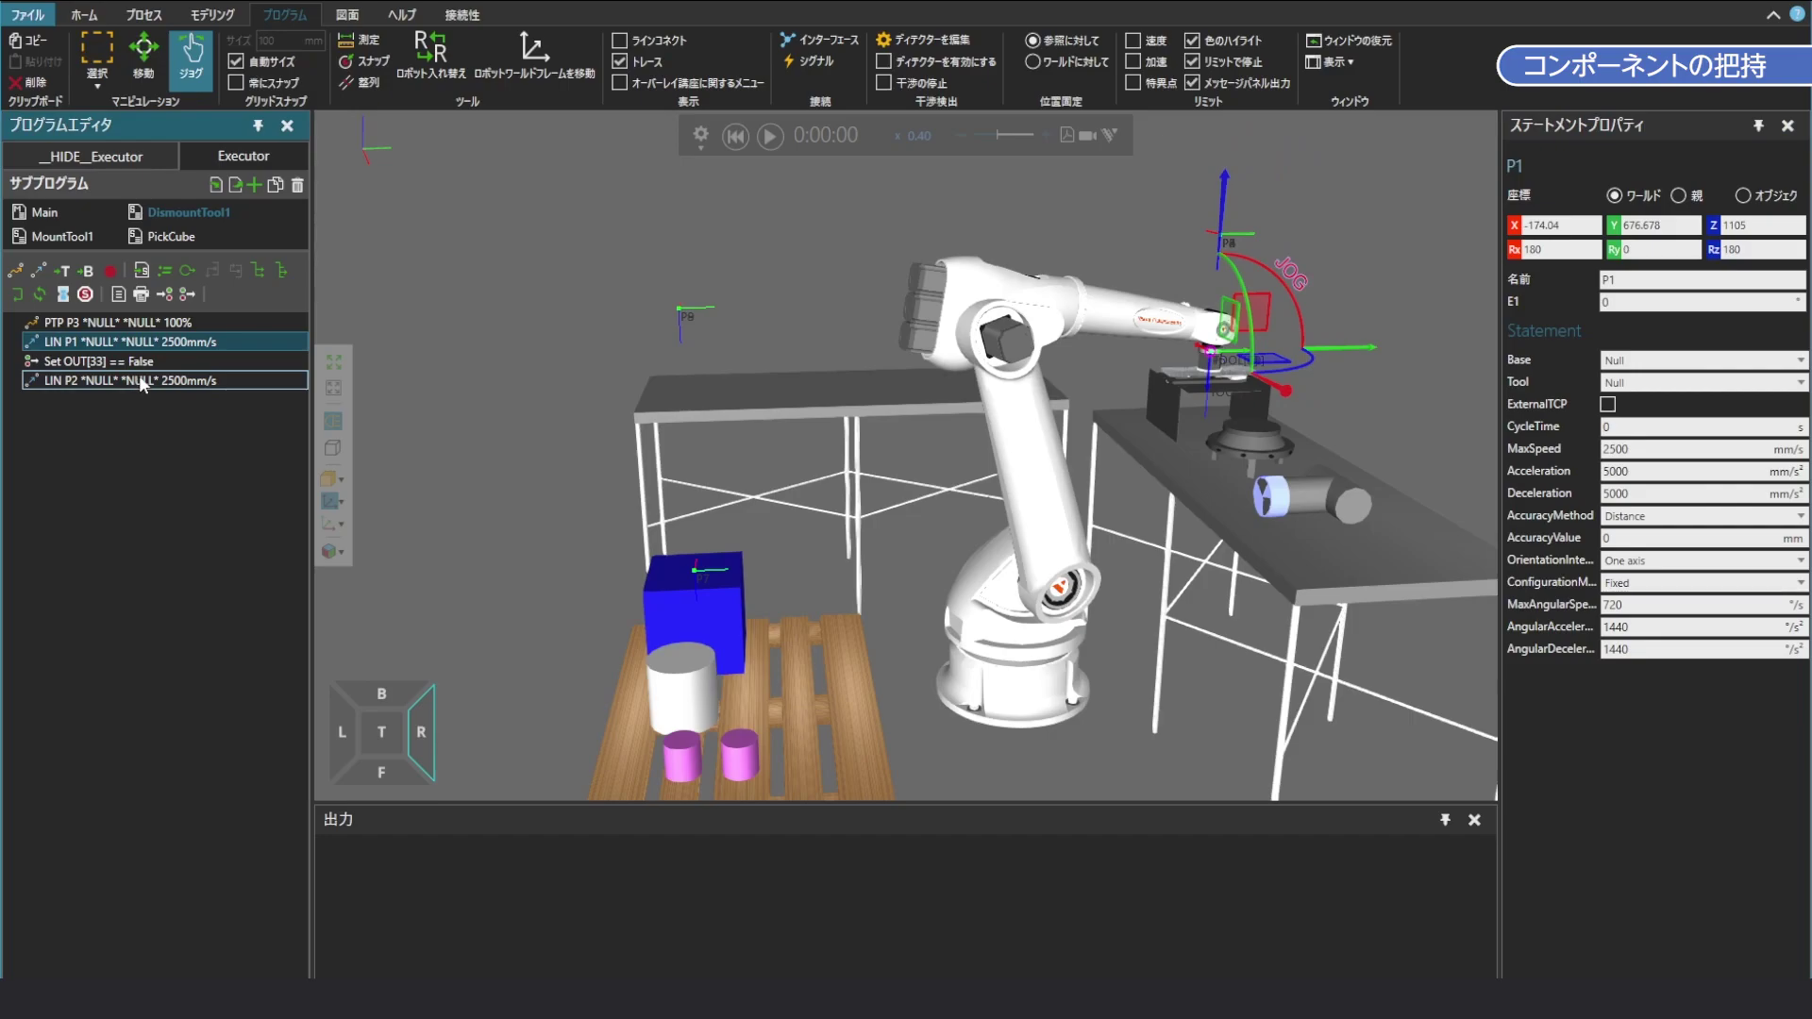
left_click(141, 380)
left_click(142, 343)
left_click(1604, 303)
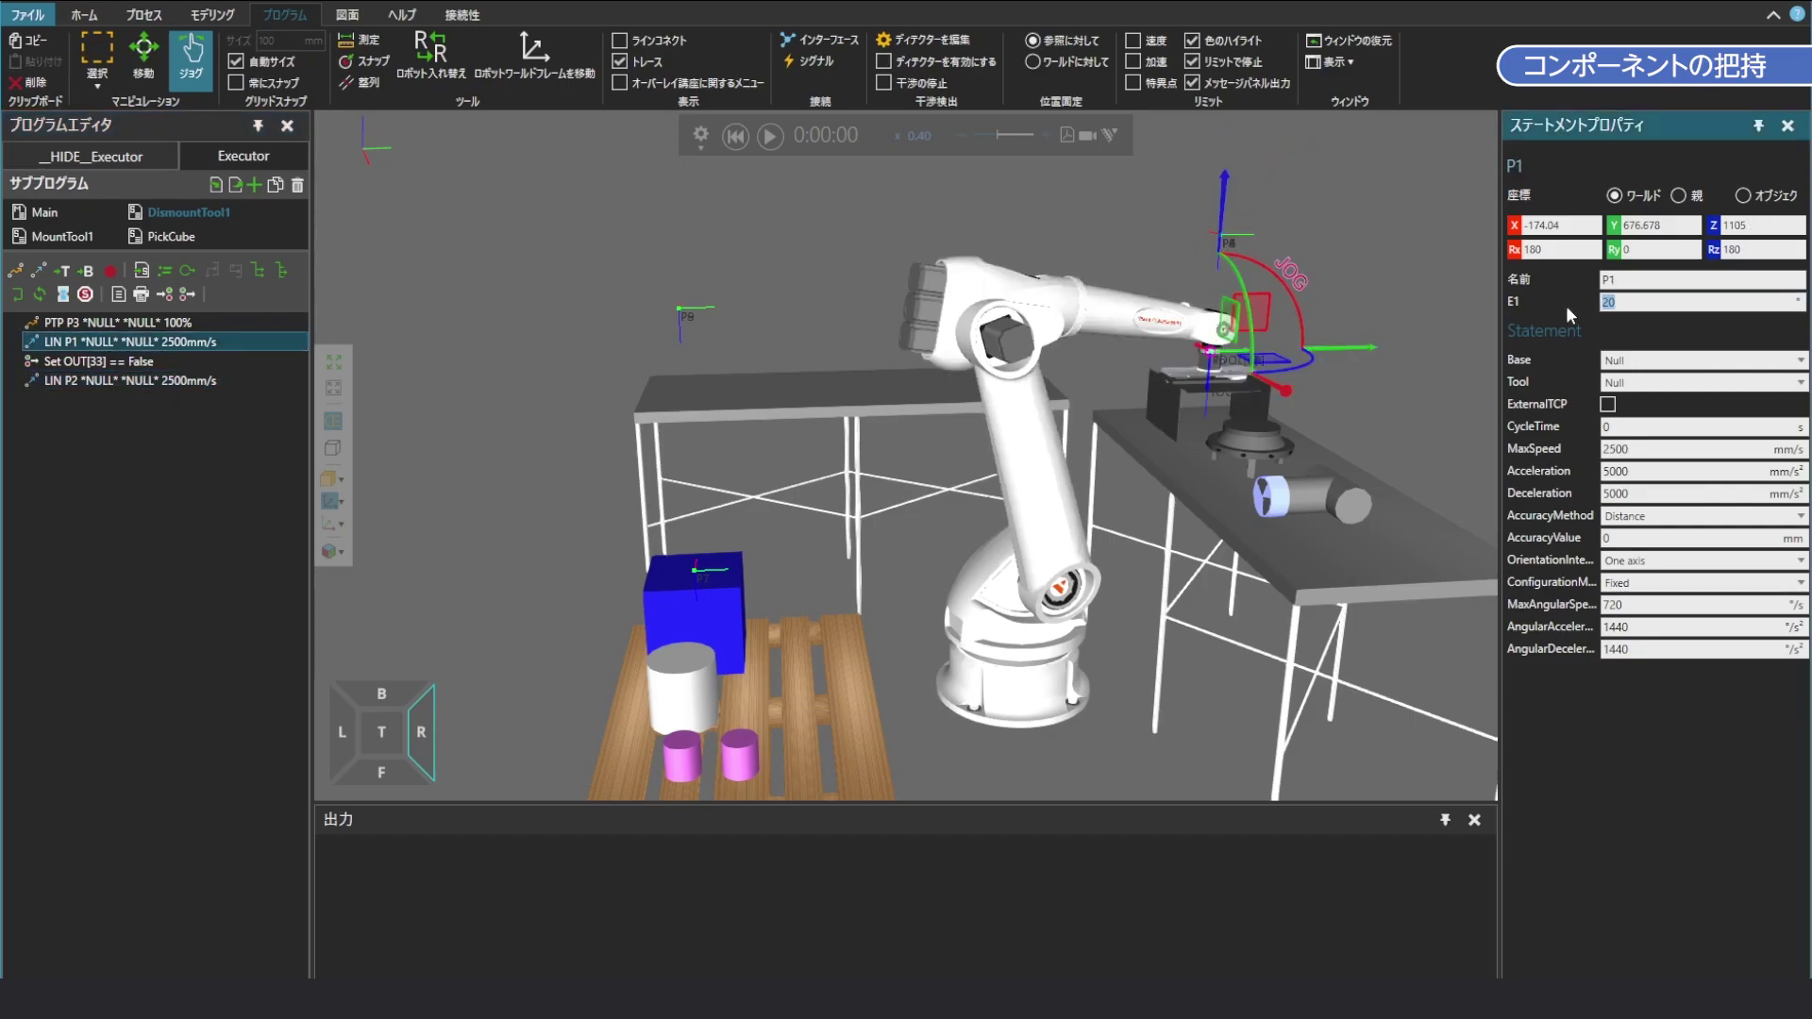
Reset and run the simulation to check the tool change and cube pick with the new E1 values
left_click(737, 139)
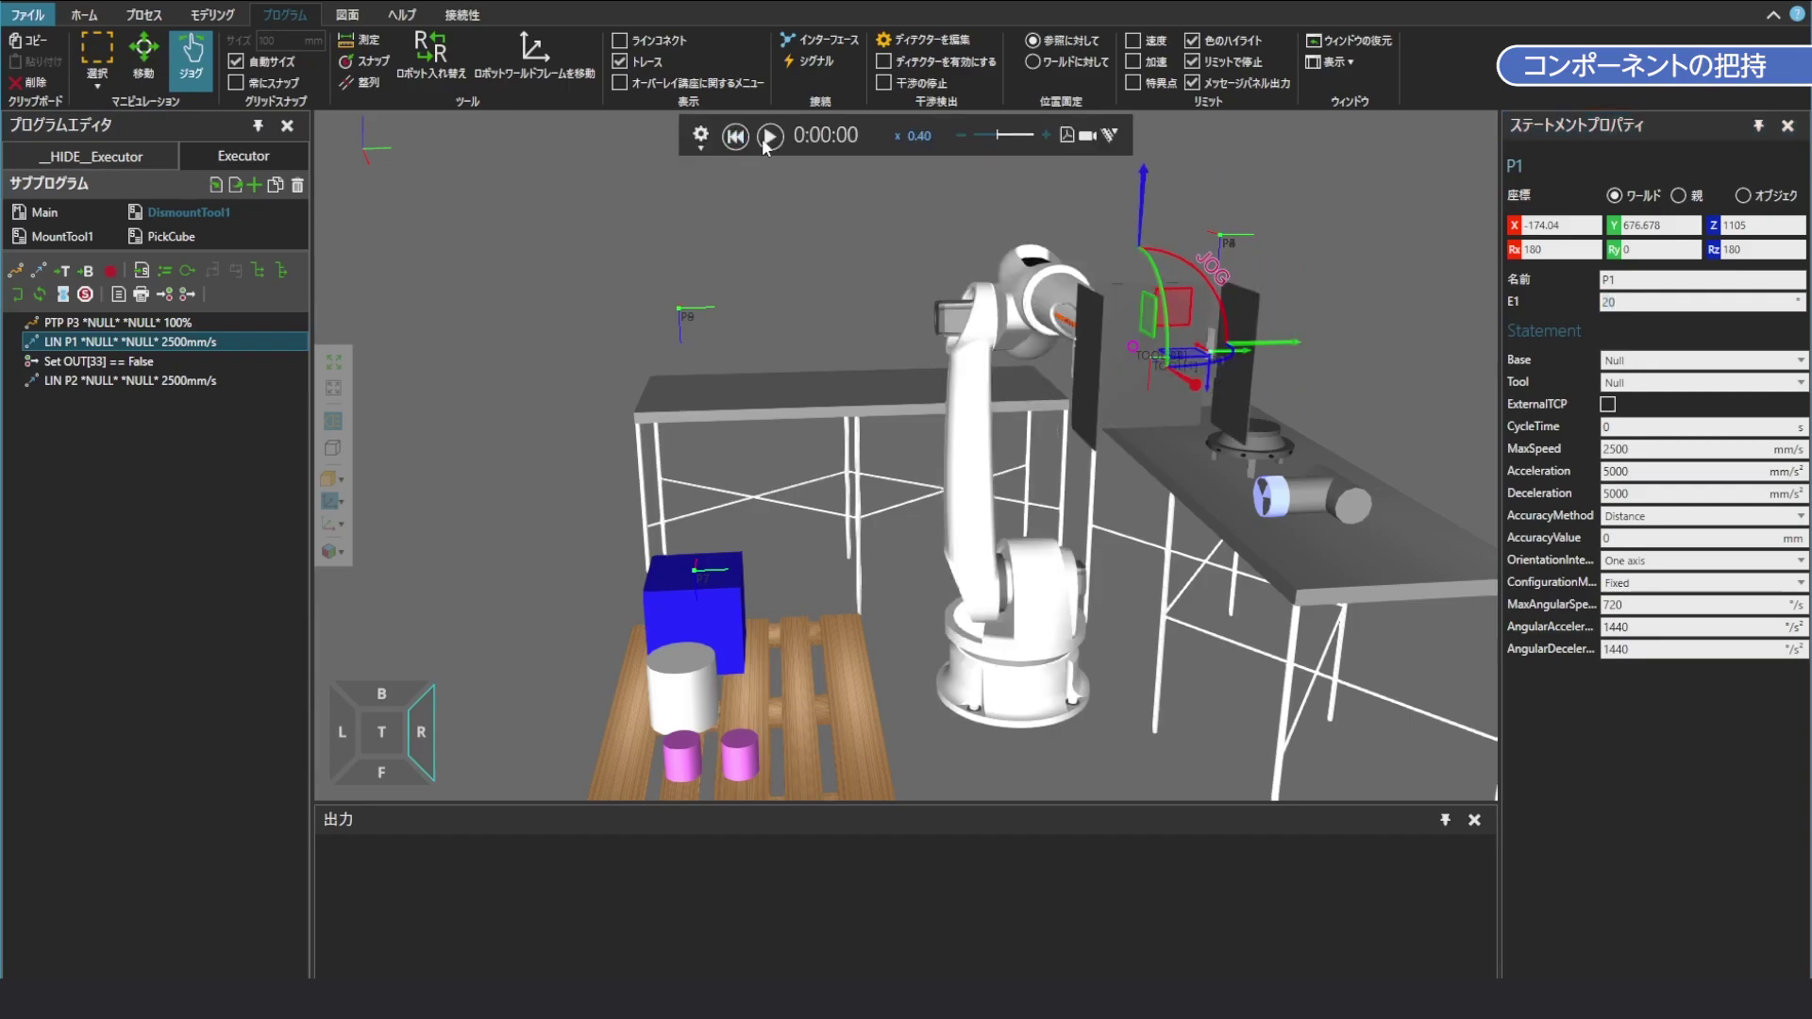
left_click(772, 144)
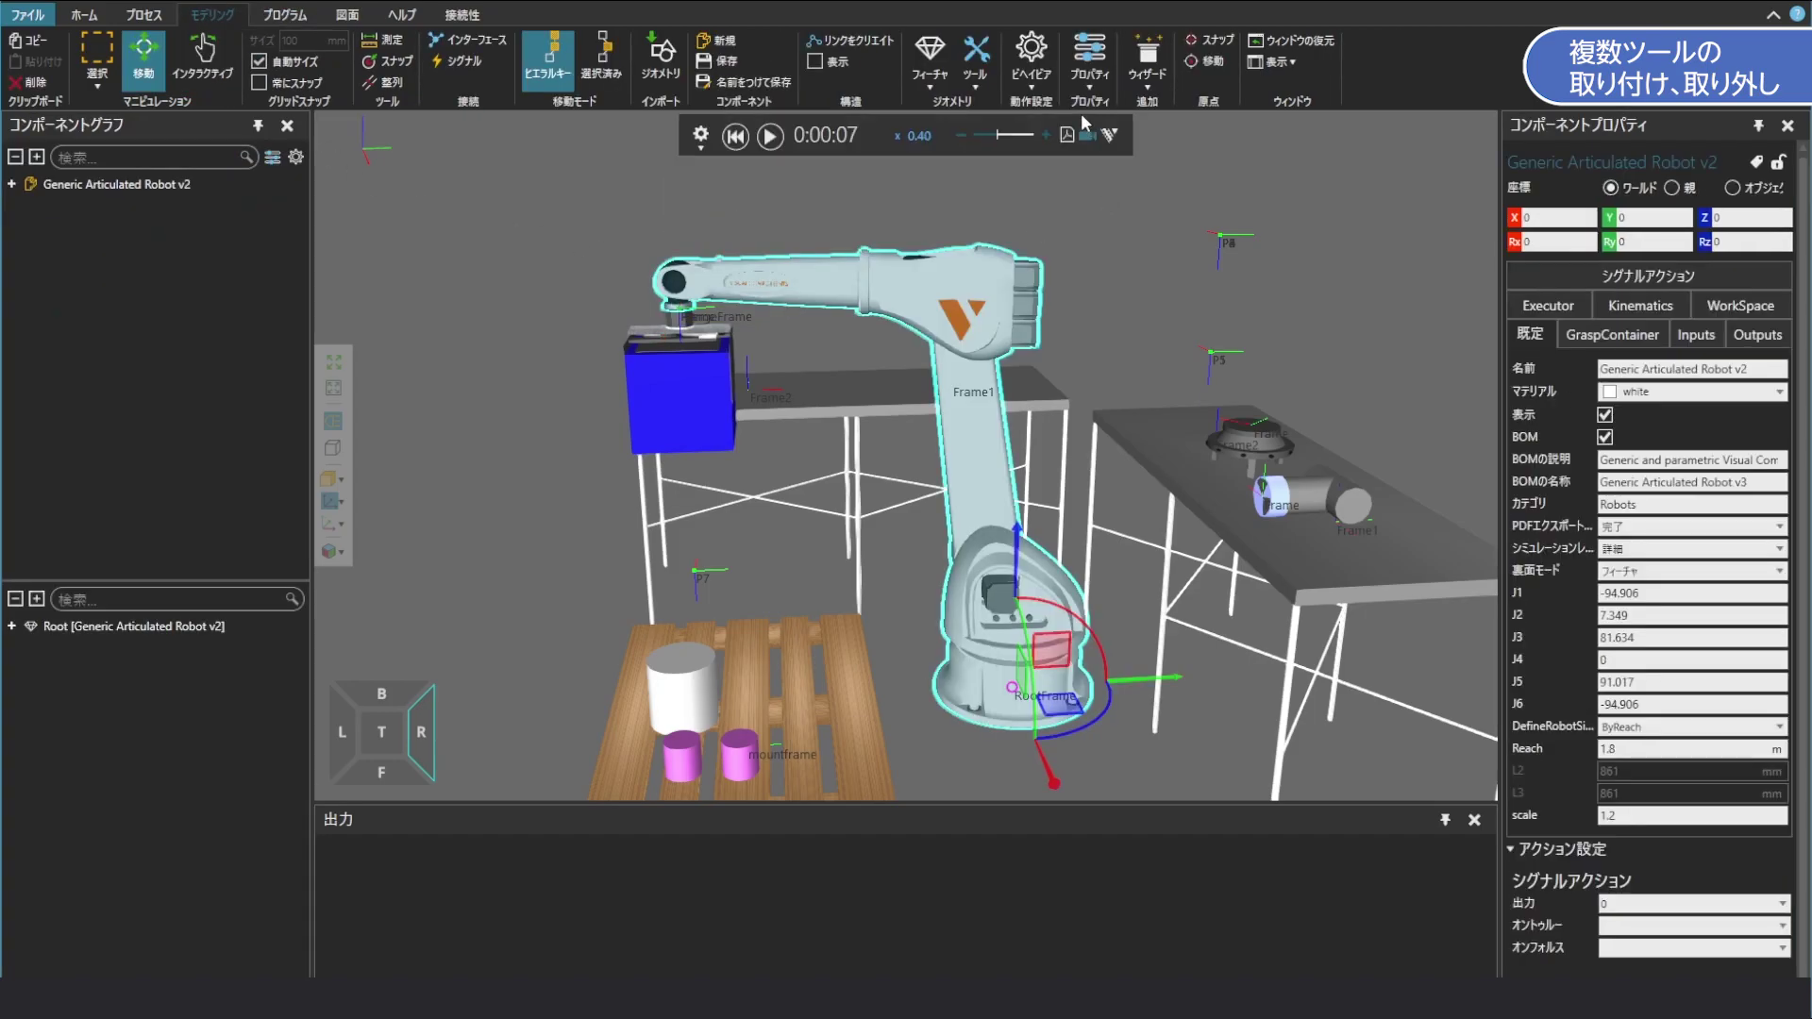
left_click(1147, 64)
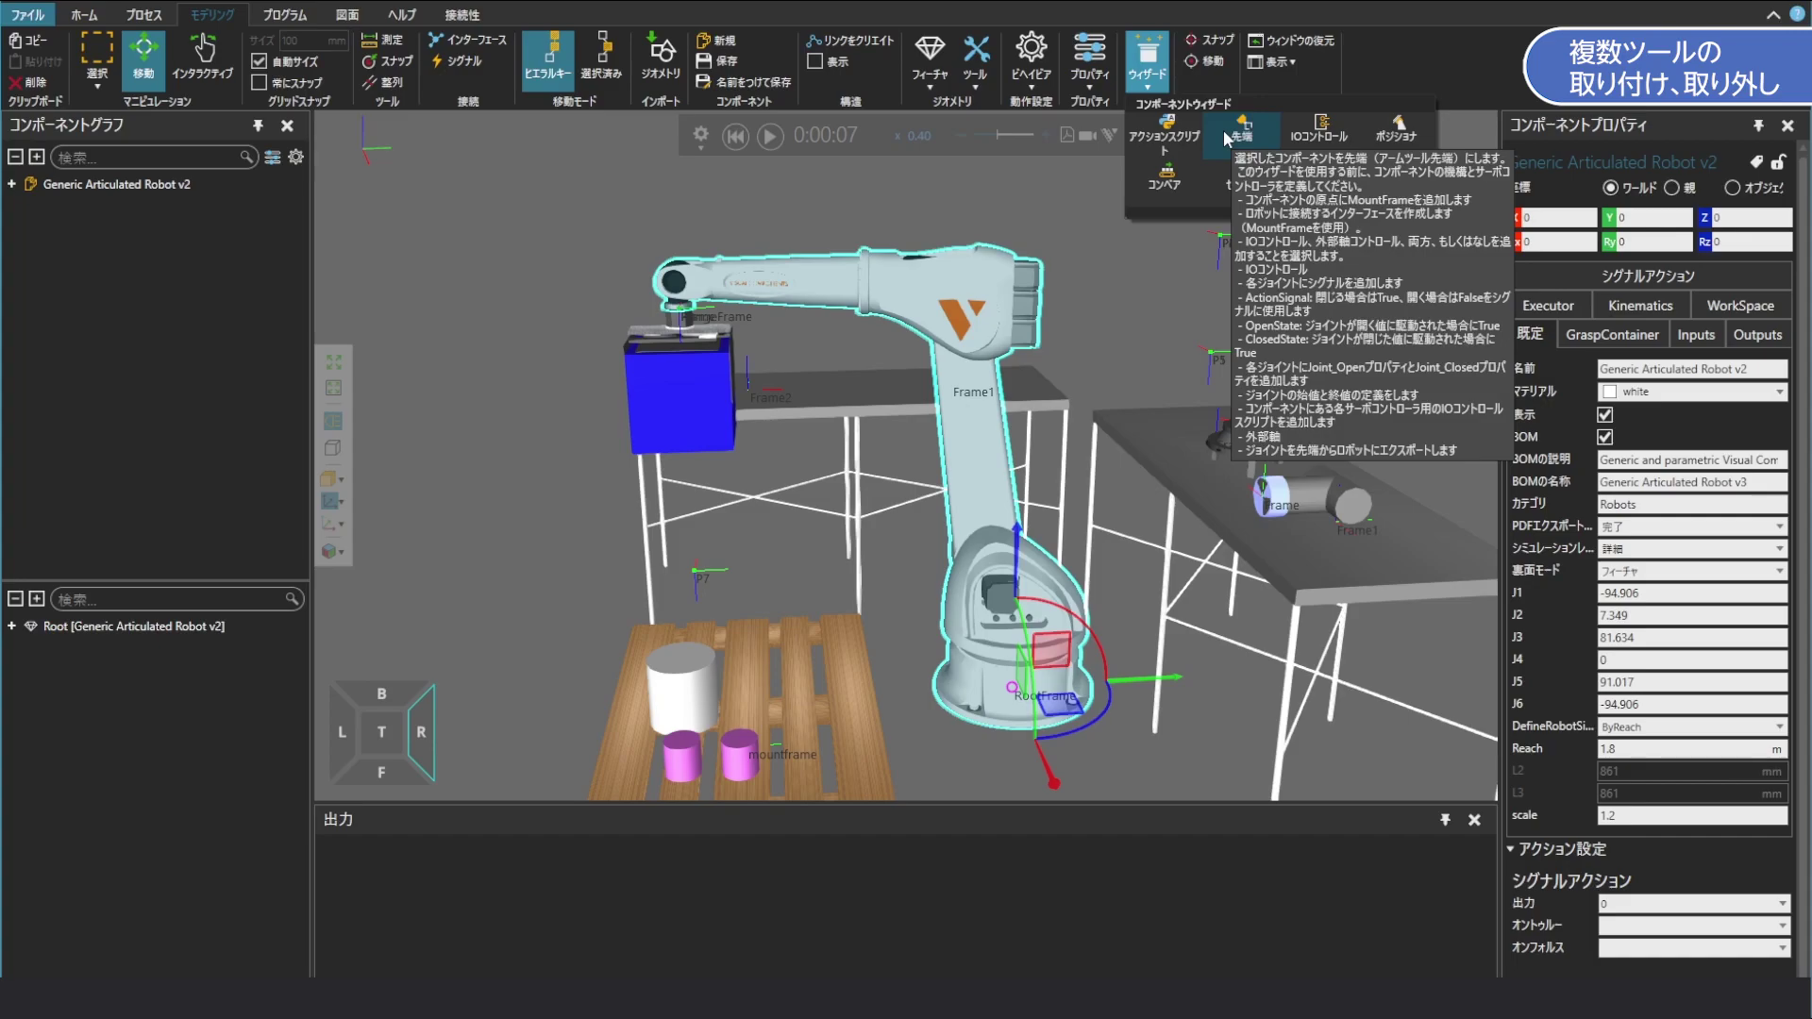
left_click(294, 12)
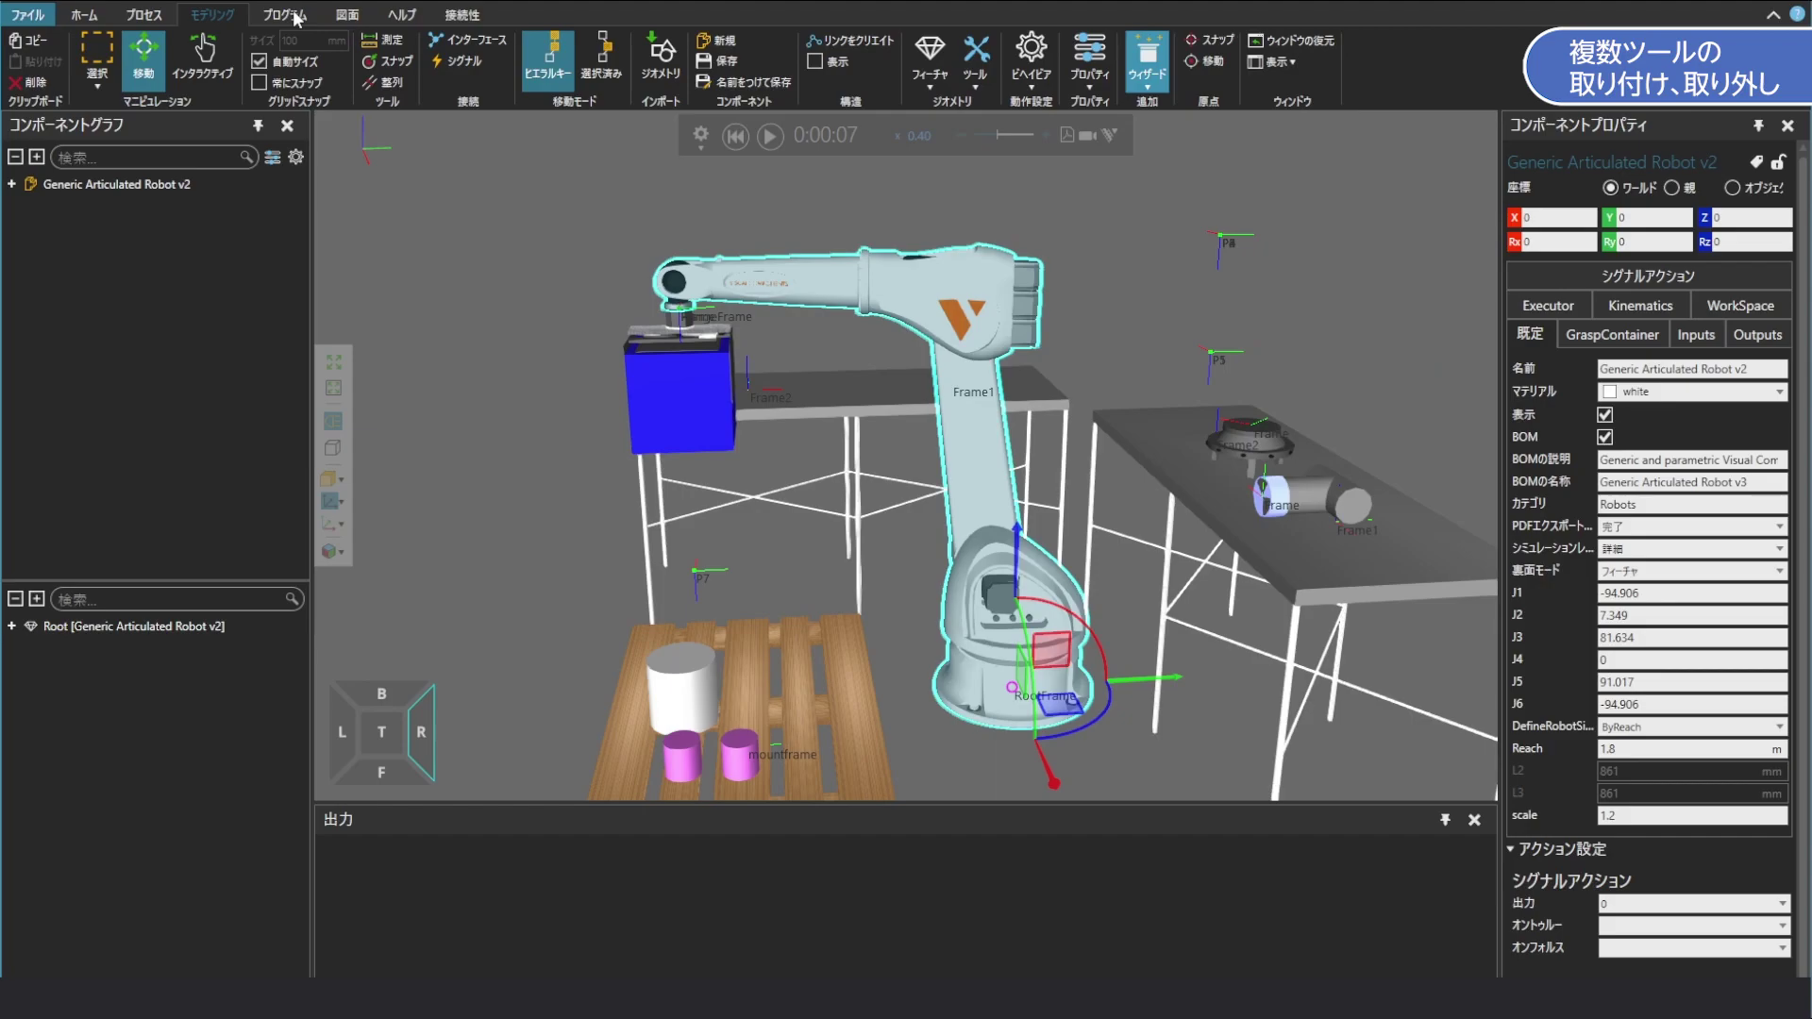
Add a new subprogram to the robot program and name it DismountTool2
left_click(295, 16)
left_click(130, 367)
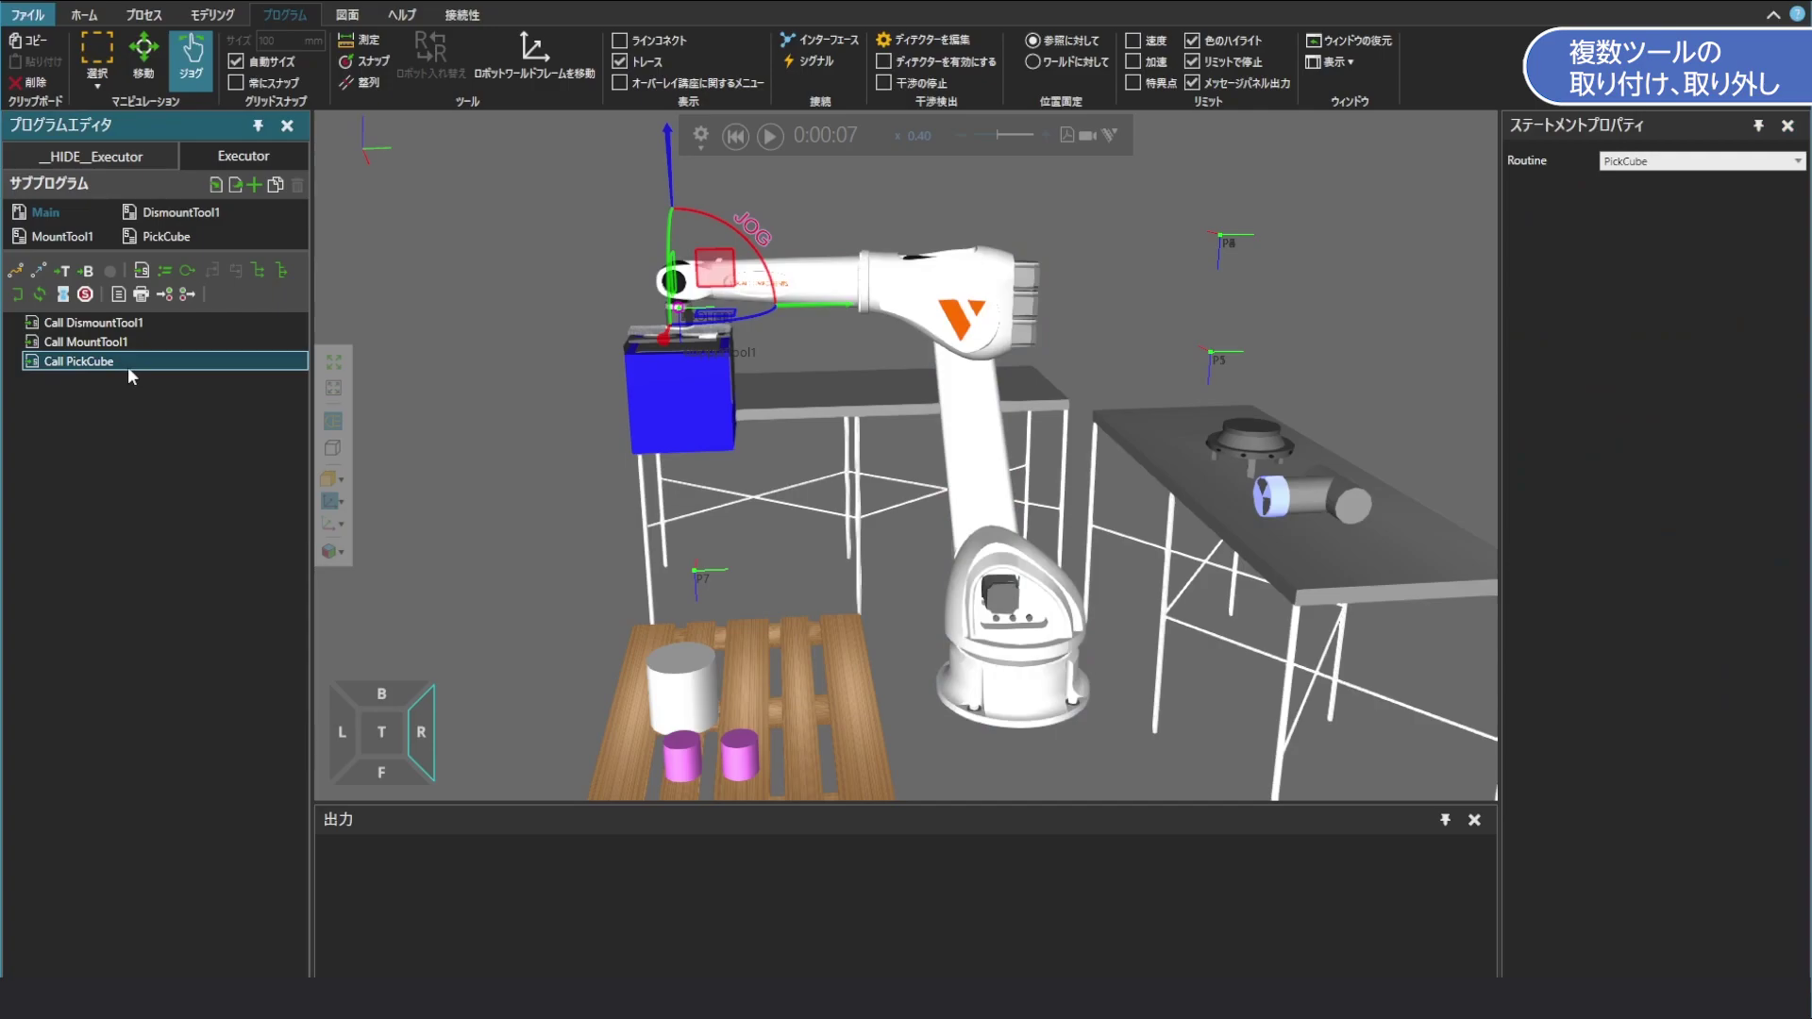
left_click(253, 185)
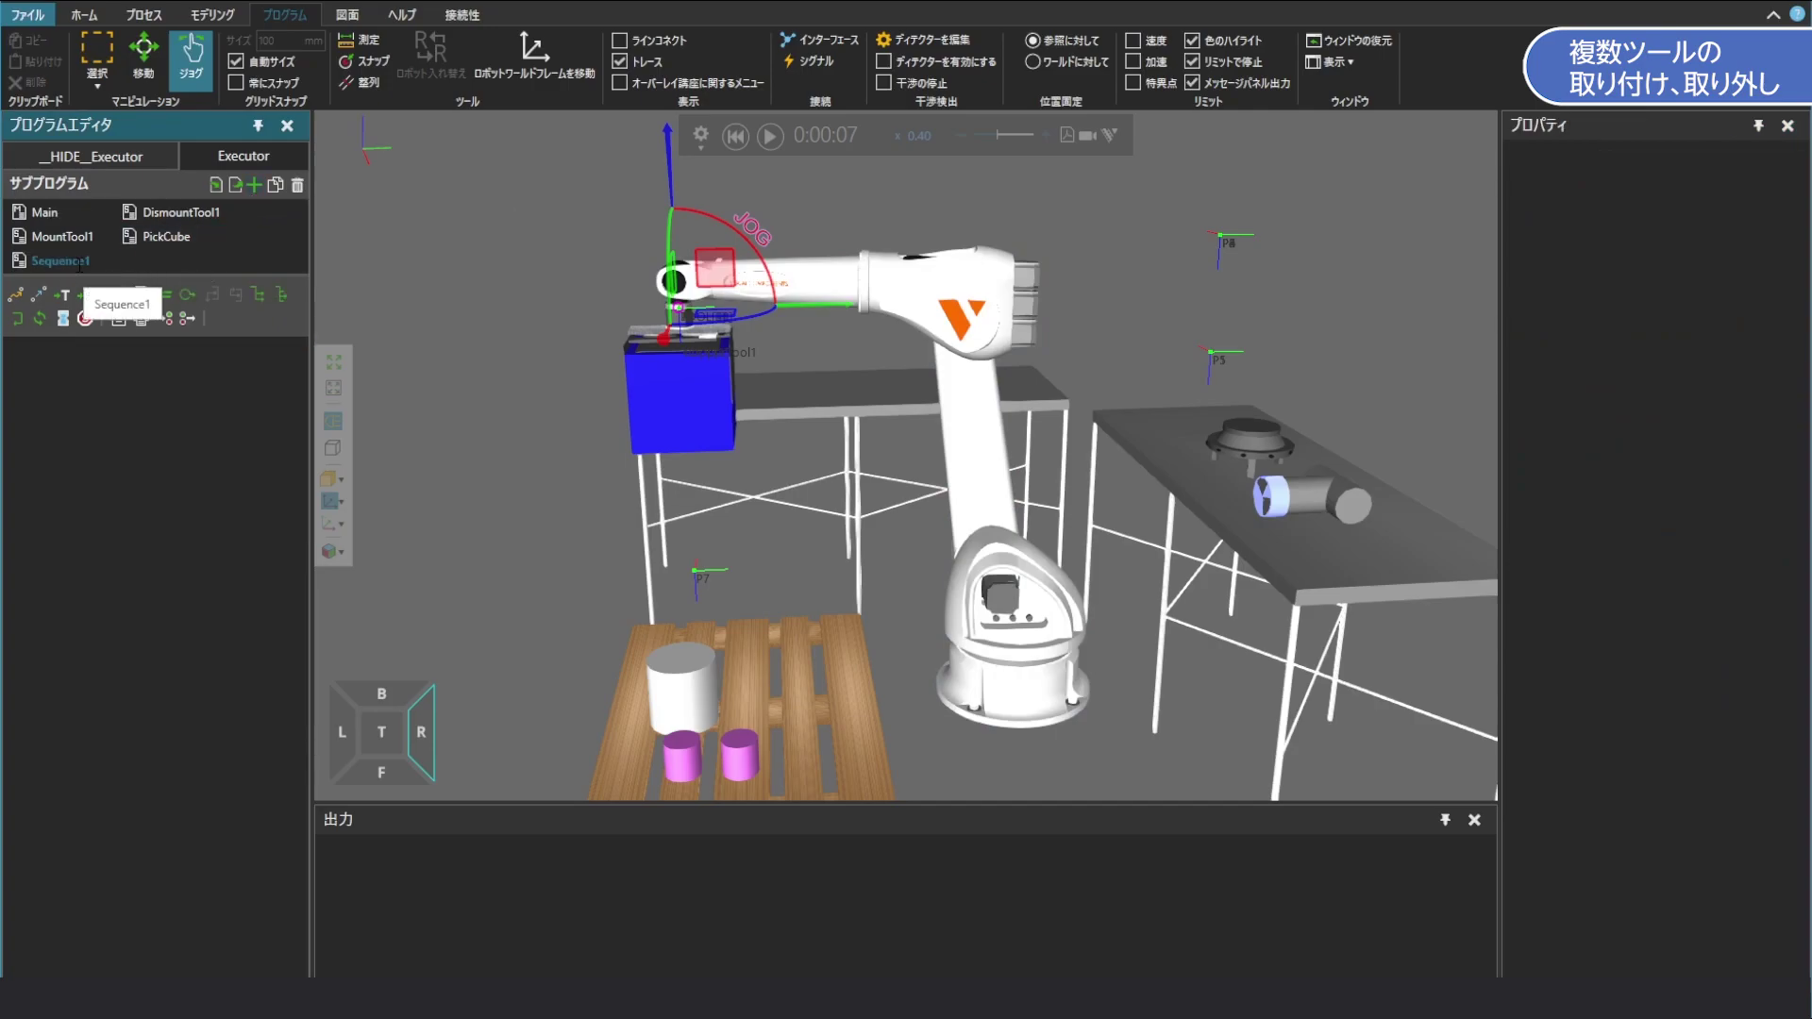
double_click(79, 262)
type("Dismount")
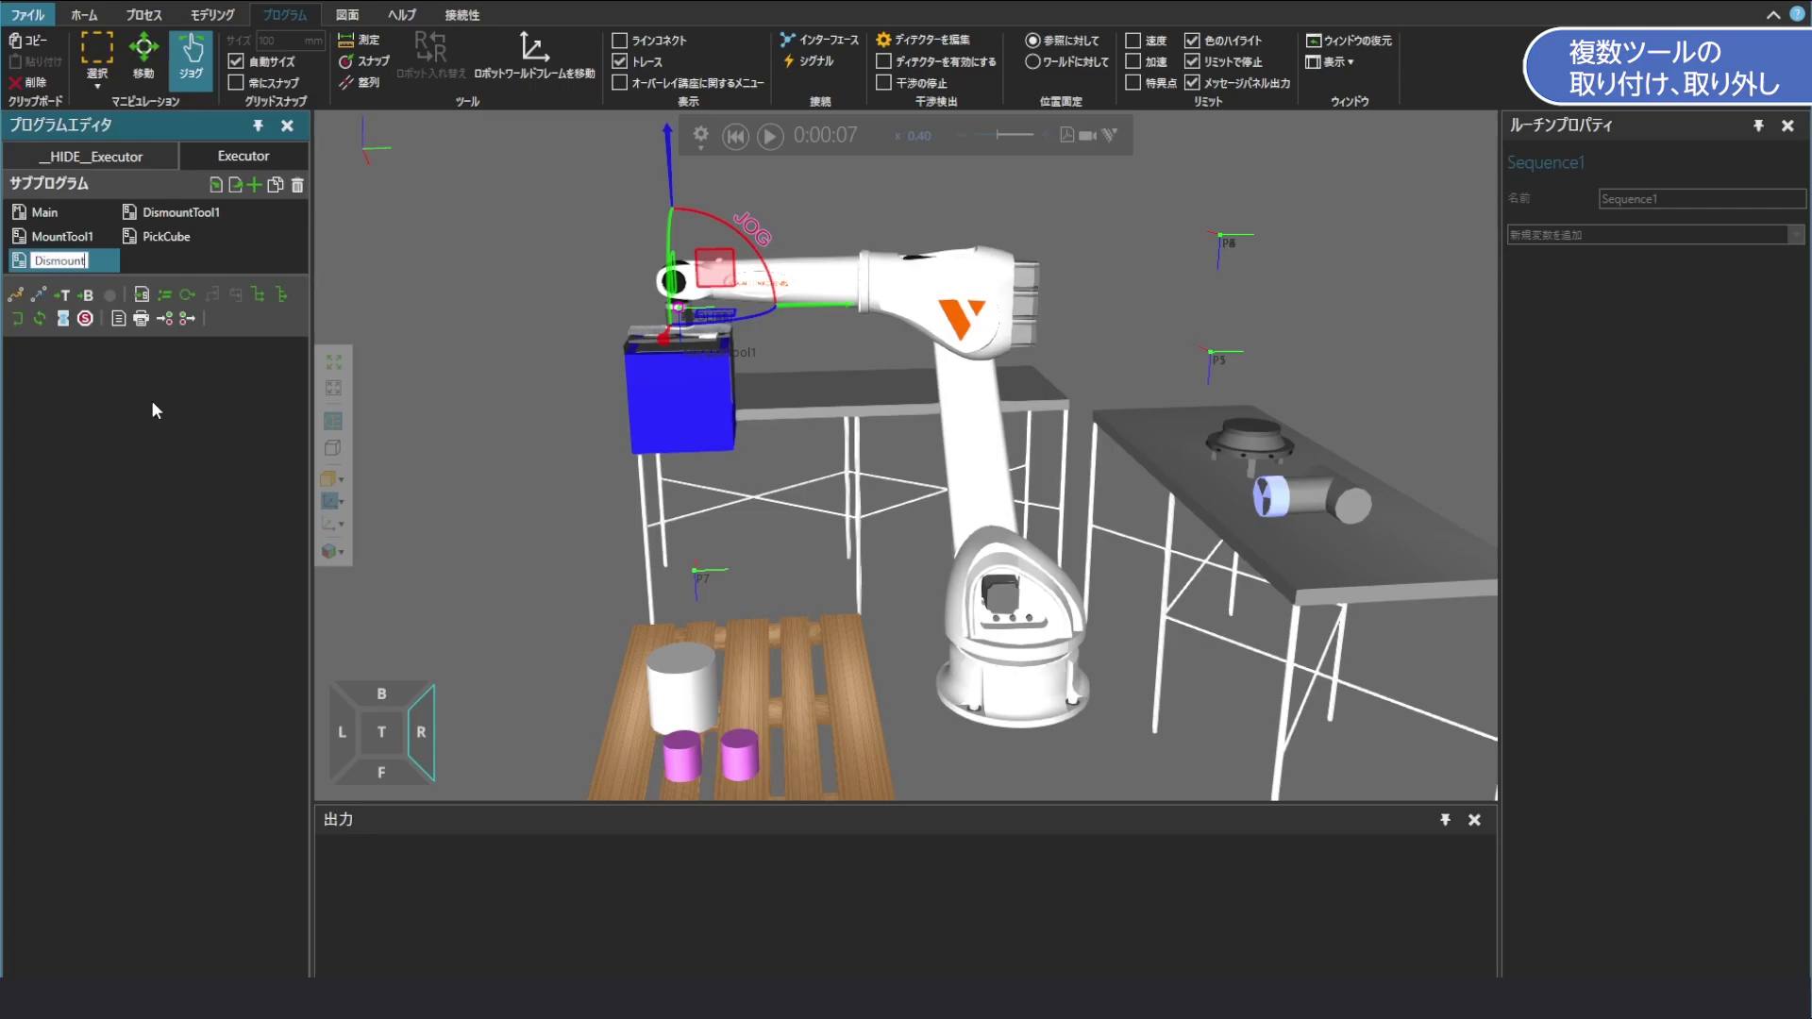
type("Tool2")
key("Return")
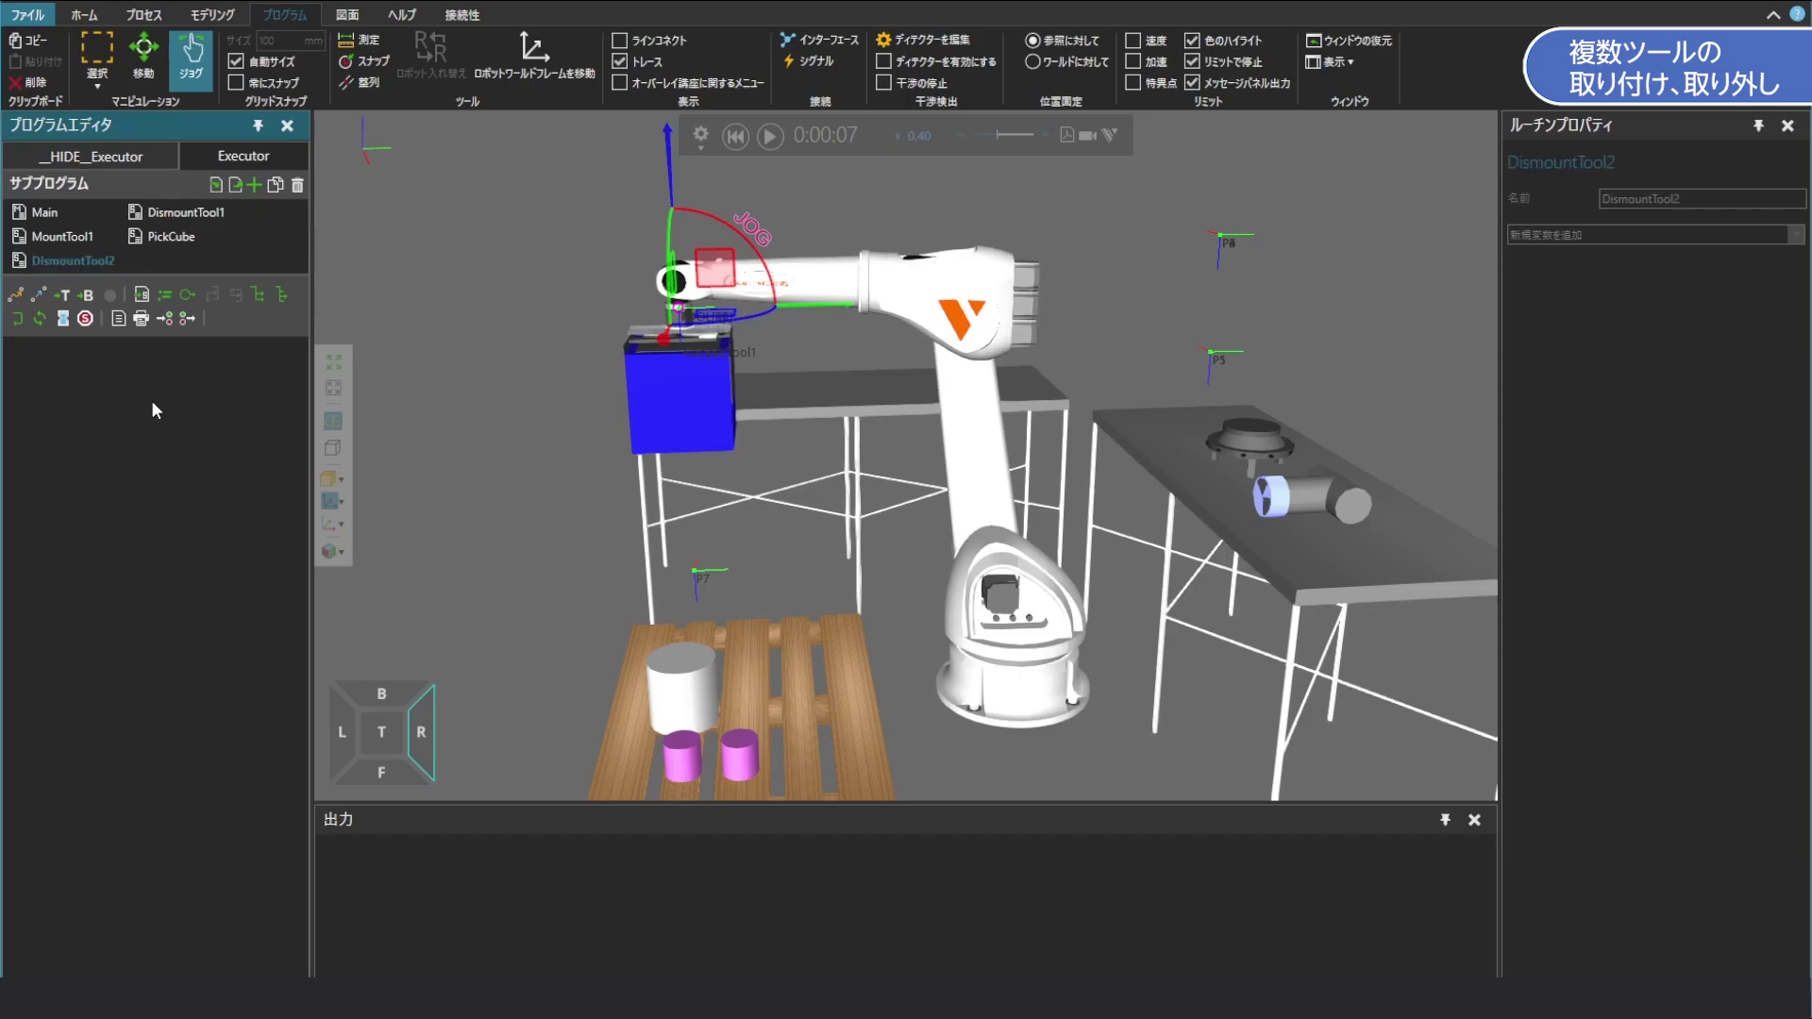
Add another subprogram and name it MountTool2
left_click(253, 185)
left_click(161, 262)
type("M")
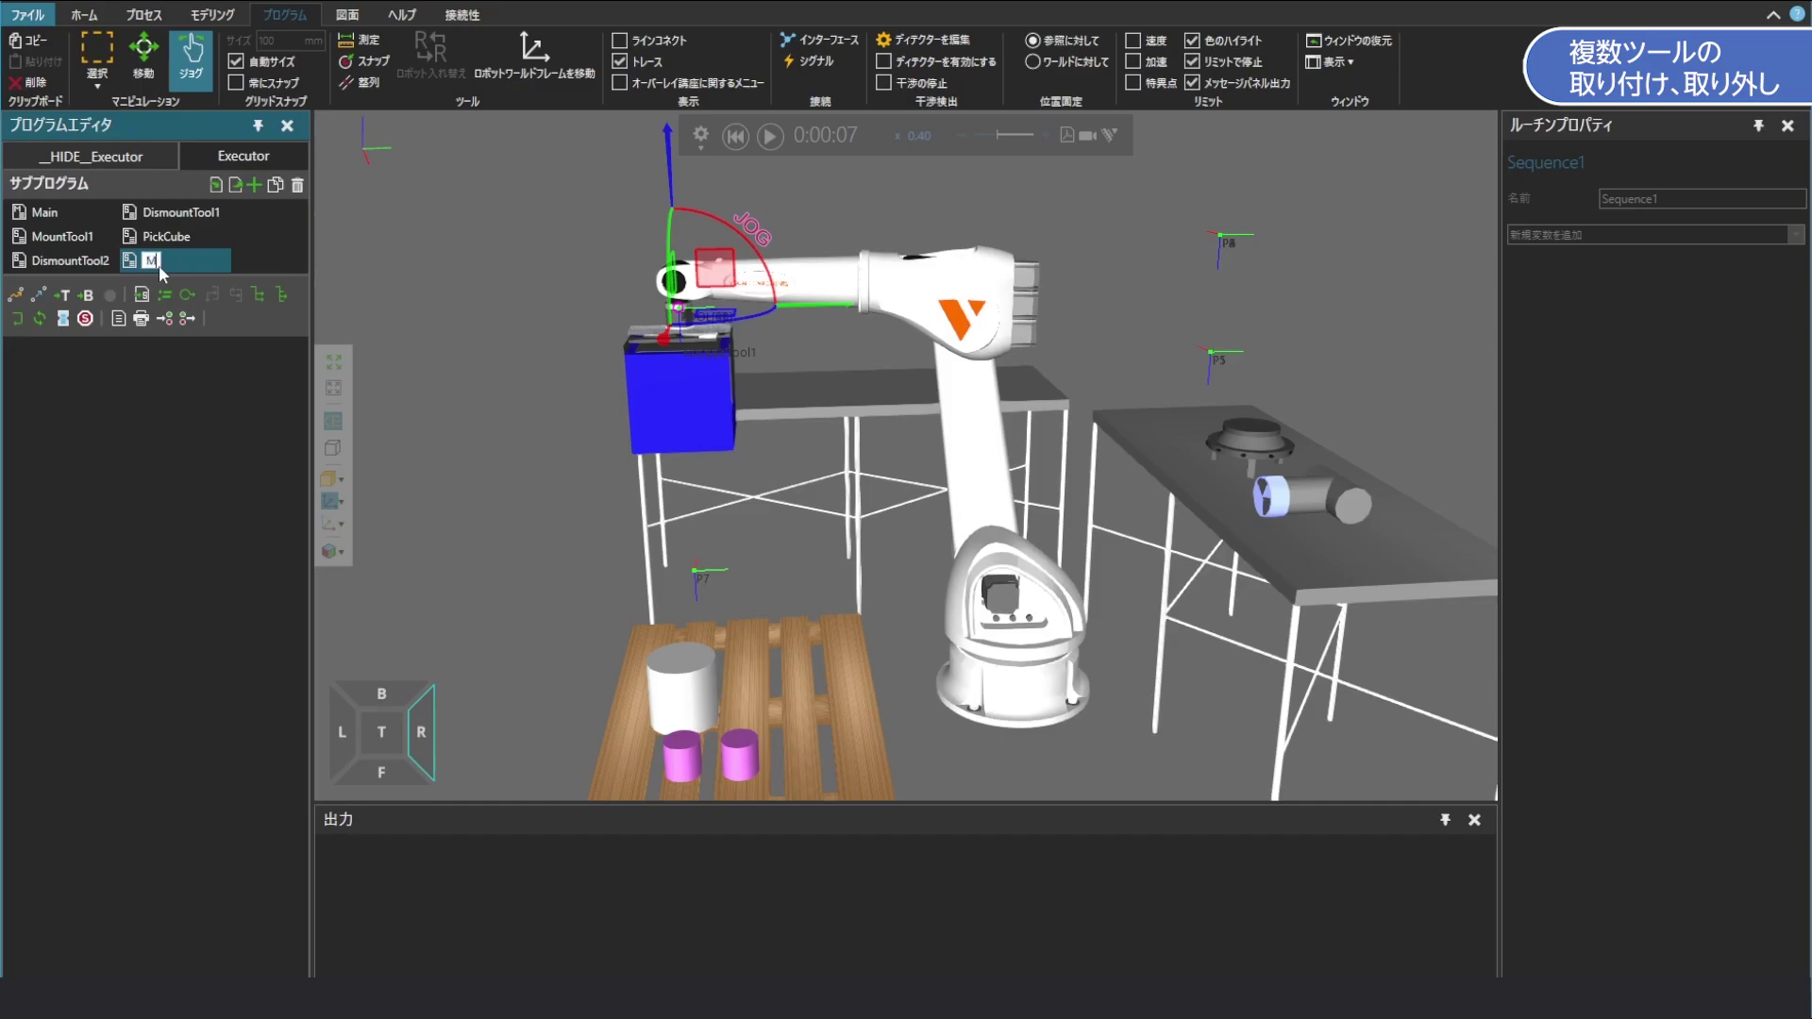
type("ountTool2")
key("Return")
Delete the calls to PickCube and MountTool1 from the Main routine
left_click(42, 213)
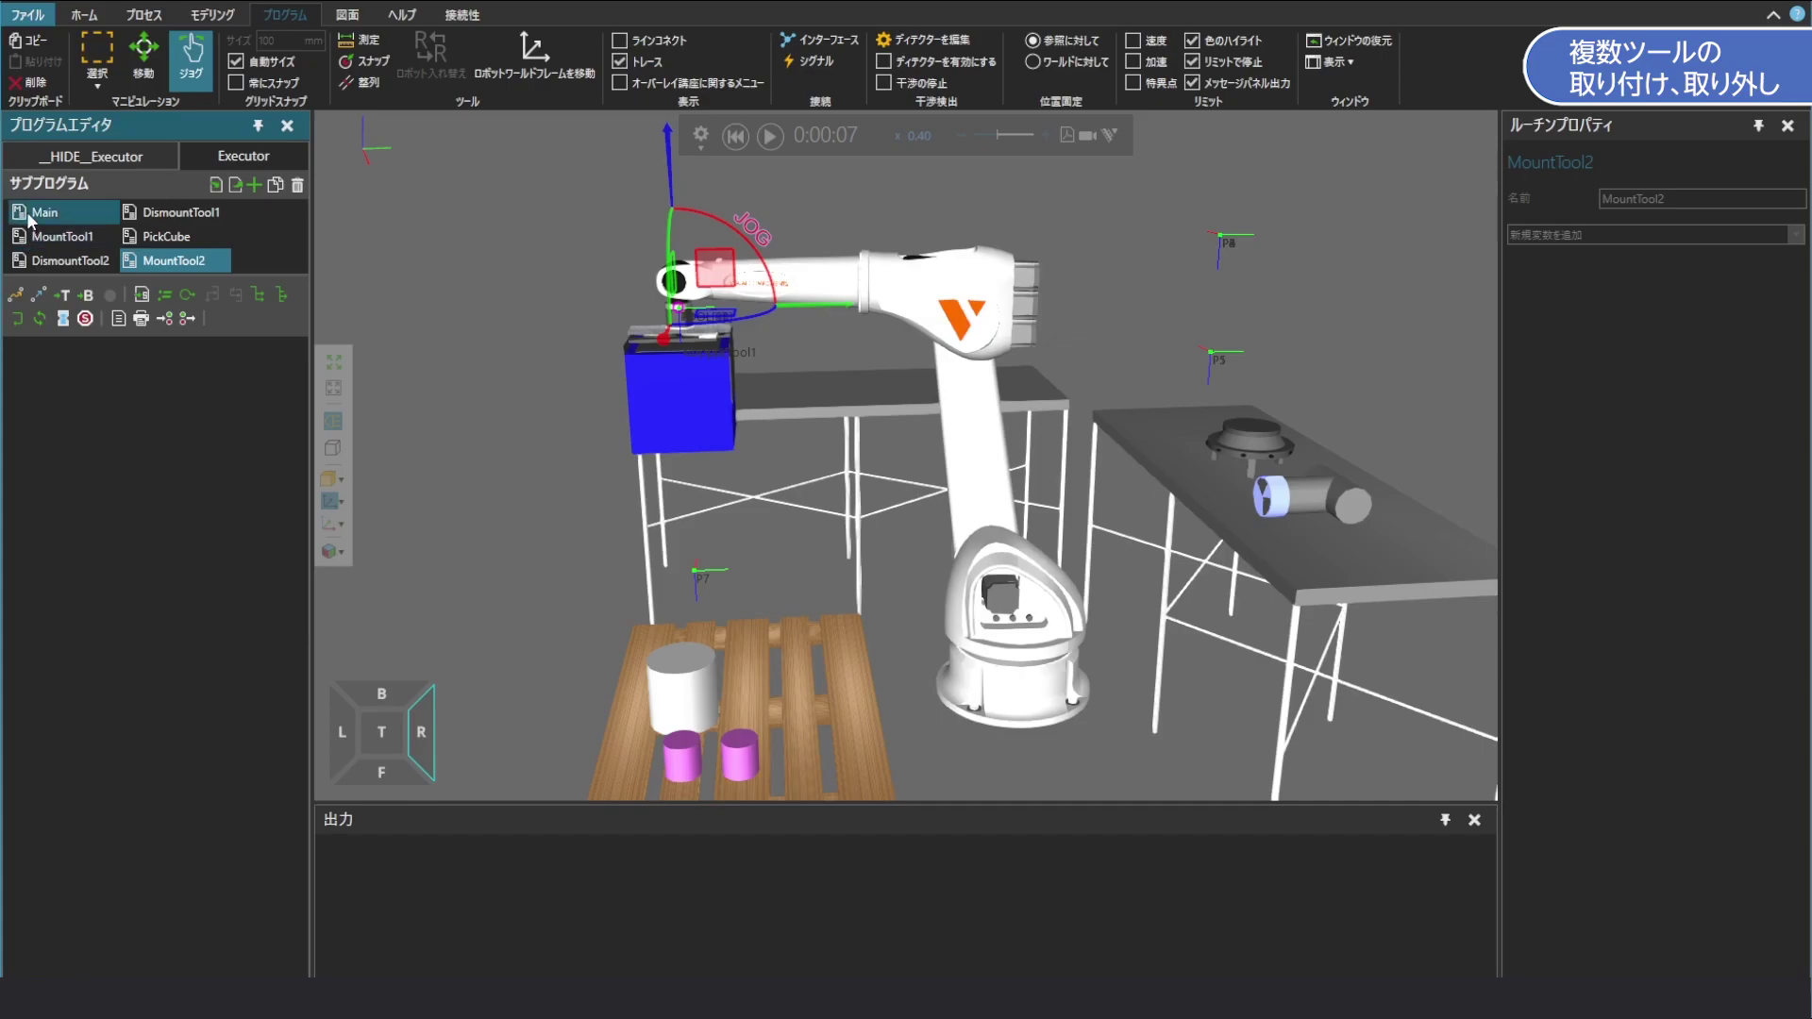
left_click(128, 366)
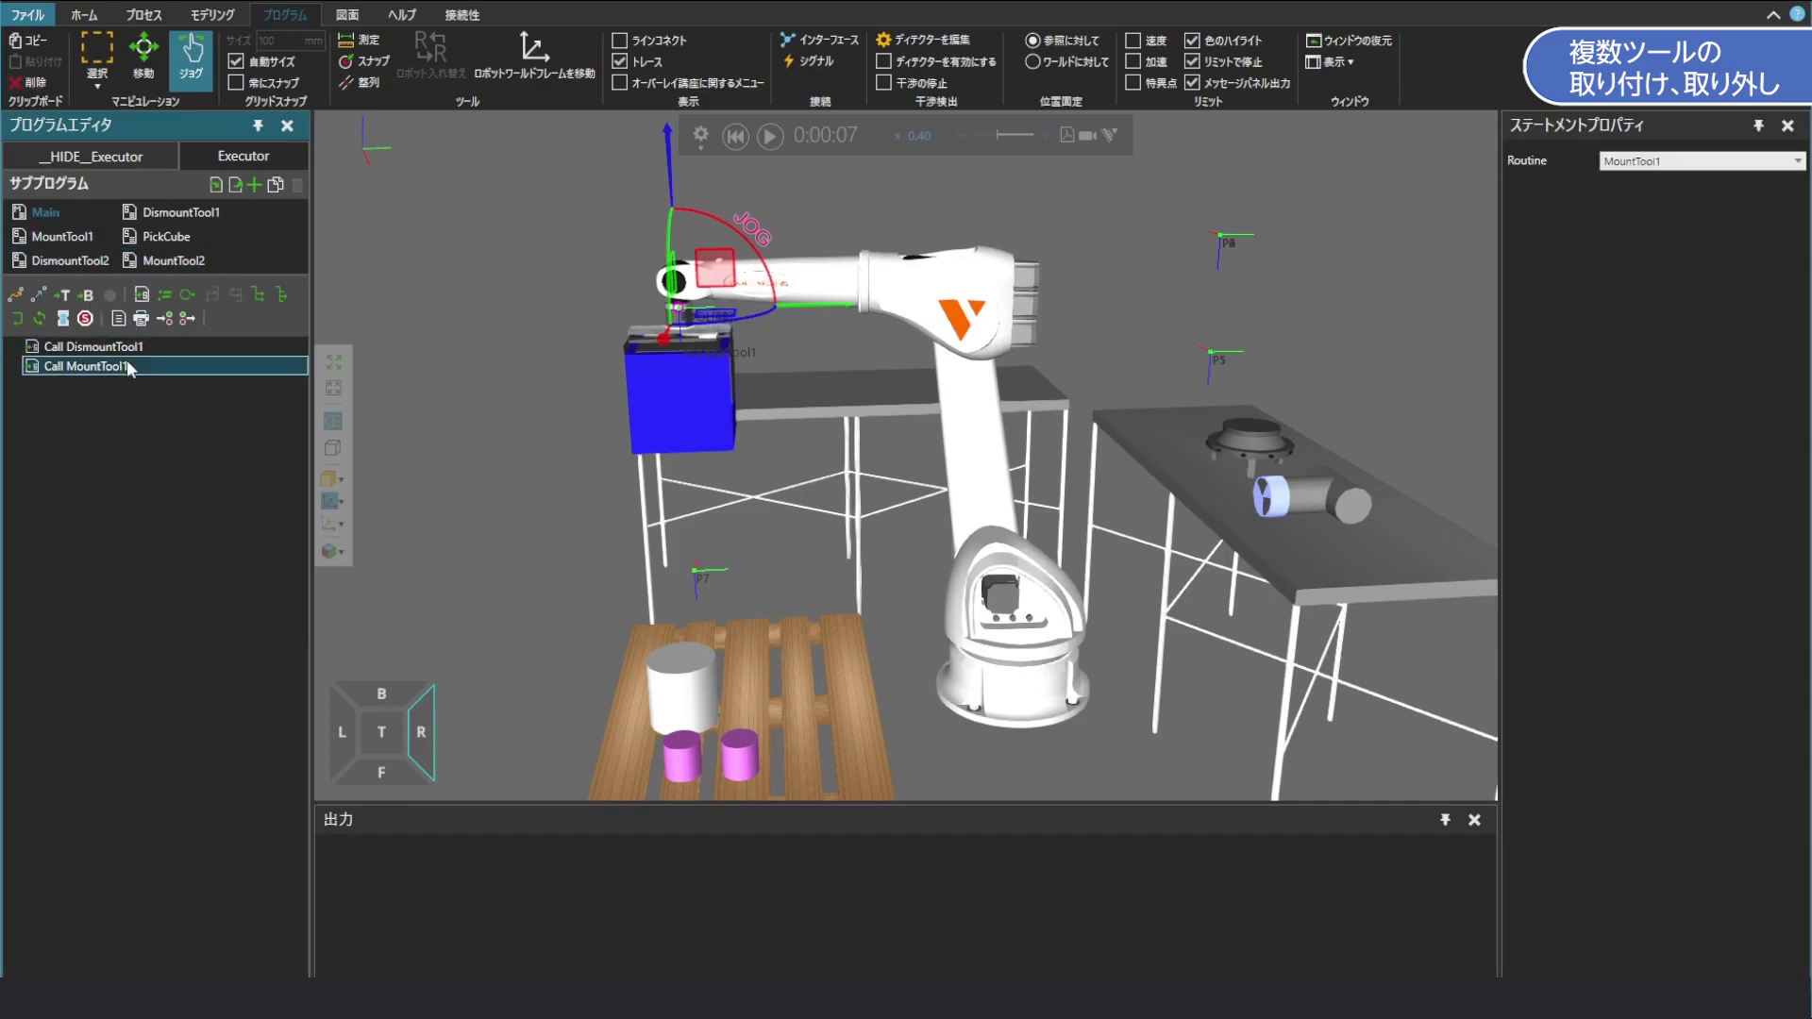
key("Delete")
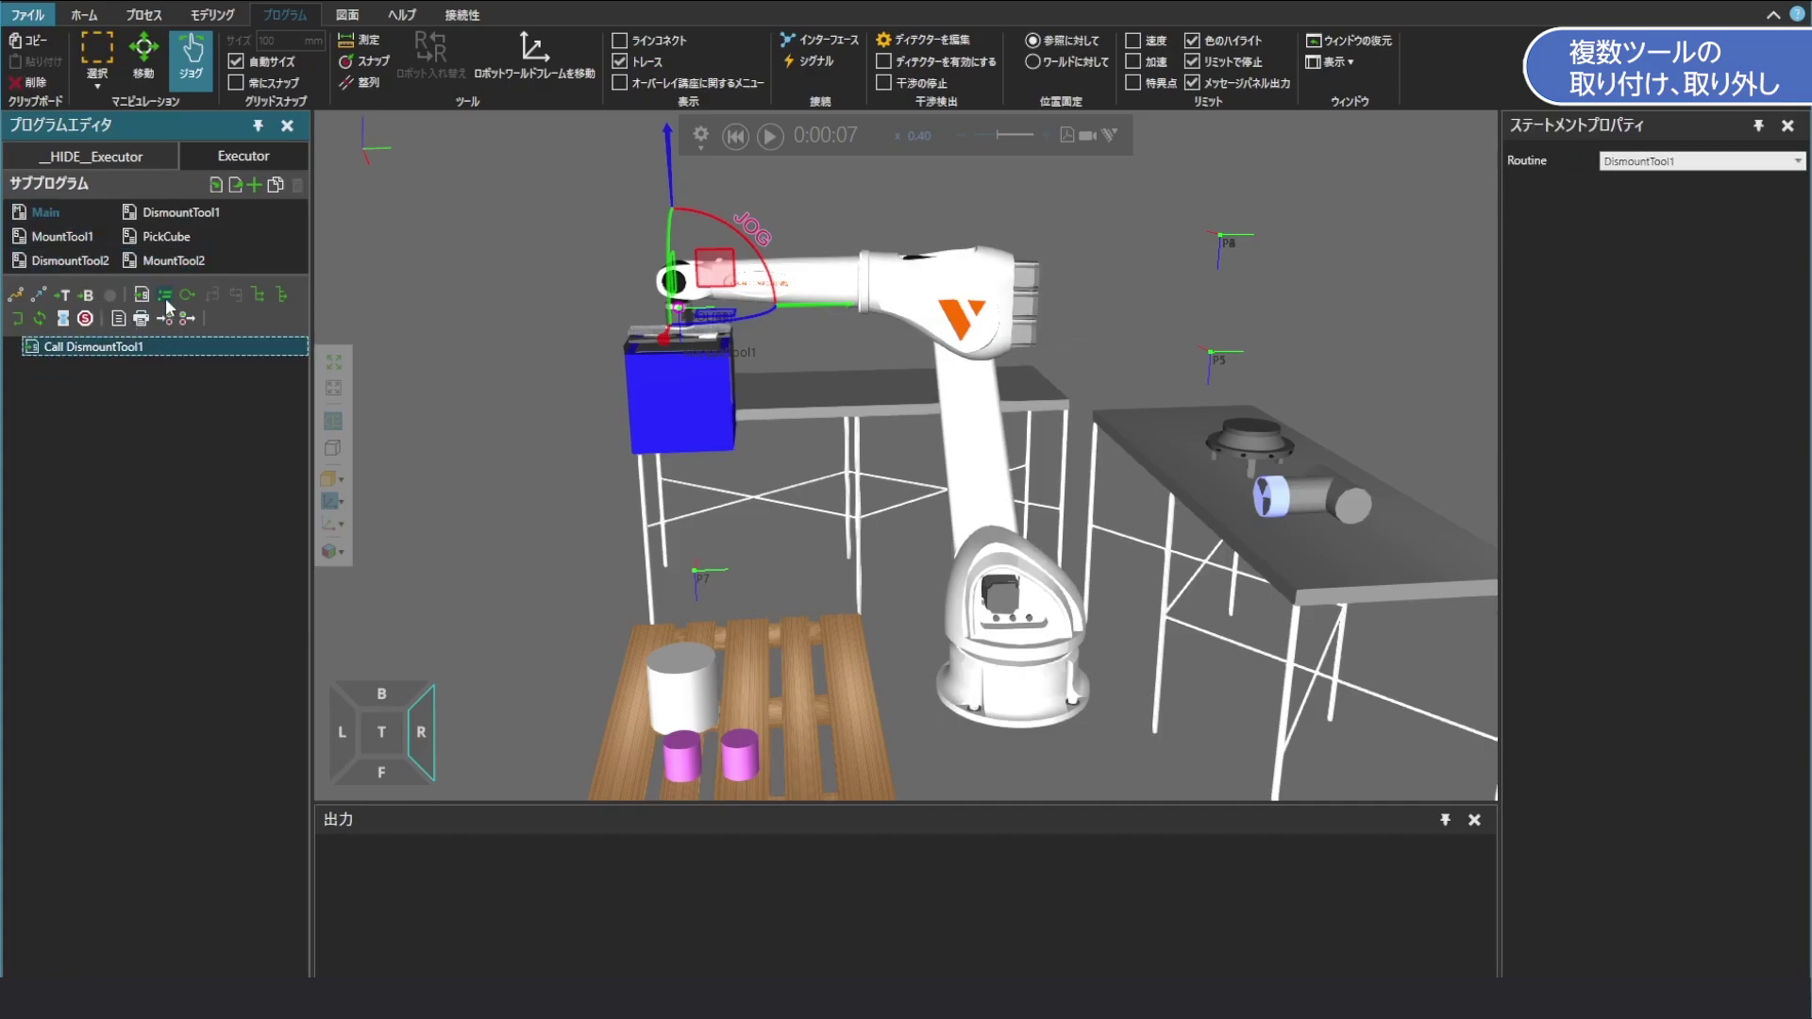
Add a subprogram call after Call DismountTool1 in Main and set its routine to MountTool2
left_click(143, 296)
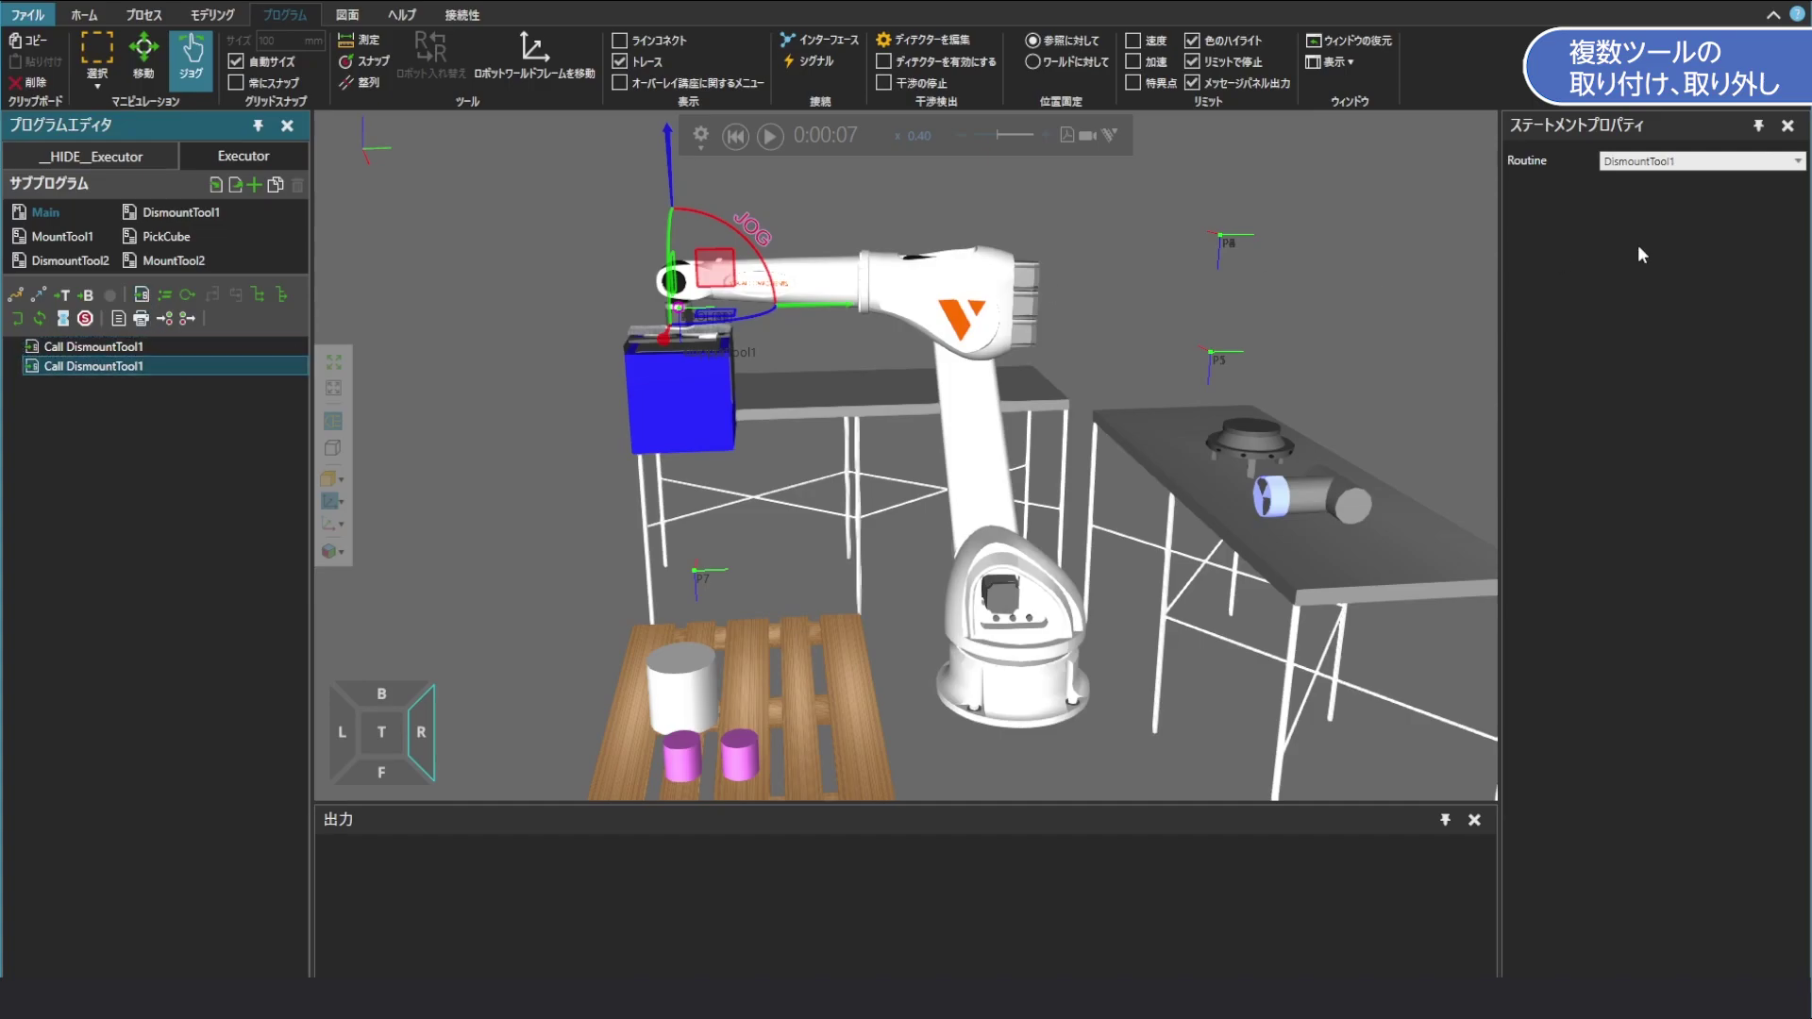
left_click(1792, 166)
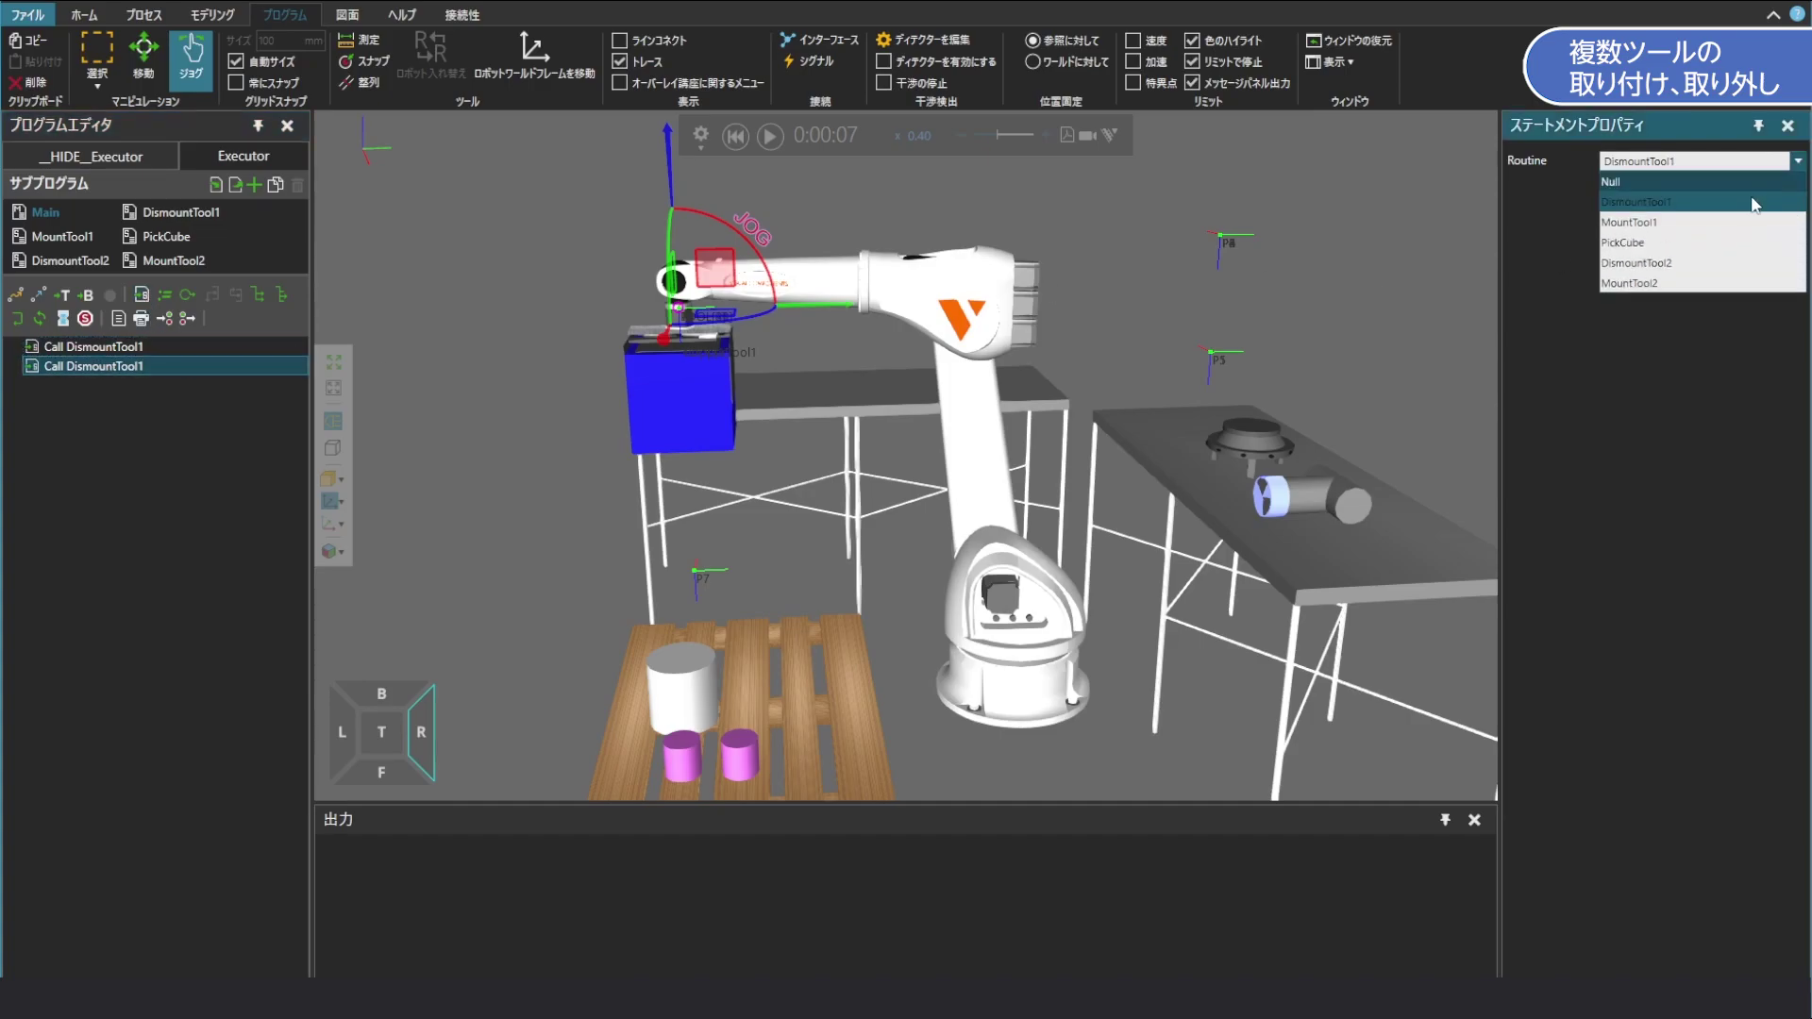
left_click(1699, 264)
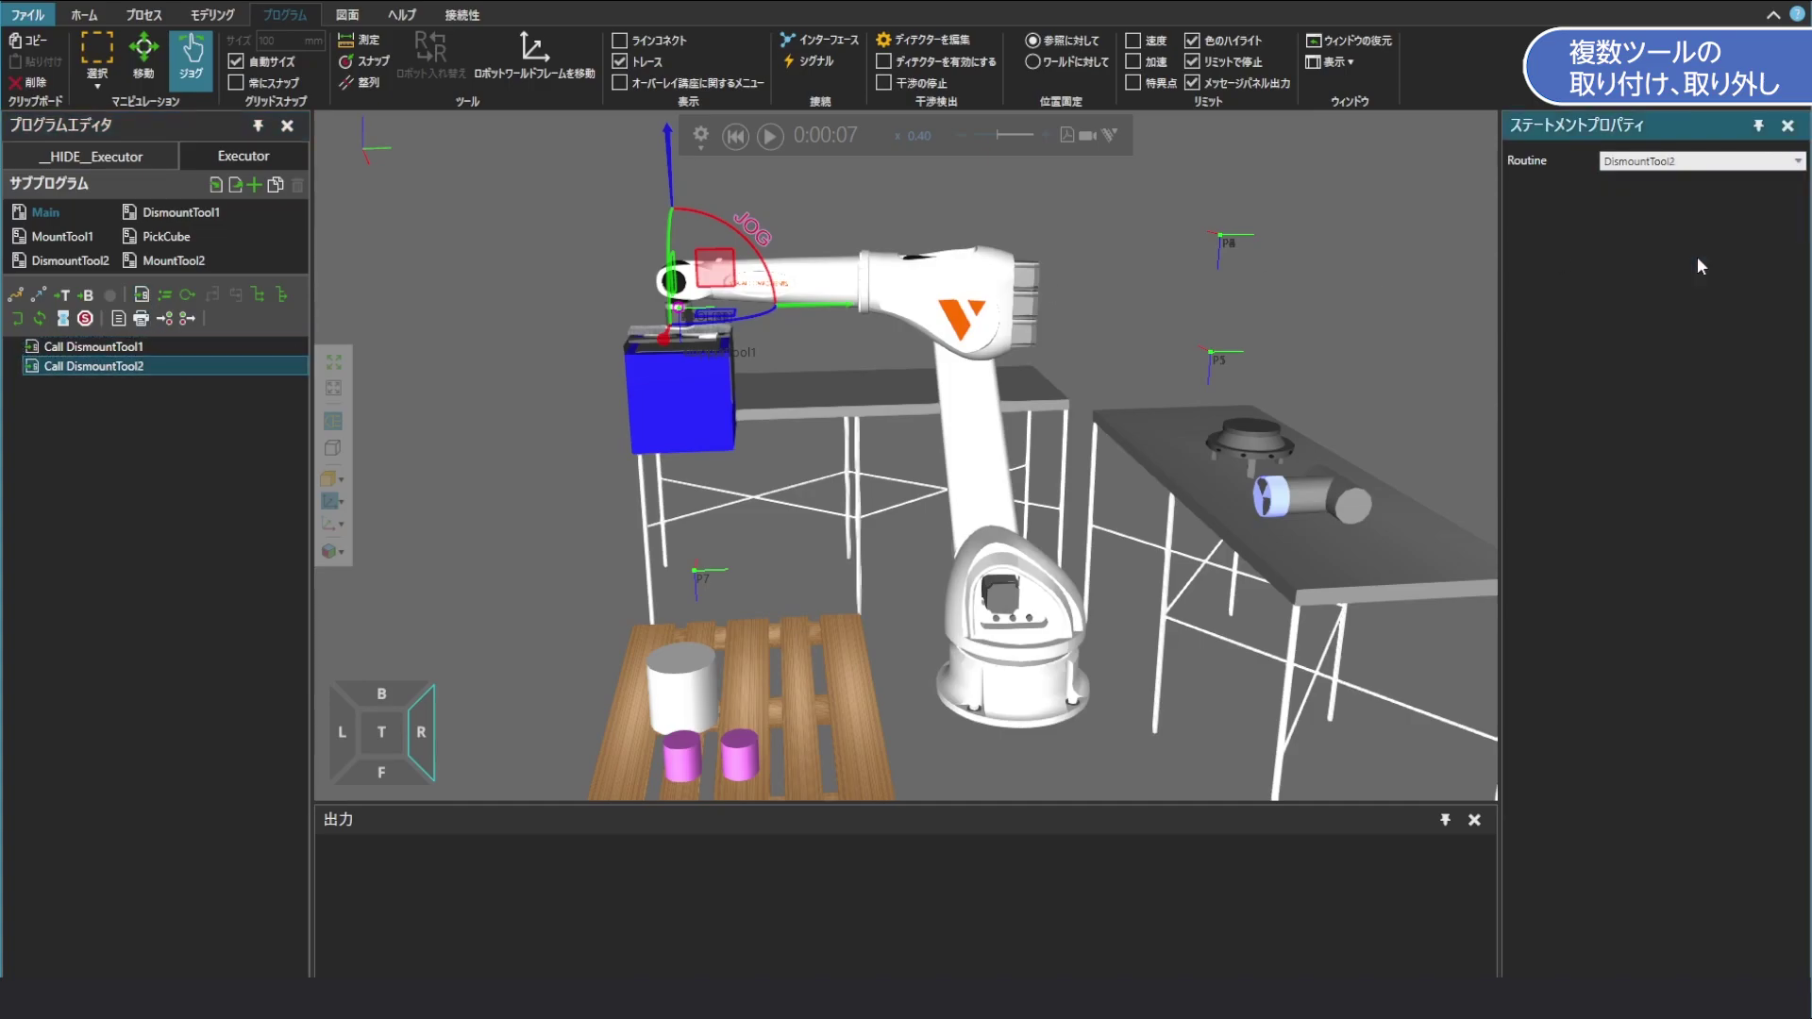
left_click(1759, 170)
left_click(1650, 288)
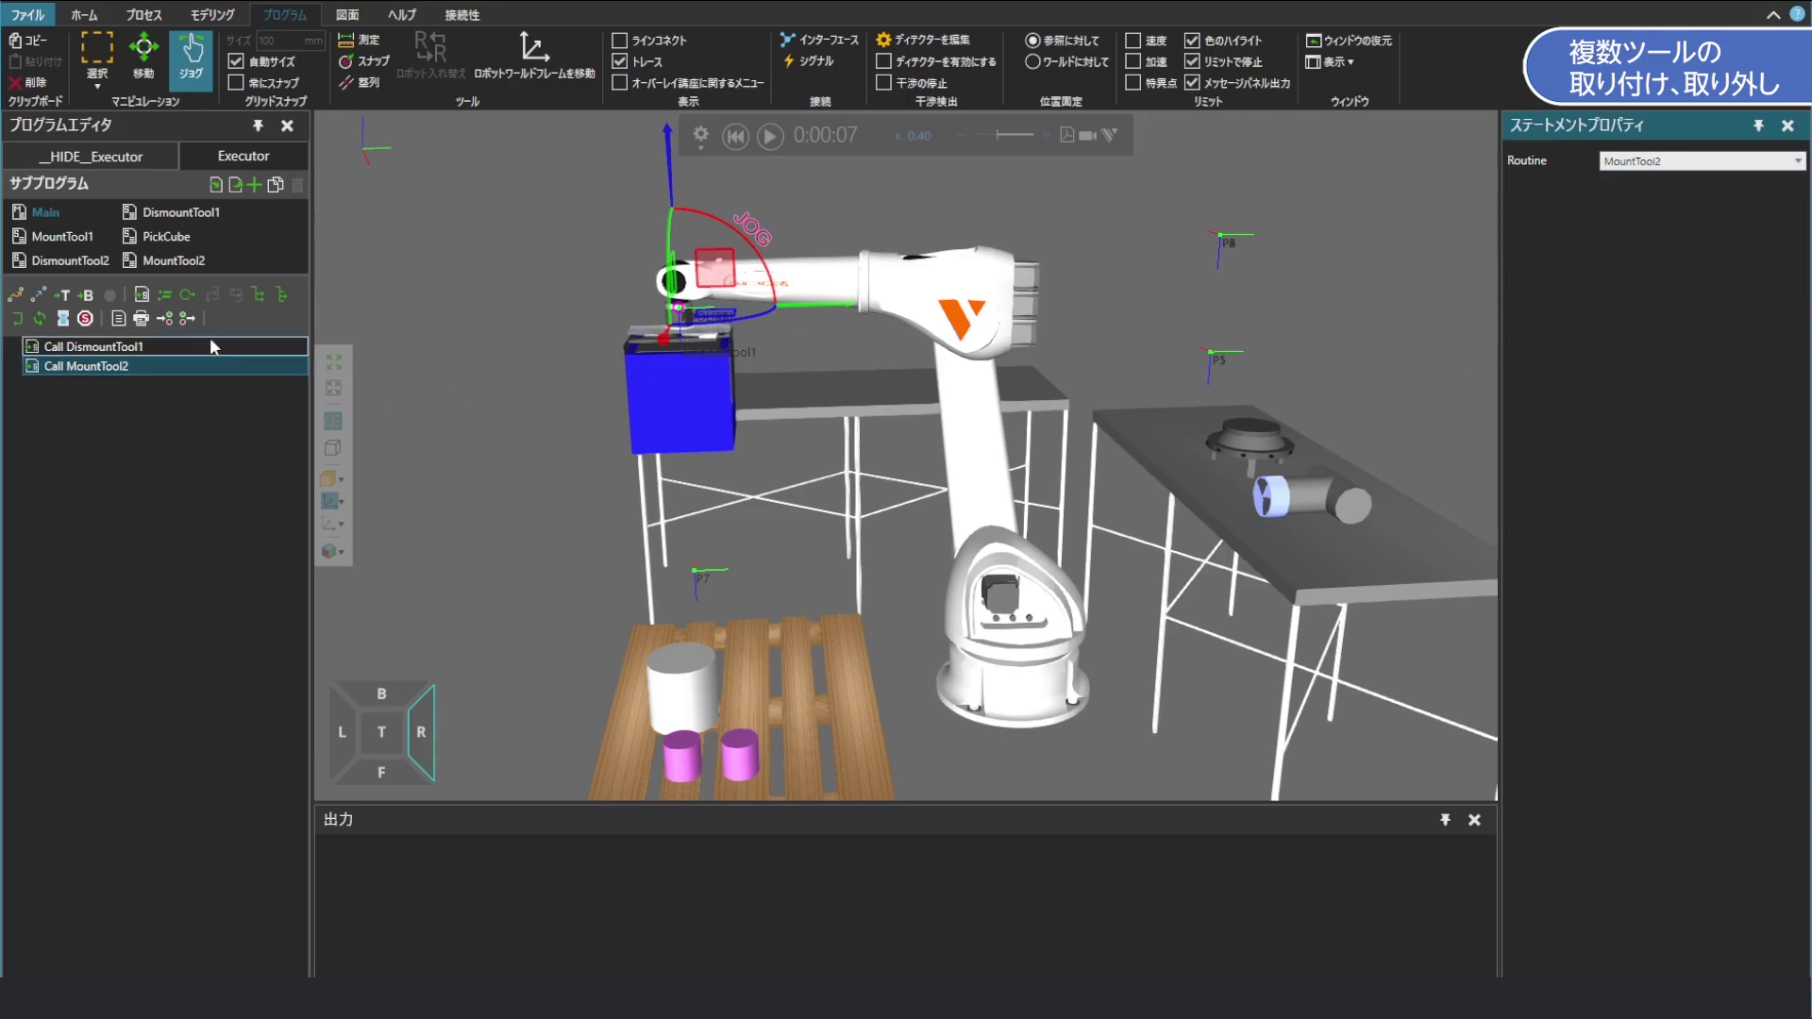
Add a Halt statement to MountTool2 and run the simulation up to it
left_click(185, 262)
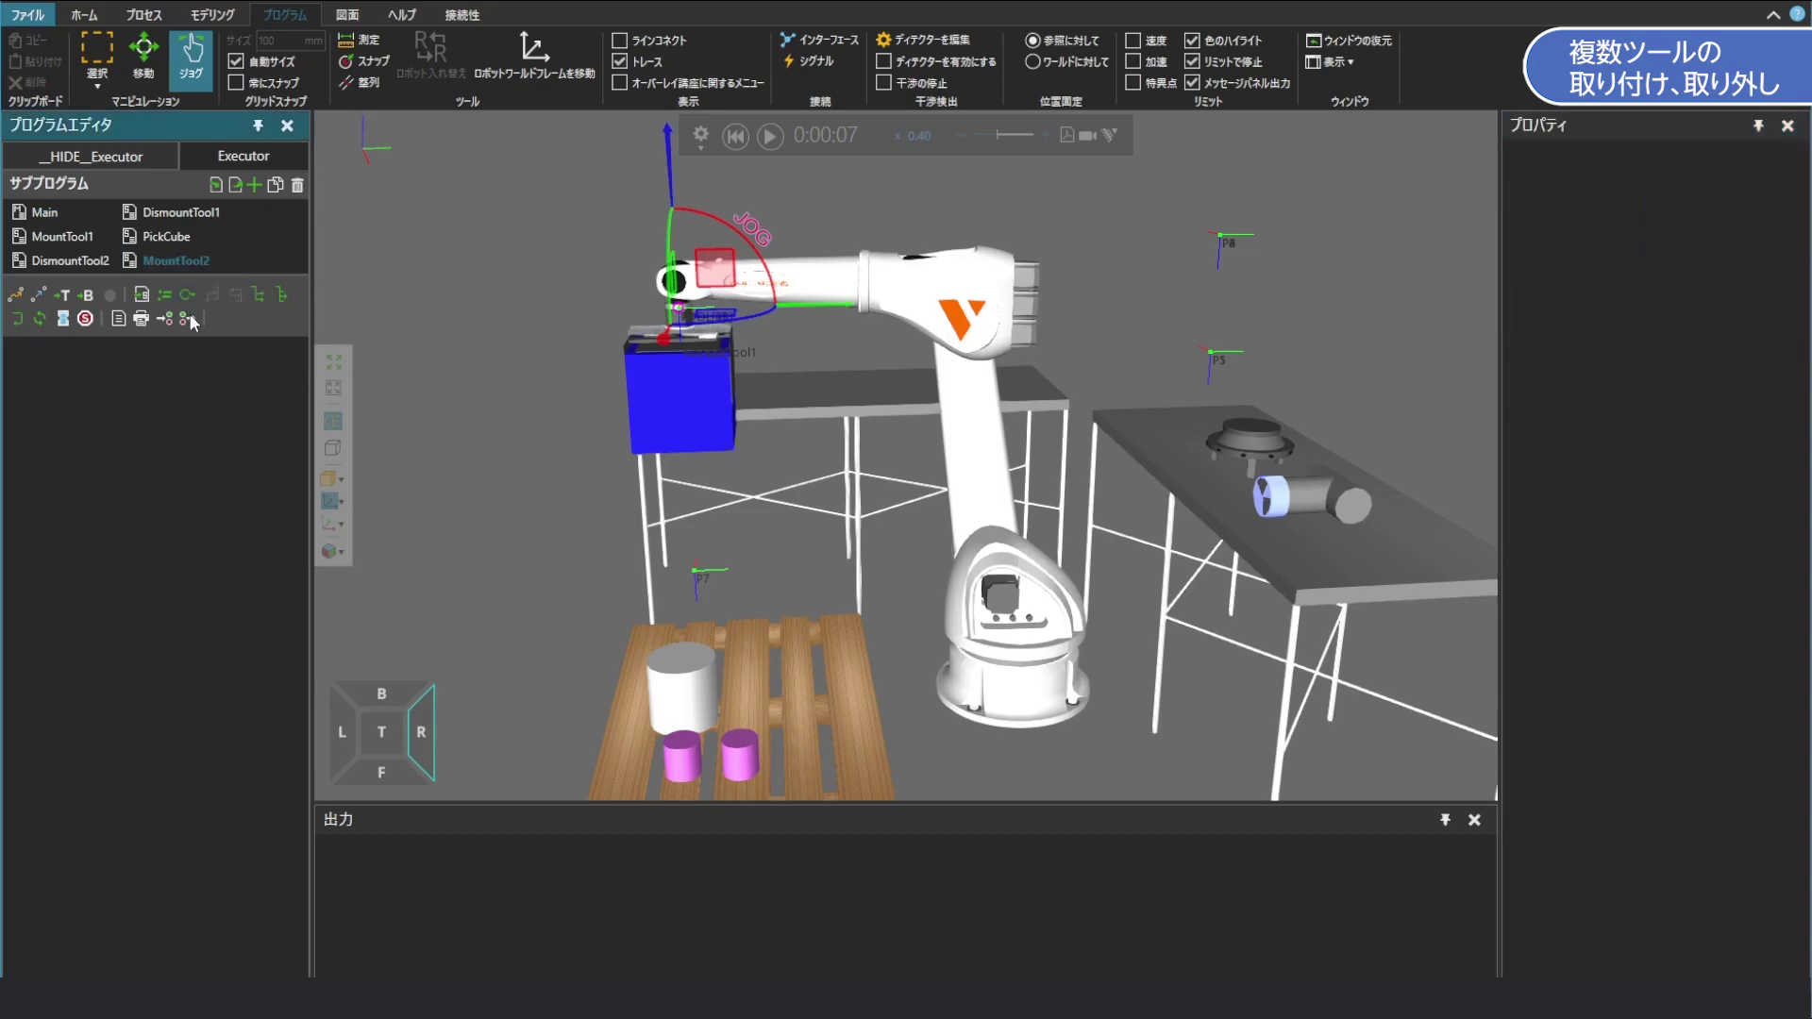
left_click(86, 319)
left_click(770, 136)
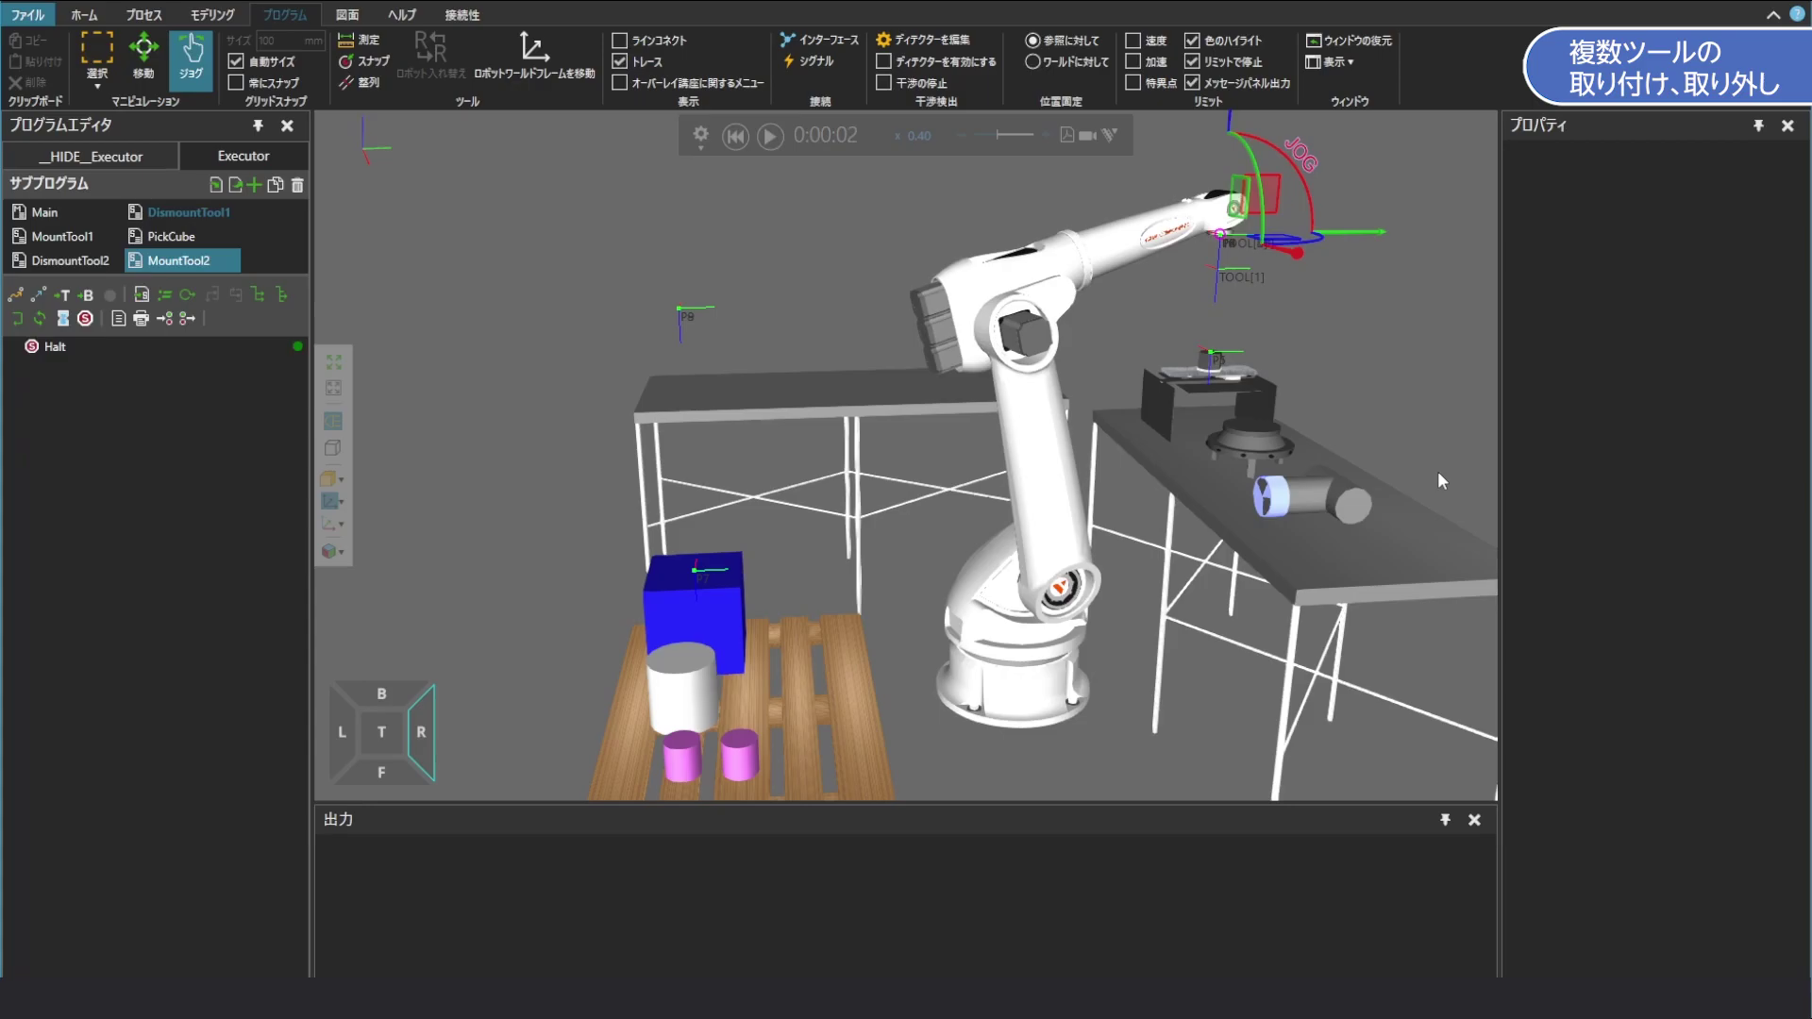
Snap the robot's TCP to the top of the round black tool on the table and record a linear motion there in MountTool2
right_click_drag(1437, 472, 1349, 476)
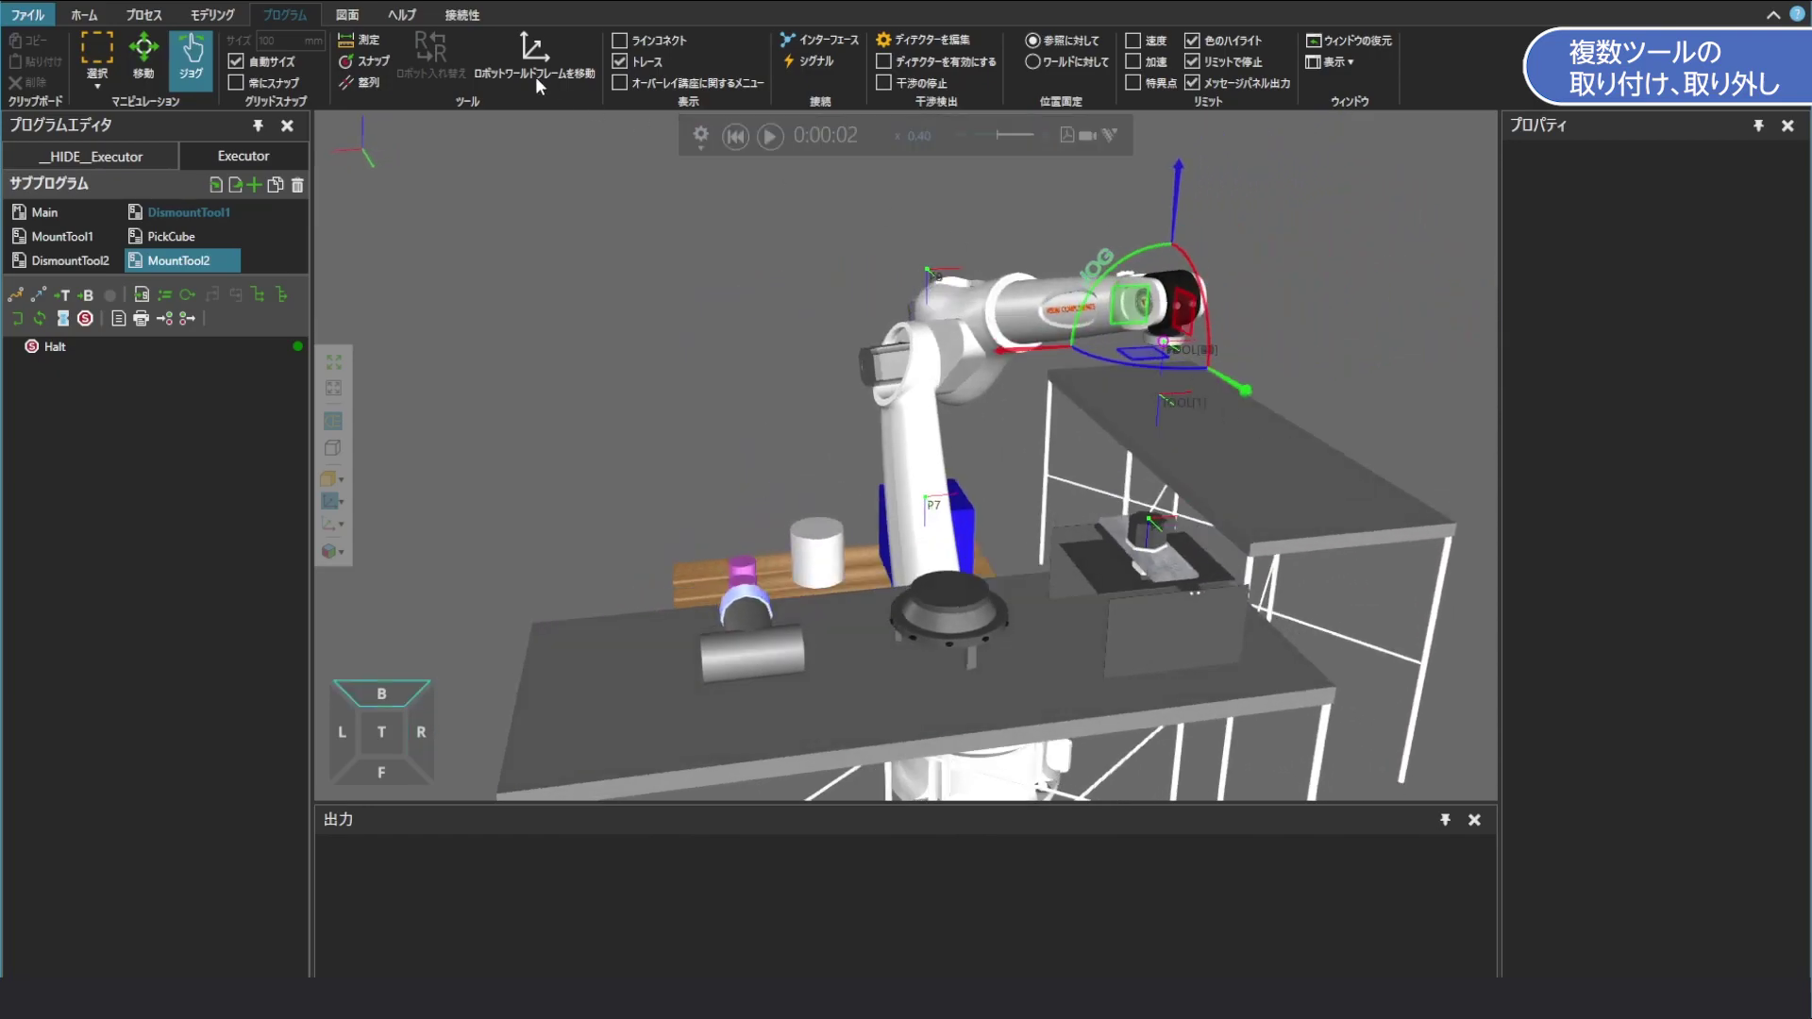
left_click(387, 63)
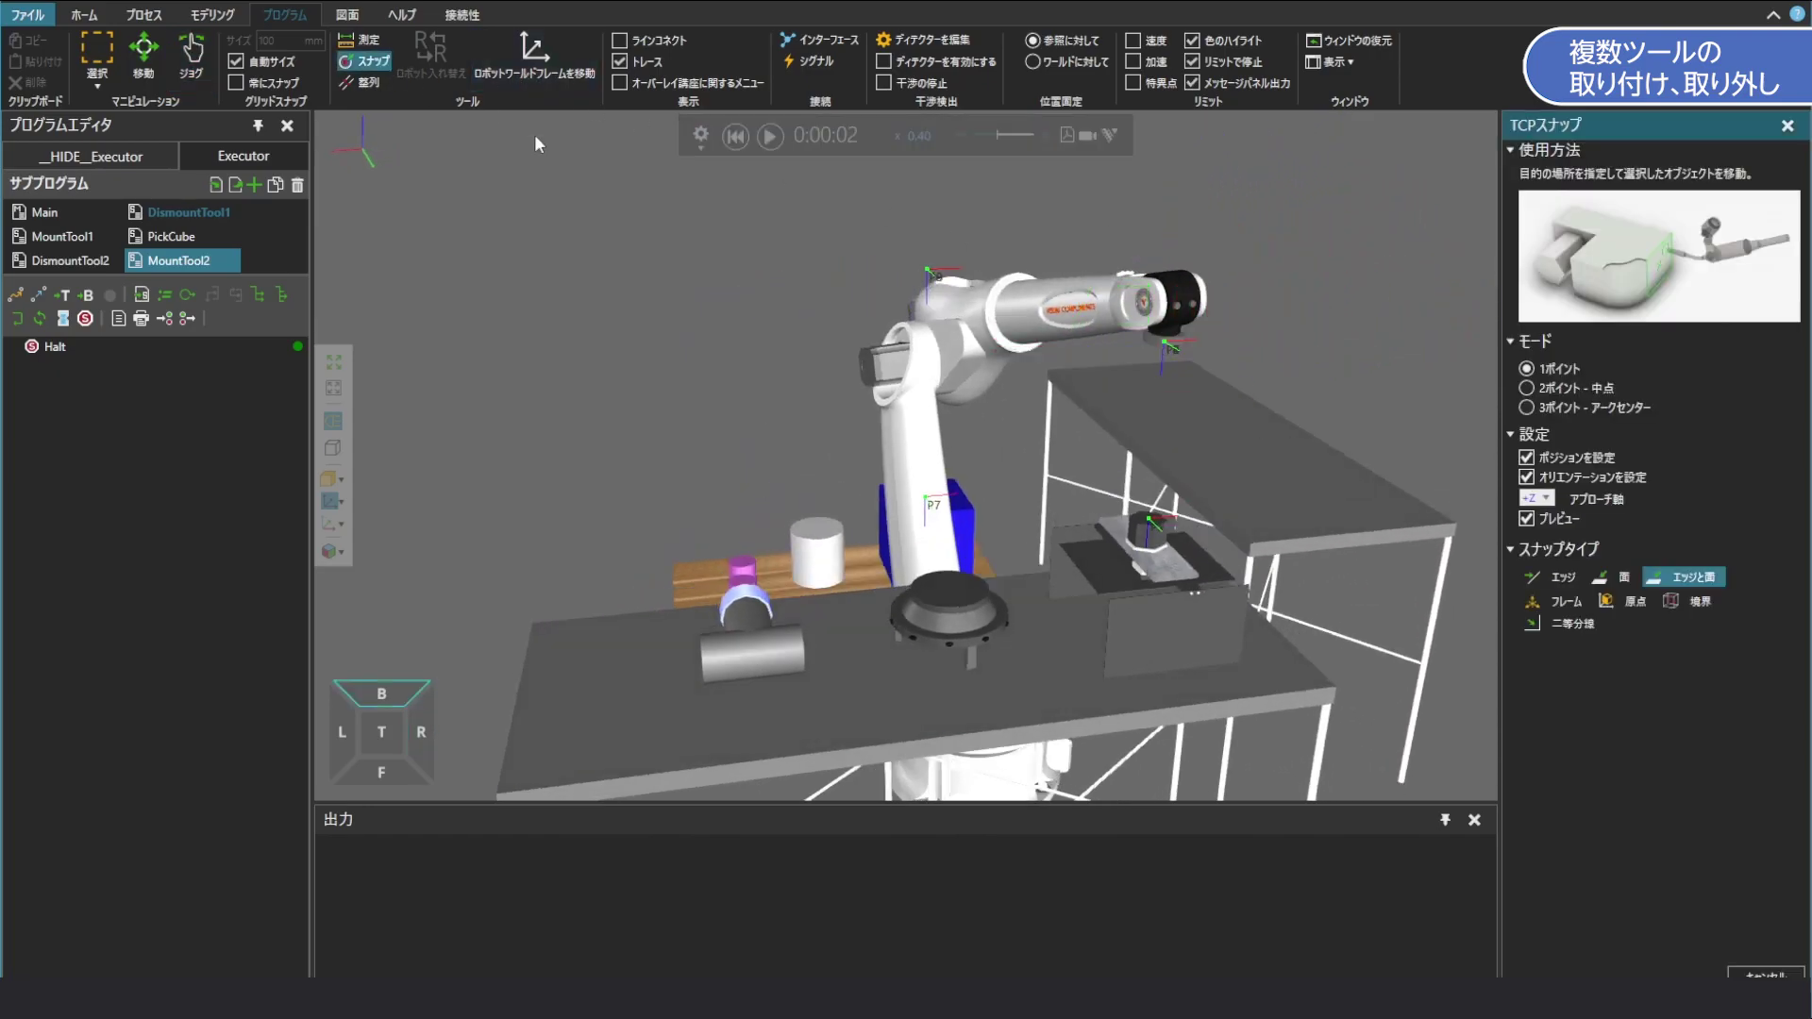
left_click(952, 593)
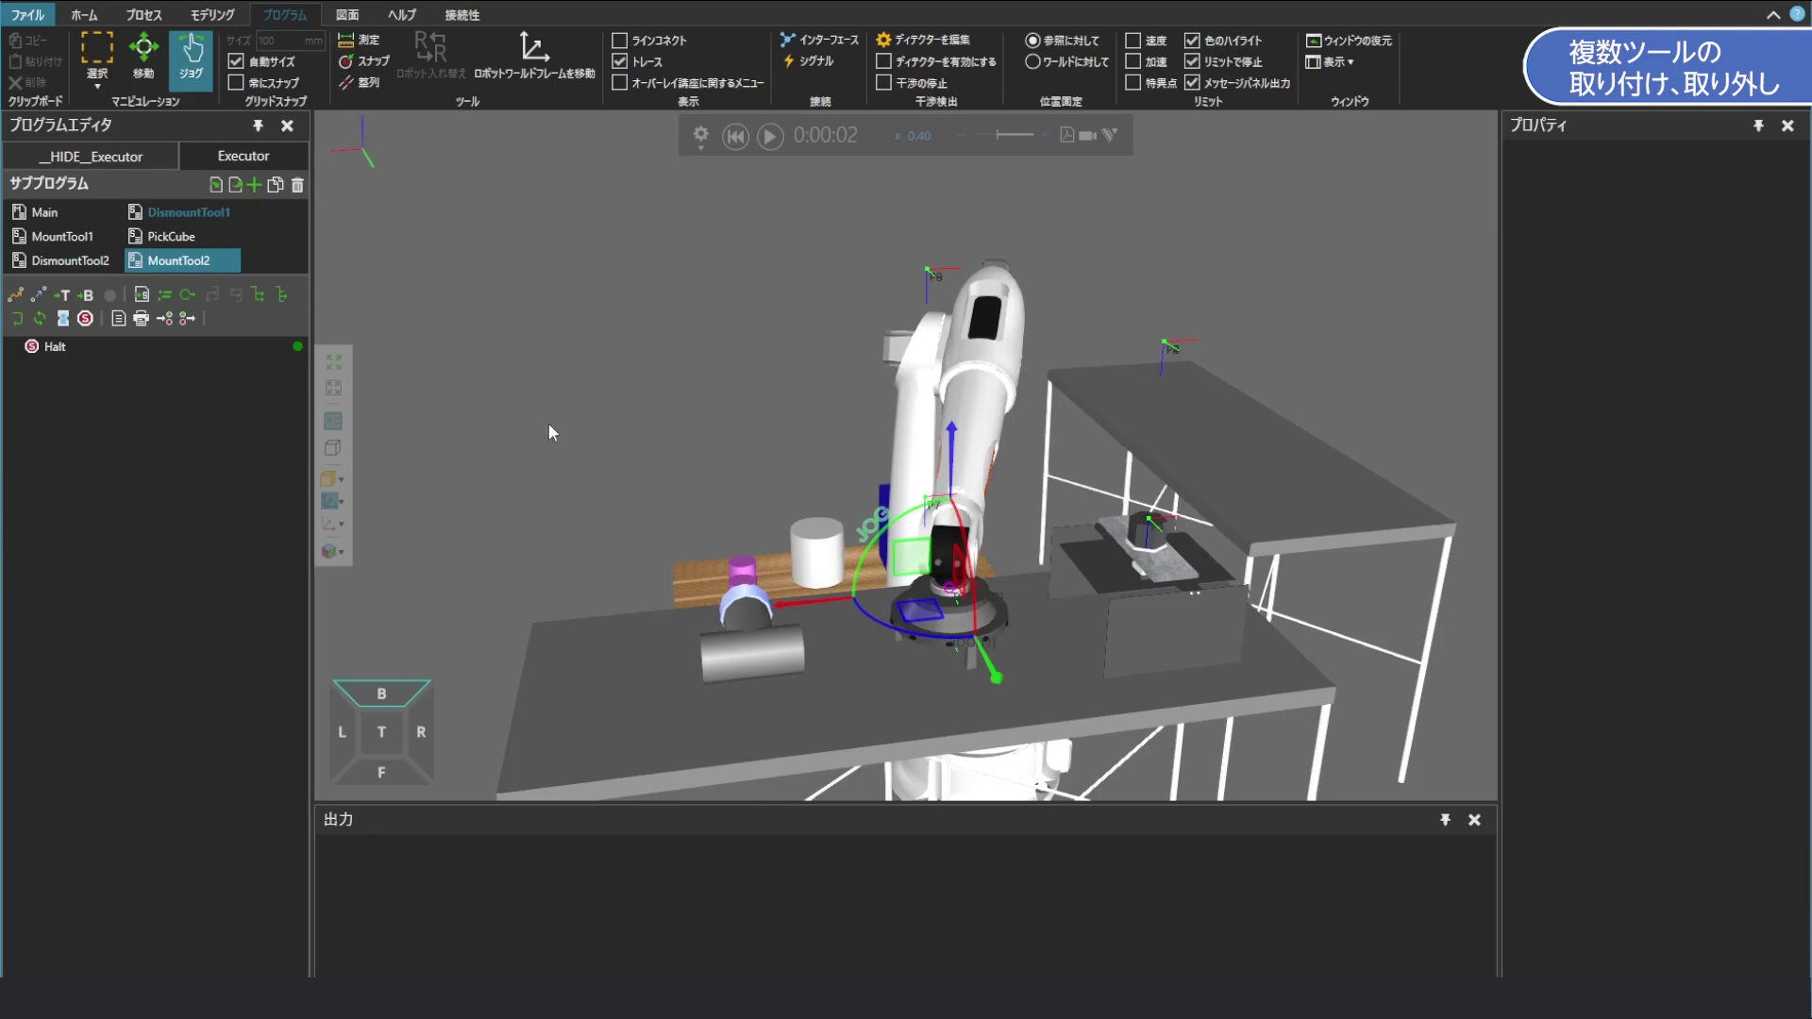
left_click(44, 295)
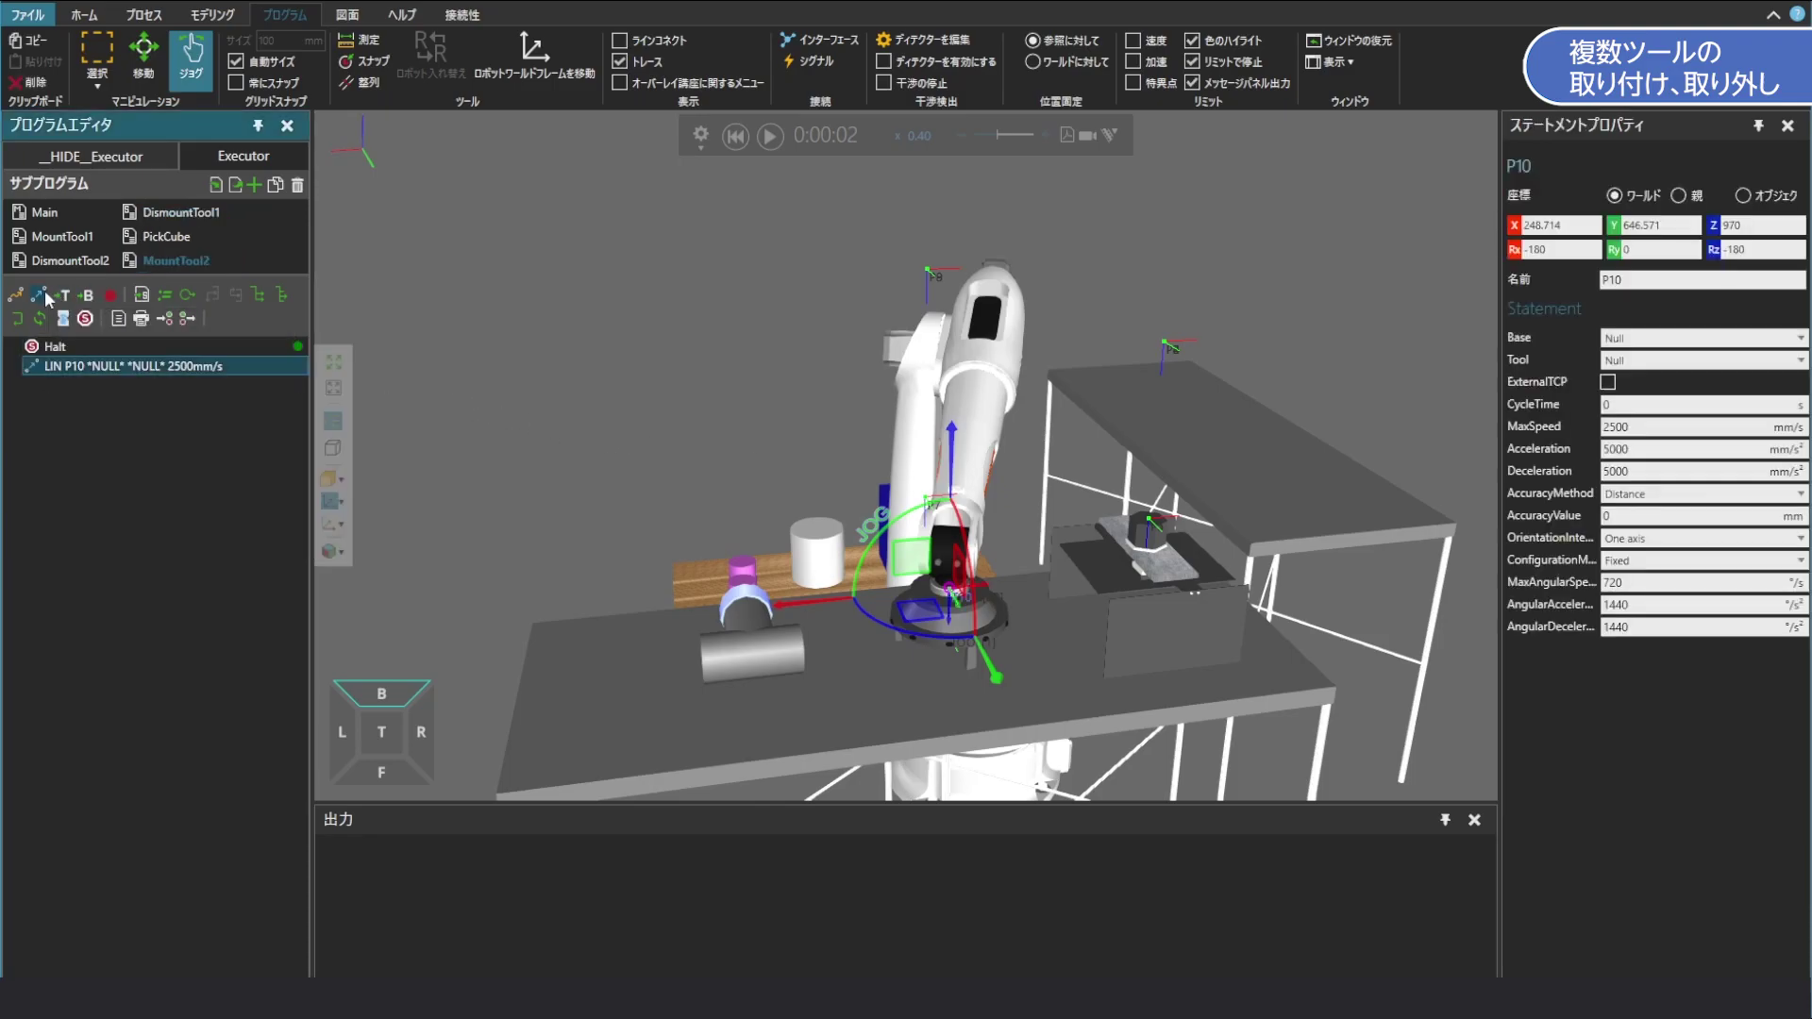
Reset the simulation and delete the Halt statement from MountTool2
left_click(735, 136)
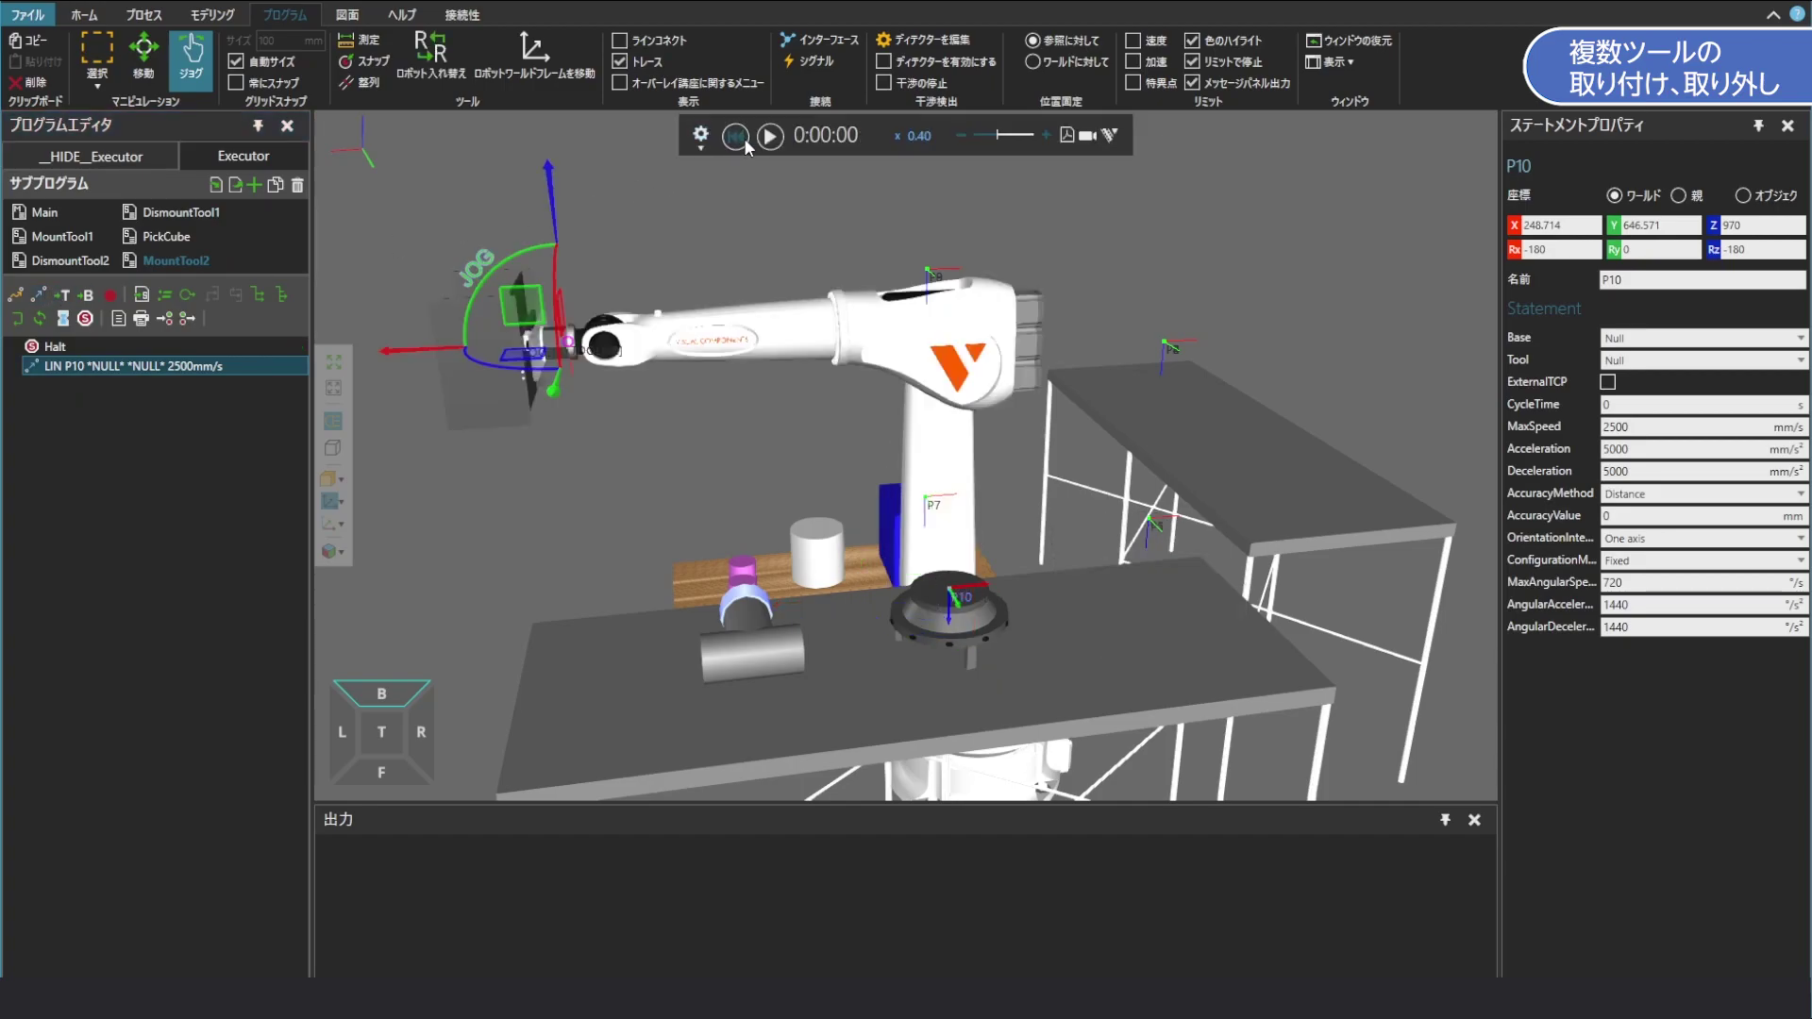
left_click(215, 347)
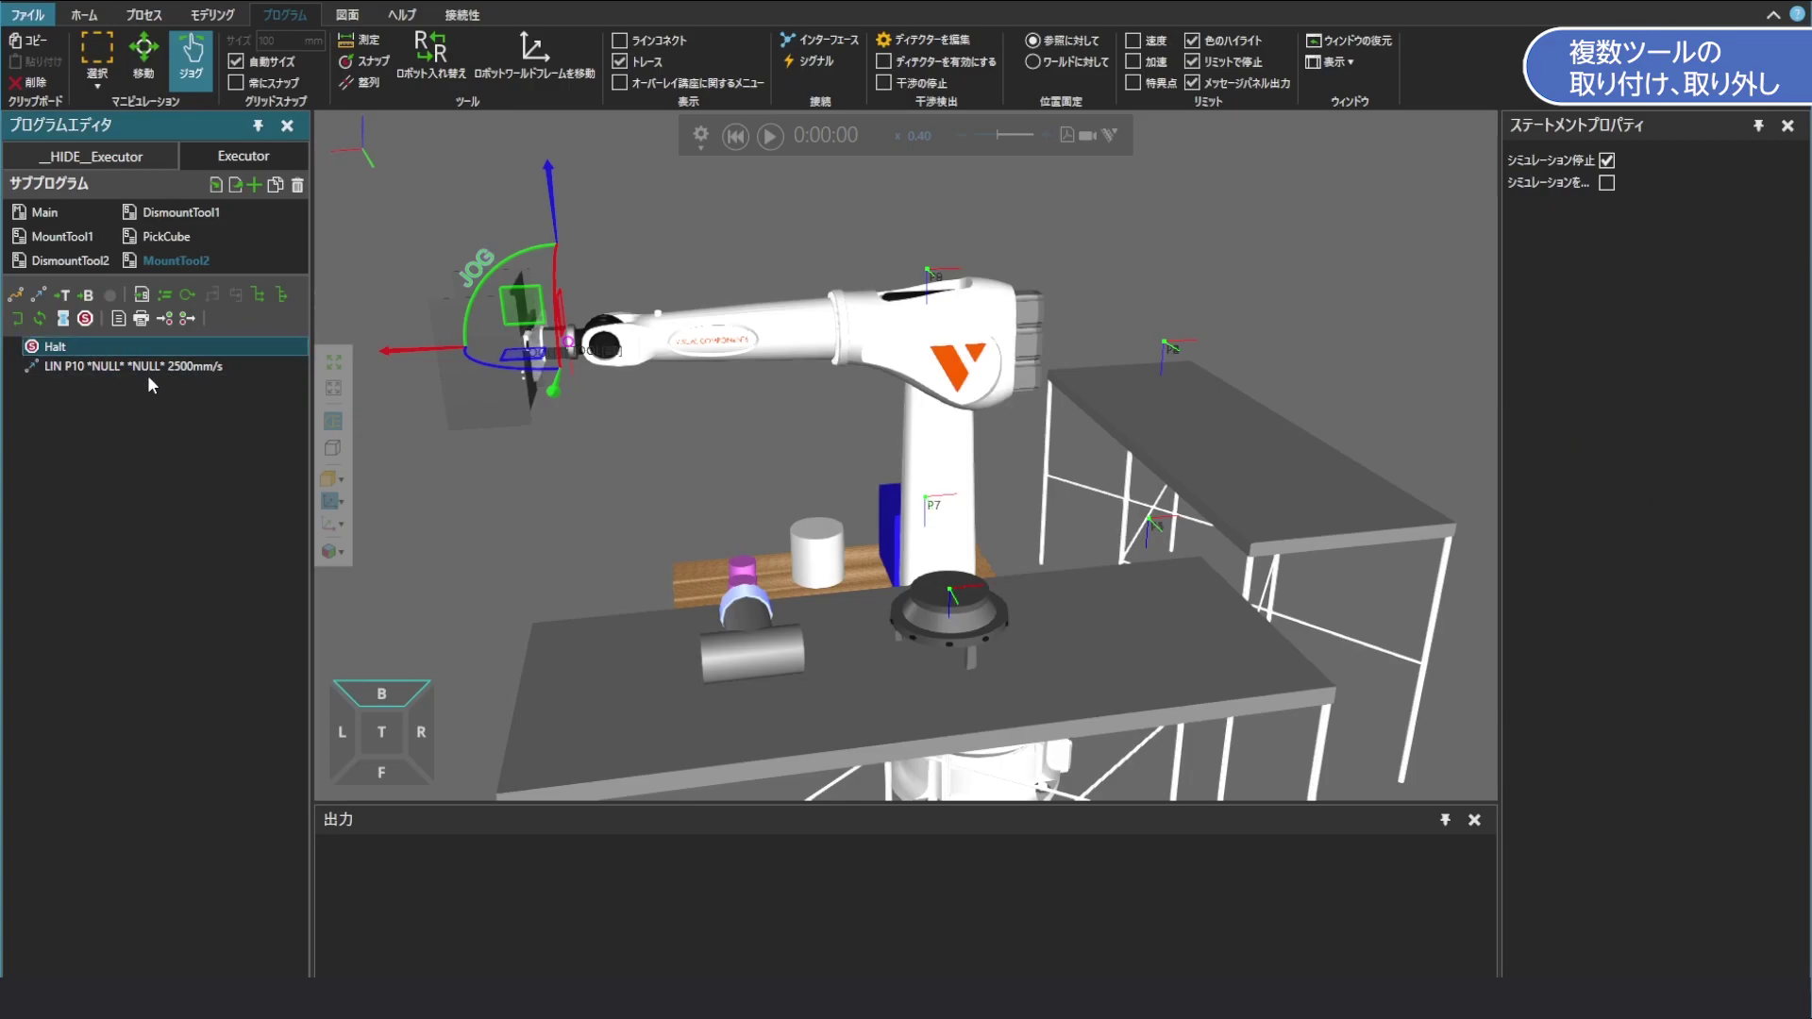
key("Delete")
Add a binary output statement after the linear motion P10 in MountTool2, with output 34 set to True
left_click(106, 346)
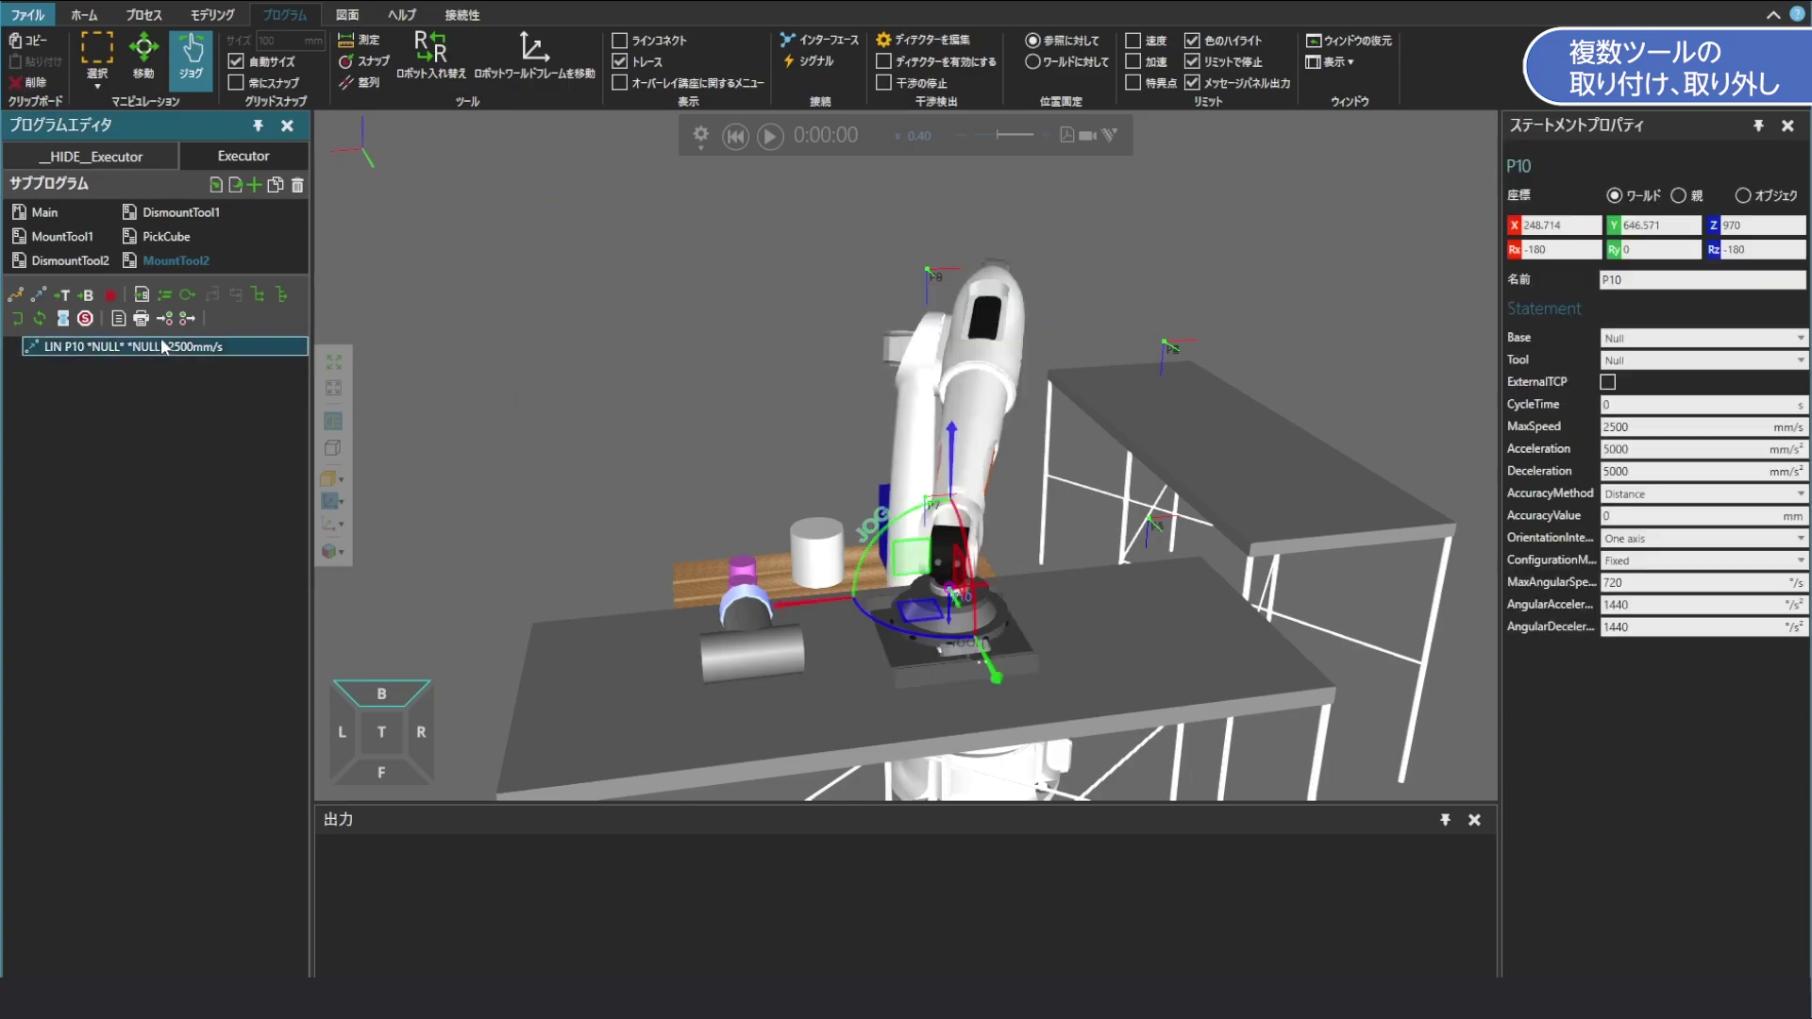
left_click(187, 318)
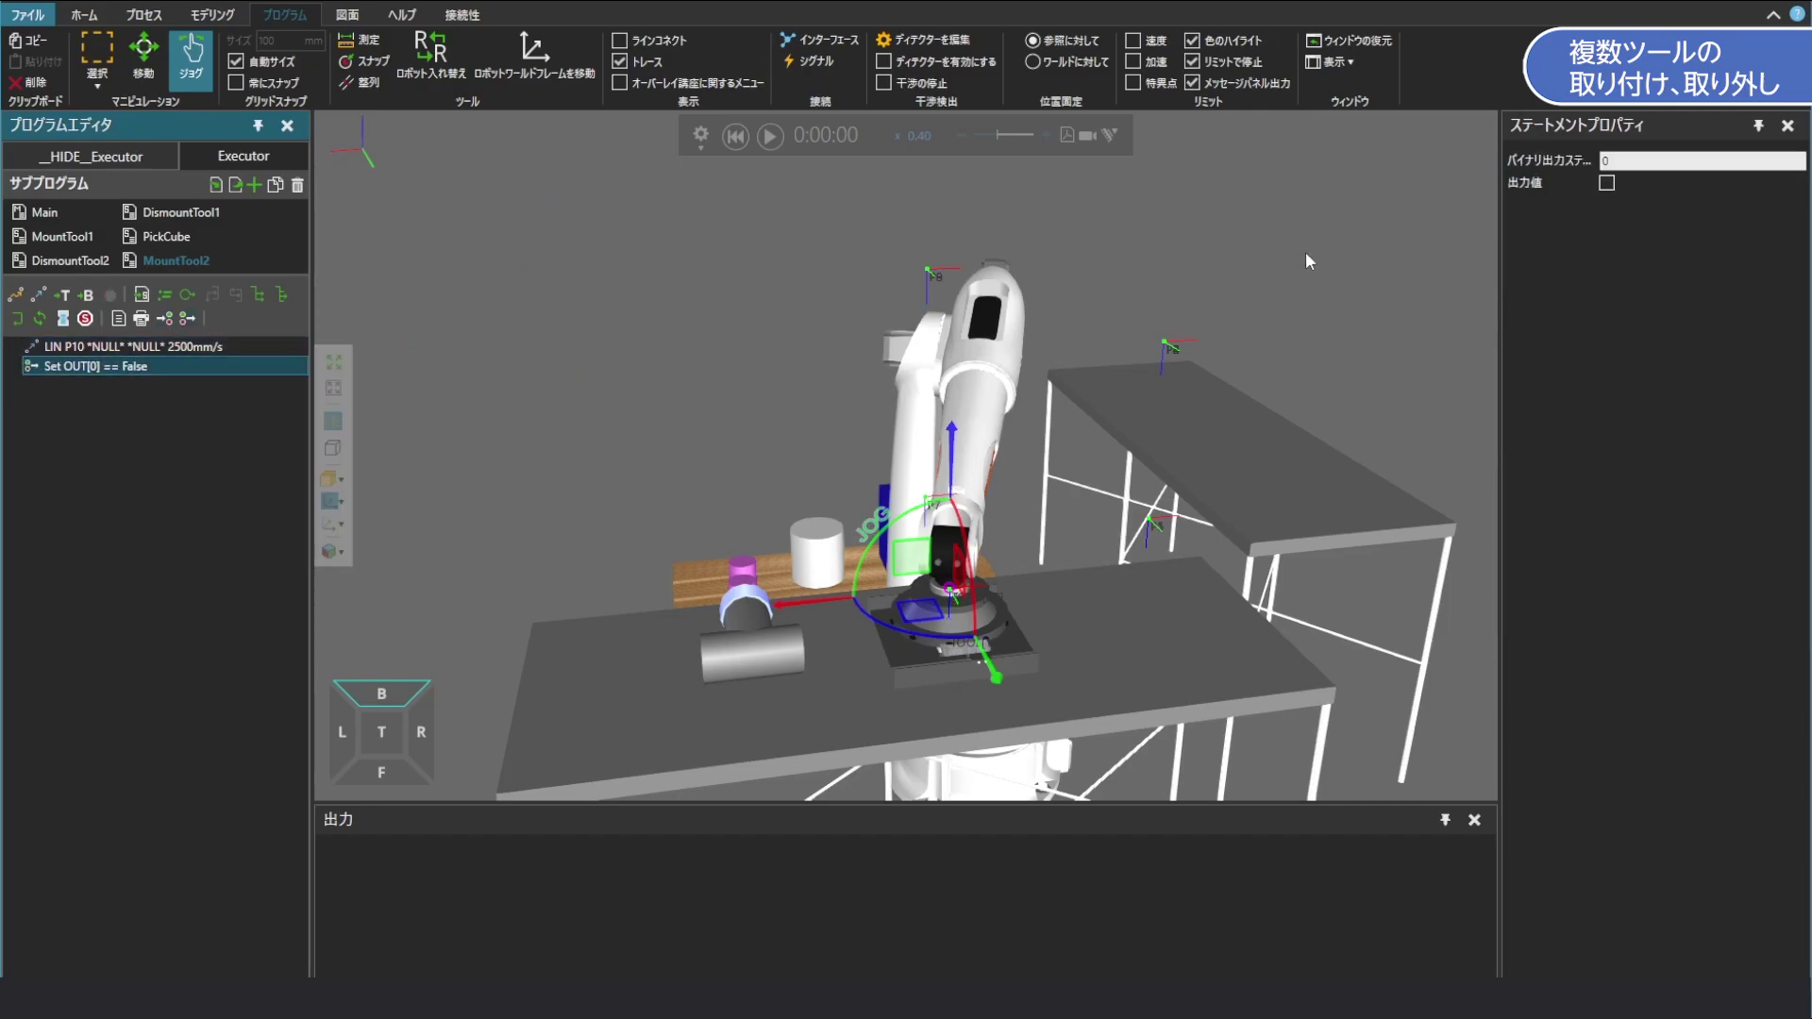
left_click(1602, 162)
type("34")
key("Return")
left_click(1607, 182)
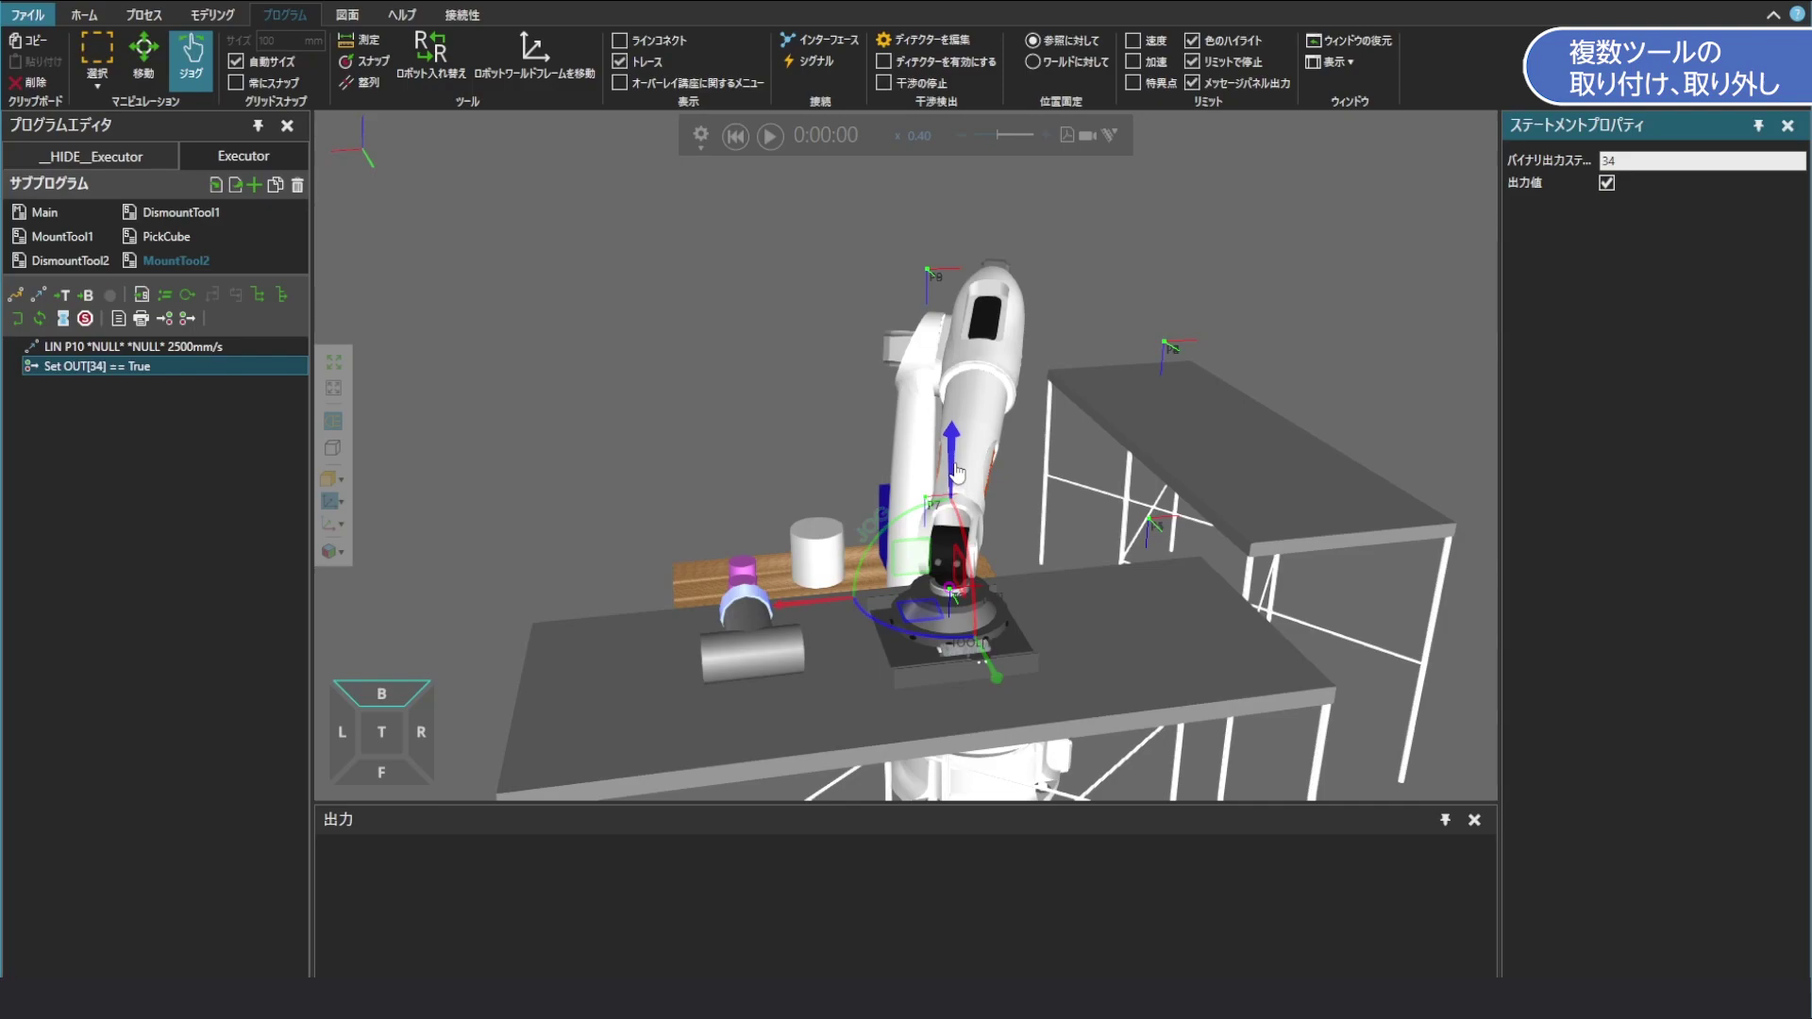
Jog the arm straight up to about Z 1522 mm and record a closing linear motion and an opening point-to-point motion in MountTool2
left_click_drag(956, 472, 963, 189)
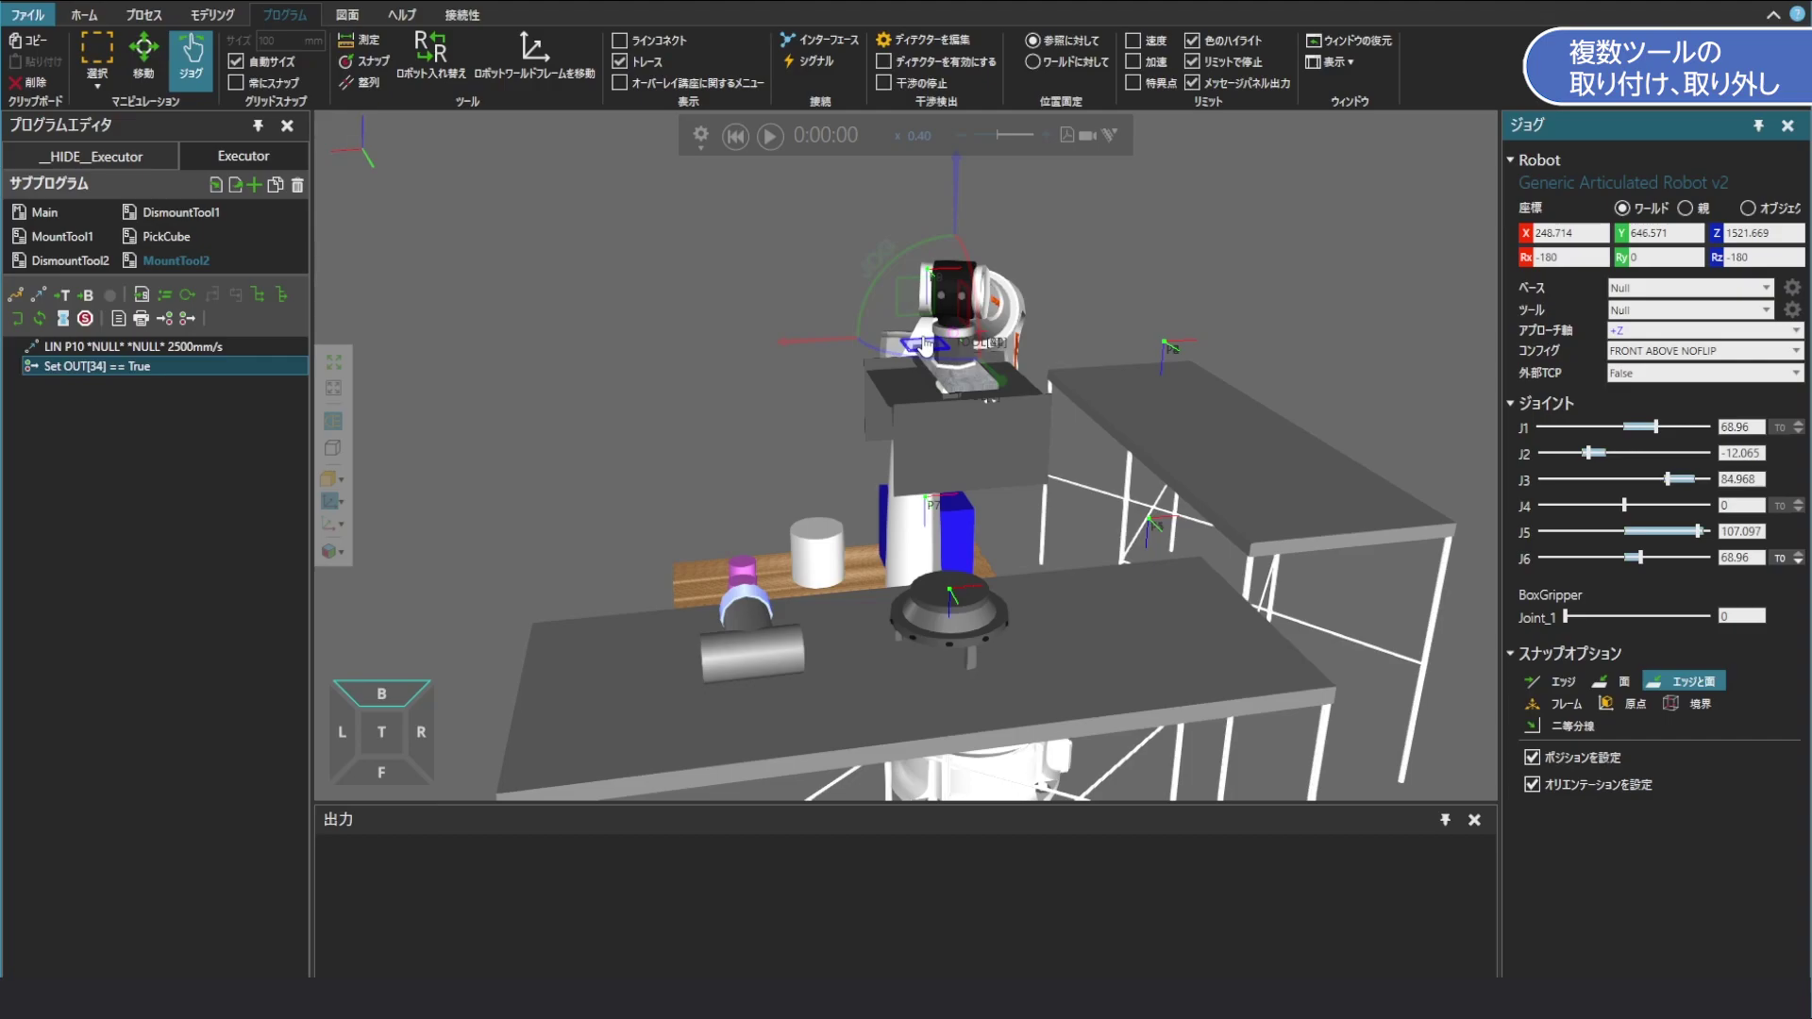
left_click(19, 297)
left_click(19, 296)
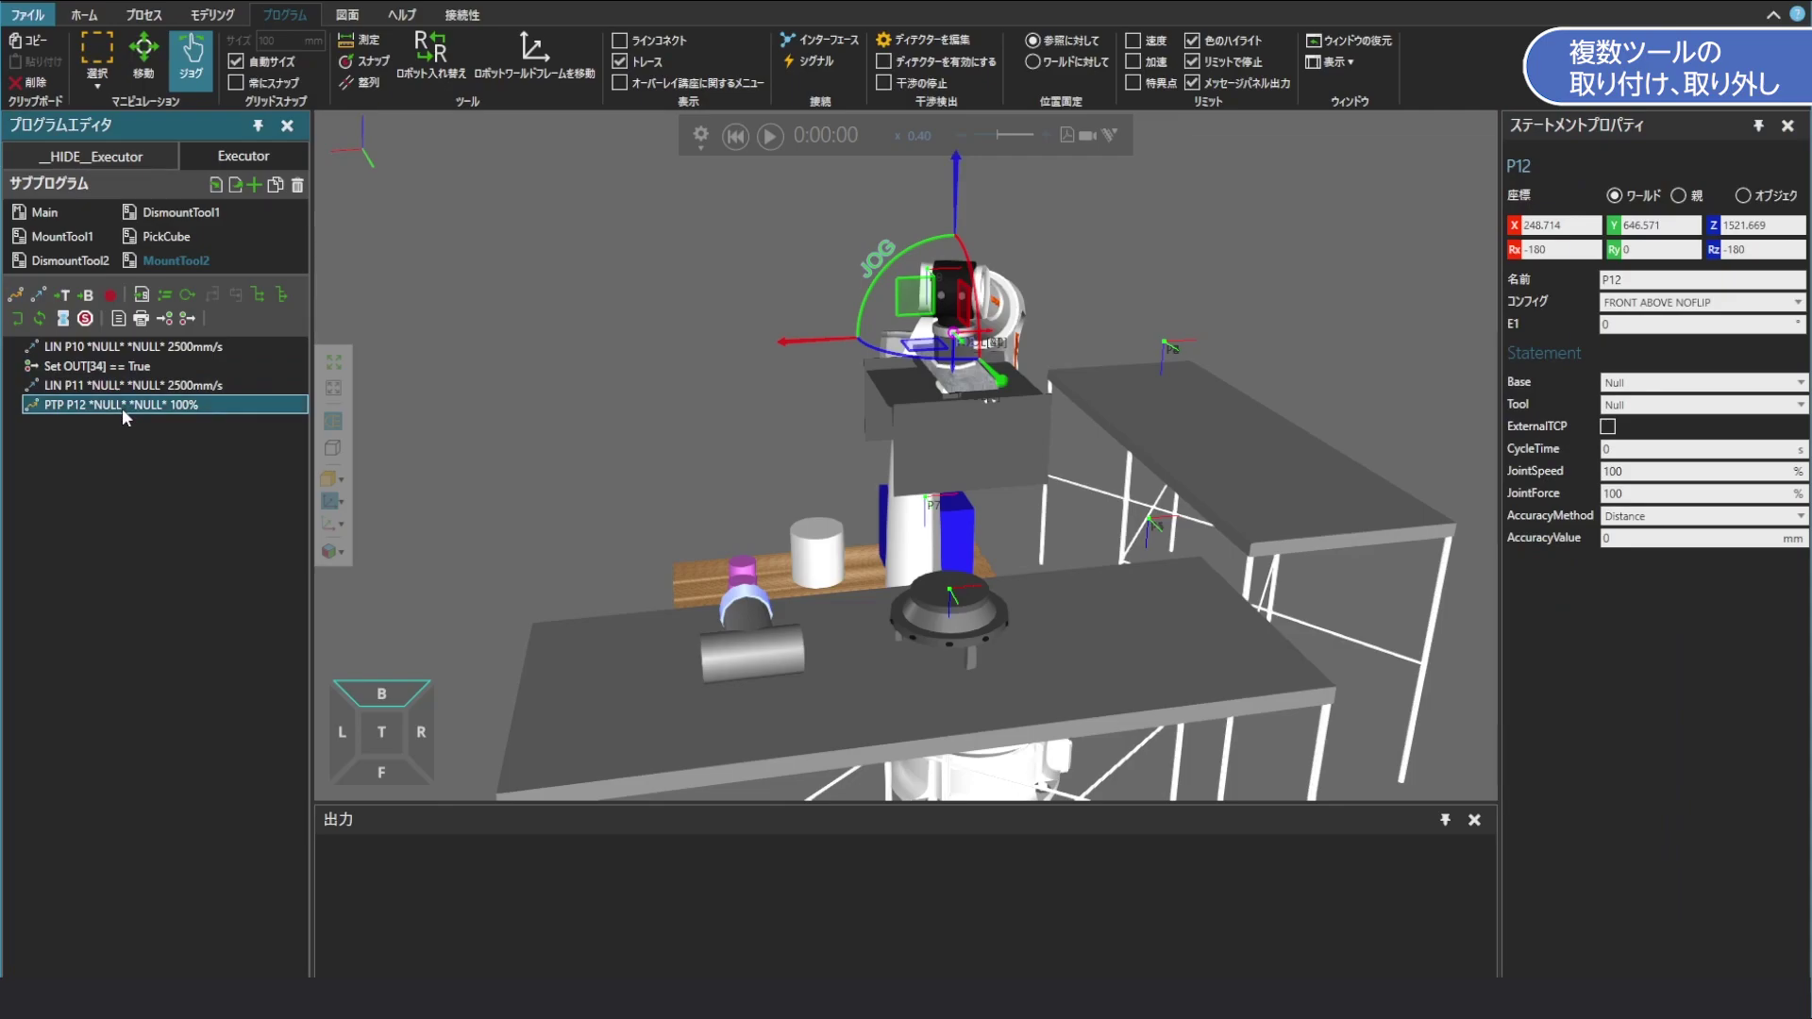
left_click_drag(122, 408, 140, 360)
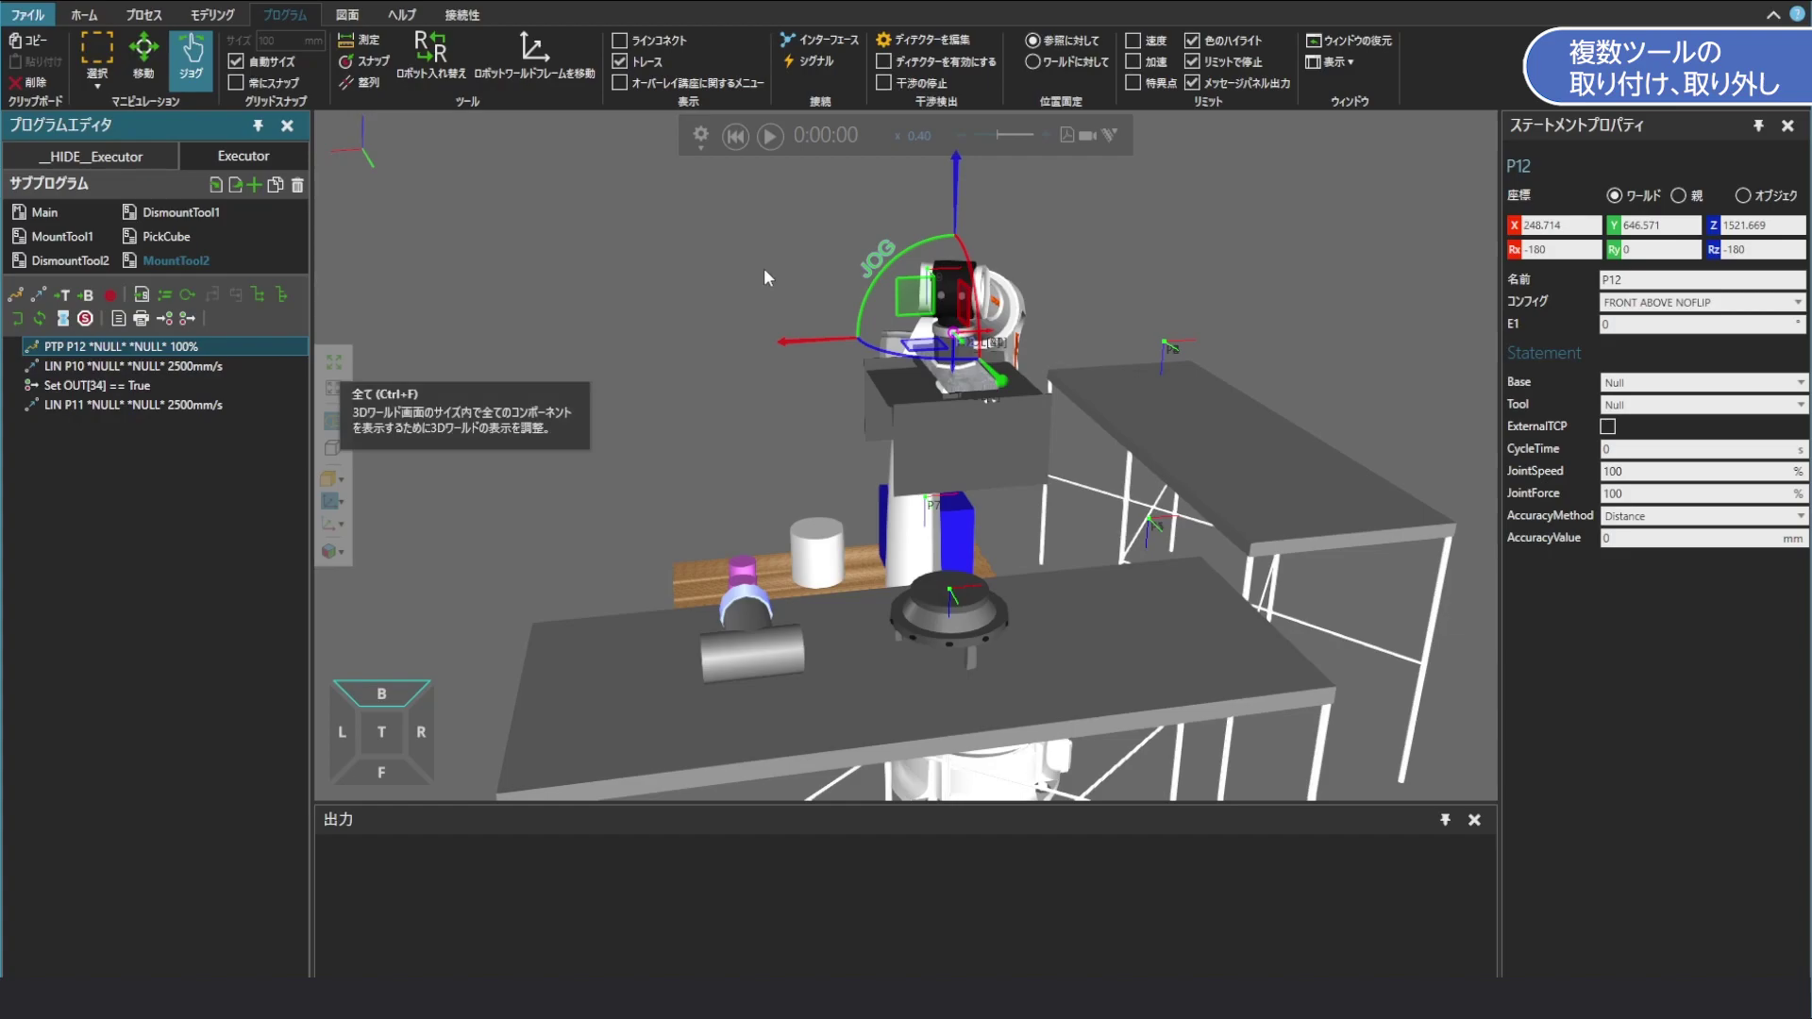
Run the simulation, then record a point-to-point motion in DismountTool2 at the raised position P12 of MountTool2
left_click(770, 135)
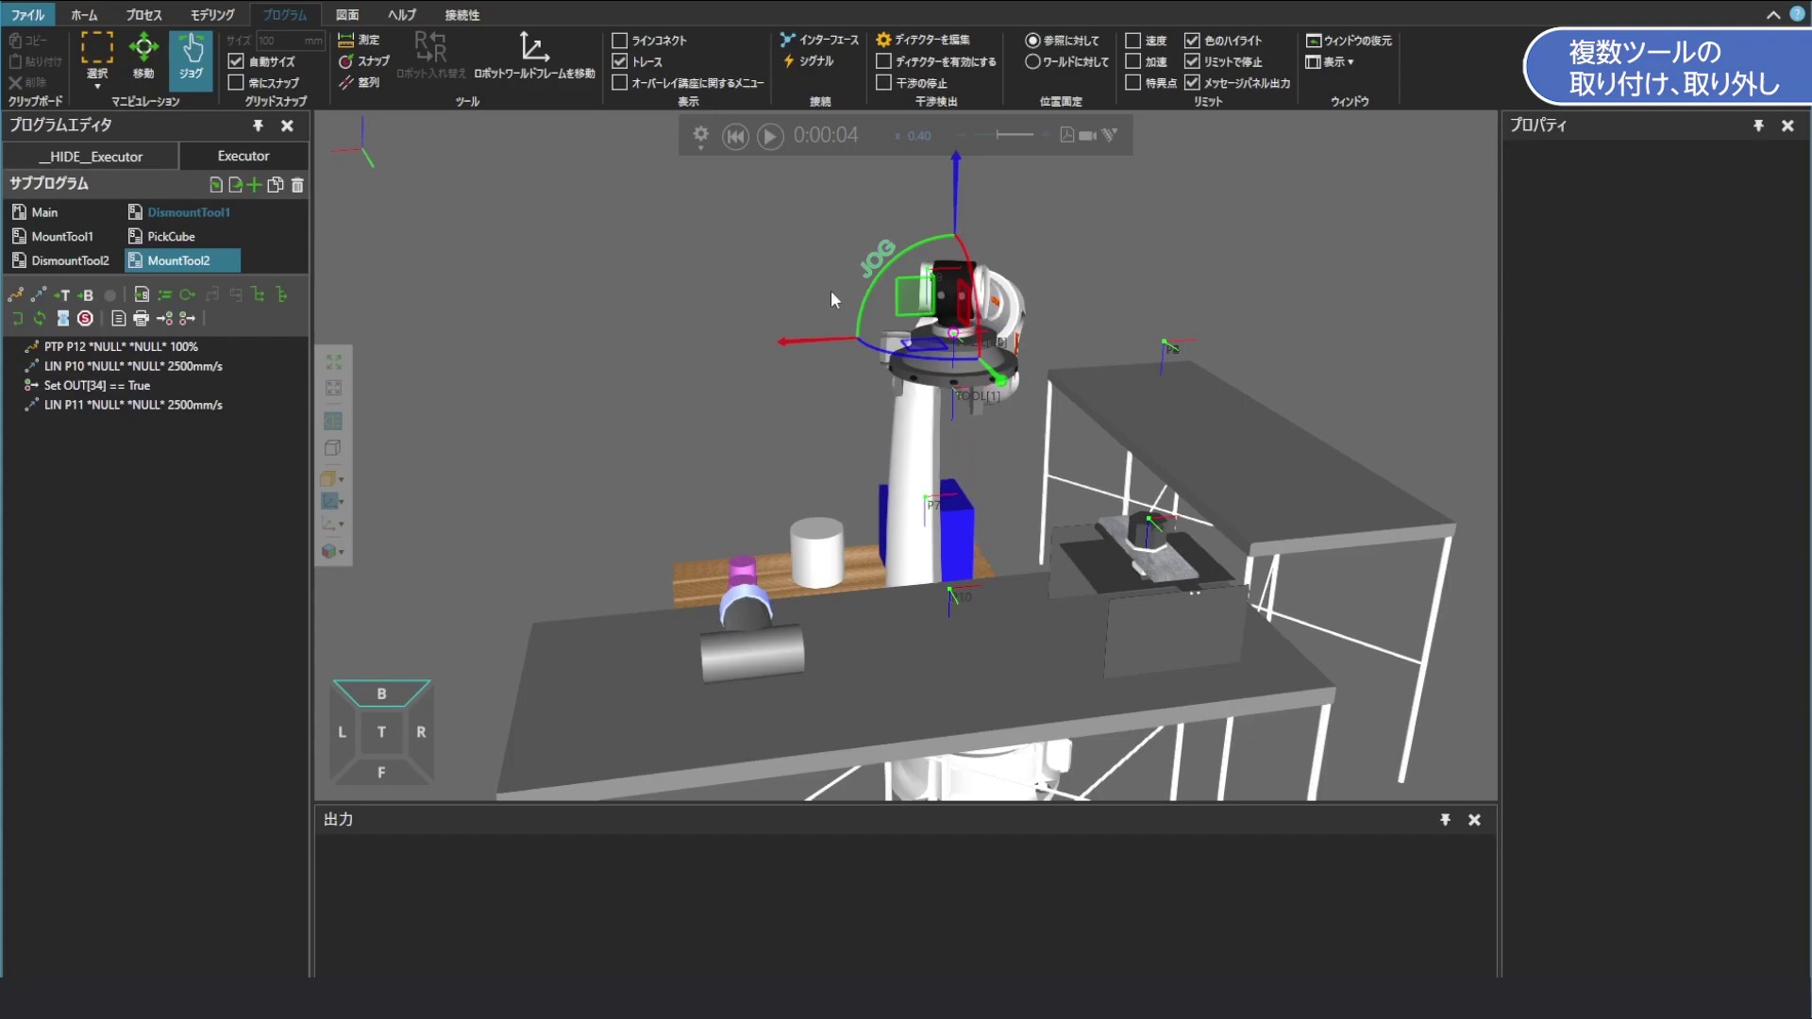
left_click(28, 261)
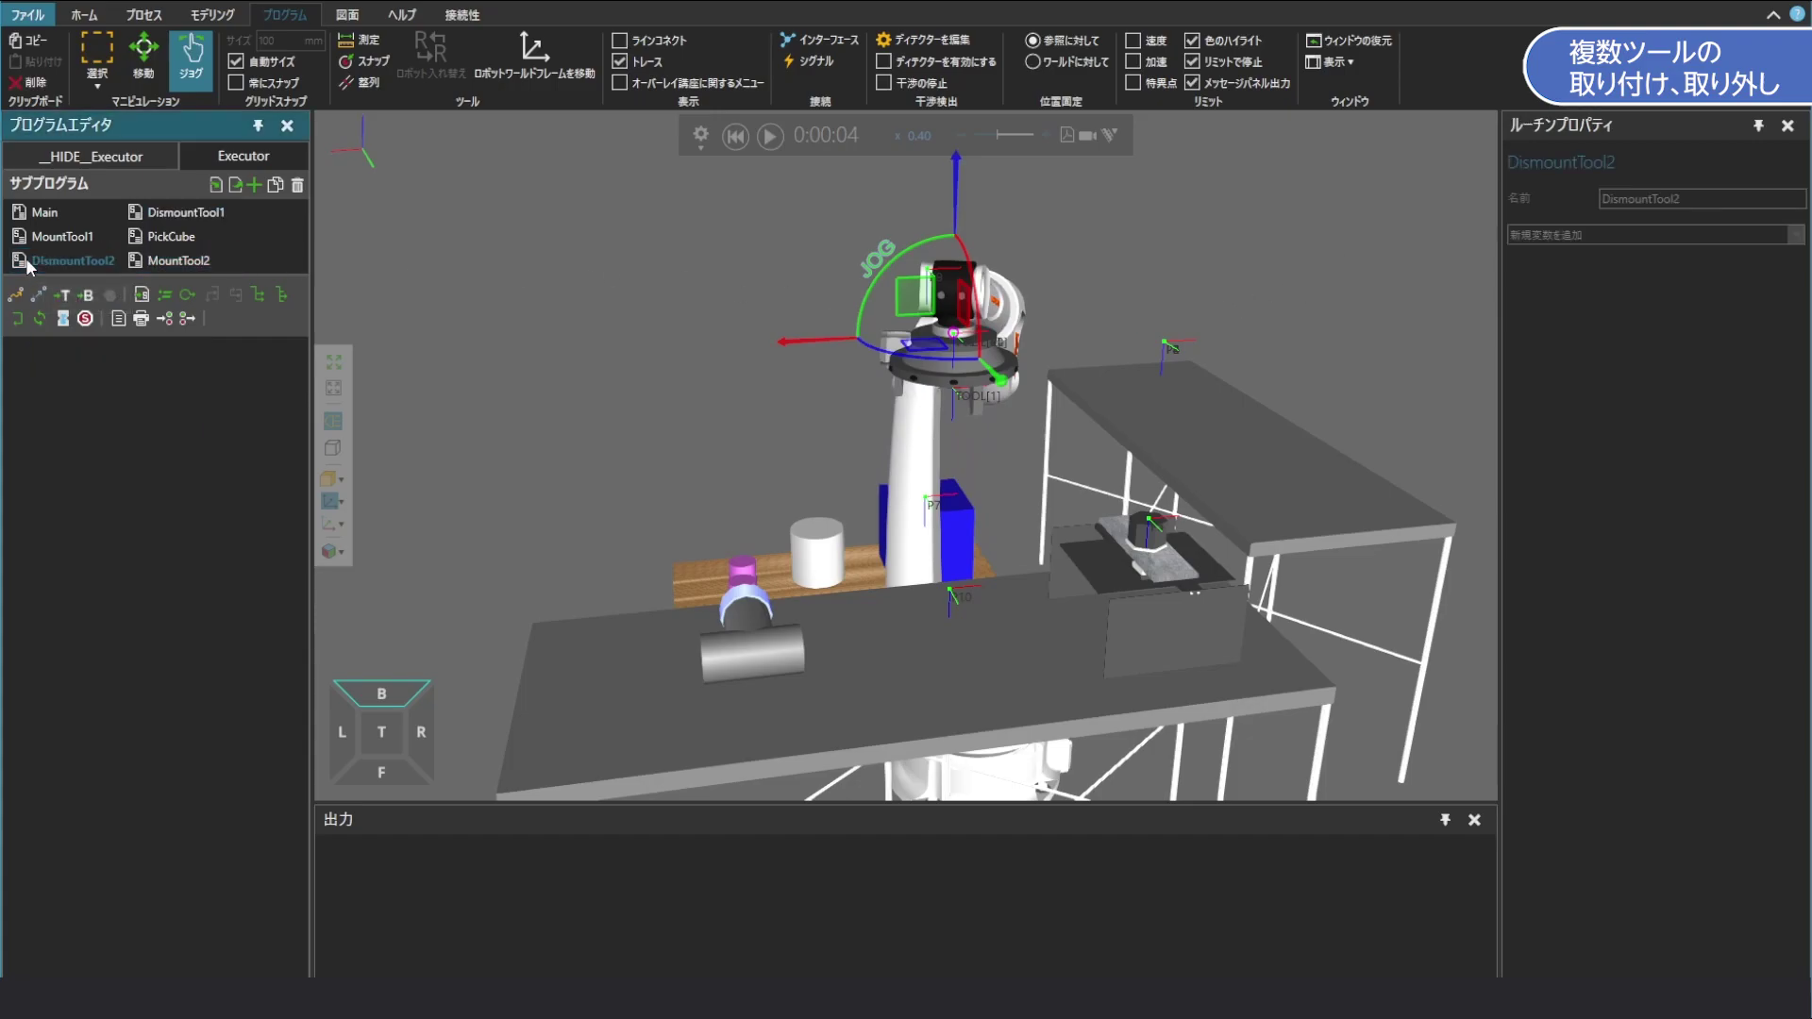
left_click(146, 265)
left_click(144, 346)
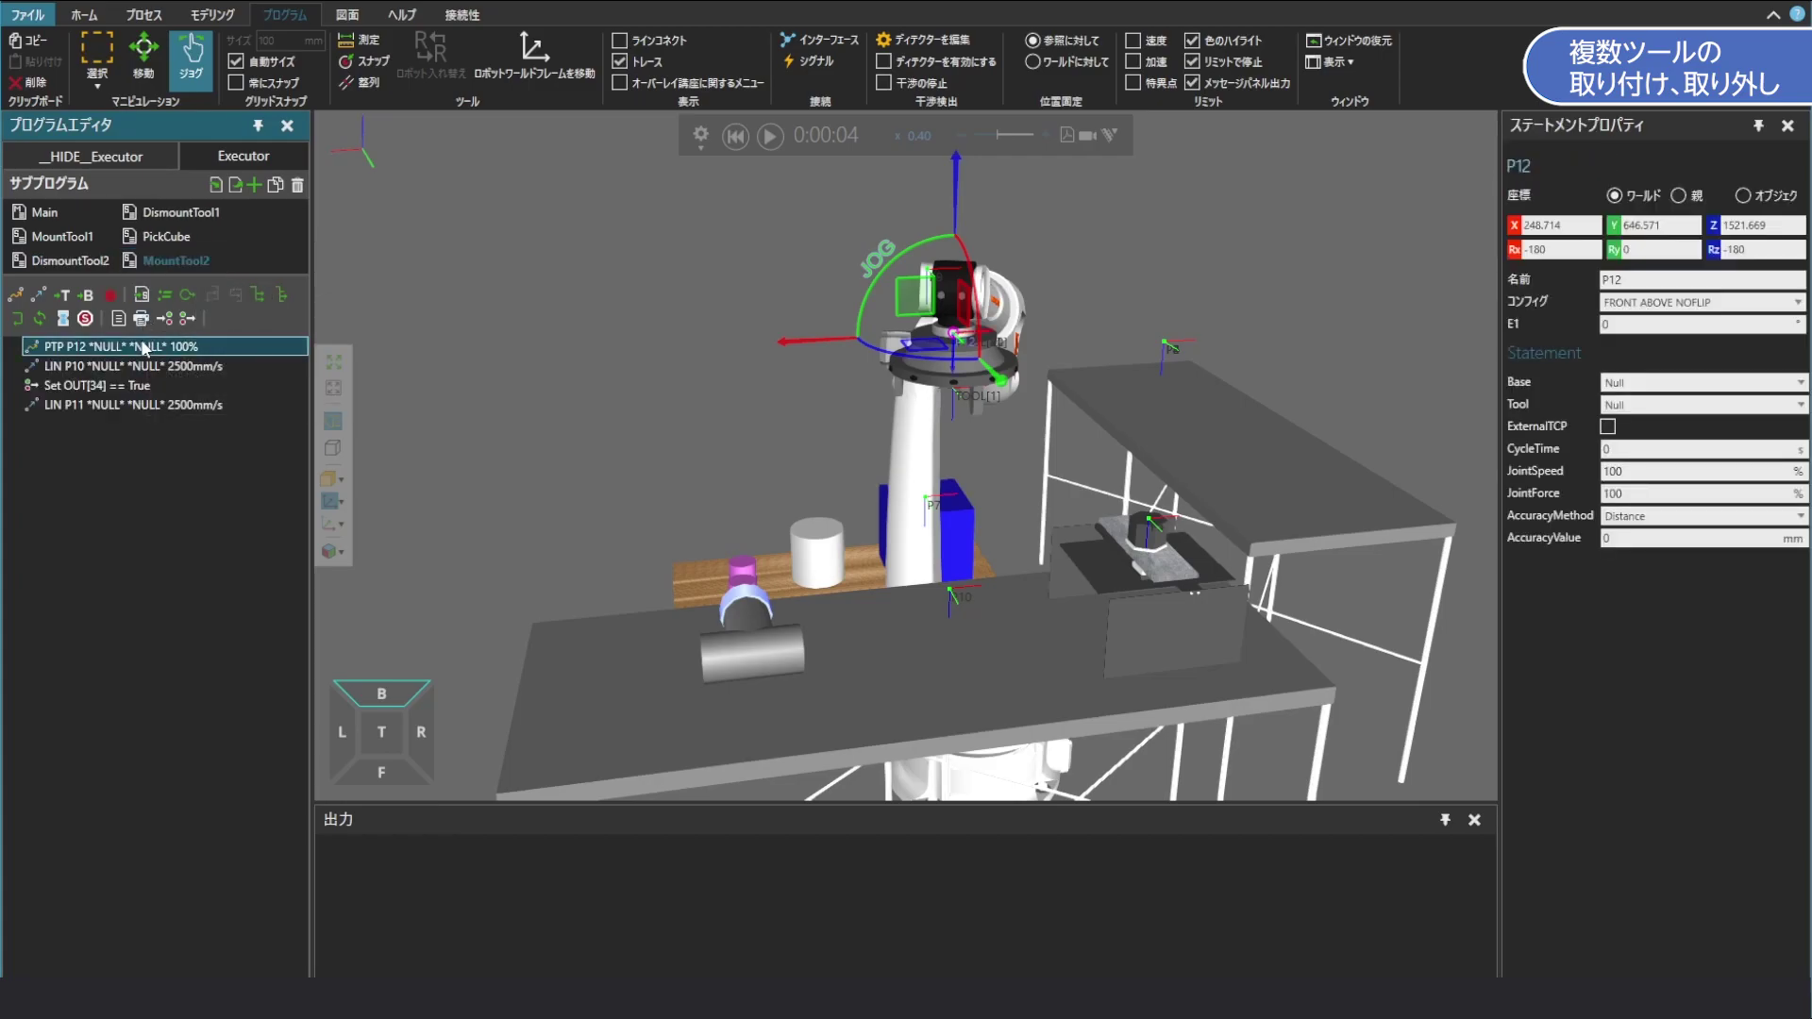
left_click(23, 263)
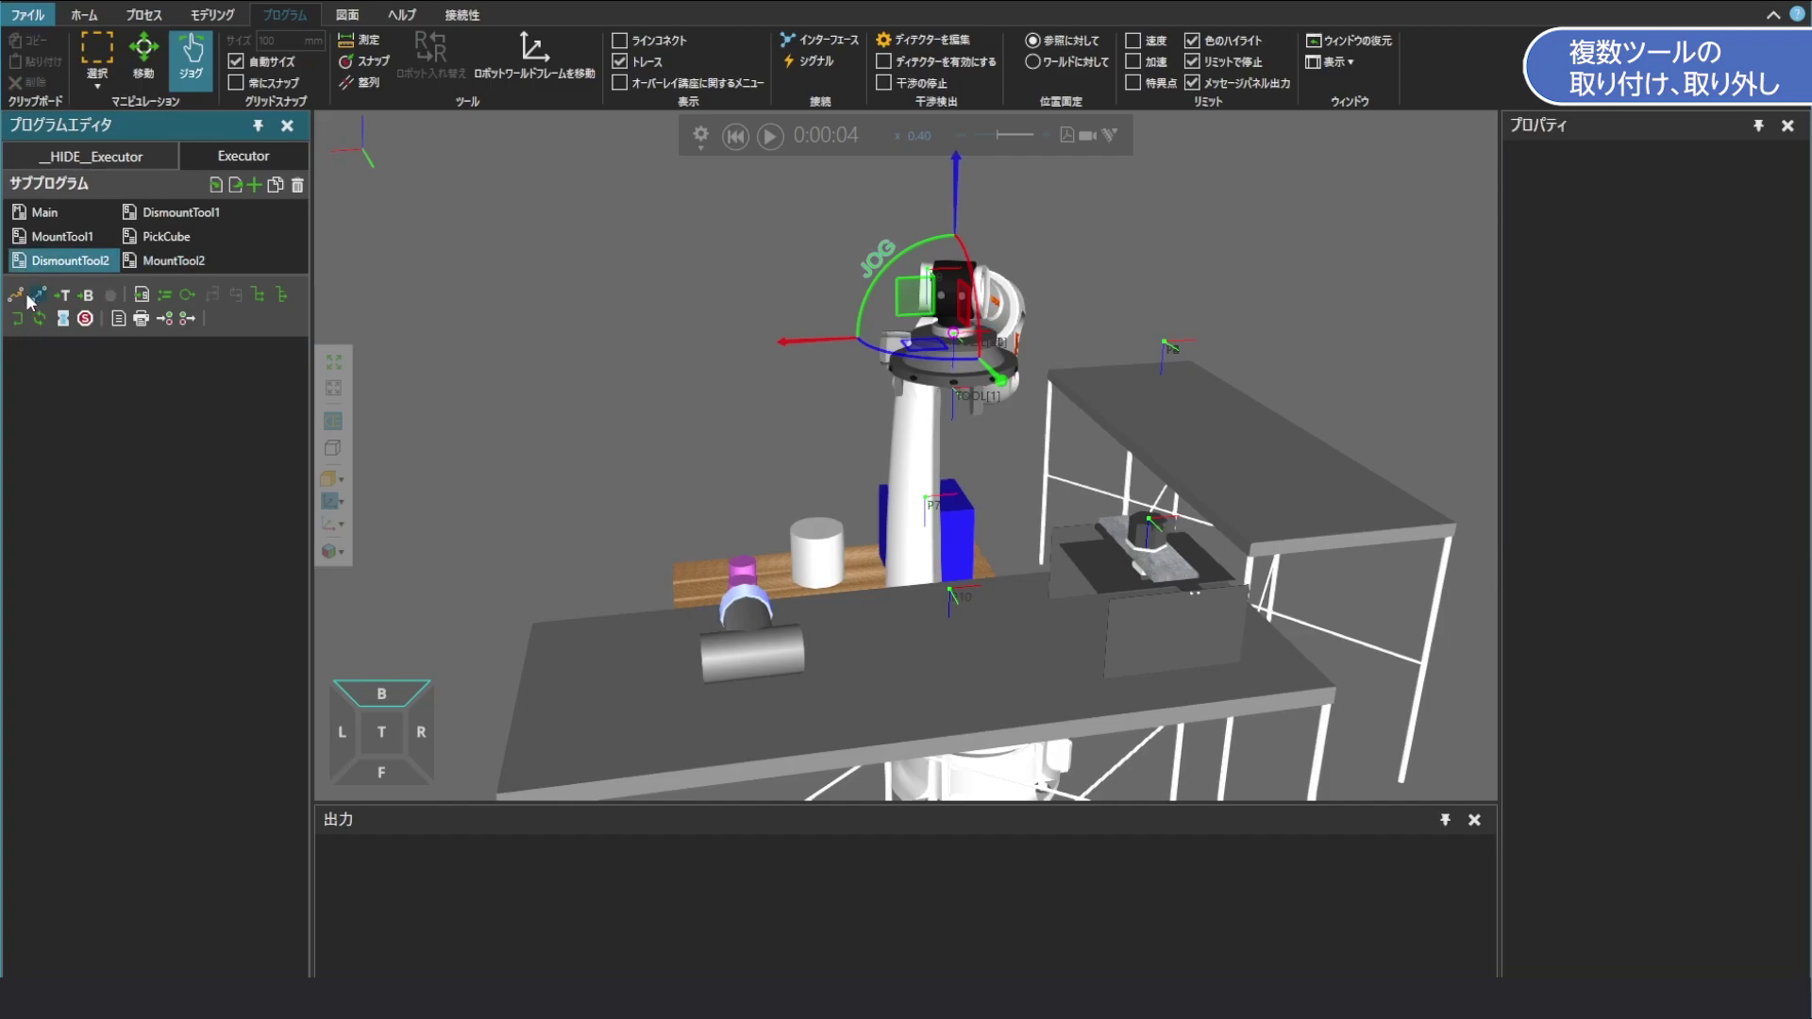
left_click(18, 296)
Move the robot to position P10 of MountTool2 and record a linear motion there in DismountTool2
left_click(131, 264)
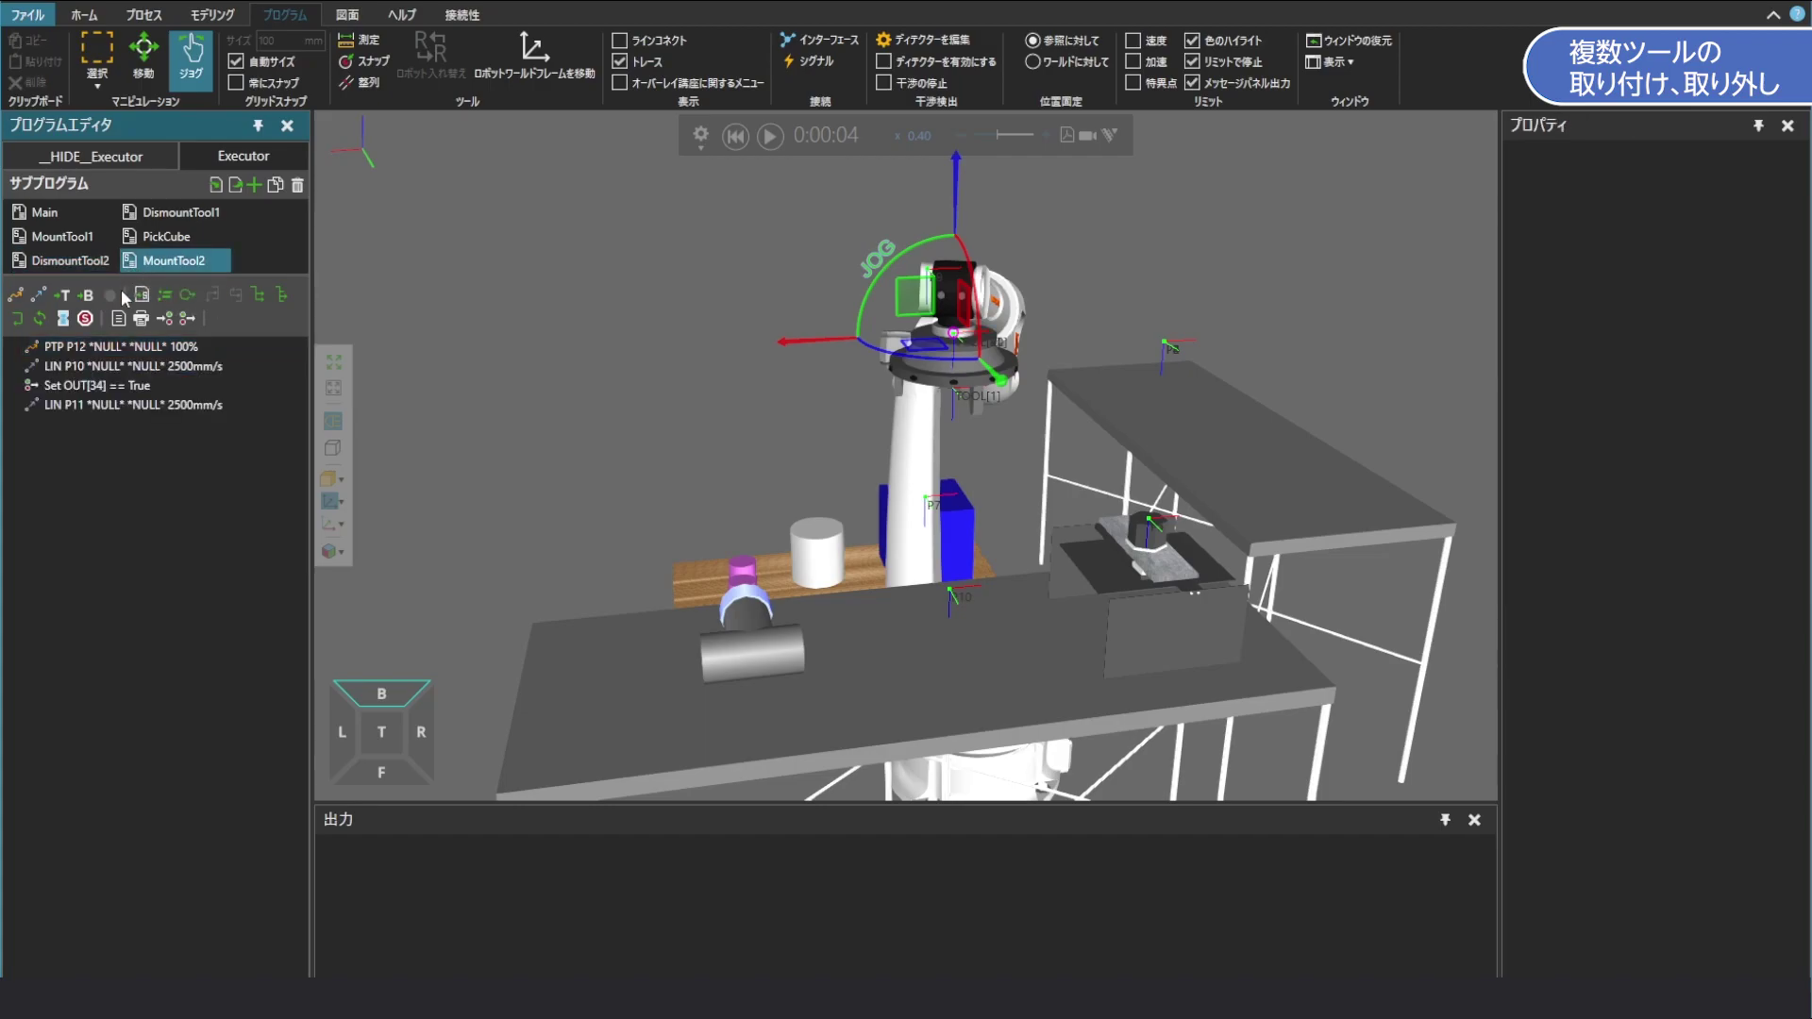
left_click(91, 366)
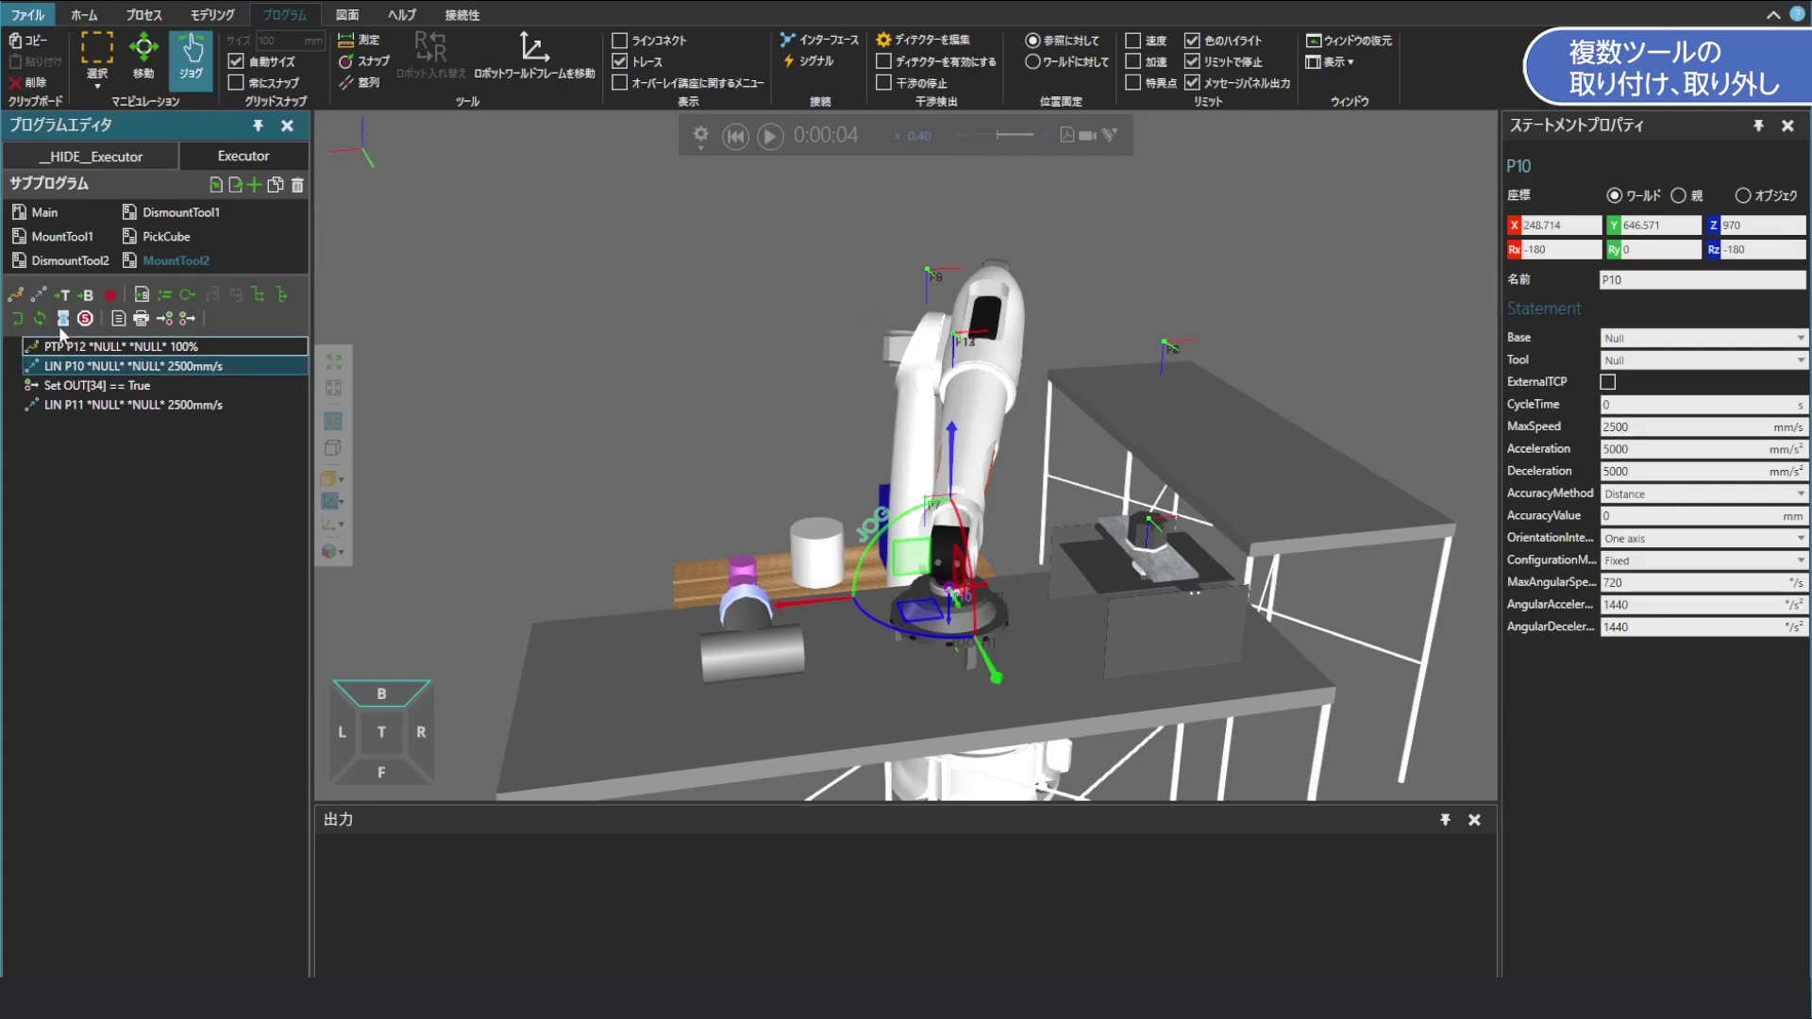
left_click(32, 266)
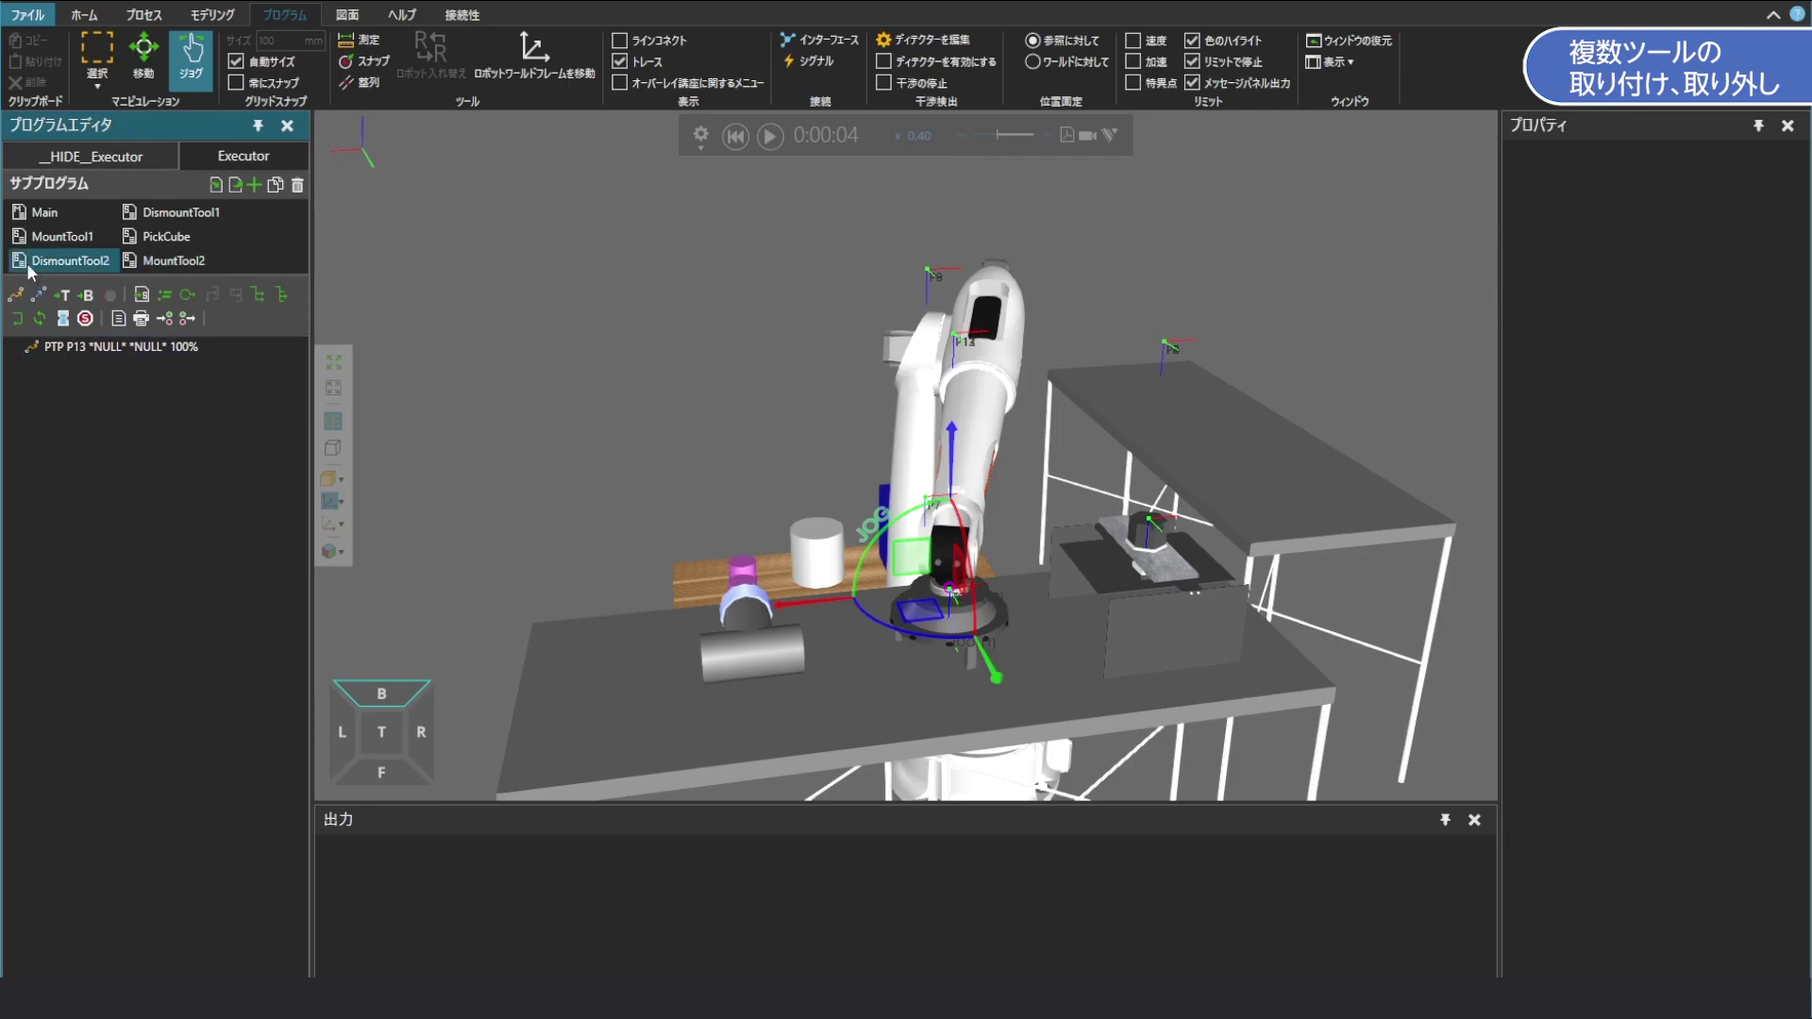
left_click(43, 297)
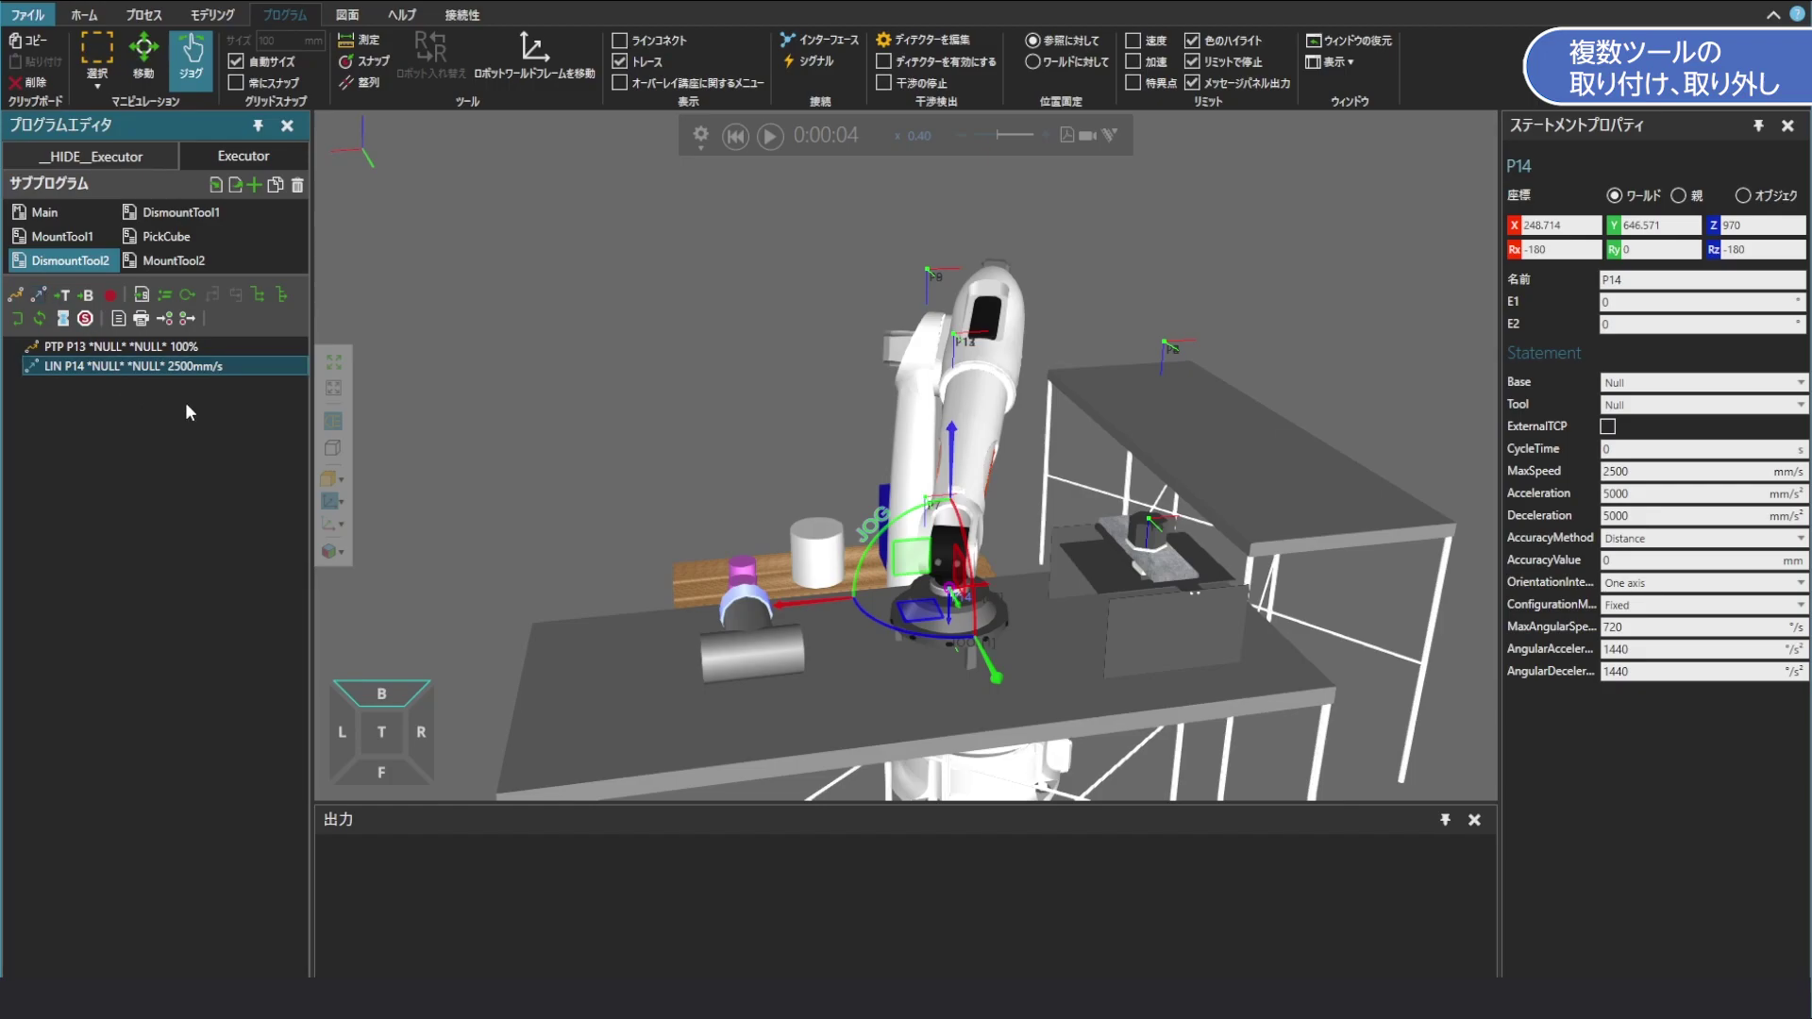
Add a binary output statement after the linear motion in DismountTool2, with output 34 set to False
left_click(186, 318)
left_click(1620, 162)
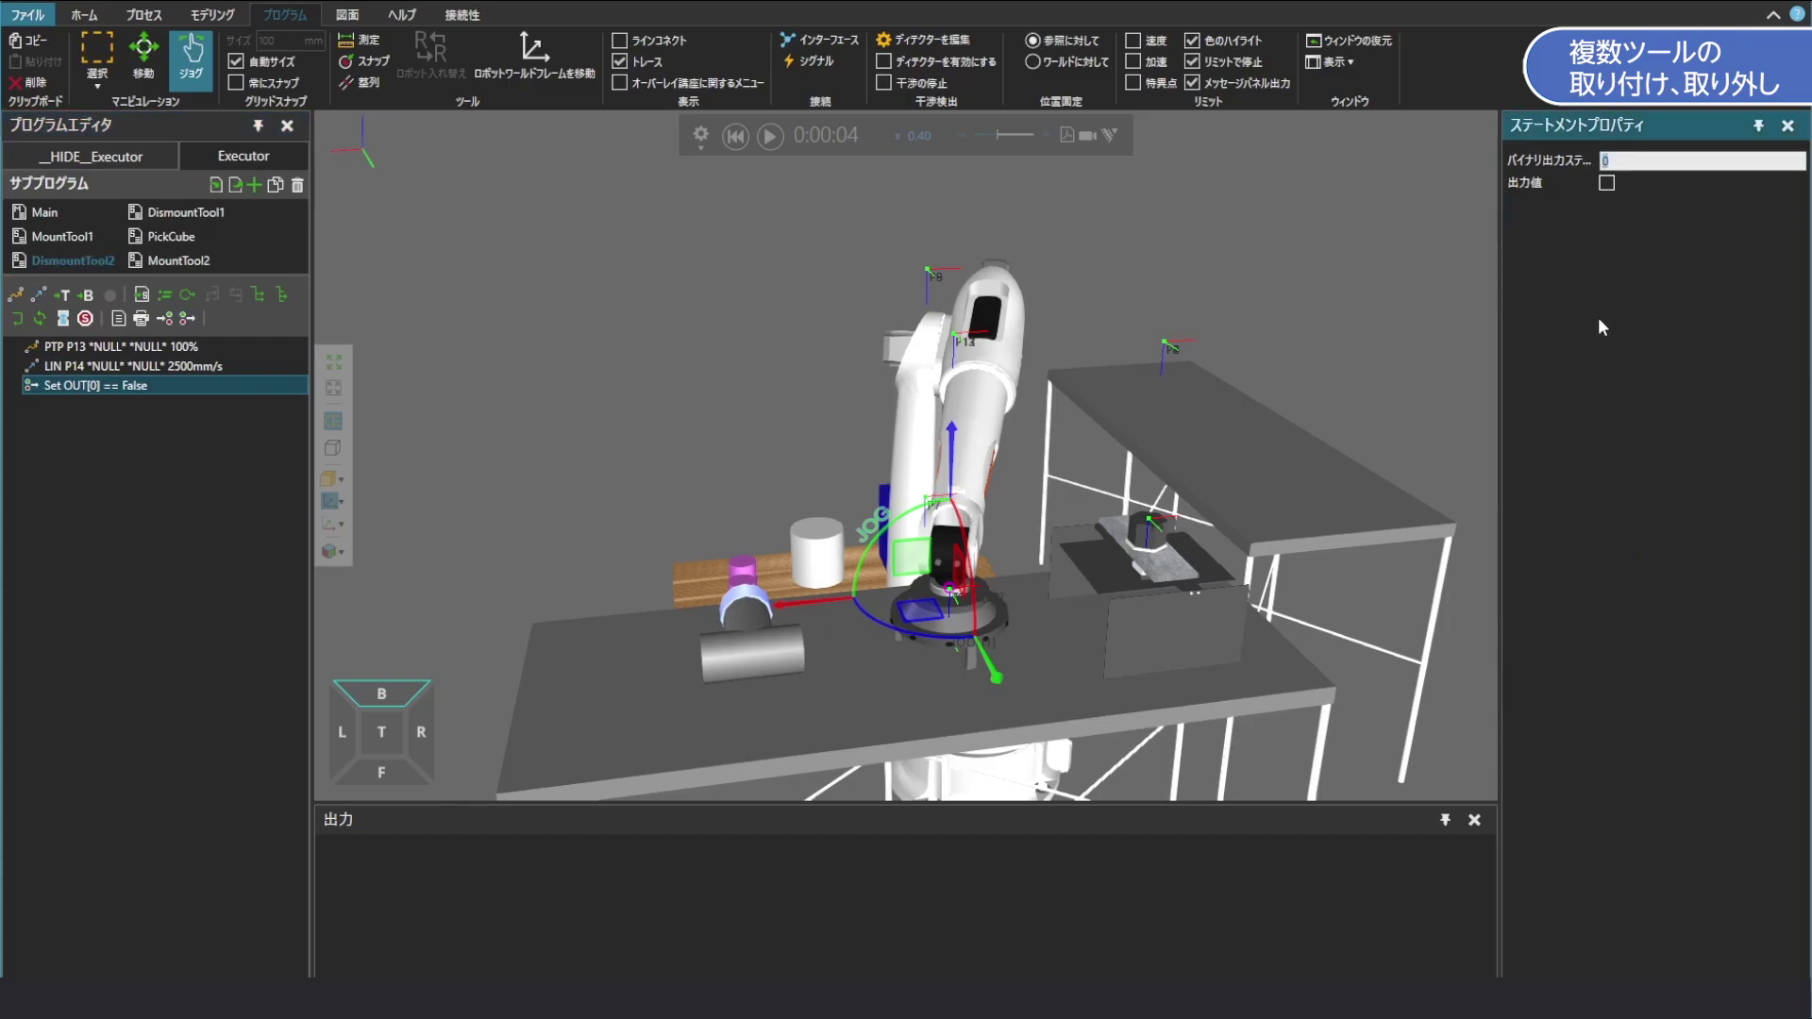
type("34")
key("Return")
Return the robot to the raised position P13 and record a linear motion there as the last statement of DismountTool2
left_click(115, 349)
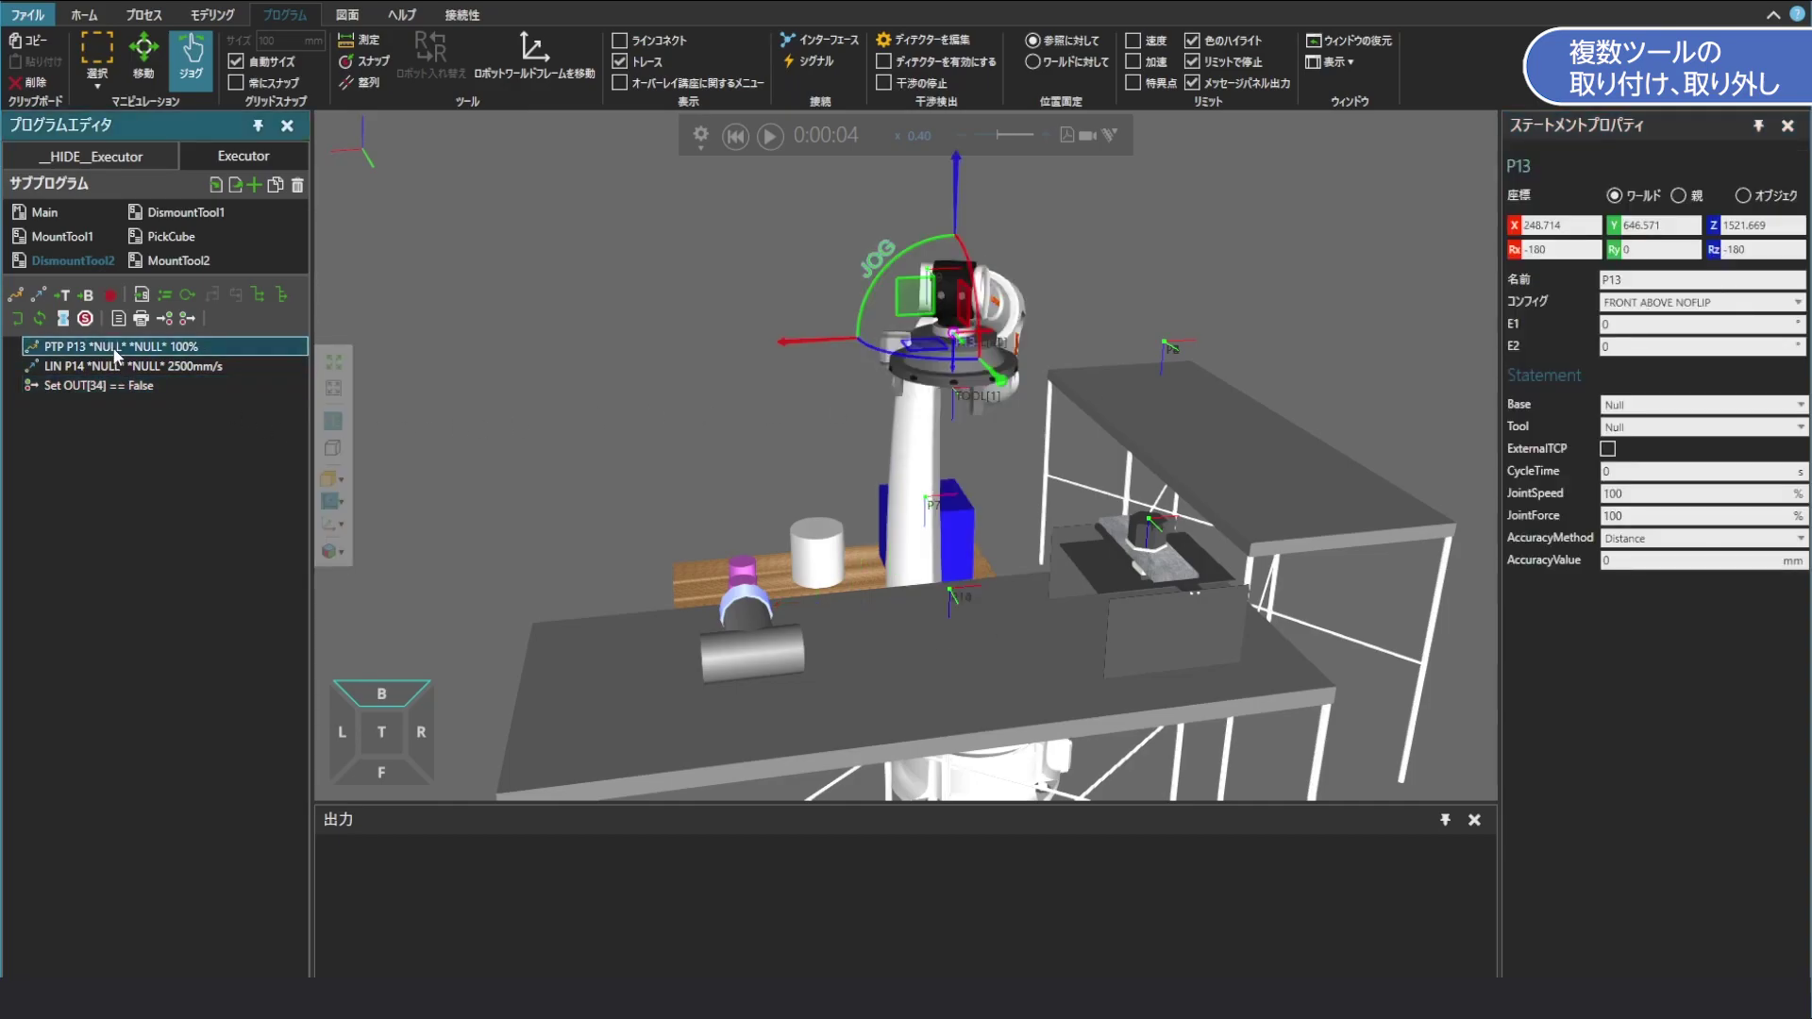
left_click(38, 297)
left_click_drag(95, 368, 104, 424)
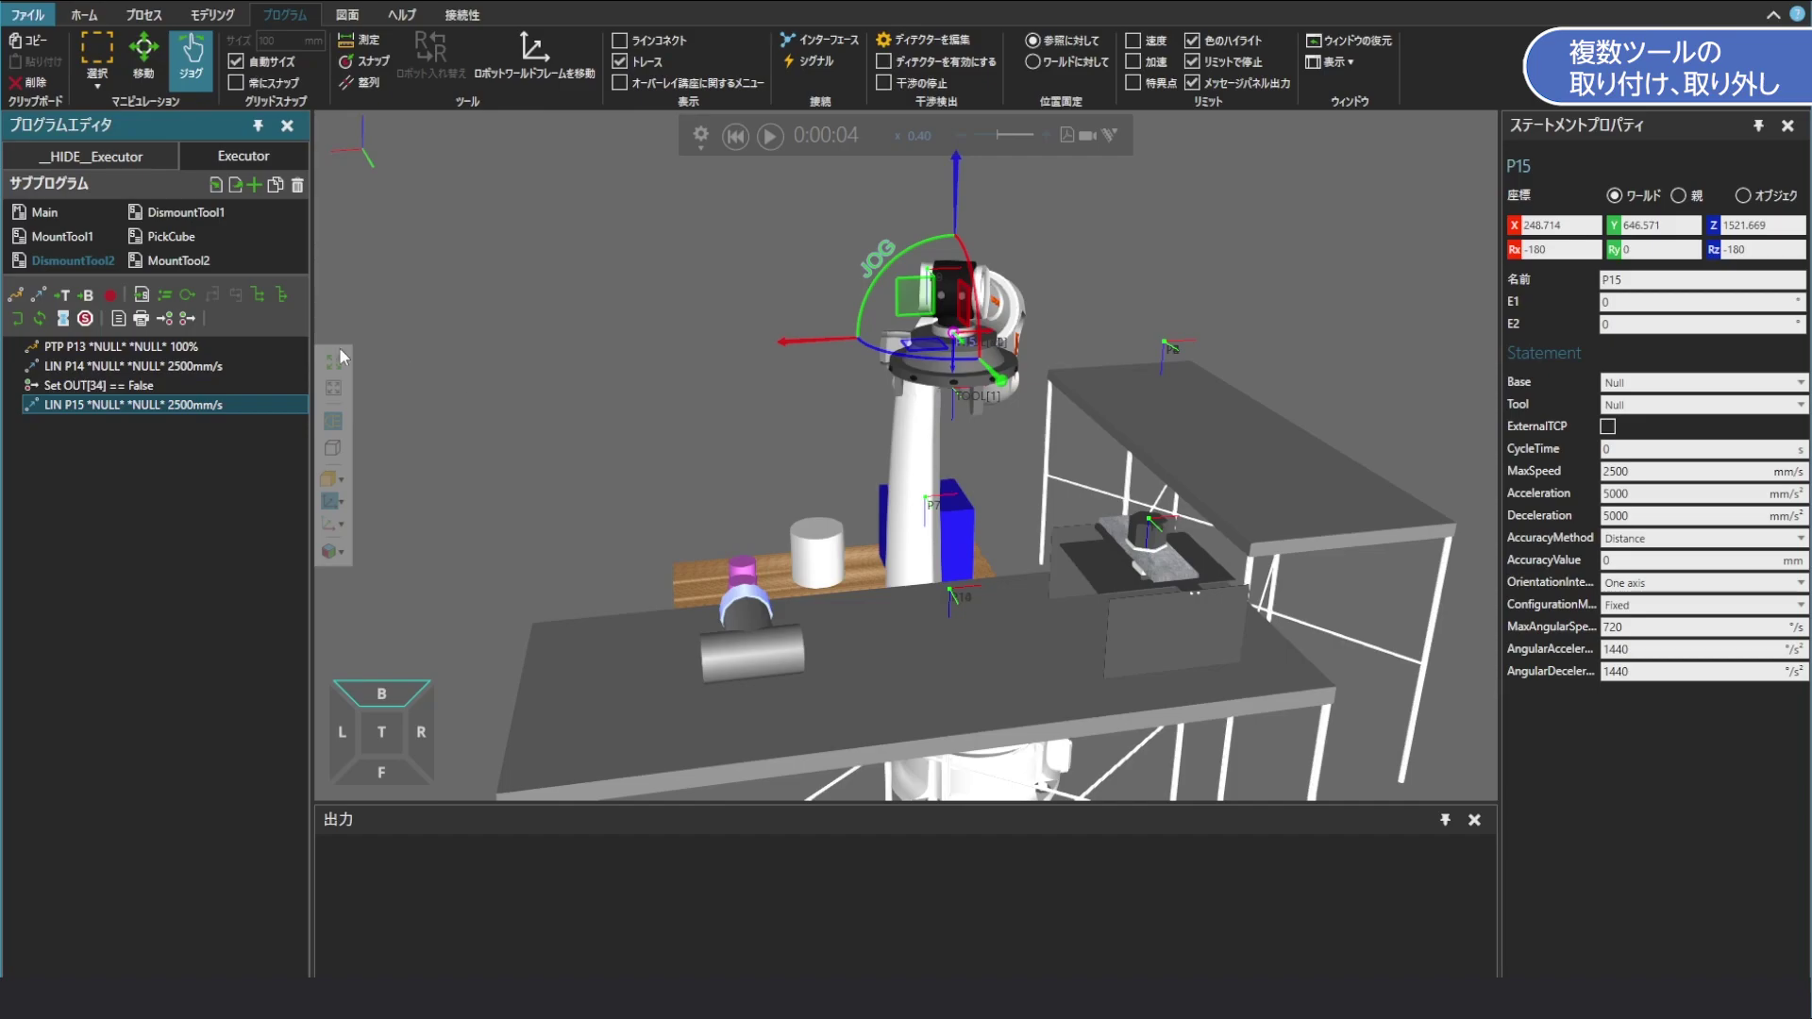
Add a subroutine call to DismountTool2 at the end of Main and run the simulation
left_click(42, 212)
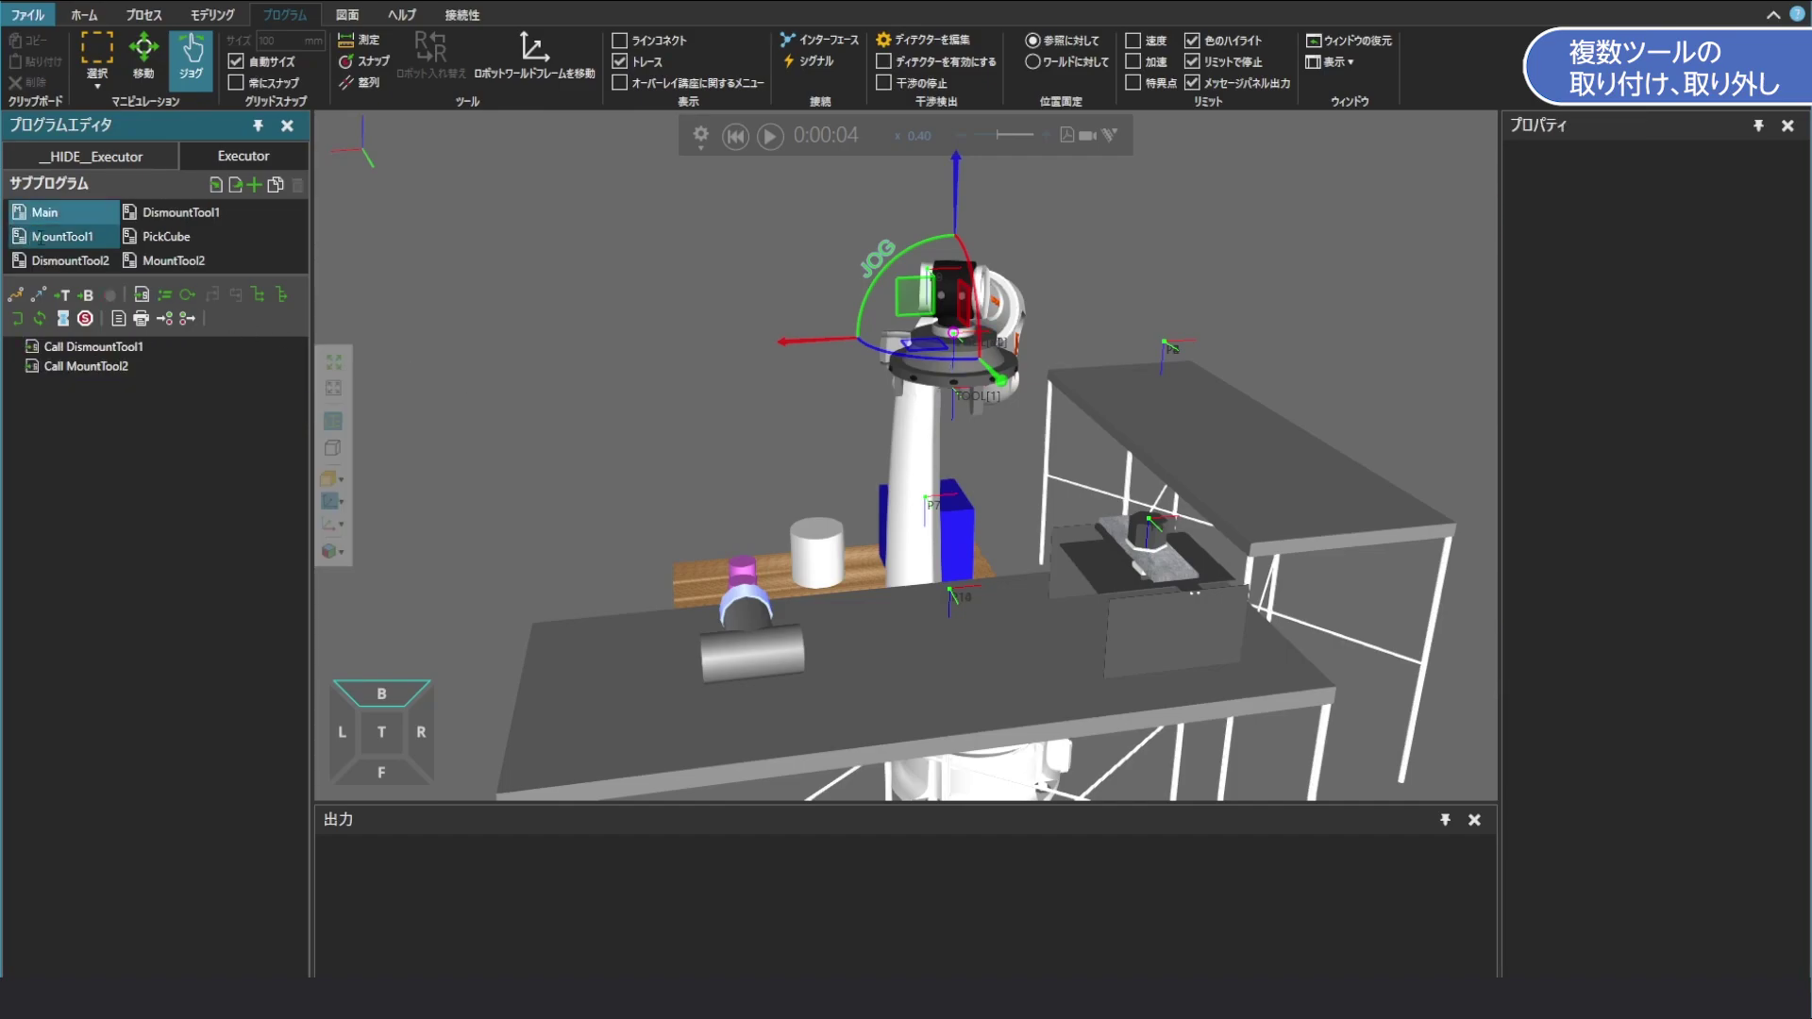
left_click(140, 296)
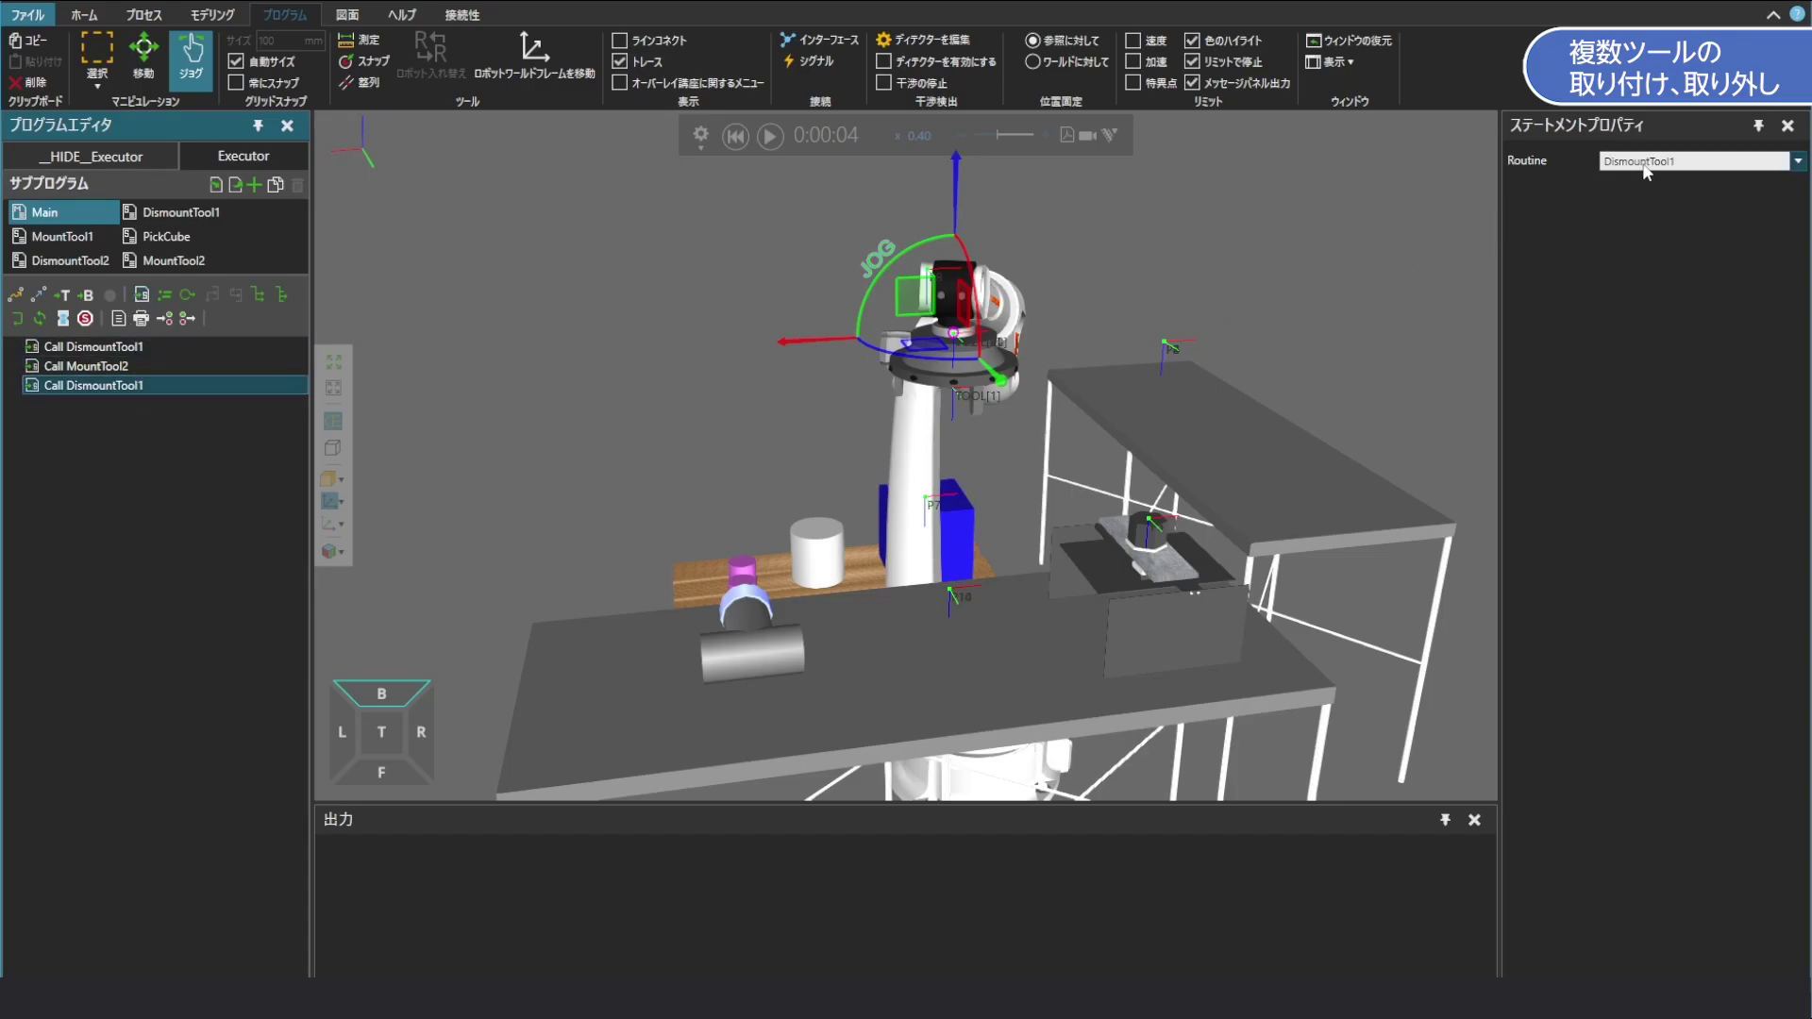
left_click(1798, 161)
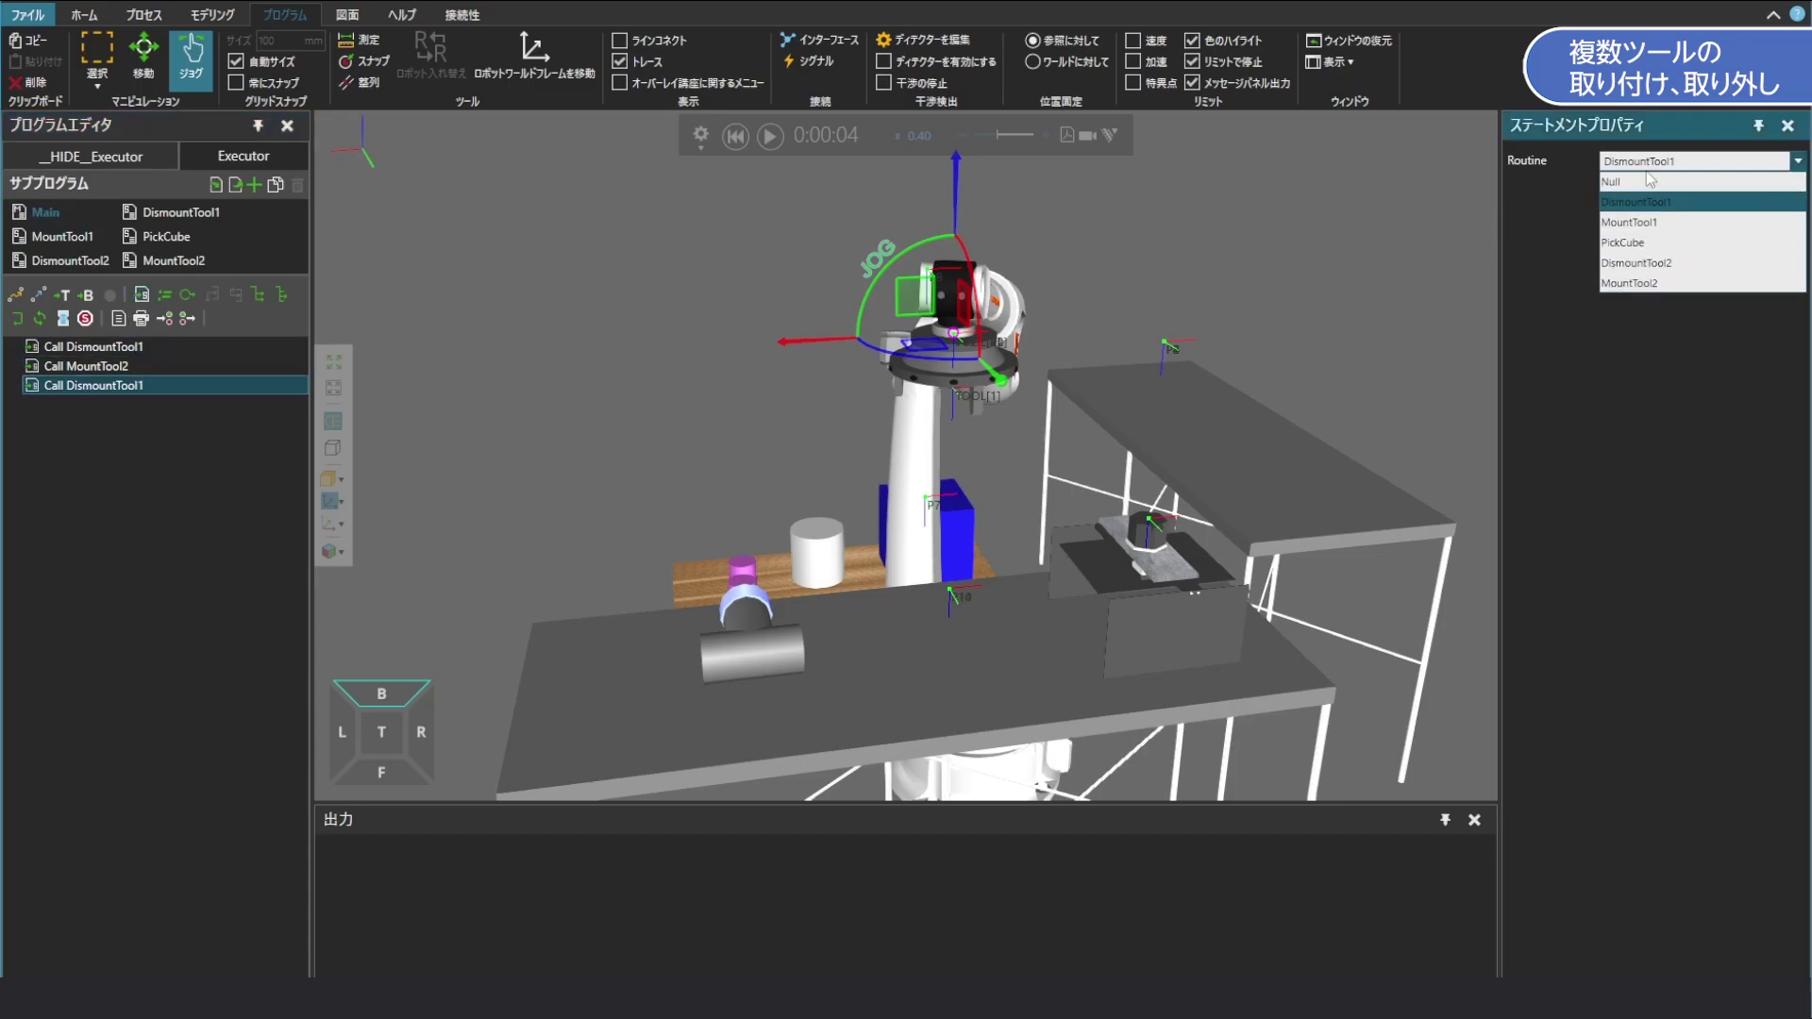
left_click(1661, 264)
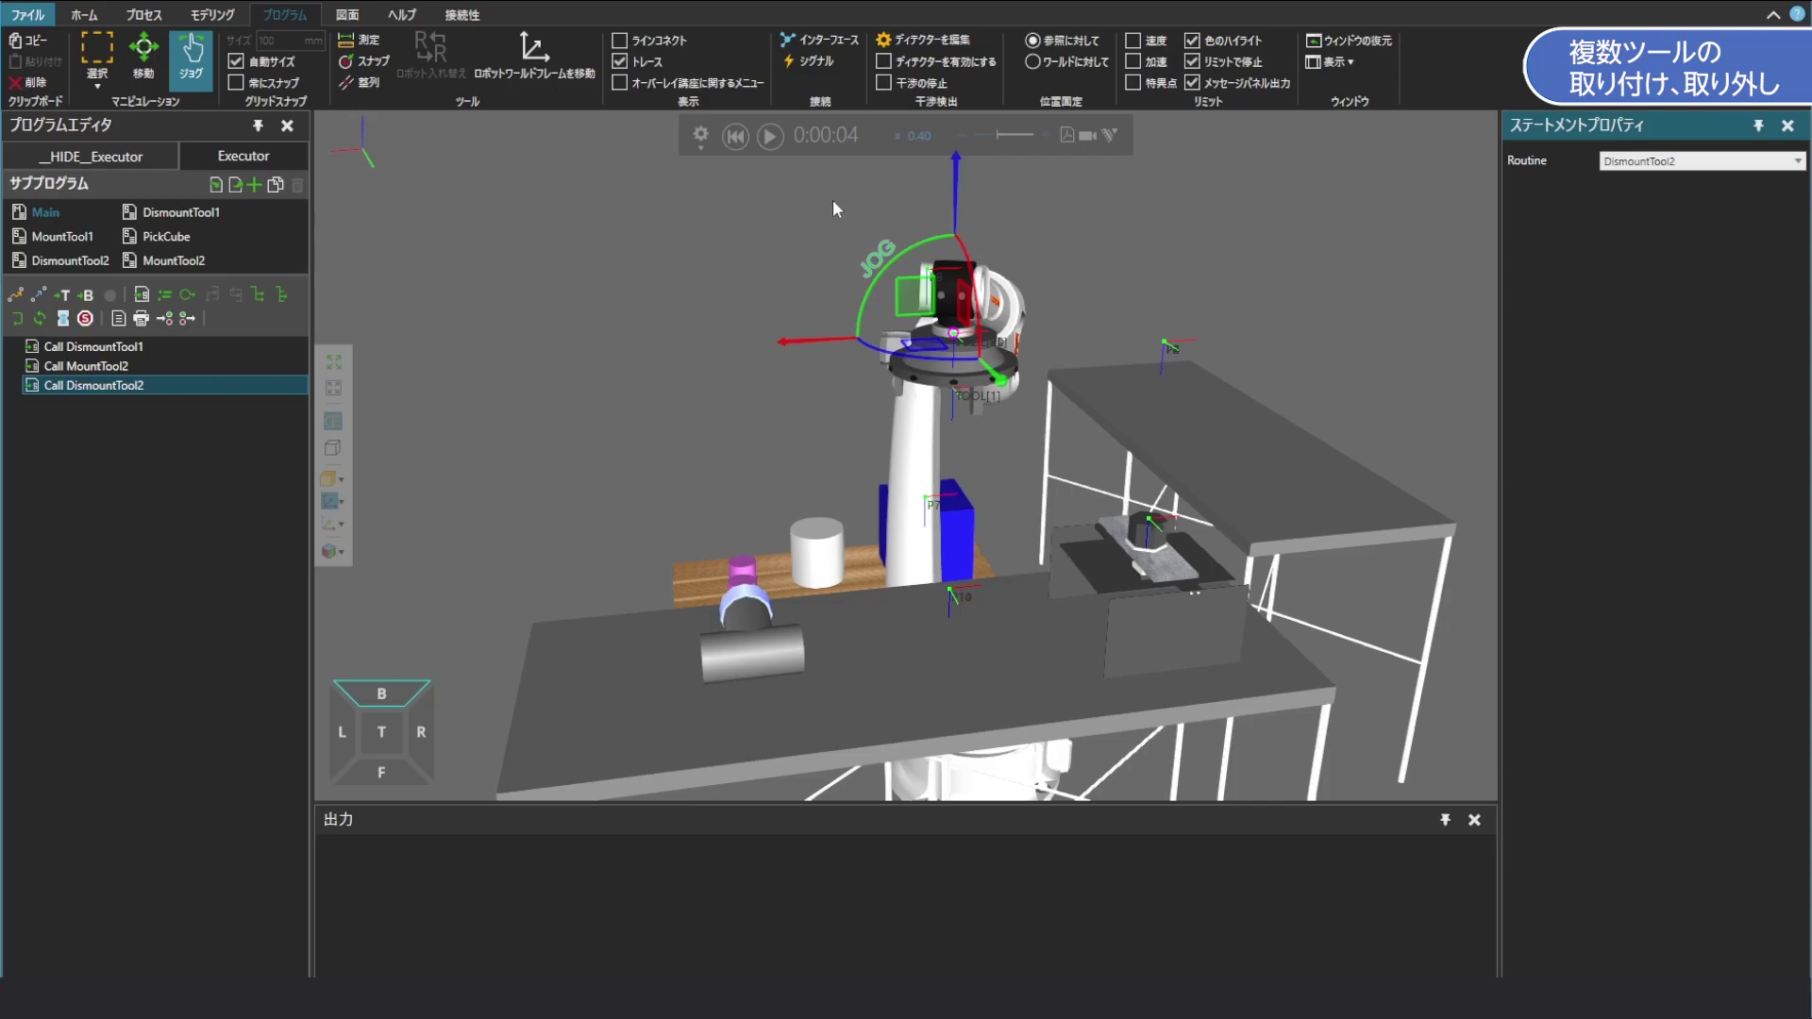
left_click(770, 136)
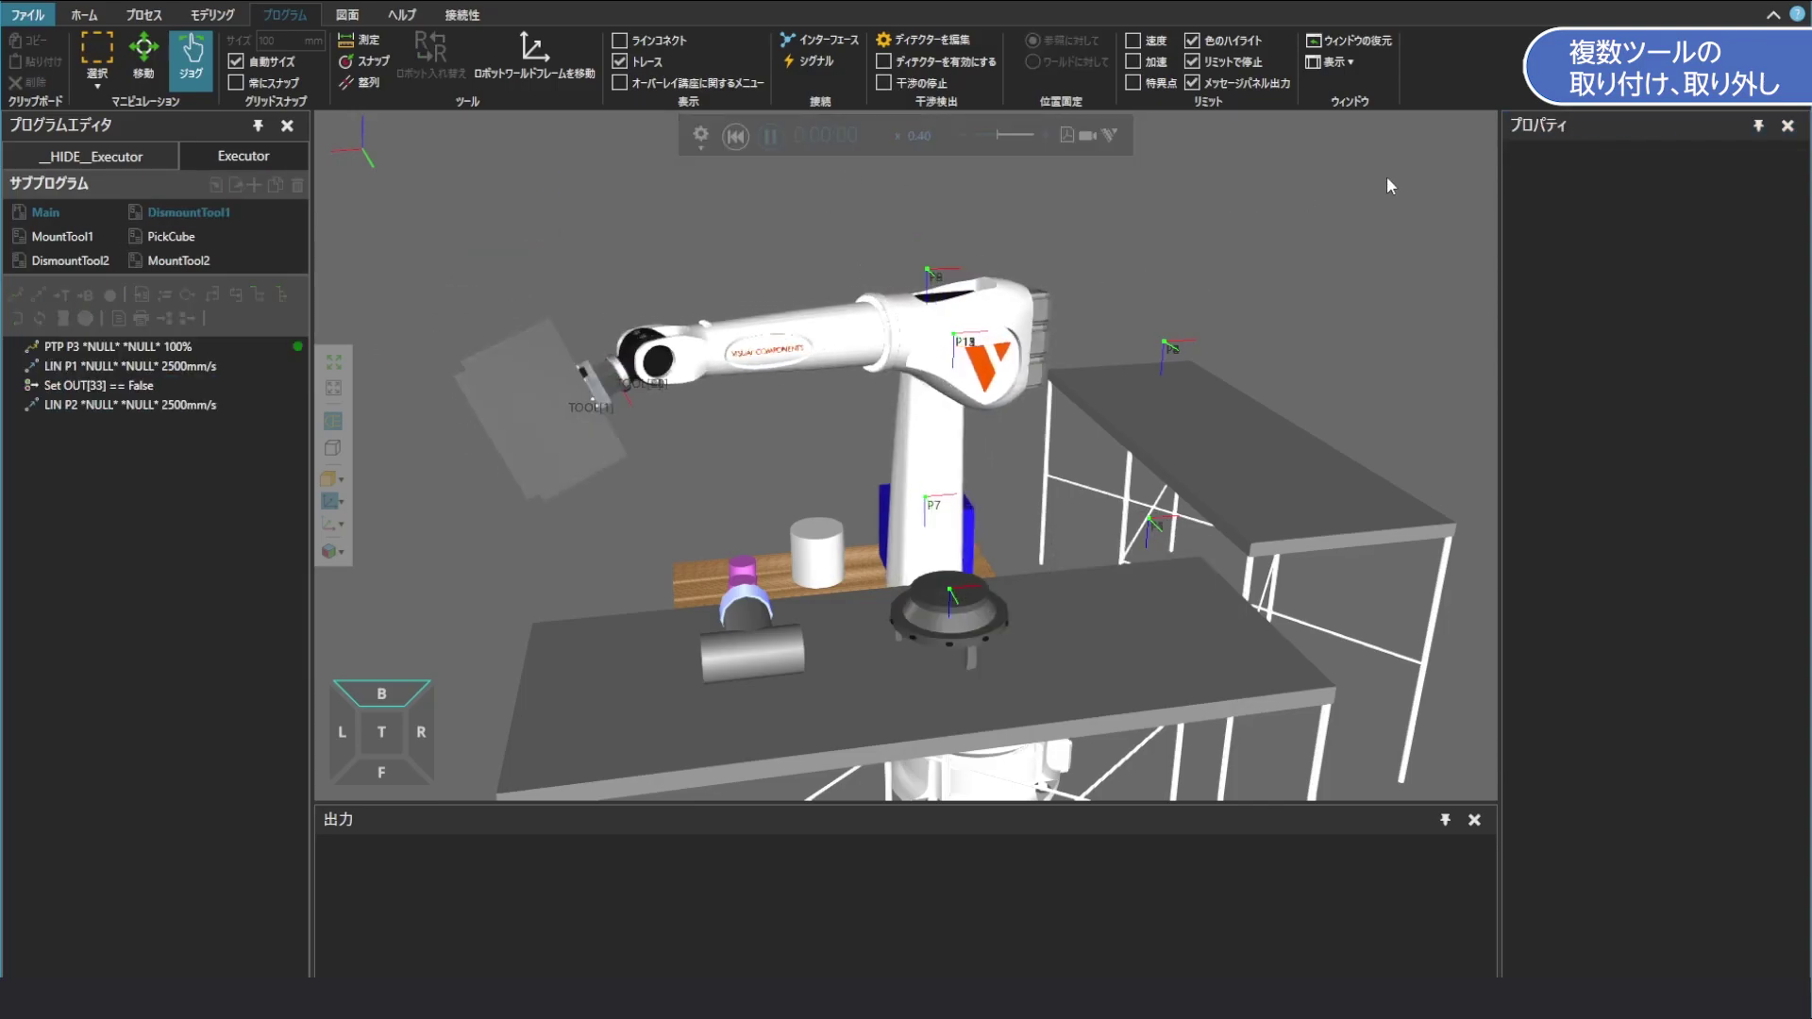